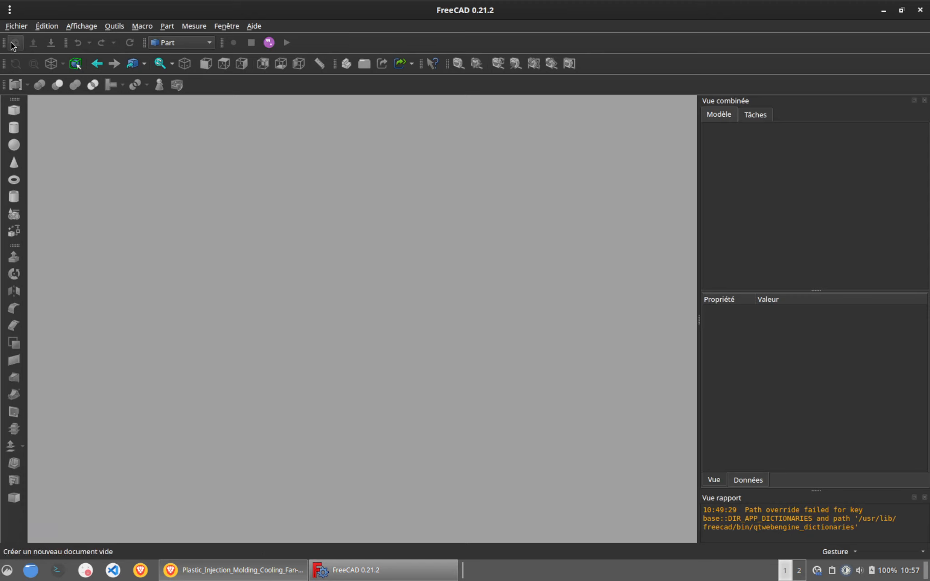
Step: Switch to the Part Design workbench using a blank document and close that document
left_click(15, 42)
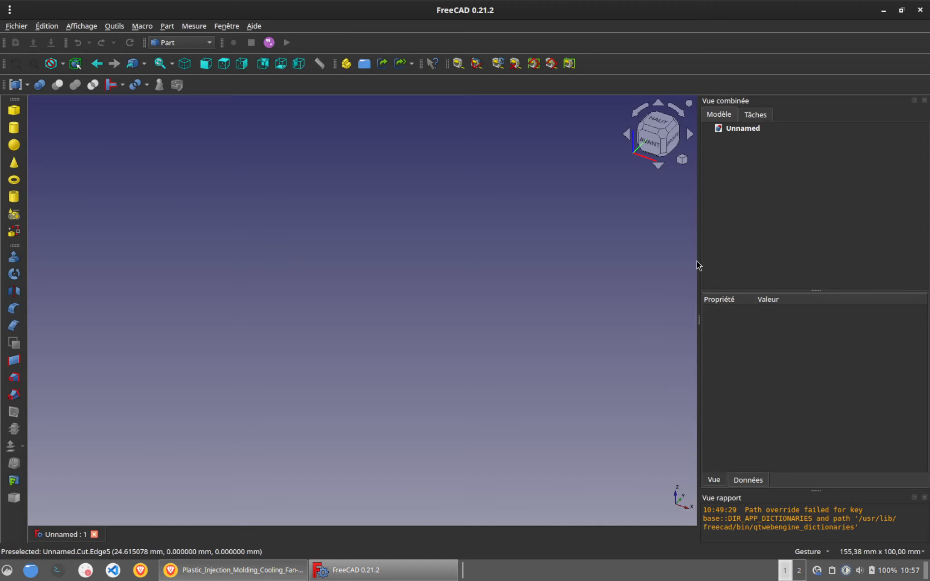
left_click(195, 44)
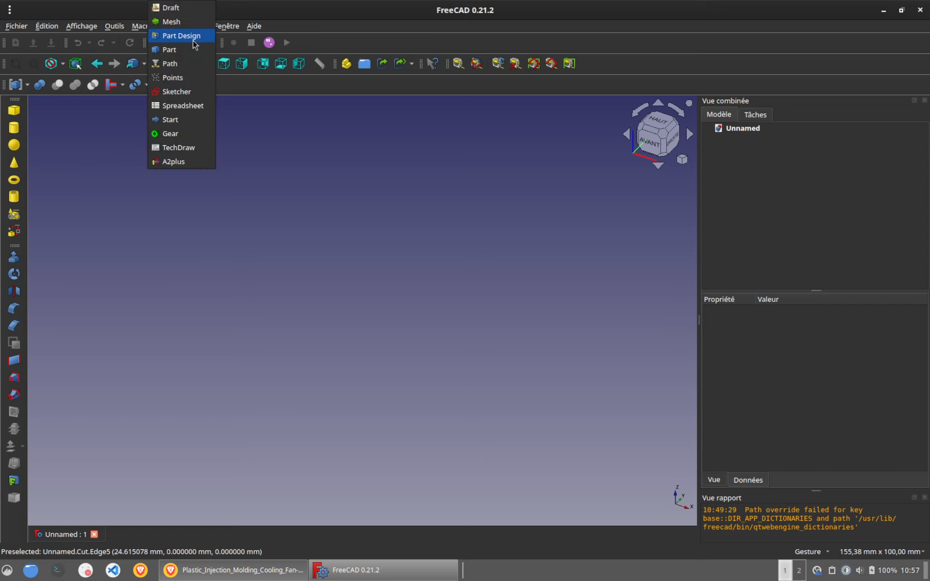
left_click(193, 39)
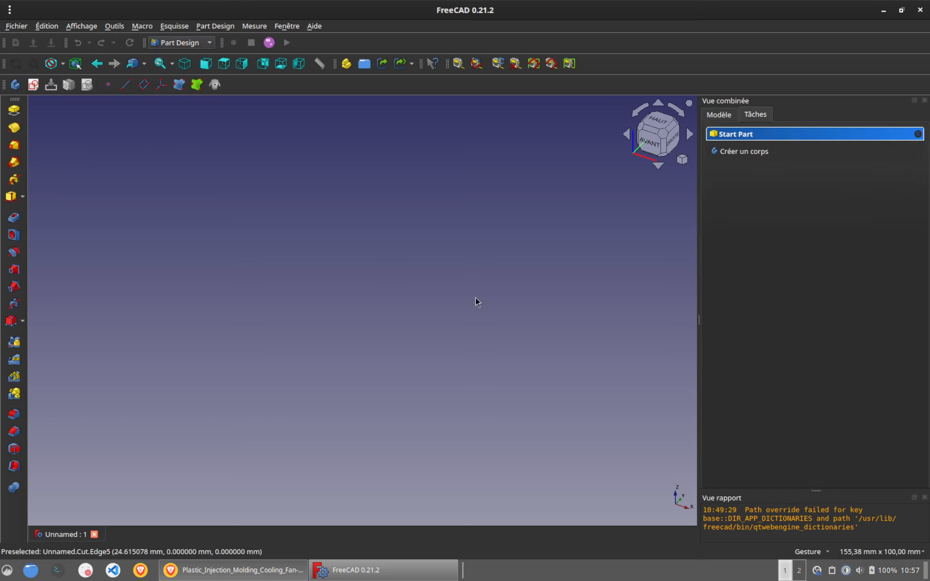
left_click(95, 535)
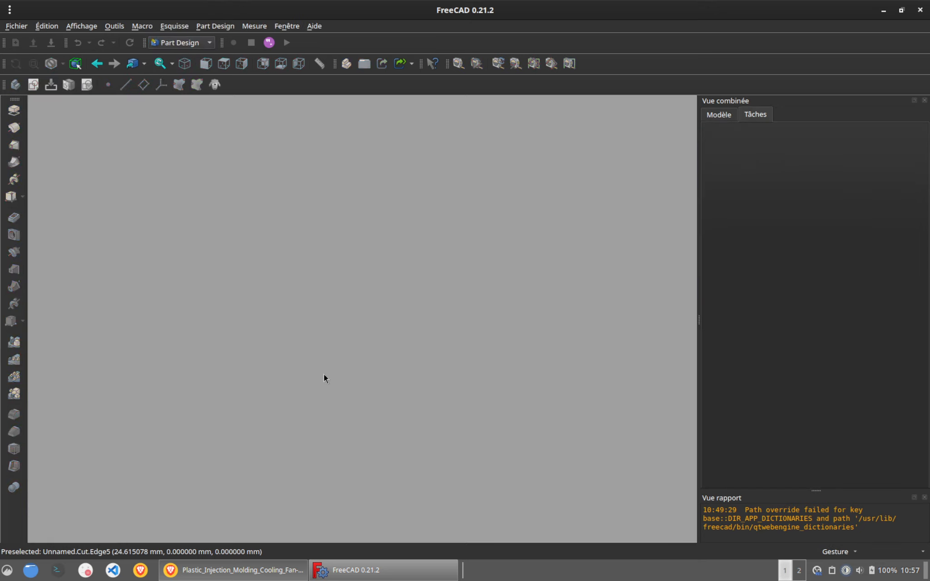
Step: Create a new document with a body and start a sketch on the XY plane
left_click(15, 42)
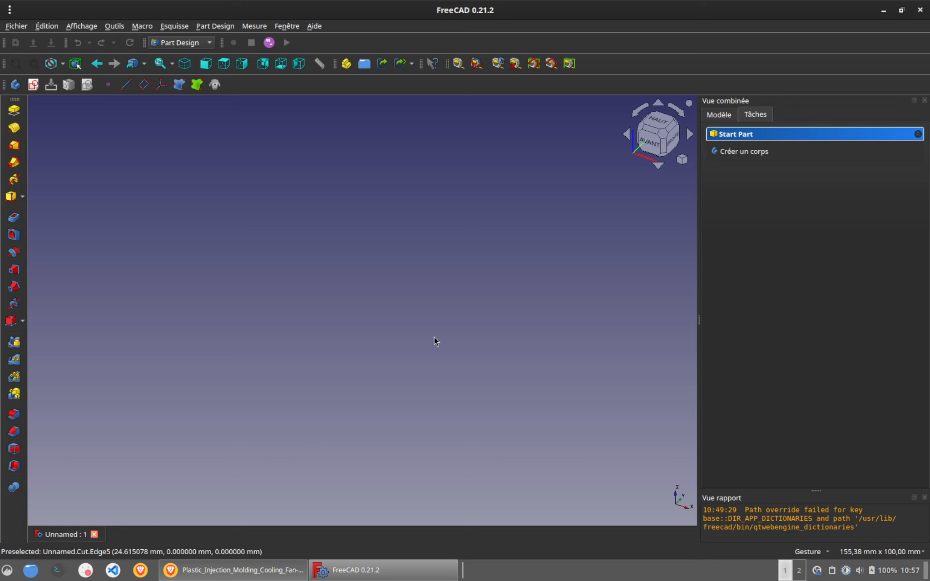
left_click(15, 85)
left_click(33, 85)
left_click(359, 226)
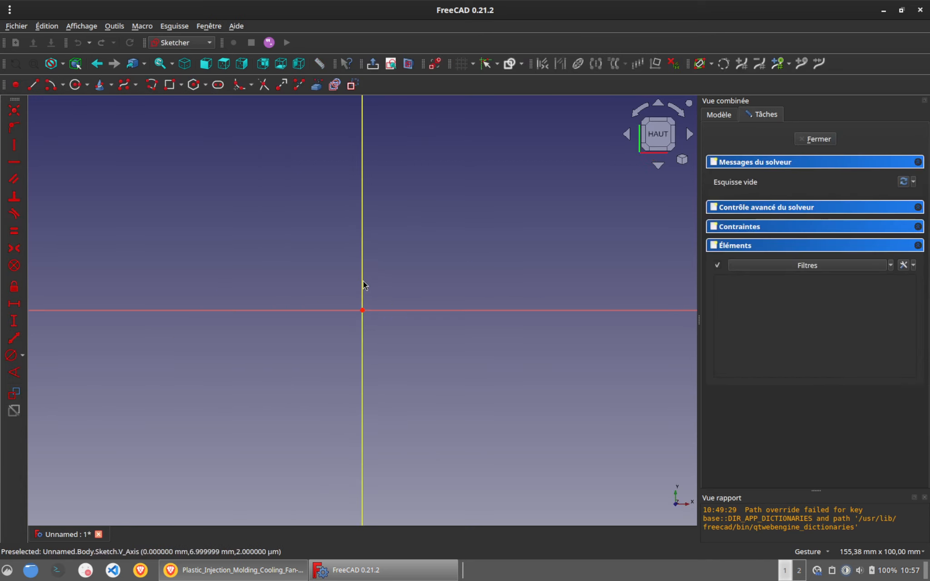
Step: Draw a circle about 44.5 mm in diameter, centred on the positive vertical axis and passing through the origin
left_click(74, 84)
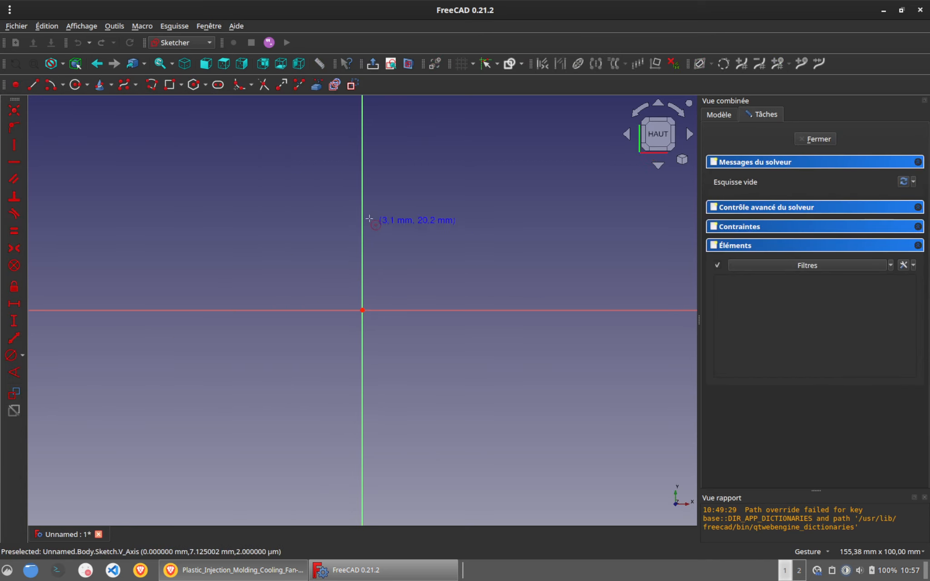
left_click(362, 216)
left_click(362, 310)
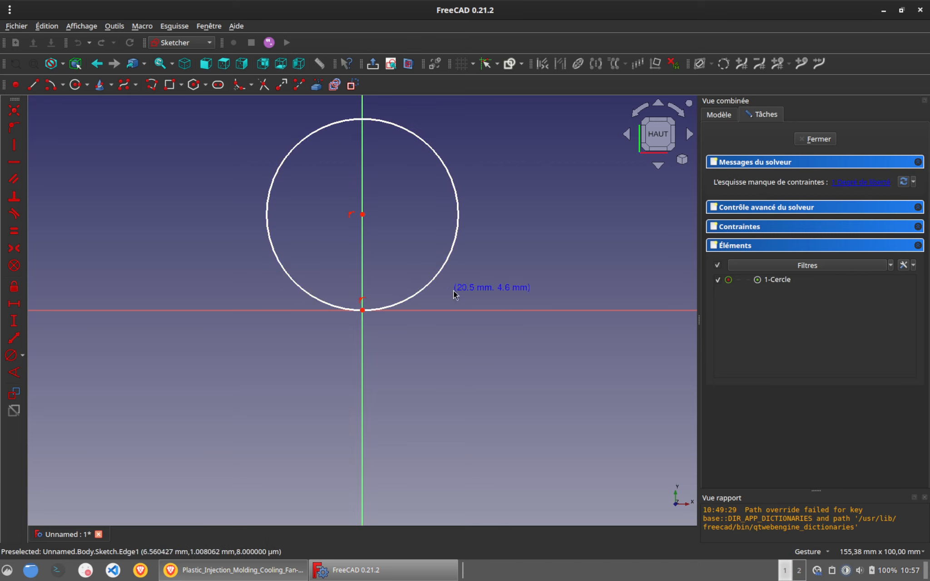
right_click(454, 293)
Step: Constrain the circle's diameter to 50 mm, close the sketch and show the model tree
left_click(434, 279)
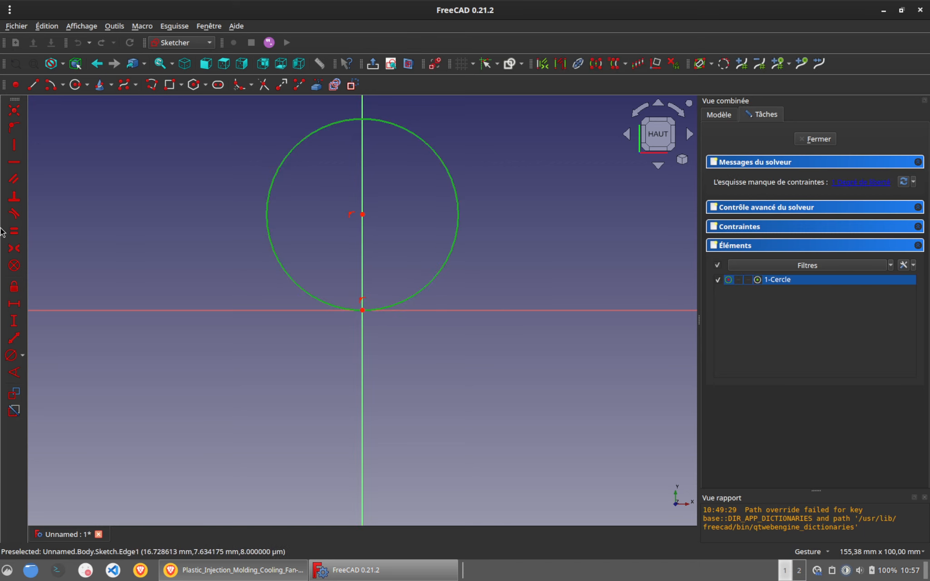
left_click(12, 356)
key("ctrl+a")
type("50")
key("Return")
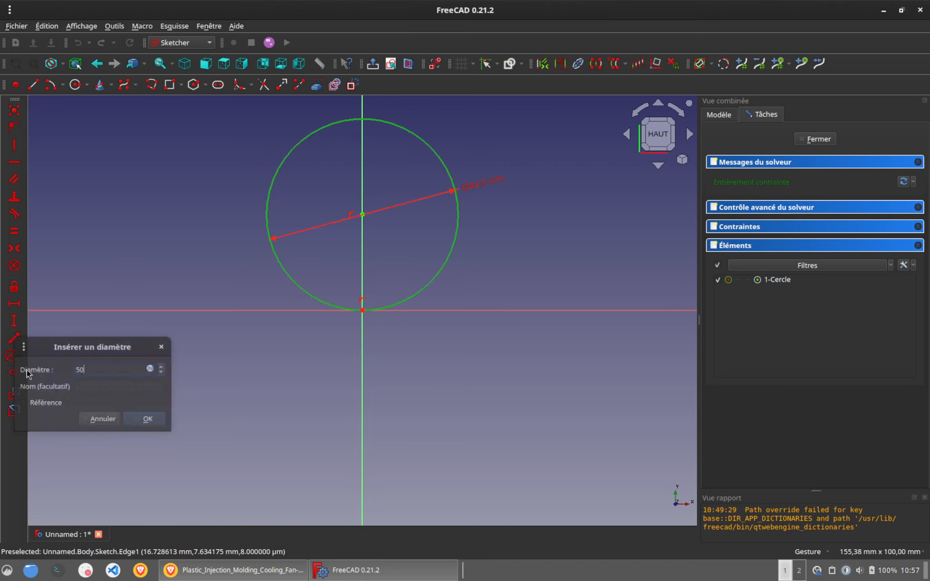
left_click(815, 139)
left_click(720, 115)
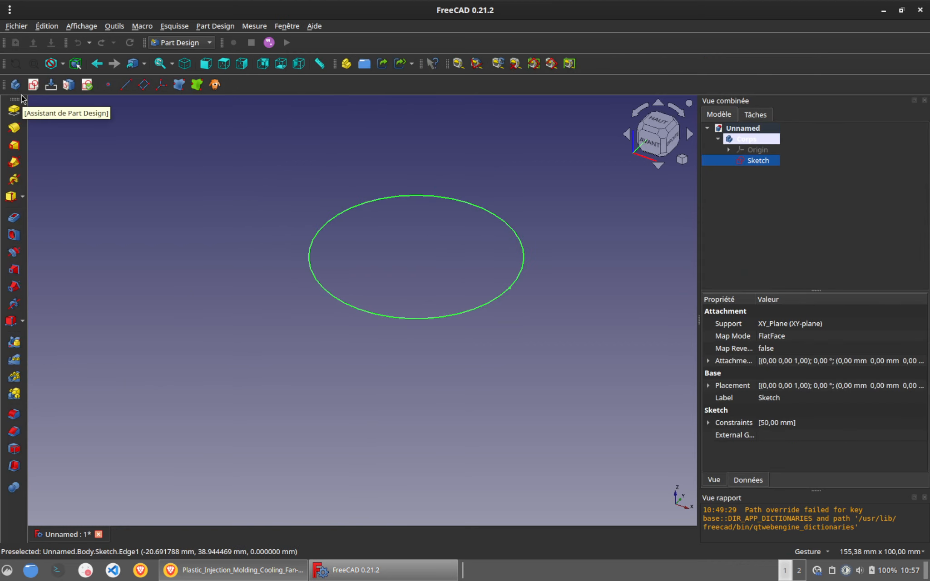
Step: Duplicate the circle sketch without duplicating the XY plane it depends on
left_click(47, 26)
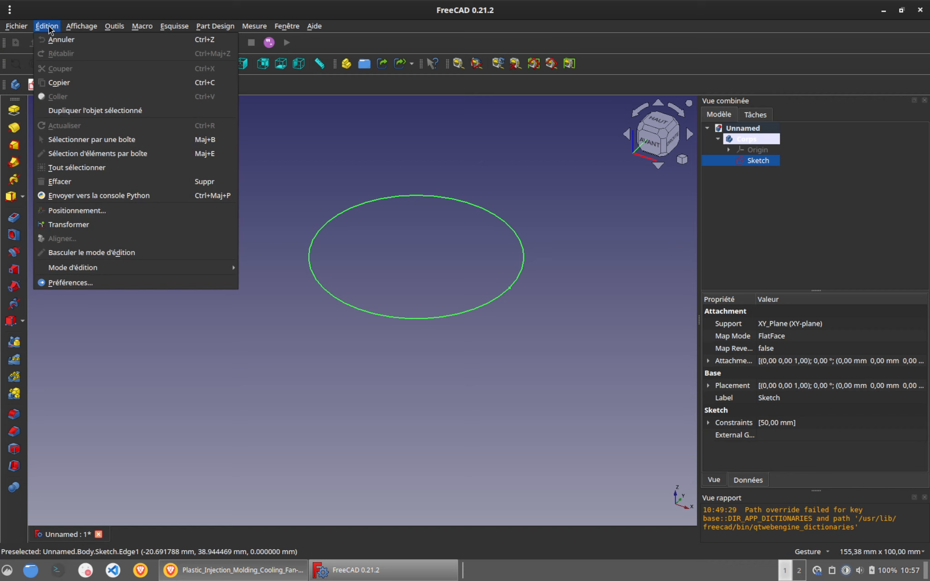
left_click(69, 109)
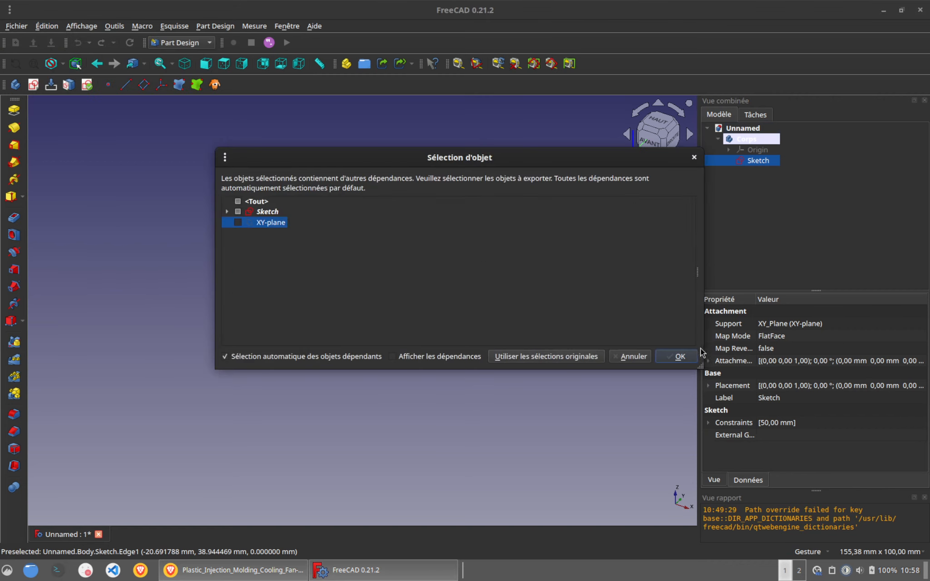
left_click(681, 357)
Step: Set the copied circle sketch's attachment angle to -20° and its attachment Z position to 5 mm
left_click(753, 172)
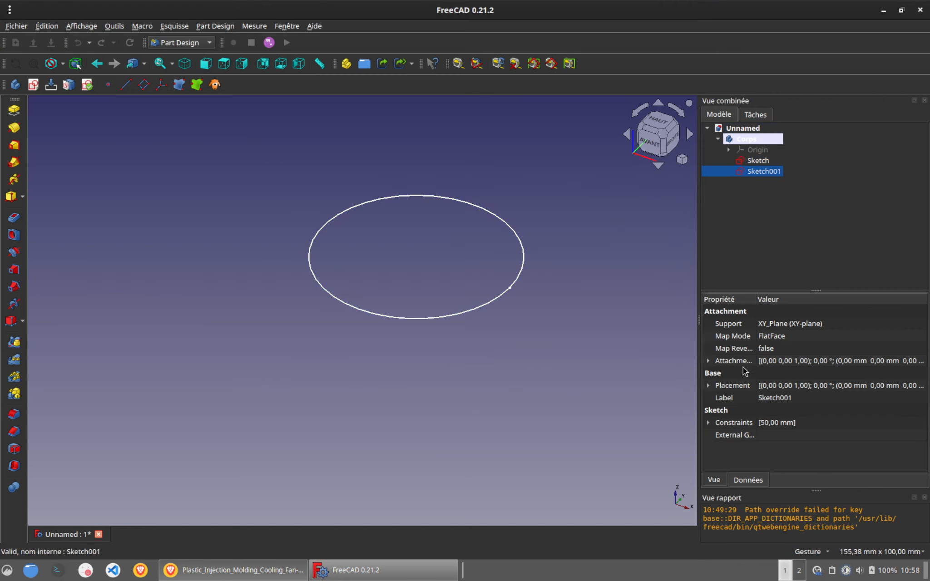
left_click(708, 361)
left_click(803, 373)
type("-")
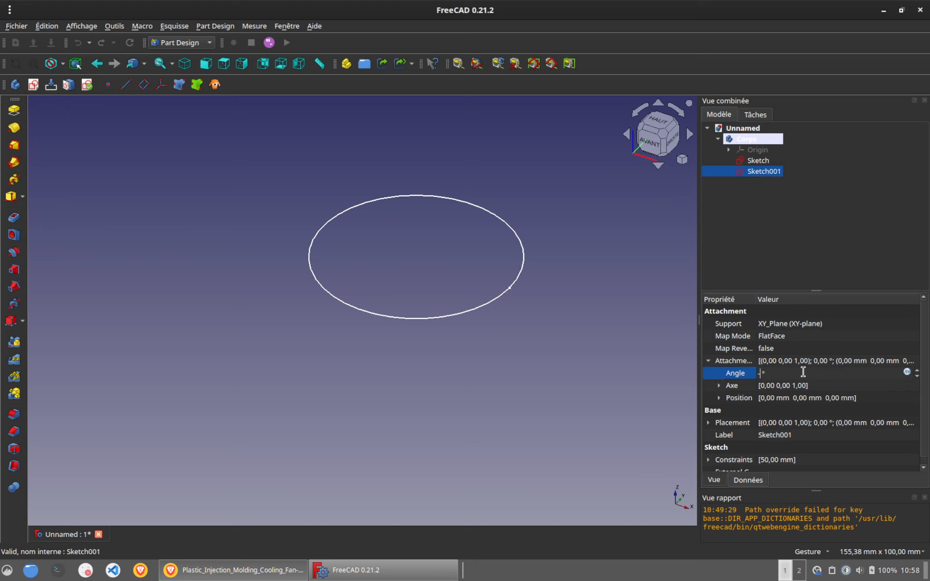
type("20")
left_click(719, 399)
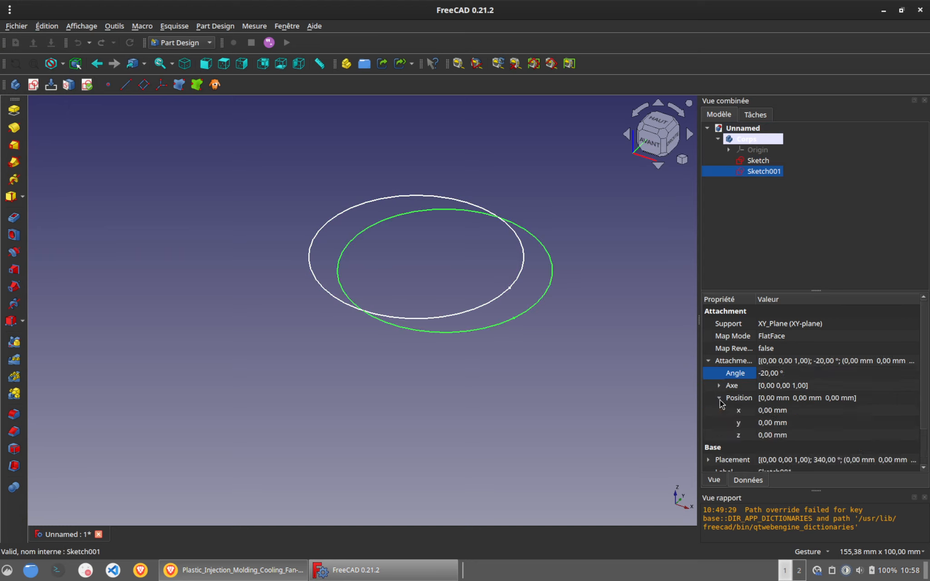
left_click(790, 436)
type("50")
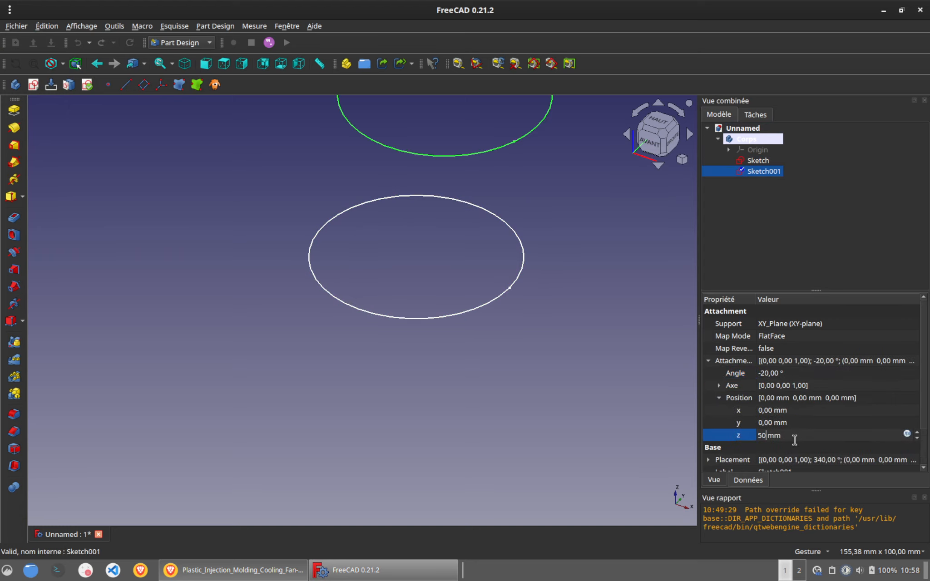
key("BackSpace")
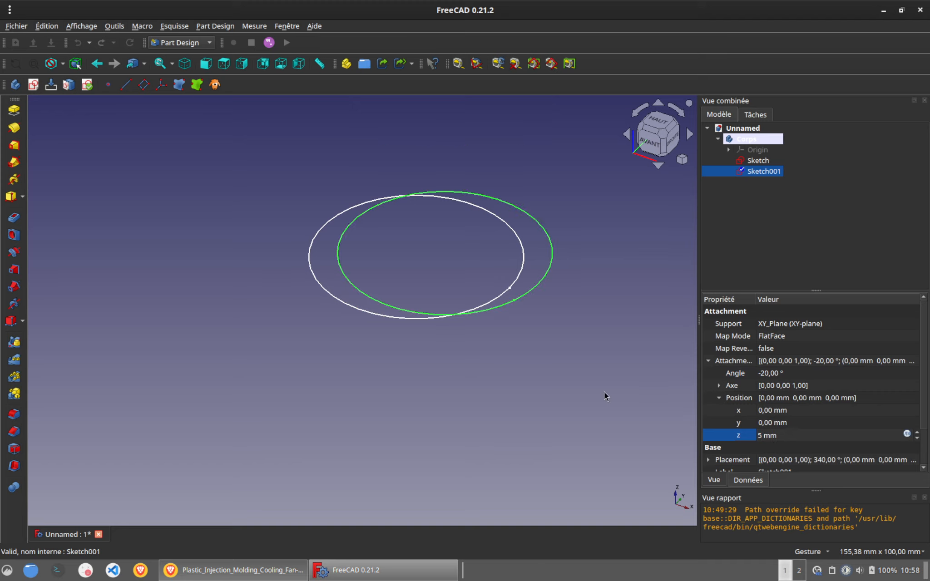
left_click(497, 364)
mouse_move(451, 335)
left_mouse_down()
mouse_move(448, 378)
mouse_move(606, 284)
left_mouse_up()
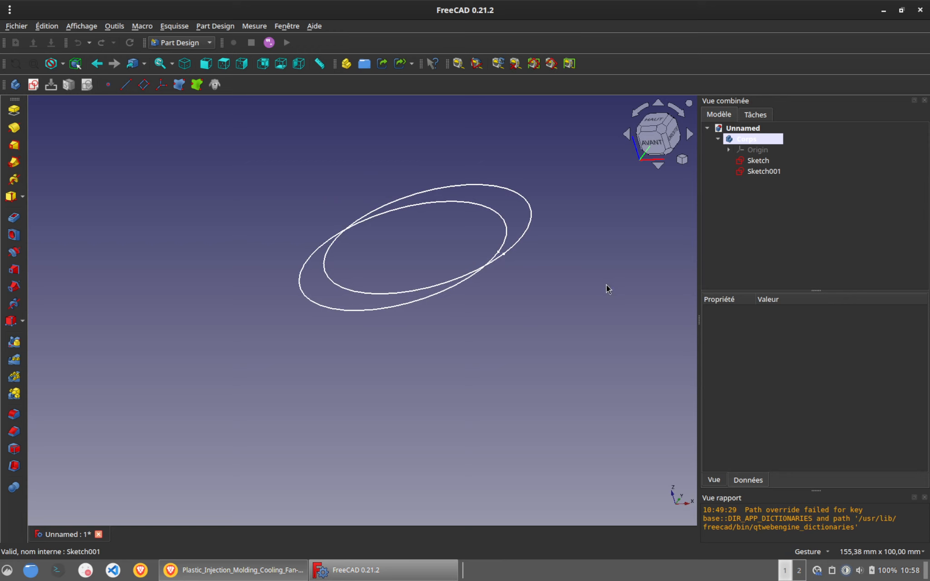
Step: Try an additive loft from the base circle sketch to its rotated copy, and delete that copy
left_click(760, 164)
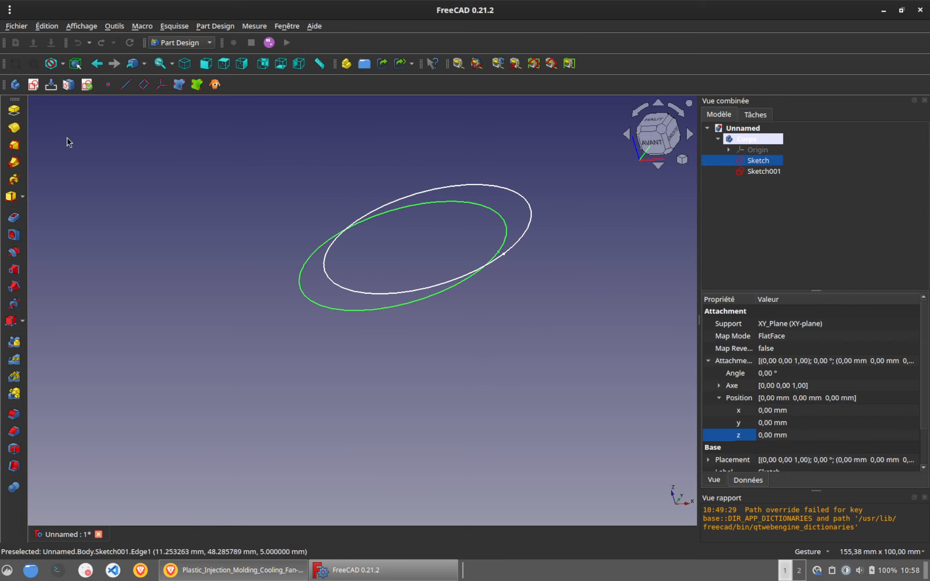
left_click(15, 145)
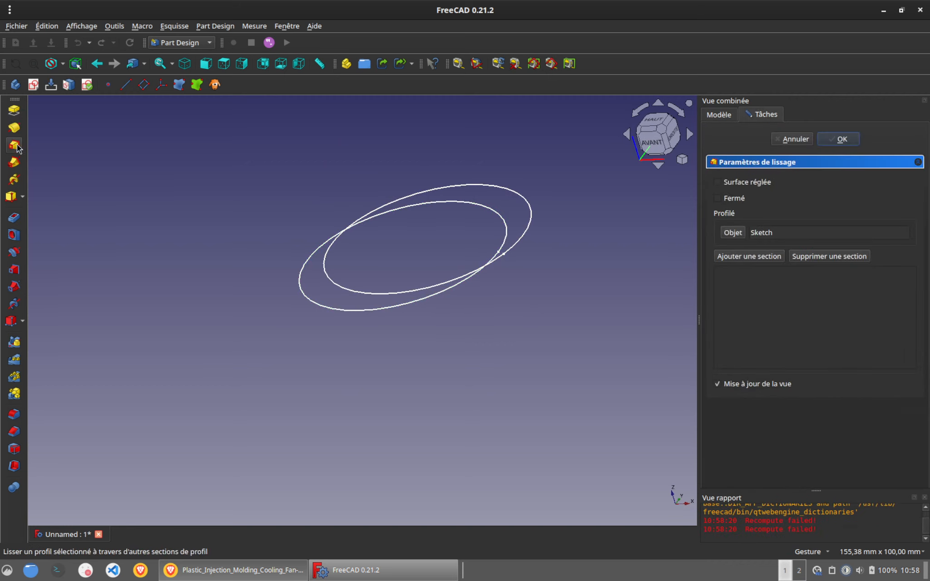
left_click(755, 258)
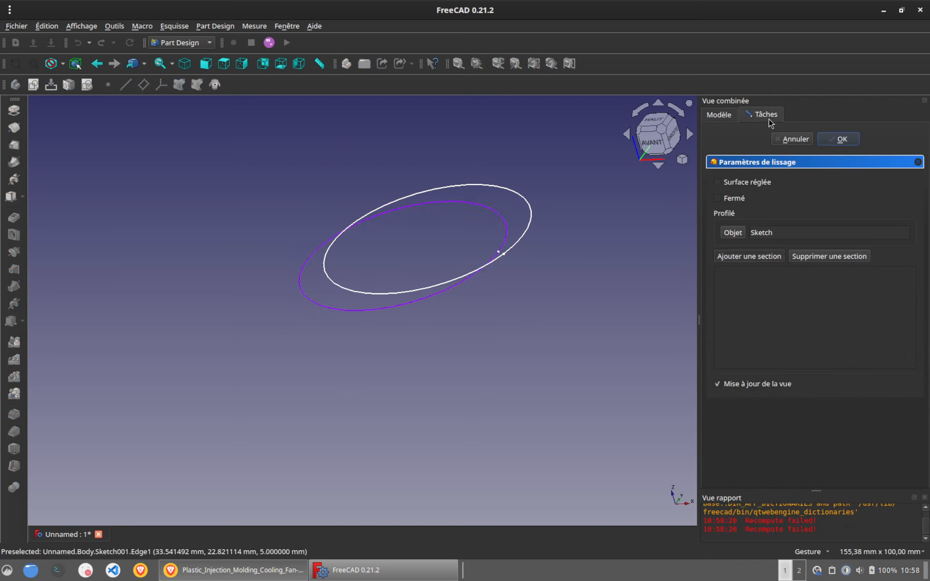
left_click(763, 160)
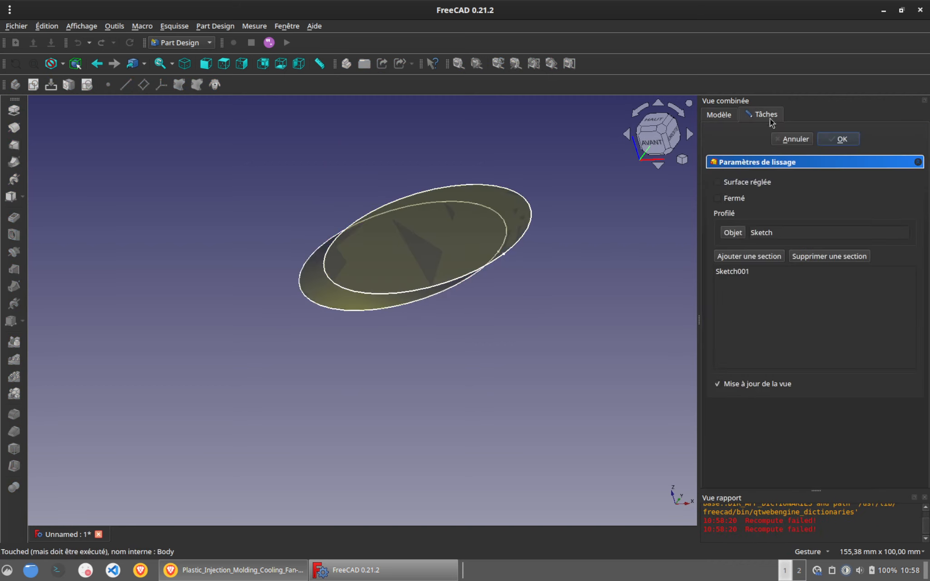
left_click(791, 139)
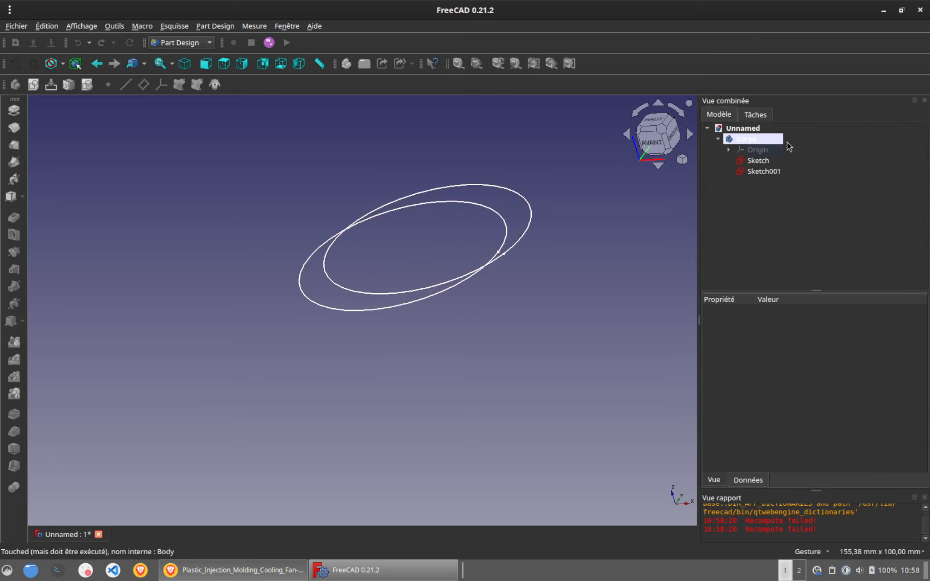
left_click(763, 171)
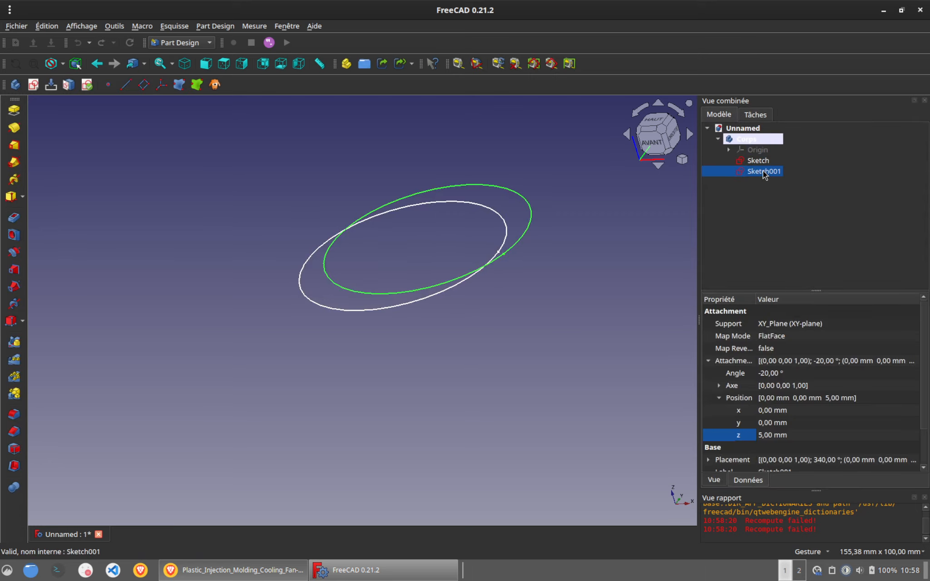
Step: Reopen the base sketch and draw an inner circle about 37 mm in diameter, concentric with the 50 mm circle
double_click(758, 160)
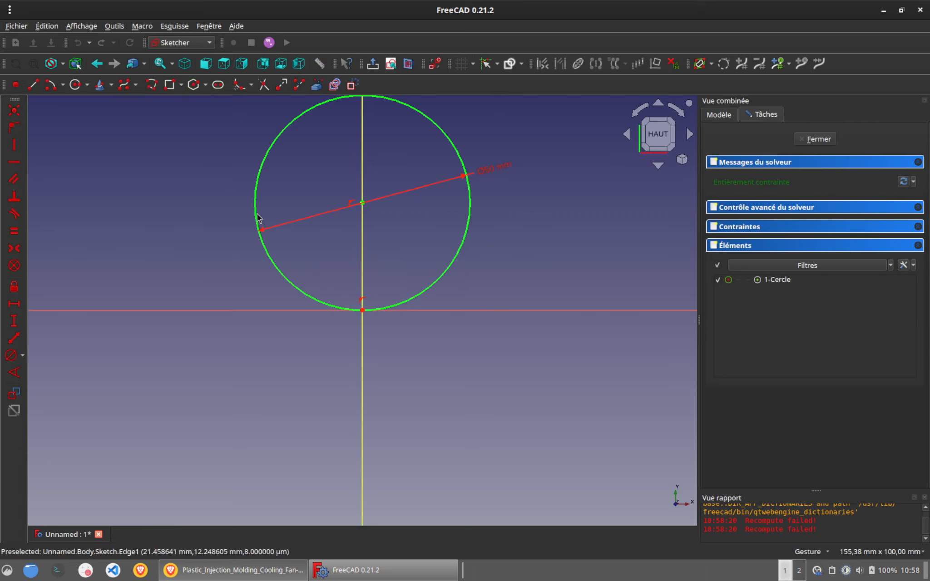
left_click(76, 84)
left_click(362, 202)
left_click(393, 276)
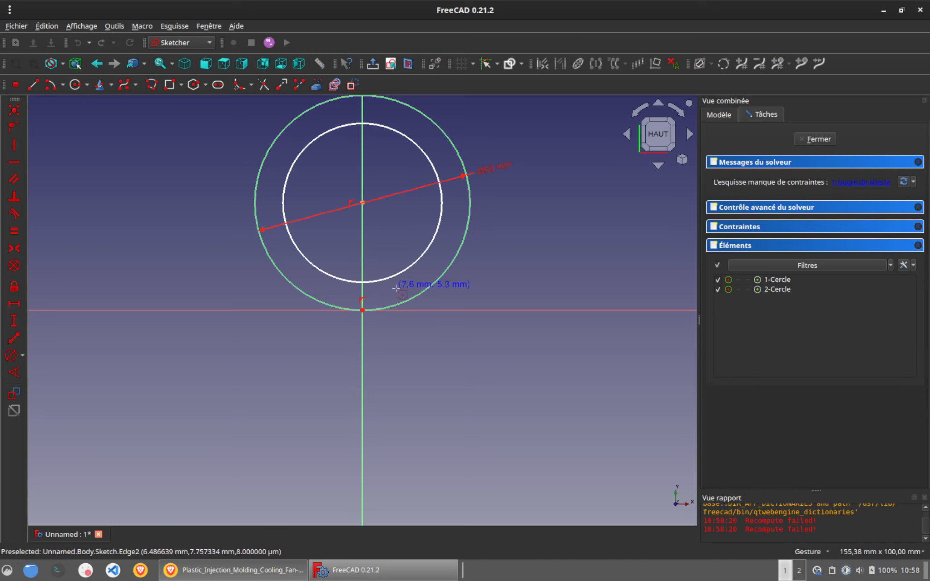
Step: Constrain the inner circle's diameter to slightly less than the outer circle's, leaving a thin ring, and close the sketch
left_click(393, 276)
left_click(11, 355)
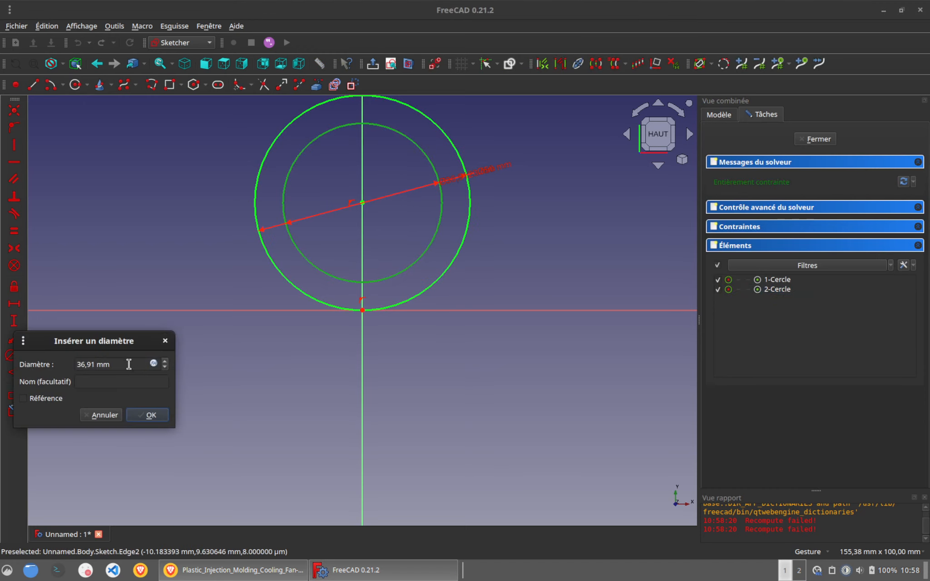
key("Return")
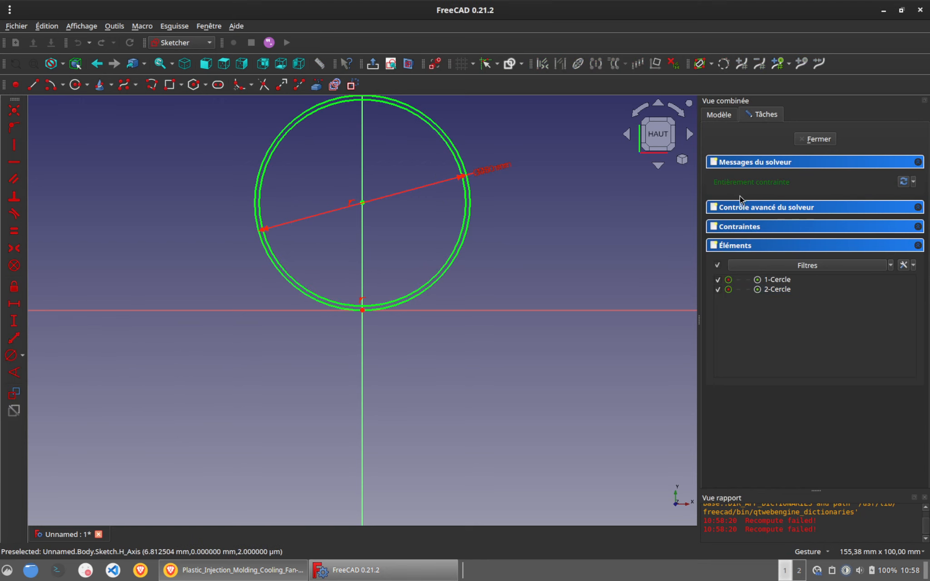
left_click(817, 139)
Step: Duplicate the two-circle ring sketch without duplicating its XY plane
left_click(49, 26)
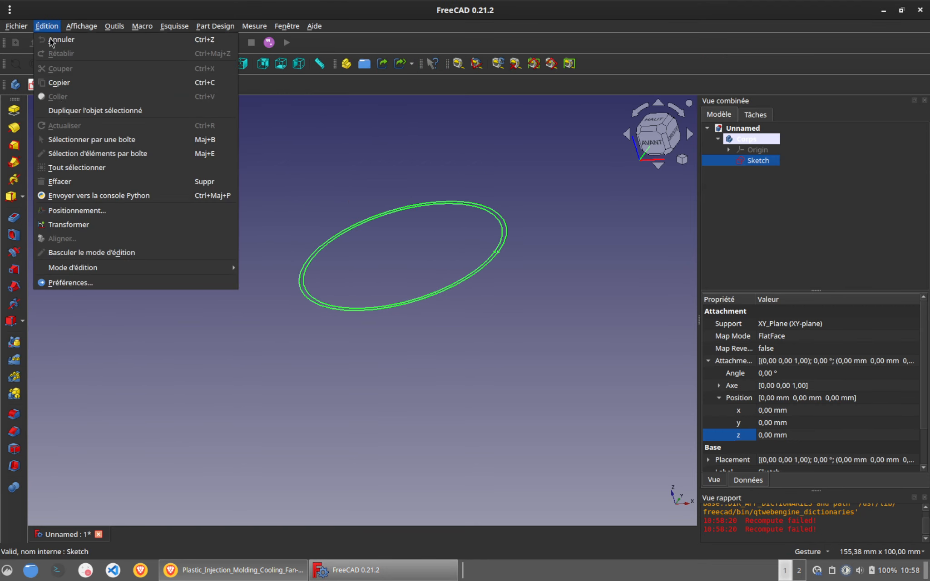
left_click(73, 112)
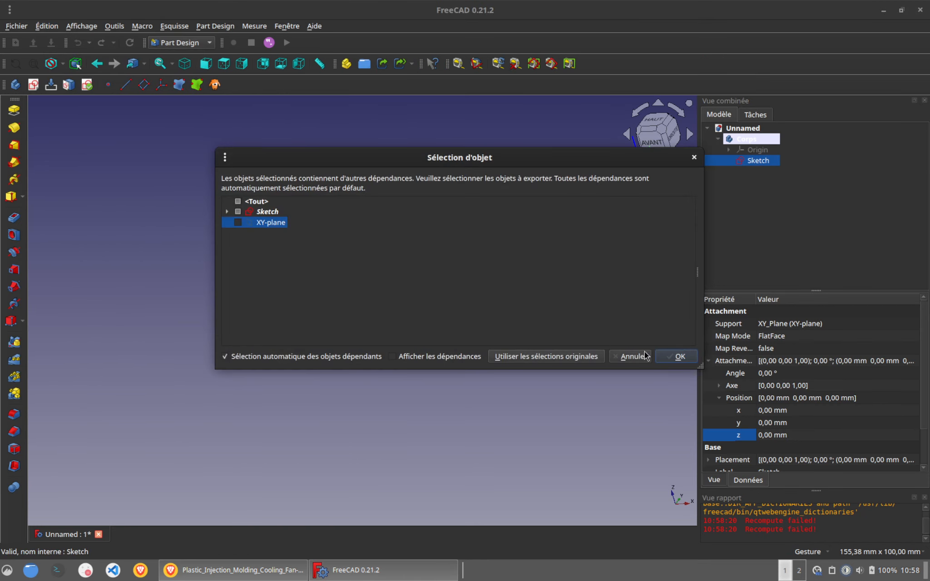
left_click(677, 356)
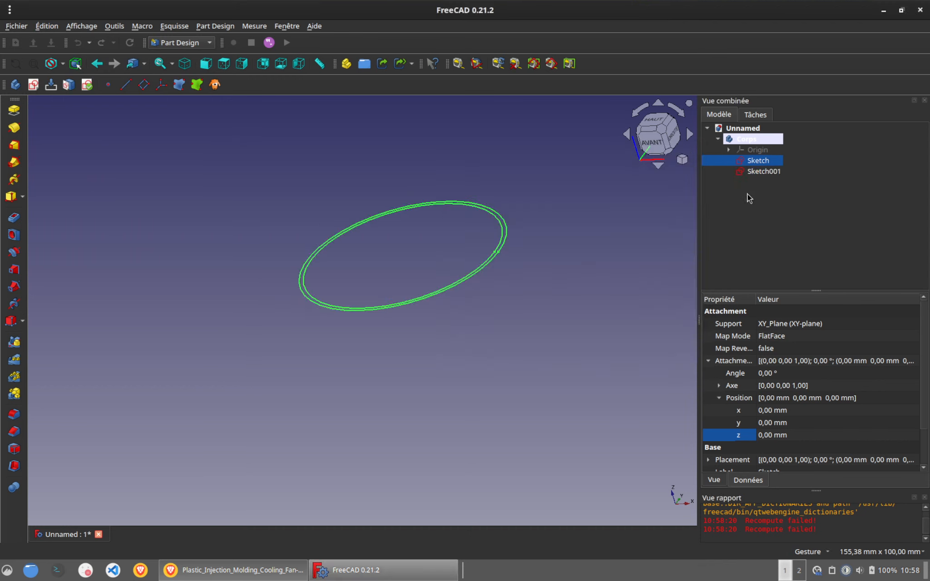
Step: Set the copied ring sketch's attachment angle to -20° and its attachment Z position to 5 mm
left_click(795, 373)
type("-20")
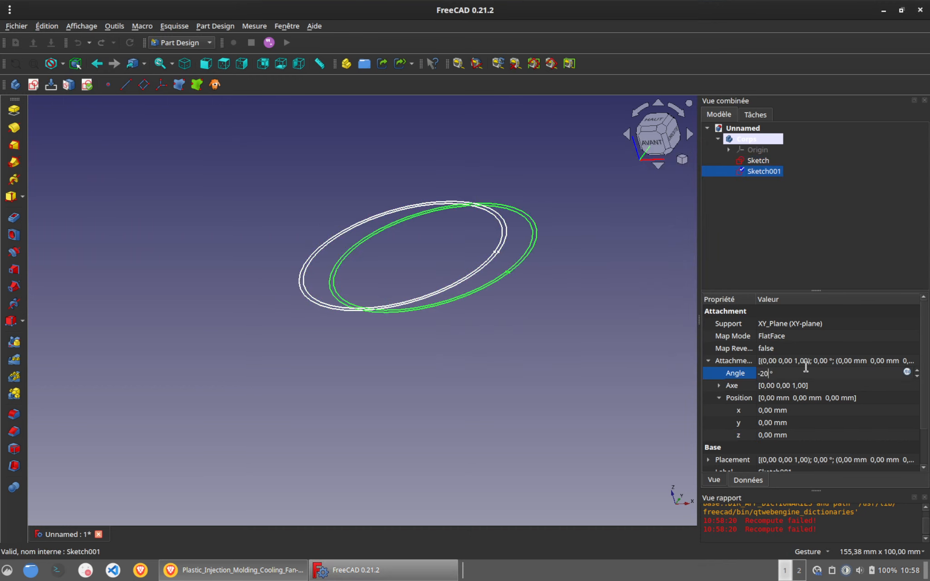
left_click(804, 435)
type("5")
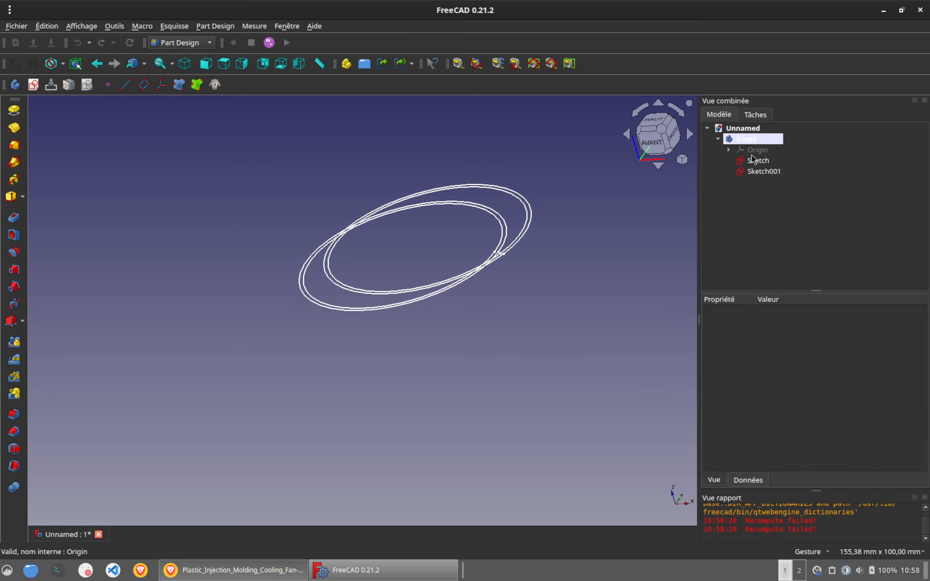
Step: Create an additive loft from the base ring sketch to its rotated, raised copy
left_click(755, 159)
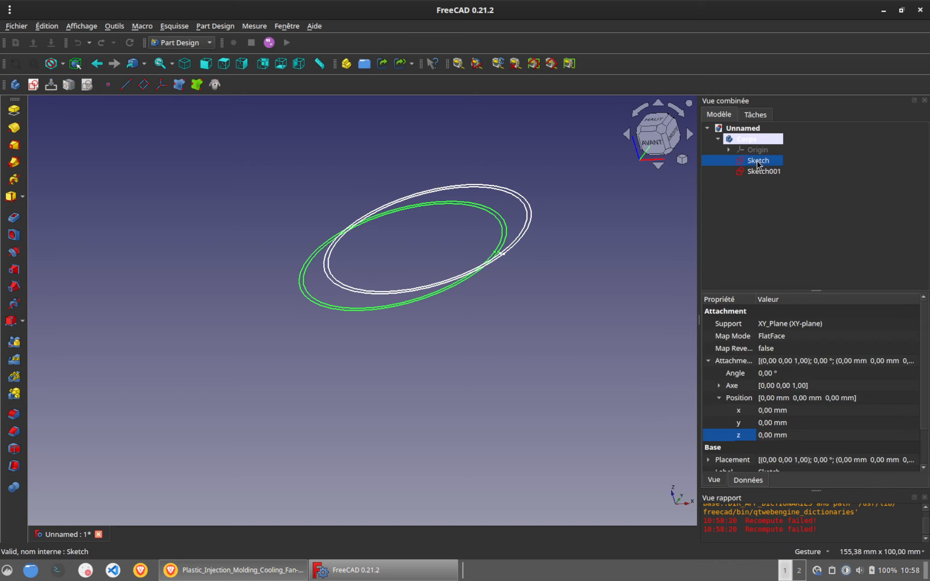
left_click(14, 145)
left_click(727, 117)
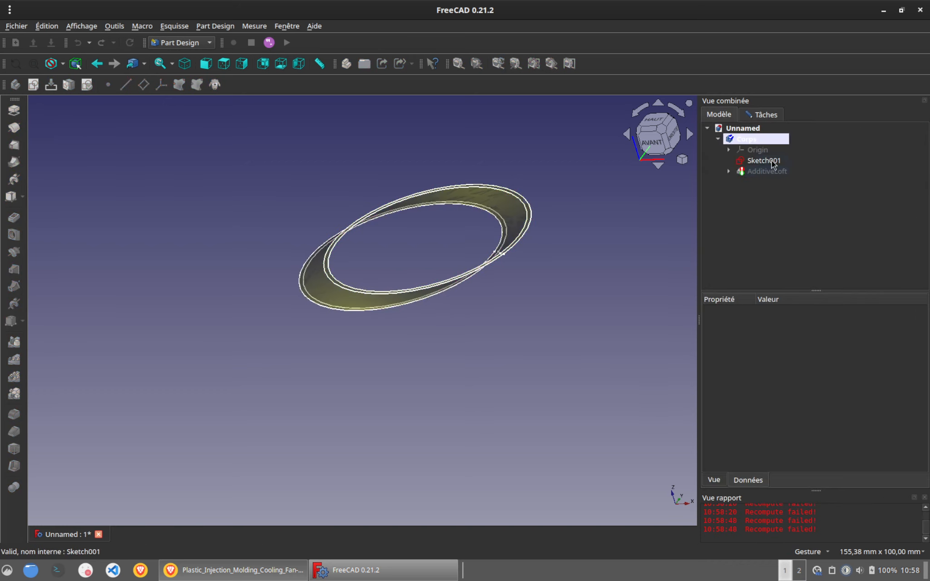
left_click(770, 118)
left_click(842, 141)
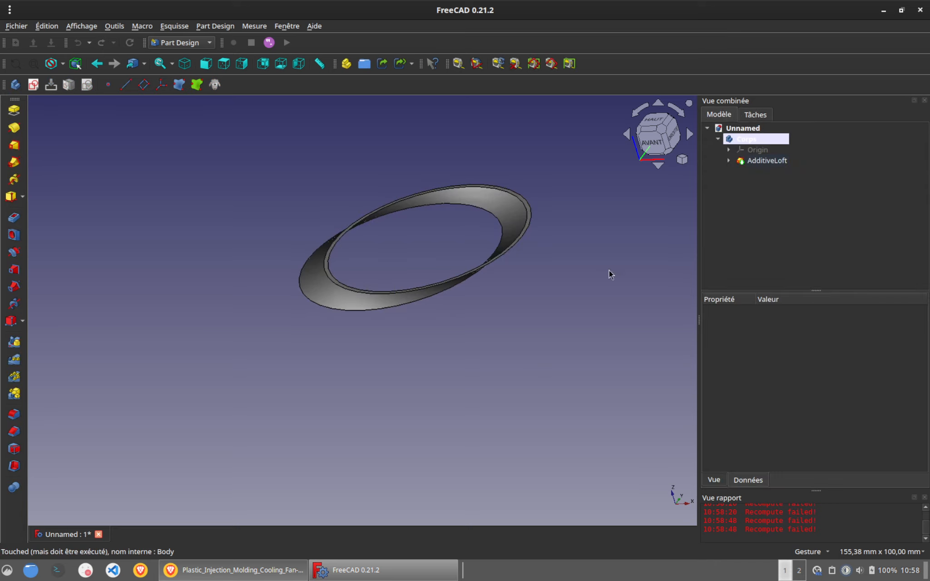
Step: Create a second body and start a sketch on its XY plane
left_click_drag(454, 403, 470, 434)
key("2")
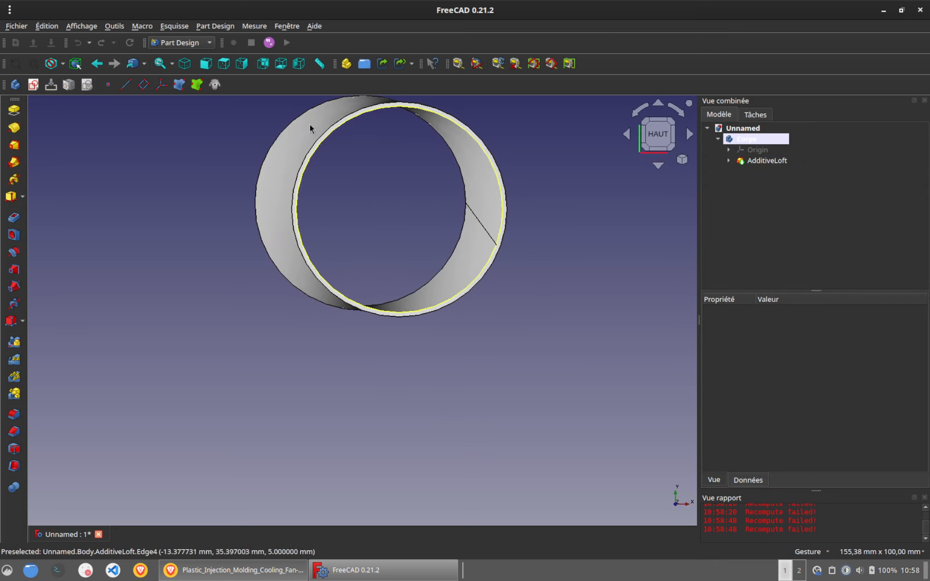
right_click_drag(390, 216, 380, 226)
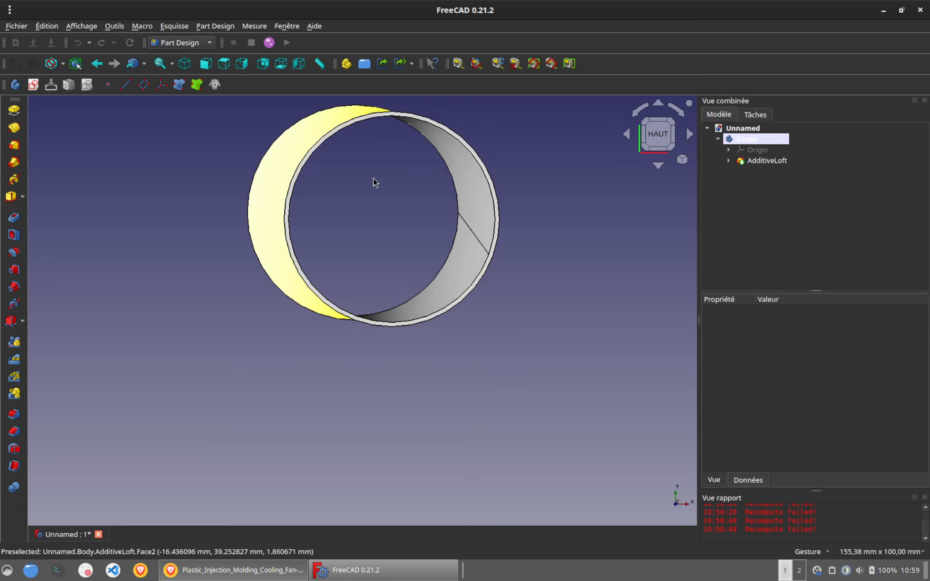
left_click_drag(370, 405, 504, 350)
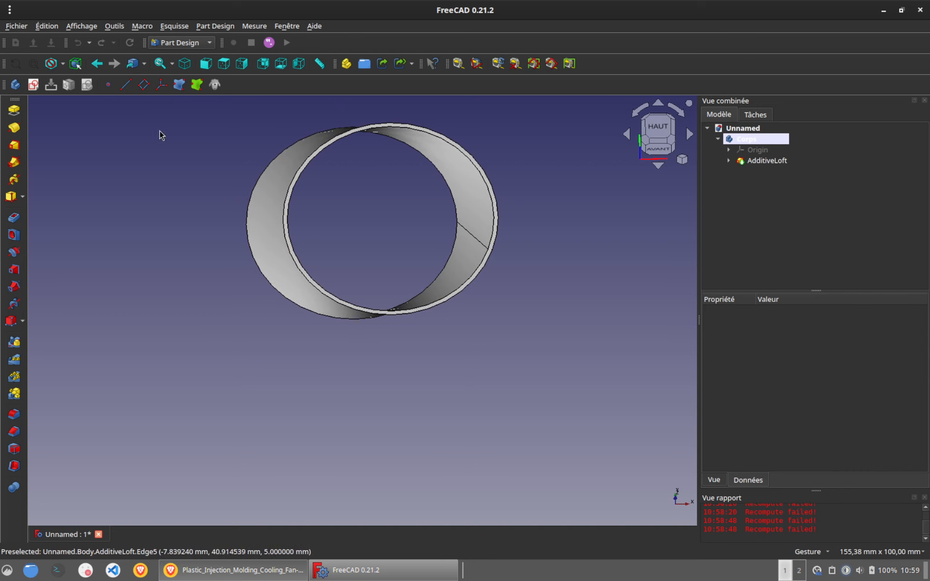
left_click(15, 84)
left_click(33, 84)
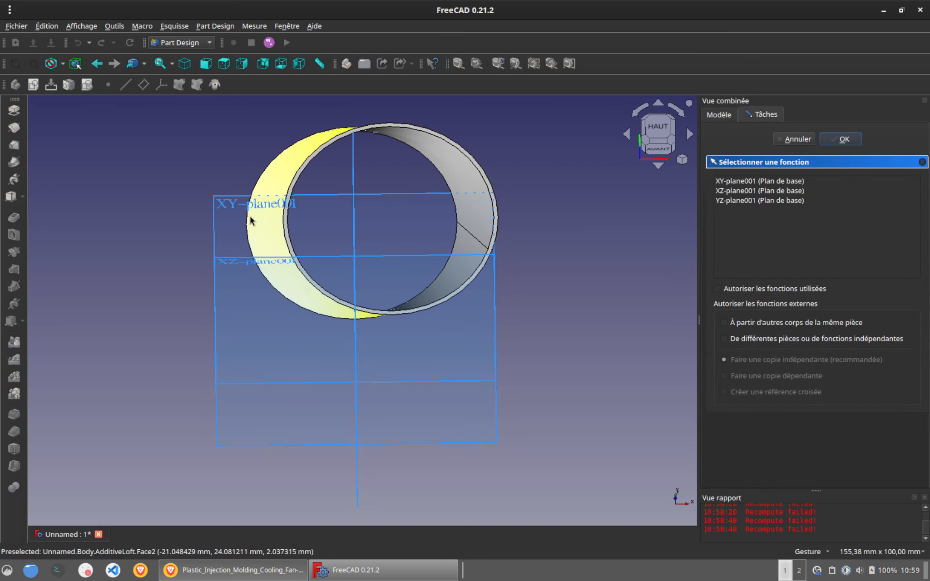
left_click(226, 206)
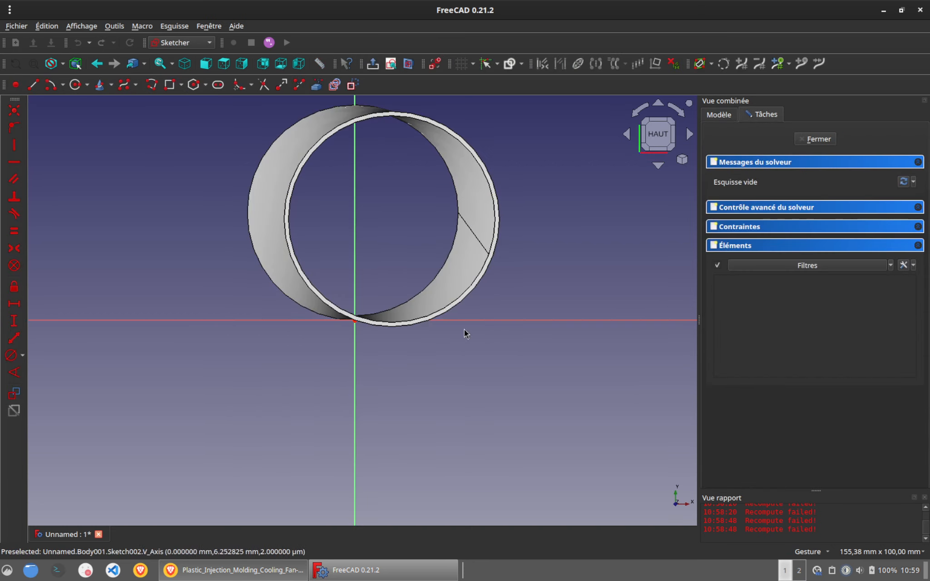
Step: Draw a circle centred on the horizontal axis beside the origin and constrain its diameter to 50 mm
left_click(77, 89)
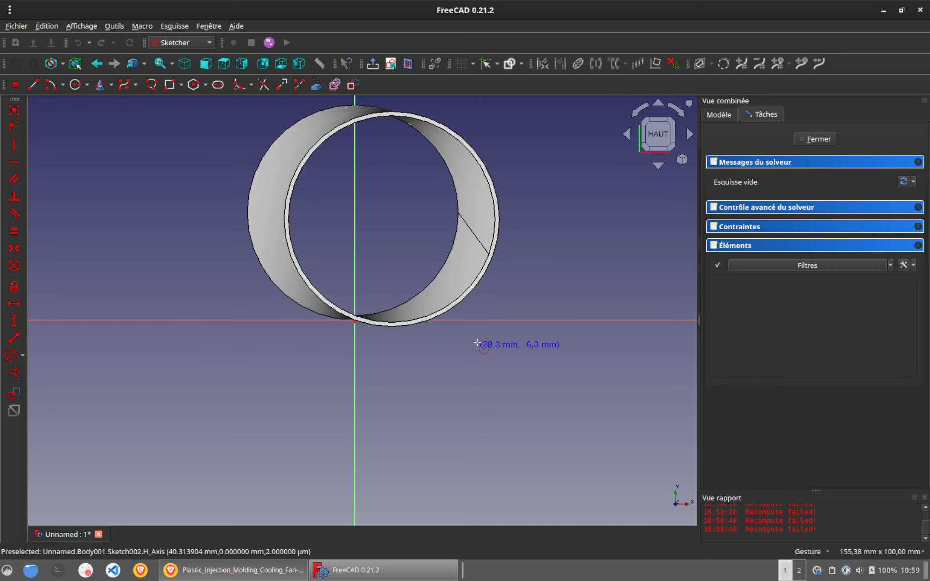
left_click(475, 320)
left_click(356, 321)
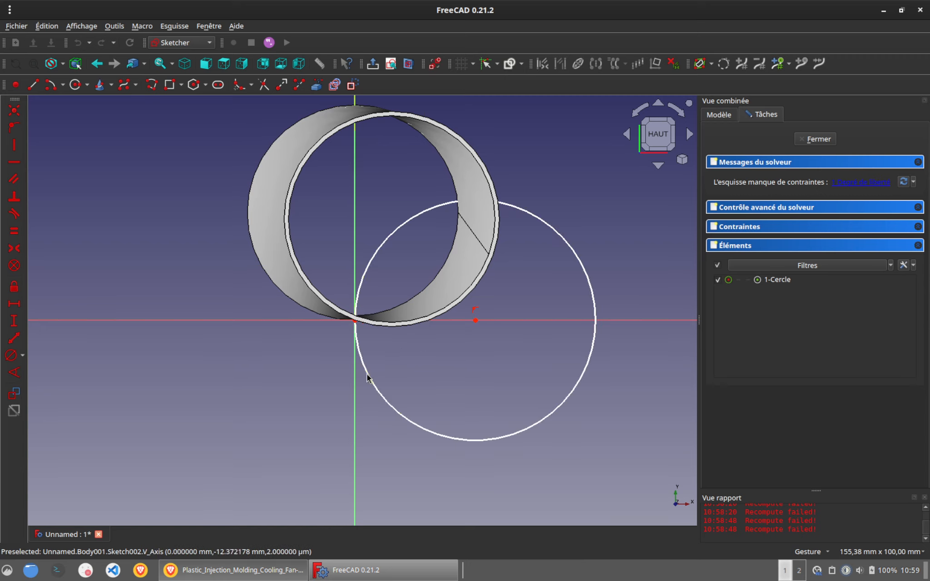
left_click_drag(370, 381, 399, 384)
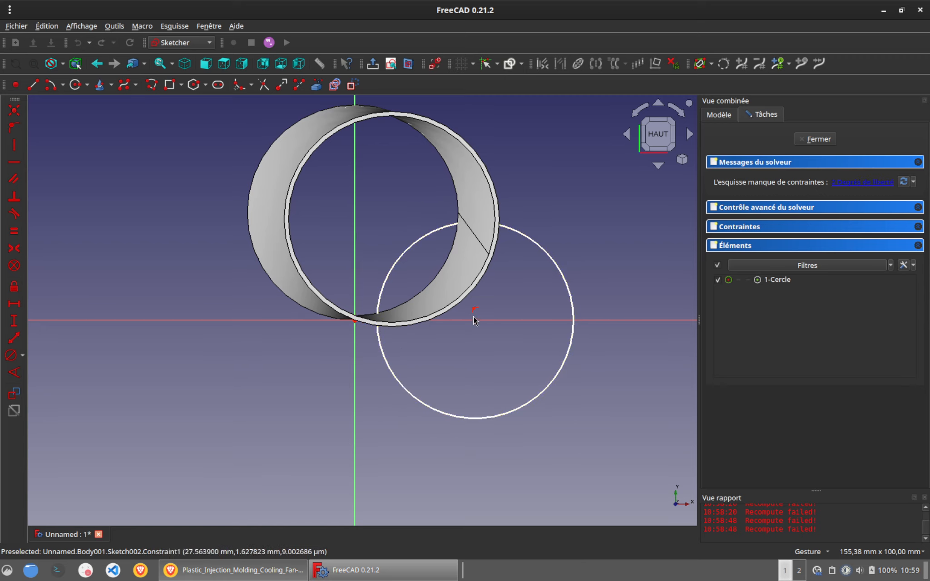
left_click(555, 264)
left_click(11, 355)
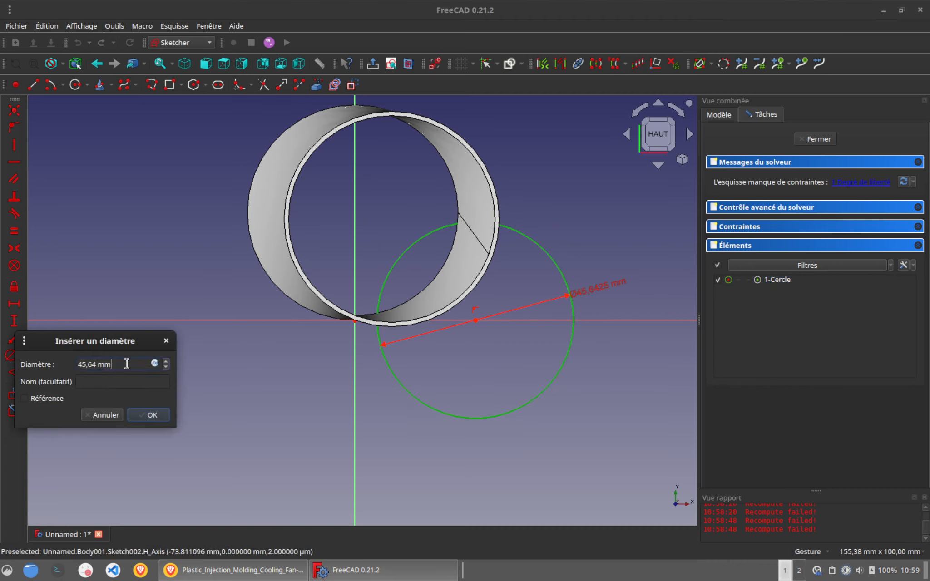
left_click_drag(126, 364, 50, 361)
type("50")
key("Return")
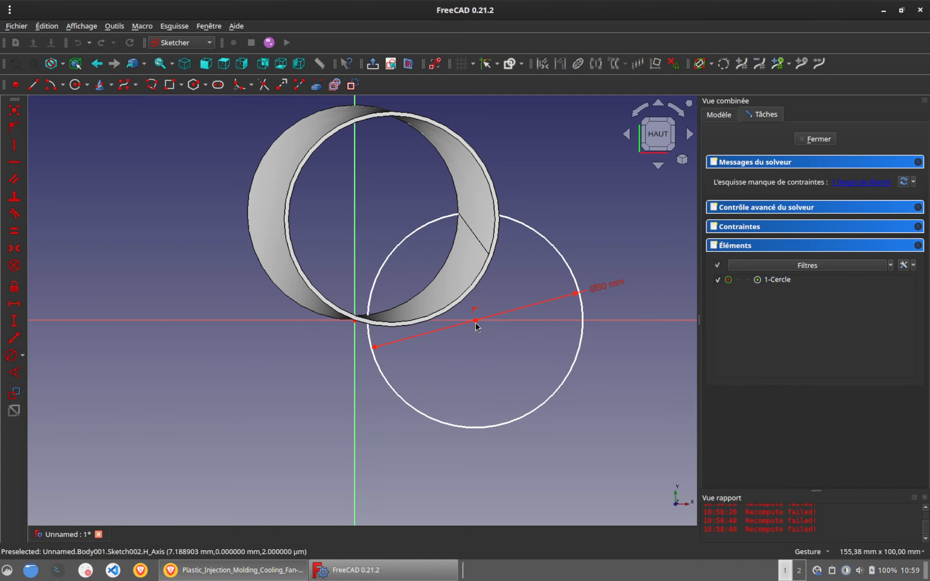
Step: Constrain the circle's centre to a horizontal distance of 25 mm from the origin and close the sketch
left_click(476, 321)
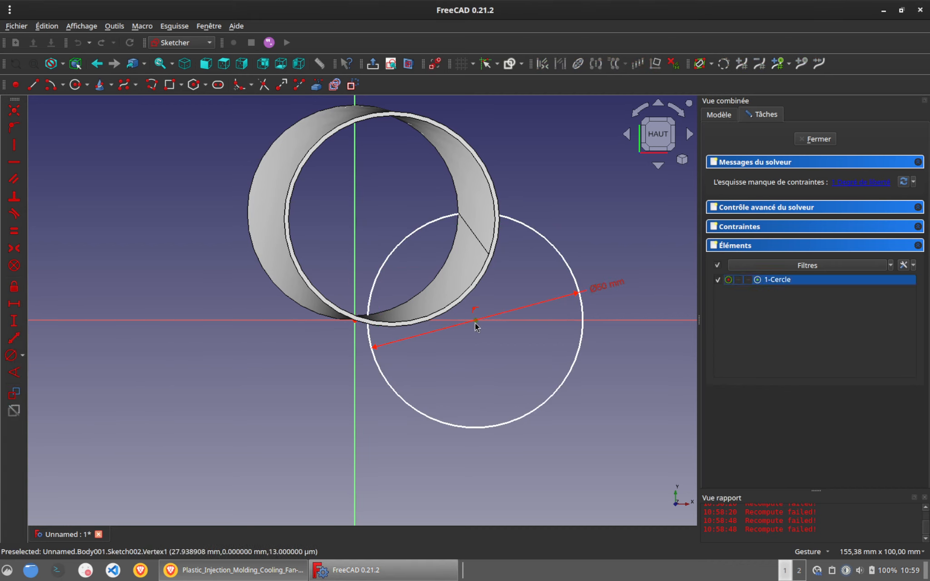
left_click(13, 307)
left_click_drag(121, 320, 33, 315)
type("25")
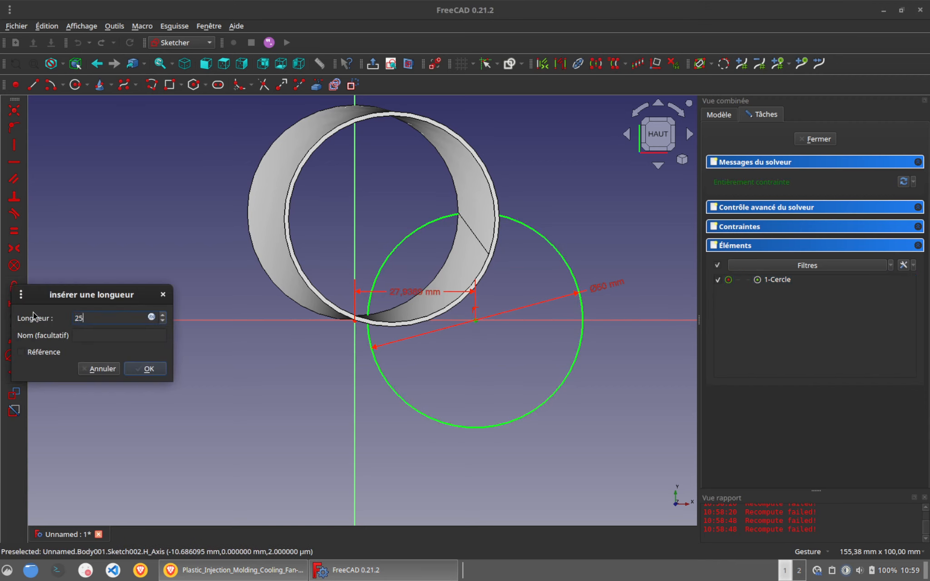
key("Return")
left_click(820, 139)
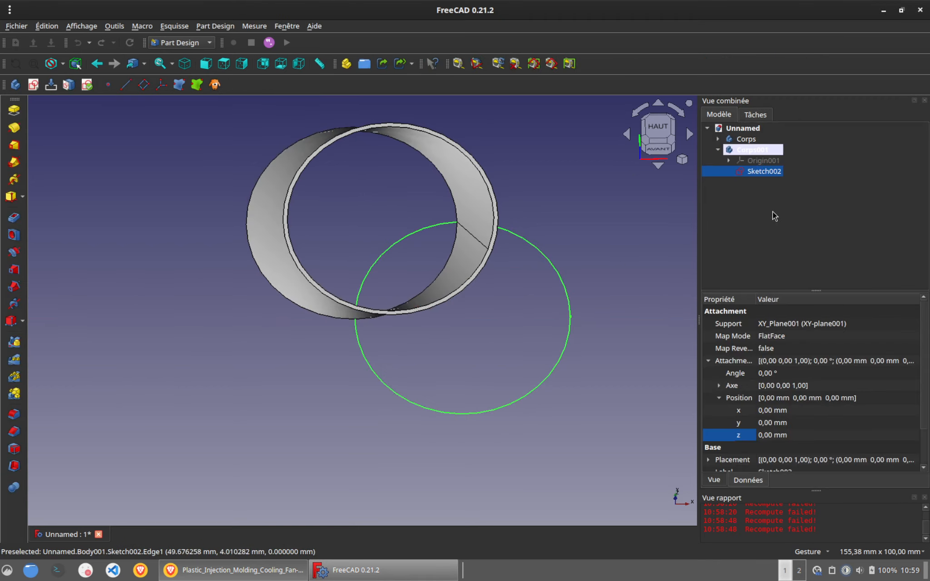
Step: Duplicate the single-circle sketch within the second body
left_click(55, 29)
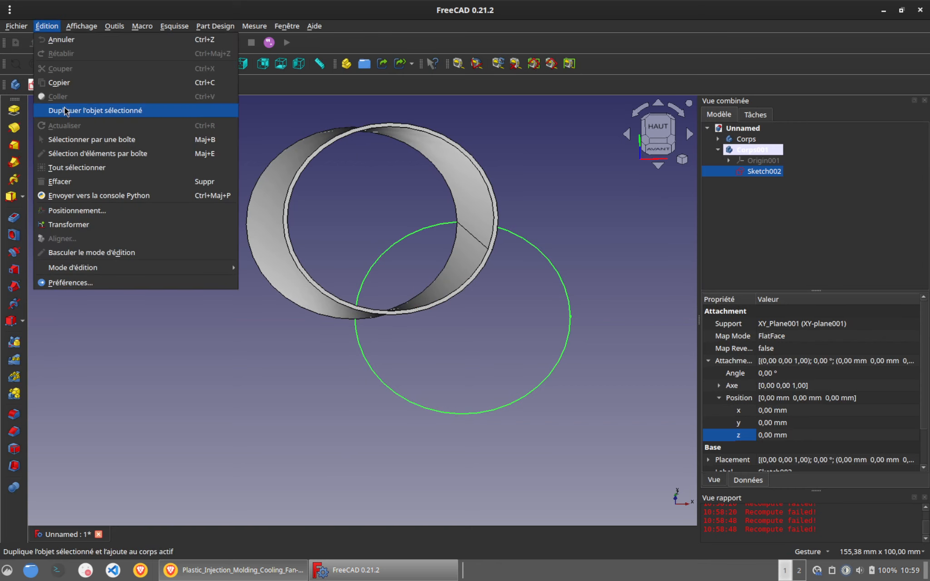
left_click(63, 108)
left_click(680, 356)
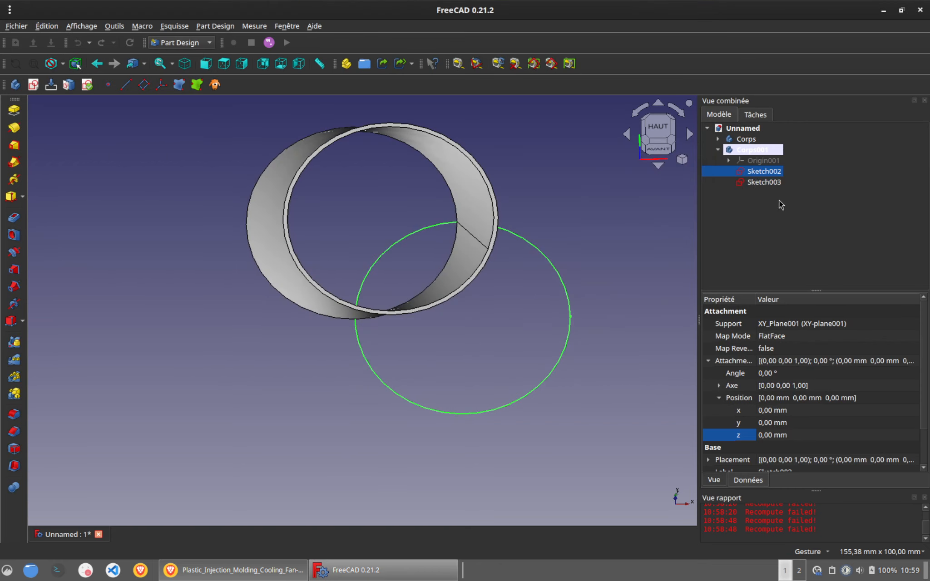
Step: Set the copied circle sketch's attachment angle to -20° and its attachment Z position to 5 mm
left_click(801, 373)
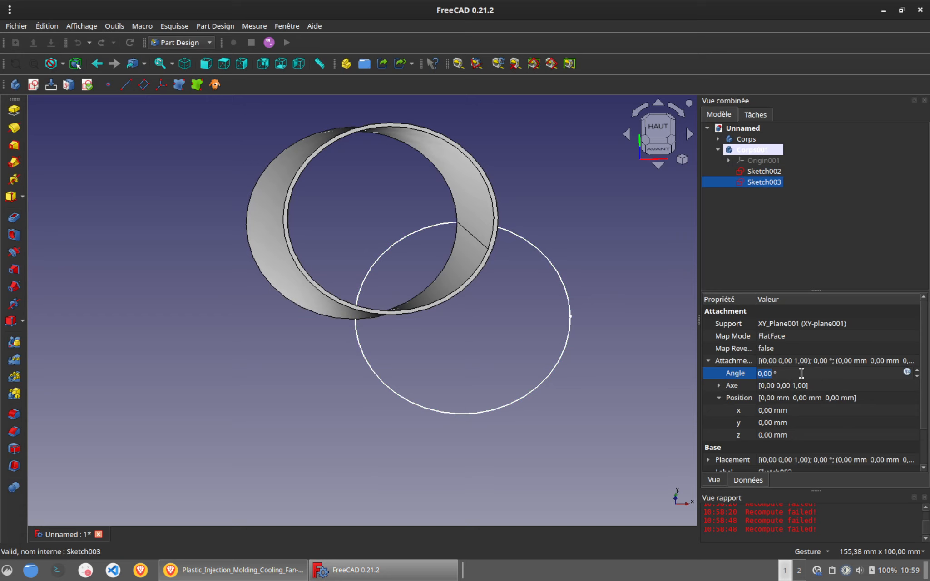
type("-20")
left_click(796, 436)
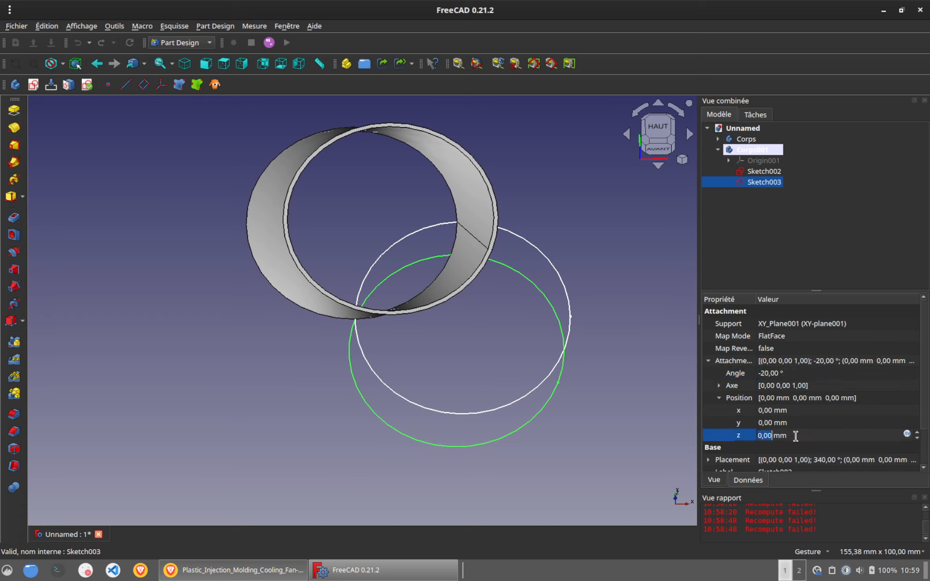
type("5")
left_click(495, 449)
Step: Create an additive loft in the second body from the base circle sketch to its rotated copy
left_click_drag(488, 318, 500, 296)
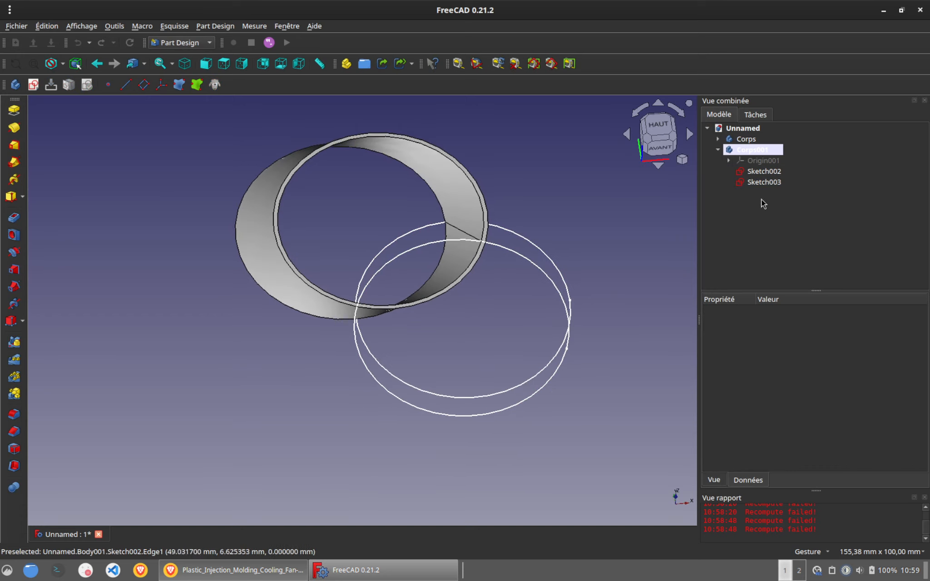
left_click(758, 172)
left_click(14, 145)
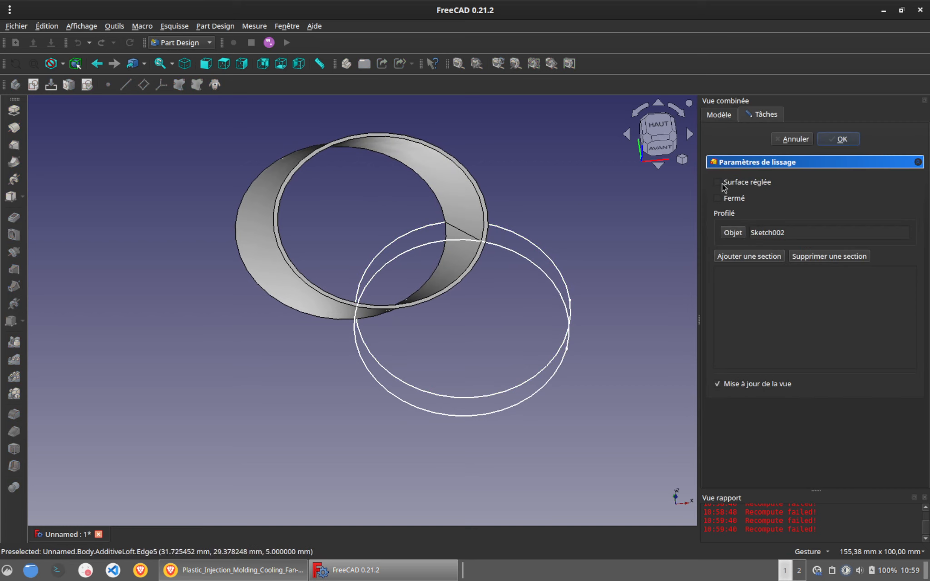
left_click(766, 257)
left_click(709, 115)
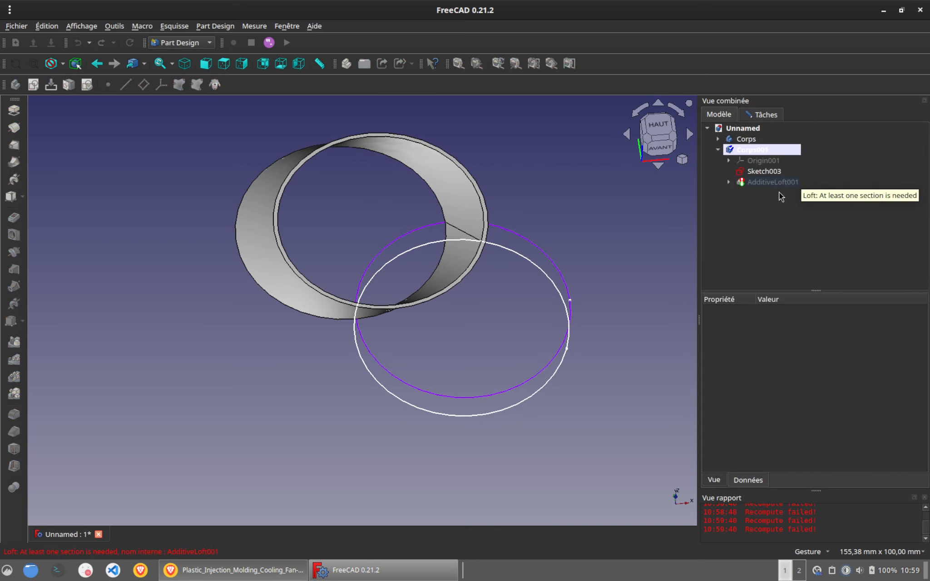
left_click(767, 171)
left_click(765, 116)
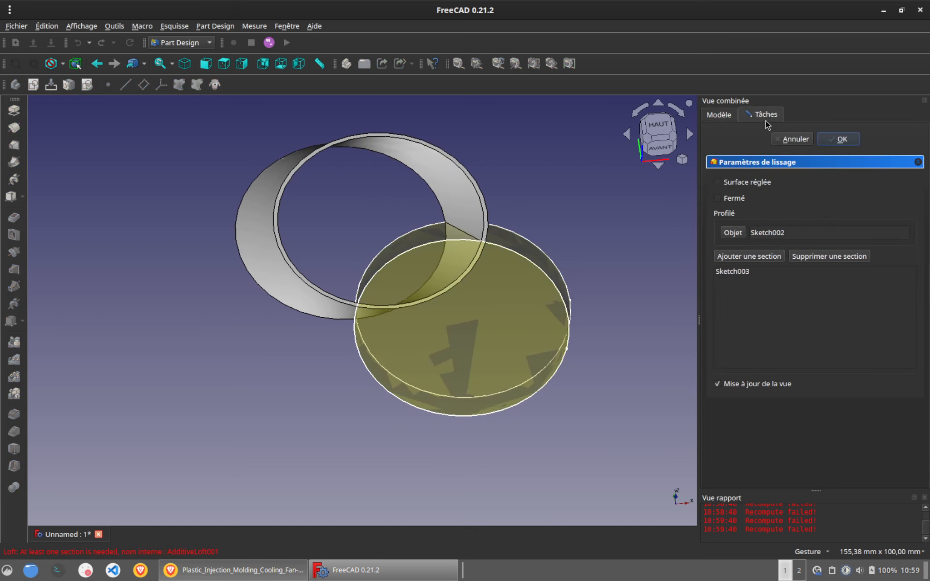
left_click(839, 140)
Step: Subtract the solid disc body from the thin ring body with a Part workbench Cut
mouse_move(365, 390)
left_mouse_down()
mouse_move(363, 353)
mouse_move(366, 401)
left_mouse_up()
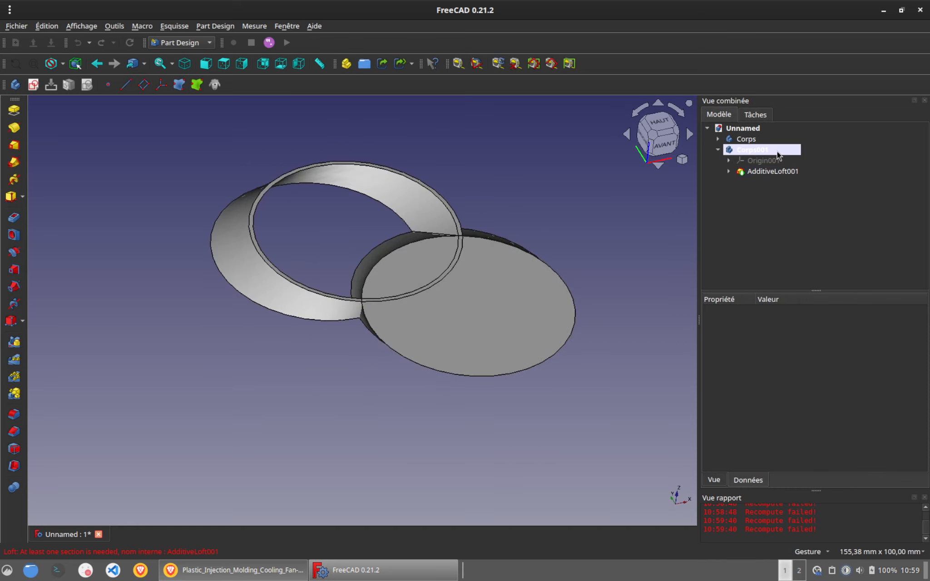
left_click(746, 139)
left_click(754, 150, "ctrl")
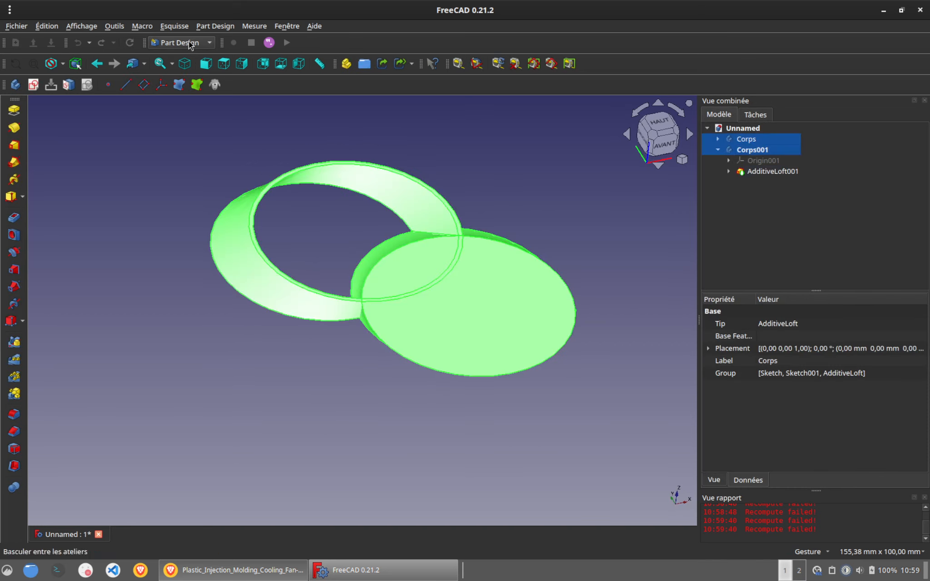
scroll(189, 45, "up", 1)
left_click(60, 86)
left_click_drag(365, 276, 368, 299)
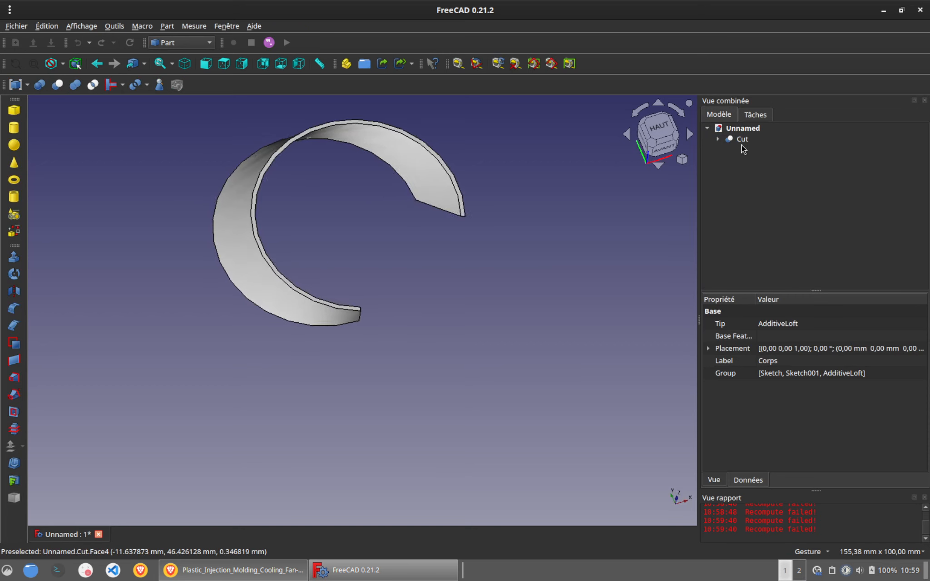
Step: Select the cut shape and switch to the Draft workbench
left_click(742, 141)
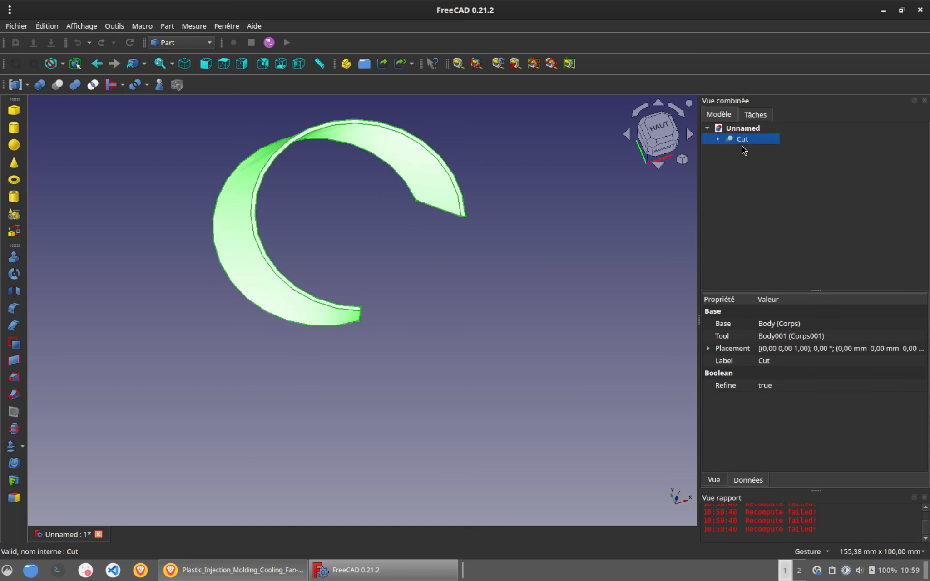
left_click(174, 40)
left_click(187, 5)
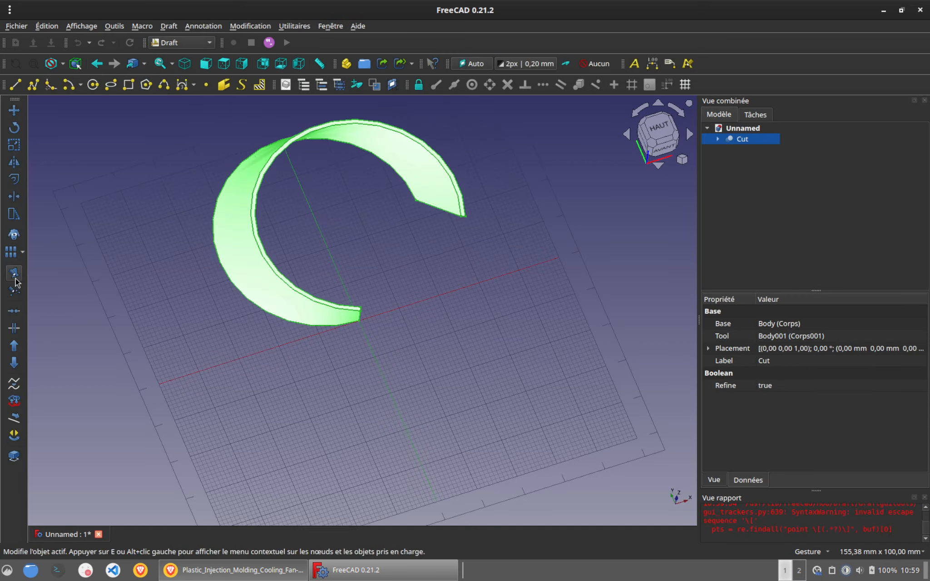
Step: Try a 360° polar array of the cut shape with 4 elements about the origin, and delete the array
left_click(22, 251)
left_click(30, 266)
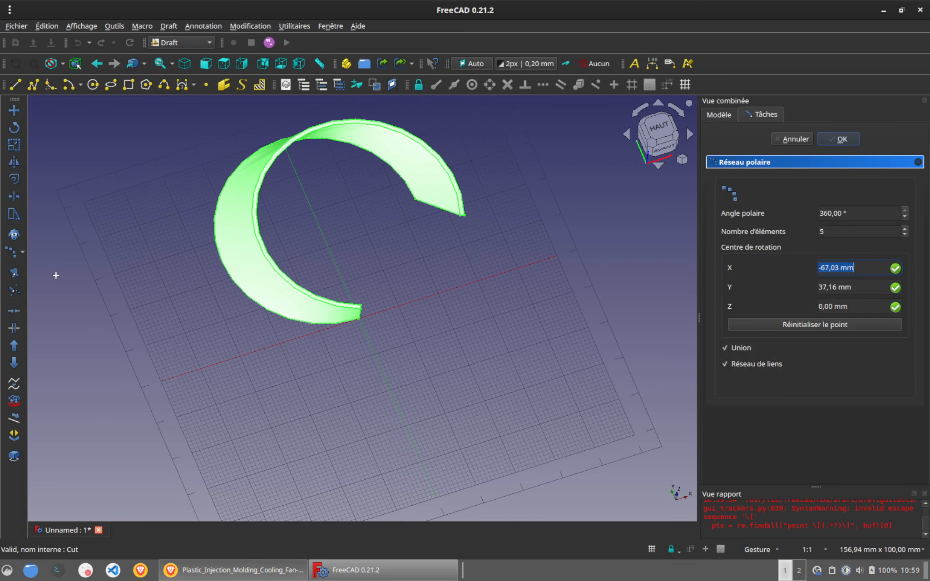
left_click(821, 324)
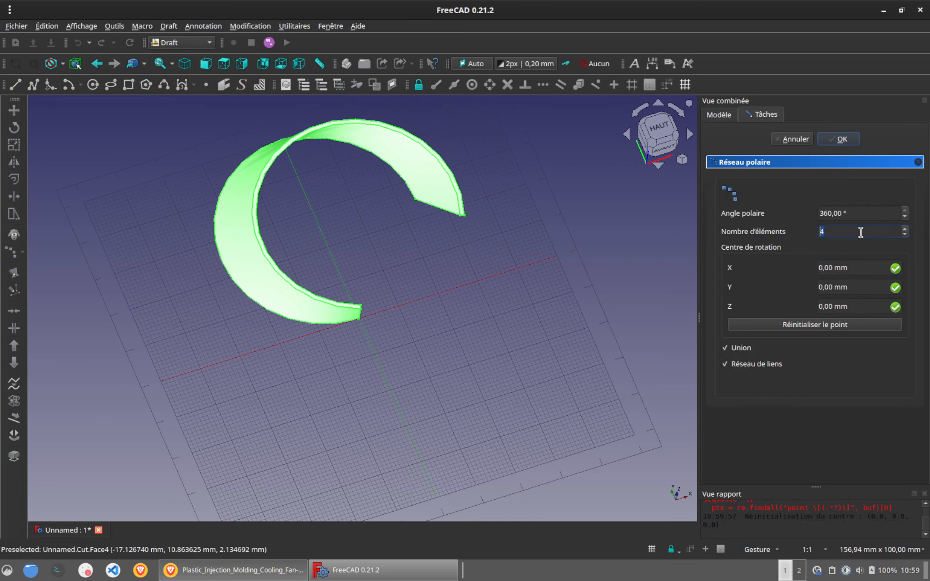
left_click(841, 139)
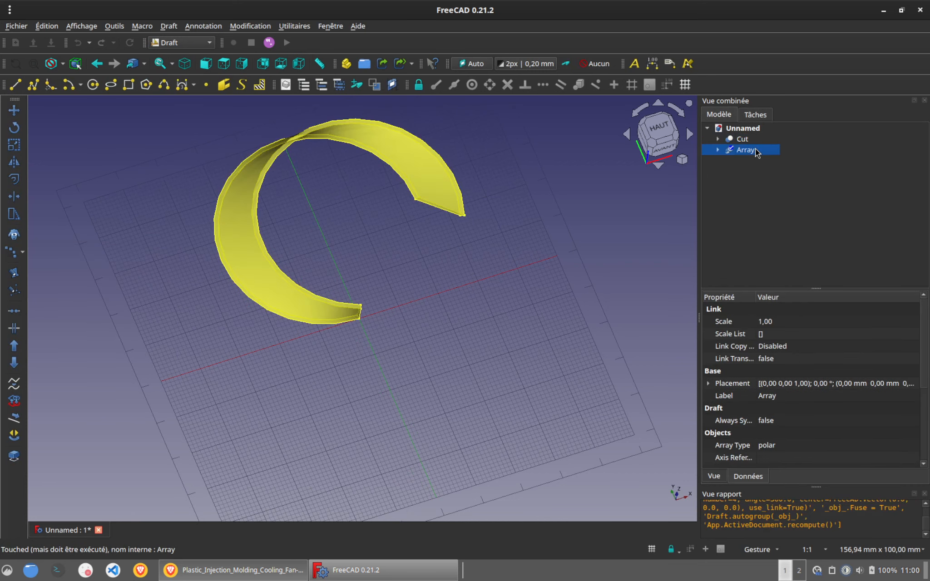
key("Delete")
Step: Create a fused polar link array of the cut blade with 4 elements over 360°, centred at 0, 0, 0
left_click(744, 139)
left_click(11, 253)
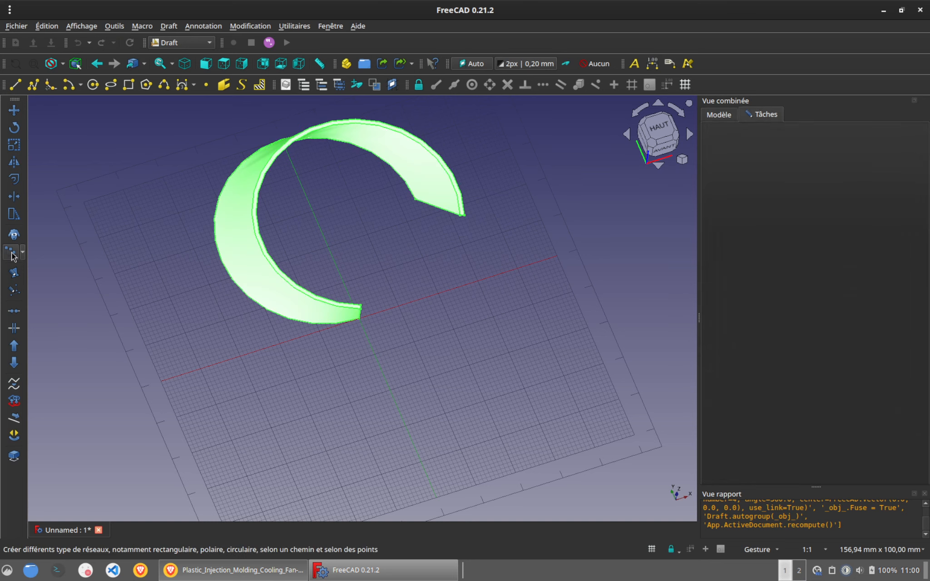
double_click(839, 232)
left_click(825, 325)
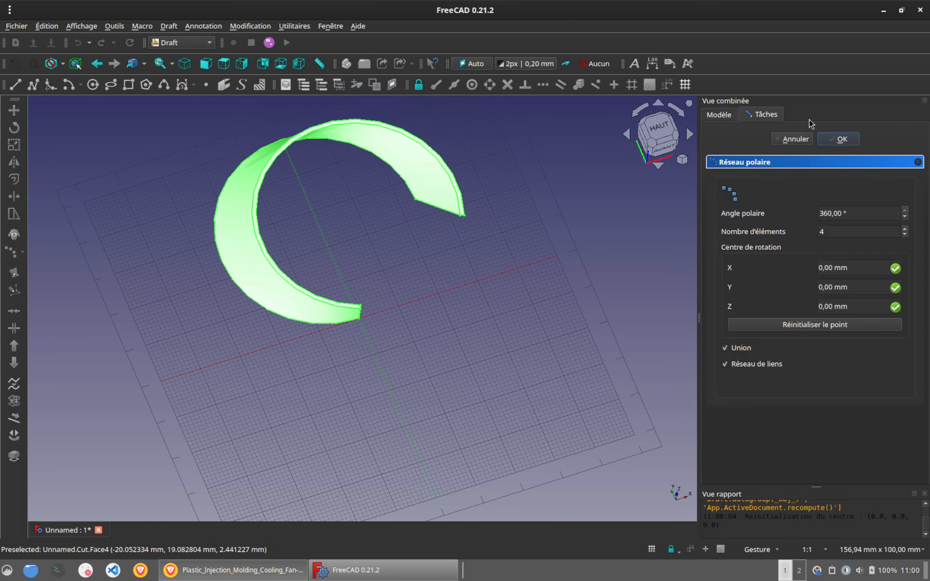
left_click(838, 139)
left_click(552, 175)
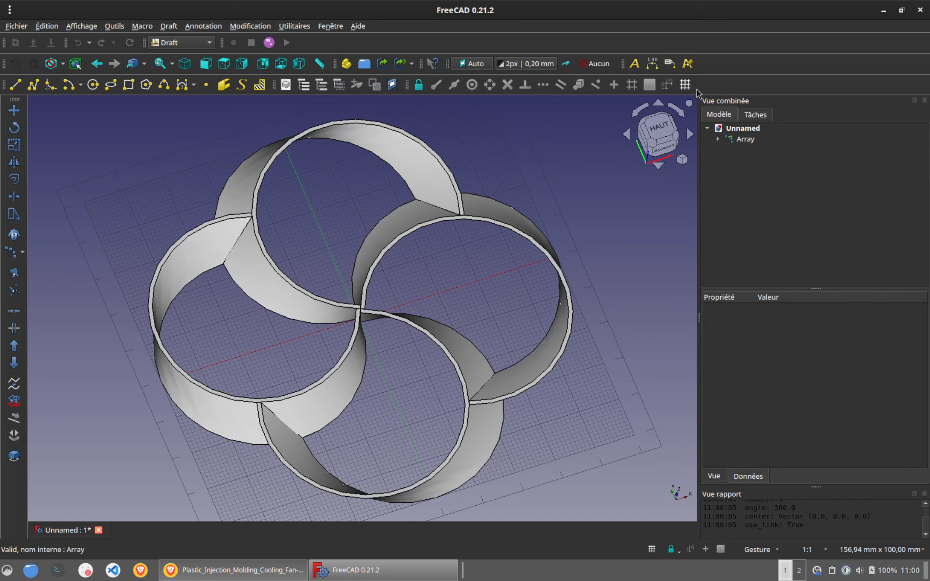
Step: Hide the Draft grid and create a Part Design body with the polar array as its base feature
left_click(685, 84)
left_click(745, 139)
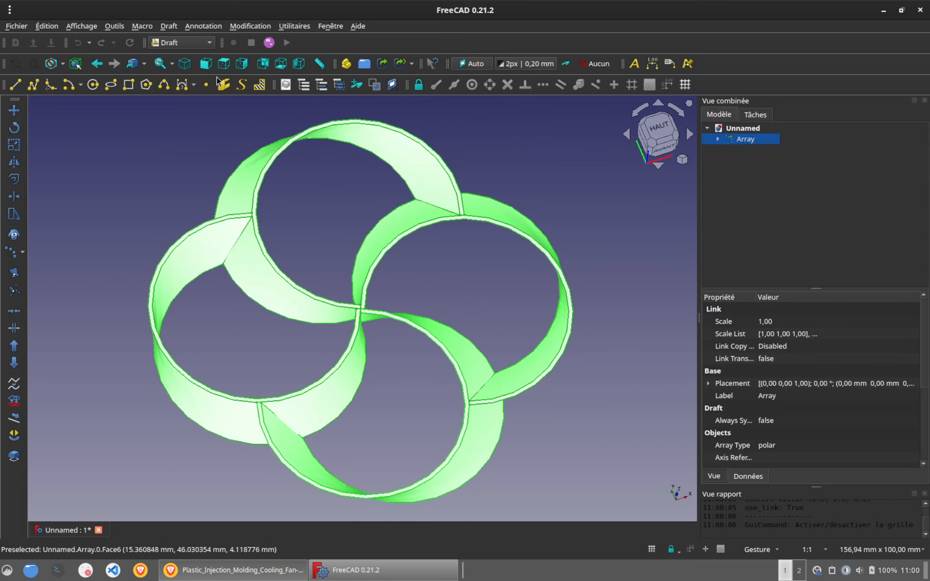
left_click(211, 45)
left_click(177, 71)
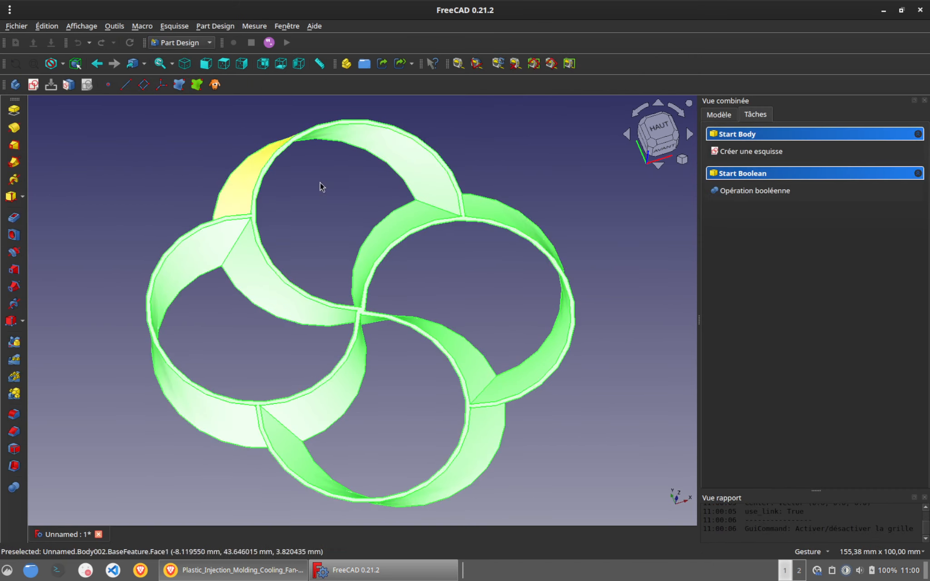
Step: Start a sketch on the new body's XY plane and hide its BaseFeature
left_click(33, 84)
left_click(72, 160)
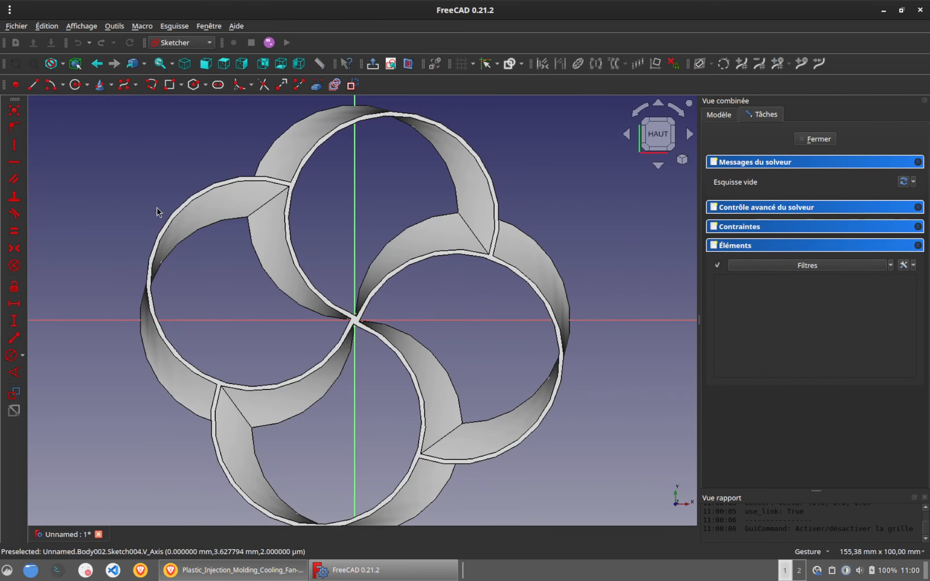
left_click(717, 116)
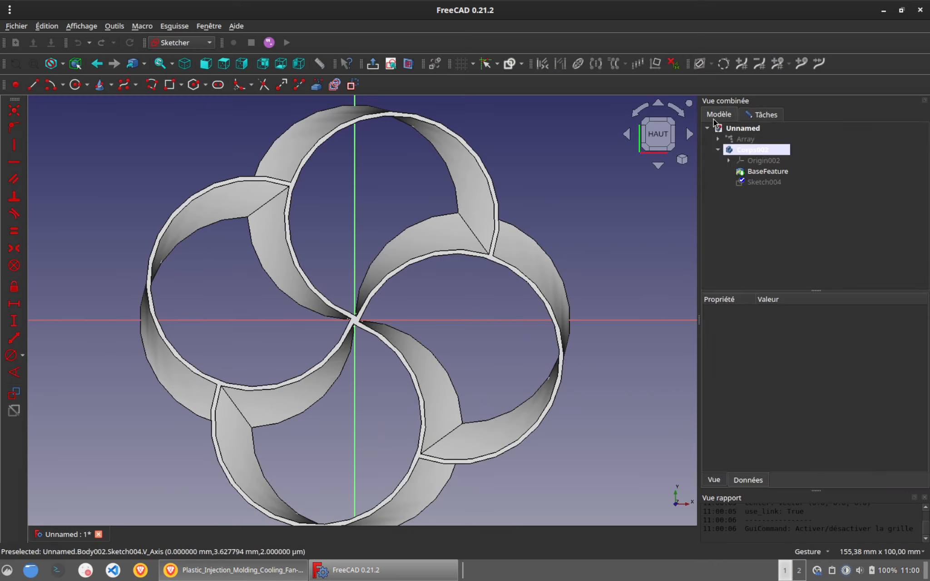
left_click(771, 174)
key("space")
Step: Sketch a circle centred on the origin and constrain its diameter to 20 mm
left_click(75, 84)
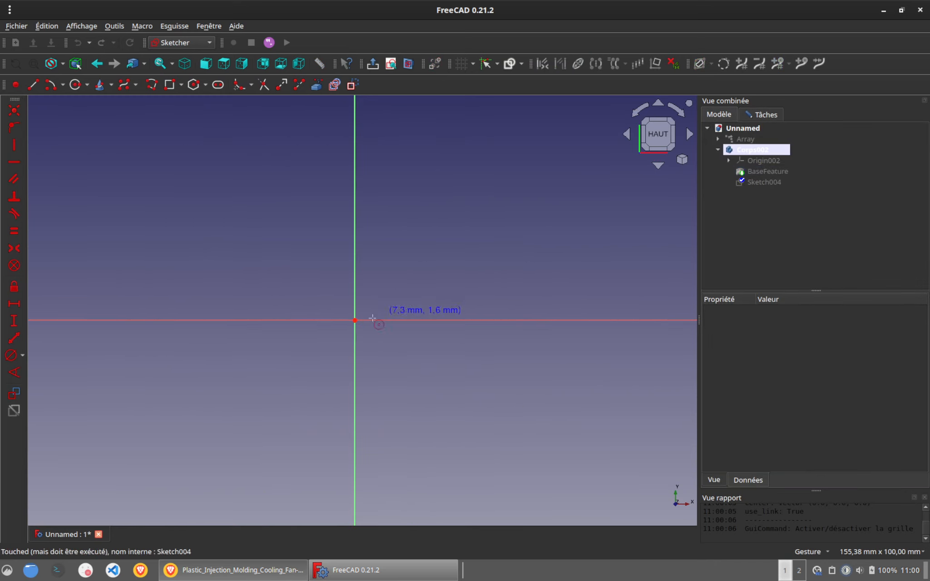
left_click(354, 320)
left_click(391, 356)
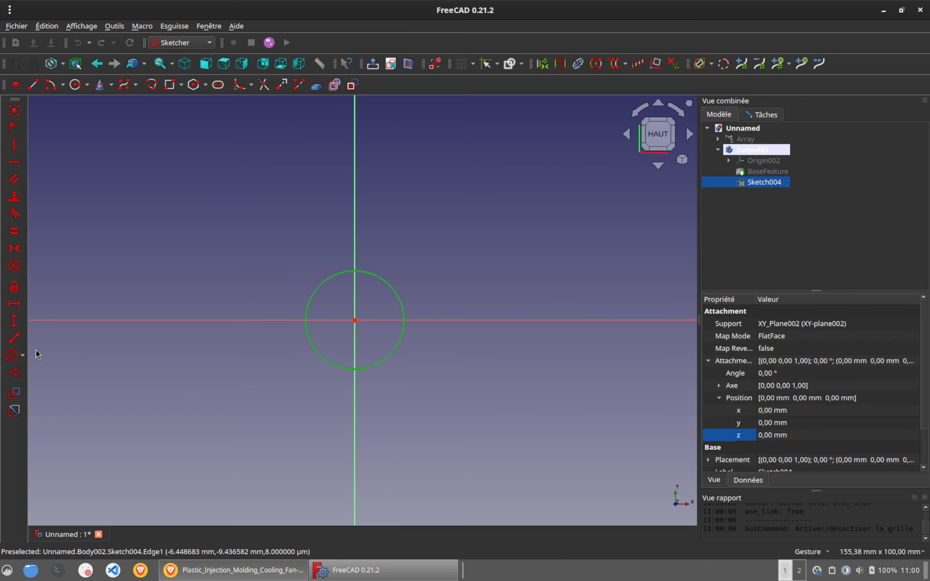
left_click(4, 360)
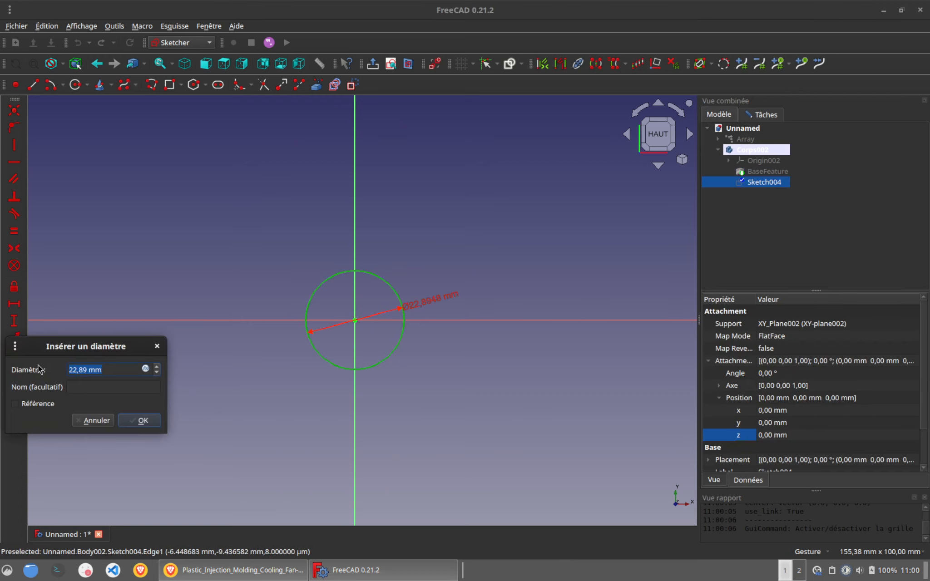
type("20")
key("Return")
Step: Show the BaseFeature again and close the hub sketch
left_click(768, 171)
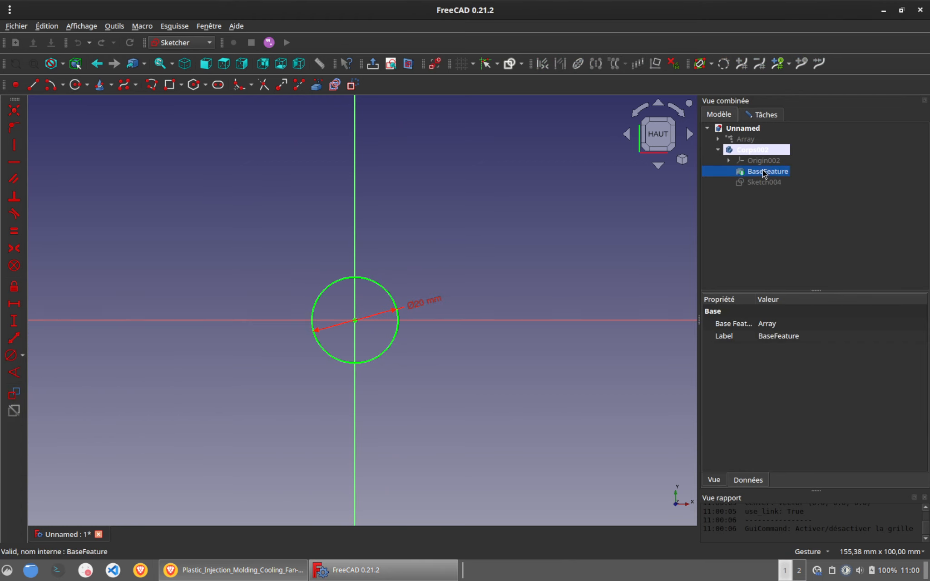
key("space")
left_click(771, 119)
left_click(762, 137)
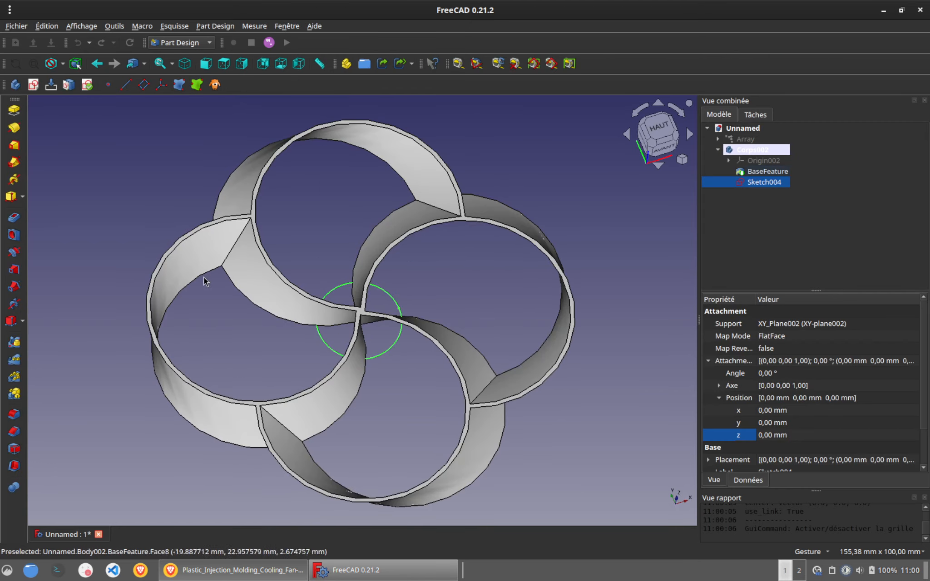
Step: Pad the hub circle 10 mm normal to the sketch
left_click(14, 109)
left_click_drag(381, 422, 345, 424)
left_click(841, 140)
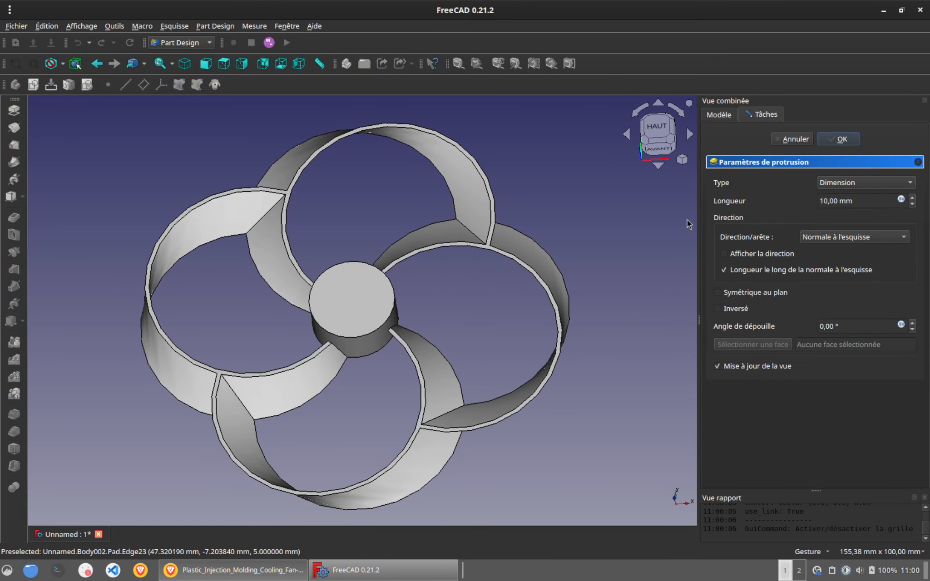
Step: Fillet the top circular edge of the hub with a 3 mm radius
left_click(14, 414)
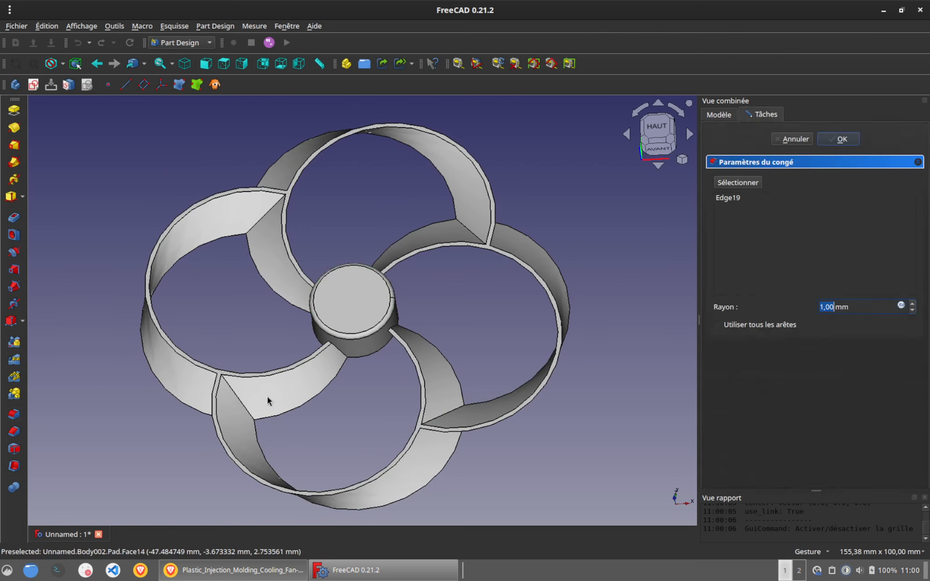
scroll(849, 308, "up", 2)
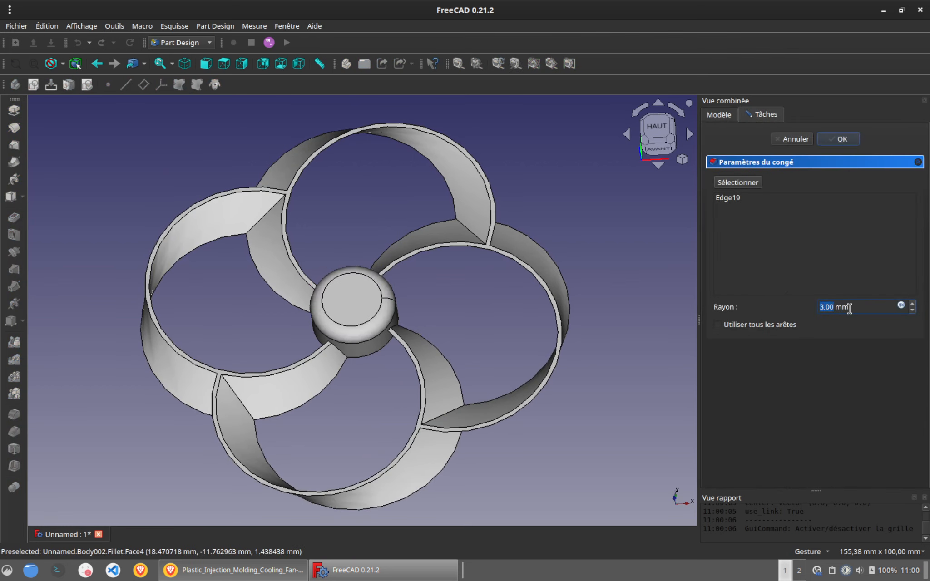
left_click(841, 139)
key("0")
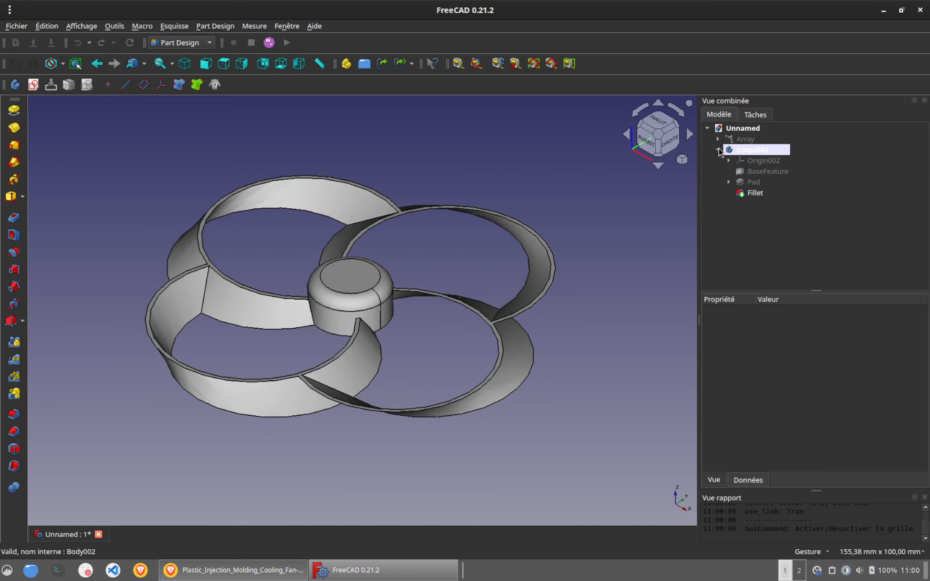
Step: Collapse the finished body's tree branch and rename the body "hélice finale"
left_click(719, 150)
left_click(751, 151)
left_click(751, 151)
type("hélice finale")
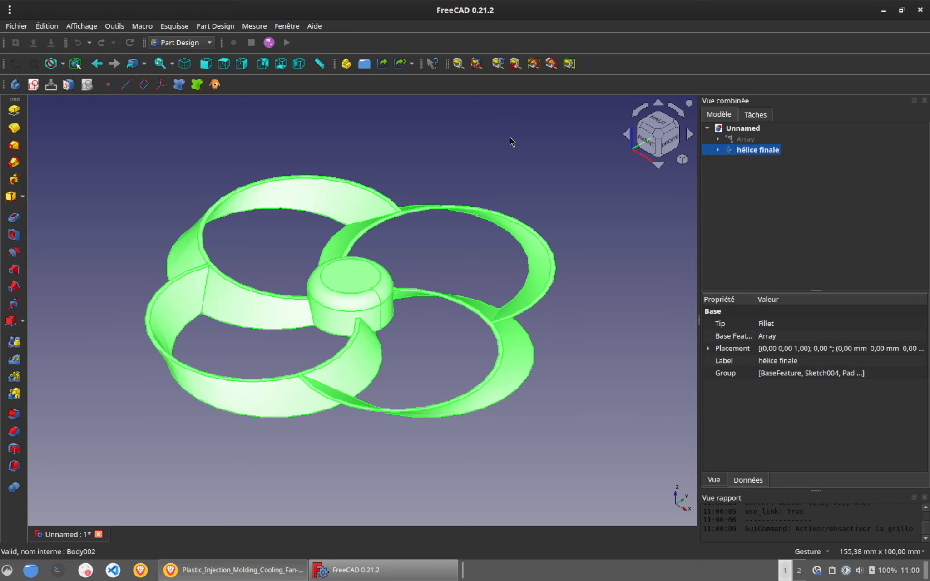
Step: Try to move the hélice finale body along the Z axis with the Transform manipulator, and cancel the move
left_click(397, 345)
mouse_move(397, 345)
left_mouse_down()
mouse_move(378, 326)
mouse_move(386, 340)
left_mouse_up()
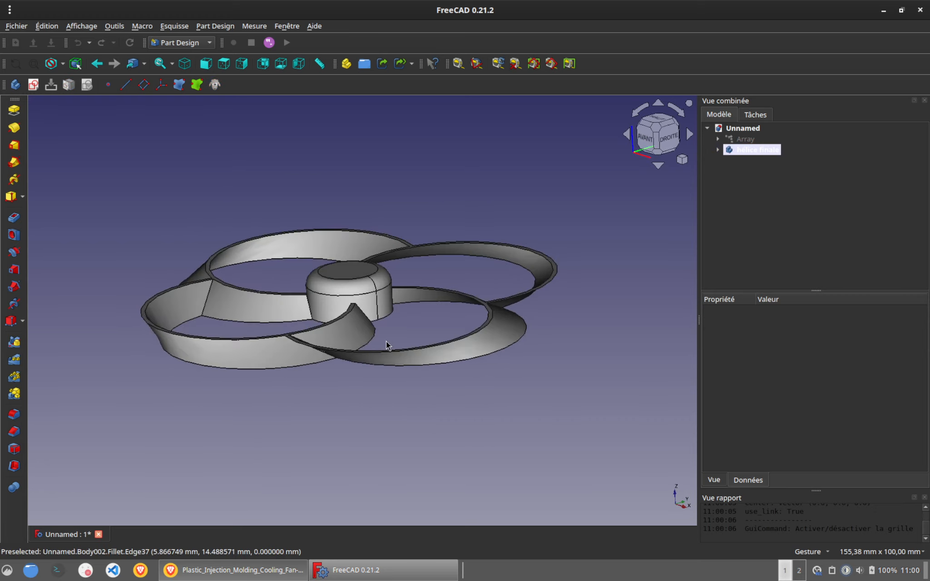
left_click_drag(208, 382, 341, 413)
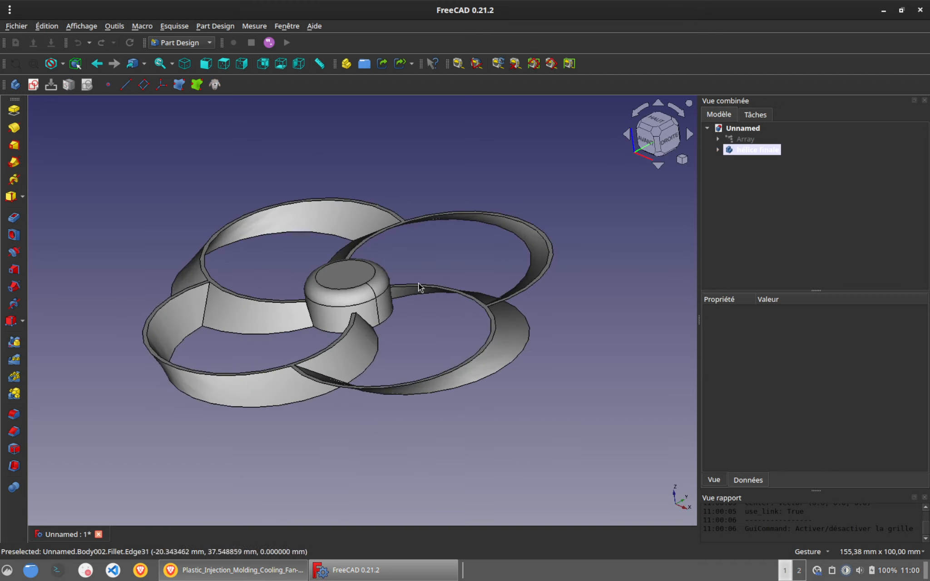
left_click_drag(285, 386, 256, 326)
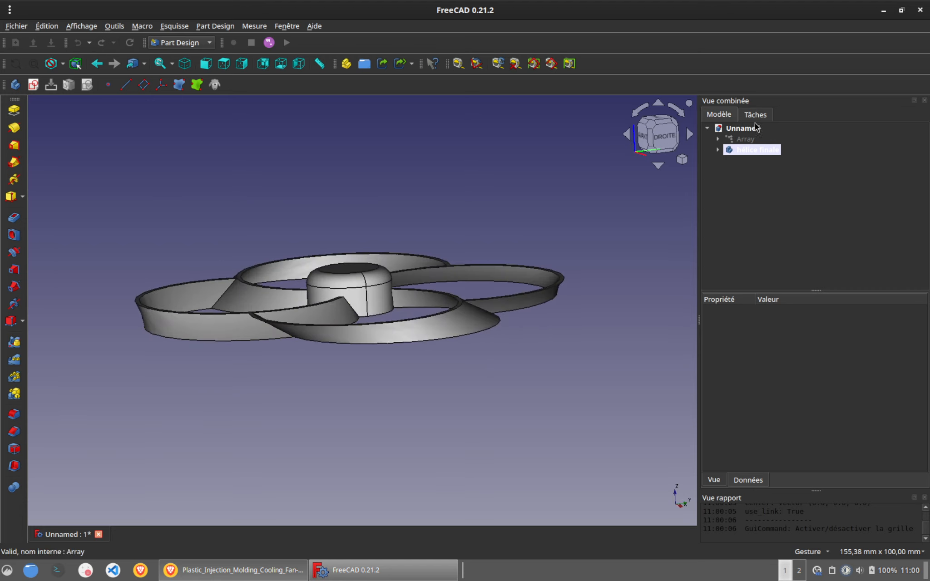
right_click(741, 150)
left_click(754, 171)
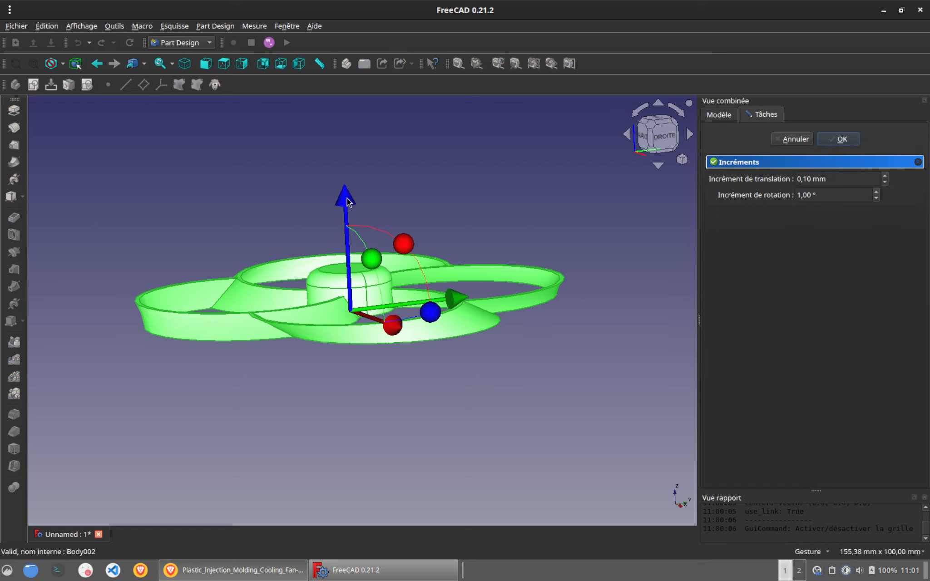
left_click_drag(347, 201, 346, 179)
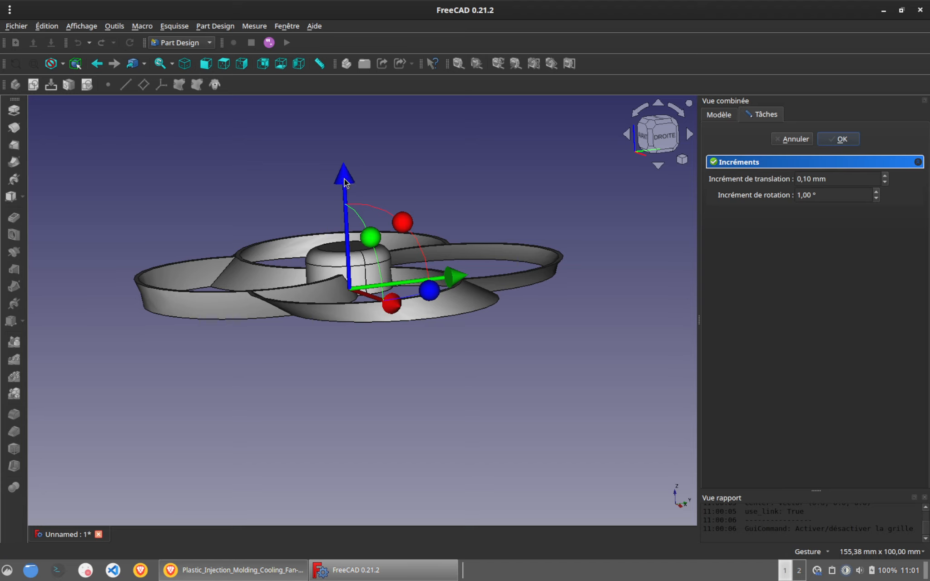
left_click_drag(344, 182, 343, 191)
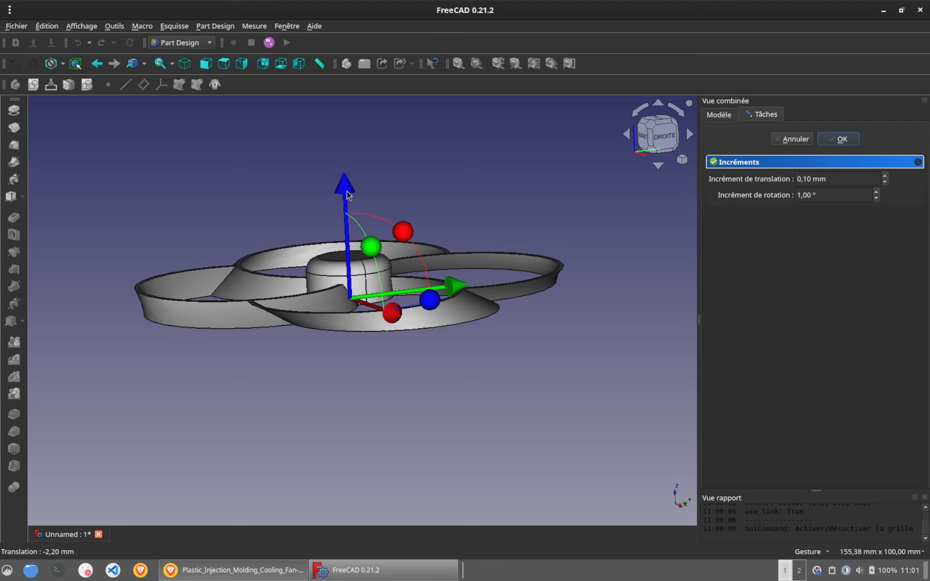
left_click(782, 144)
Step: Examine the fan's twisted blades and central hub from the side, in isometric view and from above
left_click_drag(438, 165, 435, 189)
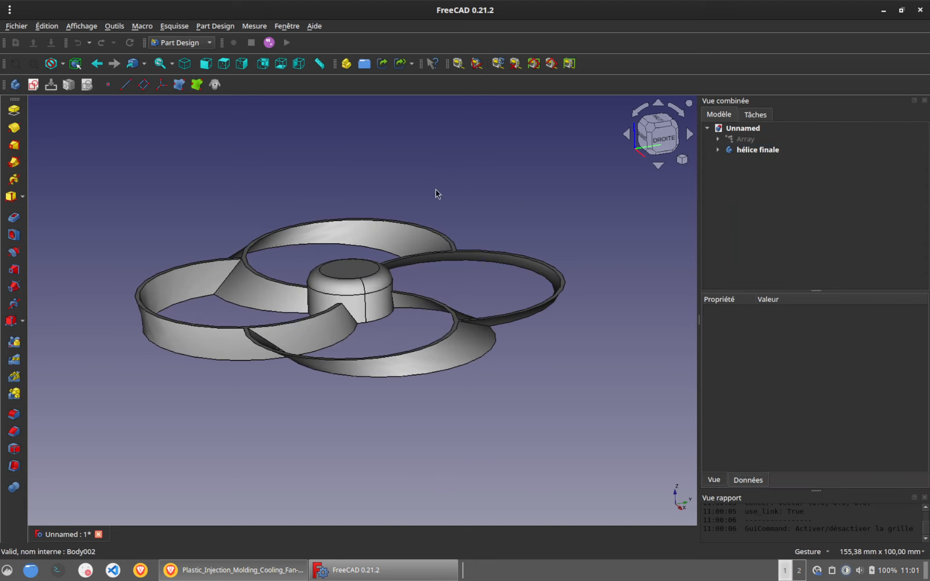
left_click_drag(323, 325, 377, 449)
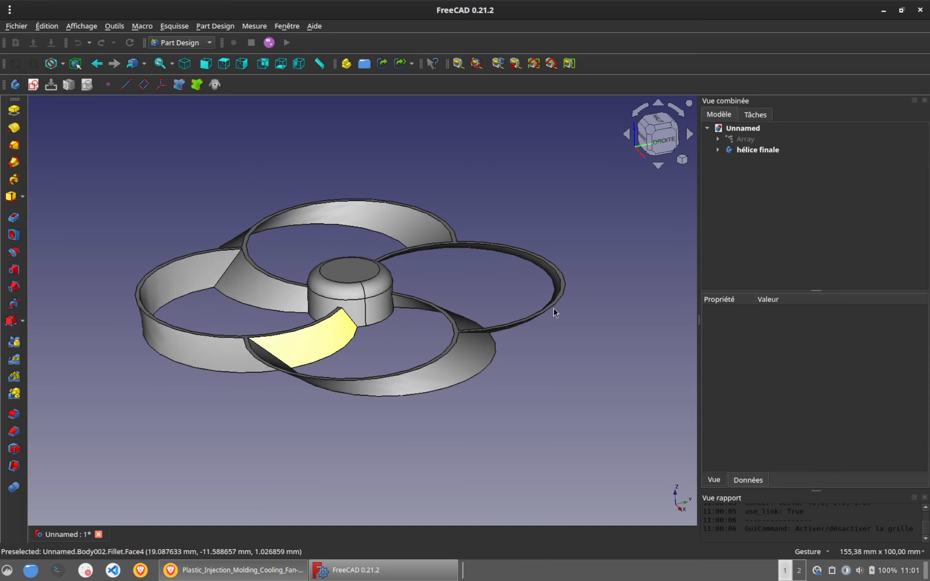
left_click_drag(390, 361, 364, 336)
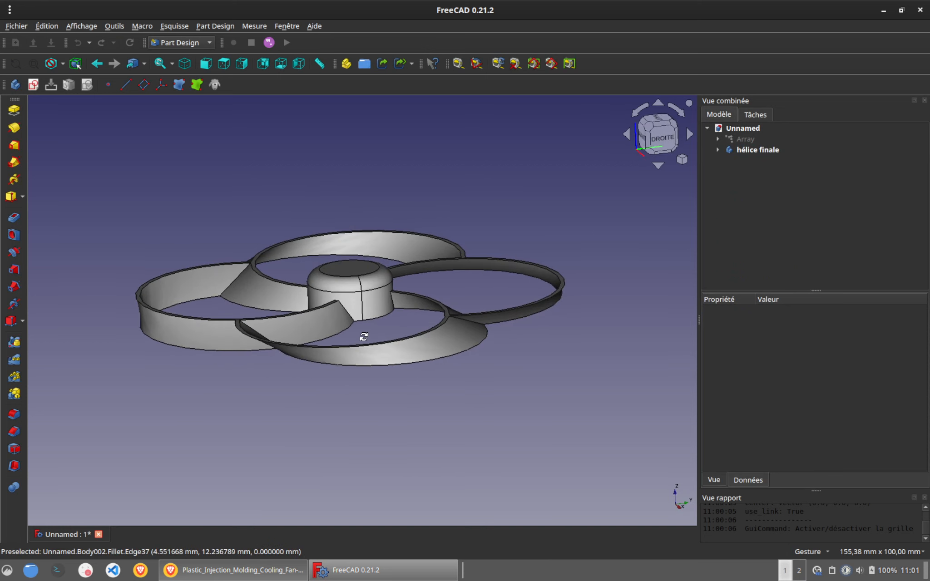
left_click_drag(365, 378, 344, 402)
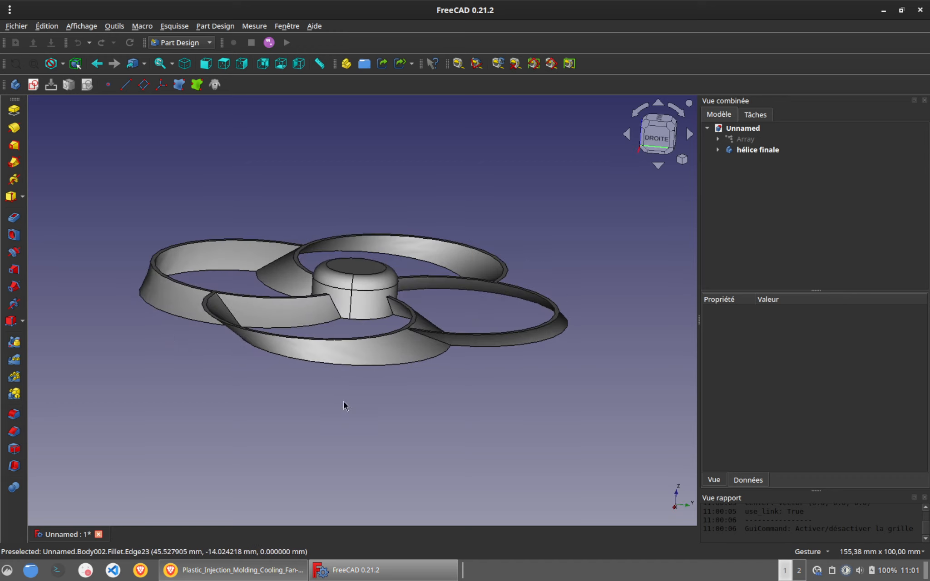
left_click_drag(600, 317, 449, 409)
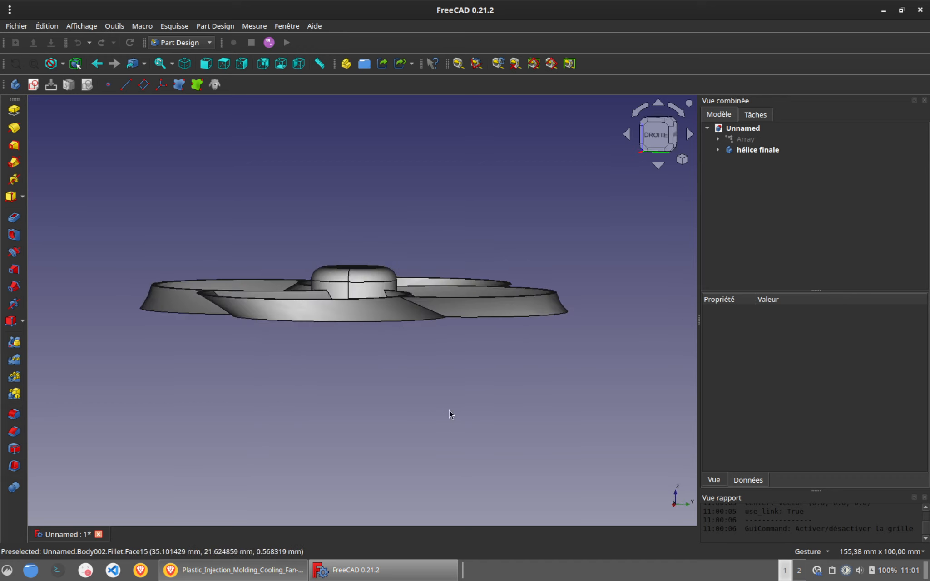
left_click_drag(327, 314, 450, 397)
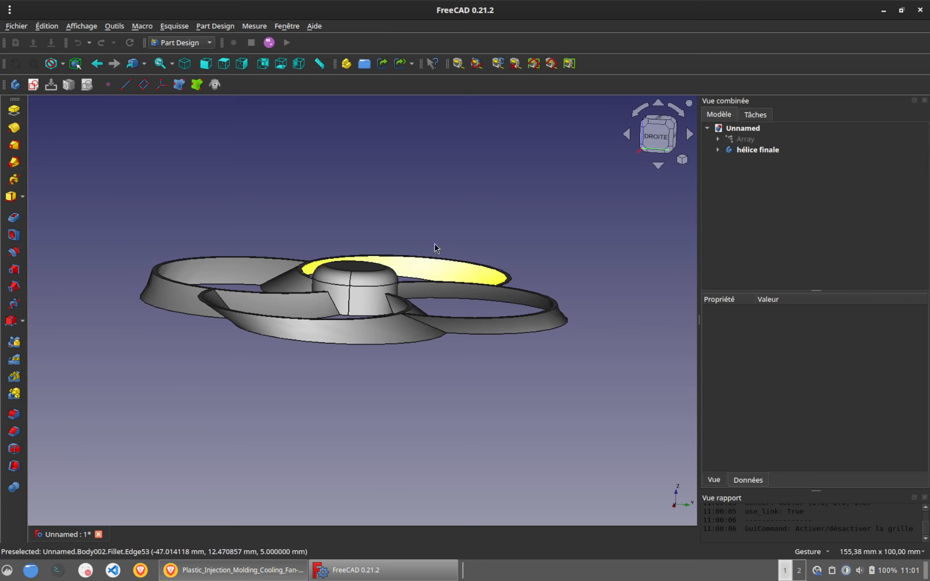
left_click_drag(398, 234, 509, 313)
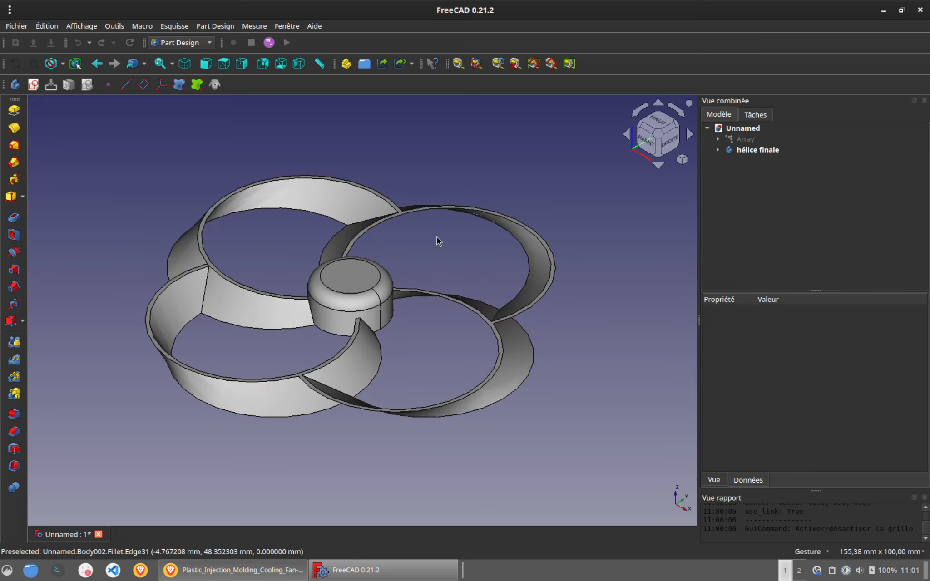
key("2")
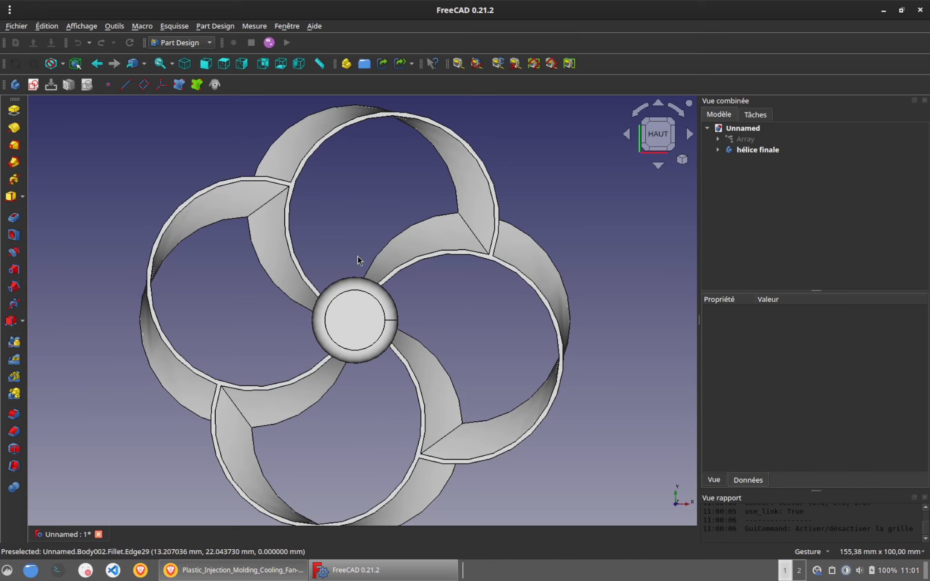
scroll(358, 260, "down", 1)
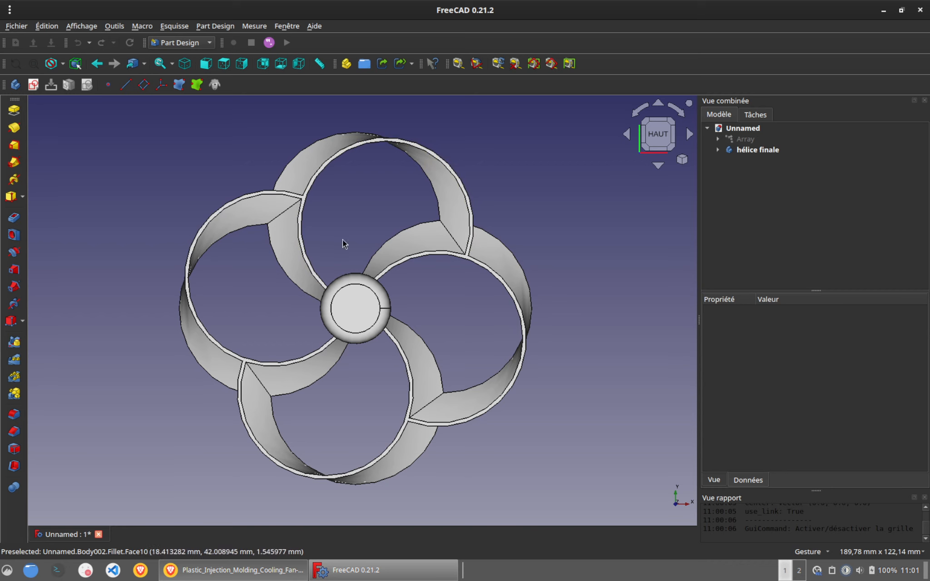
mouse_move(342, 240)
left_mouse_down()
mouse_move(353, 219)
mouse_move(350, 230)
left_mouse_up()
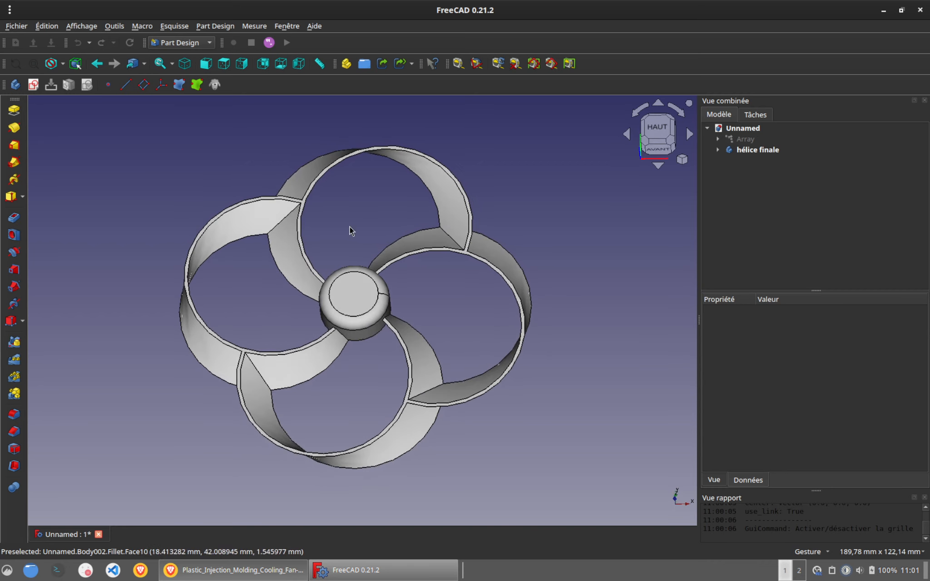
Step: Hide the hélice finale body, create a new body and start a sketch on its XY plane
left_click(745, 151)
key("space")
left_click(15, 85)
left_click(33, 84)
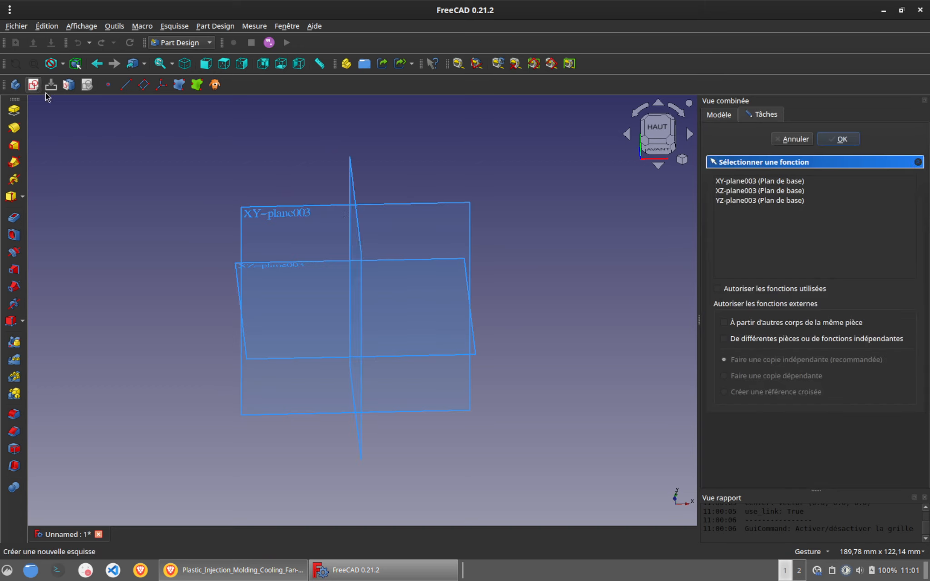
left_click(289, 216)
Step: Sketch a circle about 50 mm in diameter, centred on the vertical axis above the origin and passing through the origin
left_click(76, 84)
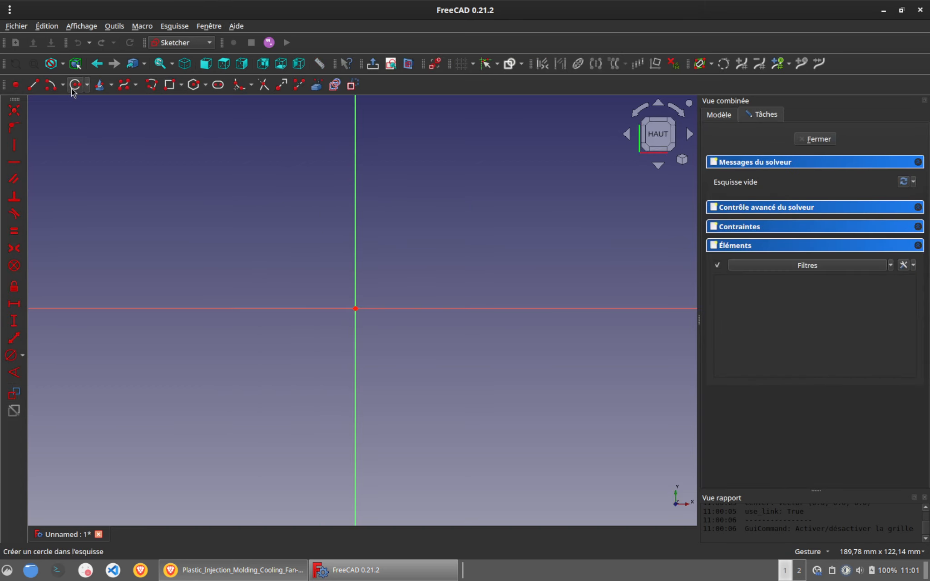
left_click(356, 220)
left_click(356, 309)
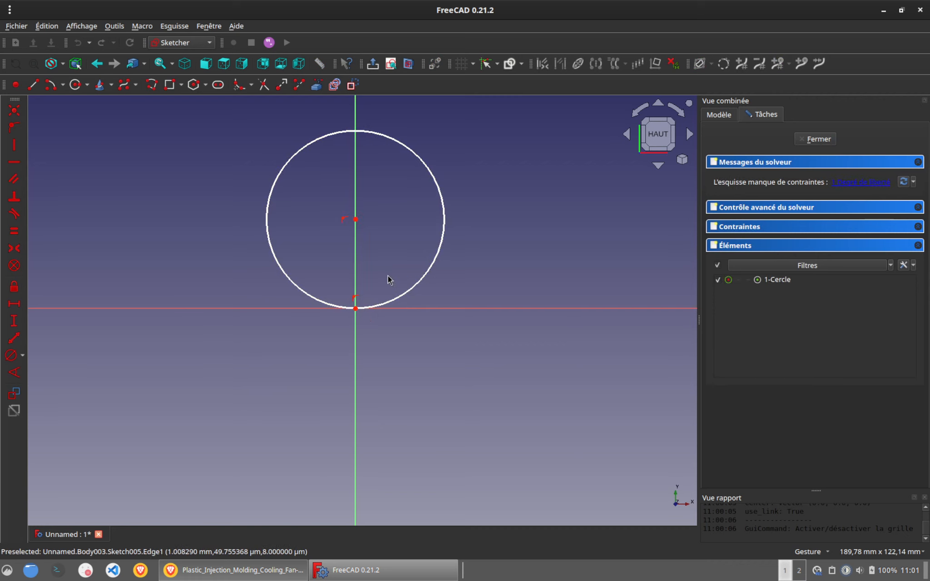
right_click(512, 269)
Step: Set the circle's diameter to 50 mm and close the sketch
left_click(440, 257)
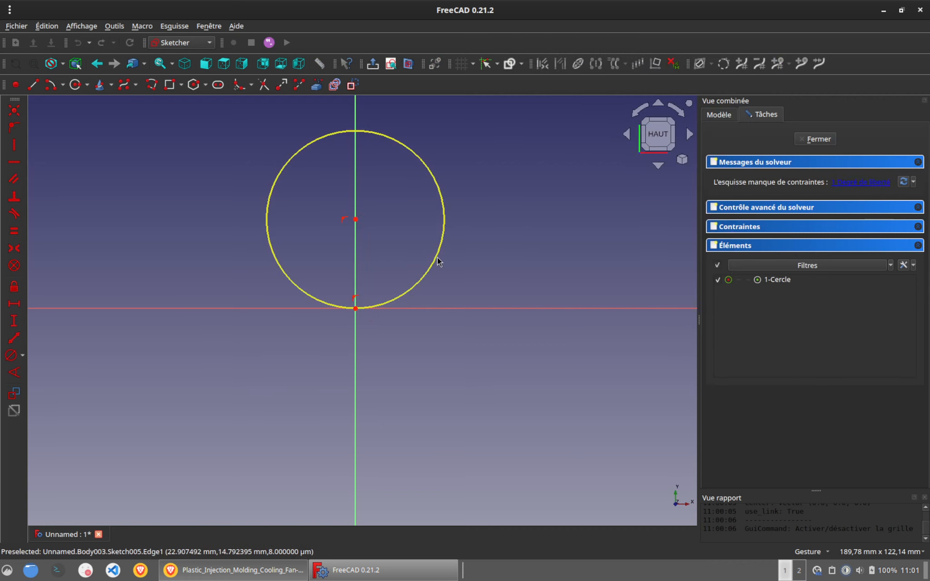
left_click(437, 257)
left_click(11, 355)
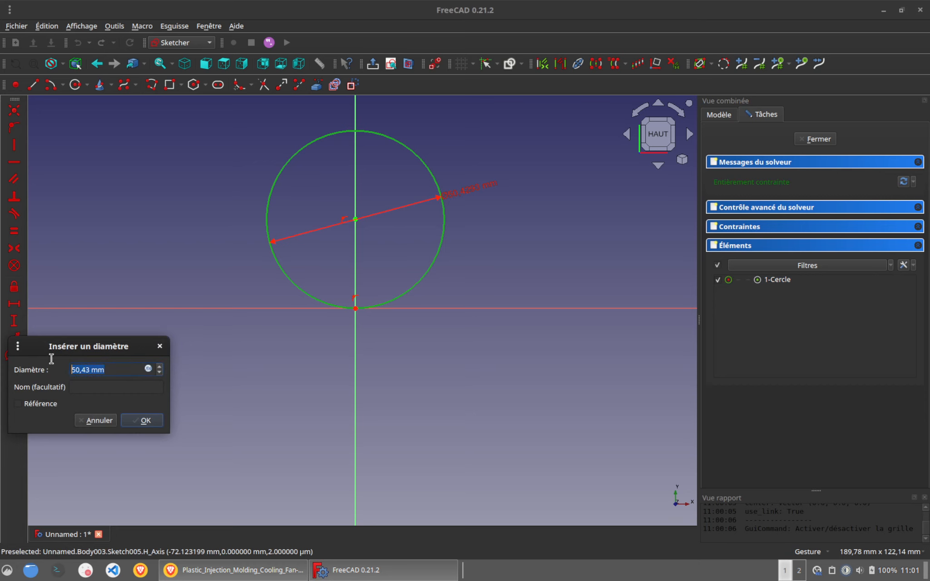
type("50")
key("Return")
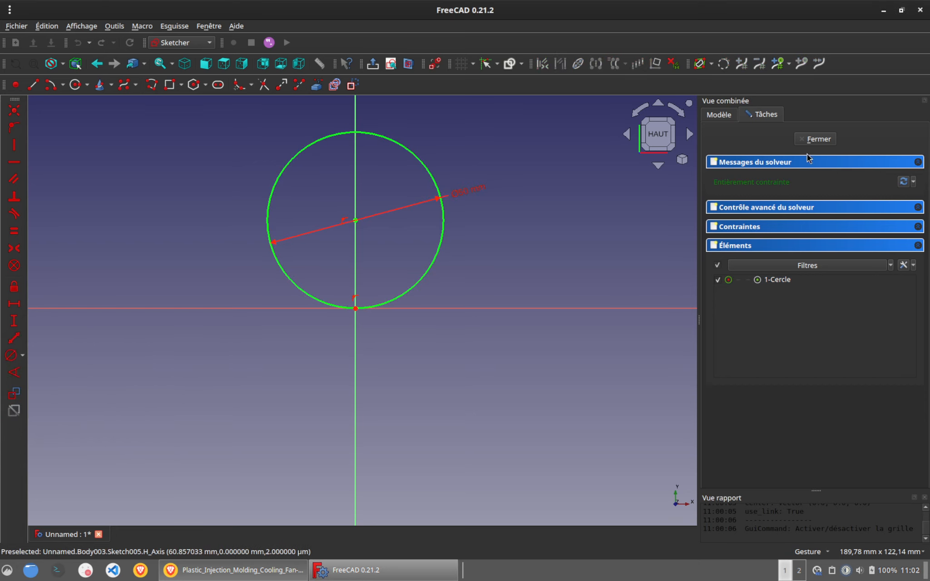
left_click(820, 139)
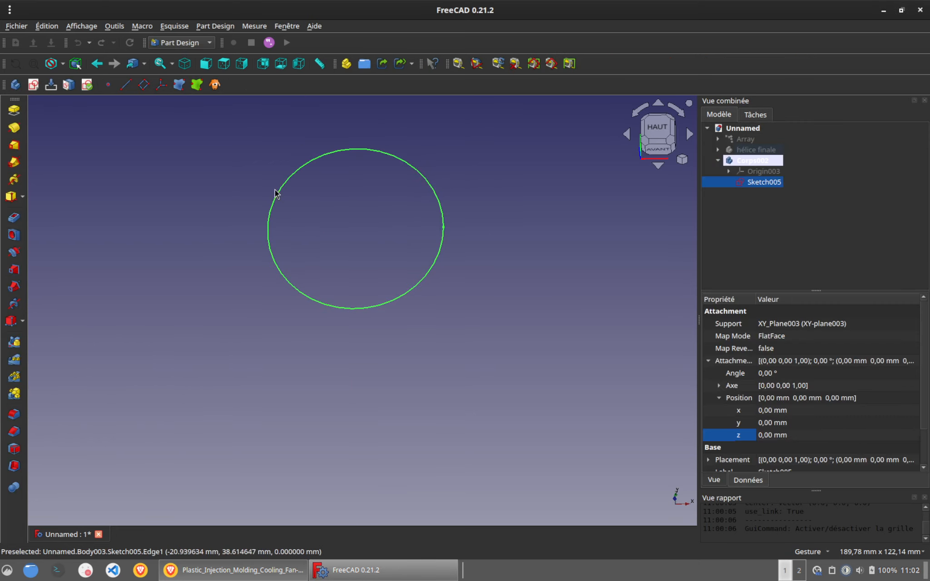
Step: Duplicate the 50 mm circle sketch, excluding its XY plane dependency from the copy
left_click(47, 26)
left_click(75, 108)
left_click(238, 223)
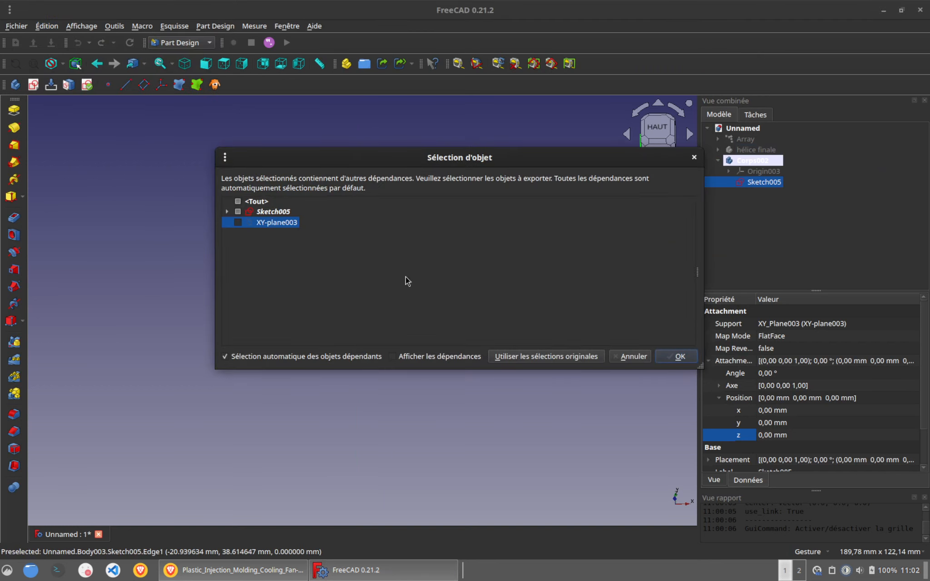
left_click(680, 357)
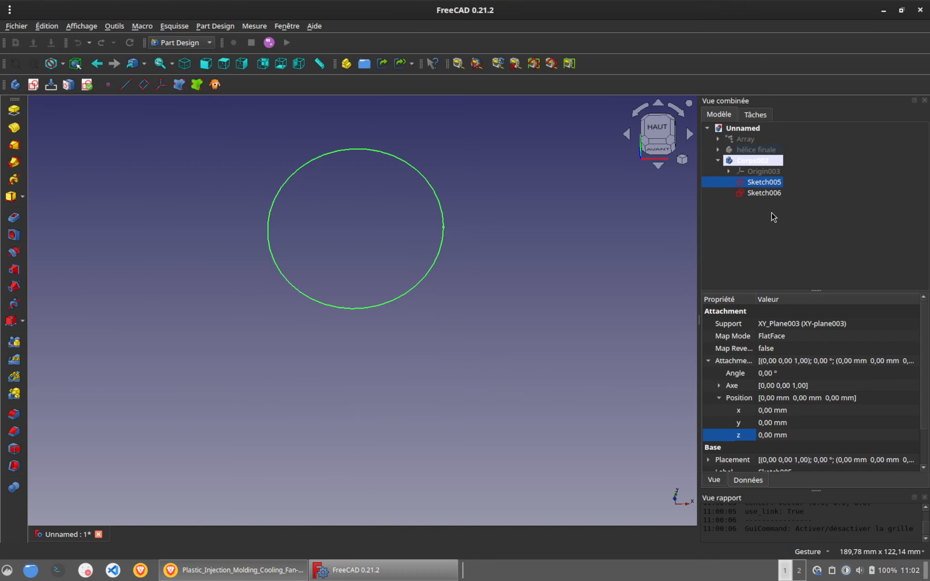
Step: Set the copied sketch's attachment angle to -20° and its z position to 5 mm
left_click(794, 372)
type("-20")
left_click(799, 435)
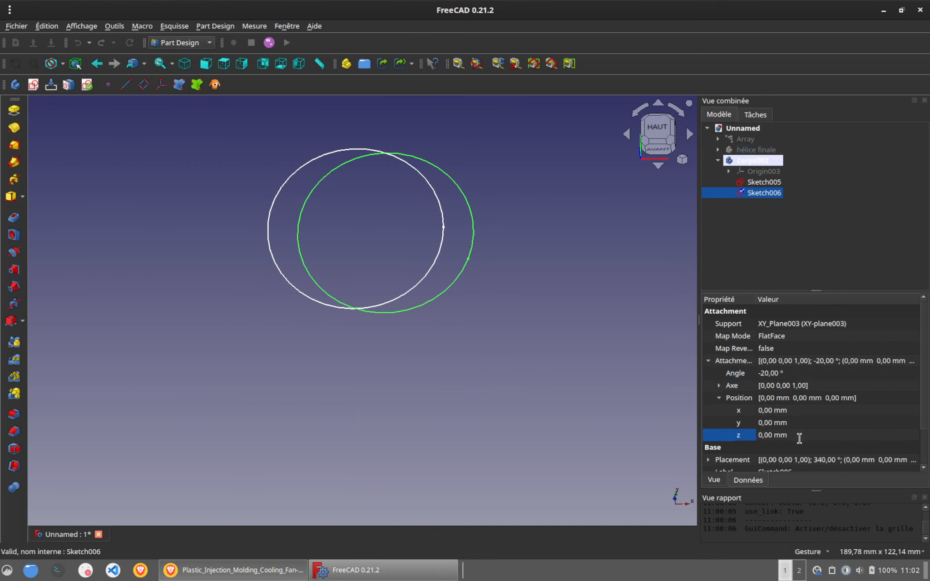
scroll(797, 437, "up", 4)
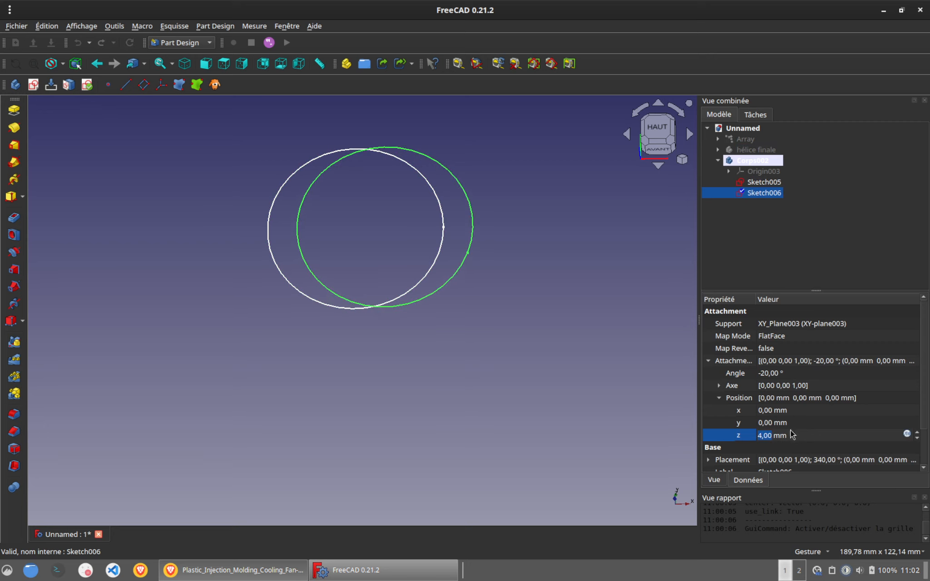
scroll(790, 431, "up", 1)
left_click(663, 354)
Step: Create an additive loft from Sketch005 to the rotated, raised copy Sketch006
left_click(750, 183)
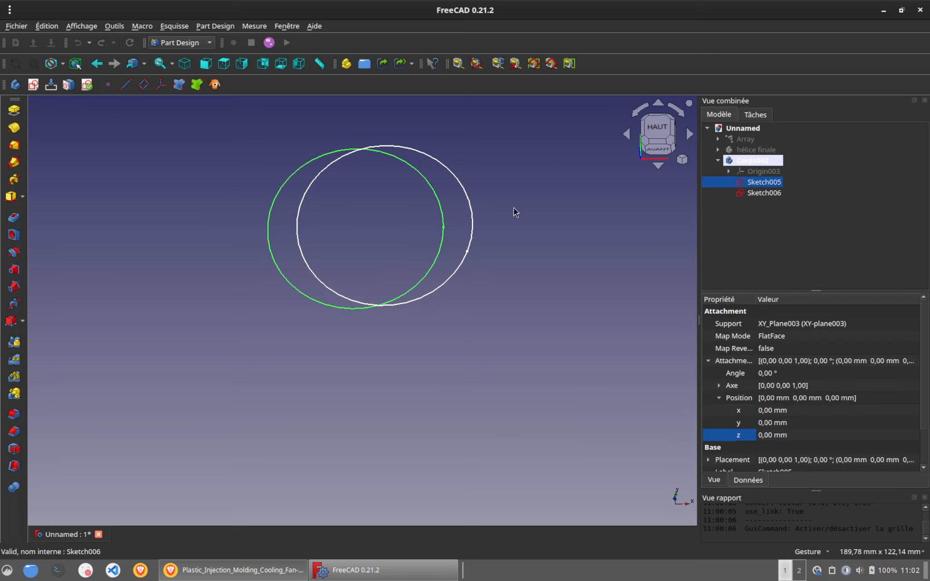
left_click(14, 145)
left_click(750, 255)
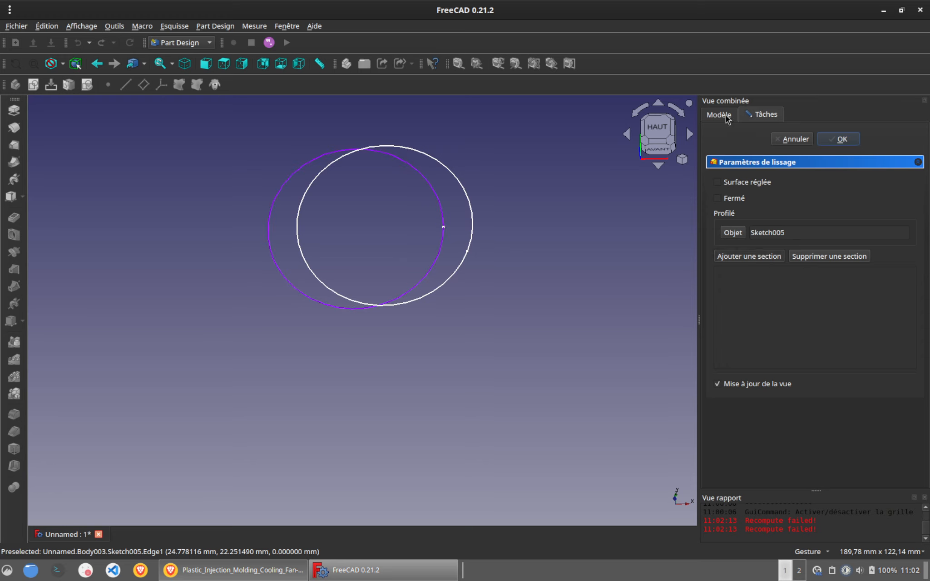
left_click(719, 114)
left_click(767, 181)
left_click(768, 116)
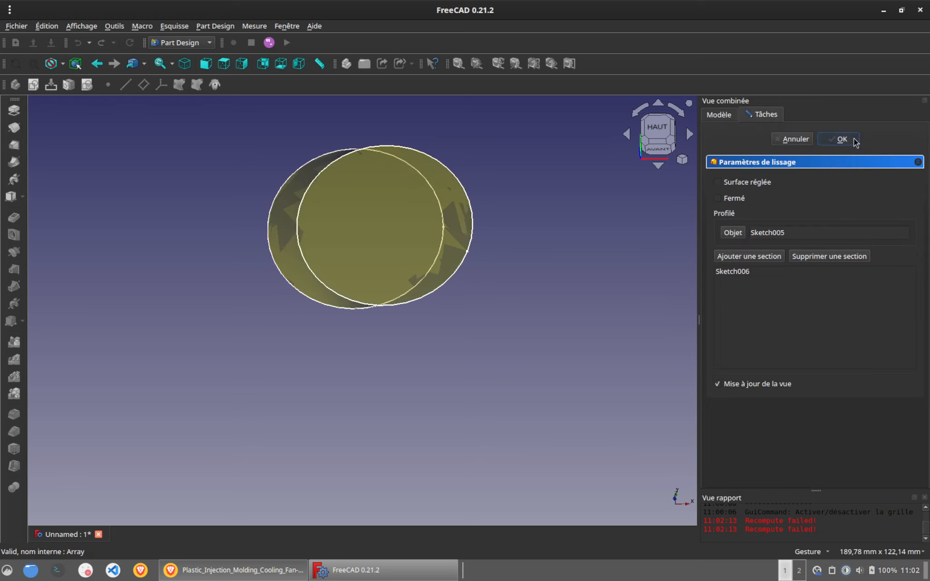
left_click(840, 141)
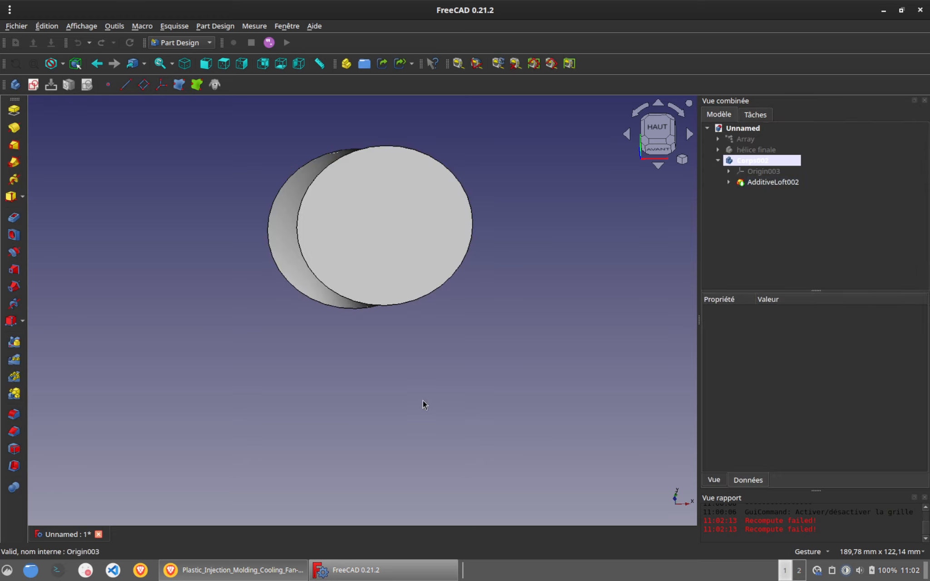
Step: Rename the lofted body as "empreinte en 50mm"
left_click_drag(424, 401, 437, 419)
key("2")
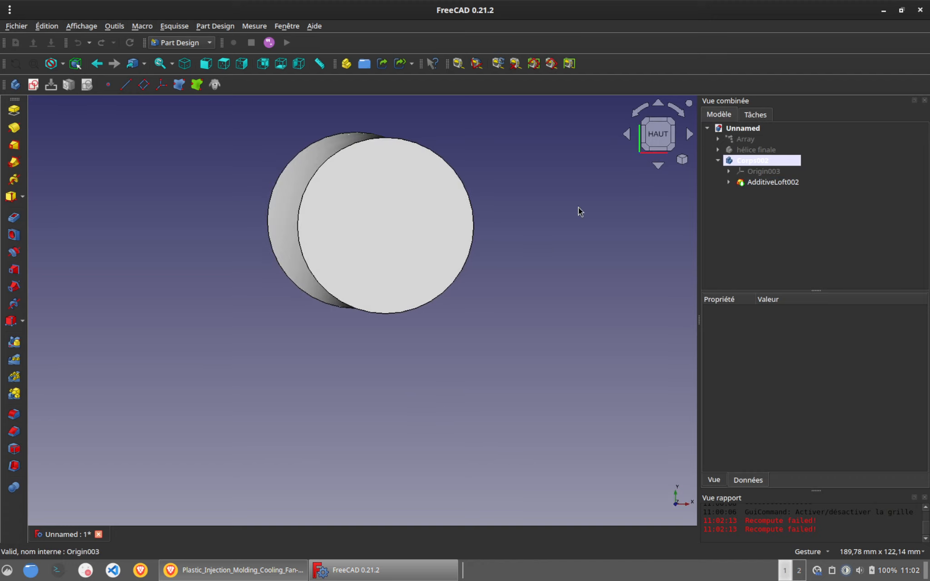
left_click(718, 161)
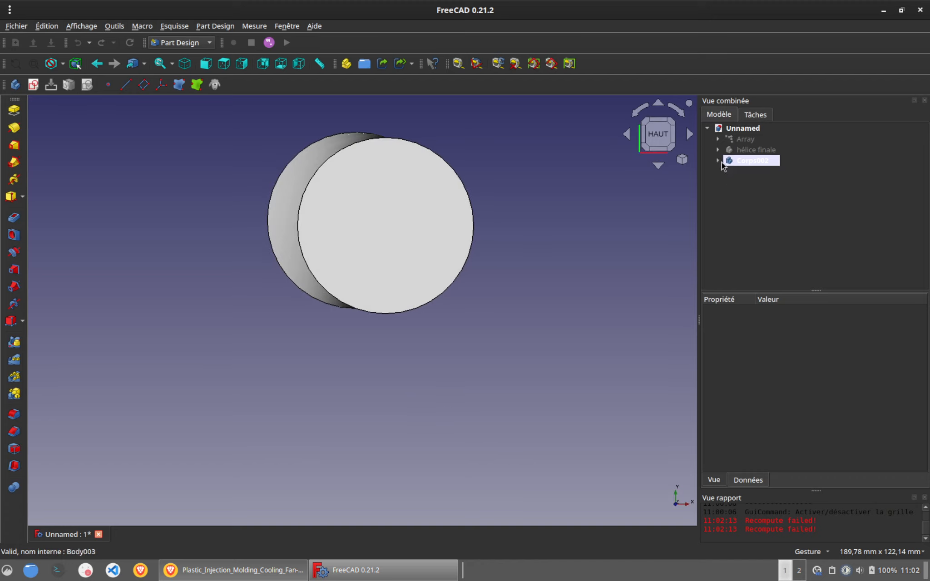
left_click(747, 161)
left_click(747, 161)
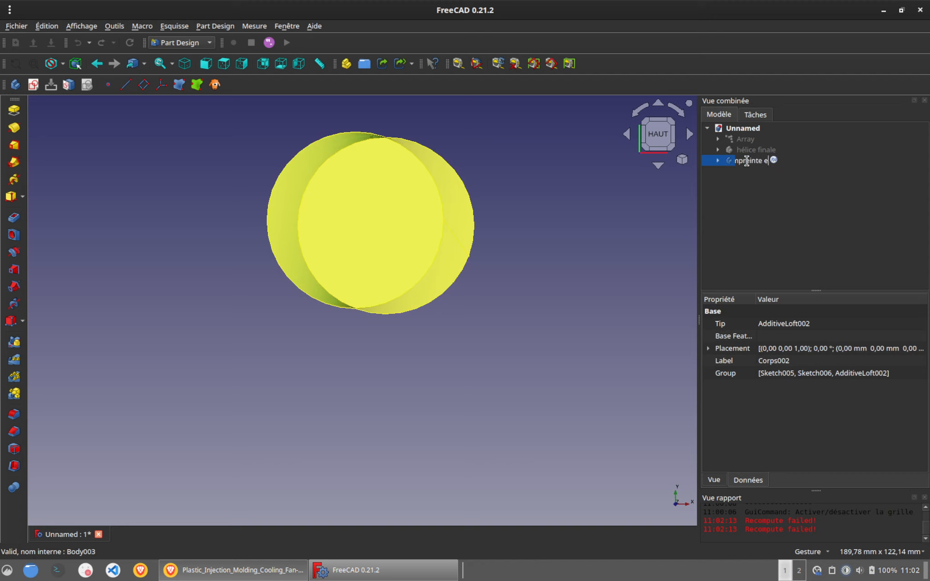
key("Return")
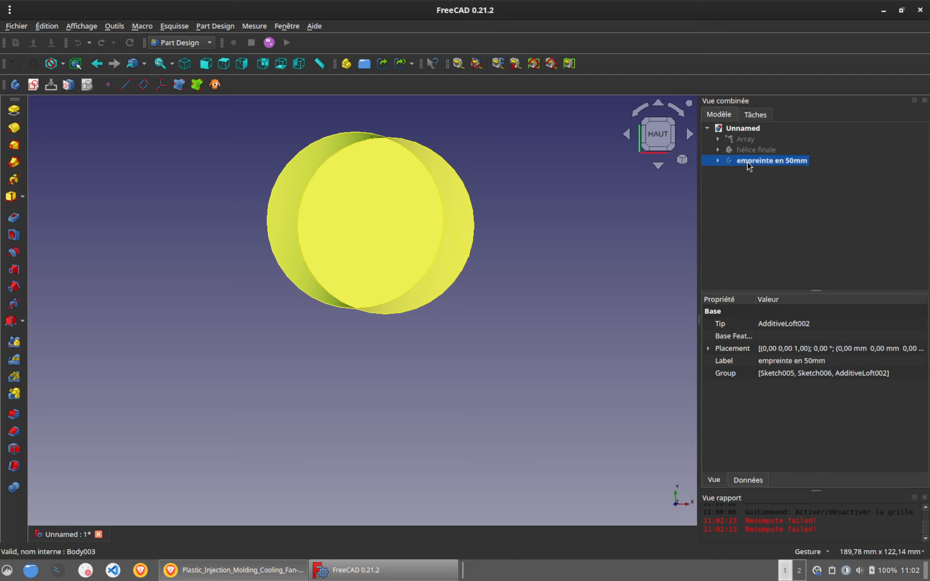
left_click(580, 264)
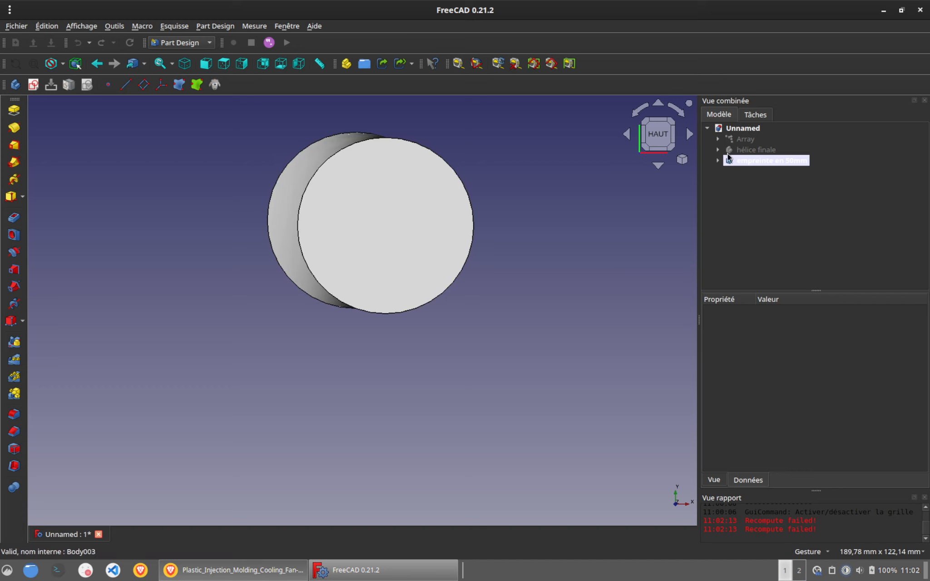
Step: Hide the empreinte en 50mm body, create a new body and start a sketch on its XY plane
left_click(750, 160)
key("space")
left_click(16, 85)
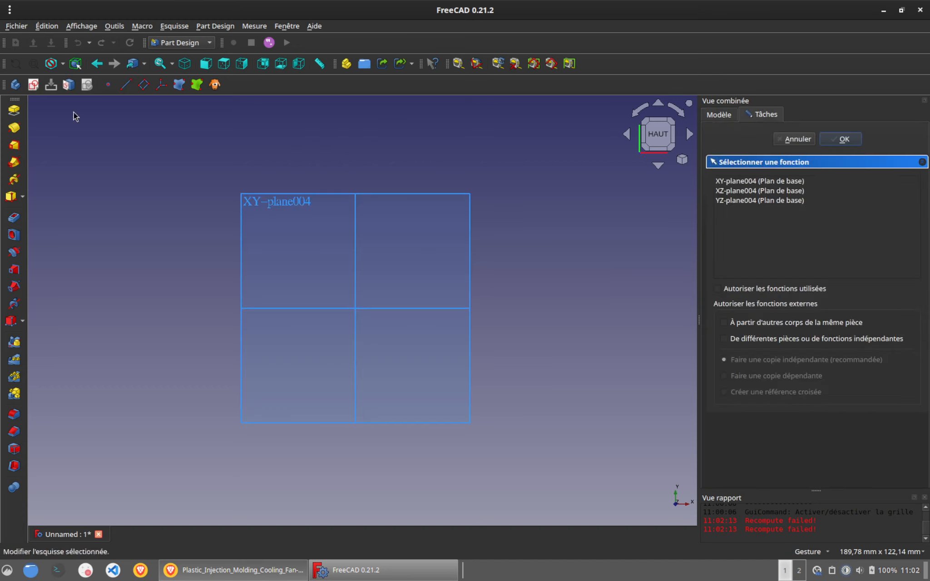
left_click(281, 201)
Step: Sketch a circle about 43 mm in diameter, centred on the vertical axis about 29 mm above the origin
left_click(75, 84)
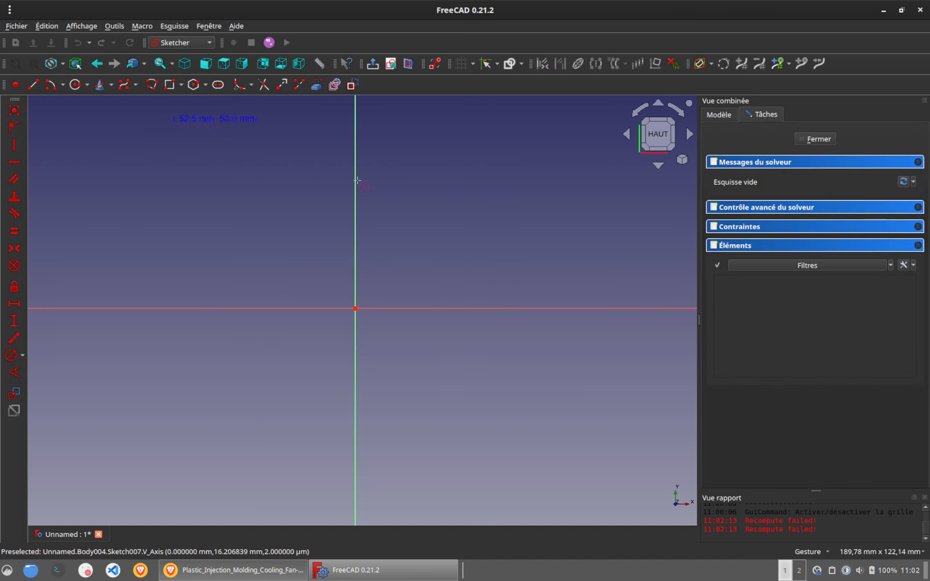
left_click(355, 203)
left_click(386, 272)
right_click(413, 296)
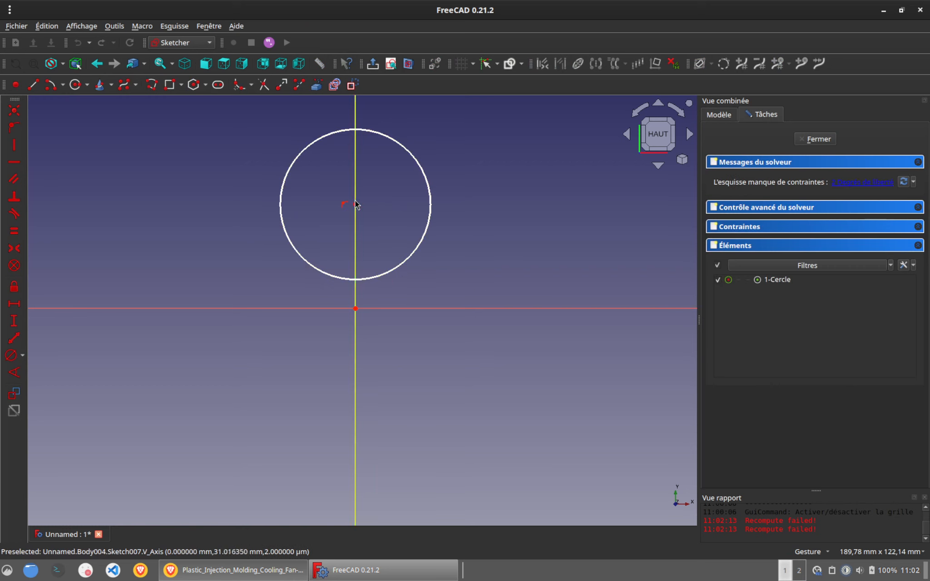
Step: Constrain the circle's centre to a vertical distance of 25 mm from the origin
left_click(356, 204)
left_click(14, 321)
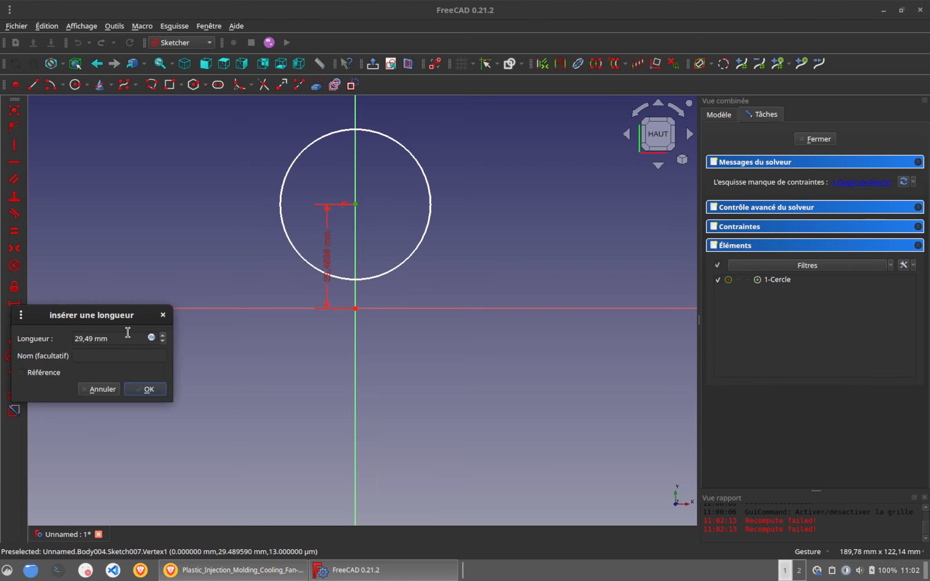
type("25")
key("Return")
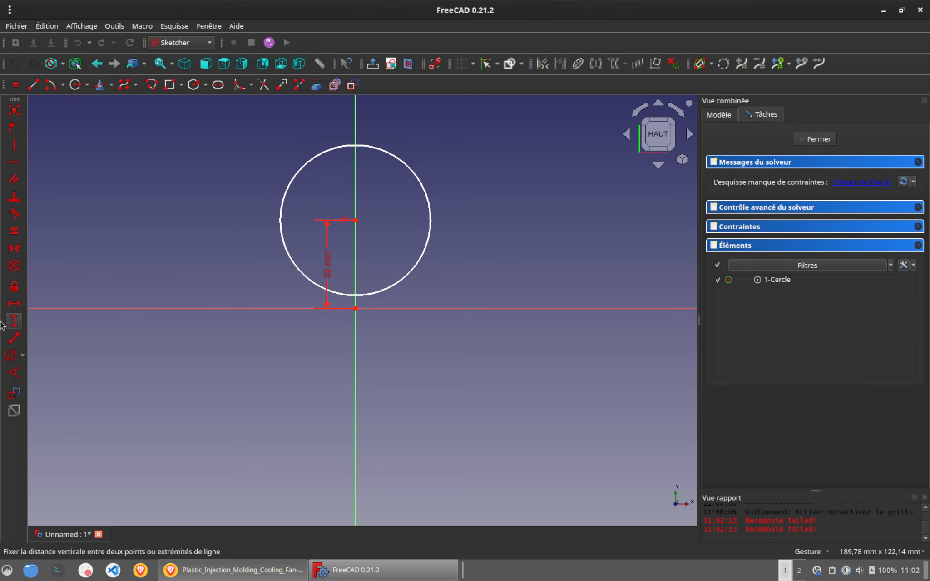
Step: Add a diameter constraint to the circle and close the sketch
left_click(396, 287)
left_click(11, 355)
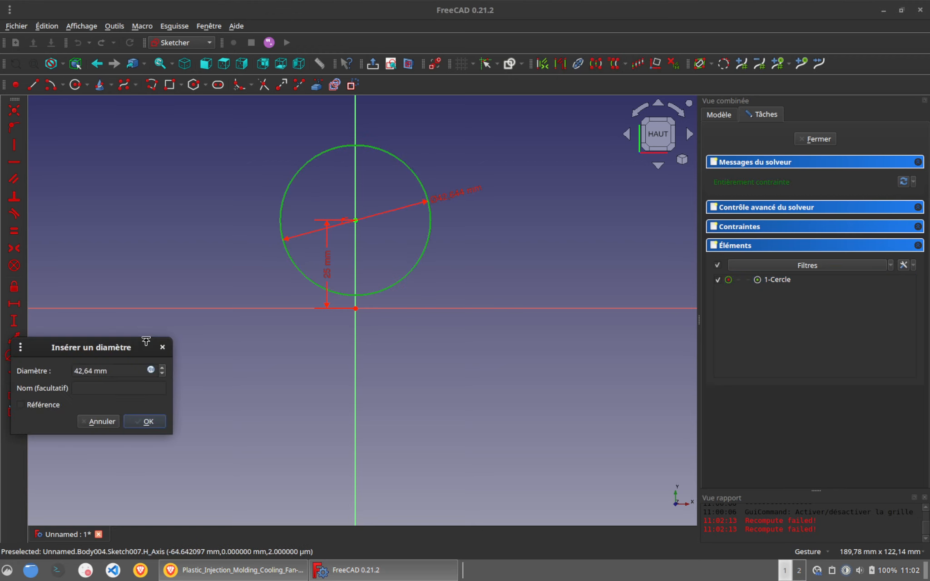
left_click_drag(120, 371, 42, 366)
key("Return")
left_click(809, 140)
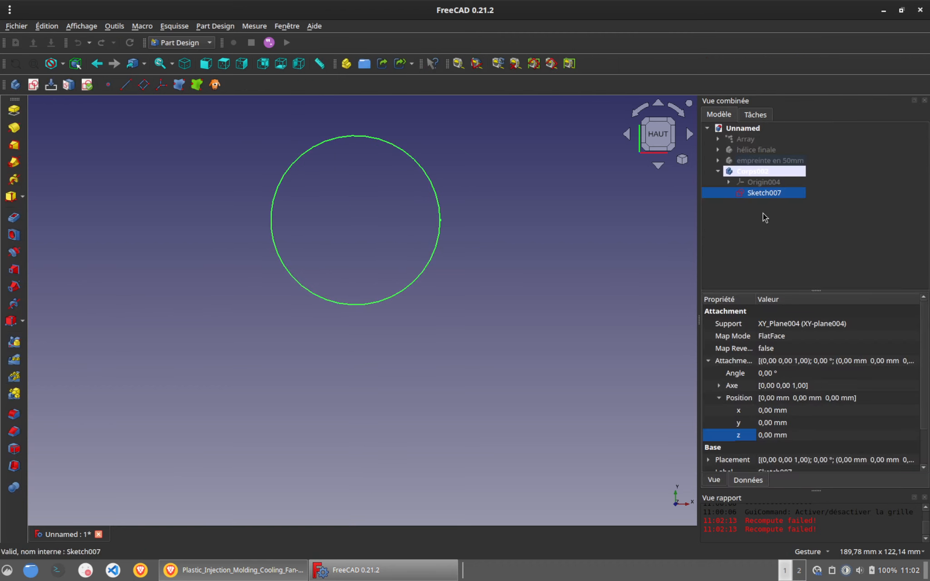
Step: Duplicate Sketch007 within the new body, without copying its XY plane
left_click(47, 26)
left_click(67, 114)
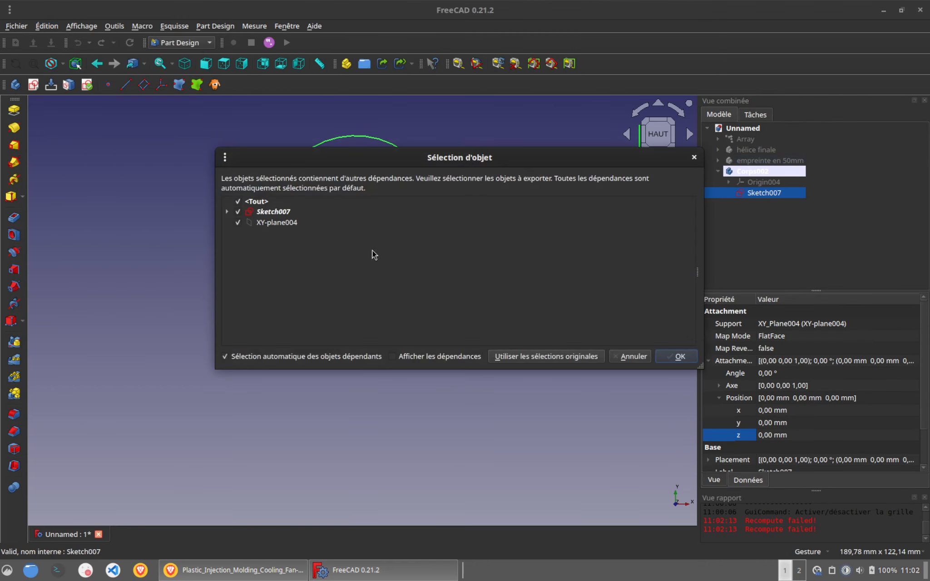
left_click(678, 357)
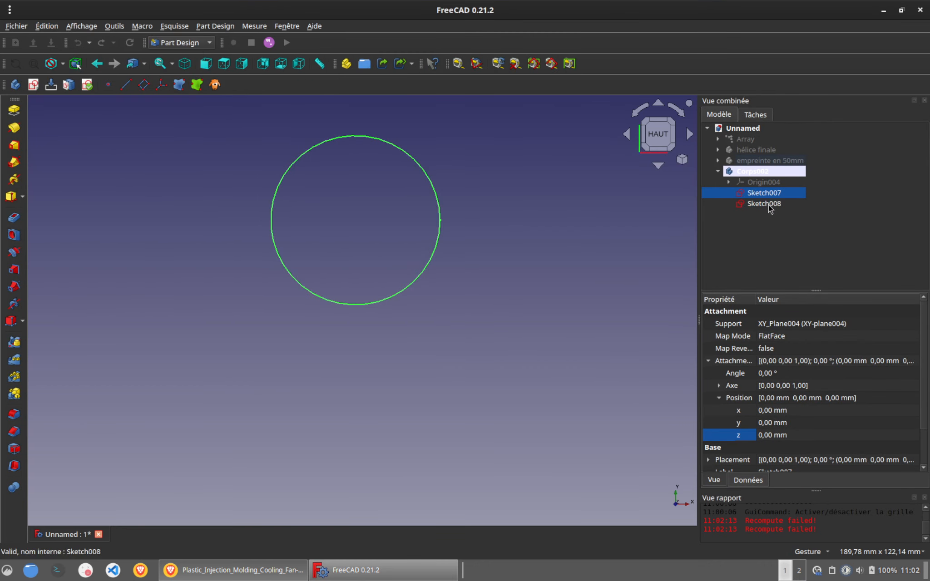
Step: Rotate Sketch008 to an attachment angle of -20° and raise it to z 5 mm
left_click(786, 373)
type("-")
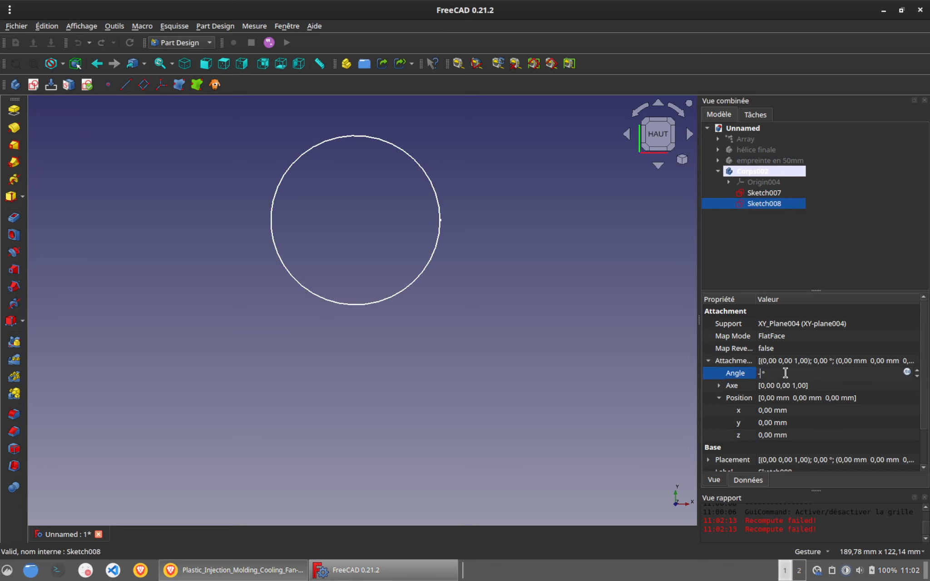
type("20")
left_click(784, 435)
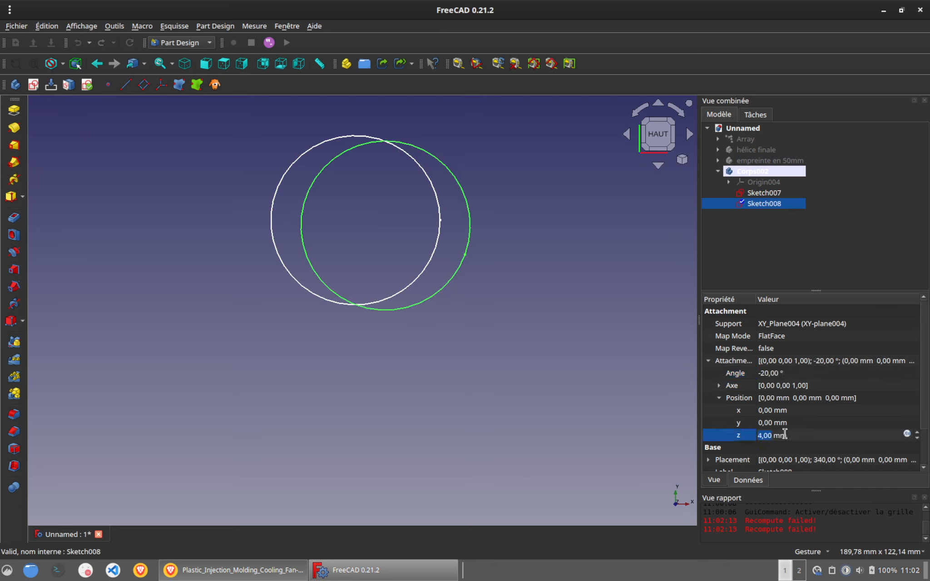
Step: Create an additive loft from Sketch007 with Sketch008 as the added section
left_click(781, 195)
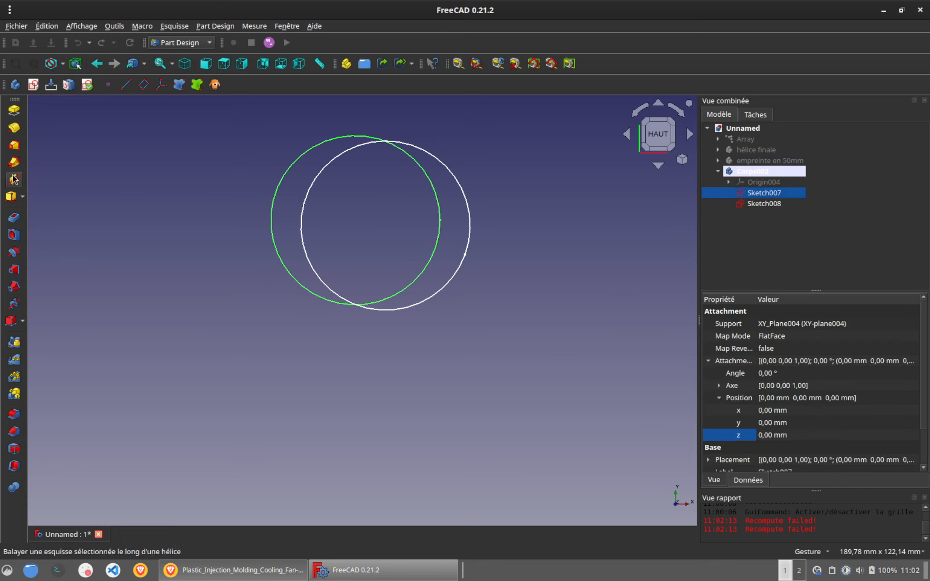
left_click(14, 145)
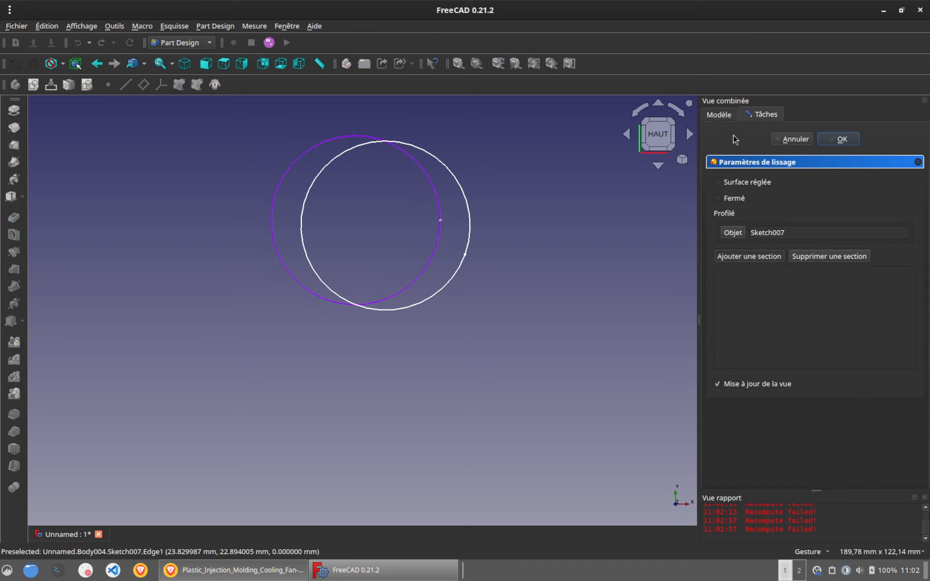
left_click(719, 114)
left_click(777, 115)
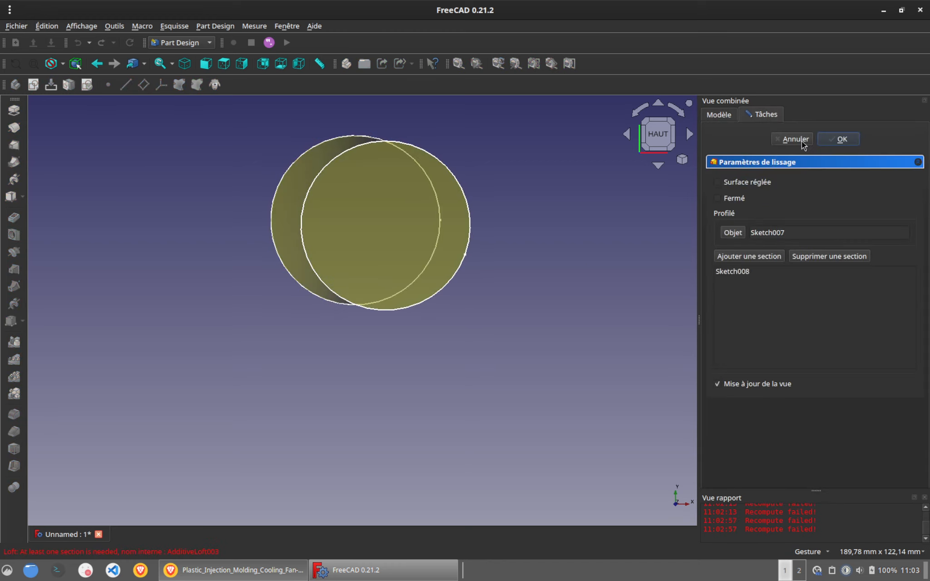
left_click(836, 139)
Step: Show the empreinte en 50mm body temporarily to compare its size with the new loft, and hide it again
left_click(771, 159)
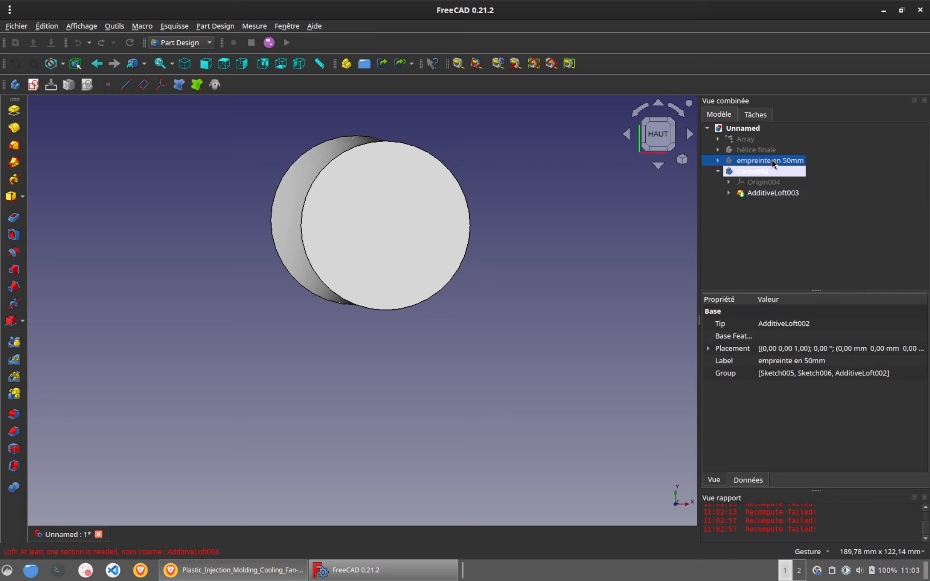
left_click_drag(540, 262, 510, 254)
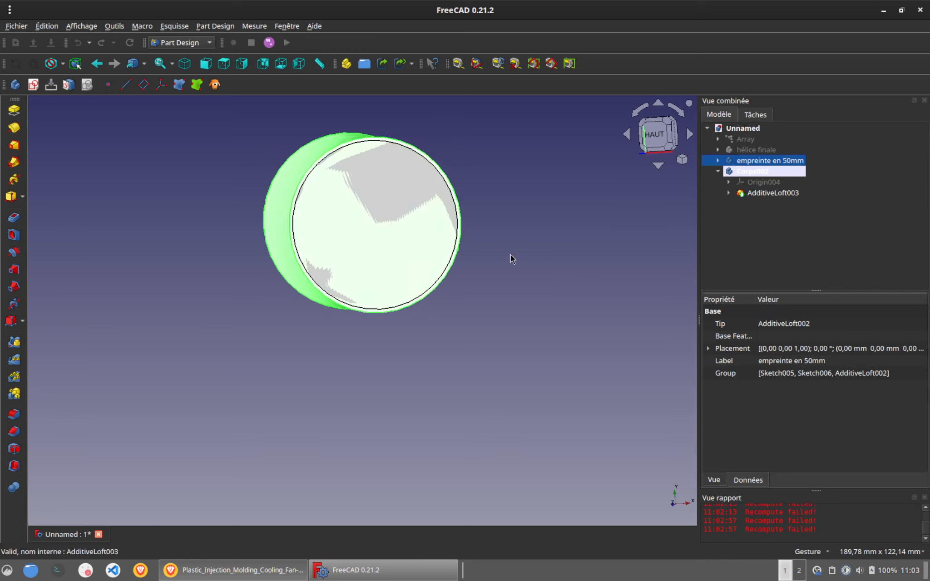
left_click_drag(373, 377, 396, 372)
key("space")
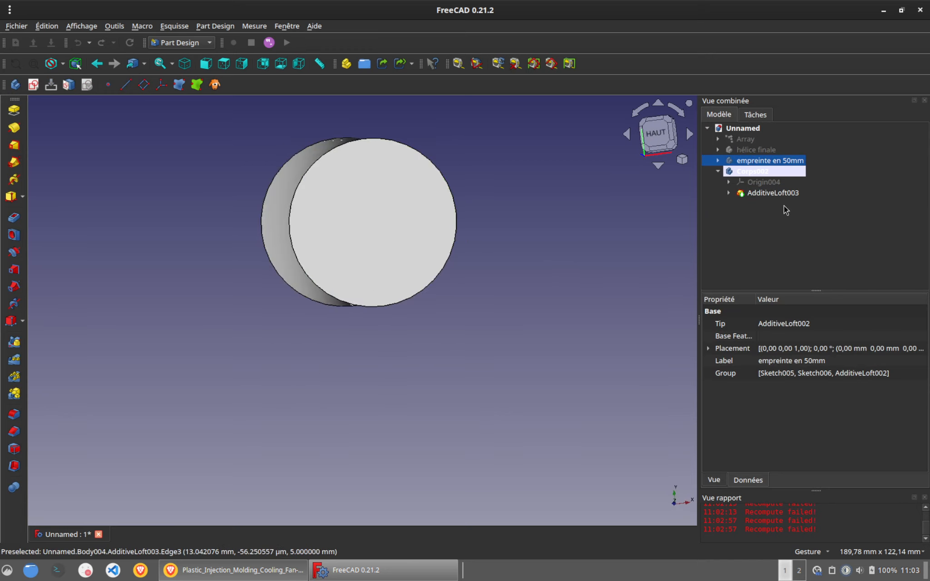
Step: Rename the new loft body as empreinte en 48mm and hide it
left_click(772, 173)
left_click(772, 175)
type("empreinte en 4")
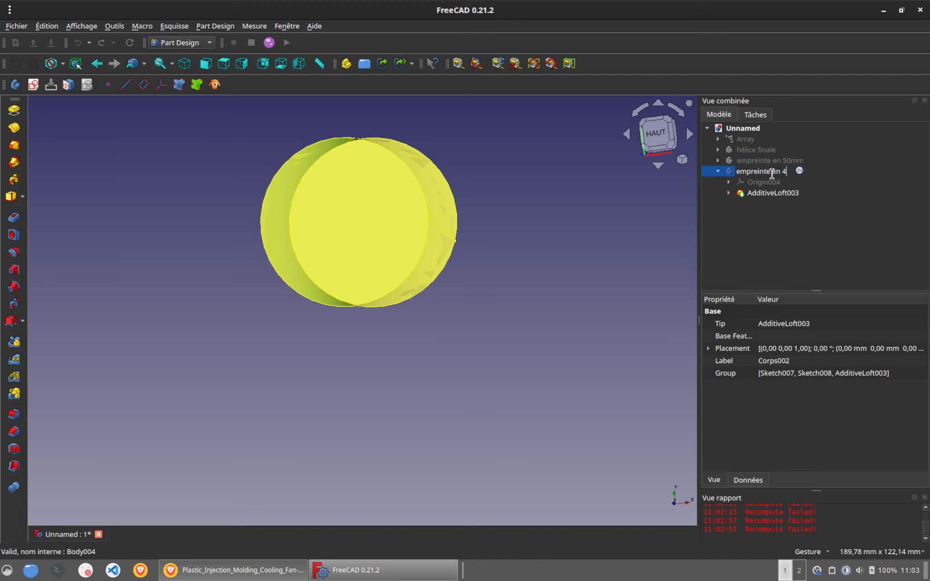
type("8mm")
key("Return")
left_click(718, 172)
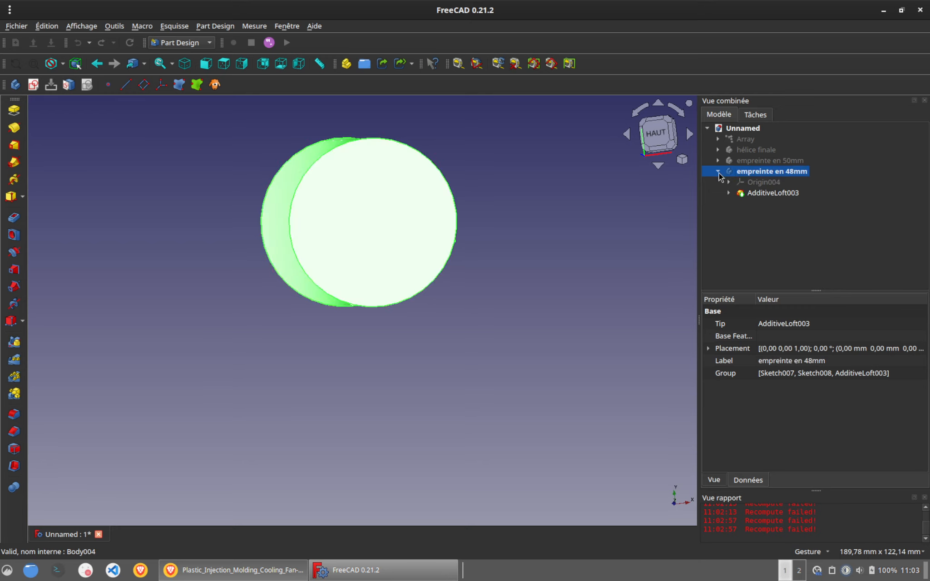
key("space")
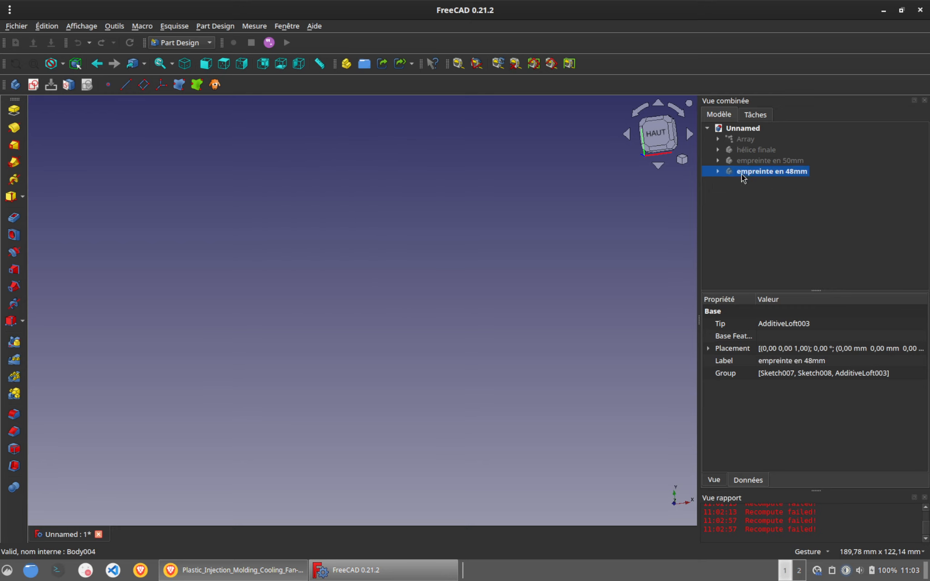
Step: Show the hélice finale body and examine its hub and twisted blades from above, the side and underneath
left_click(755, 150)
key("space")
left_click(465, 292)
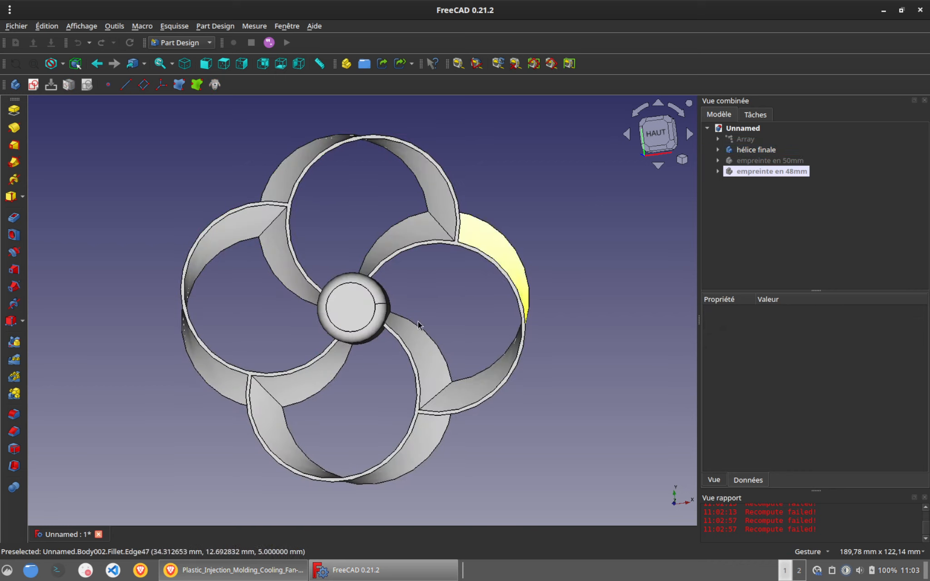
left_click_drag(340, 423, 378, 299)
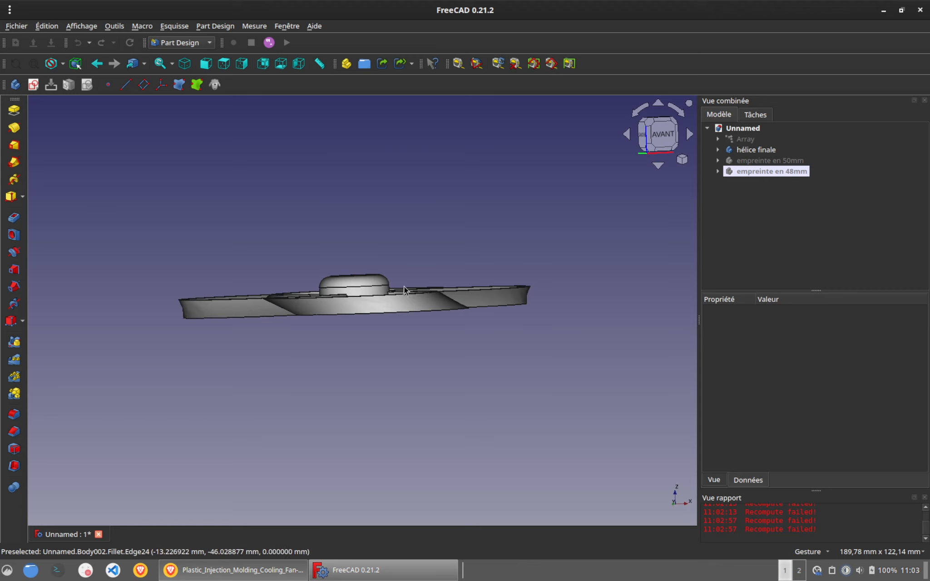
left_click_drag(404, 289, 210, 353)
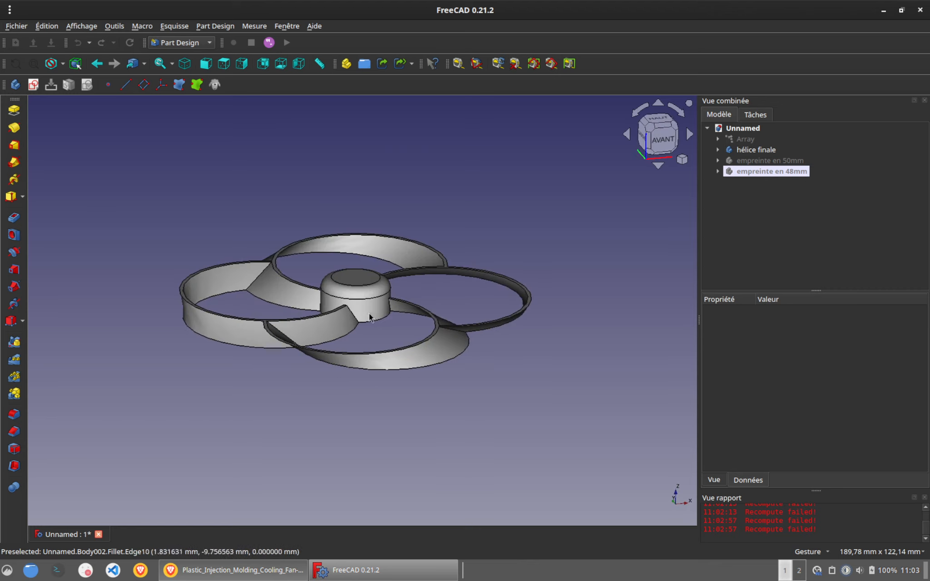
left_click_drag(361, 315, 362, 324)
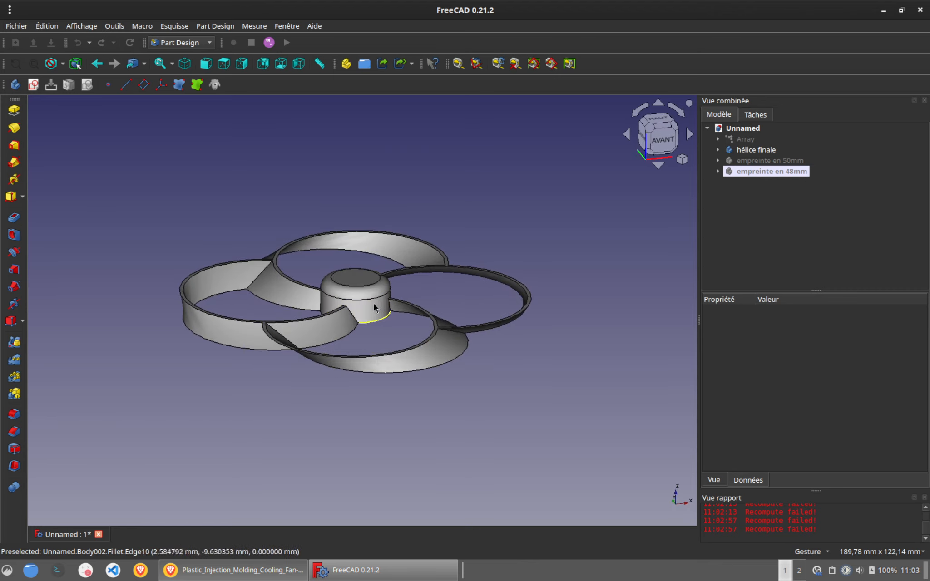
key("2")
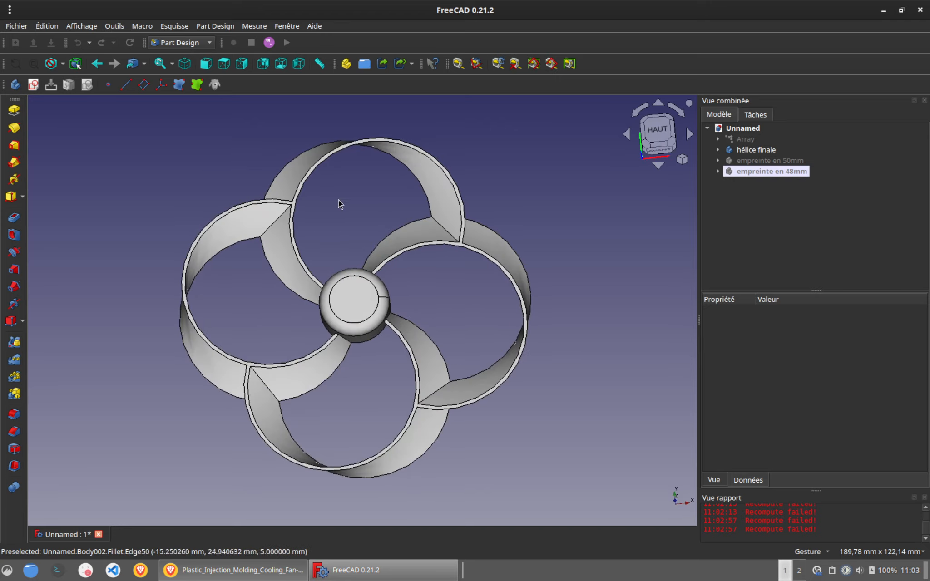
left_click_drag(464, 286, 321, 285)
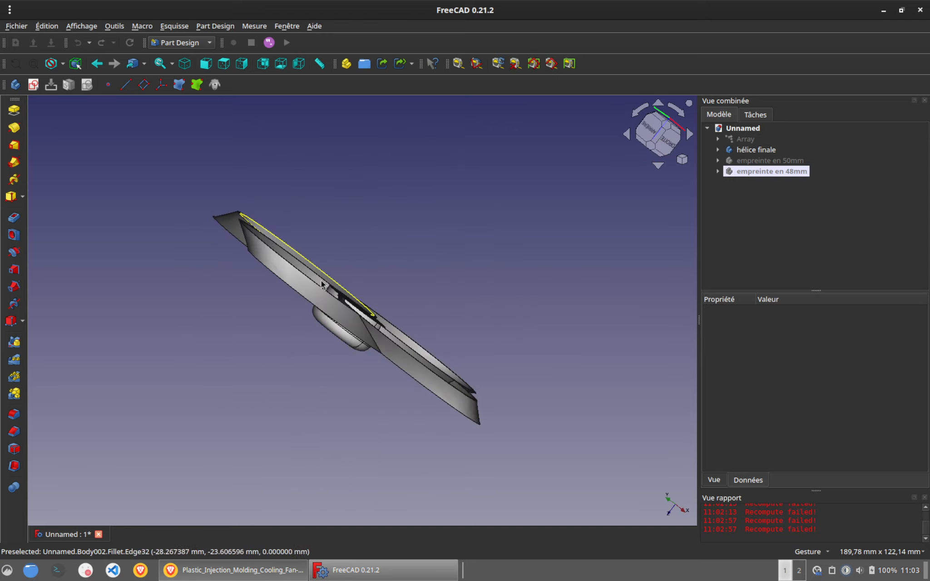
key("2")
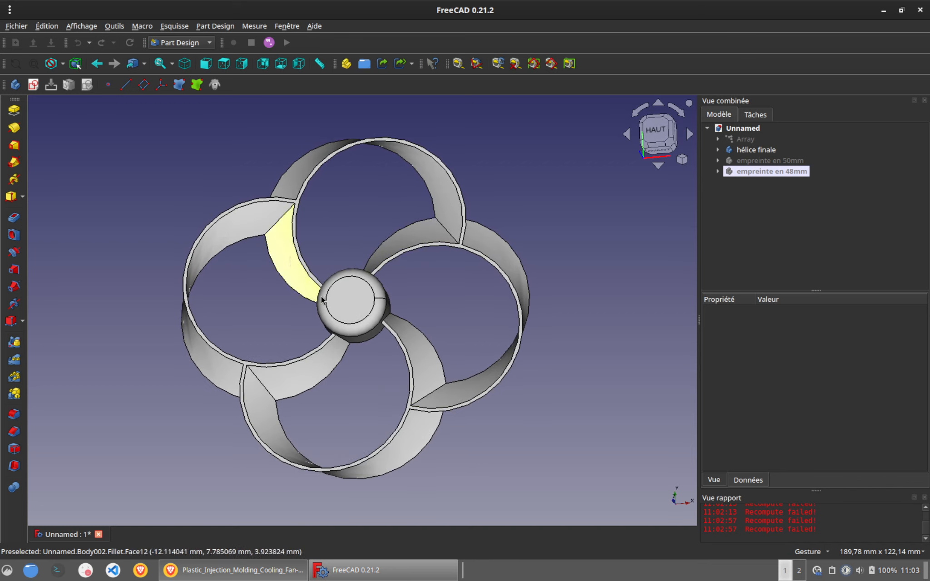
left_click_drag(353, 420, 360, 418)
left_click_drag(363, 475, 366, 454)
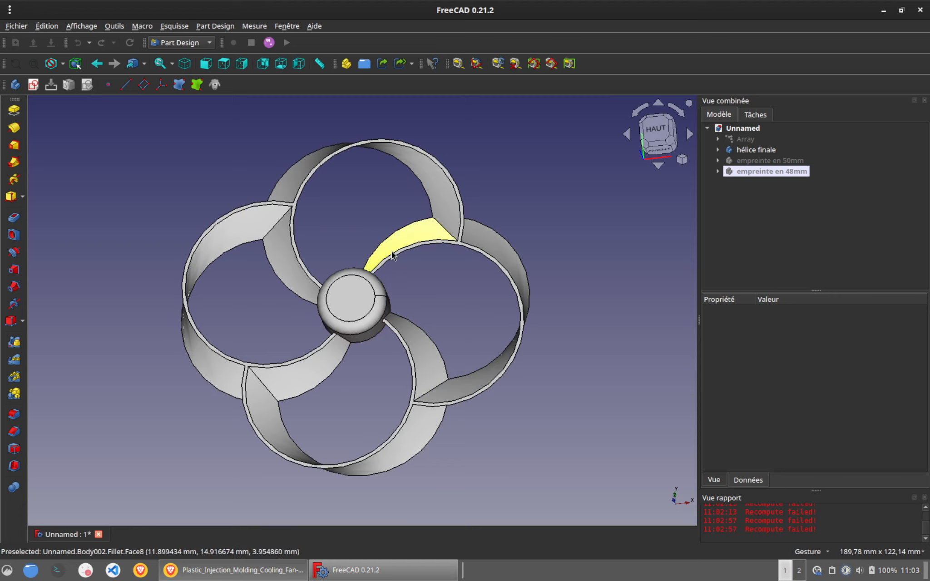
Step: Switch to the Brave browser and compare the cooling fan mold and machining photos with the modelled propeller
key("alt+Tab")
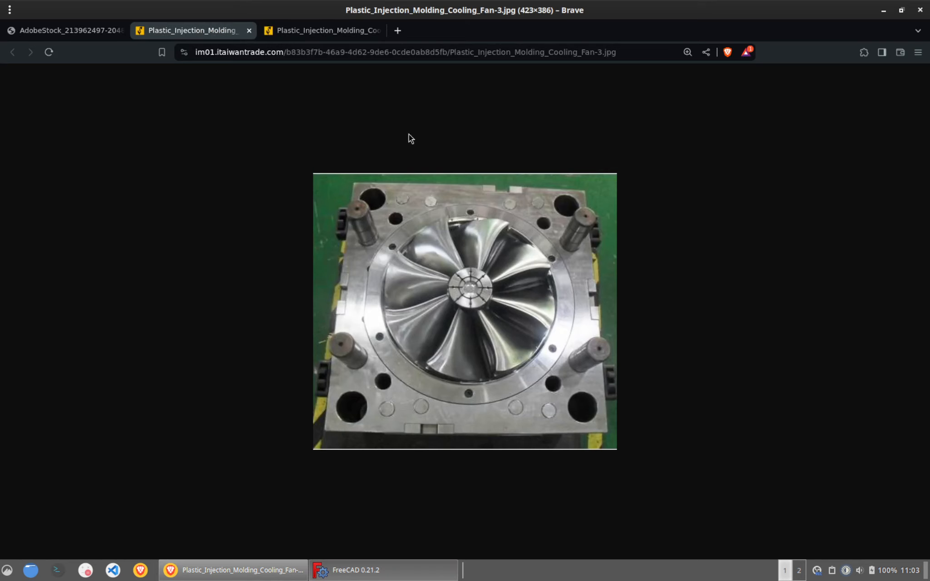
left_click(318, 31)
left_click(210, 34)
left_click(322, 31)
left_click(316, 30)
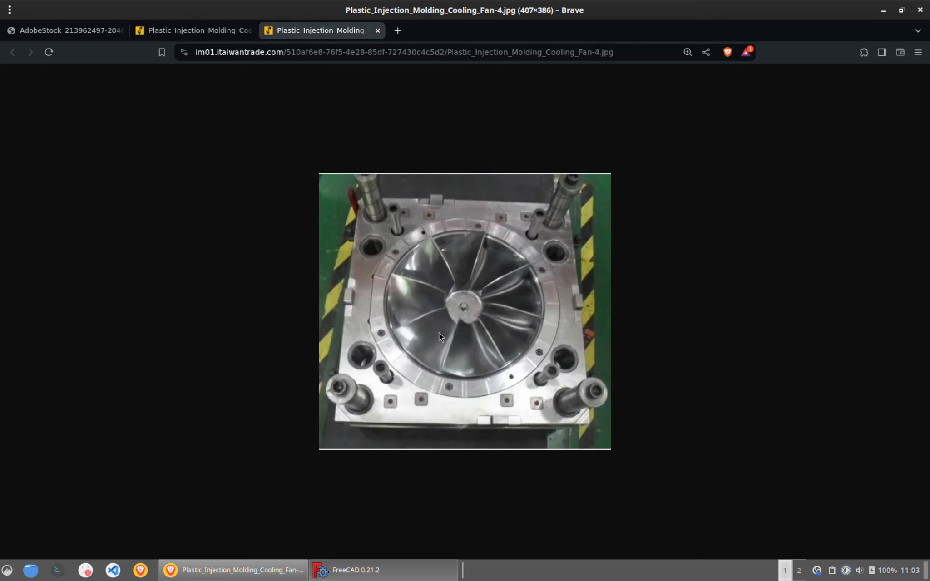
left_click(212, 31)
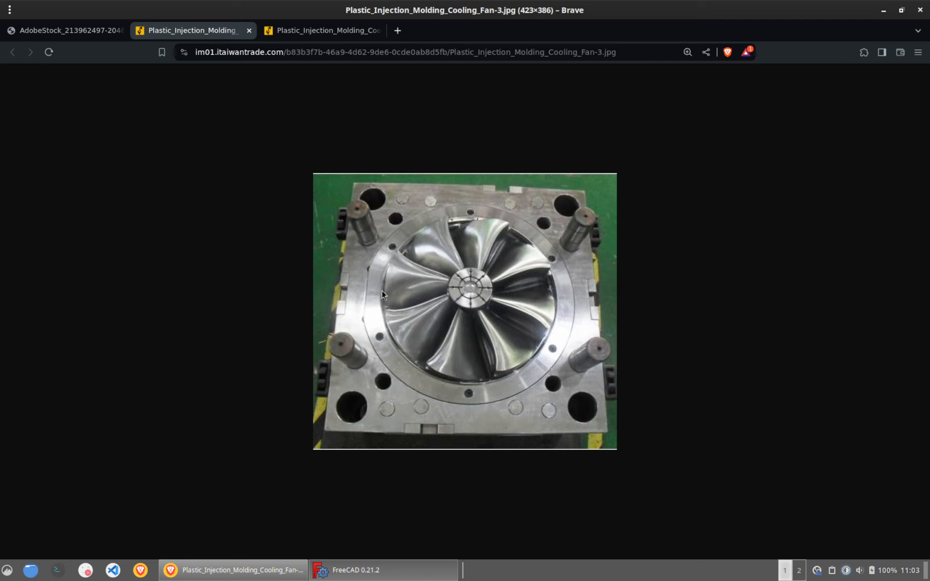
key("alt+Tab")
left_click_drag(363, 401, 477, 332)
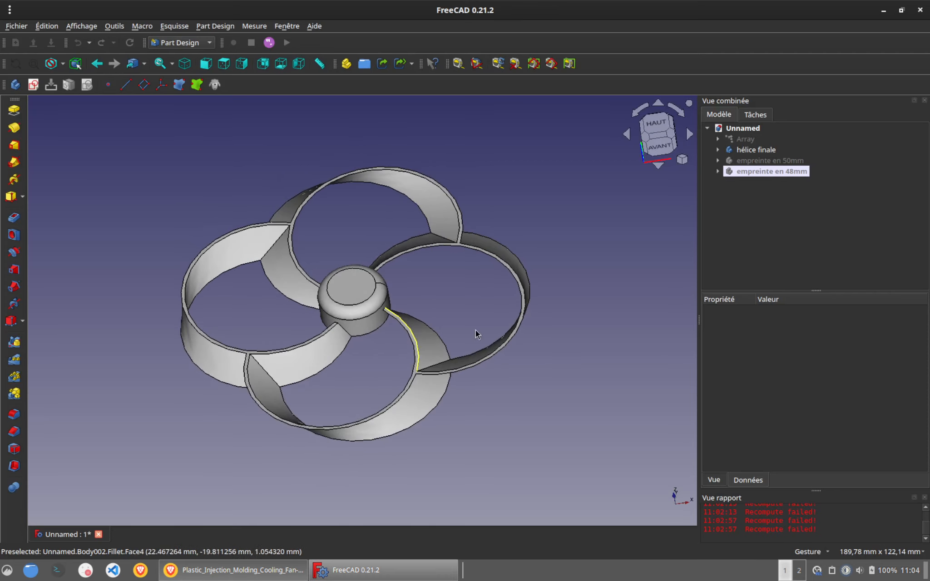
left_click_drag(332, 348, 359, 386)
key("alt+Tab")
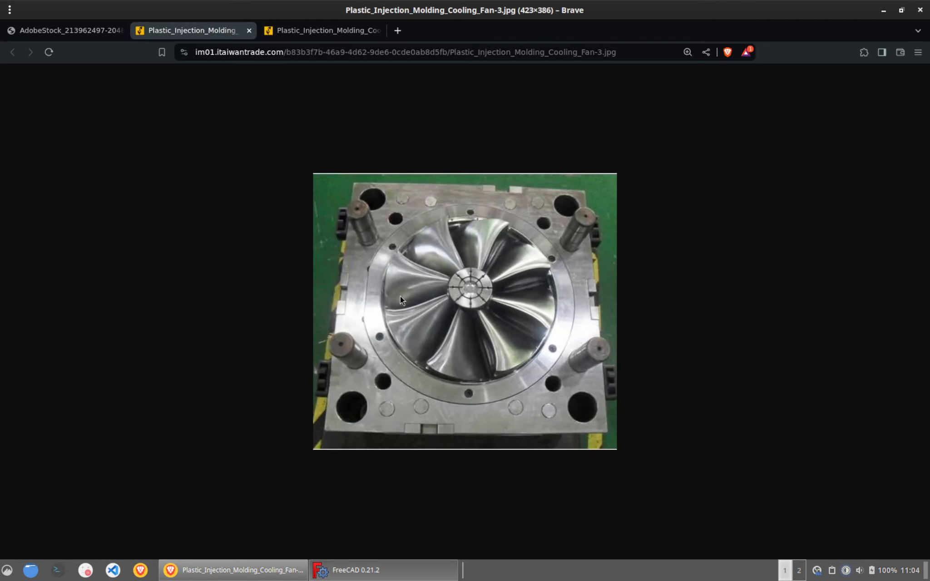
left_click(103, 31)
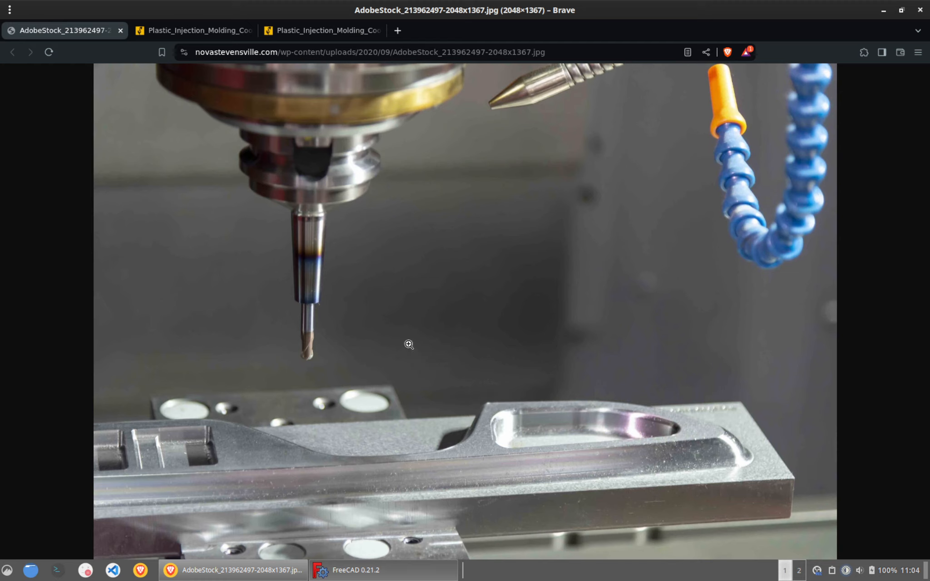
left_click(320, 31)
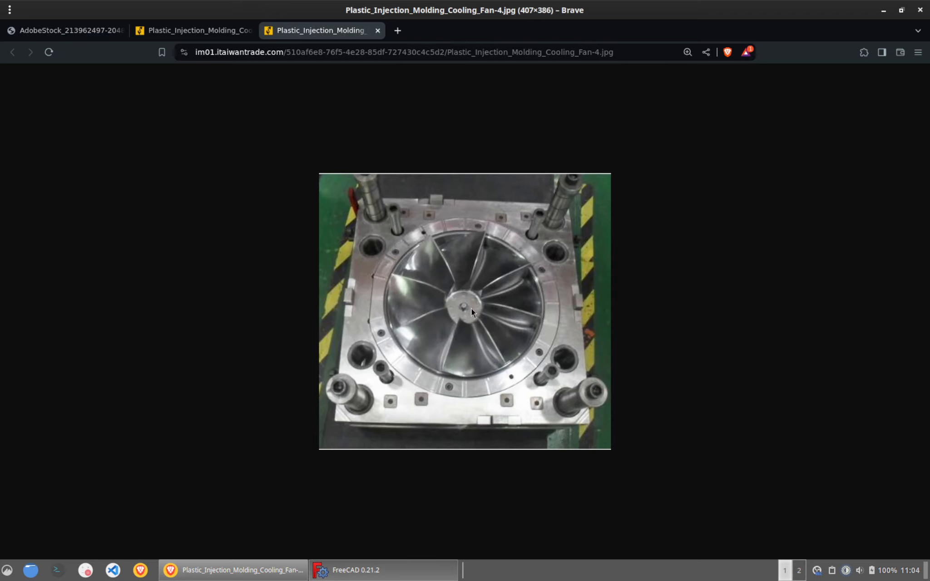
Step: Switch back to FreeCAD and create a part container named socle
left_click(359, 570)
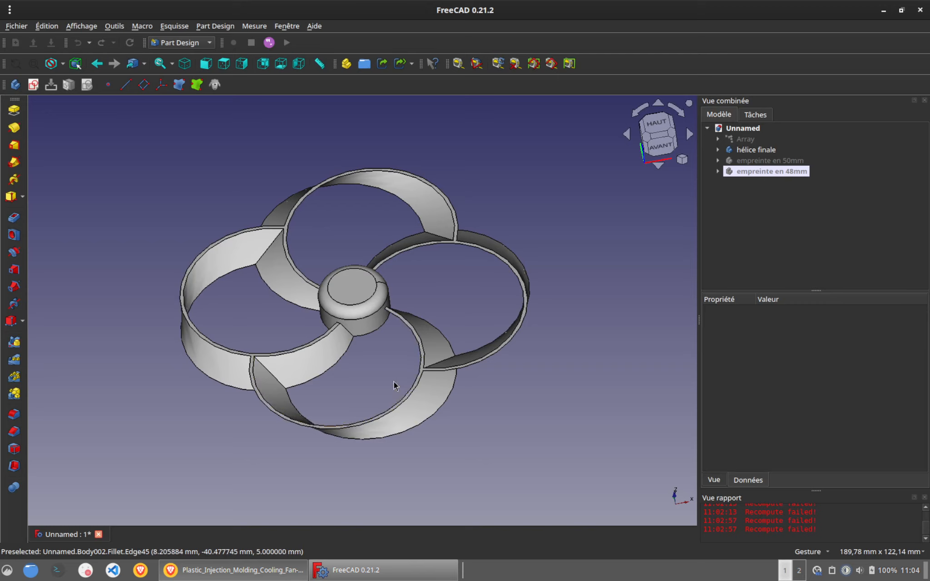
left_click(347, 63)
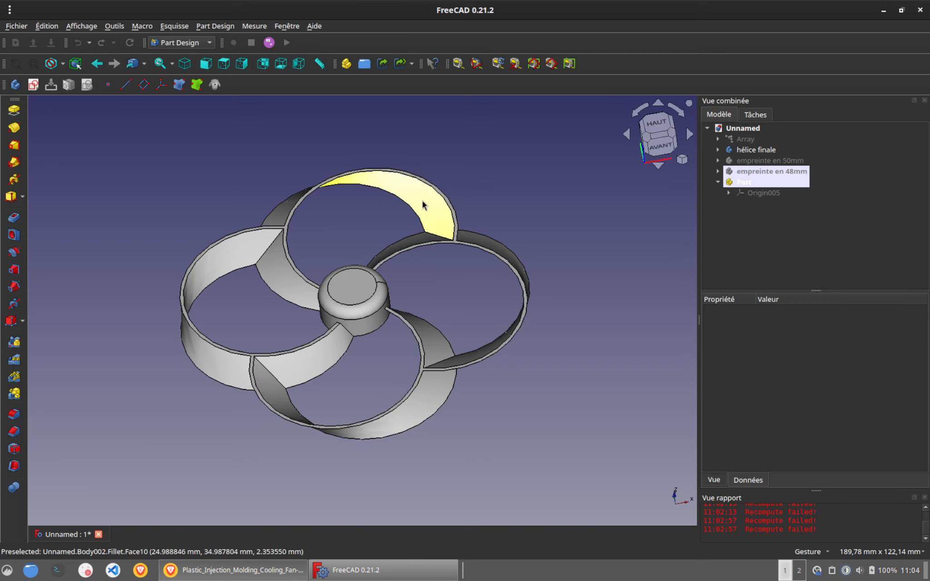
left_click(744, 183)
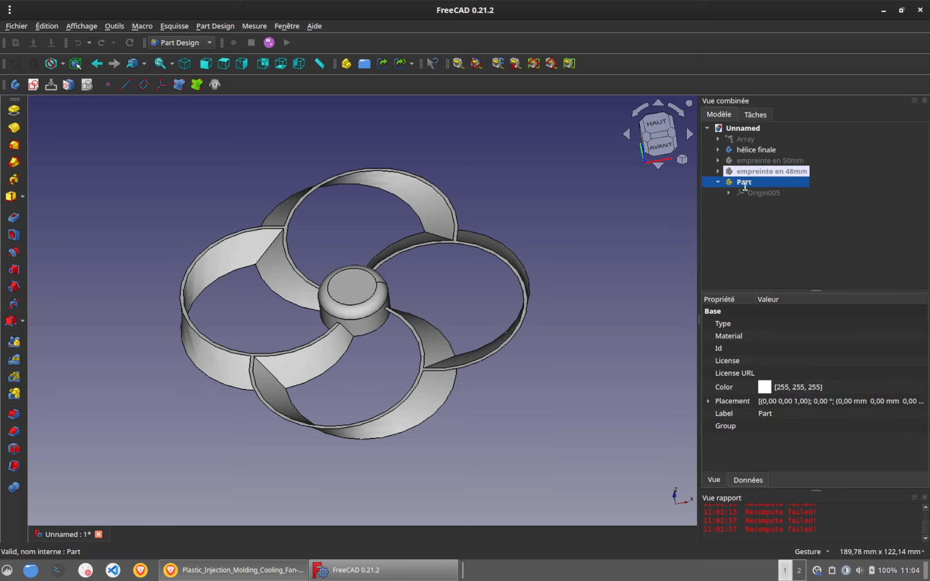
type("socle")
key("Return")
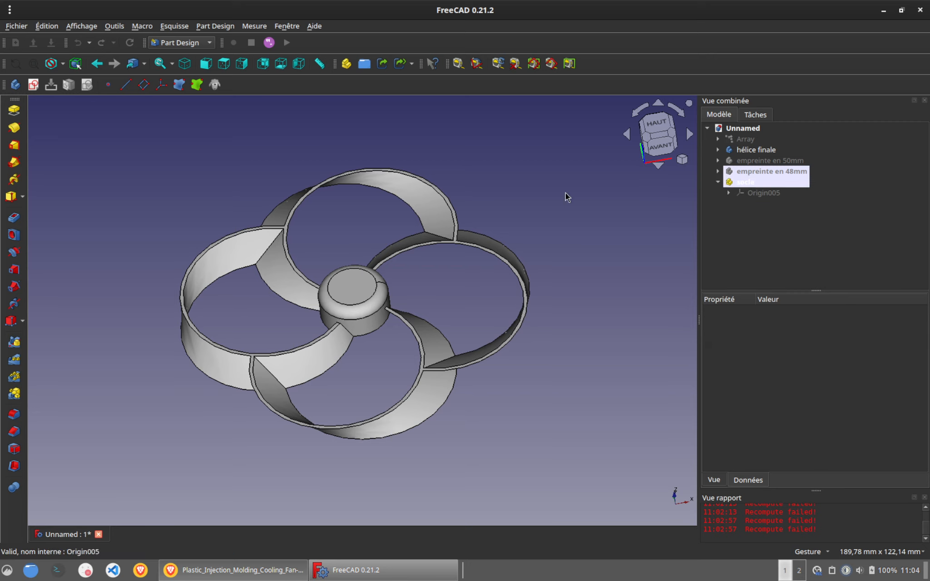
Step: Hide the hélice finale body, view empreinte en 50mm briefly, and leave only empreinte en 48mm displayed
key("2")
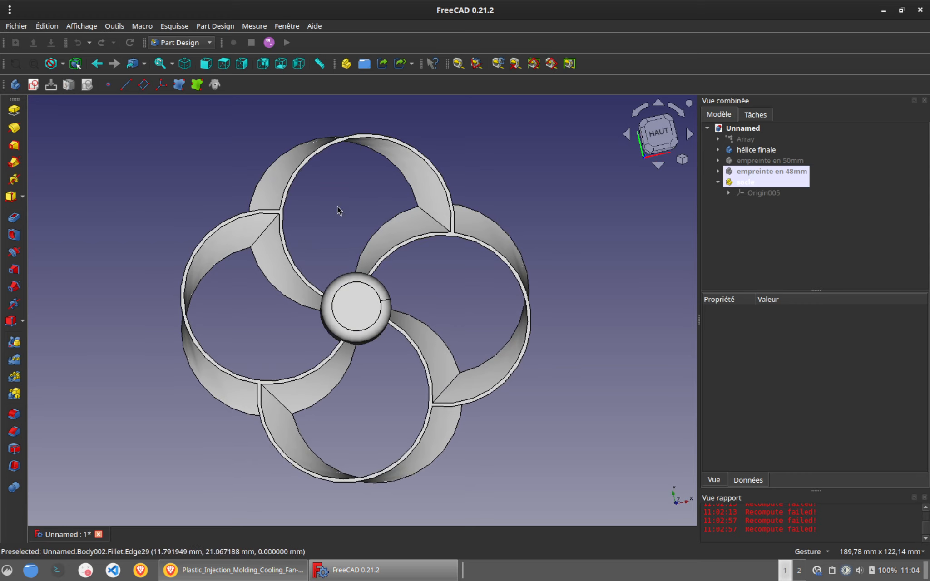
left_click(756, 150)
key("space")
left_click(772, 160)
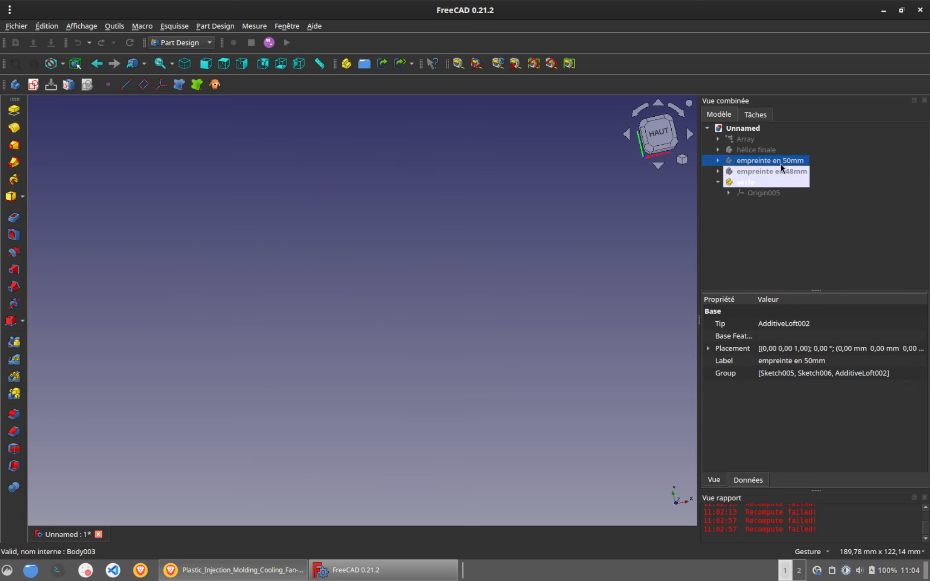
key("space")
left_click(560, 237)
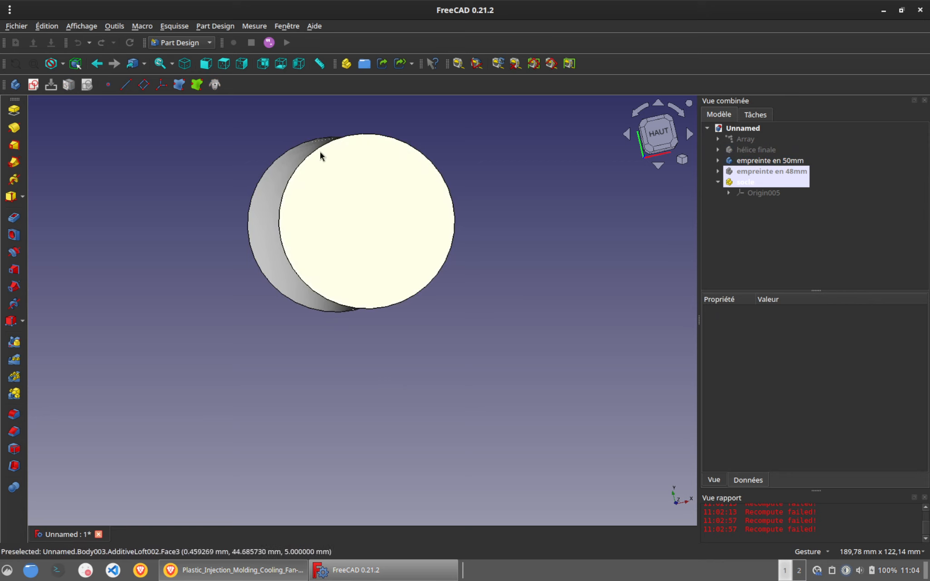
left_click(782, 171)
key("space")
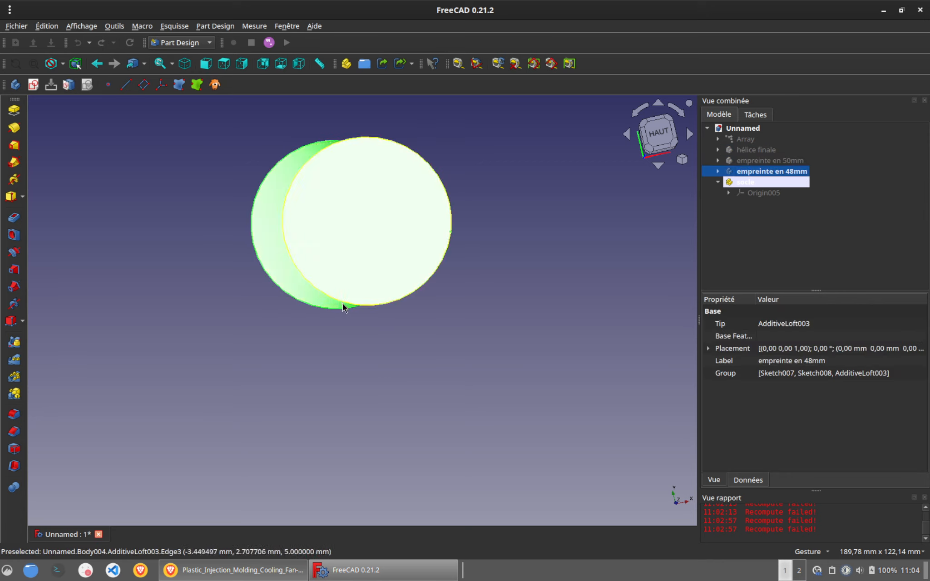
left_click(437, 337)
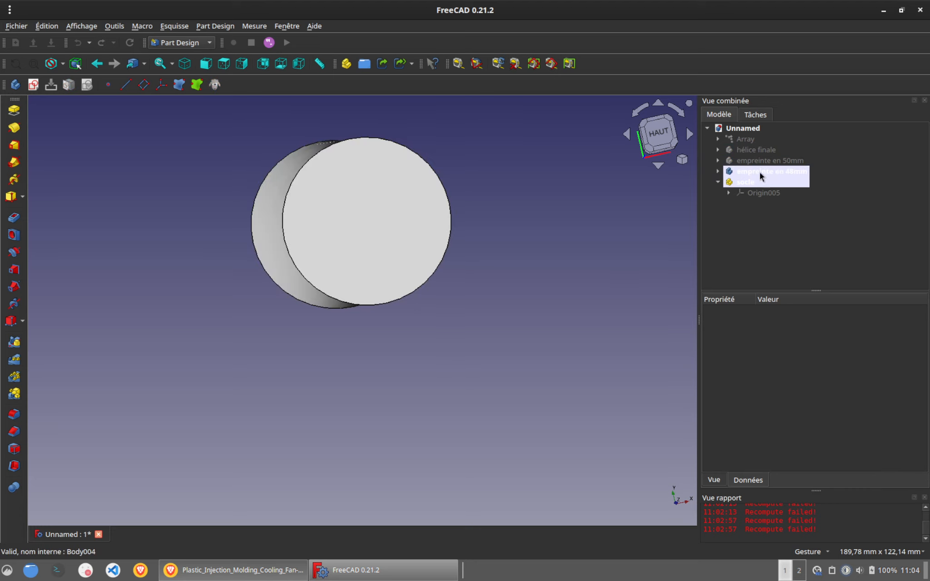
Step: Clone the empreinte en 48mm body into the socle part and hide the original body
left_click(751, 174)
left_click(219, 86)
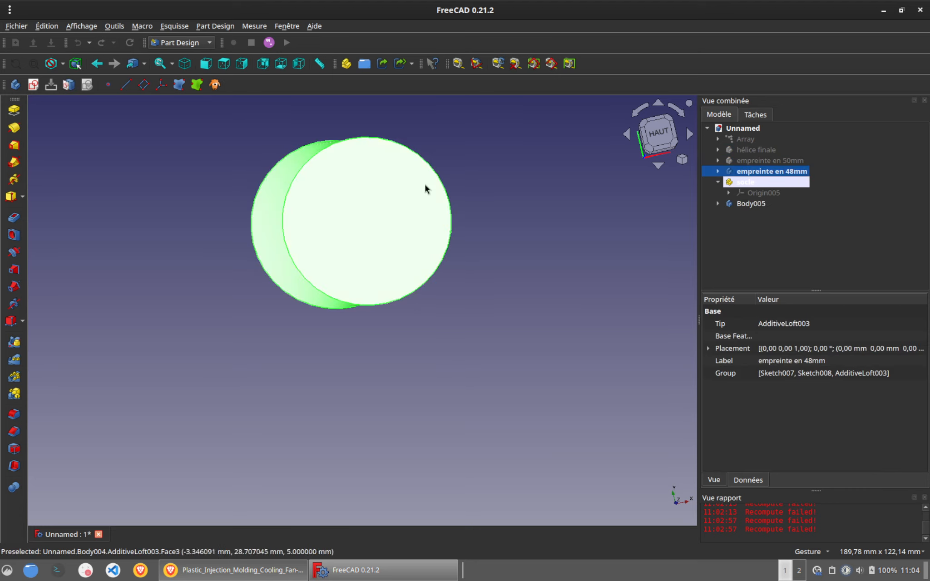
left_click_drag(767, 204, 758, 188)
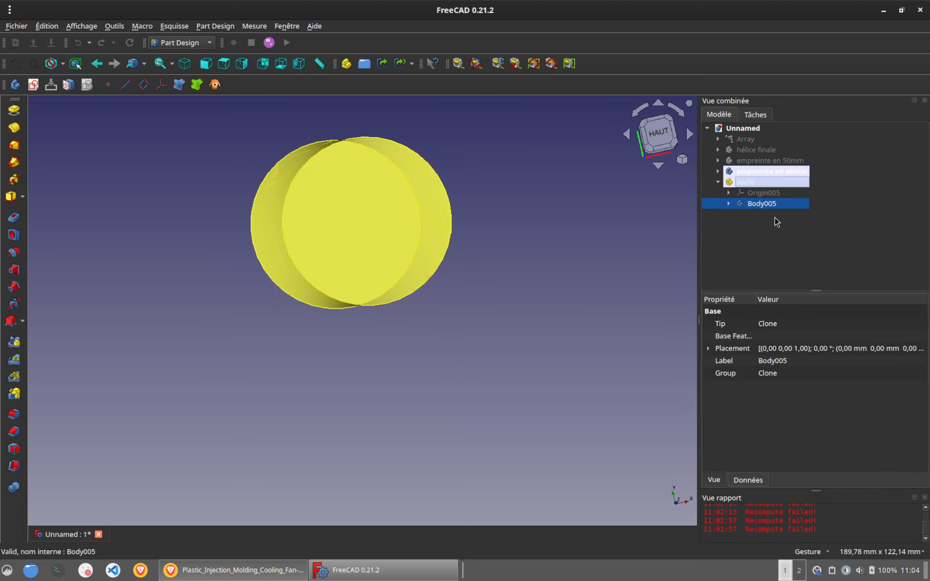
left_click(764, 168)
left_click(750, 206)
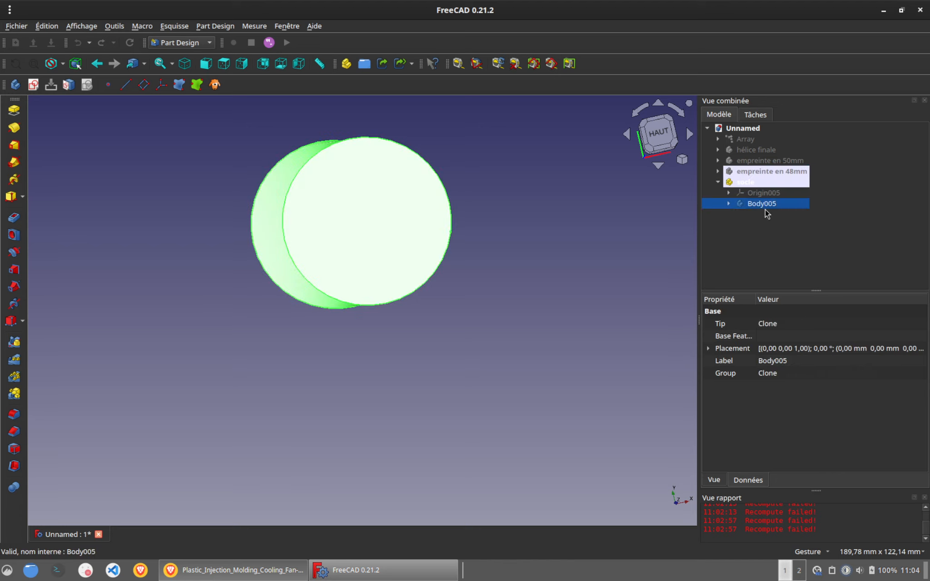
left_click(503, 270)
Step: Make the cloned body Body005 inside socle the active body
left_click(341, 180)
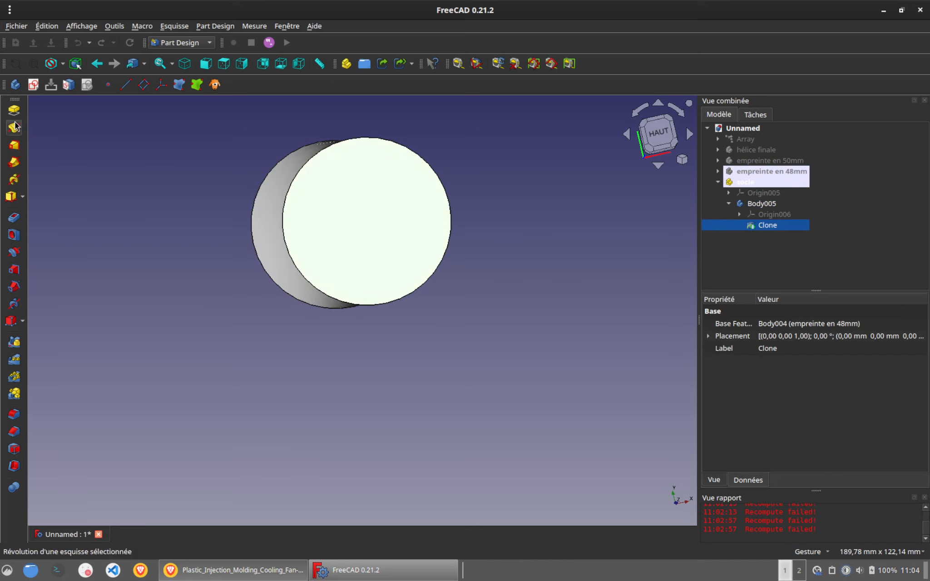
right_click(761, 203)
left_click(598, 246)
left_click(598, 246)
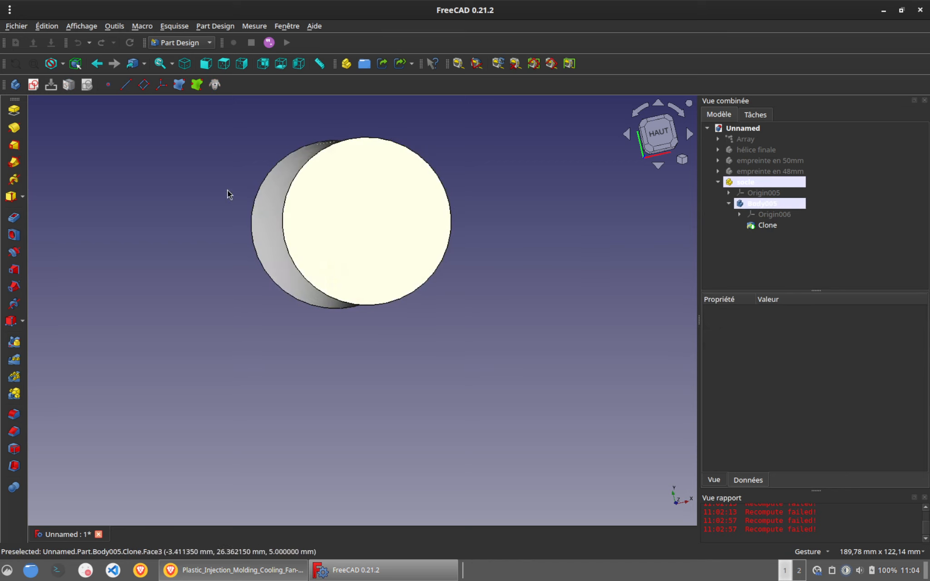
Step: Start a sketch on the clone's upper circular face and set the display style to wireframe (Filaire)
left_click(343, 222)
left_click(33, 85)
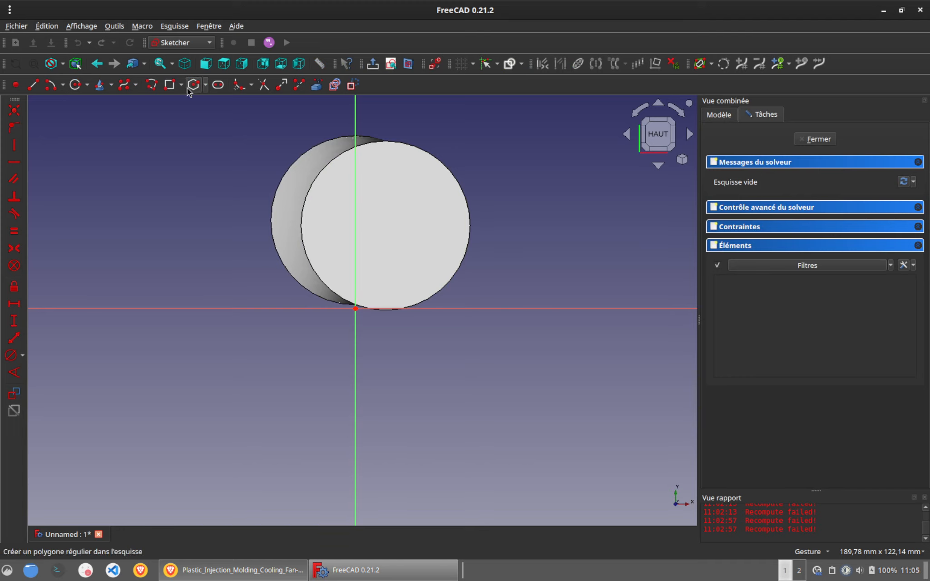
left_click(63, 64)
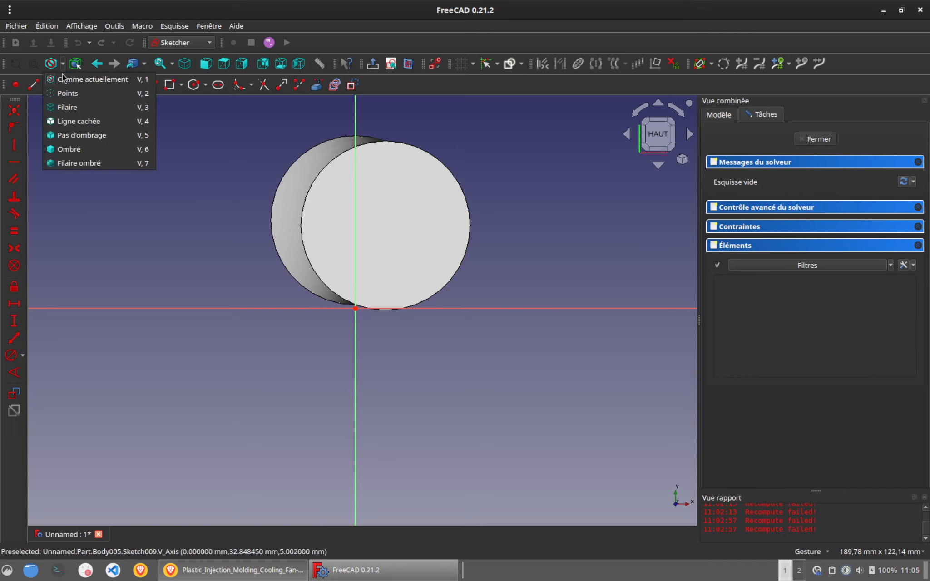
left_click(75, 108)
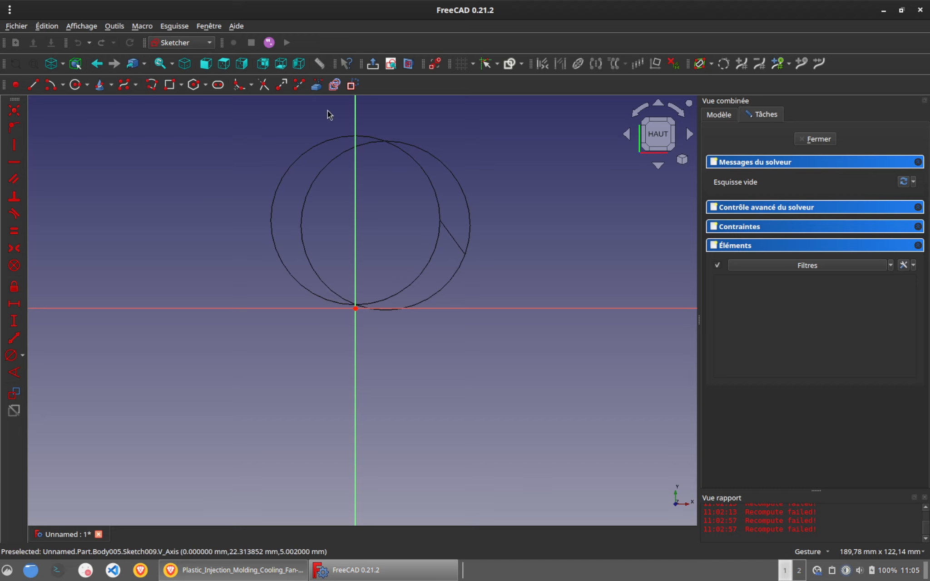
Step: Sketch a circle centred on the vertical axis and set its centre 25 mm above the origin
left_click(75, 85)
left_click(354, 220)
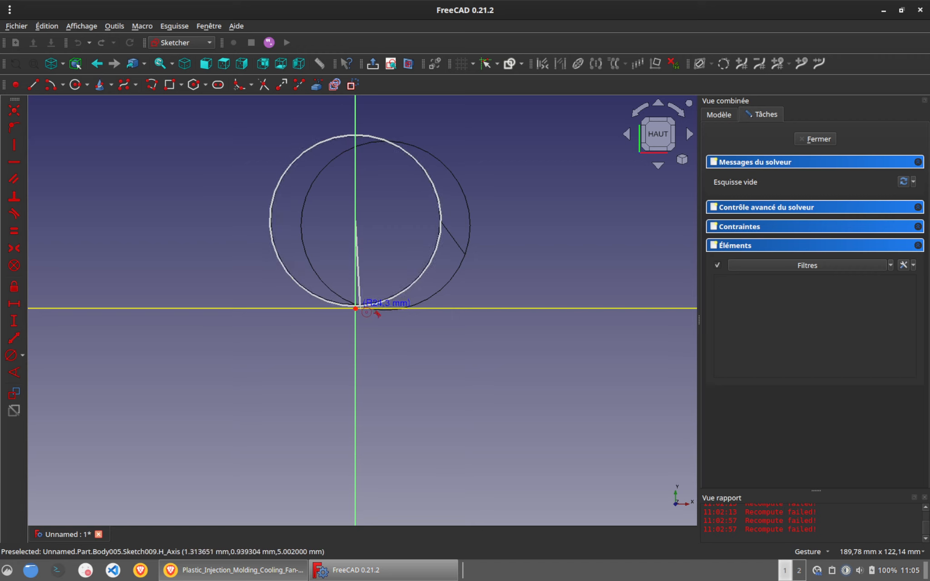
left_click(355, 297)
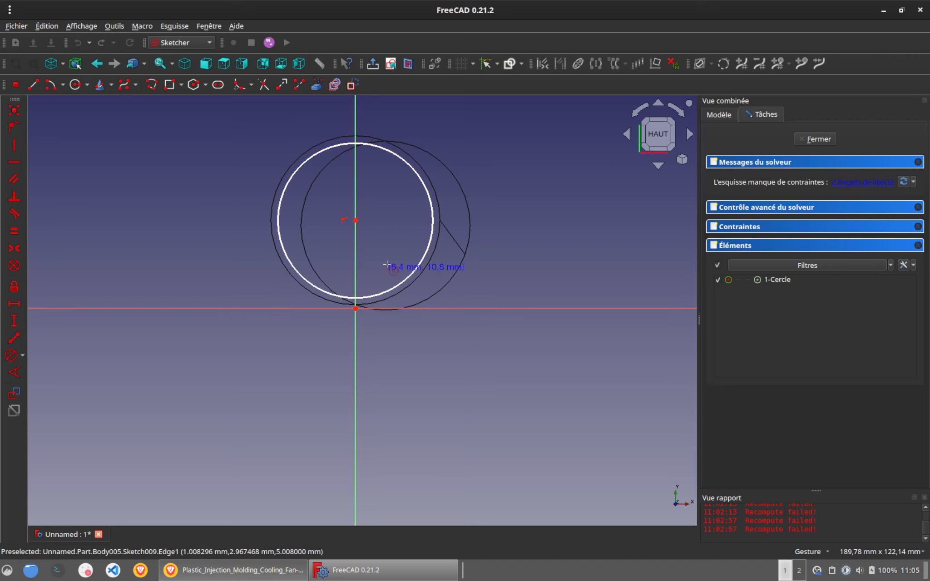
left_click(14, 321)
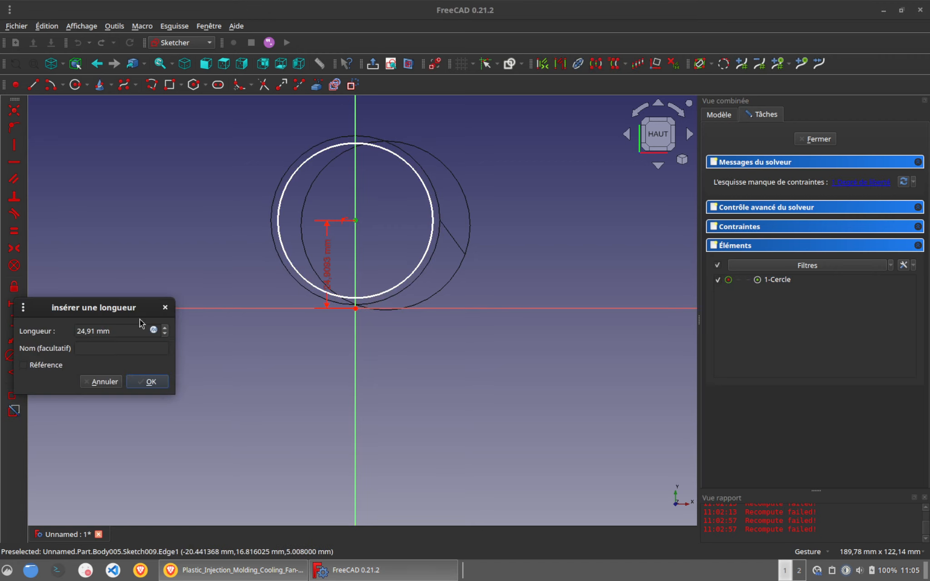
type("25")
key("Return")
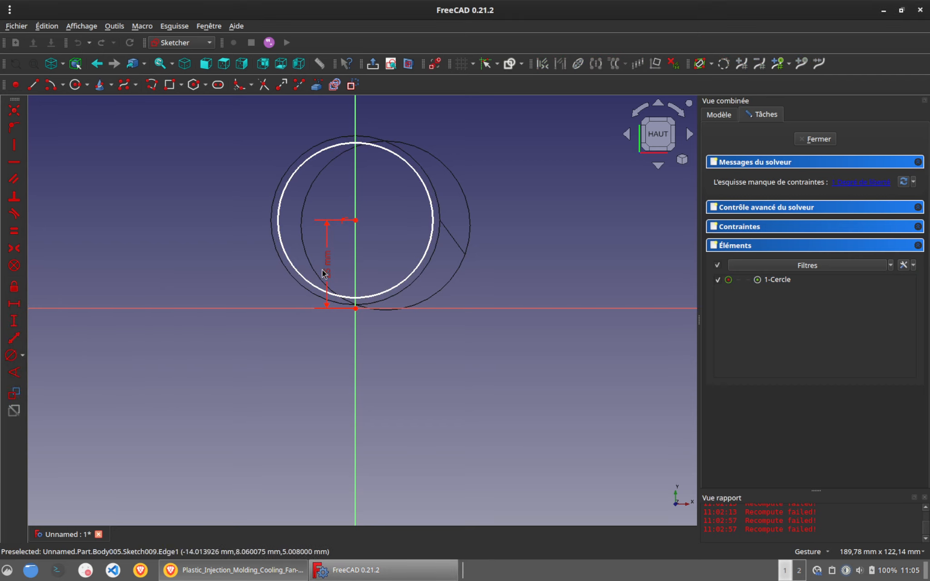
Step: Set the circle's diameter to 48 mm
left_click(290, 262)
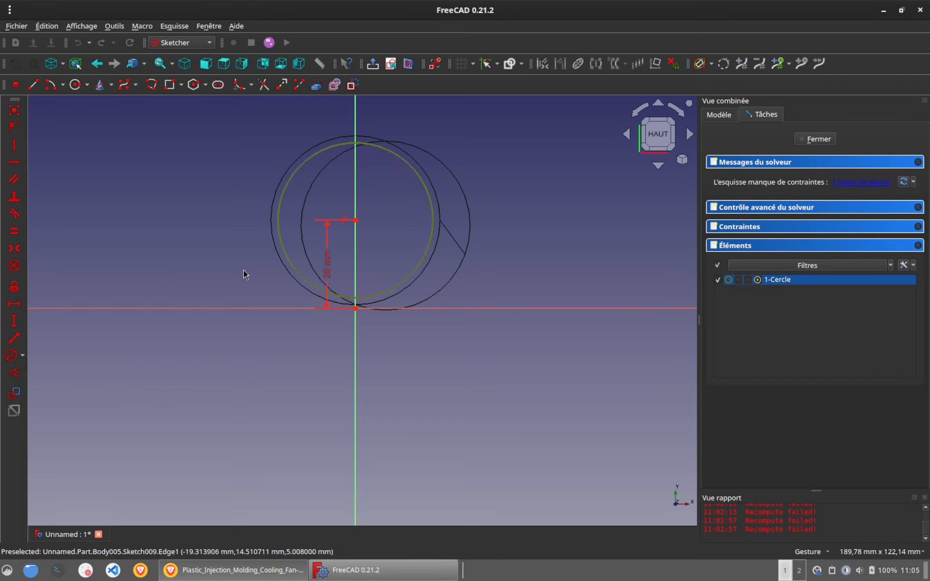
left_click(11, 355)
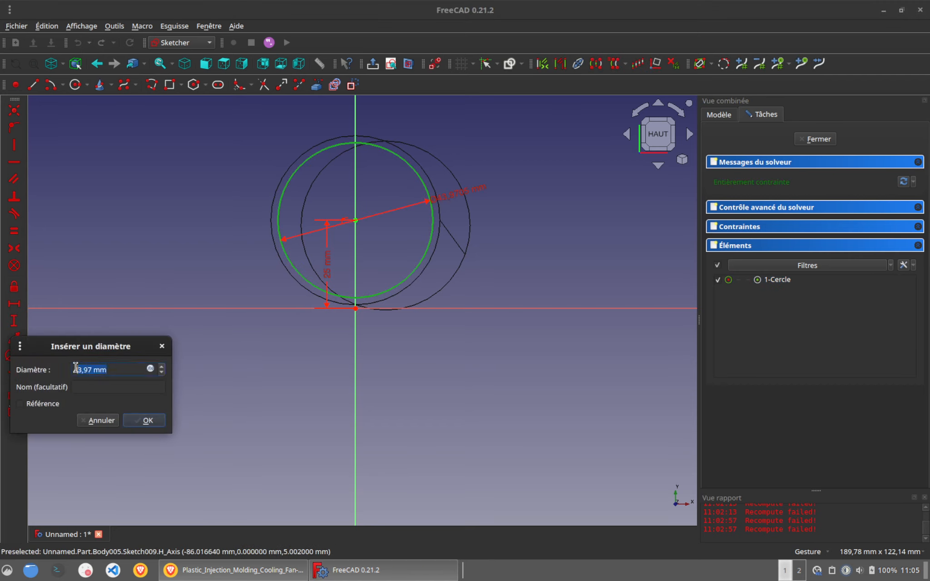
key("Return")
scroll(240, 347, "down", 13)
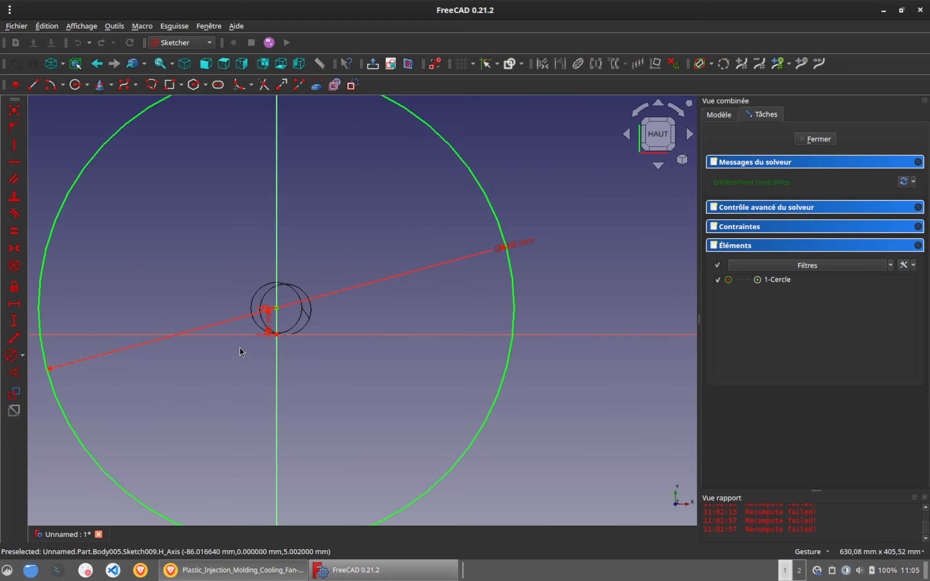
double_click(315, 323)
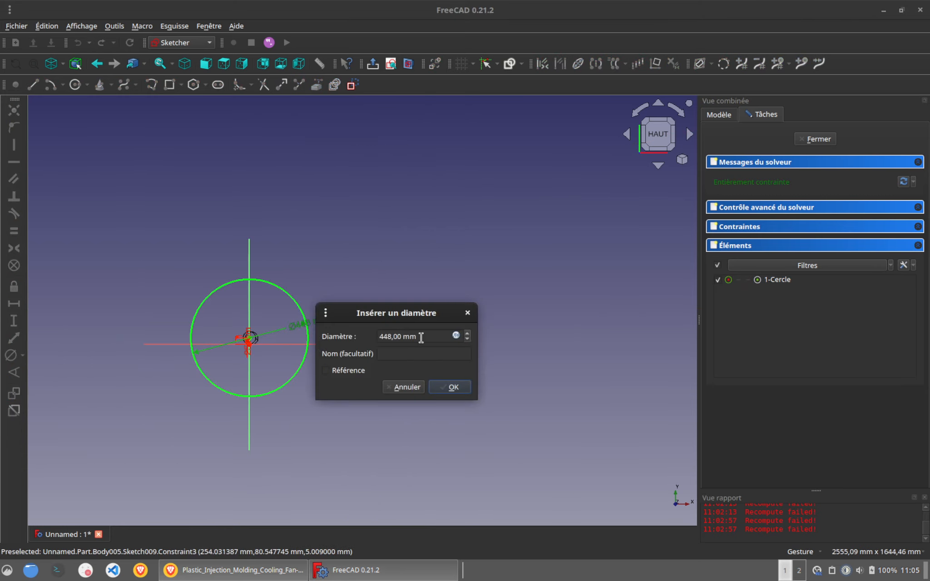
type("48")
key("Return")
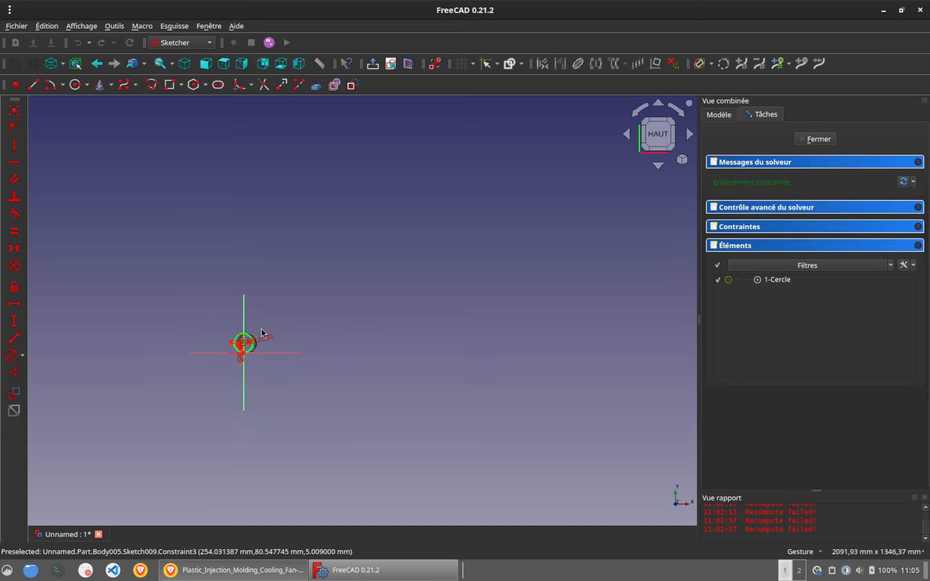
scroll(250, 329, "up", 10)
right_click_drag(461, 142, 473, 129)
right_click_drag(262, 358, 295, 241)
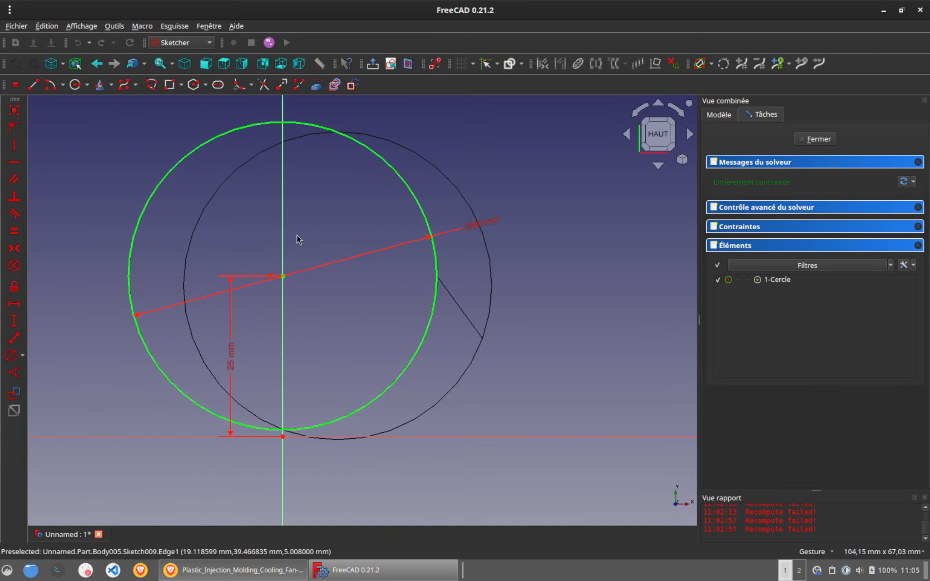
Step: Draw a construction line up from the origin, 25 mm long and angled 20° from the vertical axis
left_click(353, 86)
left_click(33, 84)
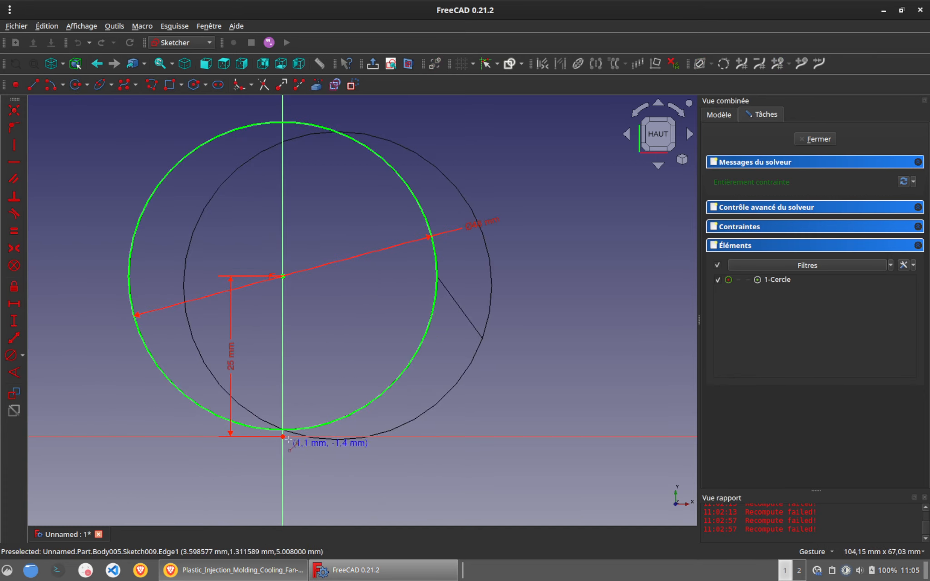
left_click(284, 430)
left_click(337, 334)
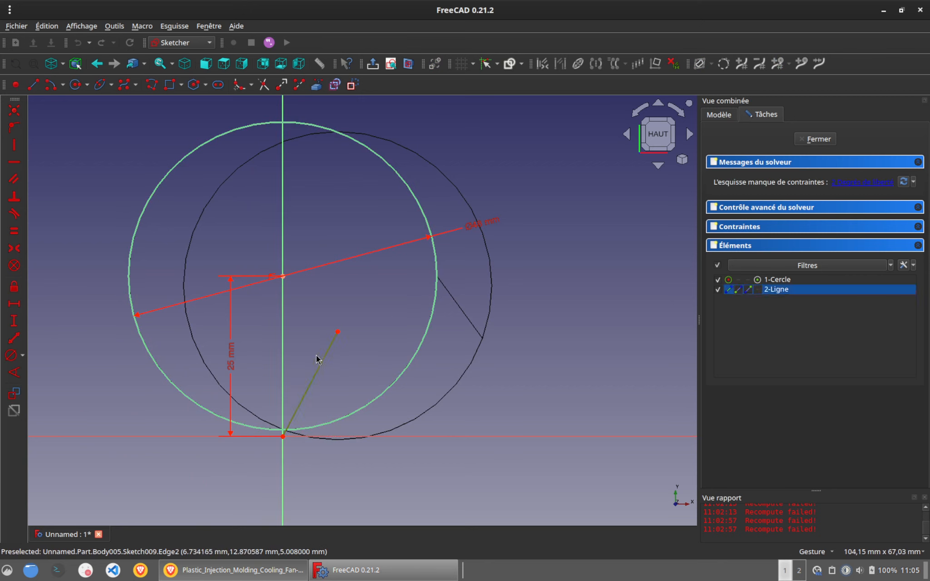
left_click(13, 372)
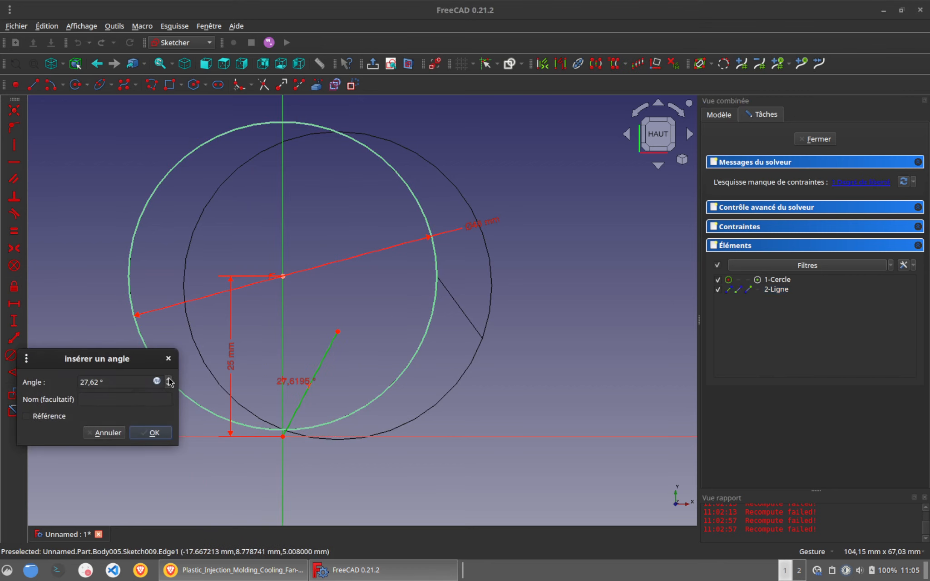
type("20")
key("Return")
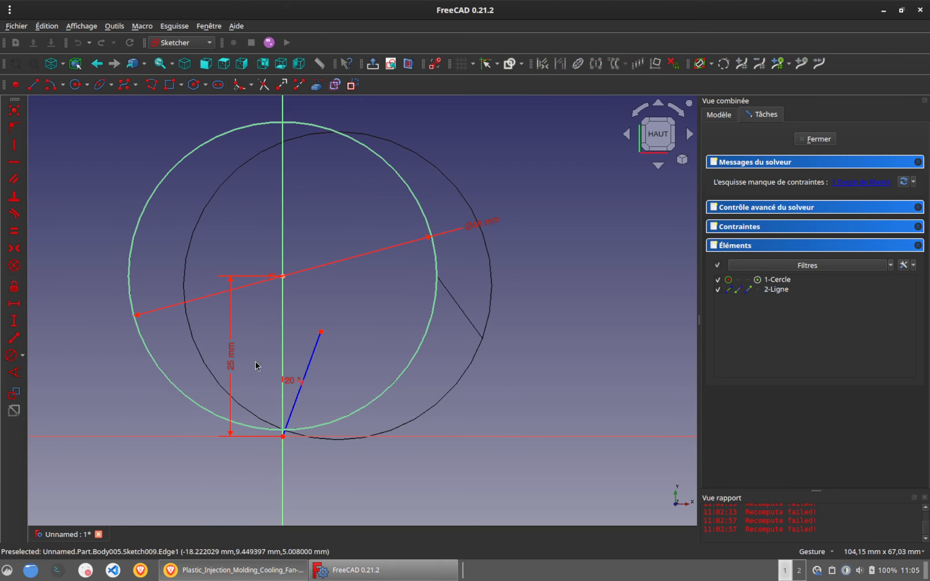
left_click(13, 338)
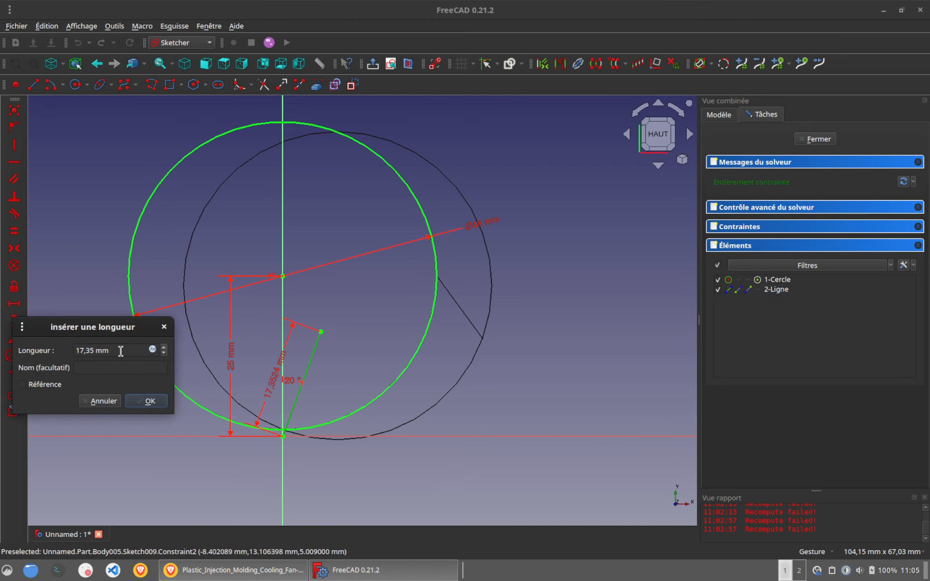
type("25")
key("Return")
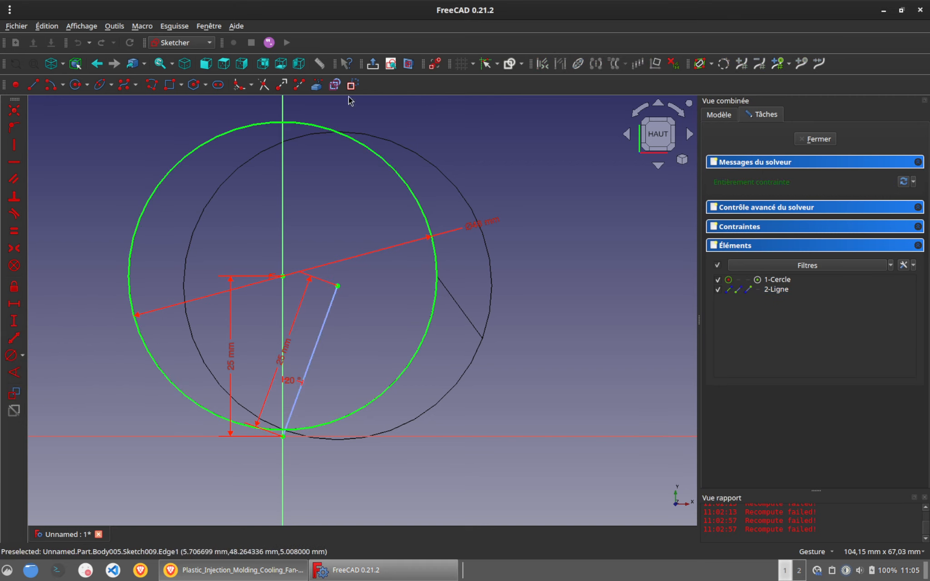
Step: Sketch a second circle centred on the construction line's upper end and make it equal to the 48 mm circle
left_click(76, 85)
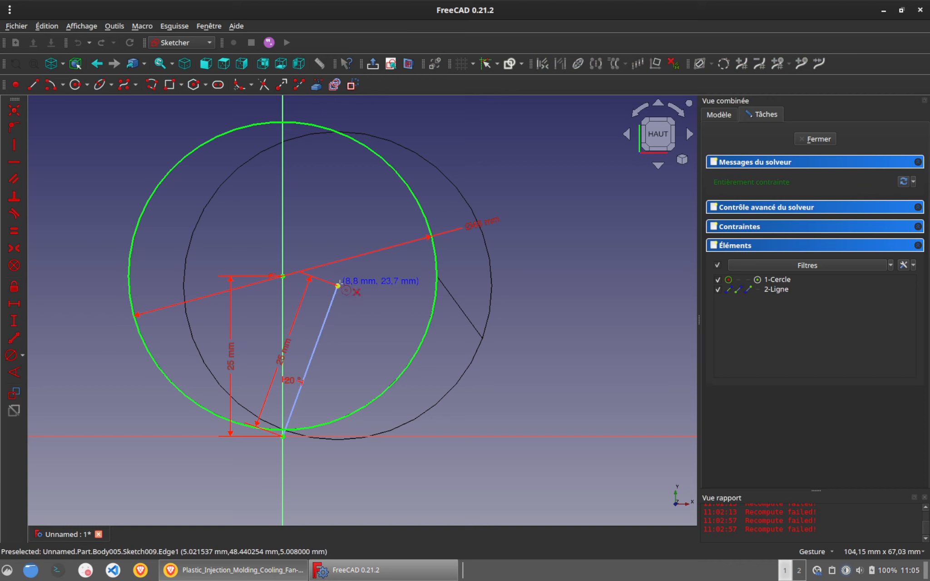
left_click(338, 286)
left_click(459, 375)
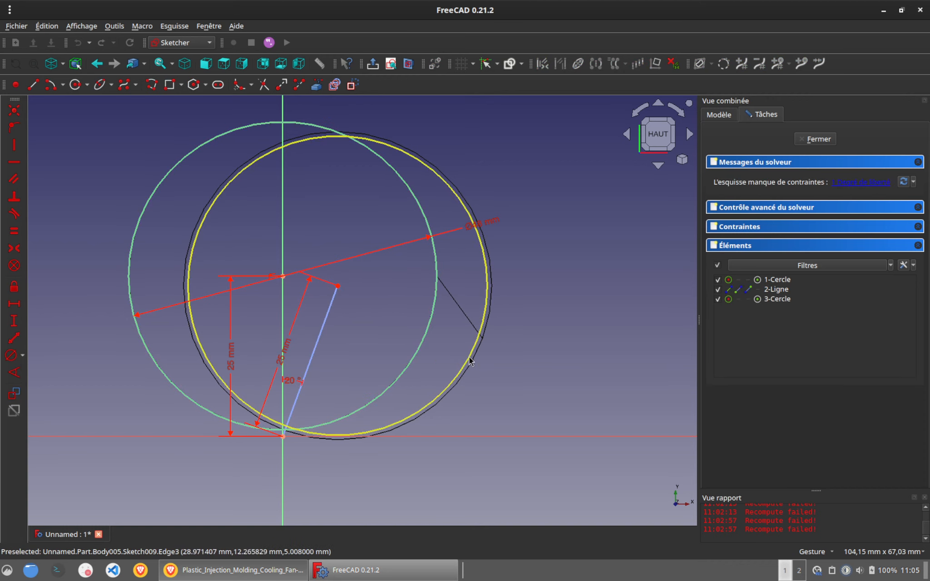
left_click(469, 360)
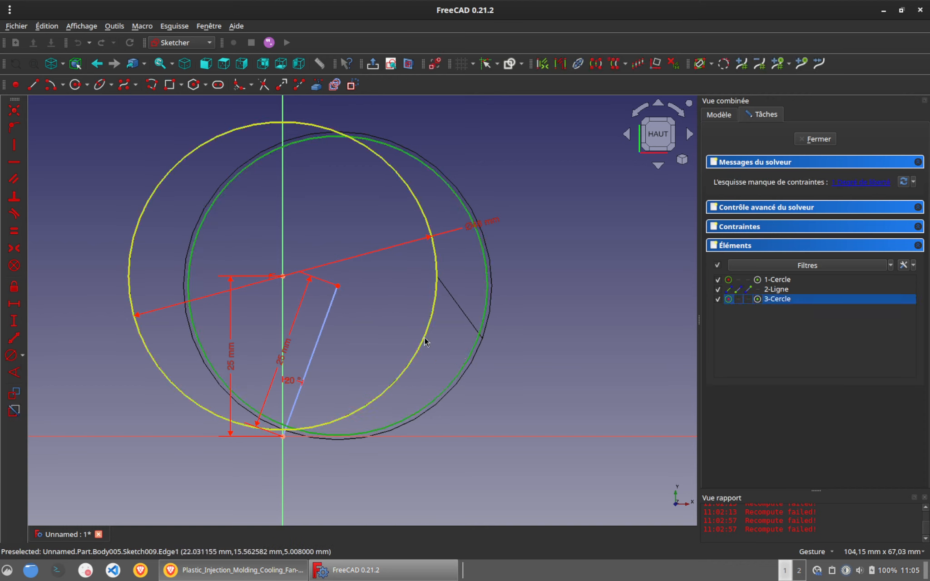
left_click(14, 231)
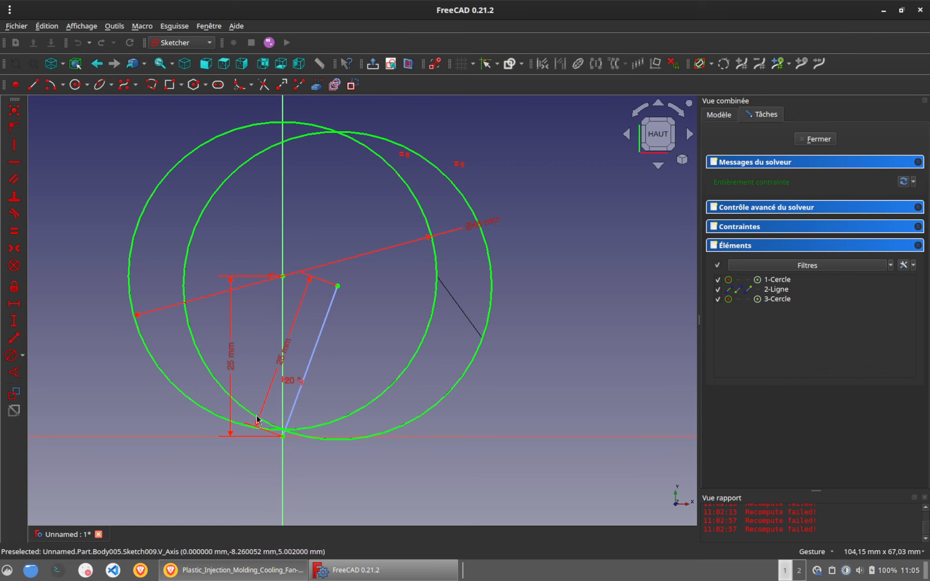
Step: Sketch a circle centred on the positive horizontal axis, passing through the origin, with a diameter of 50 mm
left_click(75, 86)
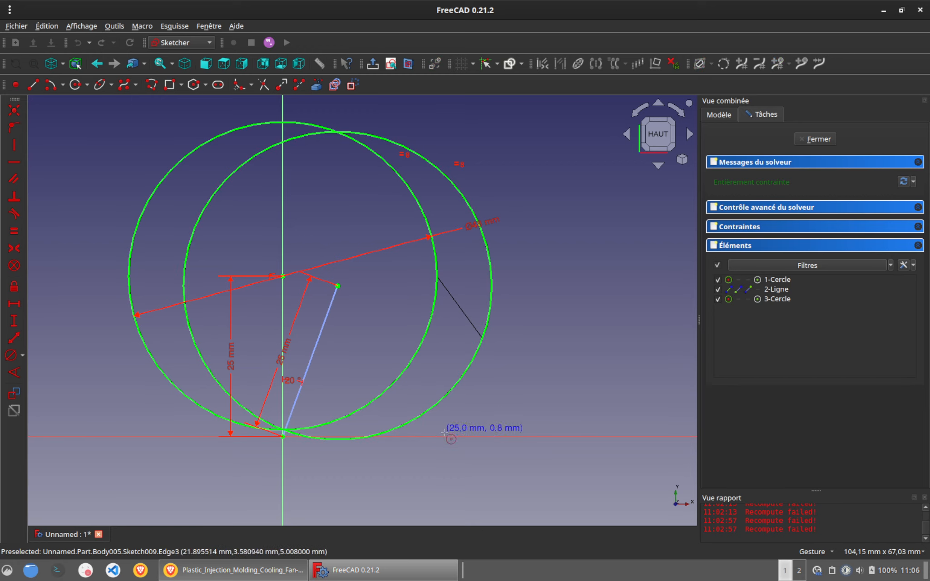
left_click(445, 436)
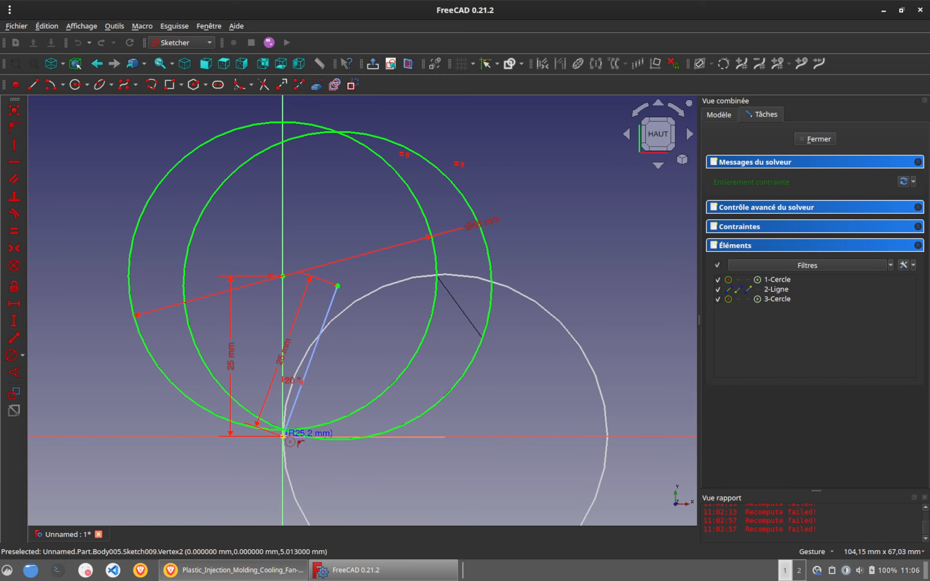
left_click(283, 437)
left_click(595, 375)
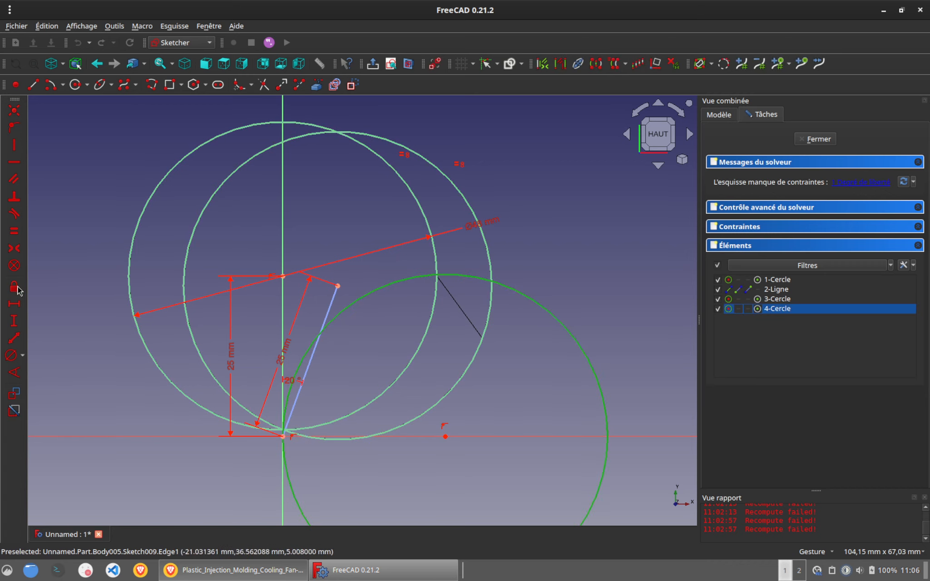
left_click(11, 355)
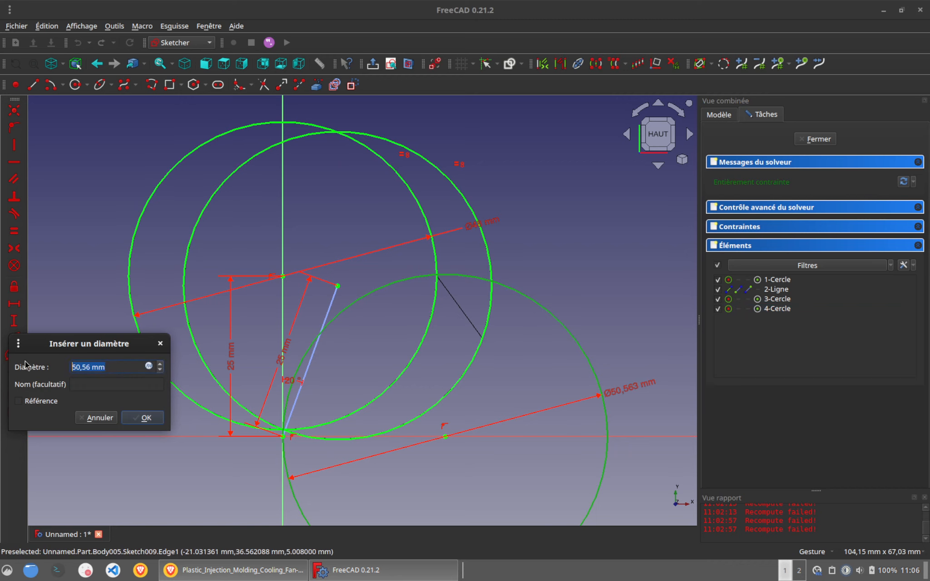
type("50")
key("Return")
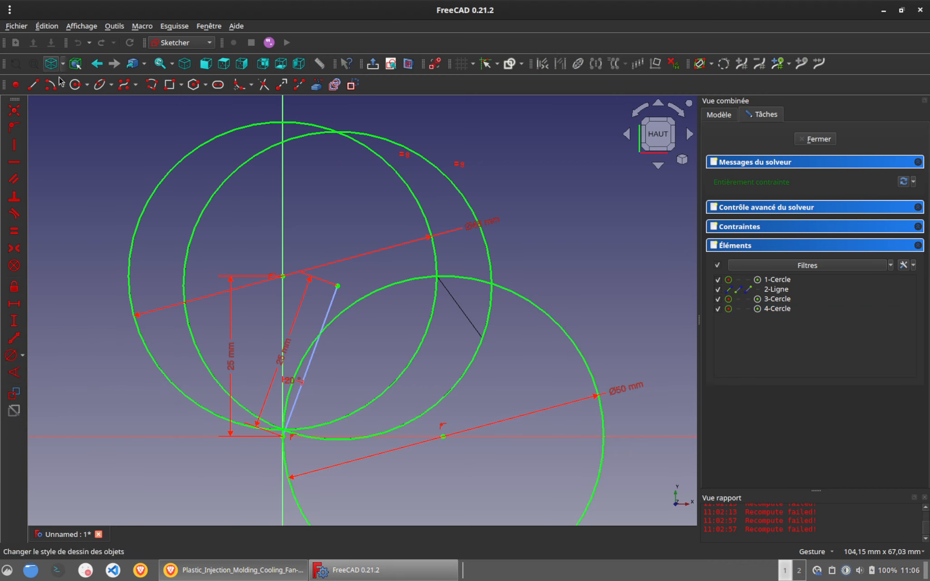
Step: Sketch a circle centred on the origin and set its diameter to 20 mm
left_click(78, 90)
scroll(282, 430, "up", 5)
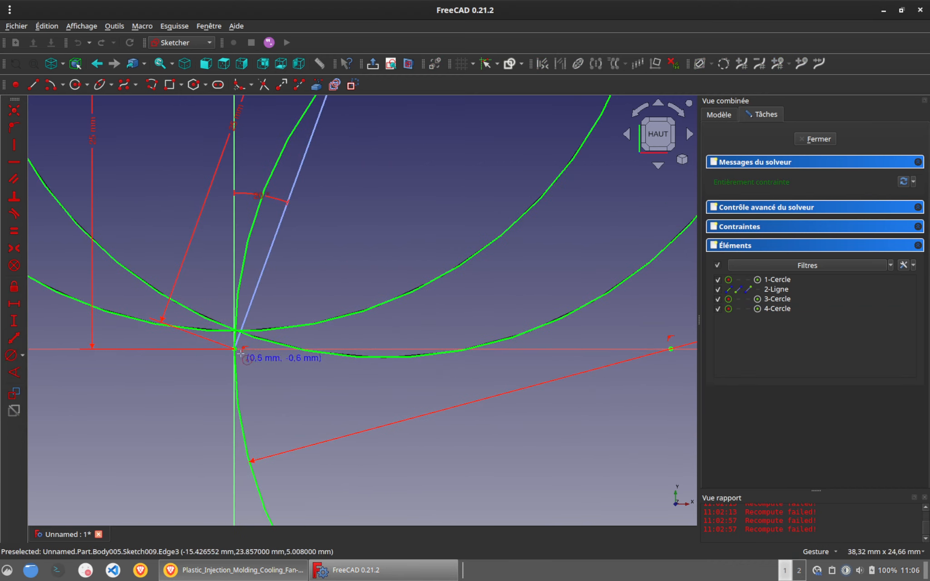
left_click(235, 349)
left_click(290, 380)
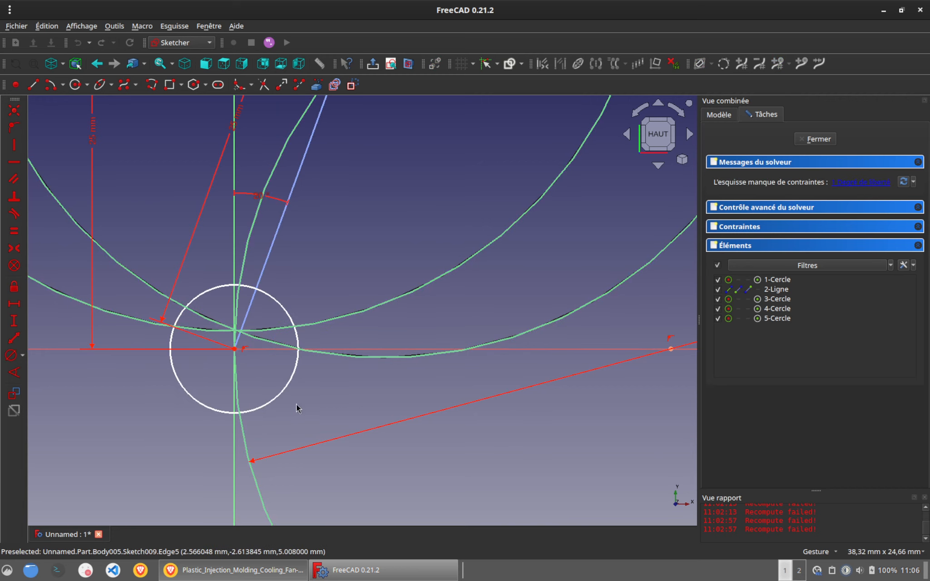
left_click(171, 363)
left_click(10, 355)
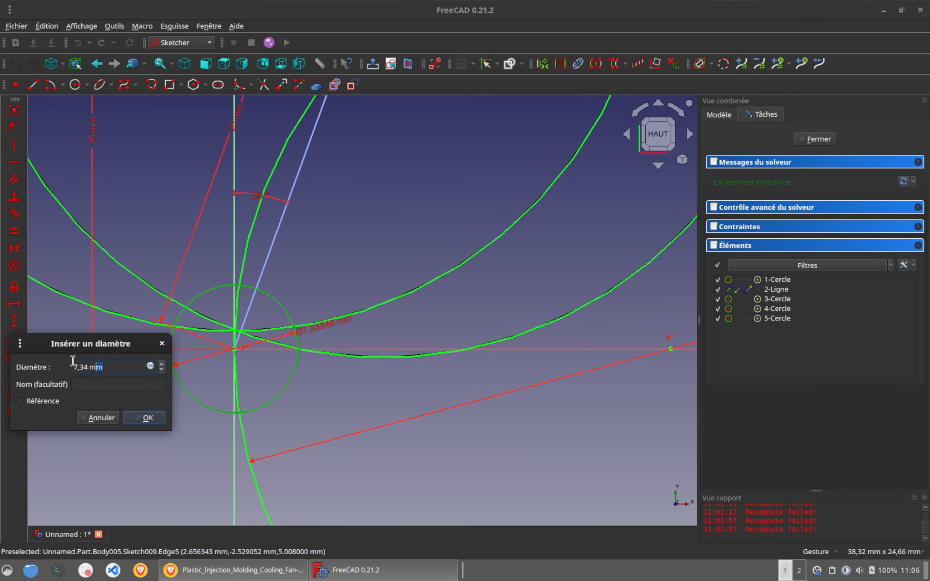
type("20")
key("Return")
scroll(318, 284, "down", 6)
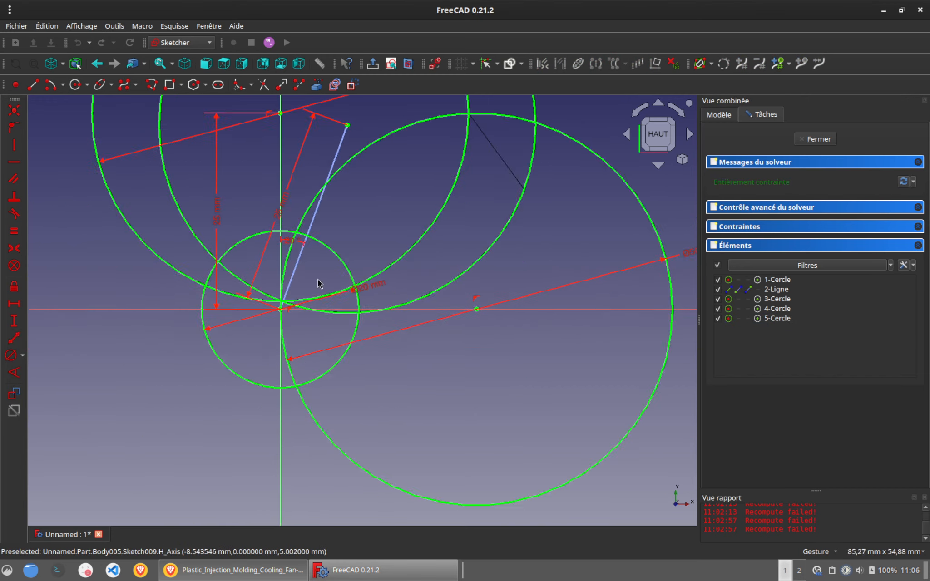
right_click_drag(357, 238, 300, 304)
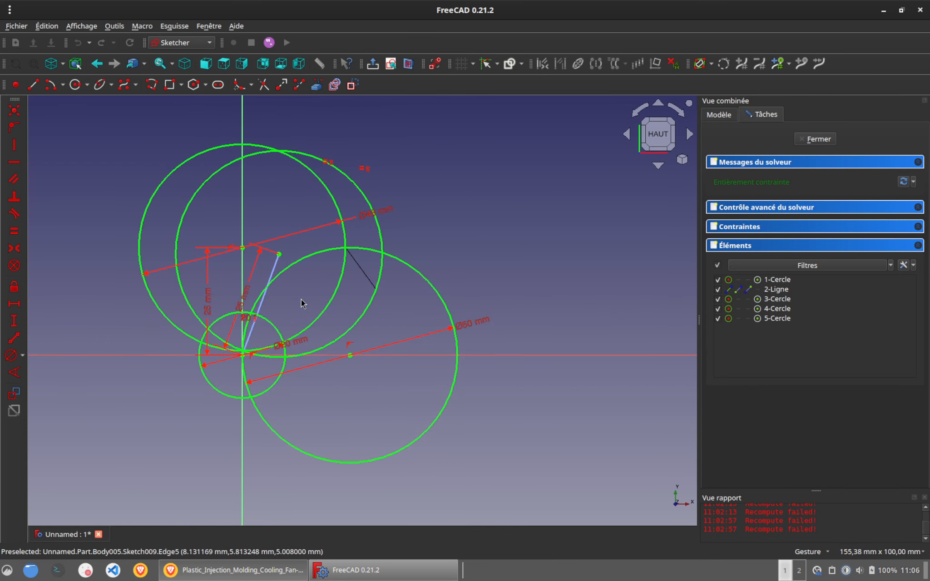
Step: Trim away the outer left arcs of both 48 mm circles, from their upper intersection to the 20 mm circle
left_click(264, 85)
left_click(196, 157)
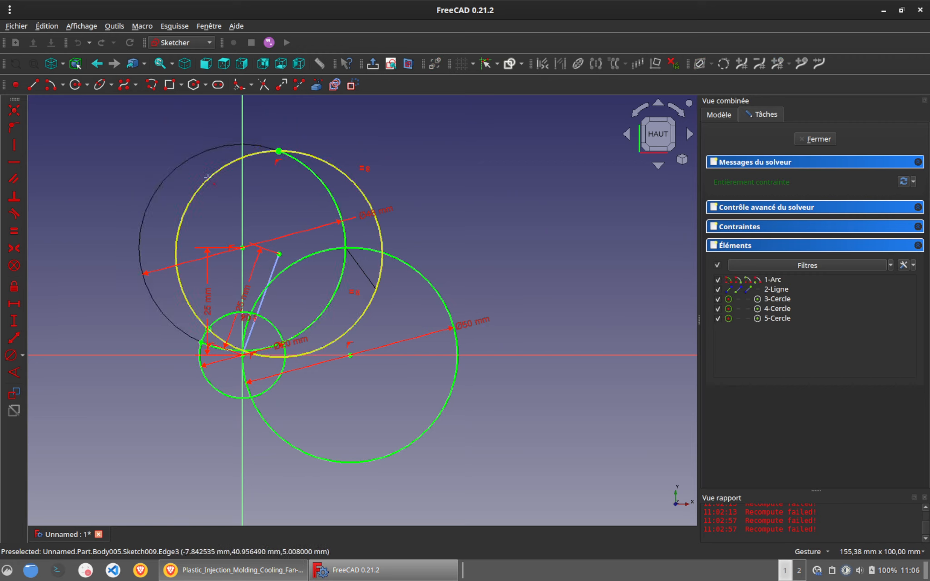
left_click(207, 177)
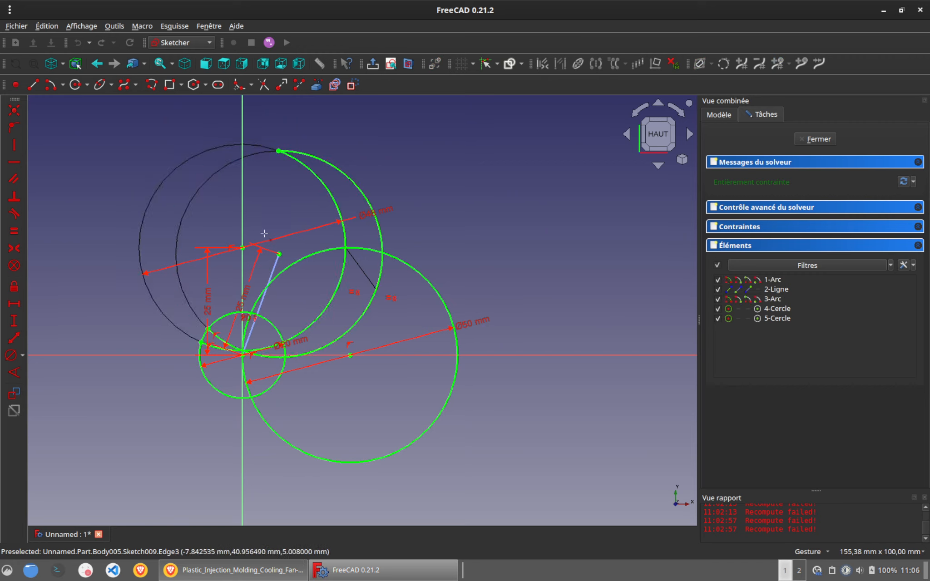
Step: Lock the upper intersection point of the two arcs and move both resulting dimensions clear of the profile
left_click(279, 151)
left_click(14, 287)
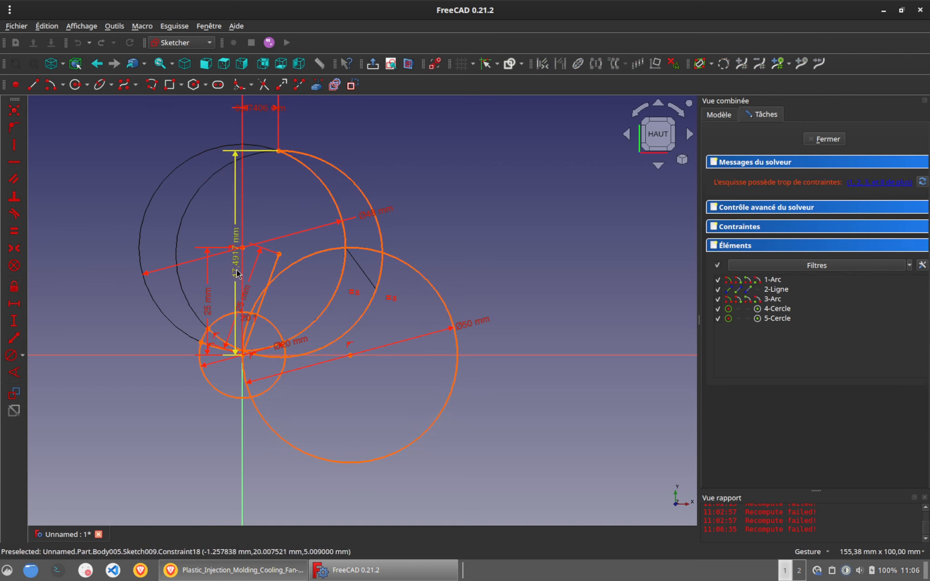
left_click_drag(236, 273, 46, 268)
left_click_drag(257, 107, 345, 107)
Step: Trim both 48 mm arcs below the 50 mm circle and remove the circle's short segment between the two arcs
left_click(282, 84)
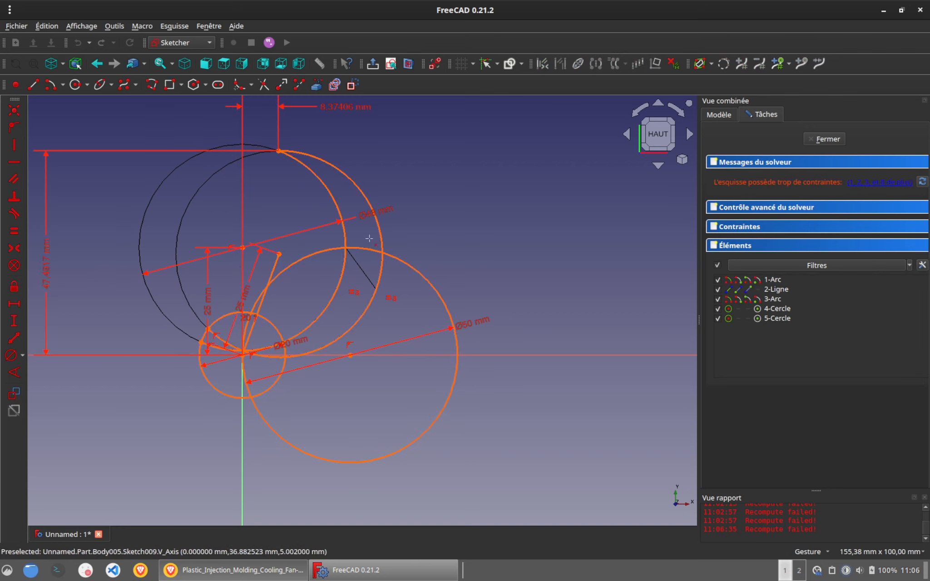
scroll(333, 305, "up", 1)
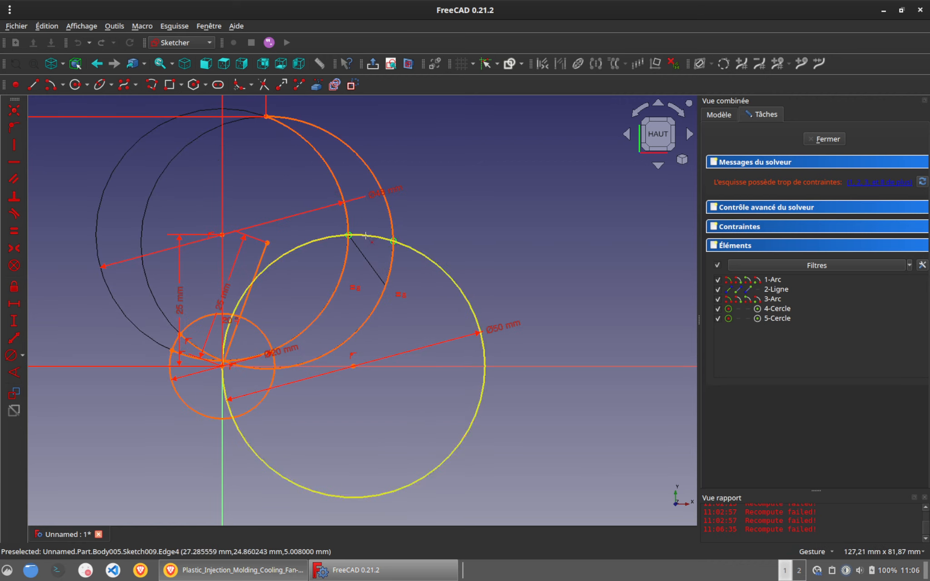
left_click(390, 287)
left_click(366, 236)
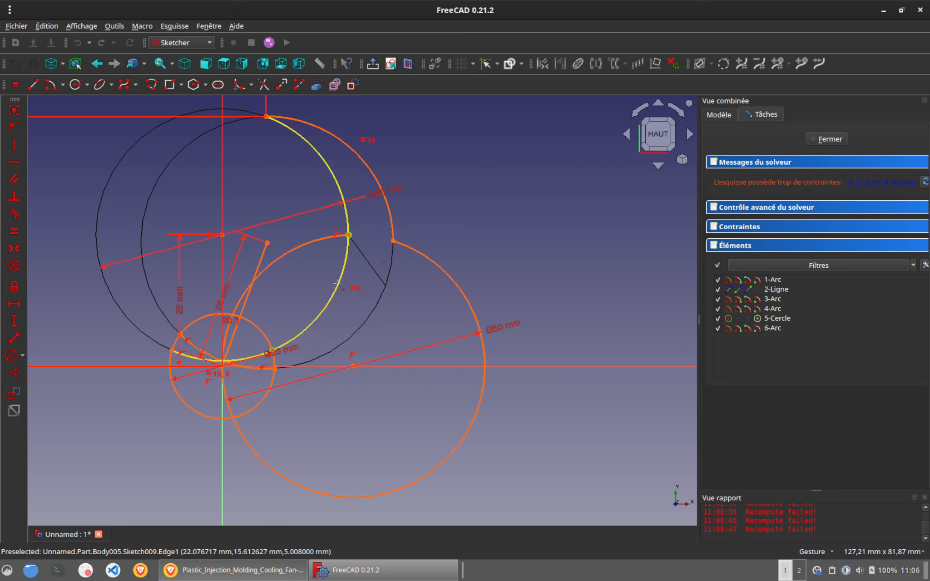
left_click(341, 279)
scroll(269, 347, "up", 3)
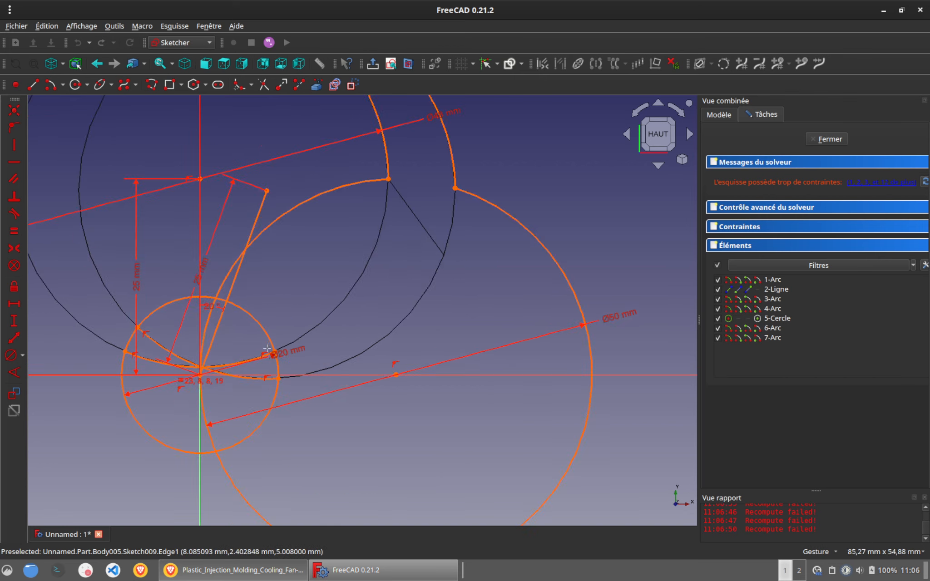
Step: Trim away the right side of the 20 mm circle inside the 50 mm circle
left_click(262, 322)
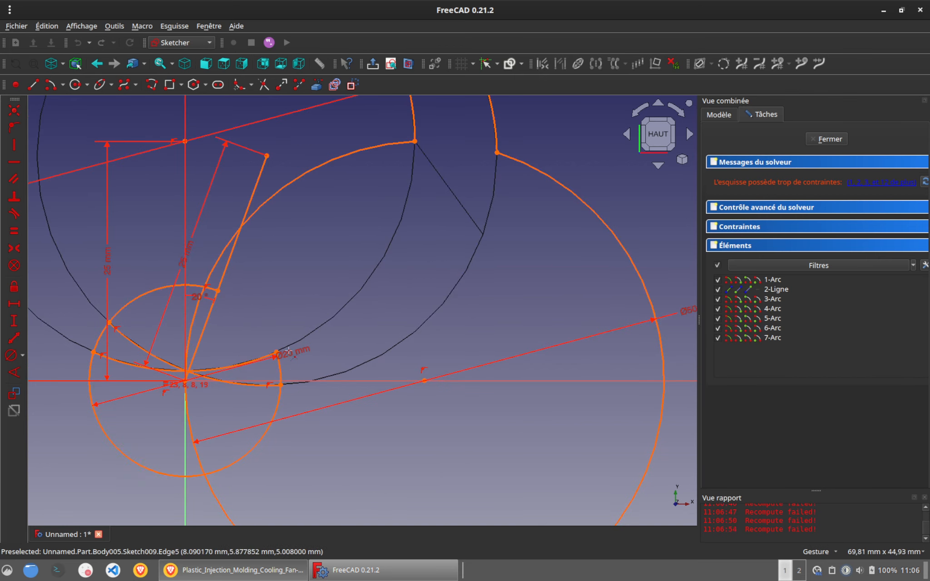
left_click(268, 429)
left_click(280, 371)
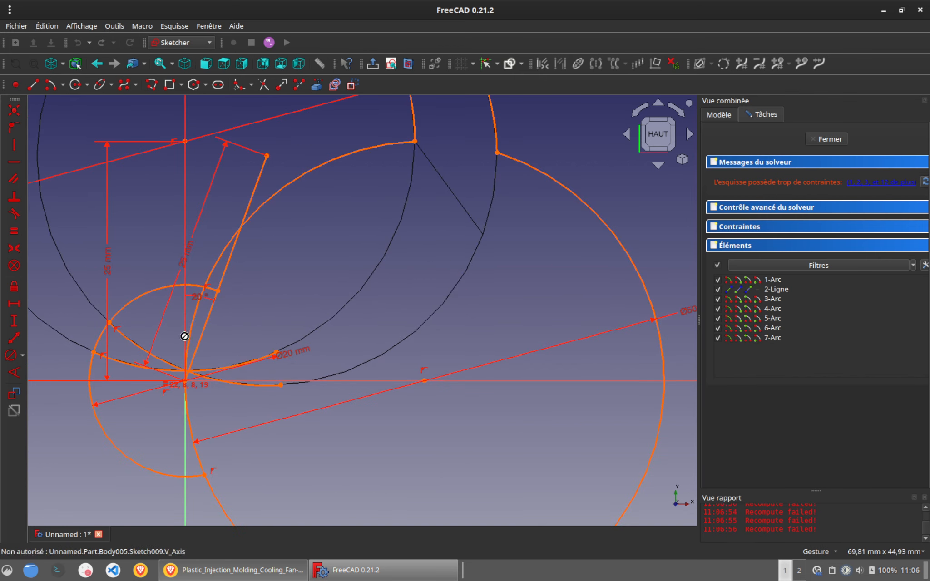
Step: Trim the parts of the 50 mm circle and the leftover 48 mm arcs lying inside the 20 mm circle
scroll(186, 337, "up", 4)
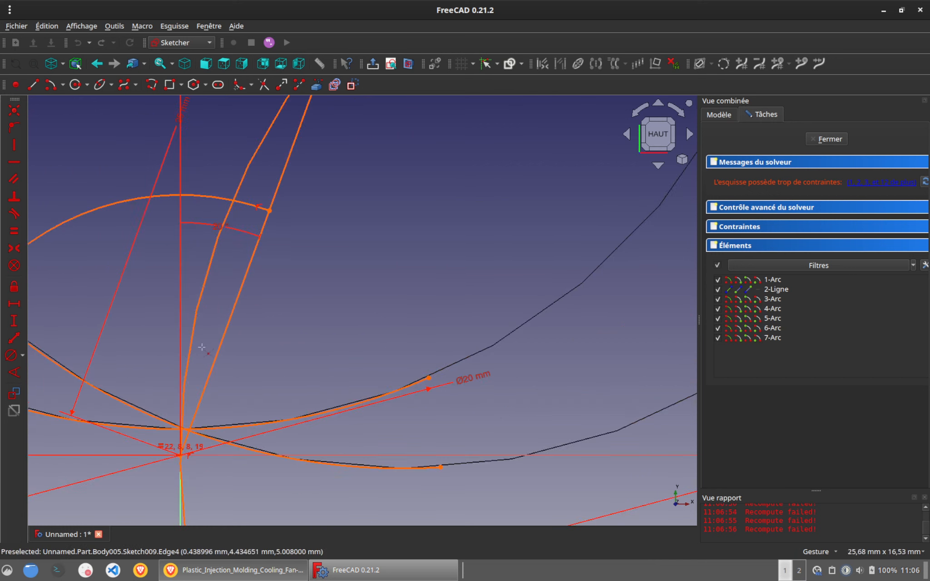
left_click(199, 314)
left_click(279, 421)
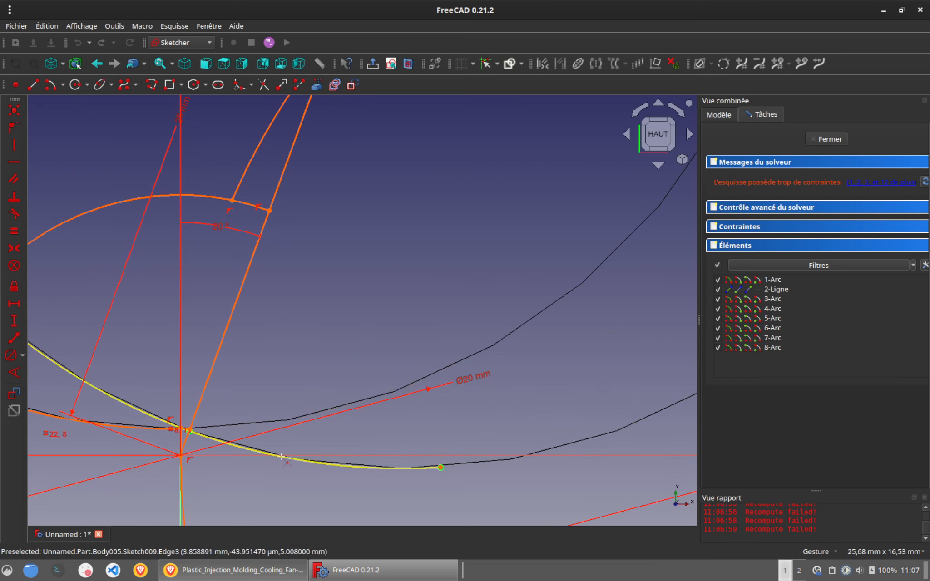
scroll(286, 424, "down", 5)
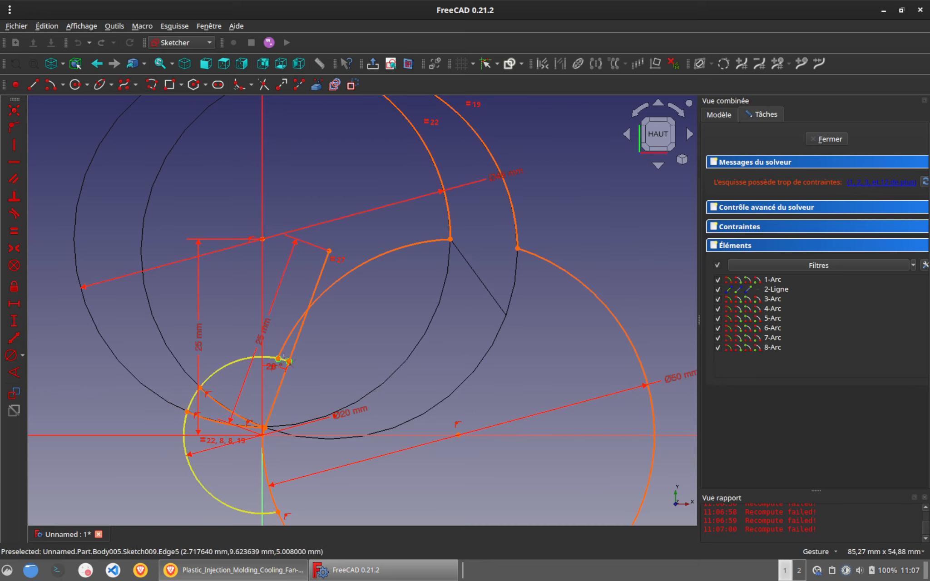
scroll(269, 432, "up", 5)
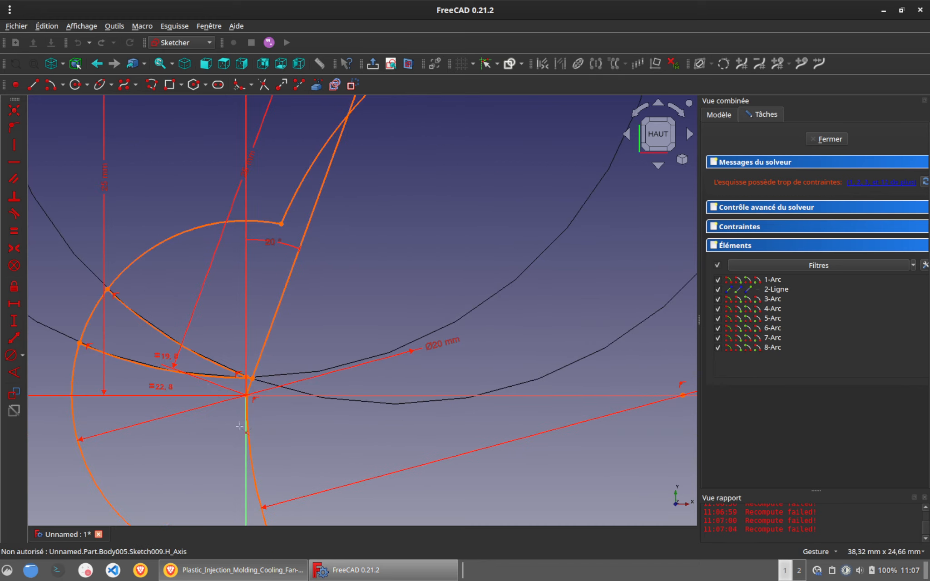
left_click(157, 368)
left_click(169, 337)
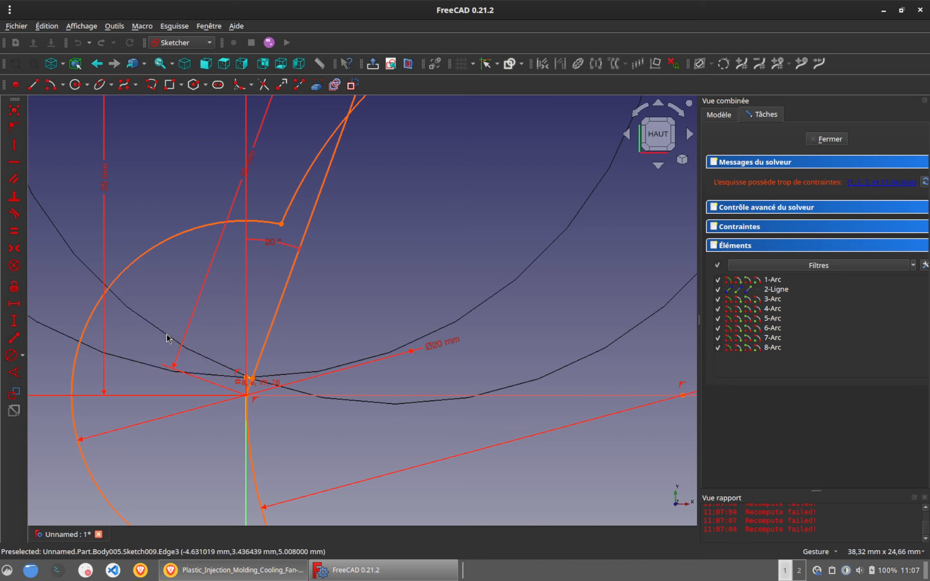
Step: Trim the tiny leftover arc pieces just above the origin, beside the construction line
scroll(250, 383, "up", 6)
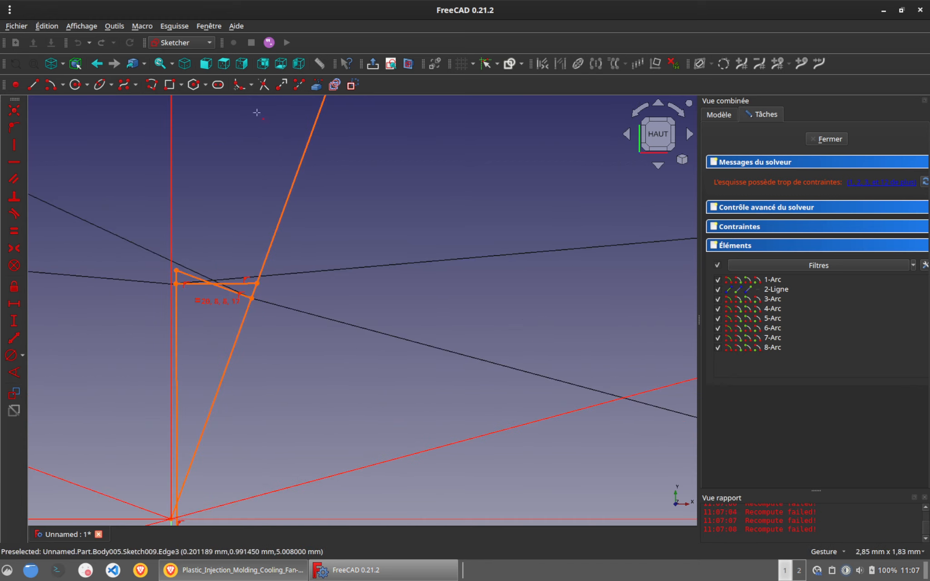
left_click(196, 275)
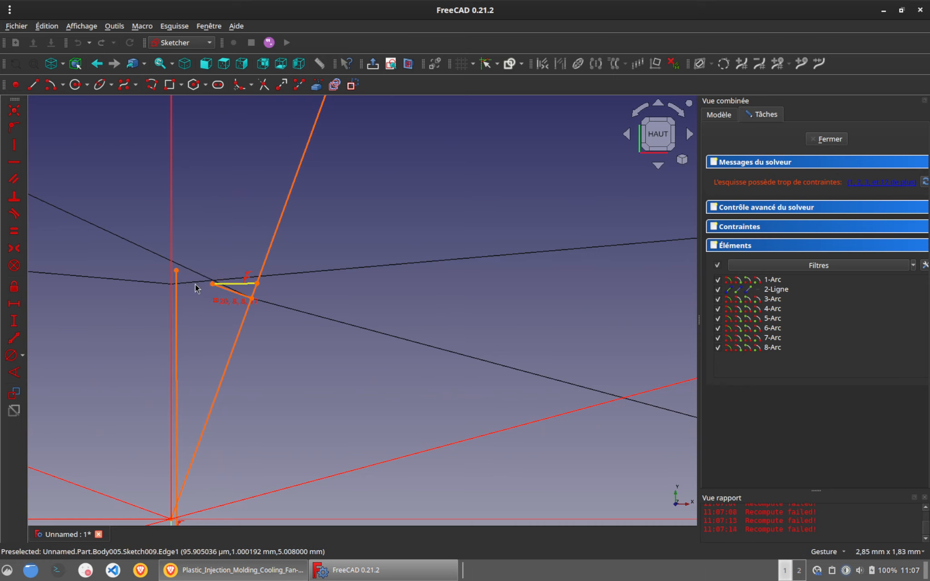
left_click(176, 314)
left_click(239, 284)
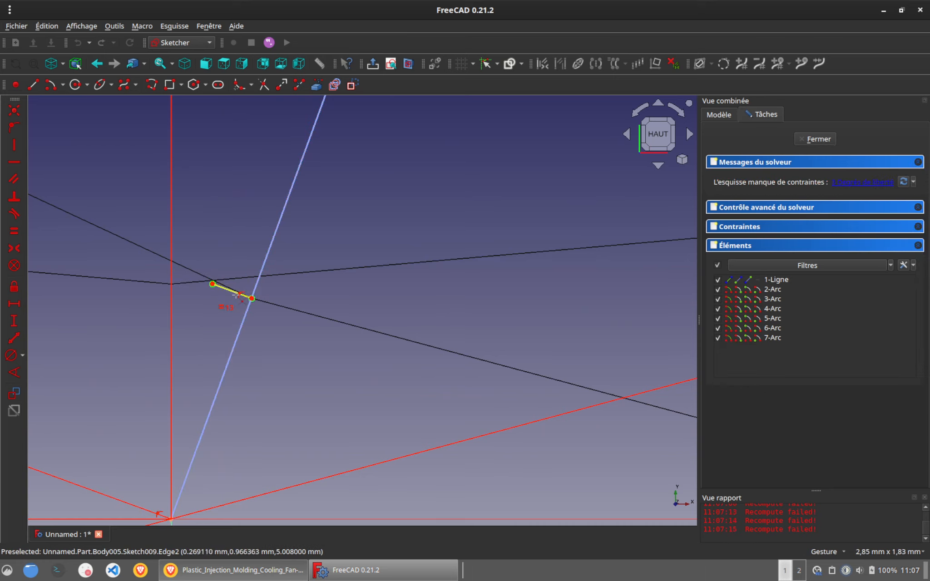
left_click(236, 292)
scroll(233, 414, "down", 10)
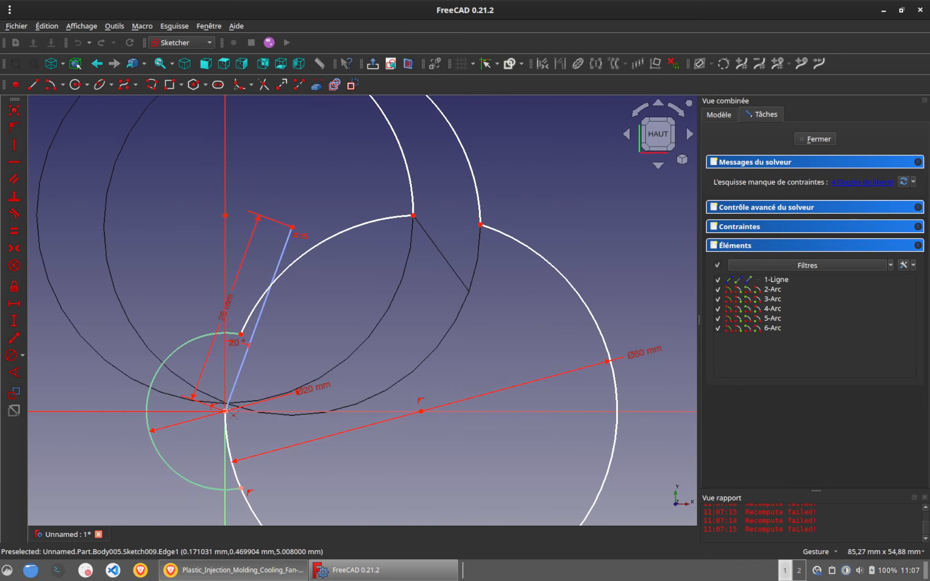
Step: Examine the trimmed profile for gaps and leftovers, especially where the 20 mm arc meets the 50 mm arc
scroll(357, 355, "down", 3)
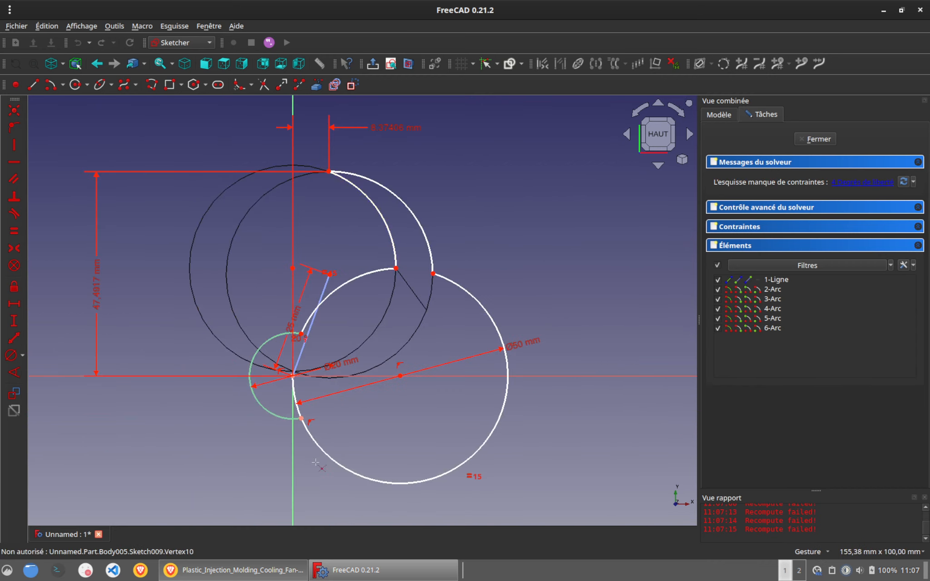
scroll(318, 464, "up", 8)
scroll(234, 208, "up", 2)
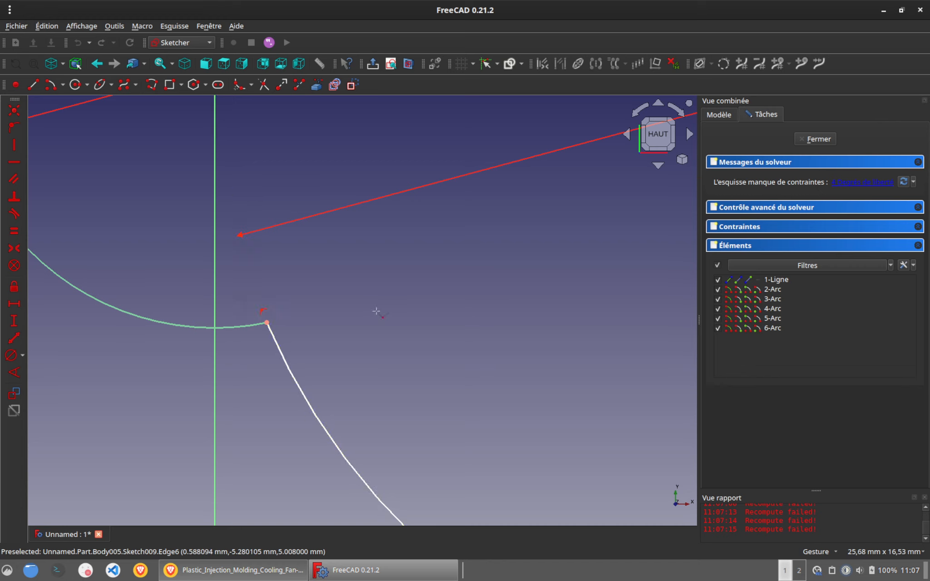
scroll(373, 312, "down", 3)
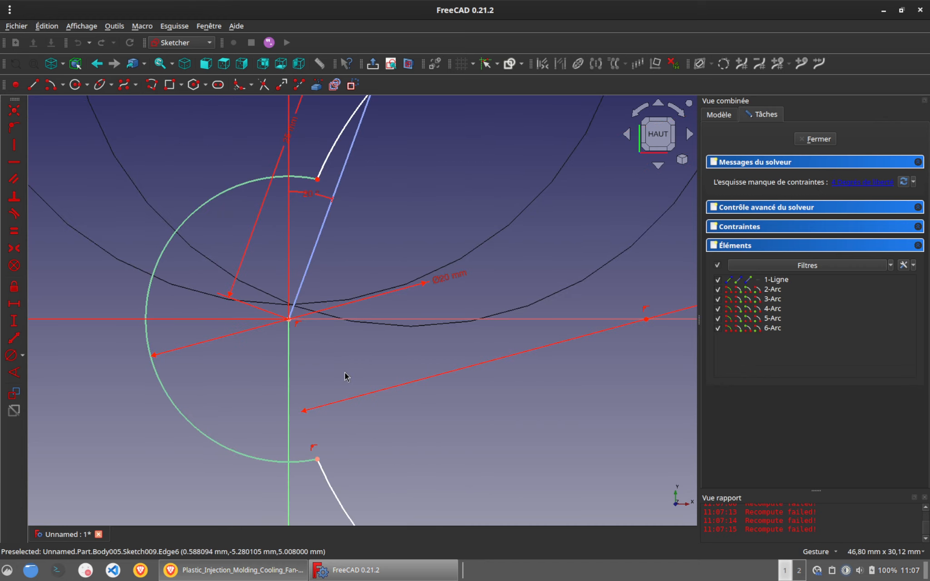
scroll(420, 233, "down", 7)
scroll(429, 213, "up", 3)
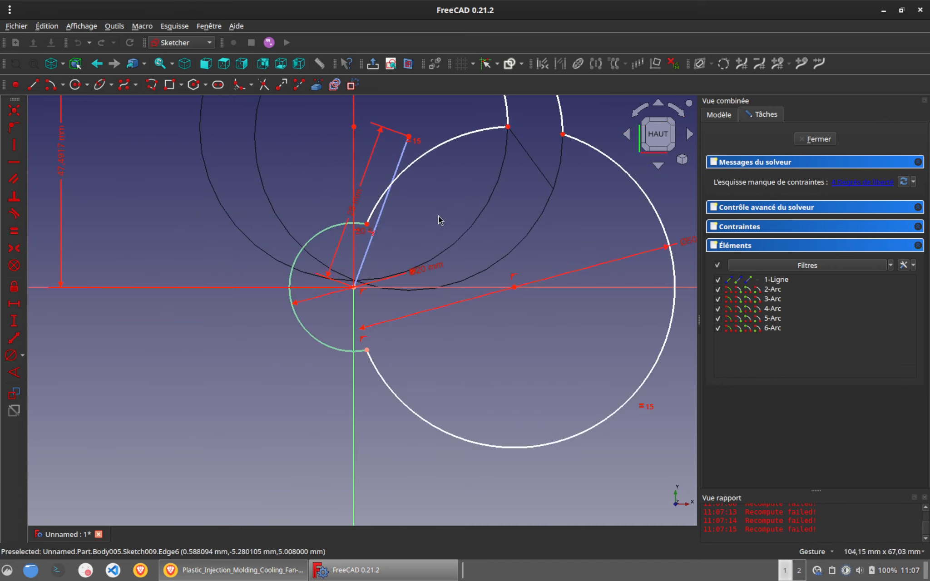
mouse_move(438, 217)
right_mouse_down()
mouse_move(286, 277)
mouse_move(255, 325)
right_mouse_up()
scroll(260, 314, "down", 1)
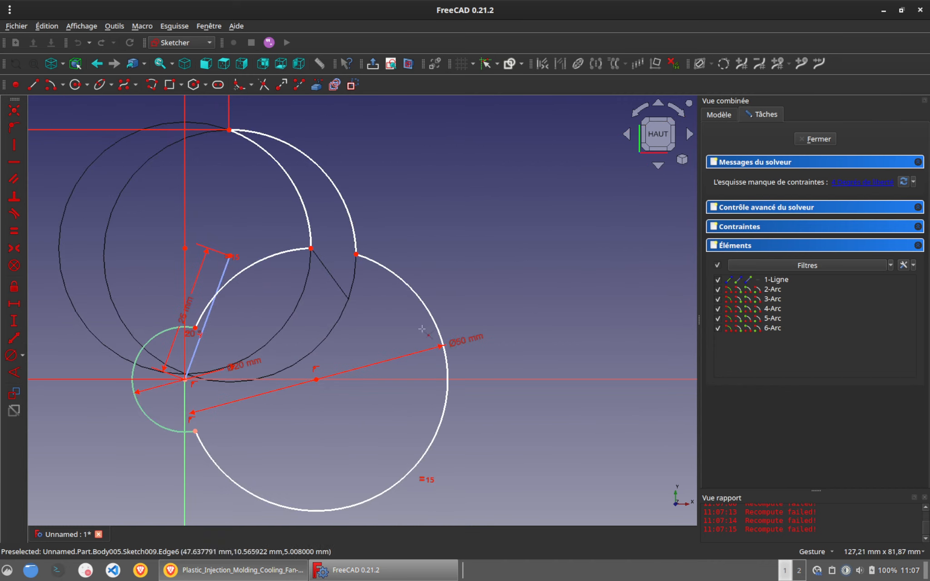
Step: Close the sketch and restore the normal As is (Comme actuellement) display style of the model
left_click(816, 139)
mouse_move(392, 405)
left_mouse_down()
mouse_move(415, 367)
mouse_move(407, 345)
mouse_move(389, 386)
left_mouse_up()
left_click(63, 63)
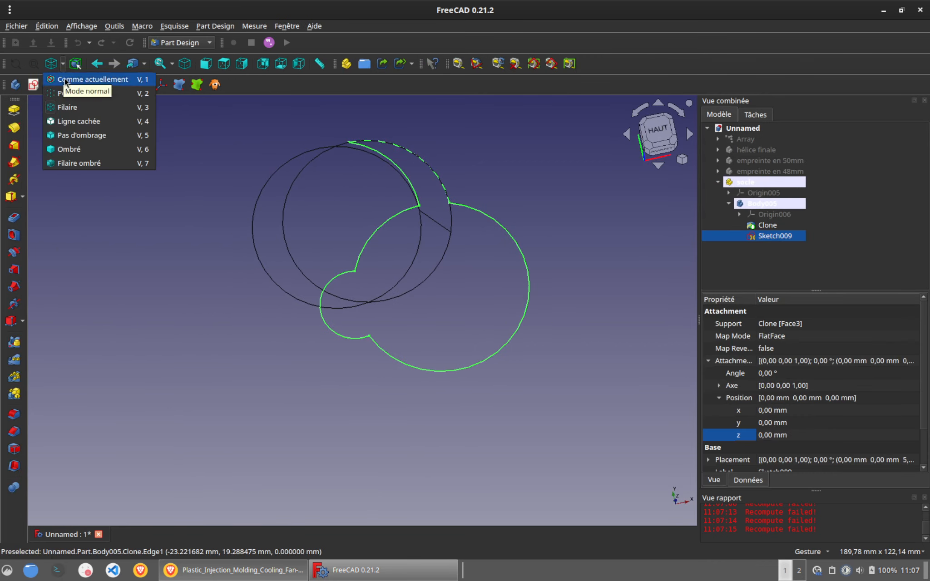
left_click(75, 79)
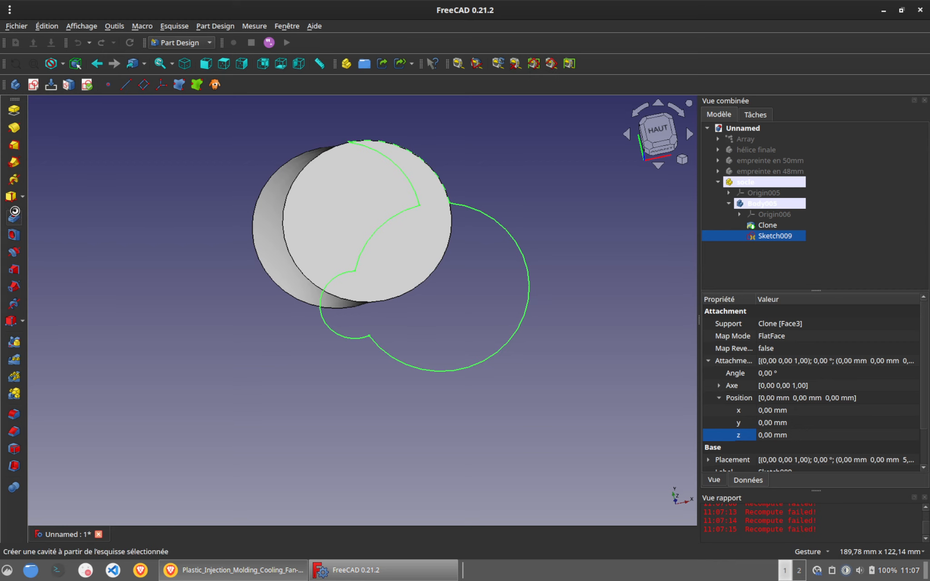
Step: Cut the cloned imprint with a through-all (À travers tout) pocket from the blade profile sketch
left_click(14, 217)
left_click(834, 183)
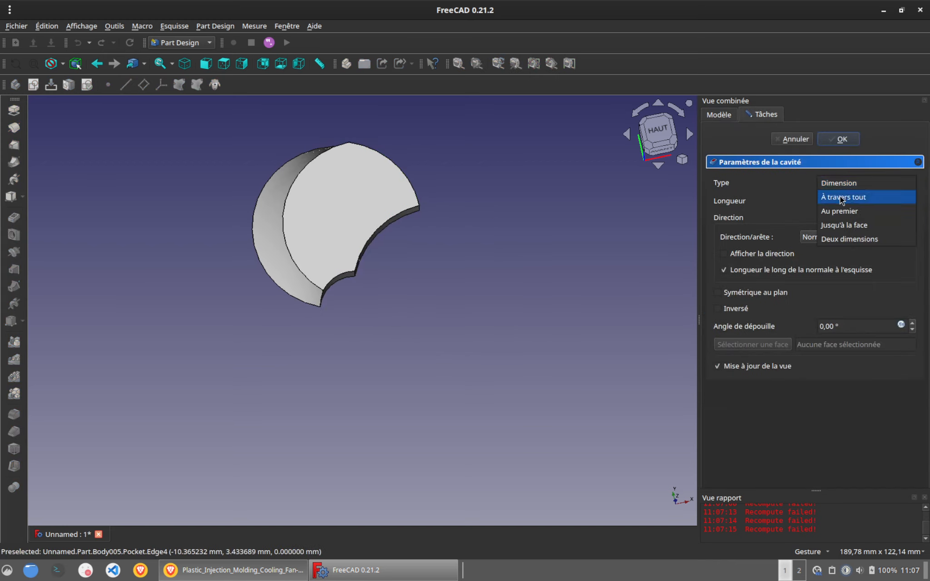
left_click(795, 198)
left_click_drag(379, 182, 390, 263)
left_click(842, 139)
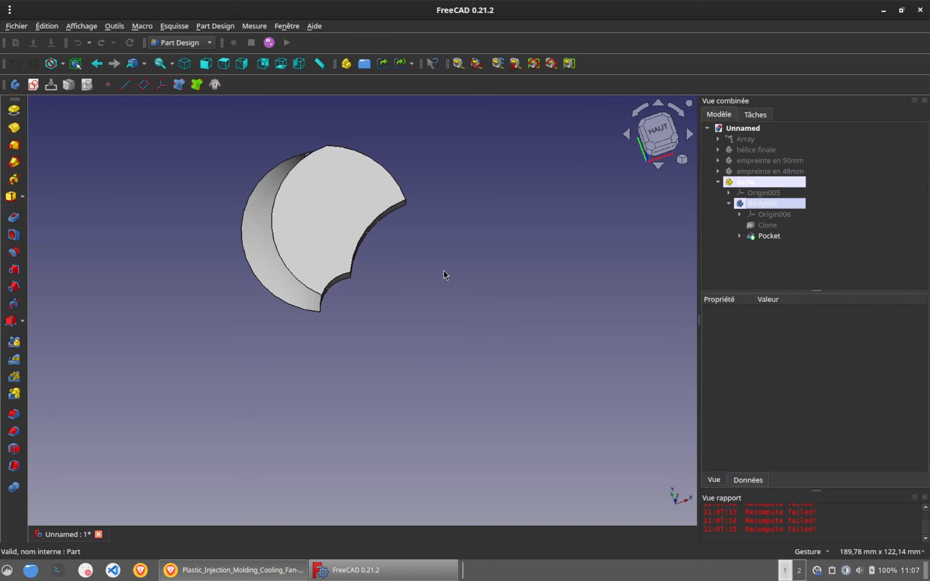
Step: Make the hélice finale body visible together with the pocketed body, seen from above
key("2")
left_click(766, 149)
key("space")
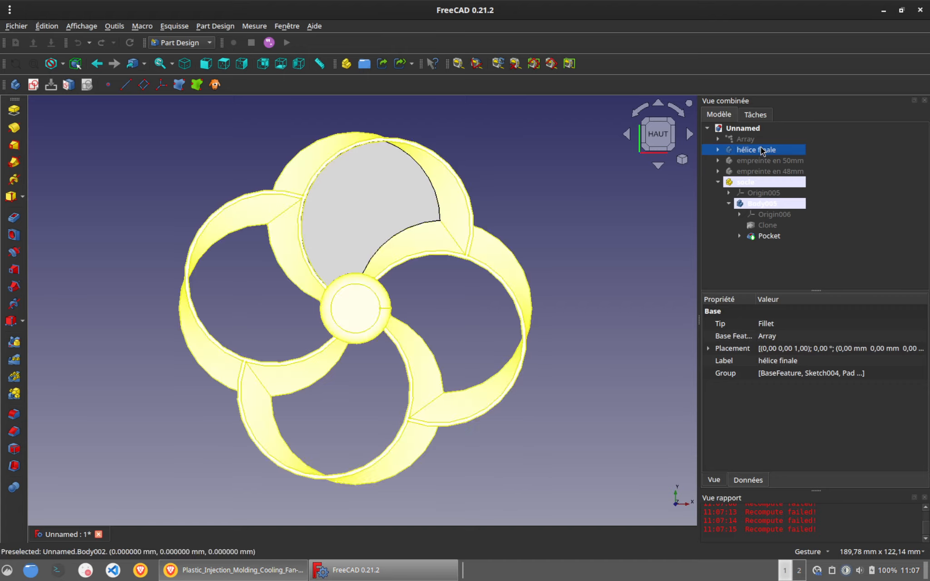
Step: Compare the pocketed body with hélice finale from several angles, toggling the propeller's visibility
left_click_drag(526, 190, 323, 248)
left_click_drag(172, 424, 544, 232)
key("2")
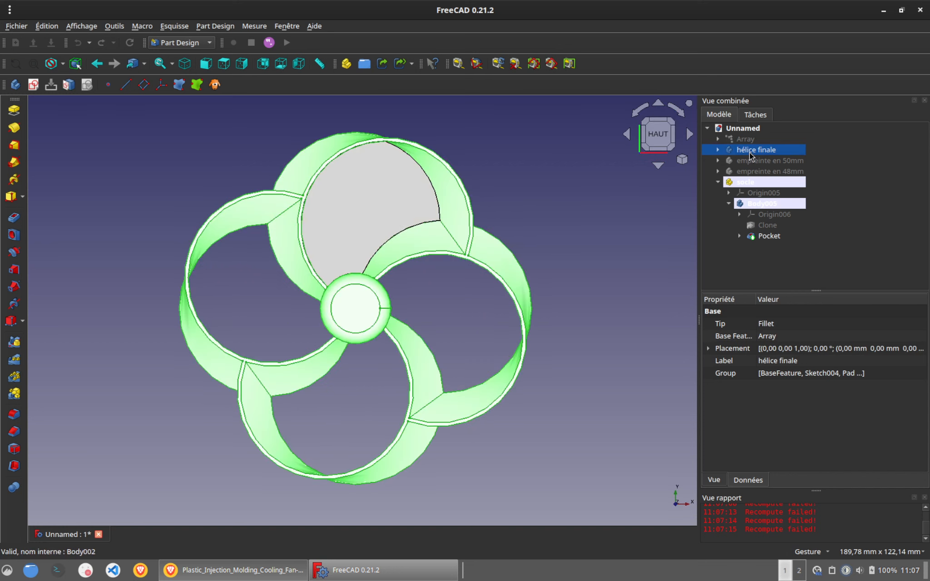
key("space")
key("space")
key("space")
key("space")
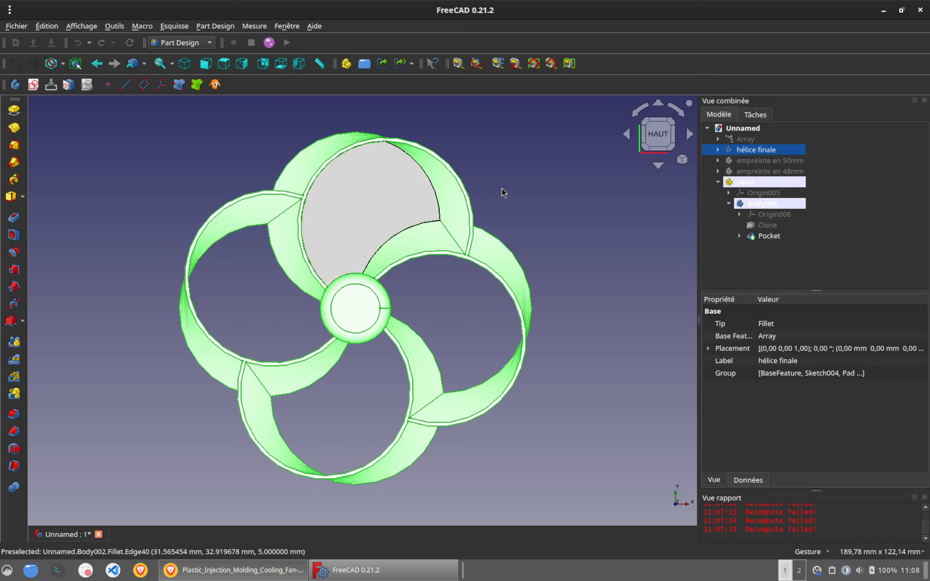
Step: Examine how the pocketed body fits inside the propeller's blade and hub from below, the side and above
left_click_drag(574, 201, 373, 207)
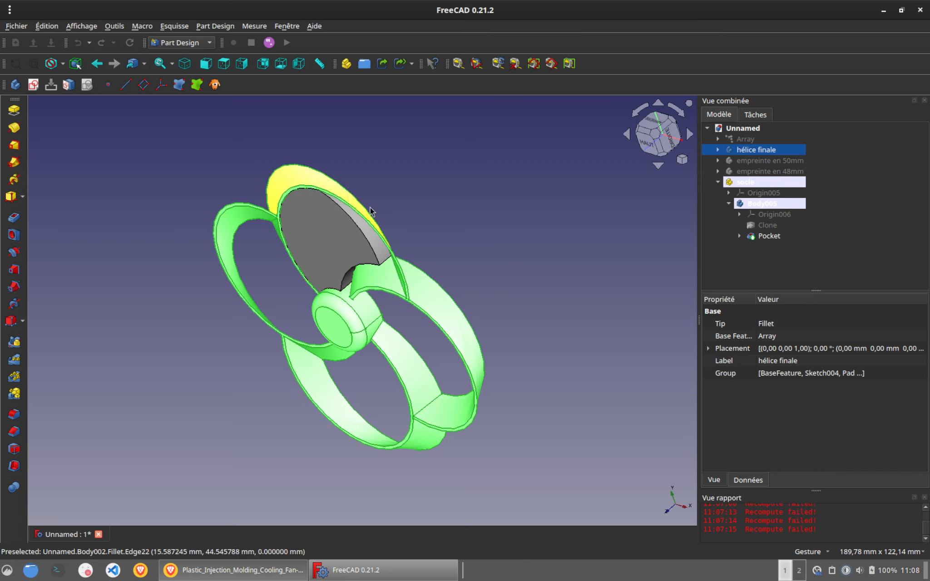
left_click_drag(517, 195, 391, 271)
left_click_drag(214, 332, 379, 281)
left_click_drag(540, 208, 568, 225)
left_click_drag(447, 320, 523, 320)
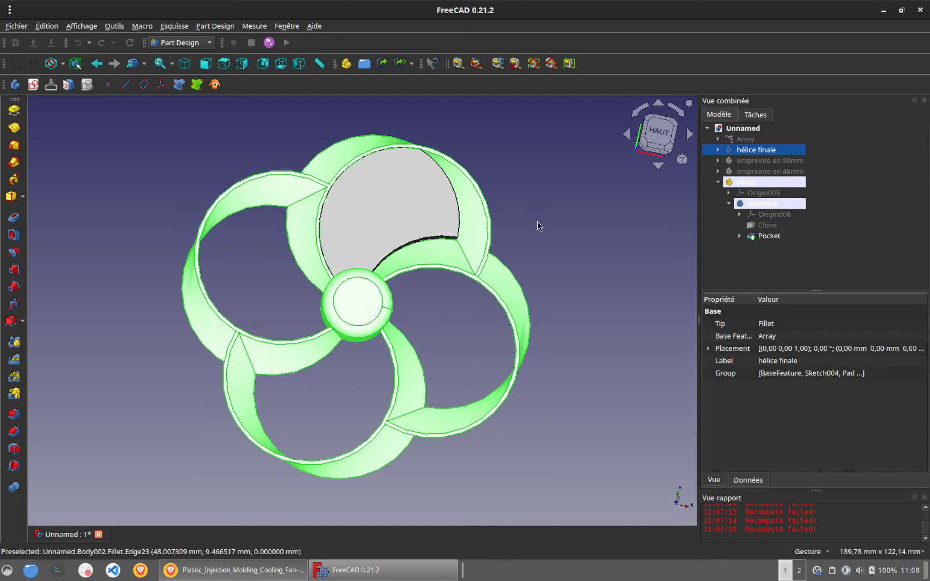
left_click_drag(538, 225, 475, 307)
left_click(576, 190)
key("2")
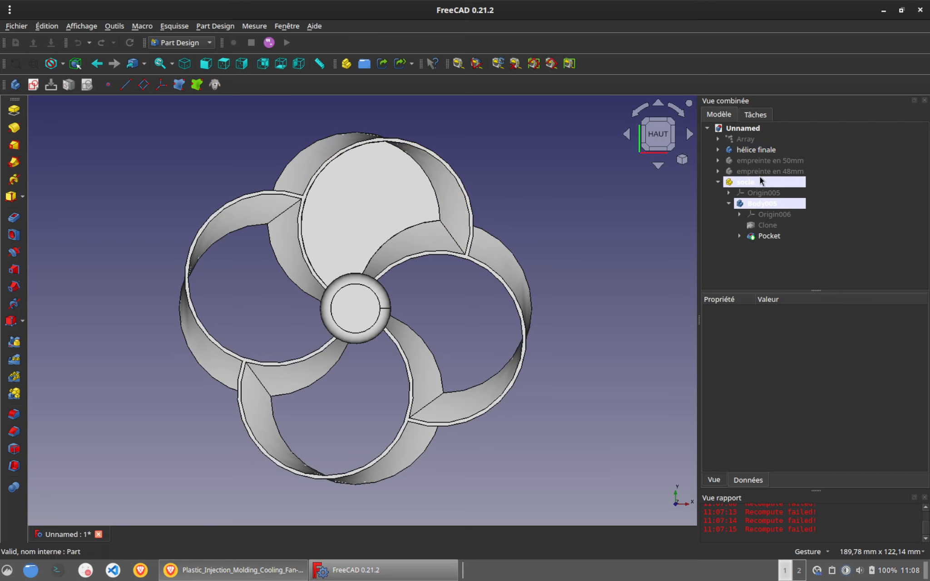
left_click_drag(307, 119, 346, 356)
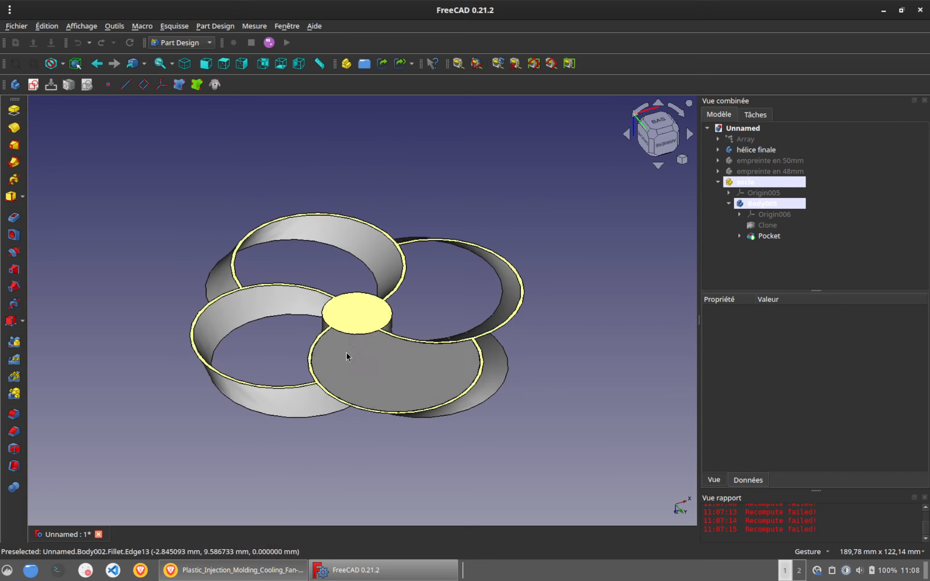
key("2")
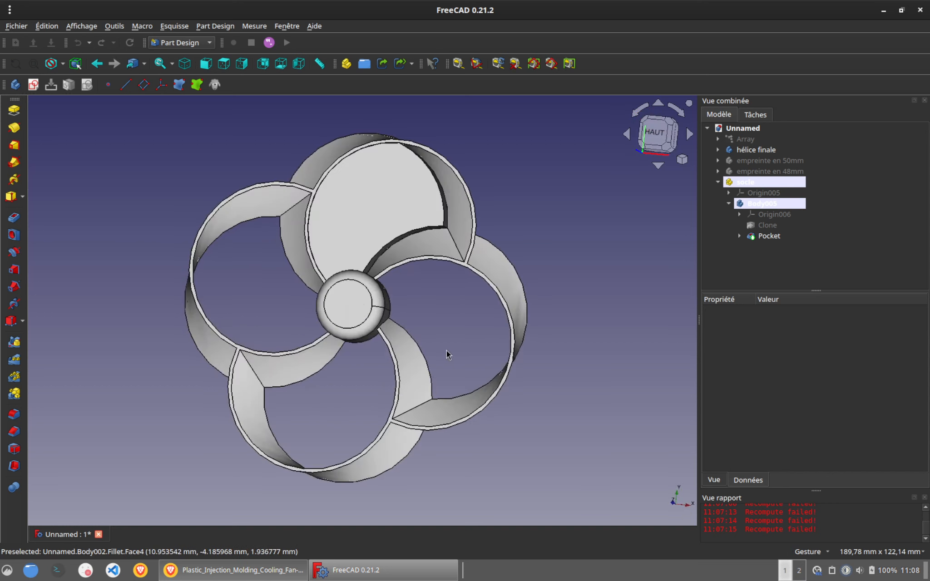
Step: Rename the pocketed body in the socle part as "centre support" and collapse its contents
left_click(764, 205)
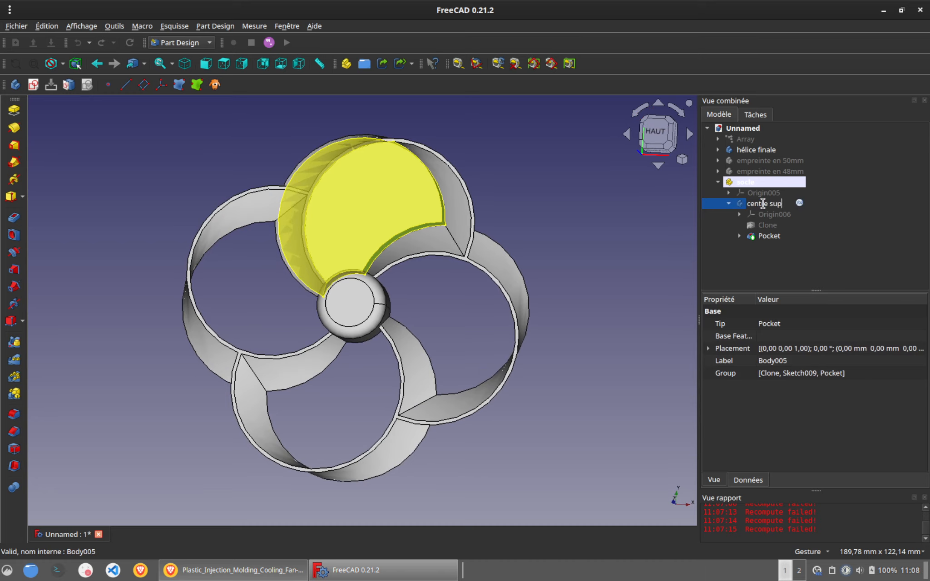
type("centre support")
key("Return")
left_click(729, 203)
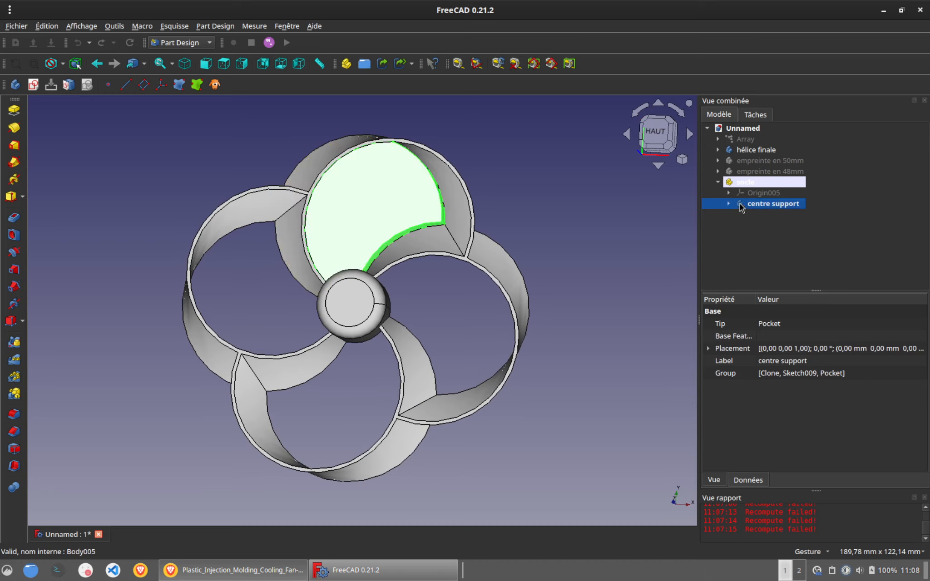
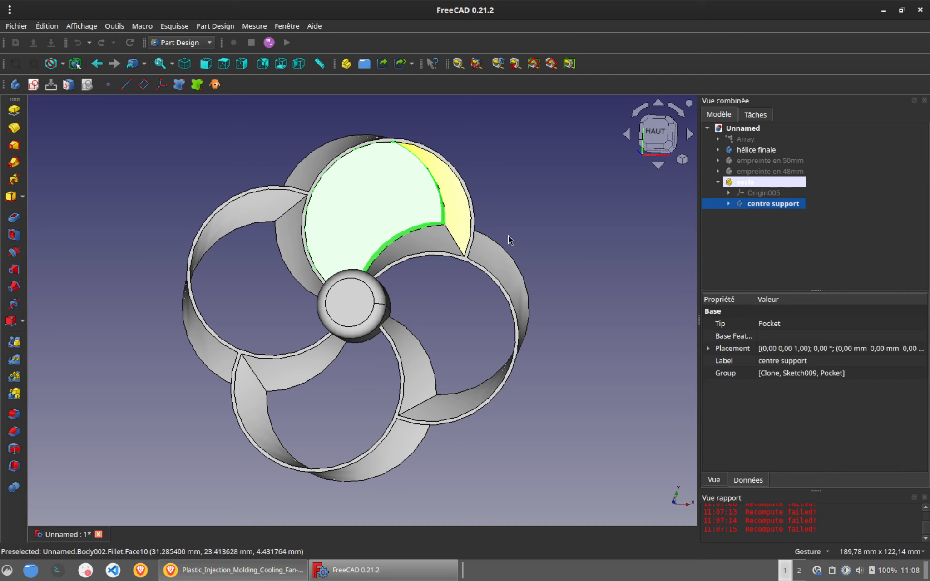
Step: Clone the empreinte en 50mm body and move the clone into the socle part
left_click(761, 182)
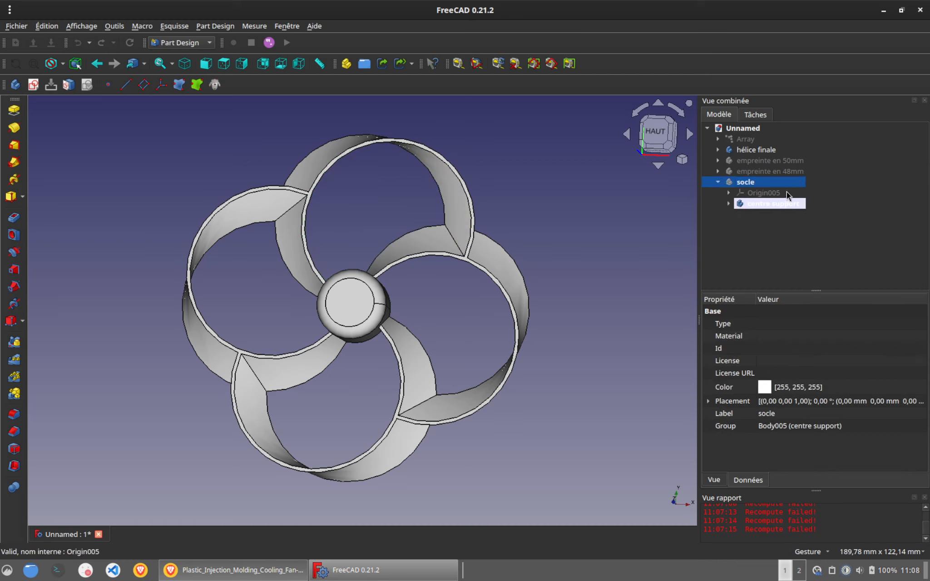
left_click(756, 151)
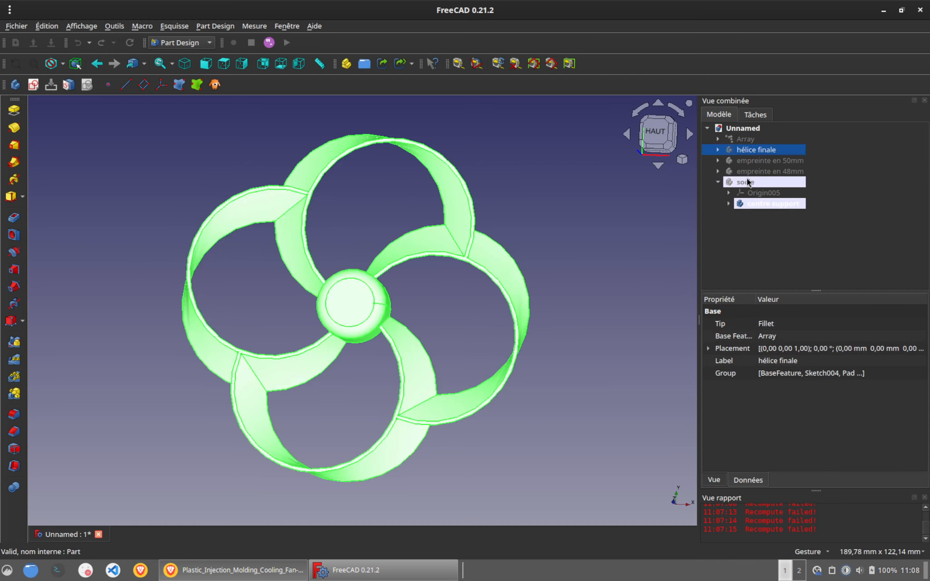
left_click(771, 161)
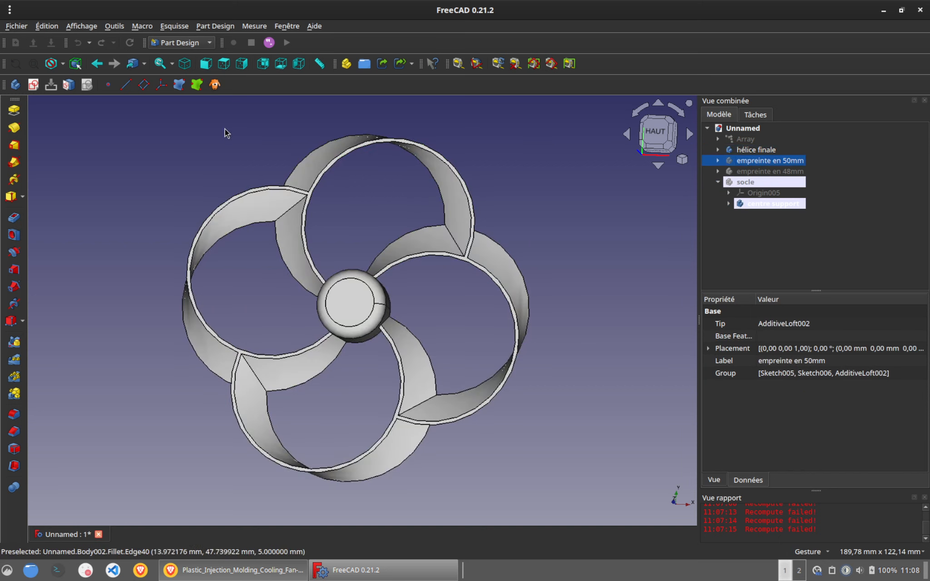
left_click(215, 85)
left_click_drag(744, 216, 749, 182)
left_click(762, 204)
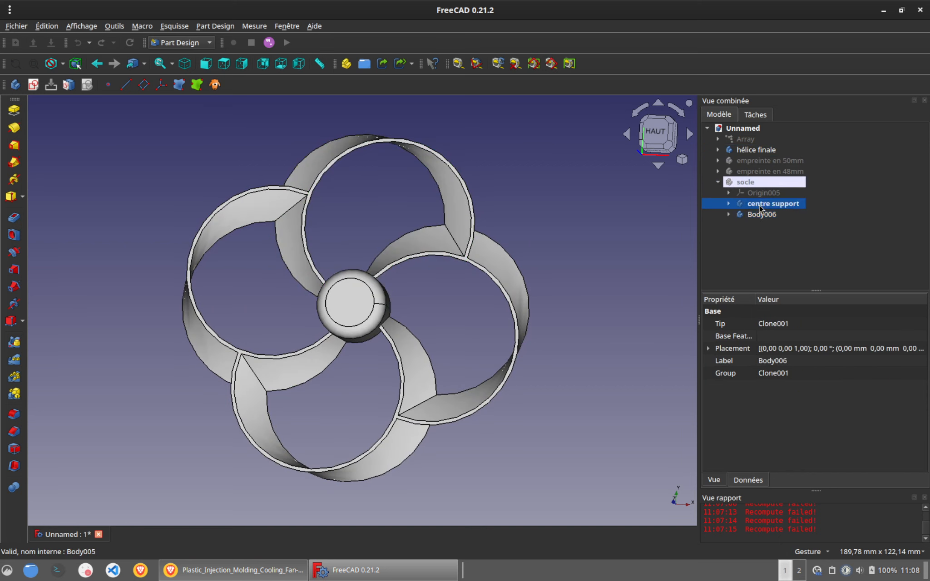
Step: Hide the centre support body and make the cloned body in the socle part visible
left_click(761, 183)
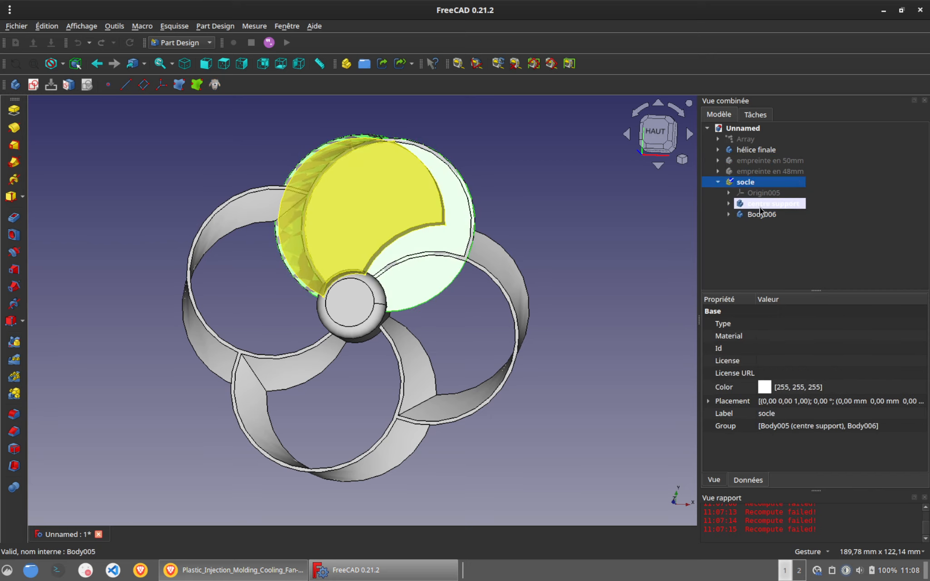
left_click(760, 205, "ctrl")
left_click(762, 215, "ctrl")
key("space")
left_click(765, 205)
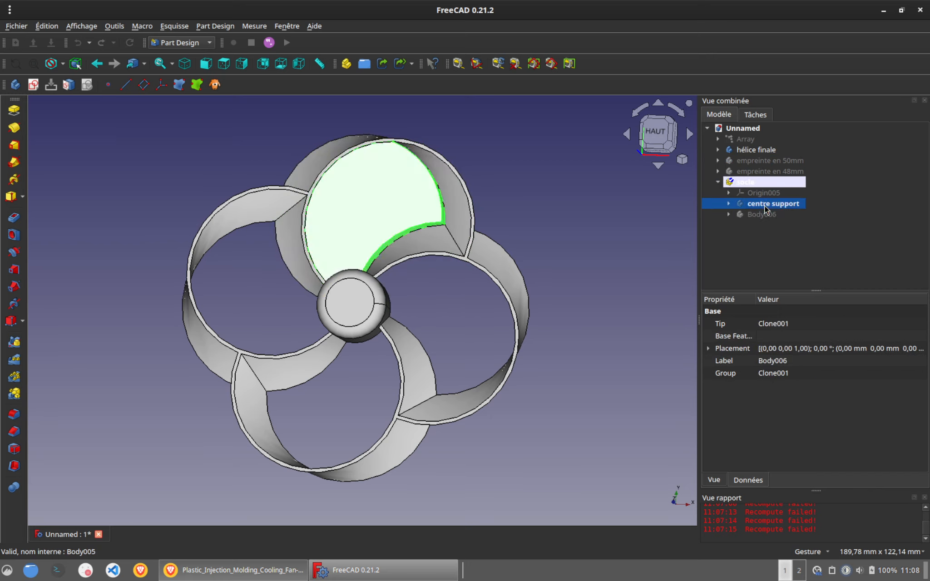
key("space")
left_click(763, 214)
key("space")
Step: Examine how the cloned 50 mm imprint sits in the propeller from several angles and check its contents in the tree
mouse_move(482, 160)
left_mouse_down()
mouse_move(465, 154)
mouse_move(345, 275)
mouse_move(489, 174)
left_mouse_up()
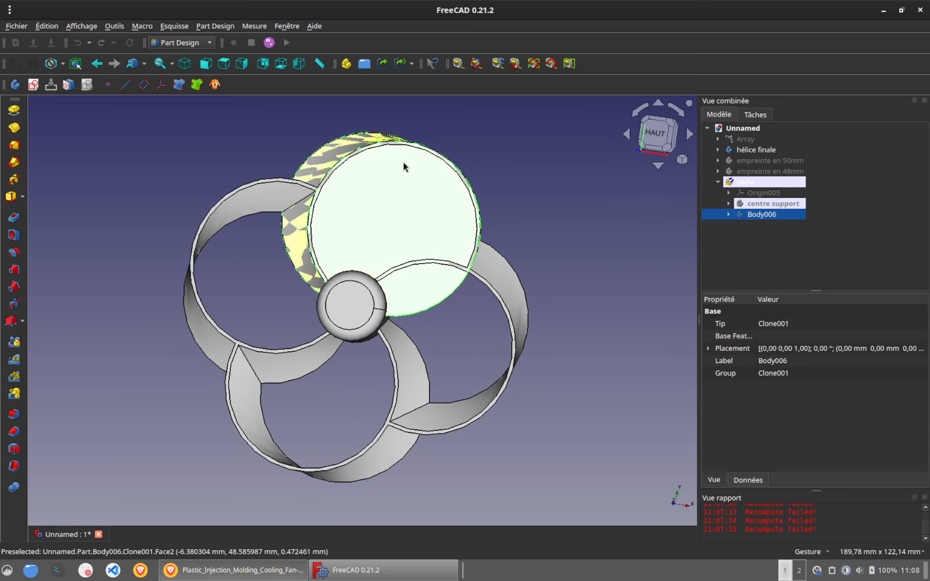
left_click(634, 258)
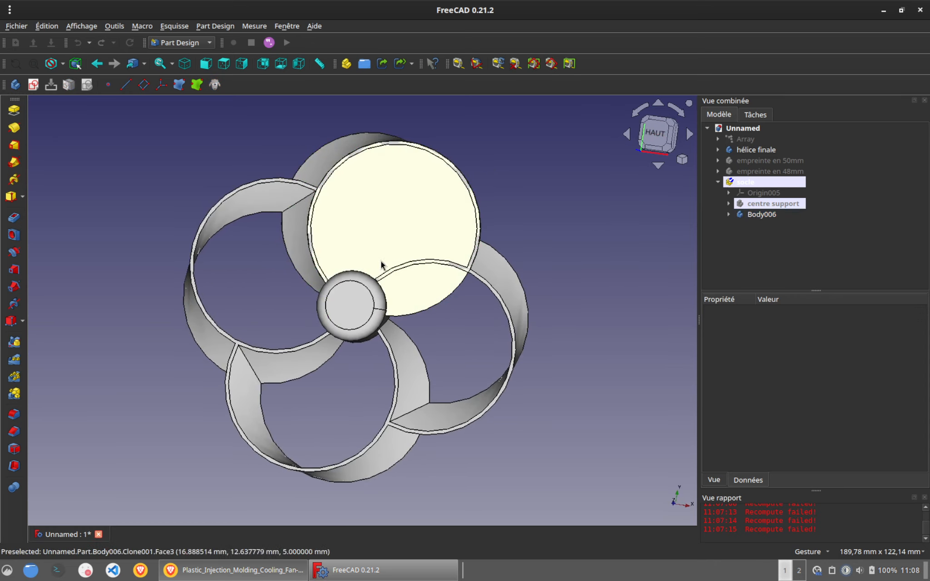
left_click_drag(567, 267, 207, 237)
left_click_drag(306, 305, 456, 270)
left_click_drag(398, 294, 608, 304)
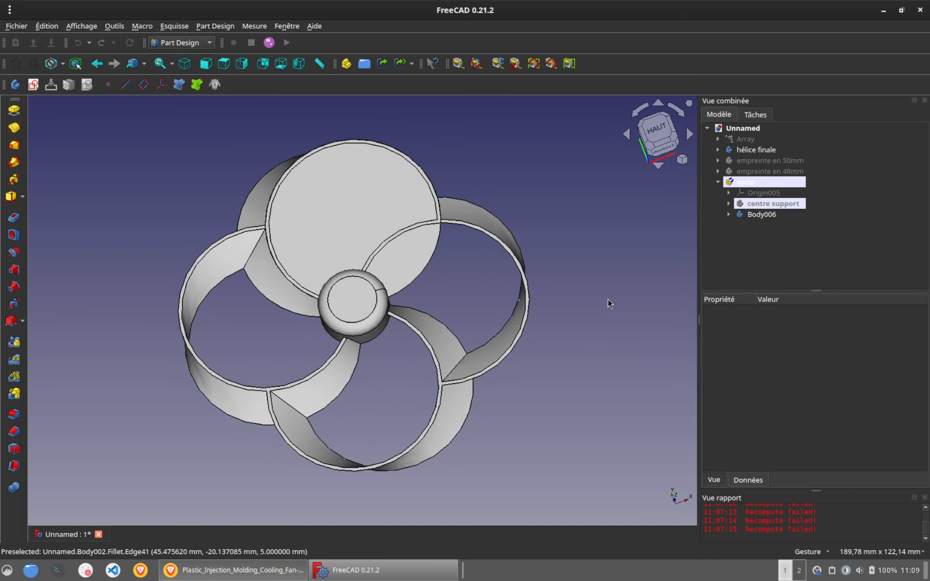
left_click(729, 215)
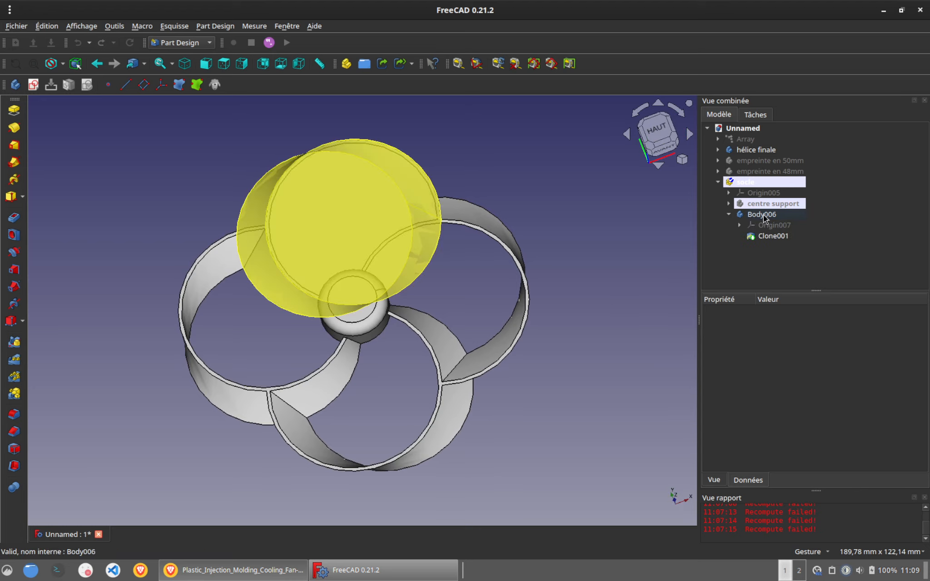
left_click(764, 215)
left_click(618, 182)
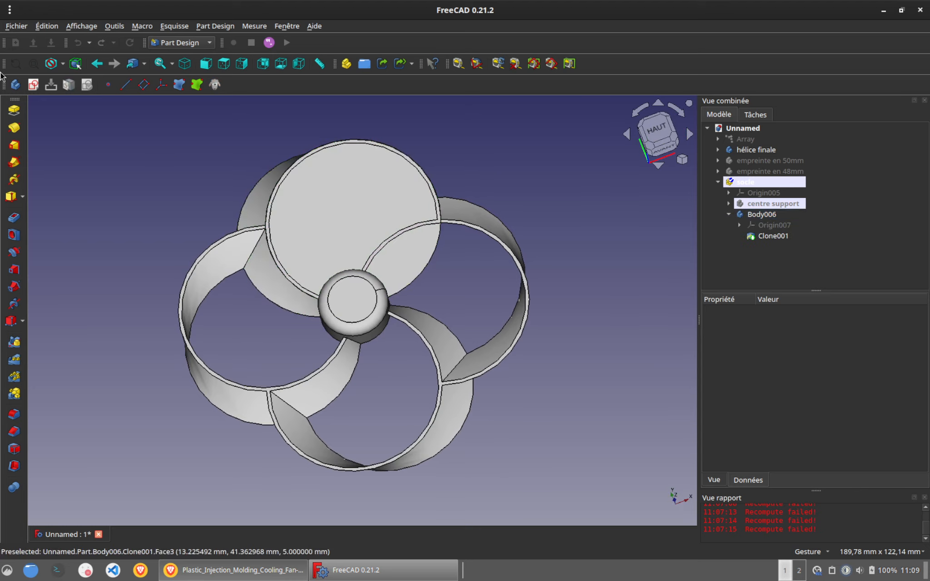
Step: Create a new body in the socle part and start a sketch on its XY plane
left_click(15, 85)
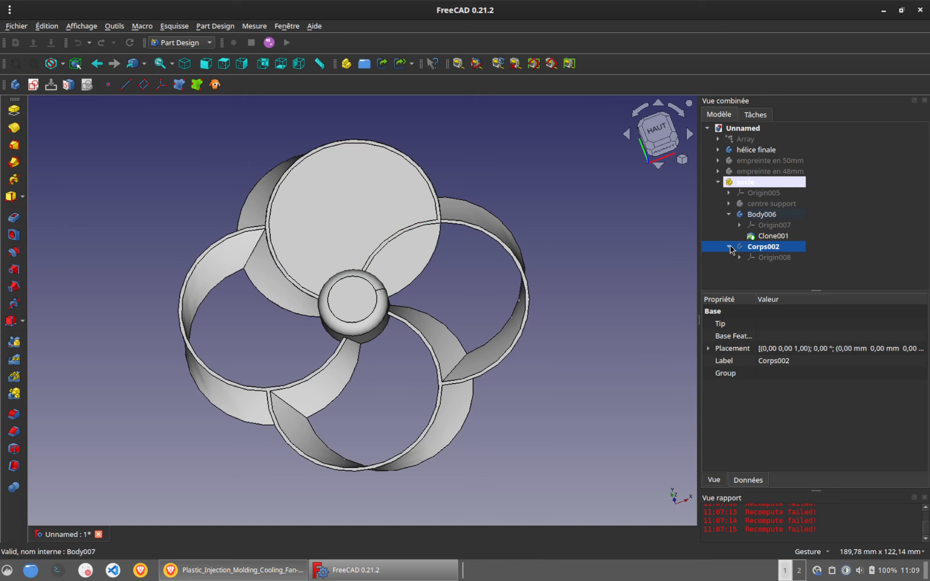
left_click(33, 84)
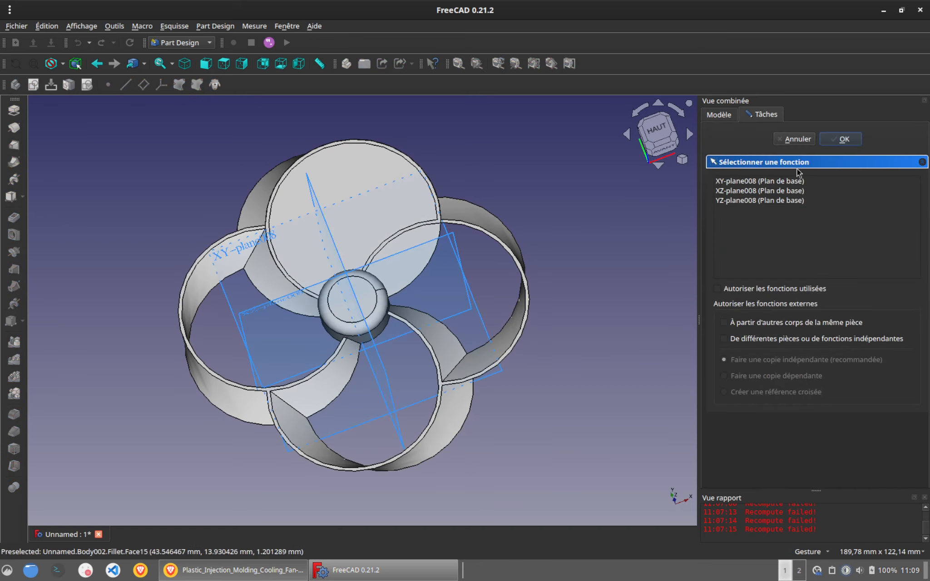
left_click(777, 181)
left_click(844, 138)
Step: Hide the cloned imprint body and the hélice finale body to clear the sketch view
left_click(720, 115)
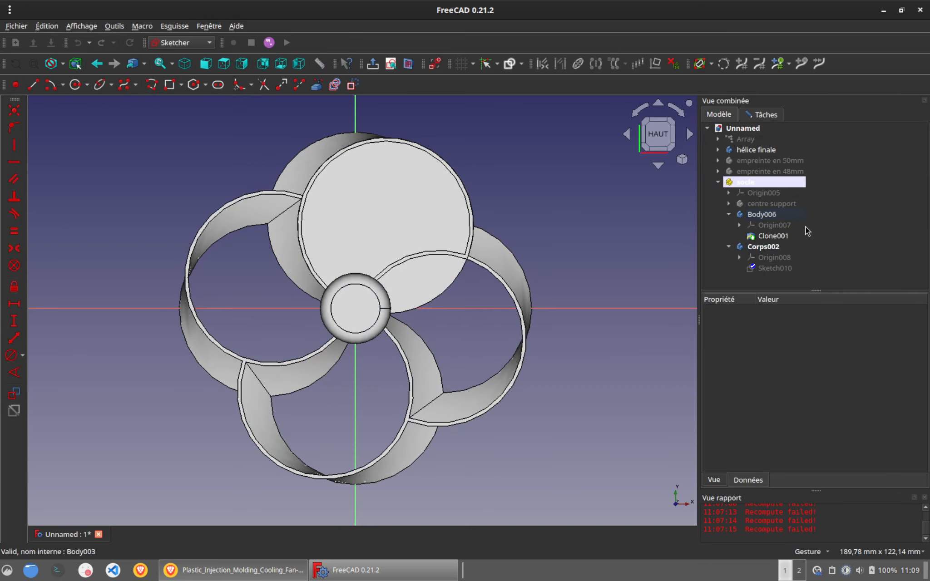
left_click(770, 215)
left_click(756, 150)
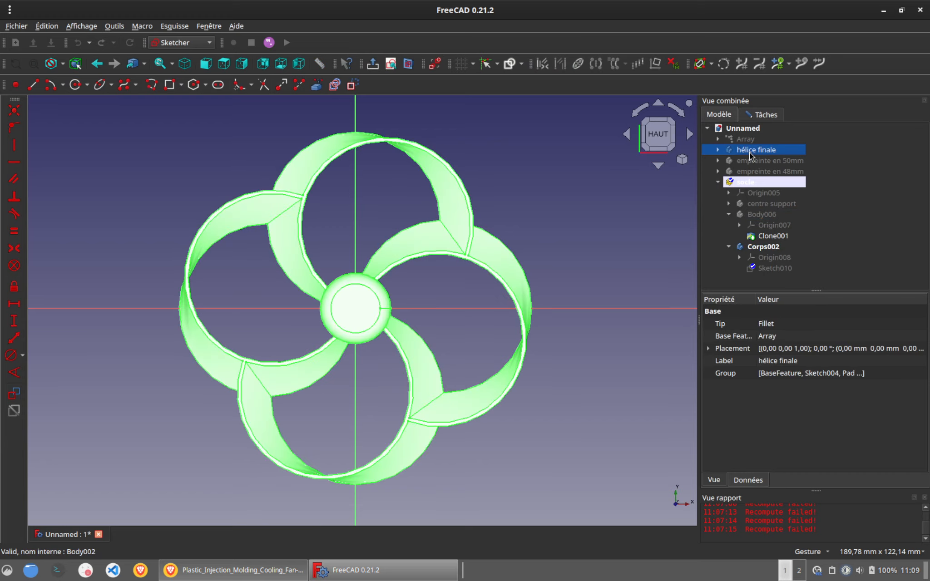
key("space")
Step: Draw a circle centred on the vertical axis and passing through the origin, with a diameter of 50 mm
left_click(75, 85)
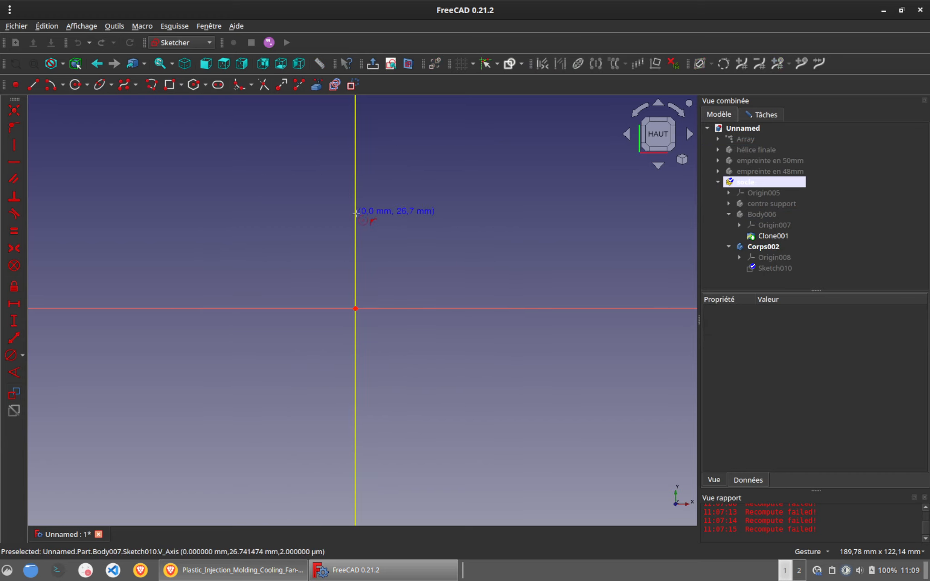
left_click(355, 213)
left_click(356, 309)
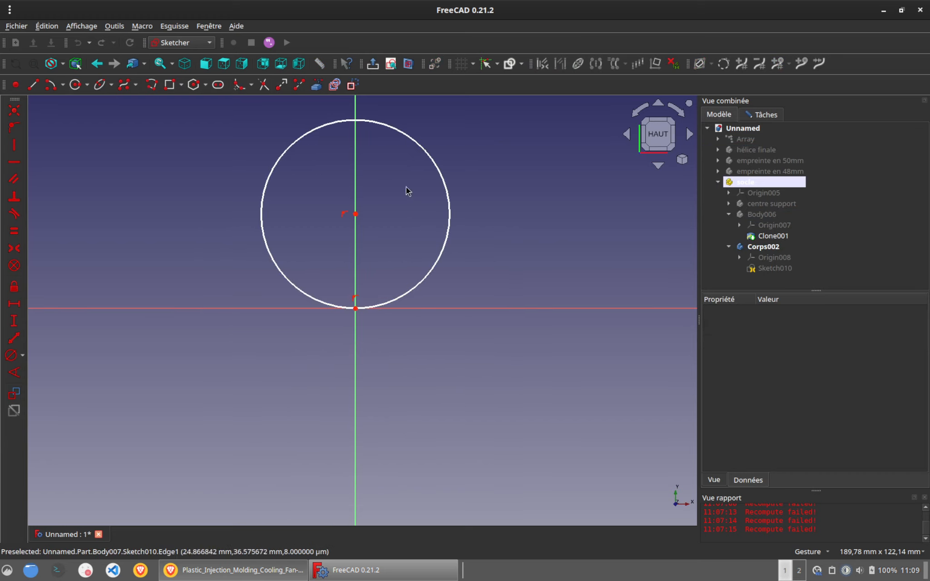
left_click(434, 271)
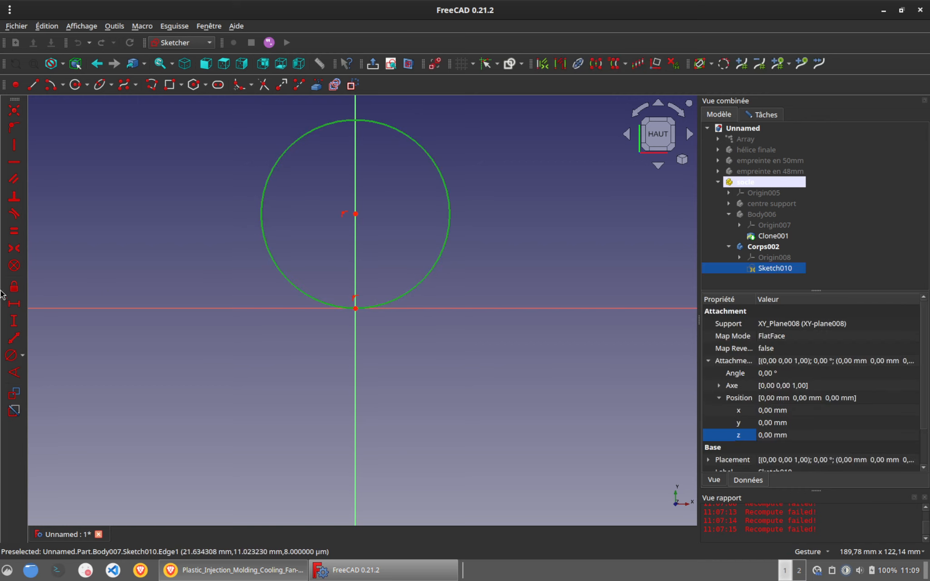
left_click(11, 355)
type("50")
key("Return")
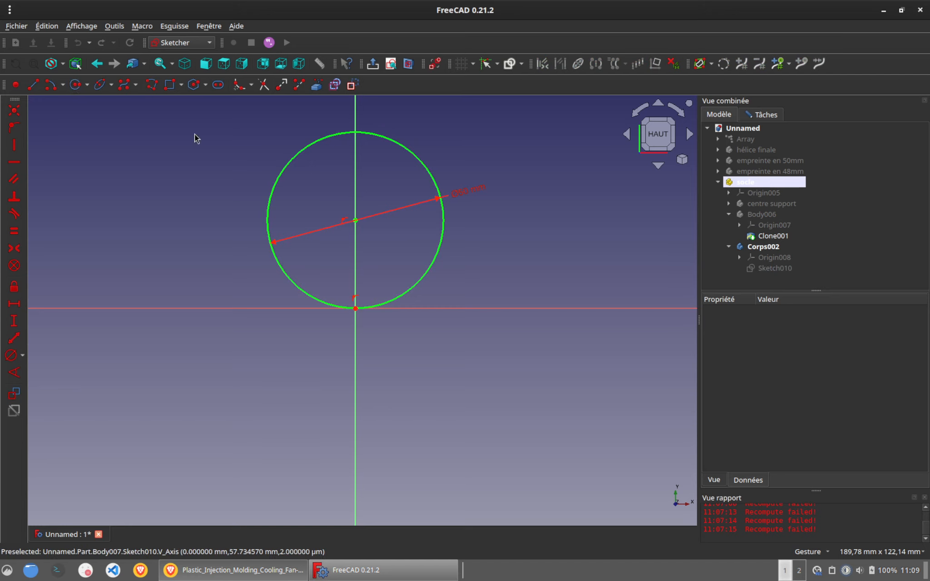
Step: Draw a construction line from the origin up into the circle and set its angle to the vertical axis to 20°
left_click(355, 308)
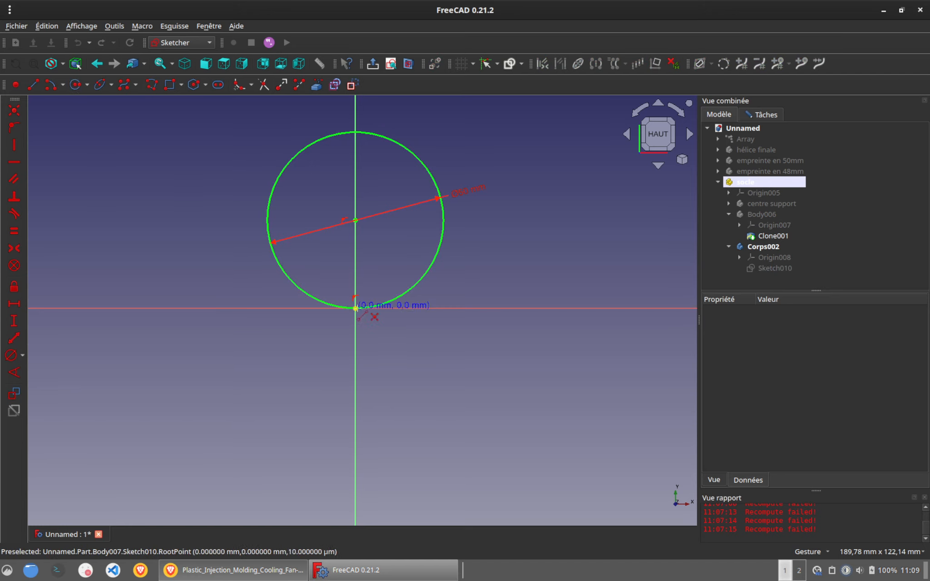
left_click(381, 249)
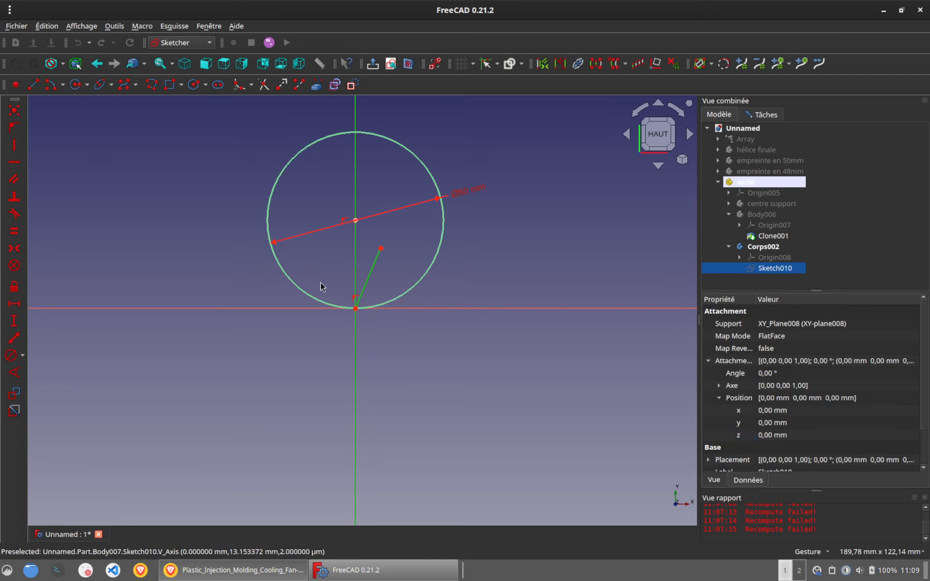
left_click(9, 358)
left_click(13, 374)
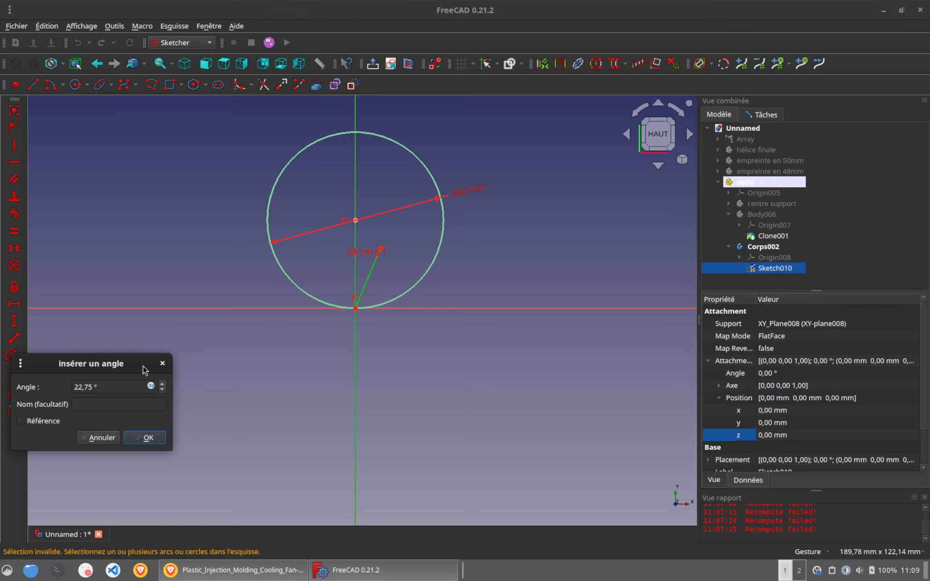
type("120")
key("Return")
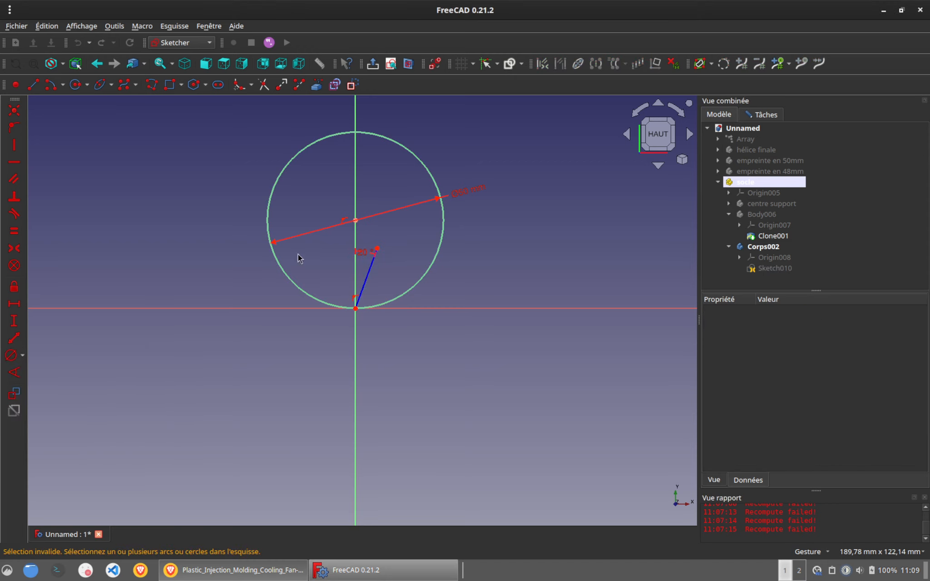
Step: Constrain the slanted construction line's length to 25 mm
left_click(369, 272)
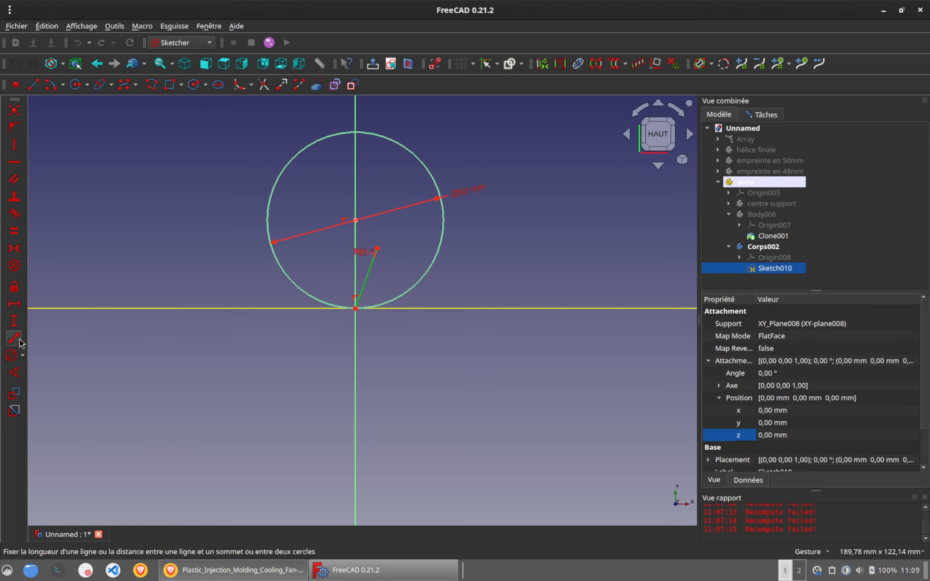
left_click(17, 339)
type("25")
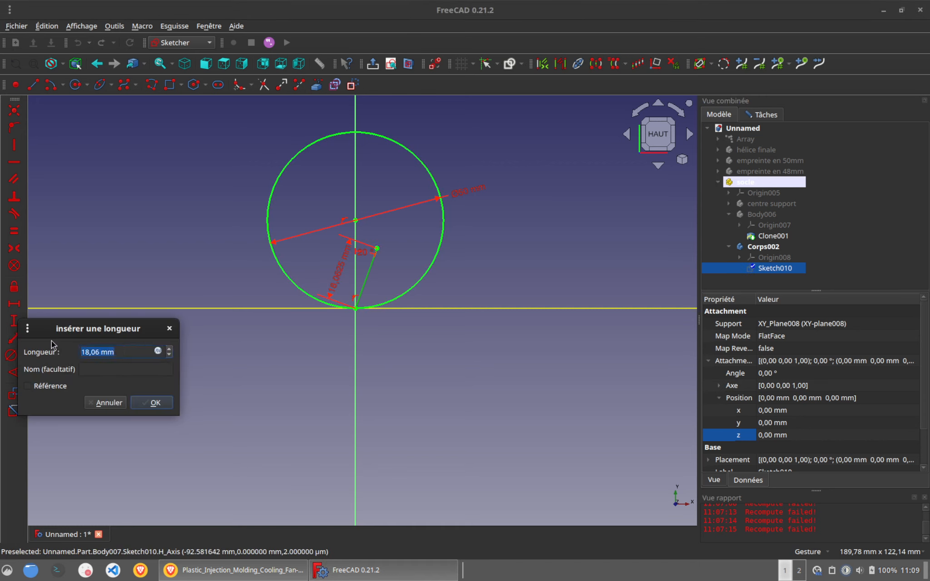
key("Return")
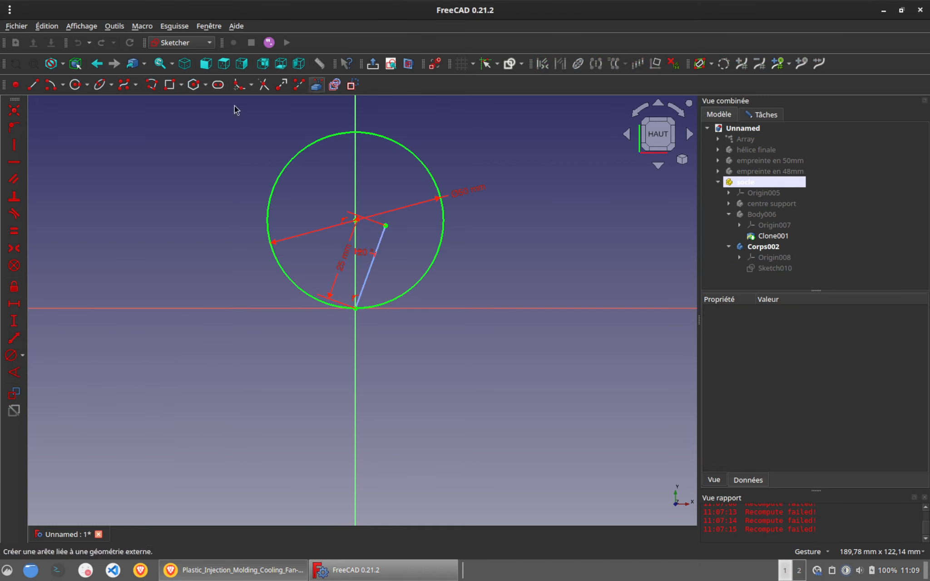
Step: Draw a second circle centred on the construction line's free end and constrain it equal to the first circle
left_click(76, 84)
left_click(385, 225)
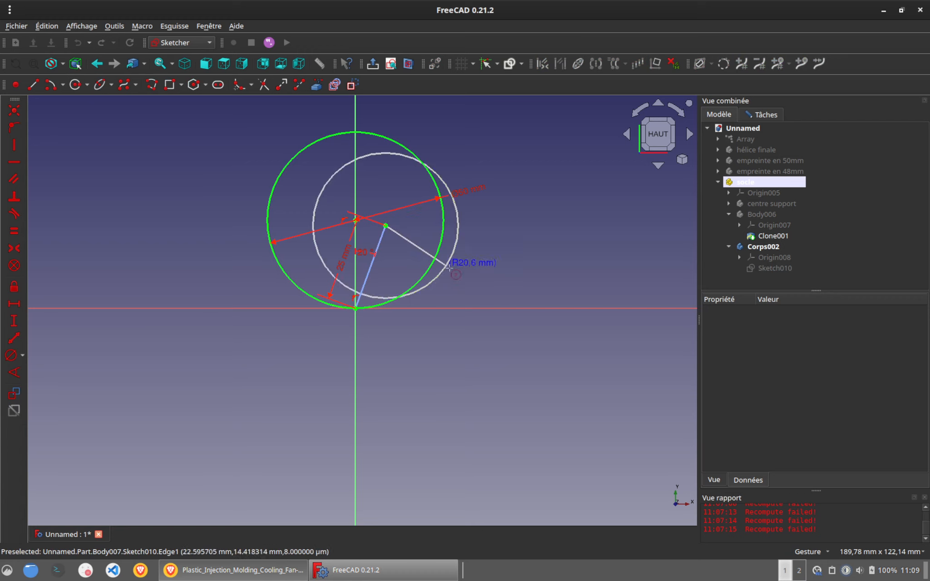
left_click(455, 289)
left_click(457, 292)
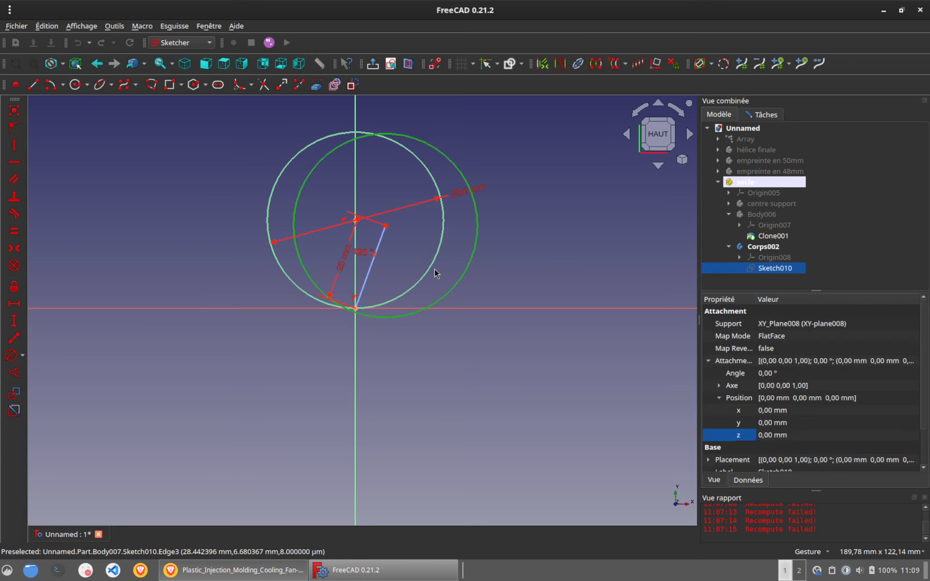
left_click(434, 272)
left_click(14, 231)
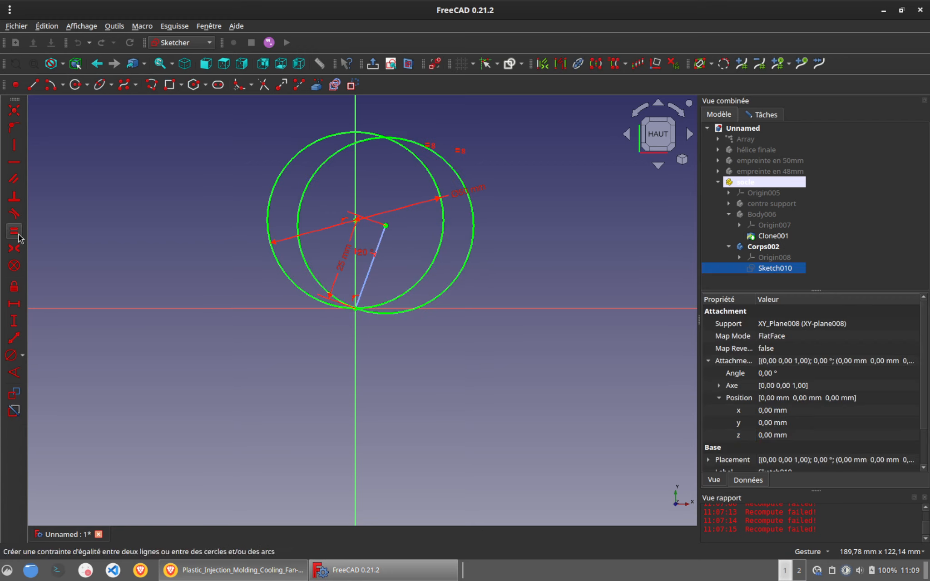
Step: Trim the inner arcs of the two overlapping circles so only their outer outline remains
left_click(264, 85)
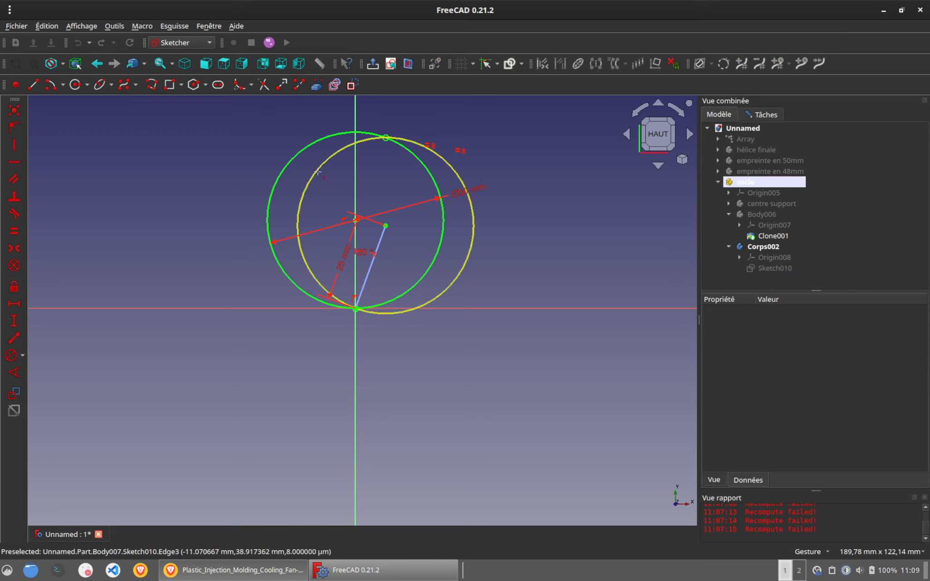
left_click(326, 176)
right_click(437, 184)
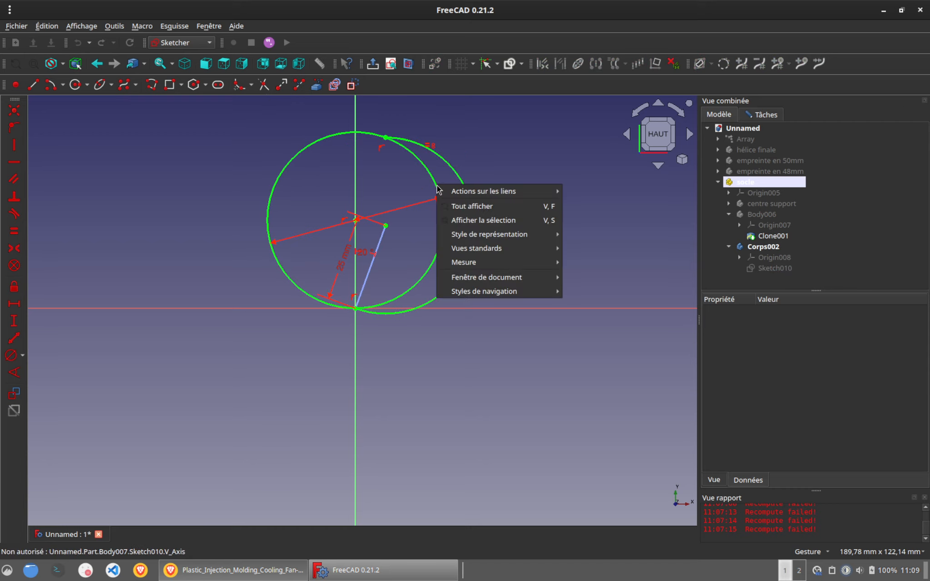
left_click(414, 178)
left_click(438, 189)
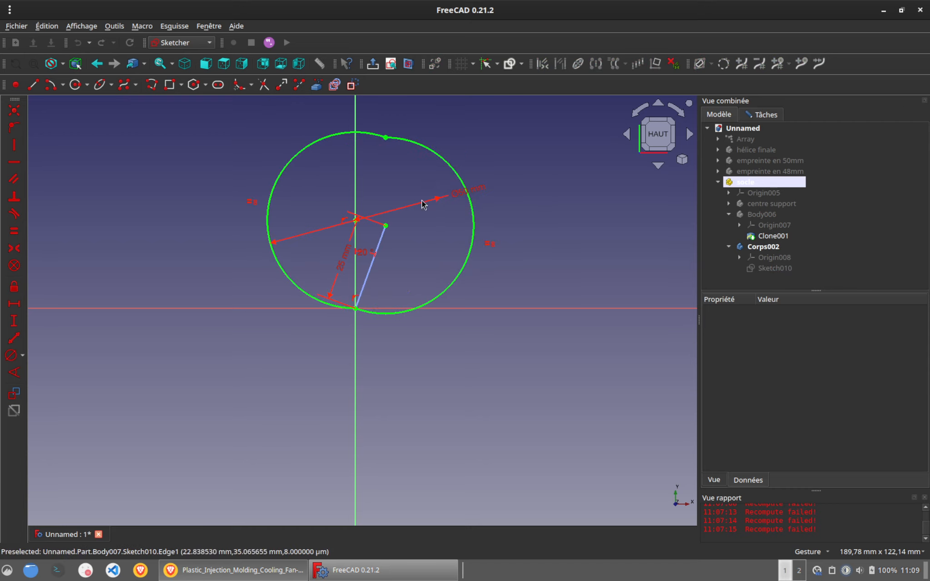
Step: Close the sketch and pad the merged outline to a length of 5 mm
left_click(769, 120)
left_click(816, 141)
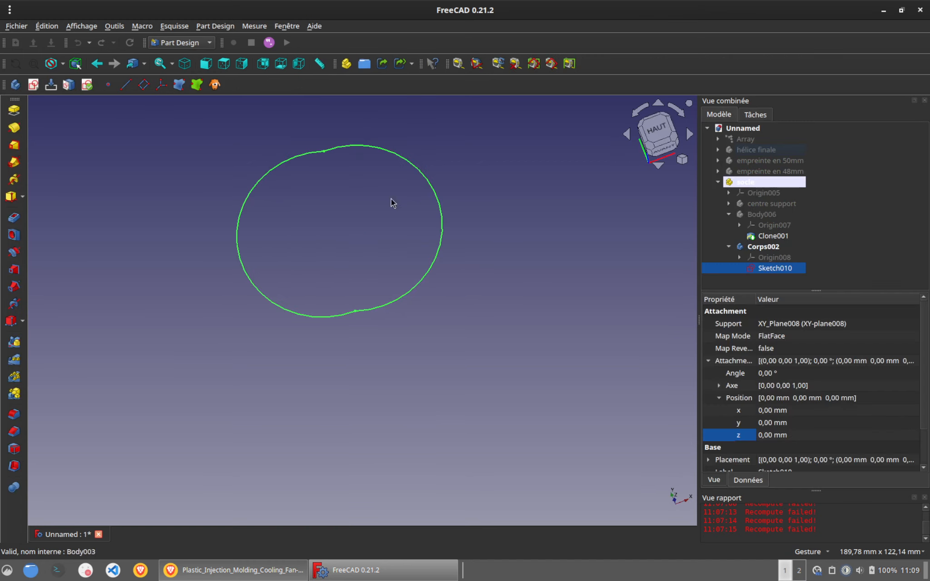
left_click(14, 110)
scroll(862, 199, "down", 5)
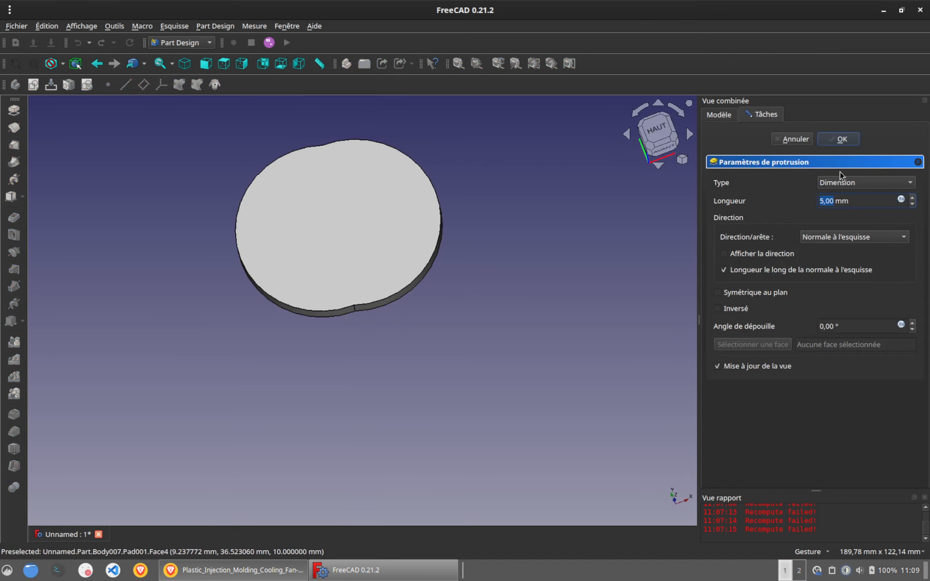
left_click(839, 140)
key("0")
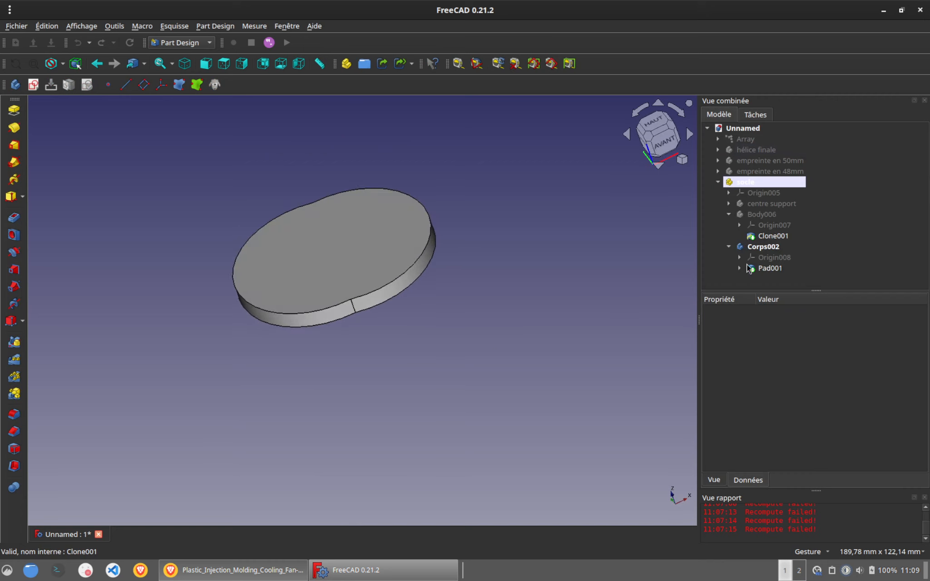
Step: Show the cloned imprint Body006 together with the padded body Corps002 and check how the two overlap
left_click(764, 215)
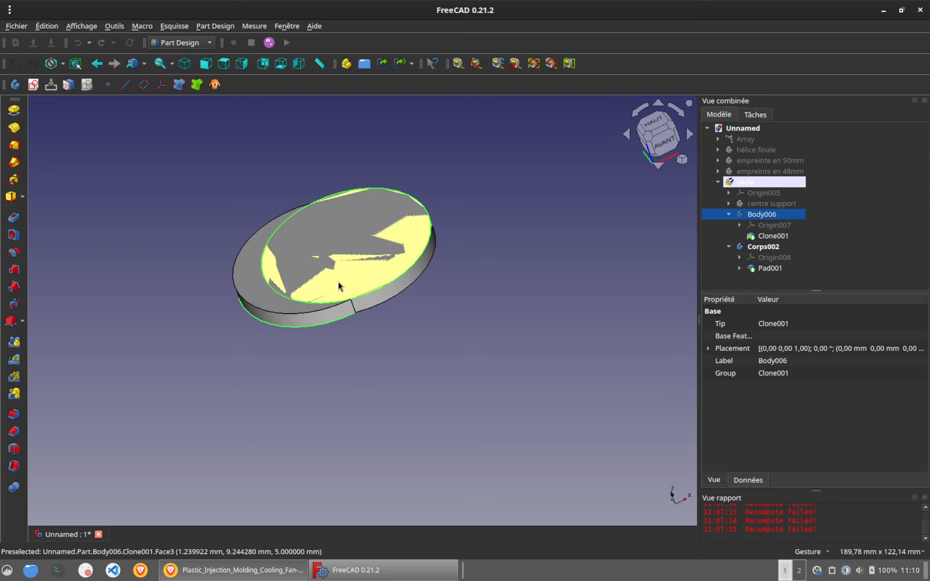
left_click_drag(432, 325, 457, 411)
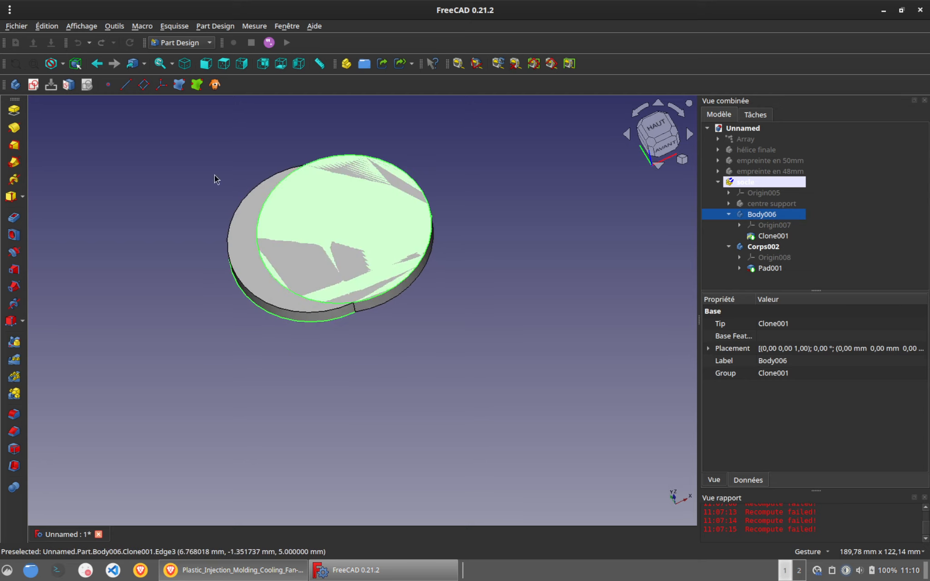
left_click(766, 247)
left_click(762, 214)
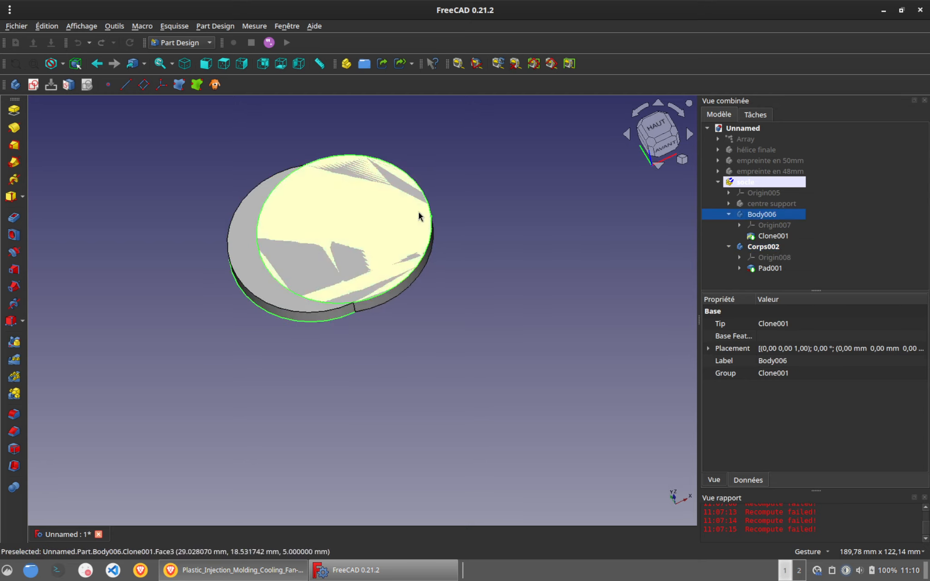
left_click(418, 216)
Step: Try to subtract Body006 from Corps002 with a Boolean cut in the Part workbench, and undo the cut
left_click(766, 248)
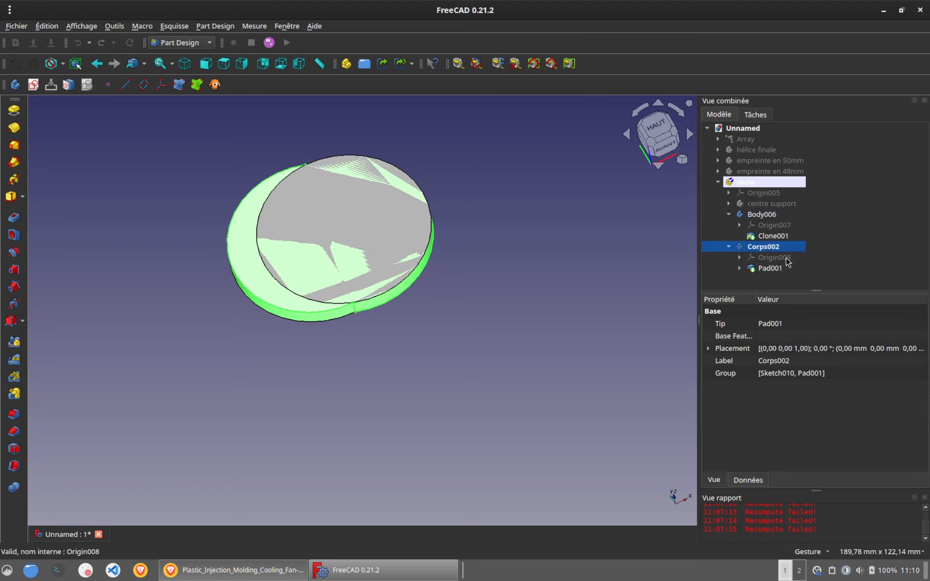
left_click(761, 214, "ctrl")
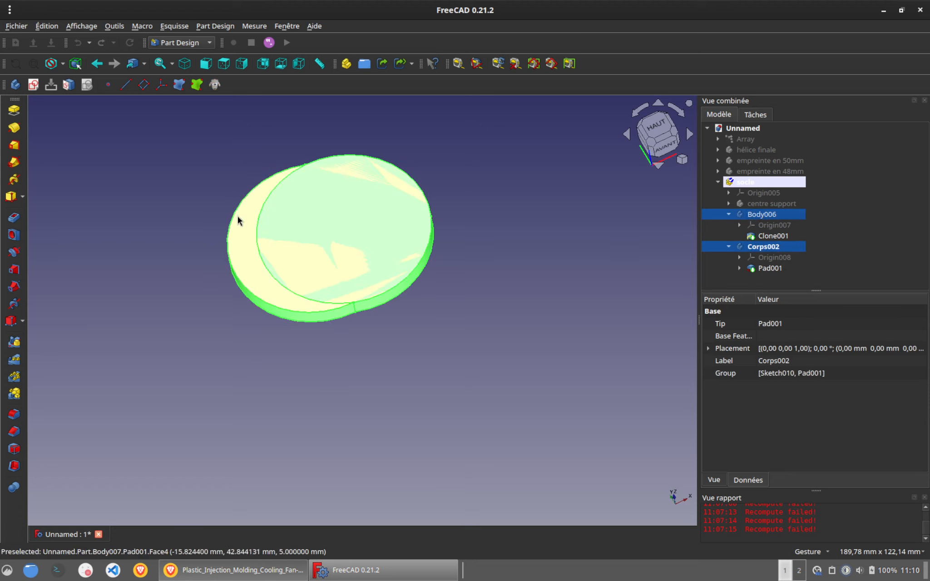
scroll(187, 42, "up", 1)
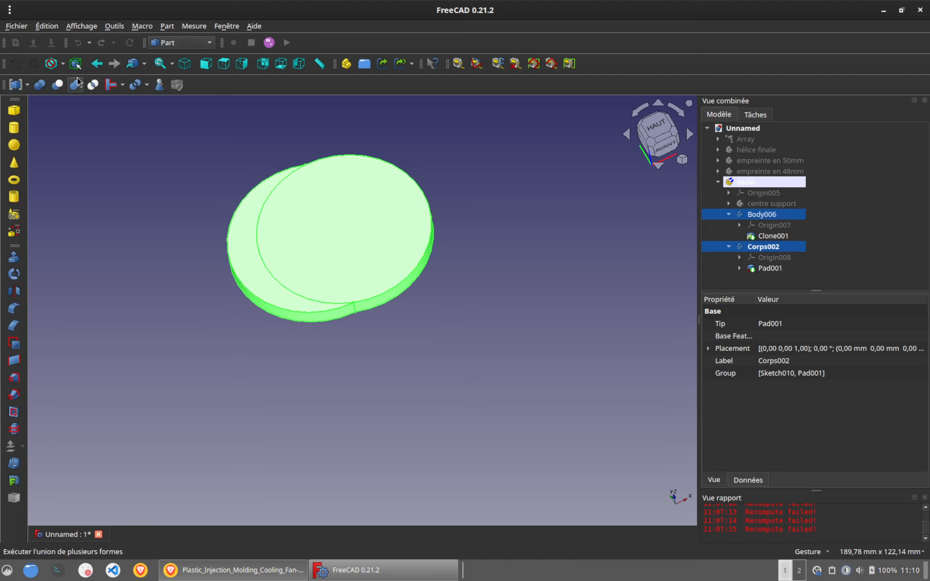
left_click(58, 85)
left_click_drag(210, 176, 310, 342)
key("ctrl+z")
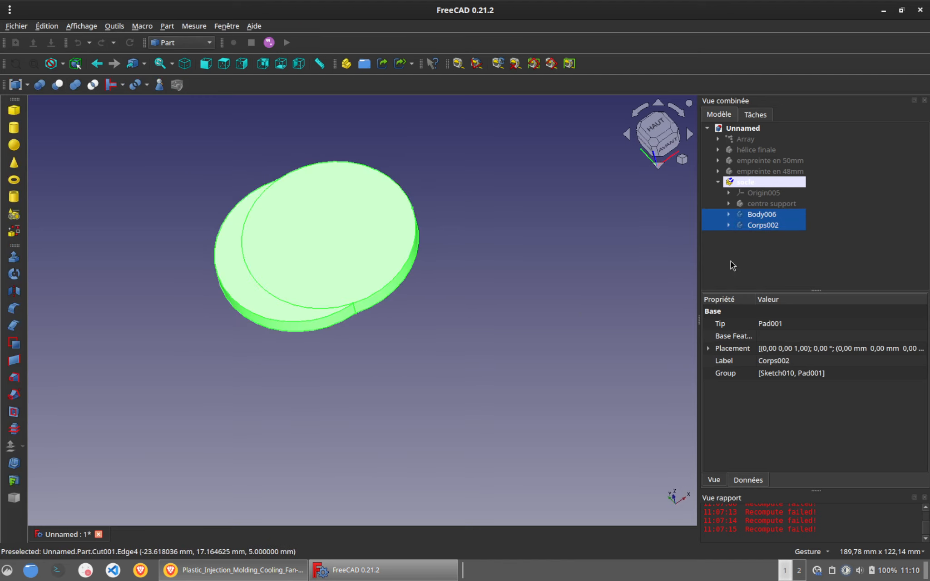
Step: Slice apart and explode Body006 and Corps002, and move the Exploded Slice group into the active part
left_click(168, 26)
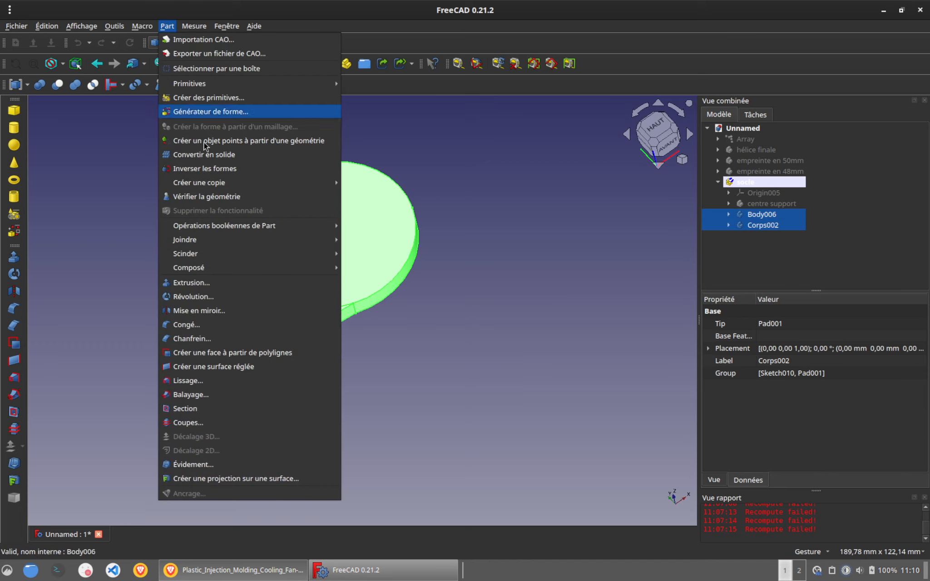
mouse_move(225, 255)
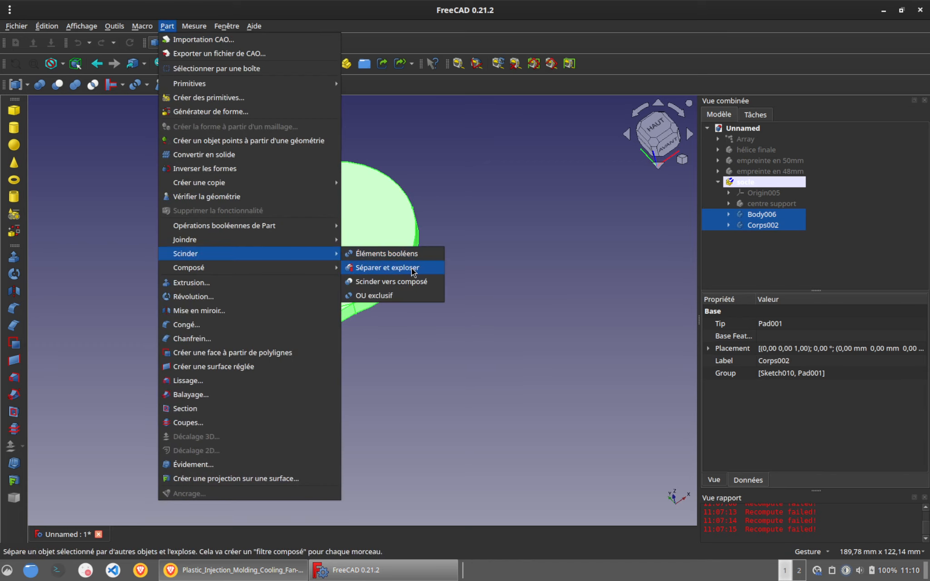
left_click(414, 269)
left_click(718, 236)
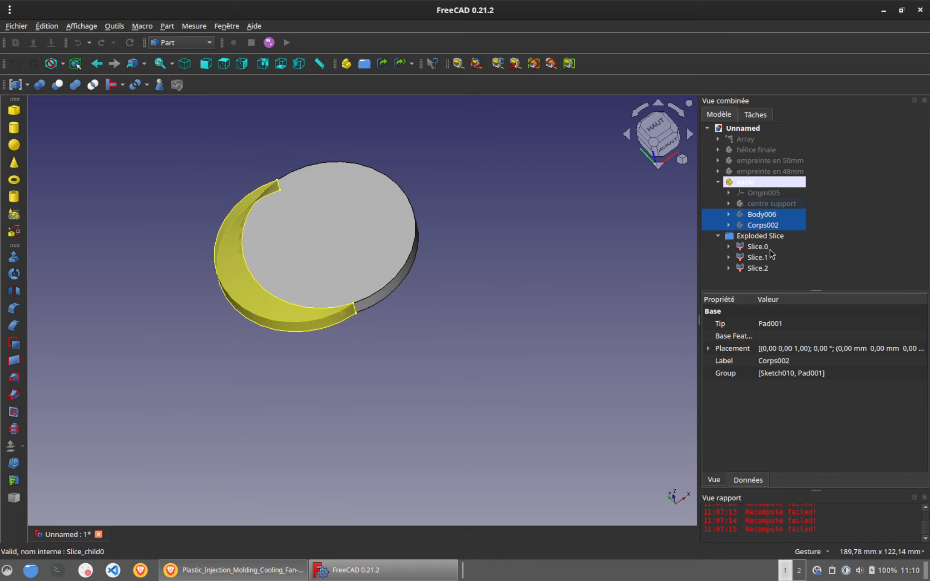
left_click(768, 247)
left_click(763, 258)
left_click(766, 268)
left_click_drag(752, 236, 761, 184)
left_click(728, 214)
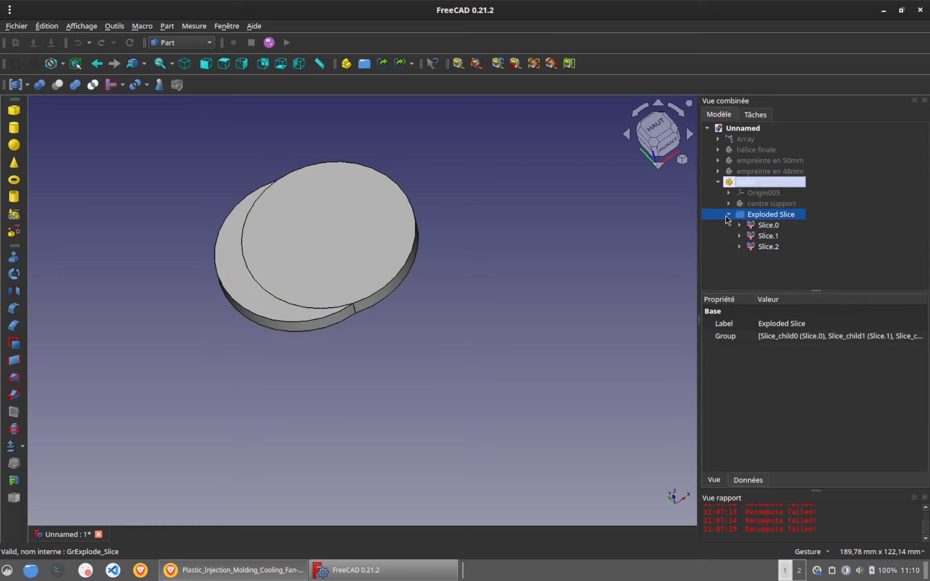
Step: Hide Slice.0 and Slice.2, leaving only Slice.1 shown
left_click(768, 226)
key("space")
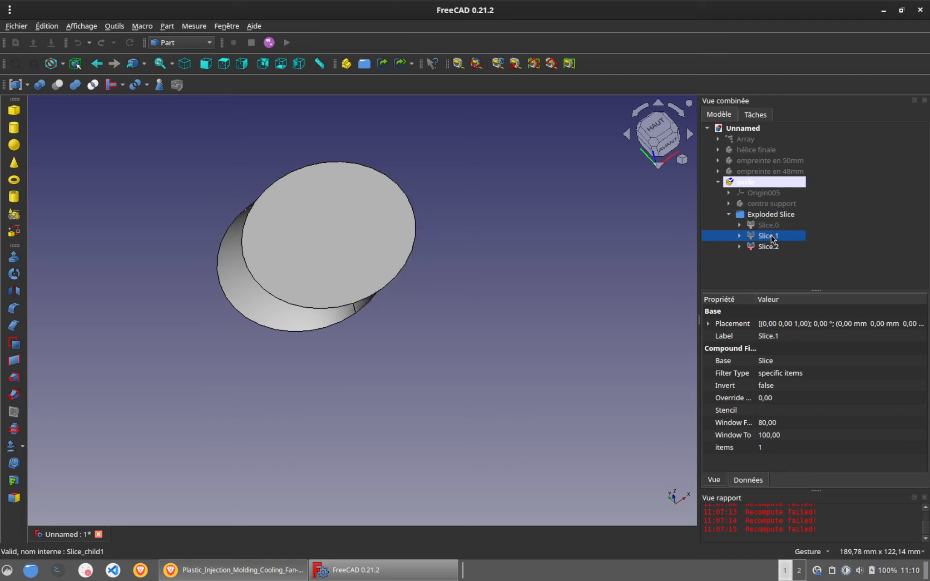
left_click(763, 248)
key("space")
left_click(768, 238)
key("space")
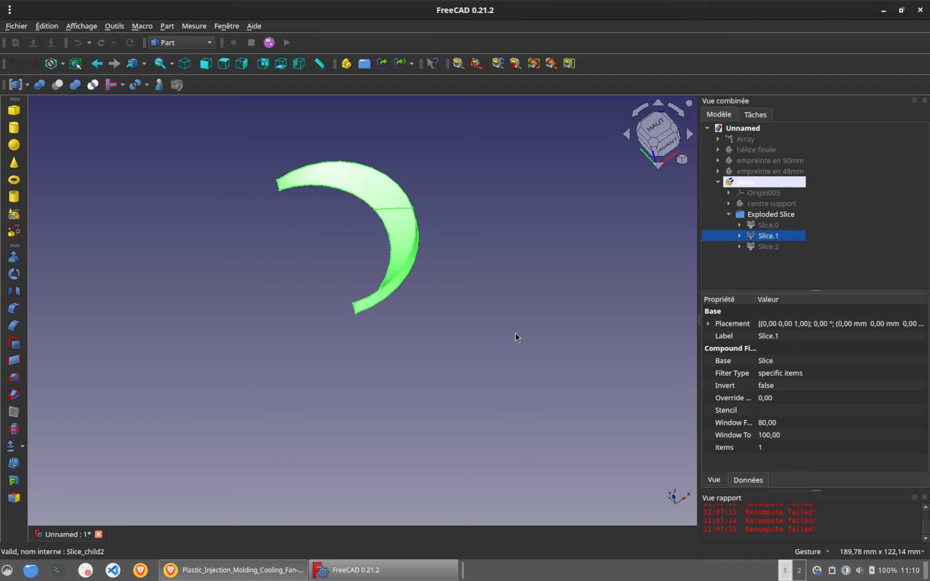
Step: Examine Slice.1 against the hélice finale body and the centre support, showing each temporarily for comparison and hiding both again
left_click(463, 373)
left_click_drag(463, 373, 438, 385)
left_click(768, 237)
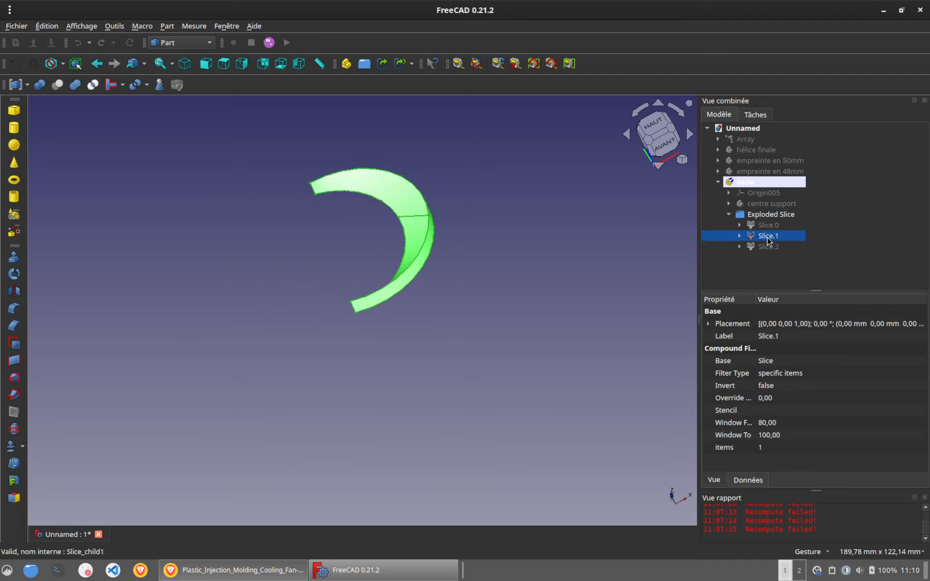
left_click_drag(469, 324, 516, 308)
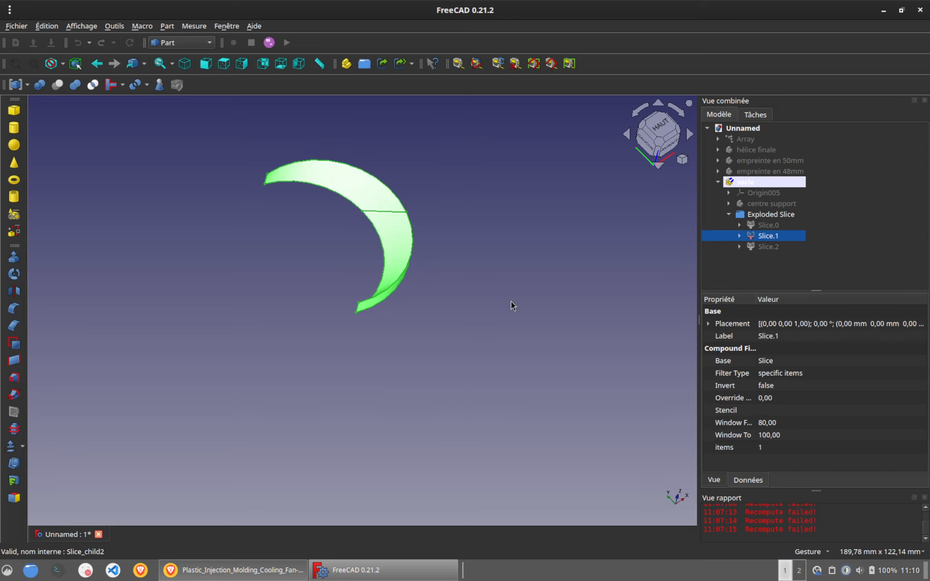
left_click(754, 150)
key("space")
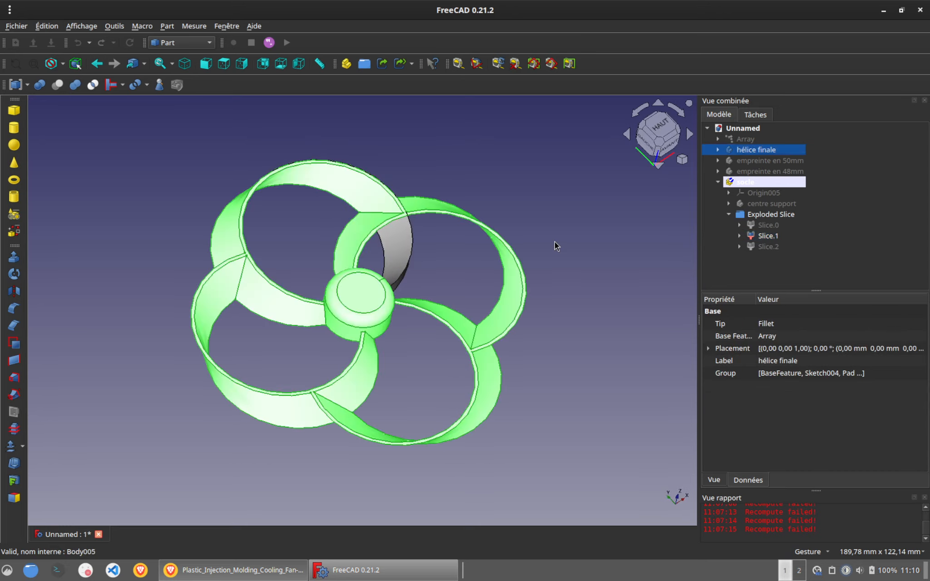
left_click_drag(581, 308, 476, 224)
left_click(774, 205)
key("space")
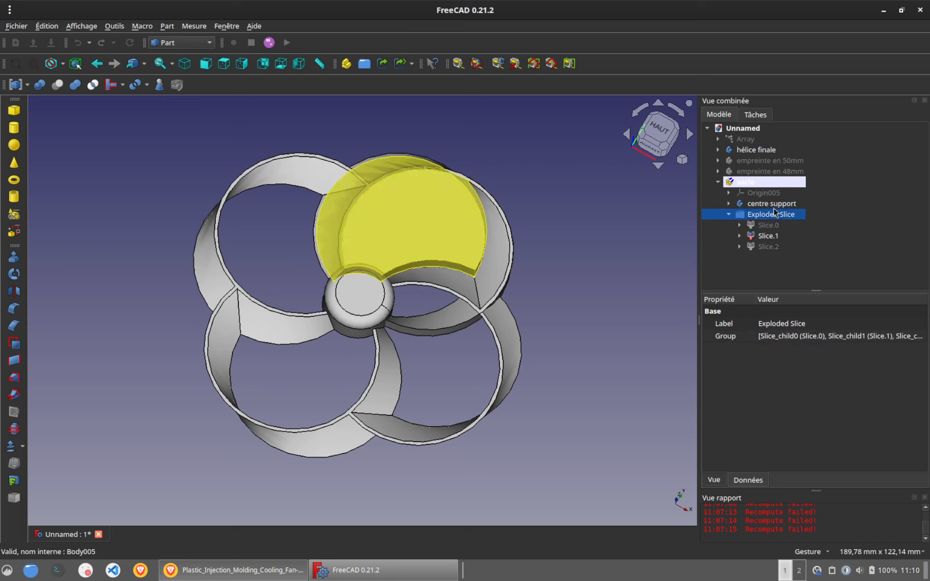
key("space")
left_click(763, 153)
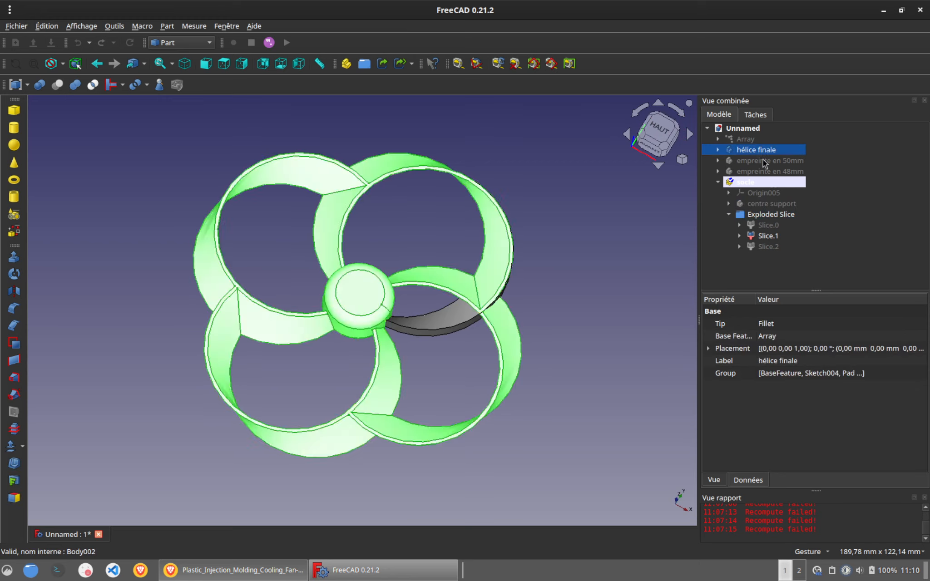
key("space")
Step: Clone Slice.1 in the Part Design workbench and move the cloned body into the active part
left_click(475, 195)
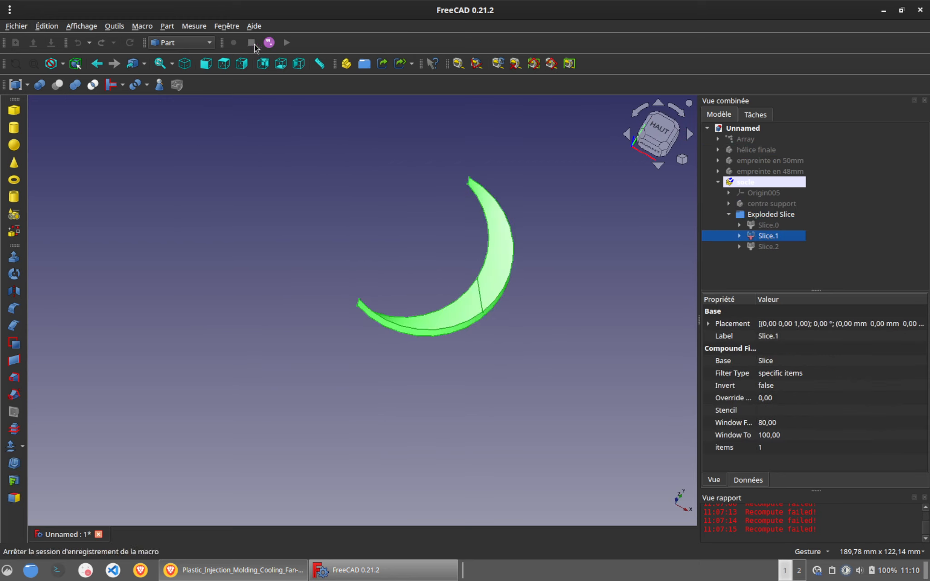
scroll(182, 46, "down", 1)
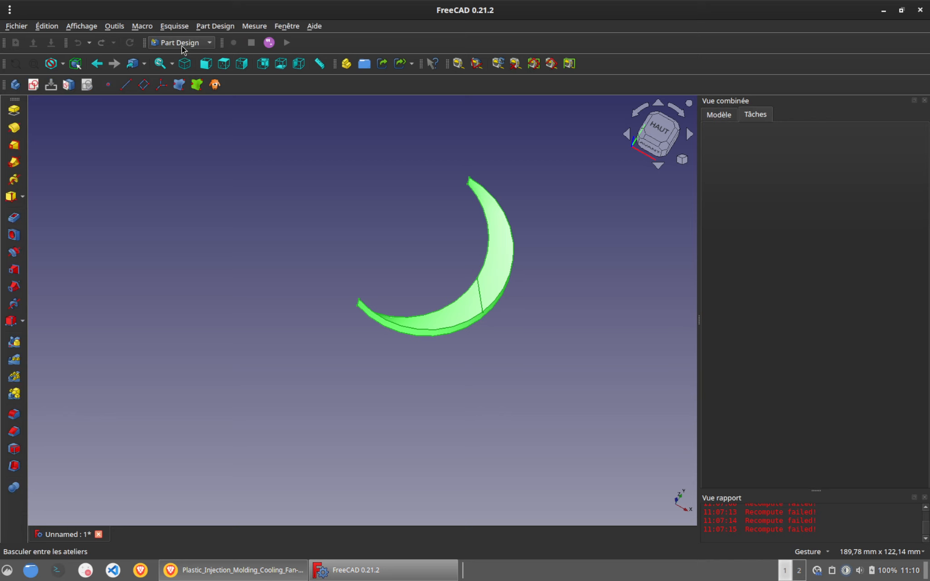
left_click(215, 85)
left_click(724, 117)
left_click_drag(771, 259, 748, 182)
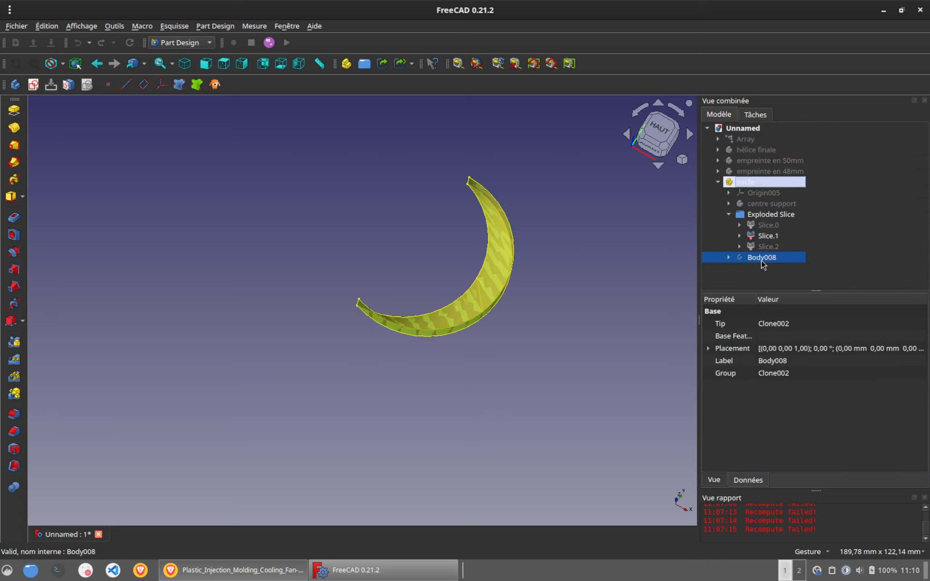
Step: Hide and collapse the Exploded Slice group, and expand Body008 to show its contents
left_click_drag(546, 227, 595, 204)
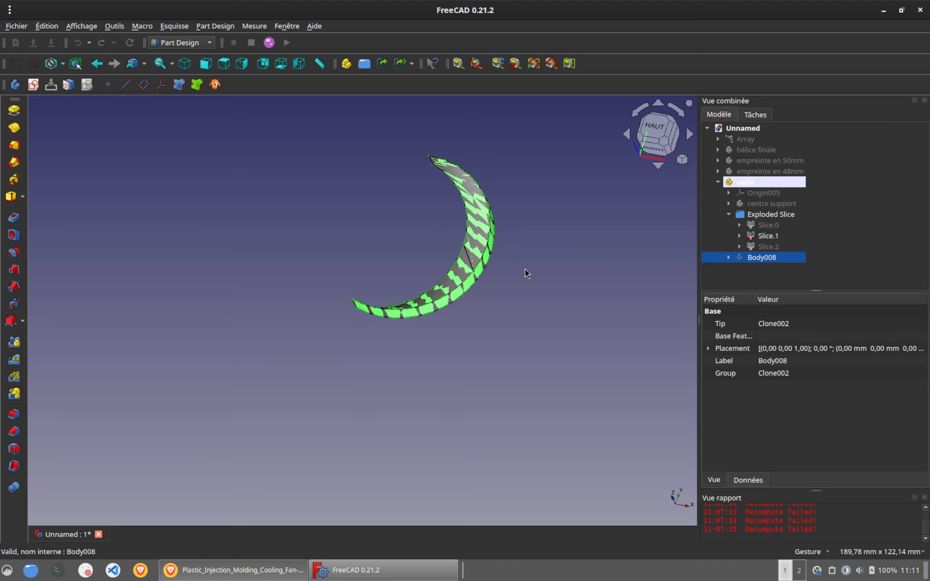
left_click(767, 236)
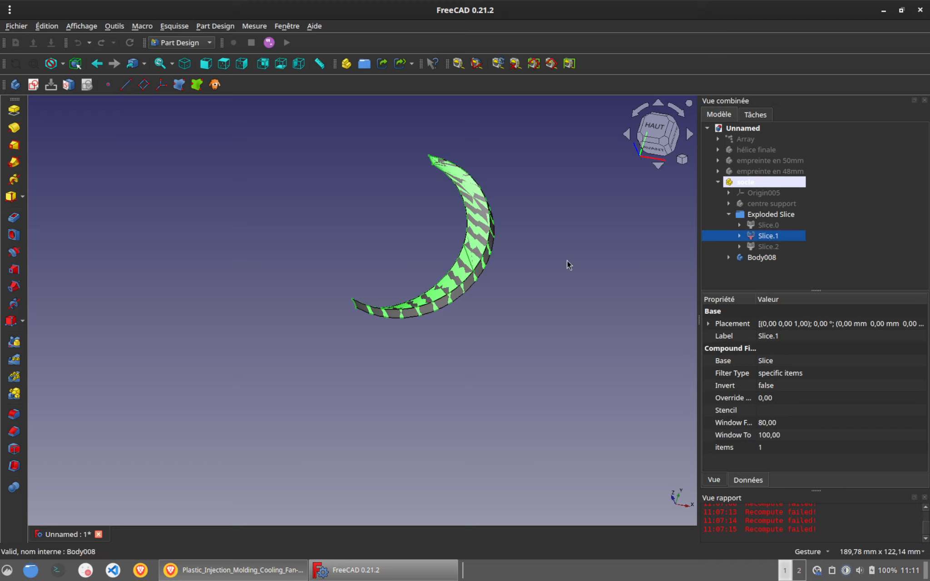
left_click(557, 276)
left_click(756, 257)
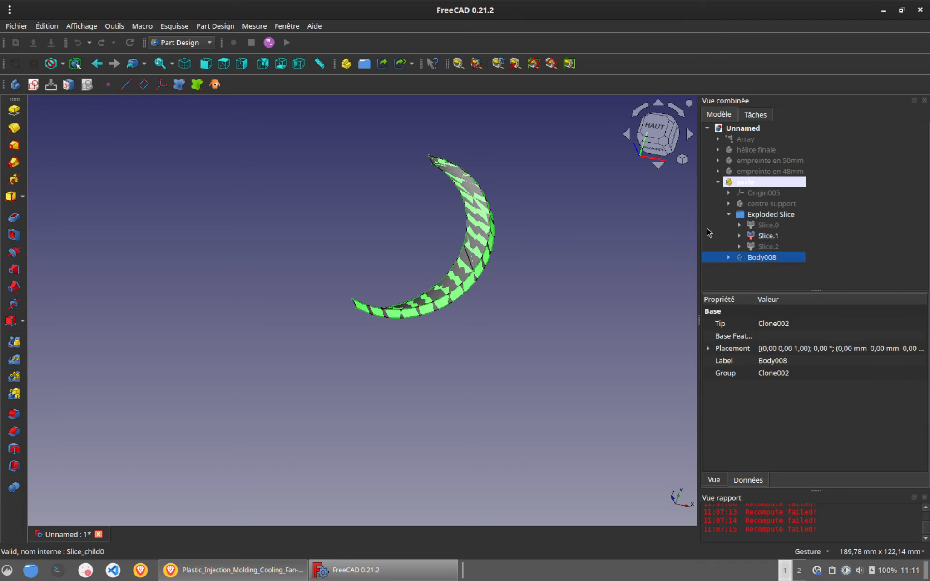
left_click(728, 214)
left_click(757, 215)
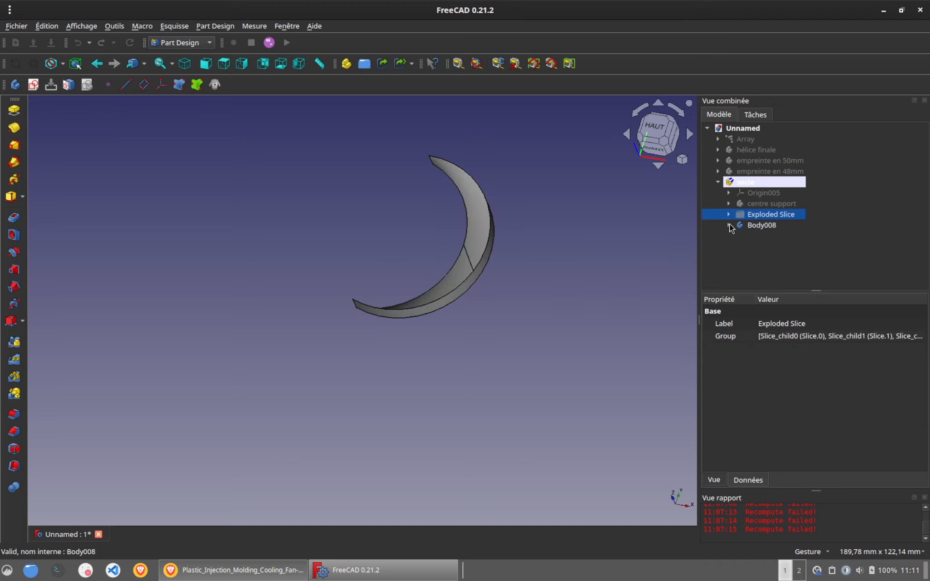
left_click(730, 225)
left_click(763, 226)
left_click(648, 279)
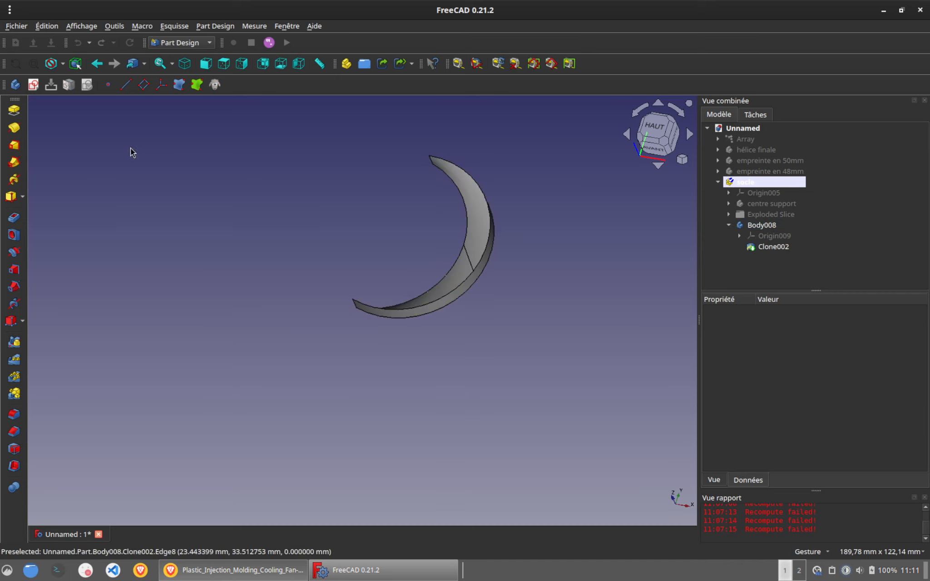
Step: Activate Body008 and start a new sketch on its XY plane
double_click(751, 225)
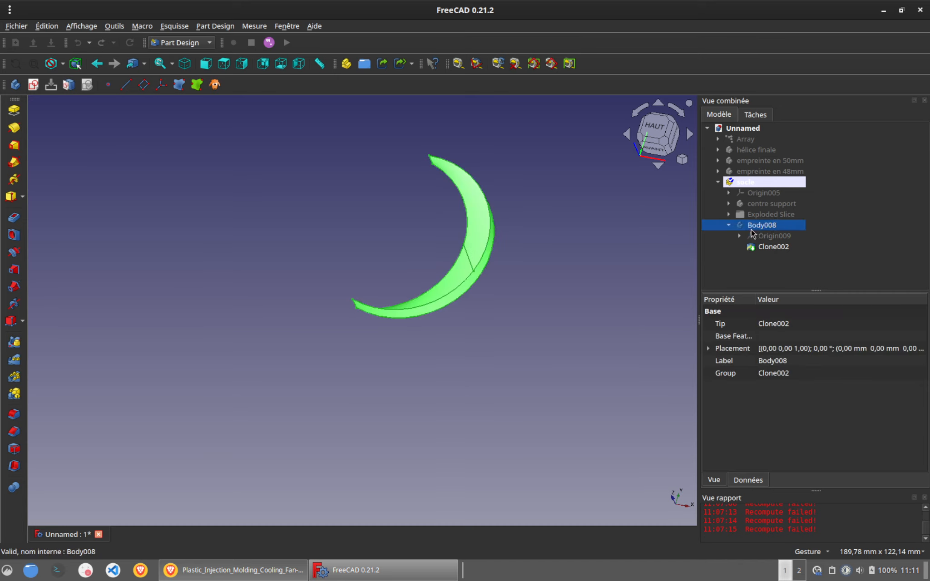
left_click(583, 243)
left_click(33, 84)
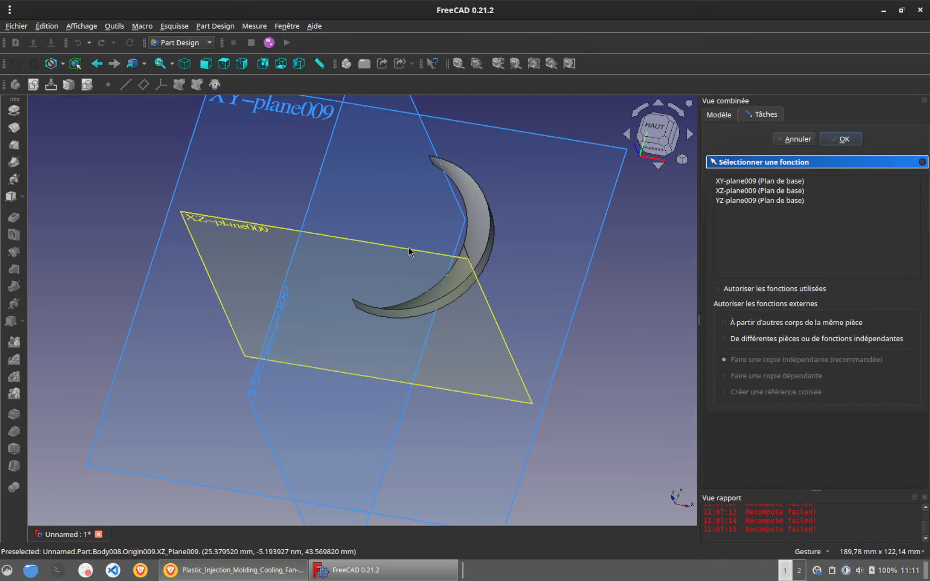
left_click(273, 107)
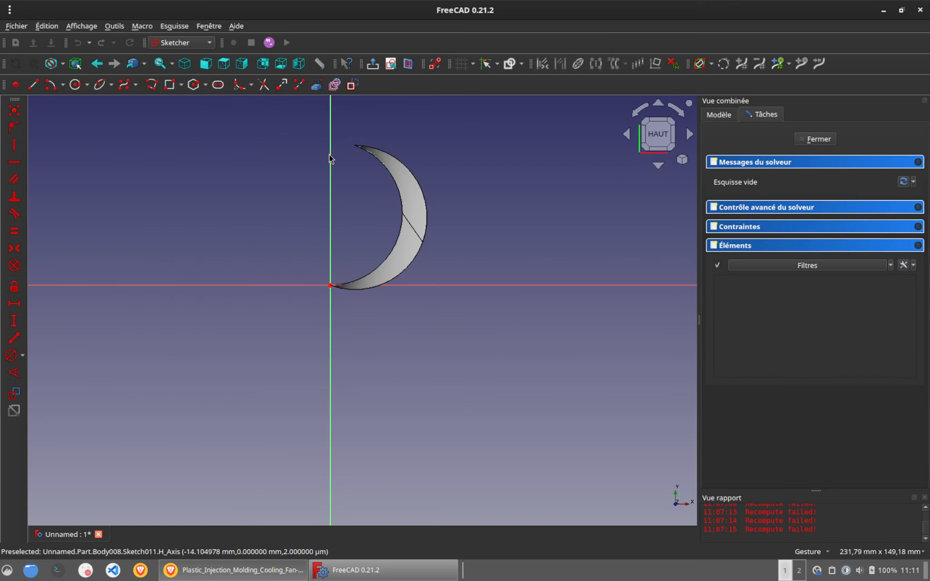
Step: Sketch a circle centred on the origin and constrain its diameter to 20 mm
left_click(76, 85)
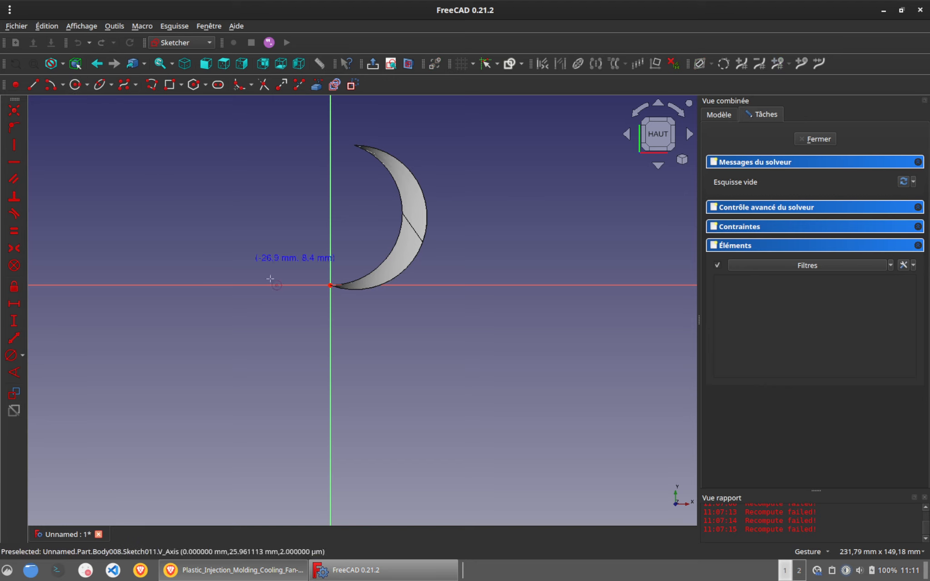
scroll(293, 293, "up", 3)
left_click(361, 278)
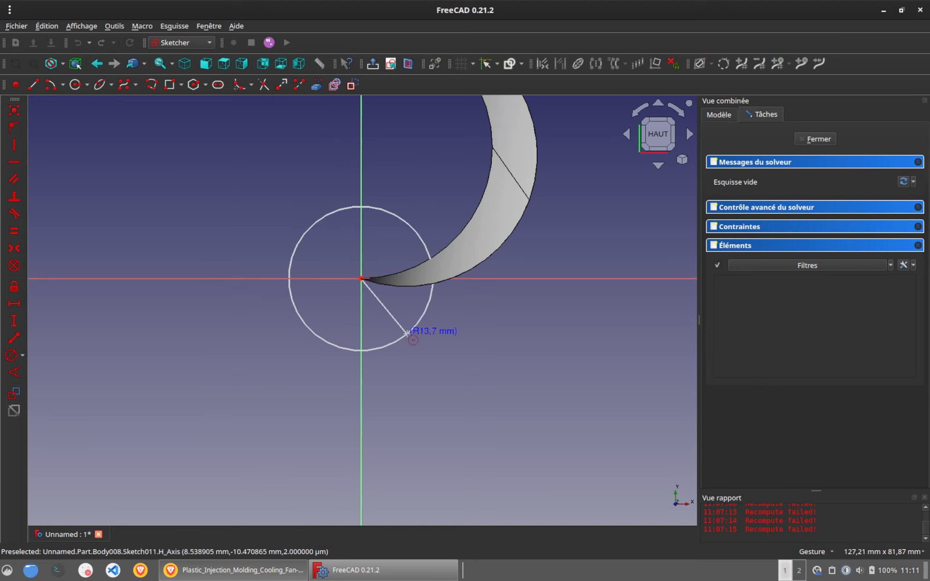
left_click(413, 331)
left_click(9, 359)
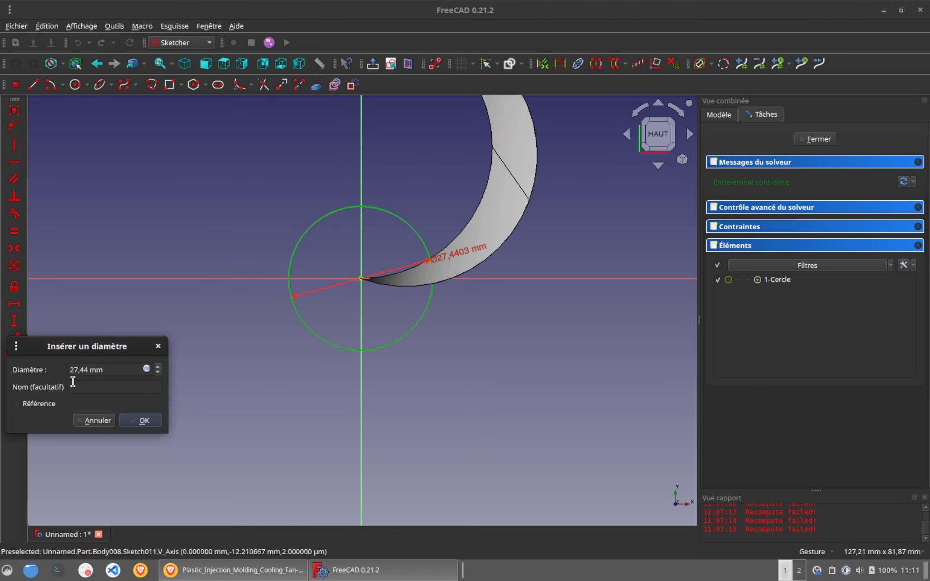
type("20")
key("Return")
Step: Add a second circle centred on the horizontal axis and passing through the origin, and constrain its diameter to 50 mm
scroll(110, 329, "down", 2)
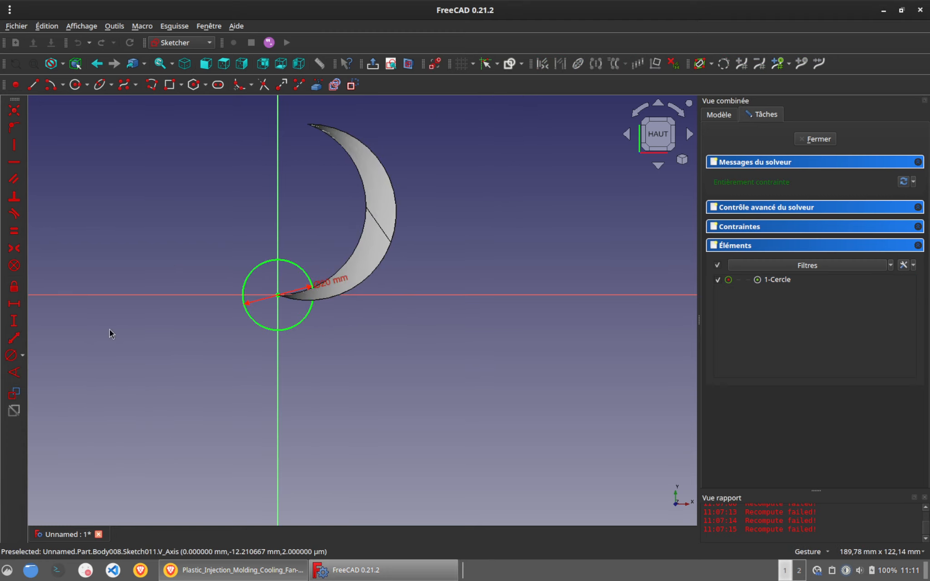
left_click(75, 85)
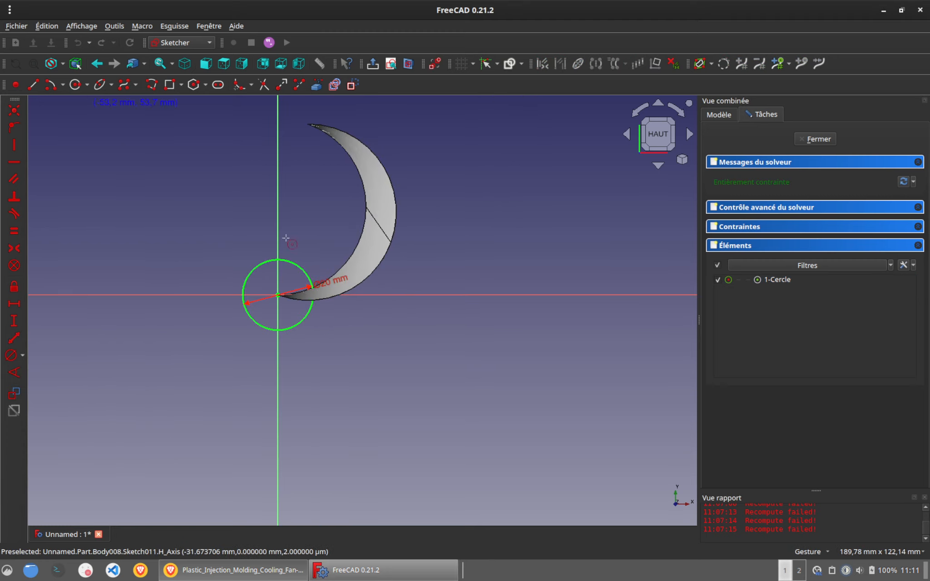
left_click(391, 295)
left_click(278, 296)
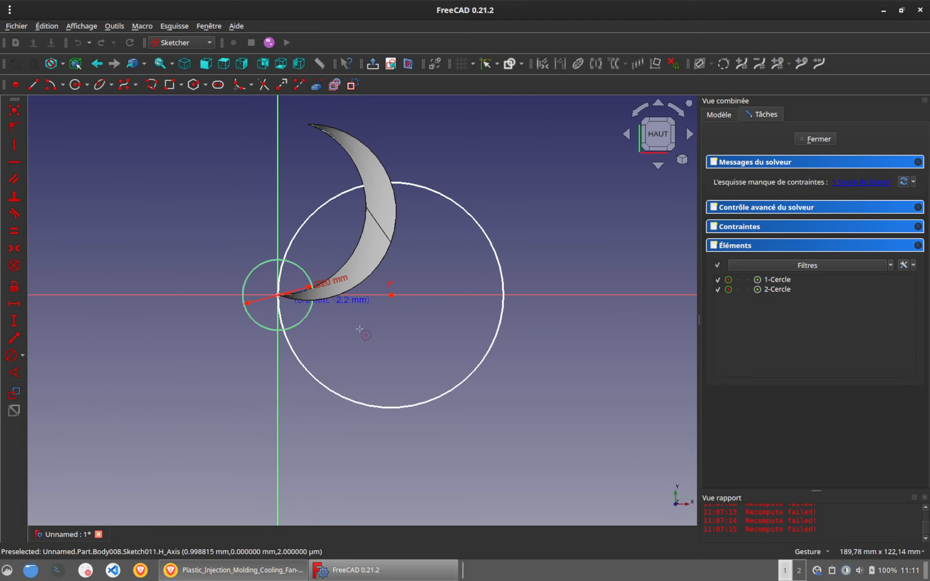
left_click(491, 341)
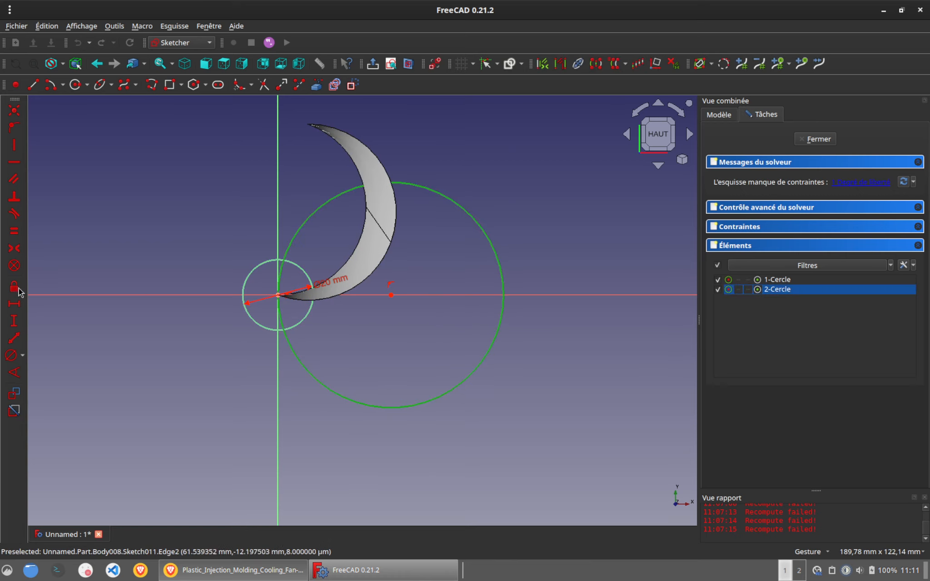
left_click(11, 355)
type("50")
key("Return")
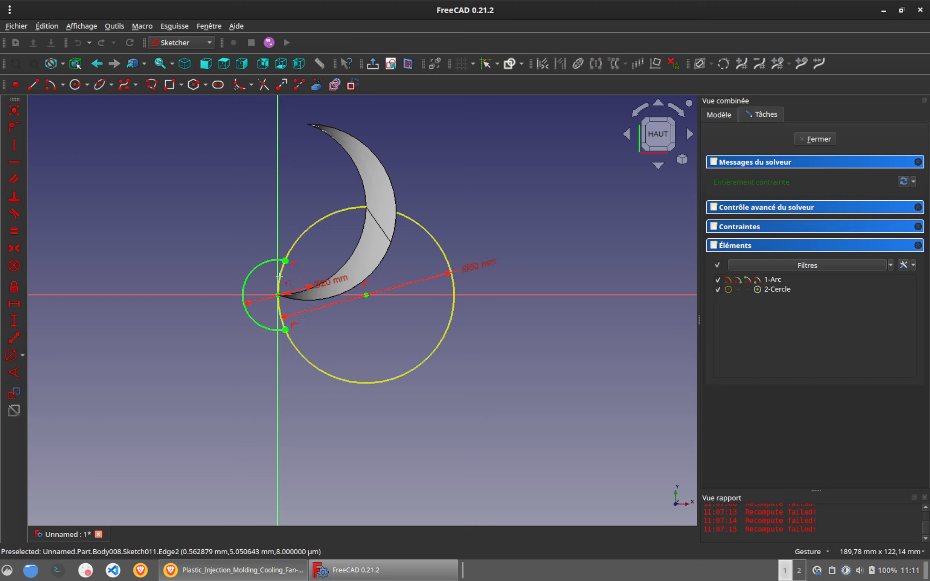
Step: Trim the overlapping arcs of the two circles into one closed outline and close the sketch
left_click(283, 289)
scroll(283, 289, "up", 4)
scroll(322, 345, "down", 4)
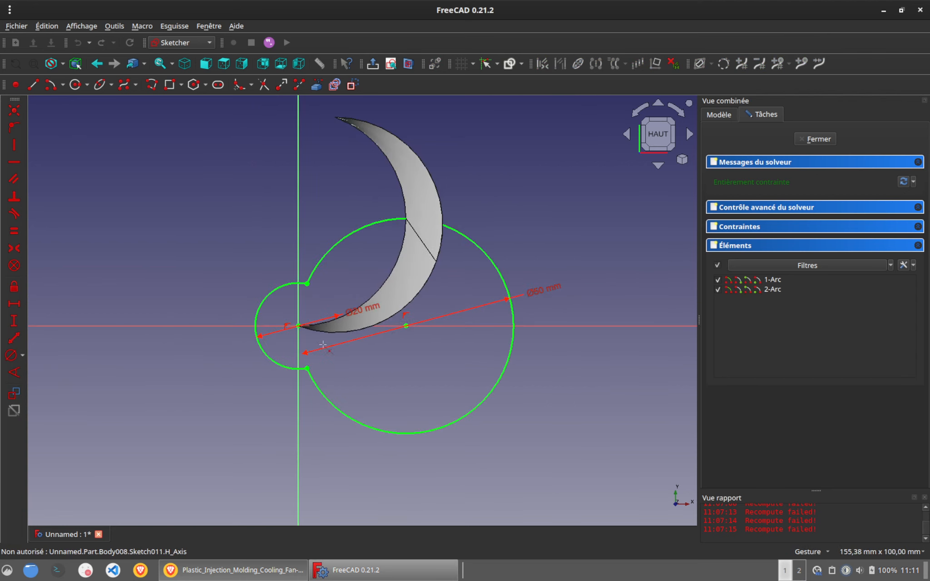
left_click(820, 137)
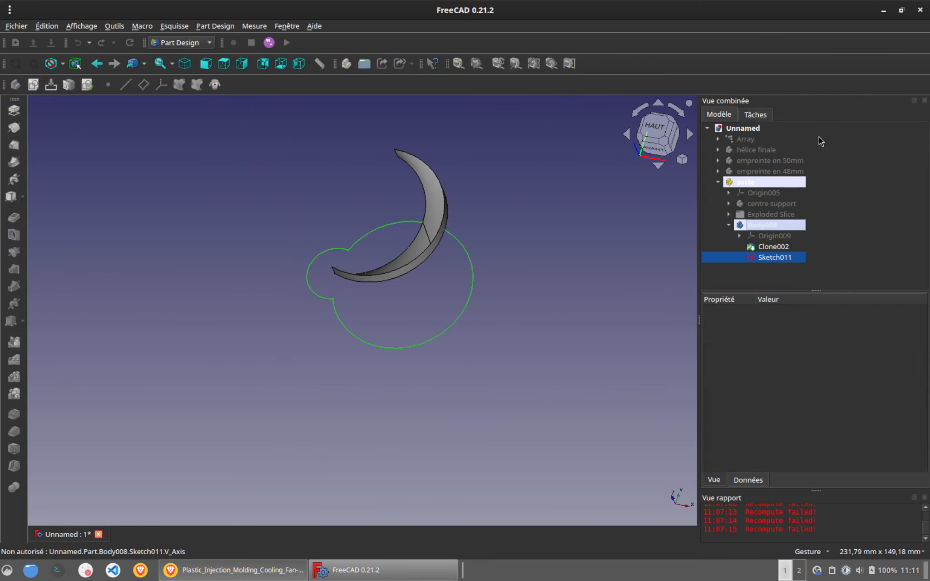
Step: Cut the cloned crescent with a Pocket from the sketch, symmetric to the plane and through all
mouse_move(368, 342)
left_mouse_down()
mouse_move(453, 346)
mouse_move(447, 338)
left_mouse_up()
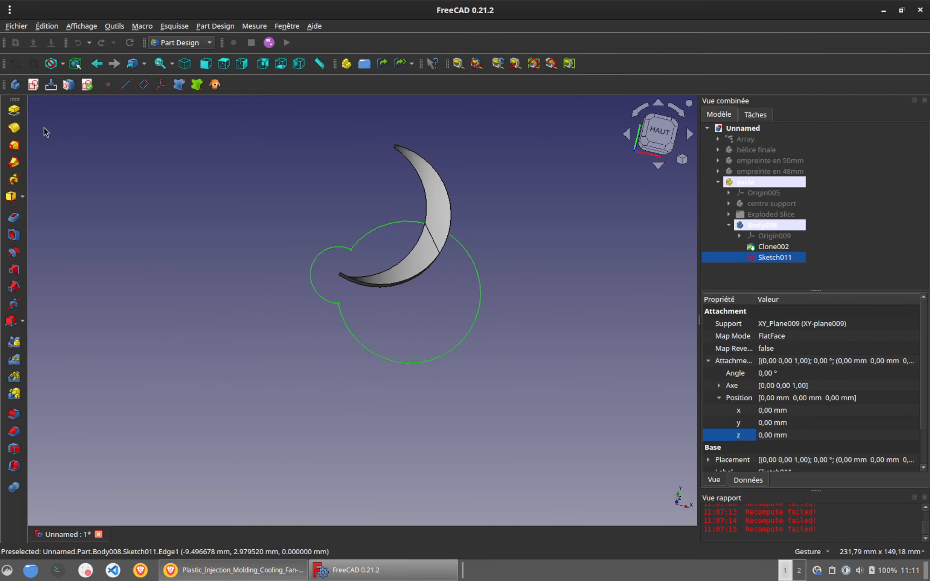
left_click(14, 218)
left_click(756, 294)
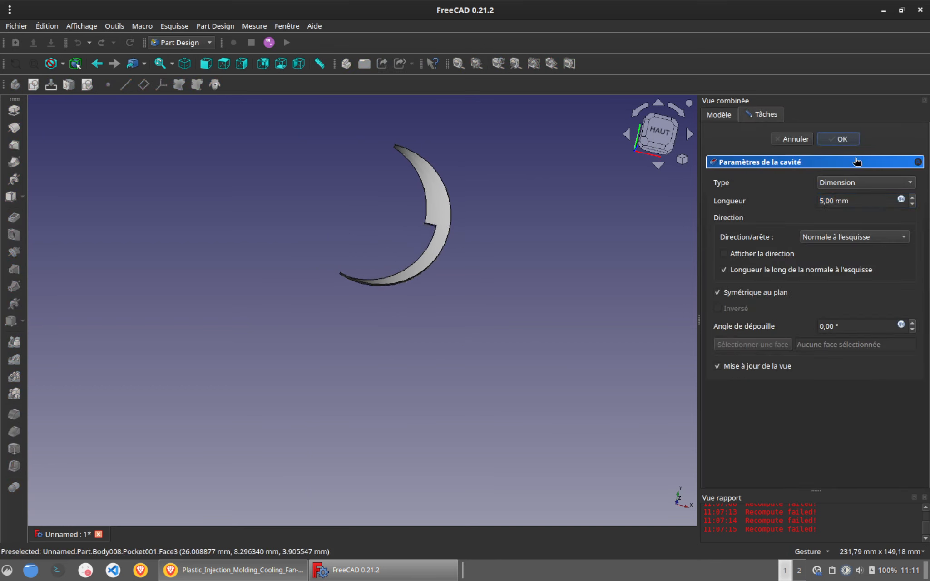
left_click(849, 184)
left_click(843, 195)
left_click(841, 135)
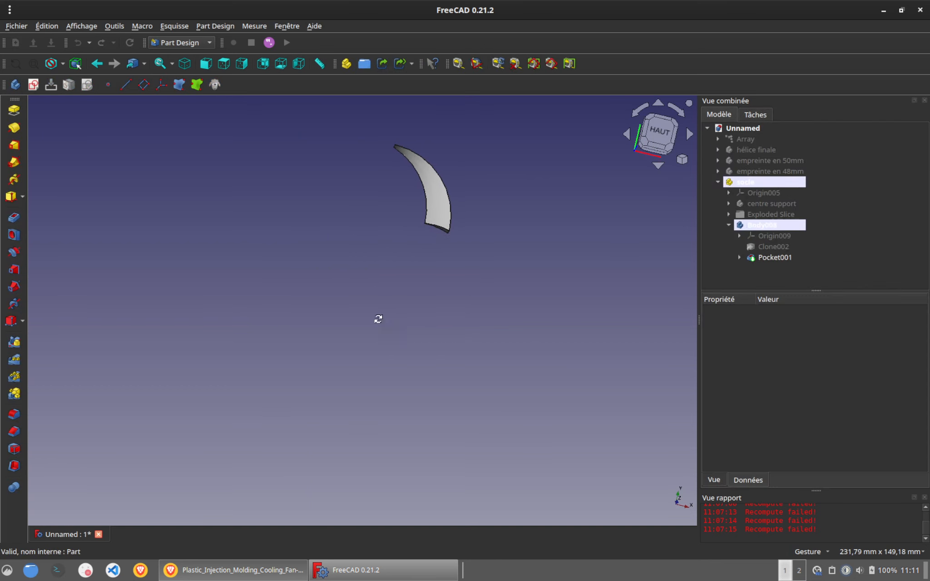
Step: Rename the body of the trimmed crescent clone as "support droit"
left_click_drag(377, 320, 381, 270)
left_click(729, 226)
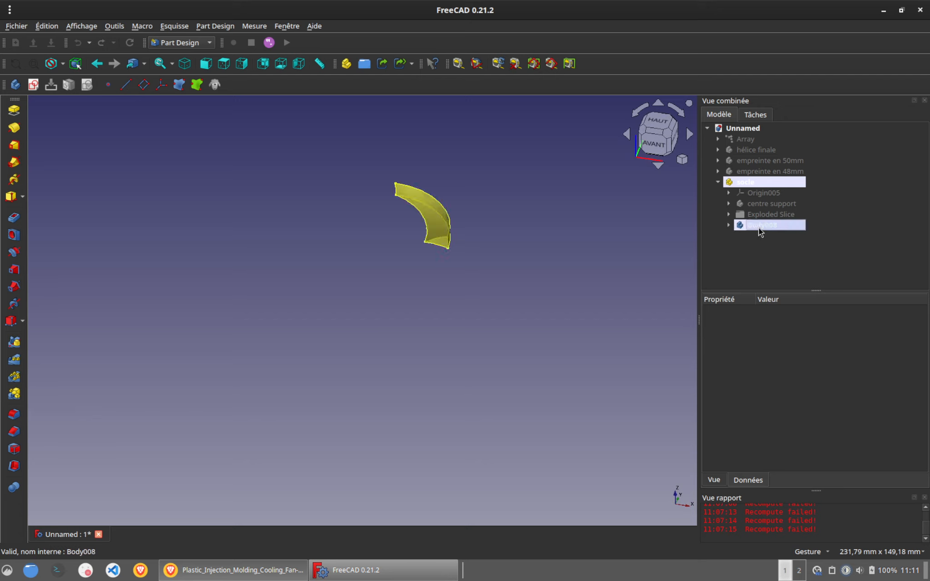
left_click(761, 228)
left_click(760, 227)
type("support droit")
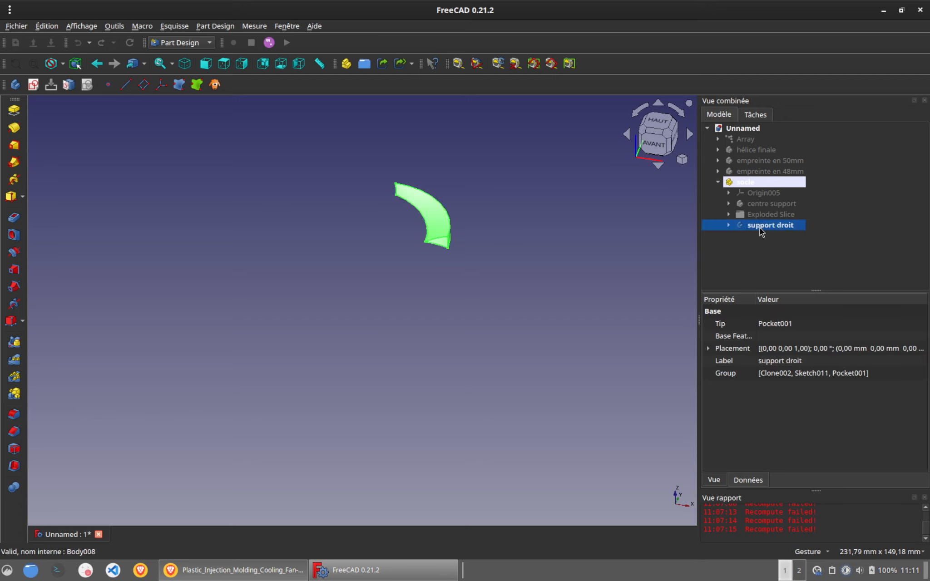
Step: Show the centre support body beside the support droit and view both from above
left_click(767, 204)
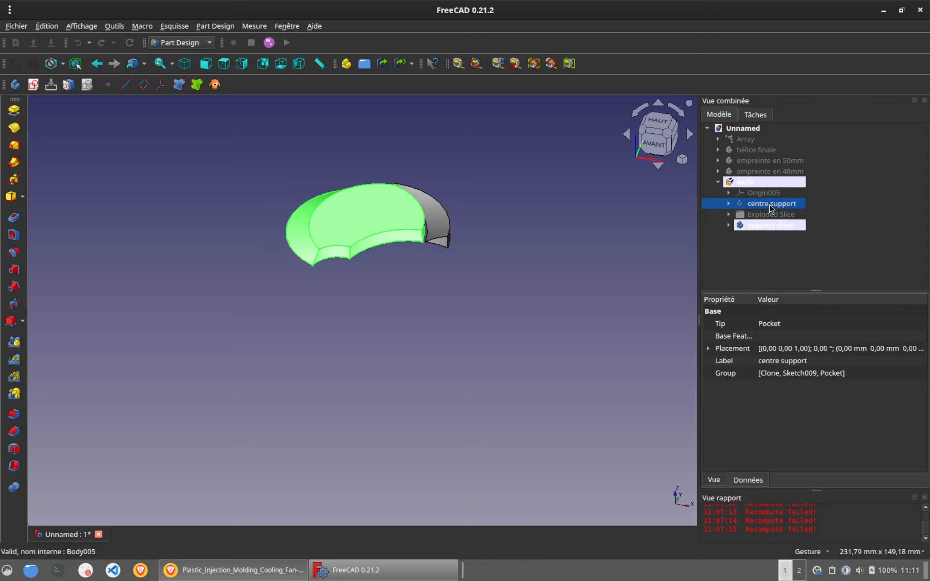
left_click_drag(394, 316, 413, 311)
left_click(413, 306)
left_click_drag(469, 172, 443, 183)
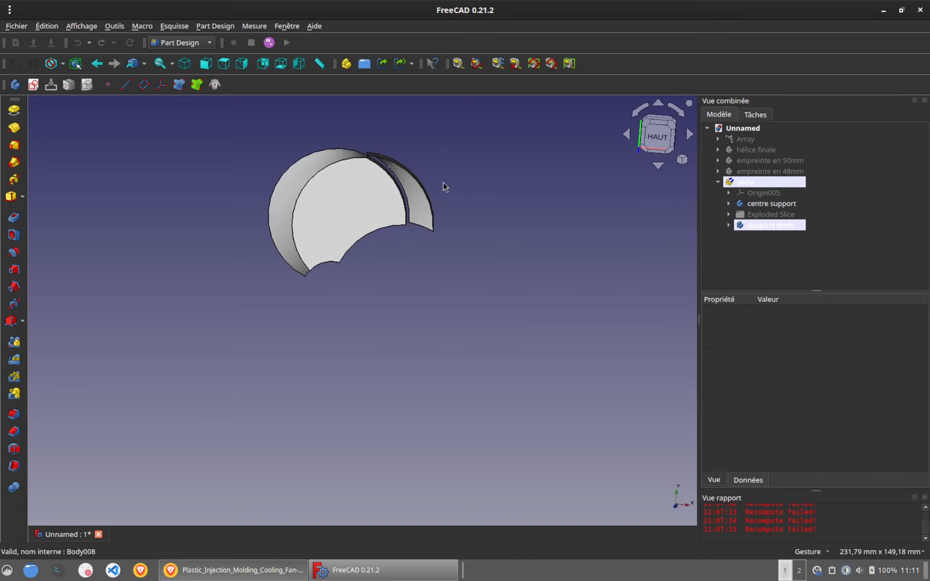
key("2")
scroll(386, 238, "up", 3)
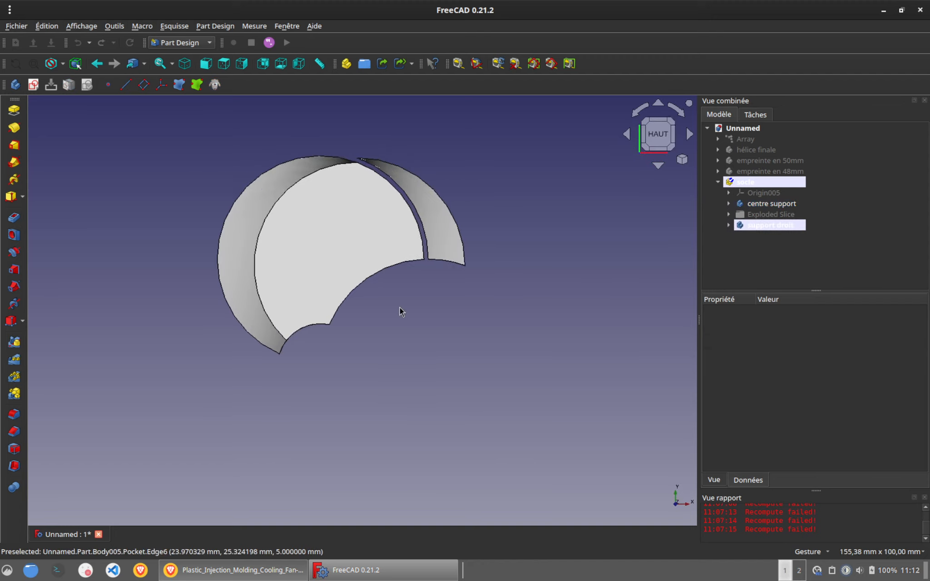
Step: Examine both support pieces, temporarily showing the hélice finale body to check how they fit its blades
left_click(754, 150)
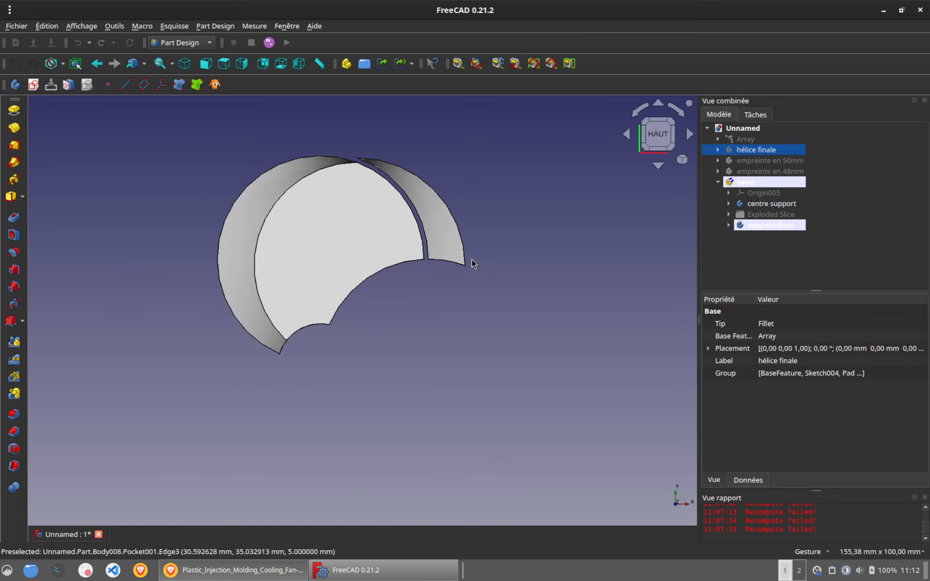
left_click_drag(357, 426, 293, 396)
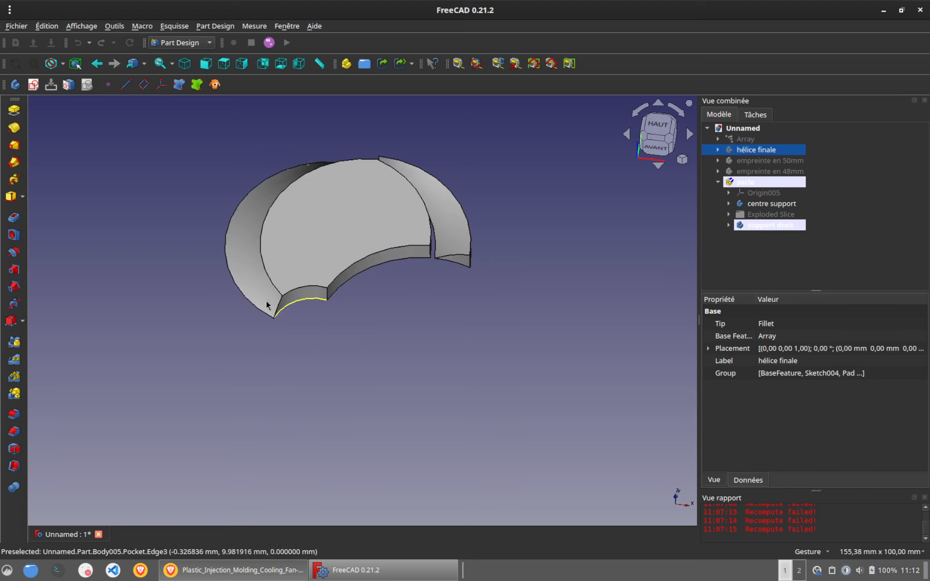
left_click_drag(315, 307, 487, 322)
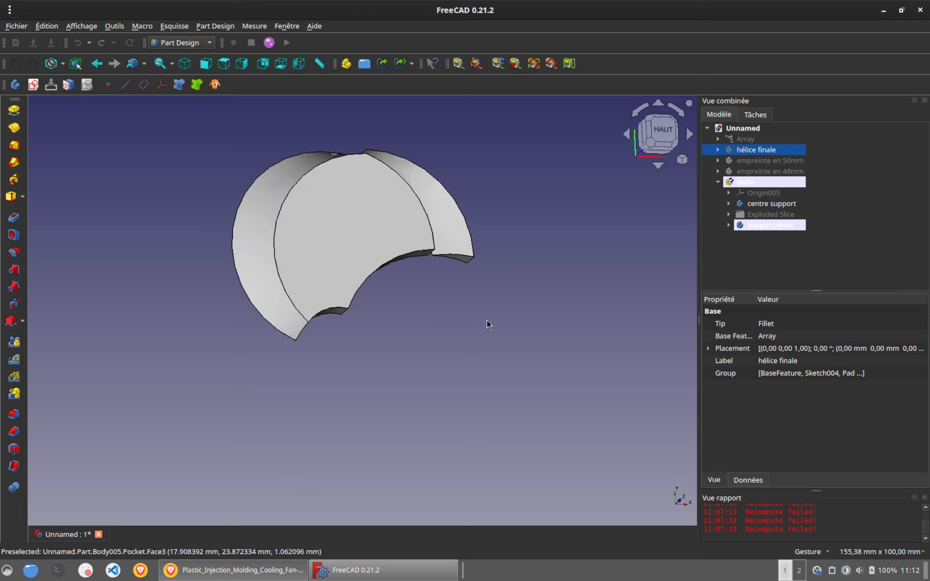
left_click(763, 207)
left_click(767, 152)
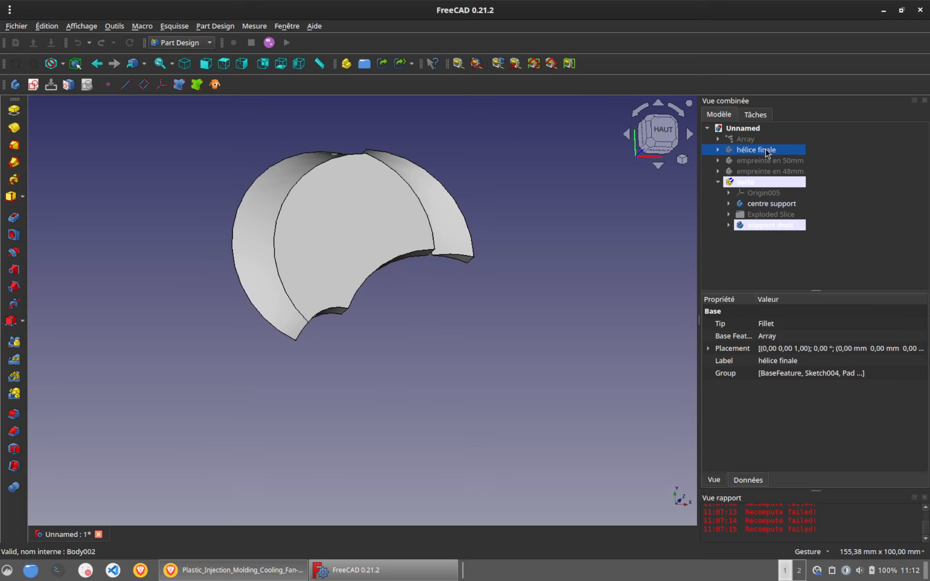
key("space")
left_click_drag(585, 211, 452, 299)
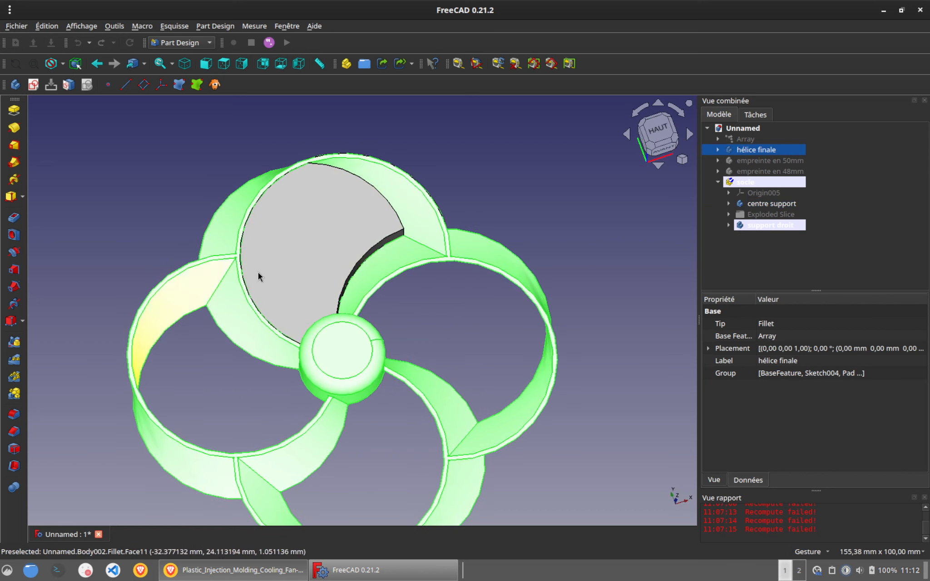
key("space")
Step: Fuse the centre support and support droit bodies with a Part union
left_click(761, 205)
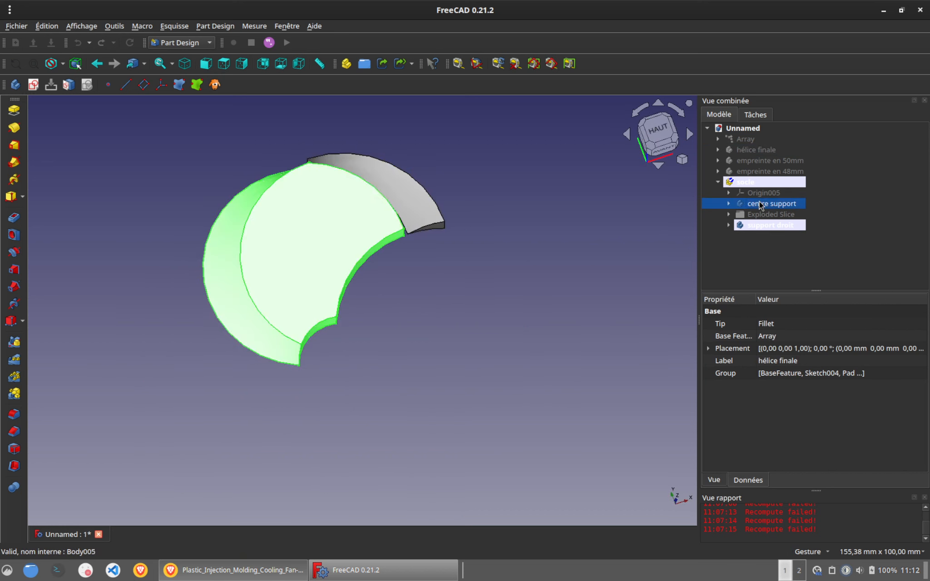
left_click(771, 226, "ctrl")
scroll(197, 42, "up", 1)
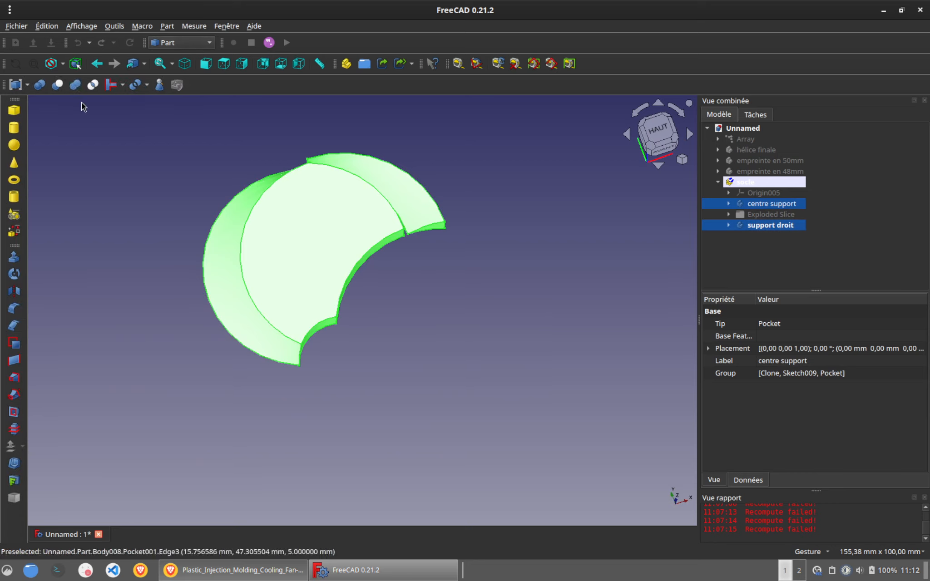
left_click(75, 84)
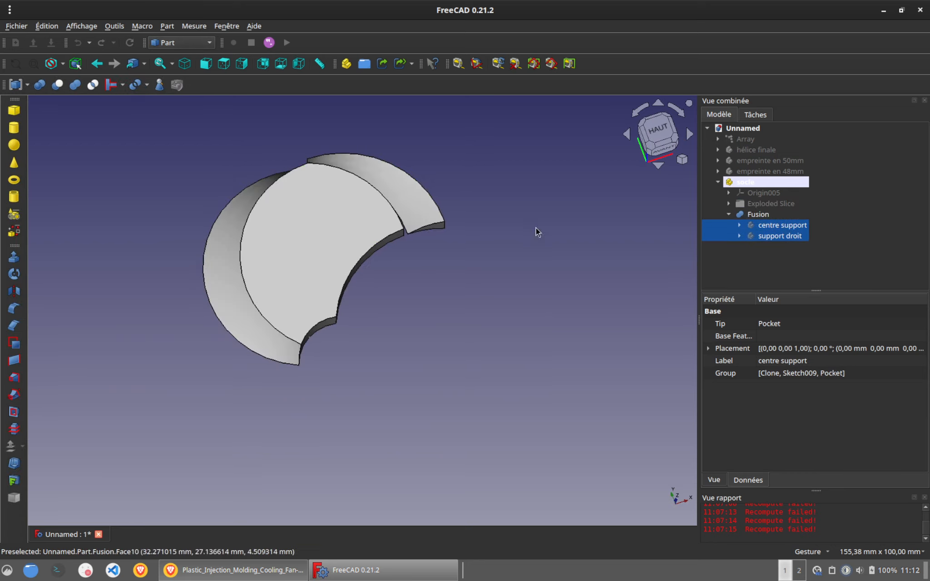
left_click(757, 215)
scroll(191, 43, "down", 1)
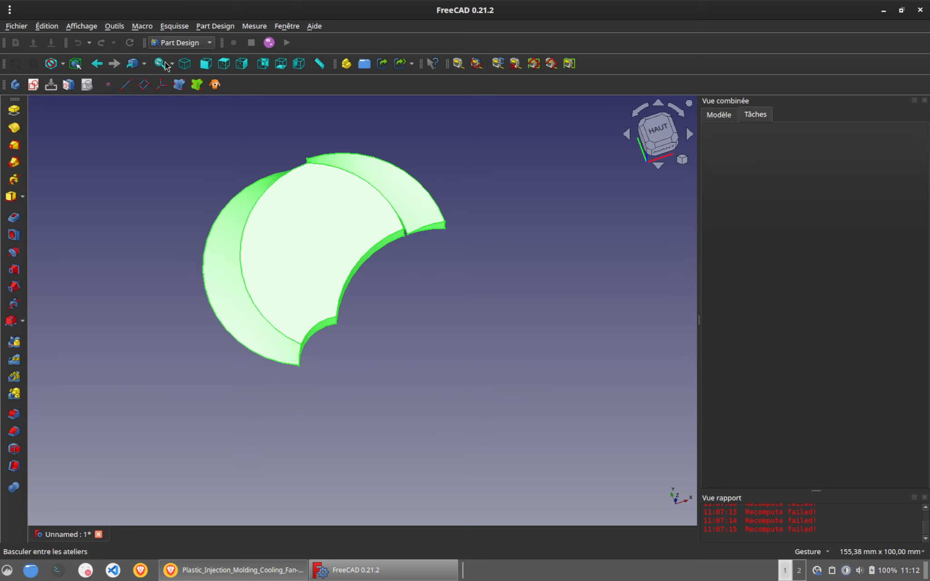
left_click(15, 84)
left_click(568, 282)
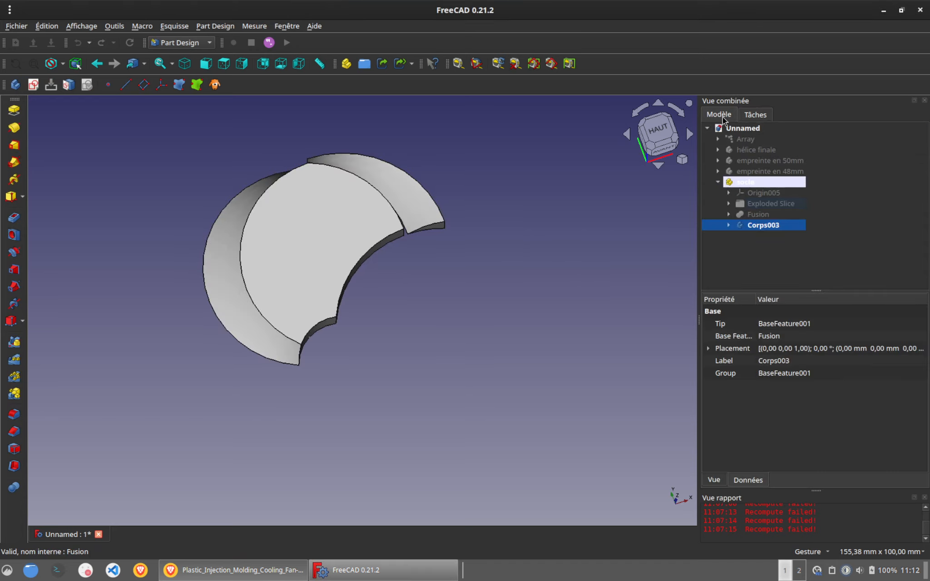
key("Delete")
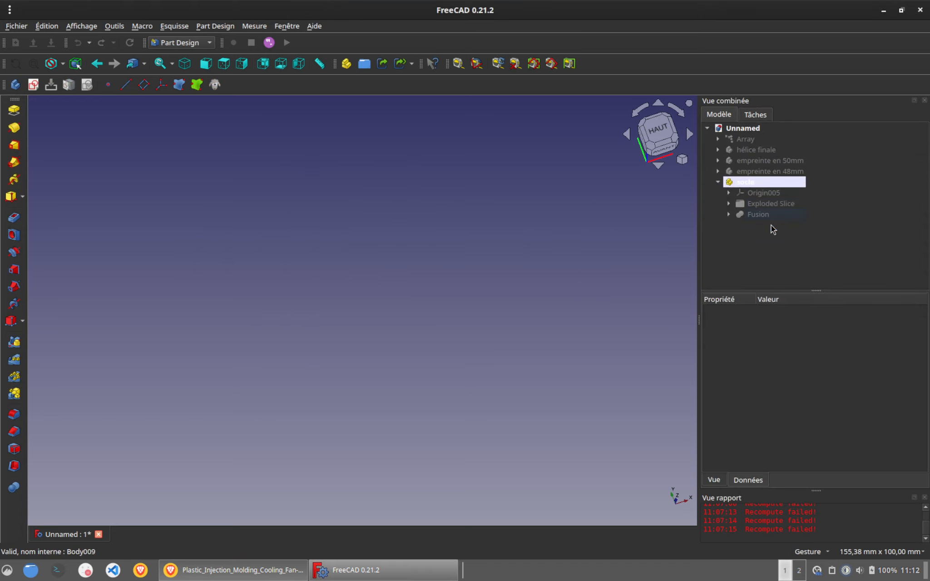
left_click(759, 214)
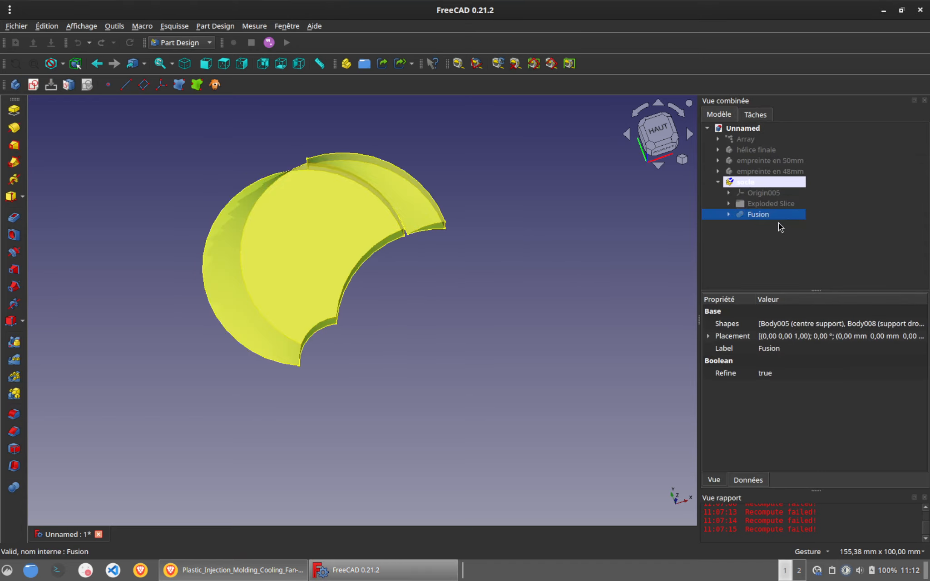
Step: Create a Draft polar array of the fusion with 4 elements over 360° and the rotation centre reset to the origin
left_click(398, 142)
left_click(178, 43)
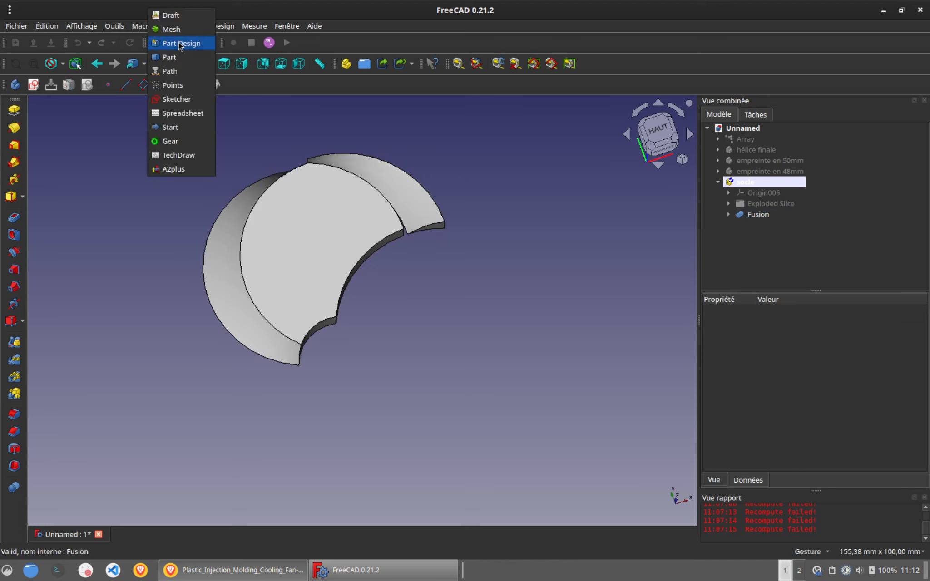
left_click(168, 14)
left_click(756, 214)
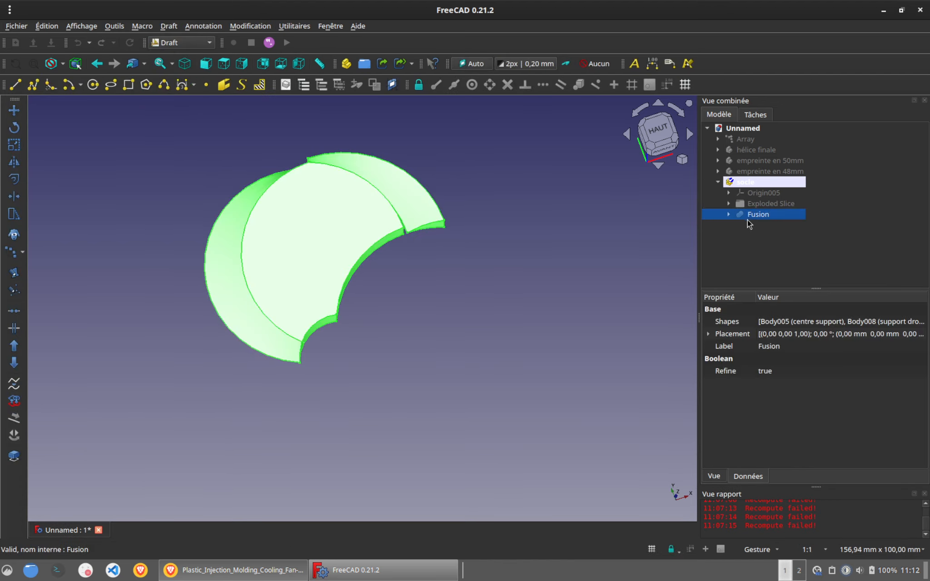
left_click(10, 252)
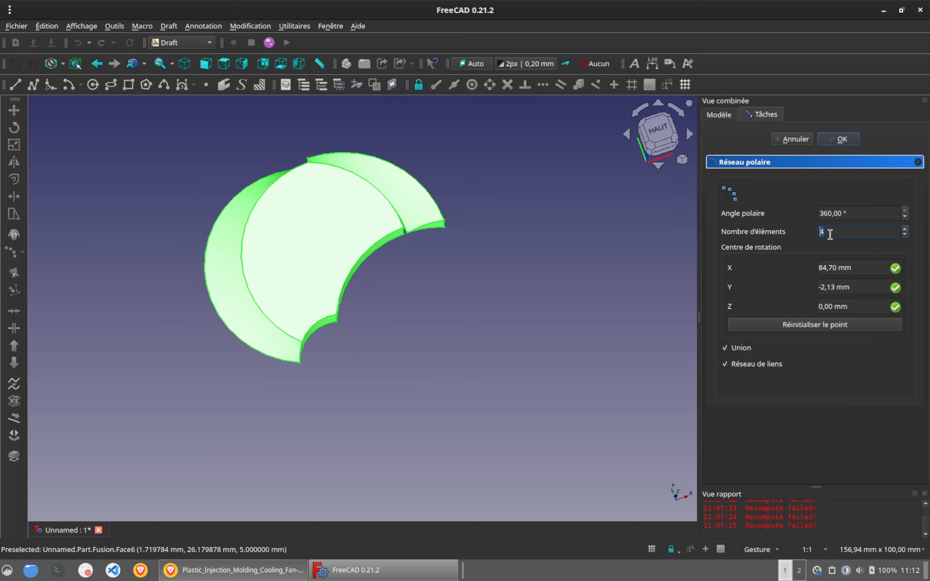
left_click(837, 324)
left_click(842, 140)
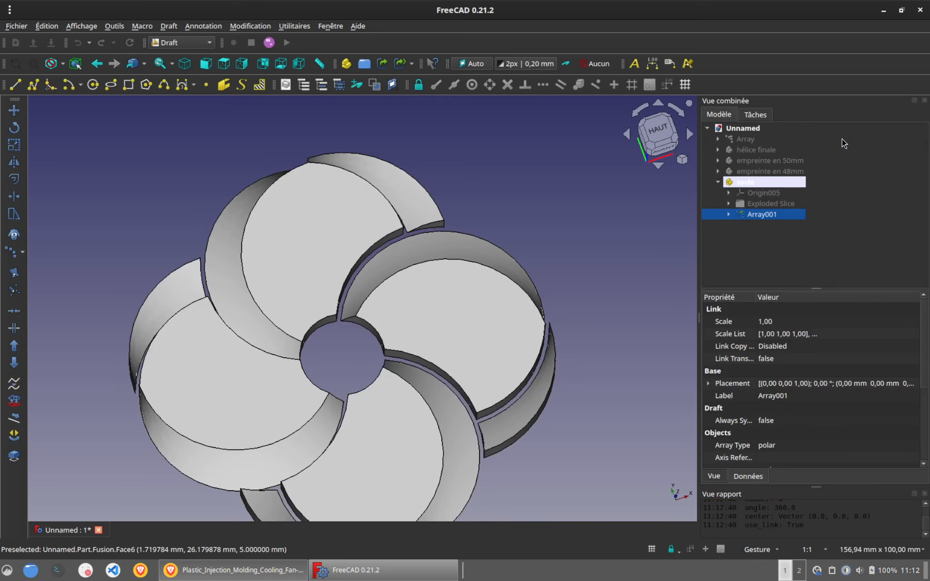
Step: Show the hélice finale body over the polar array and examine how the supports fit between its blades
key("2")
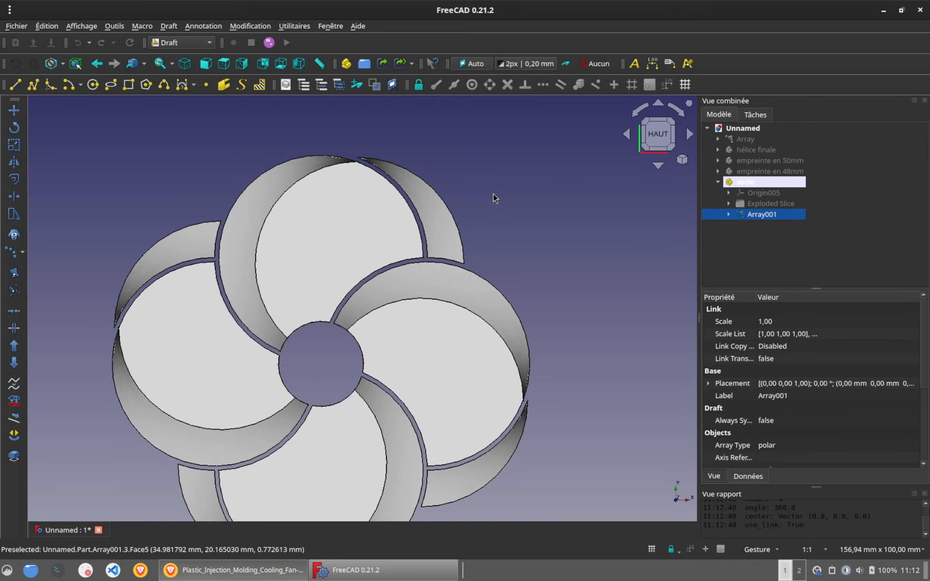
left_click(732, 150)
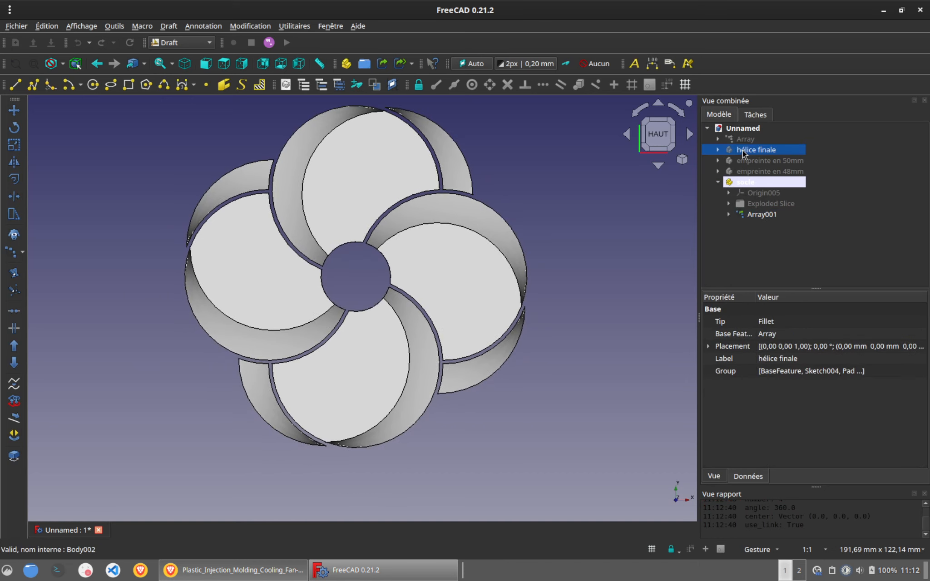
key("space")
left_click_drag(589, 353, 505, 419)
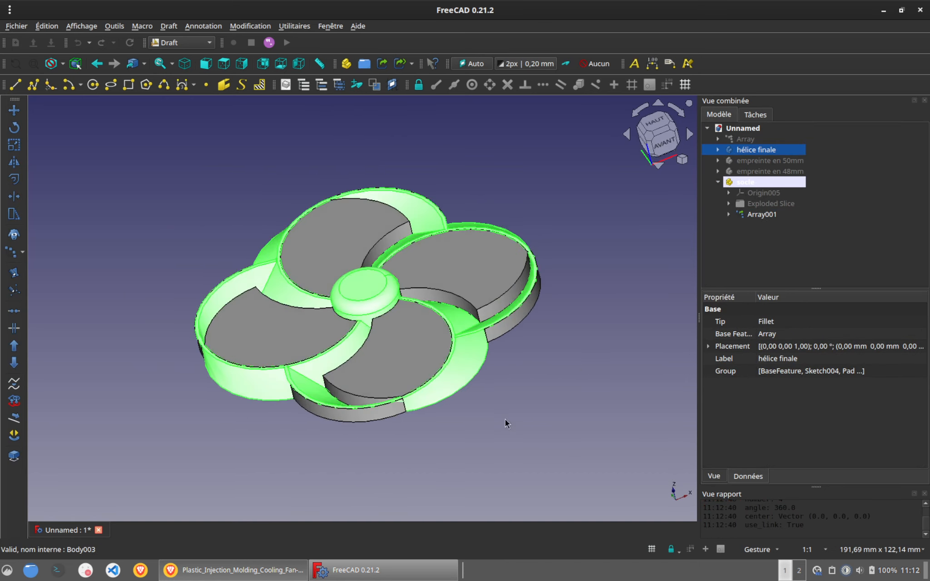
Step: Try raising the hélice finale body about 9.9 mm off the supports with Transform, cancel the move and hide the body
right_click(747, 151)
left_click(681, 226)
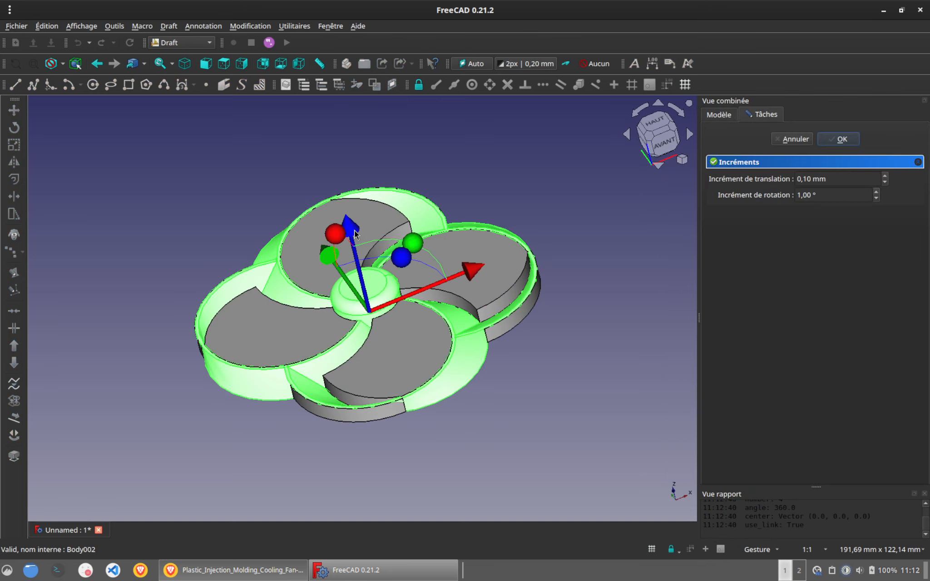
left_click_drag(355, 234, 358, 198)
scroll(393, 396, "up", 5)
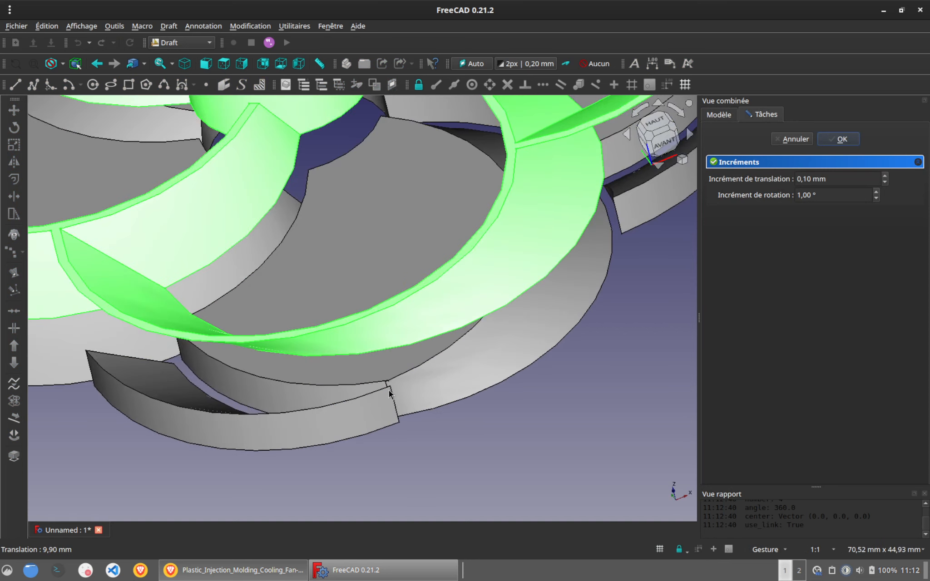
scroll(371, 289, "down", 6)
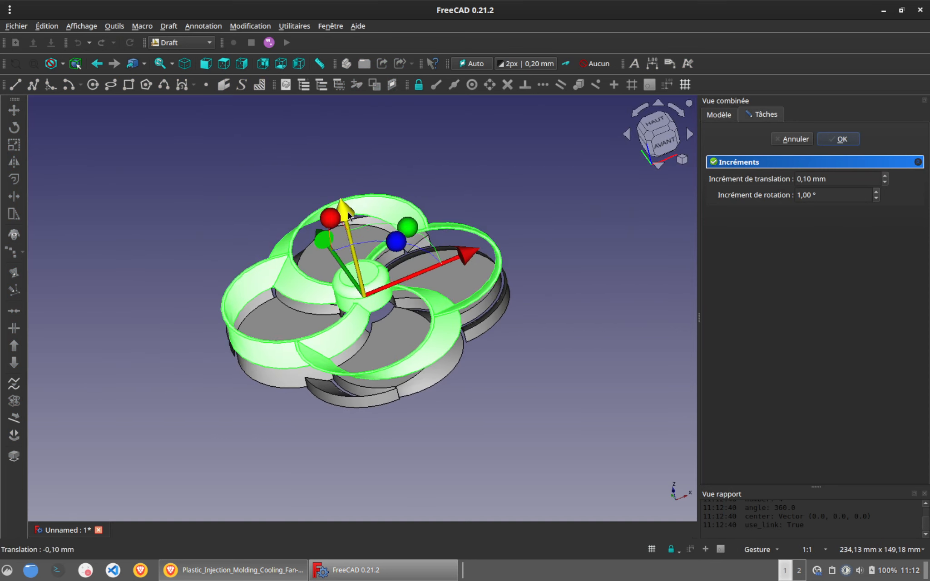
mouse_move(349, 215)
left_mouse_down()
mouse_move(355, 230)
mouse_move(343, 189)
mouse_move(357, 237)
mouse_move(339, 164)
mouse_move(355, 229)
mouse_move(351, 196)
mouse_move(353, 217)
left_mouse_up()
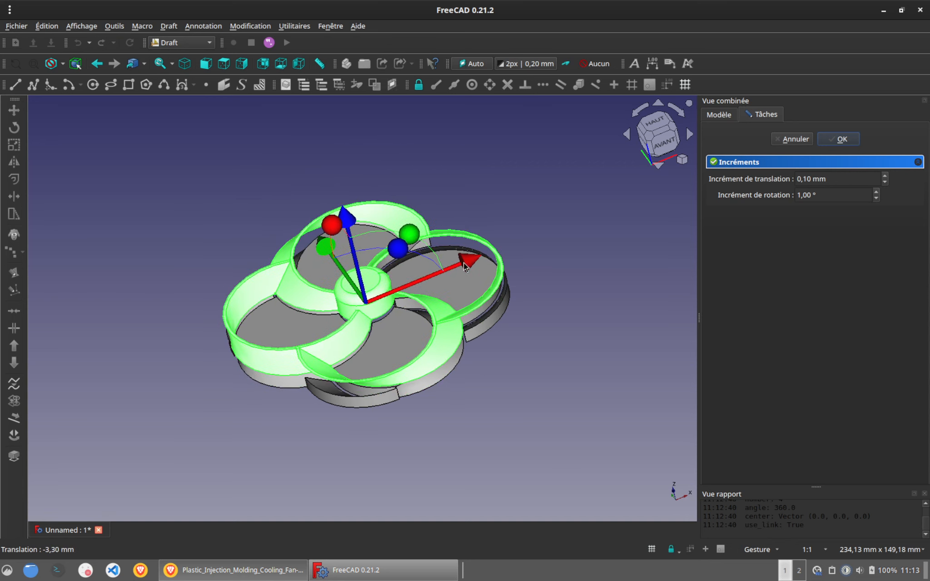
left_click(788, 137)
key("2")
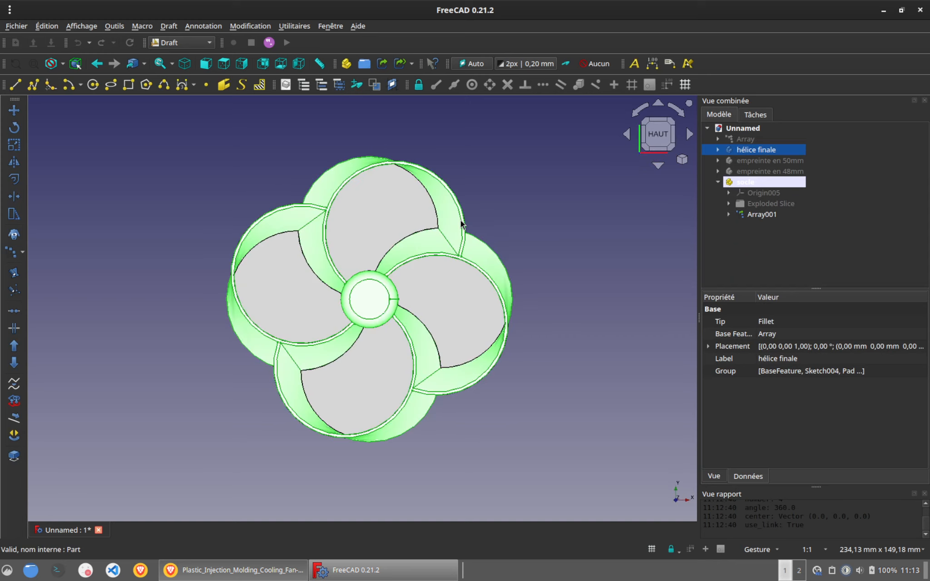
key("space")
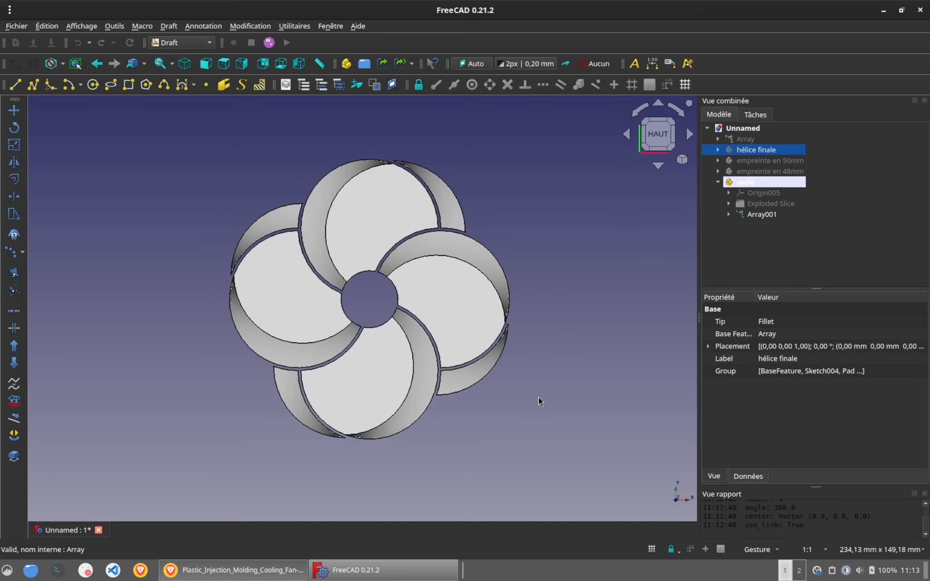
Step: Create a new Part Design body based on the polar array of supports
left_click(762, 215)
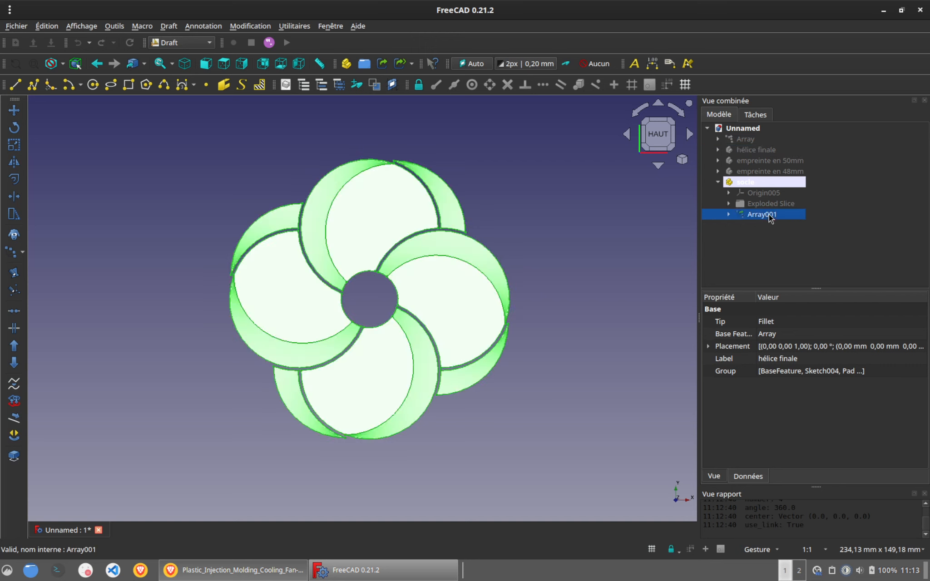
left_click(190, 44)
left_click(191, 69)
left_click(15, 84)
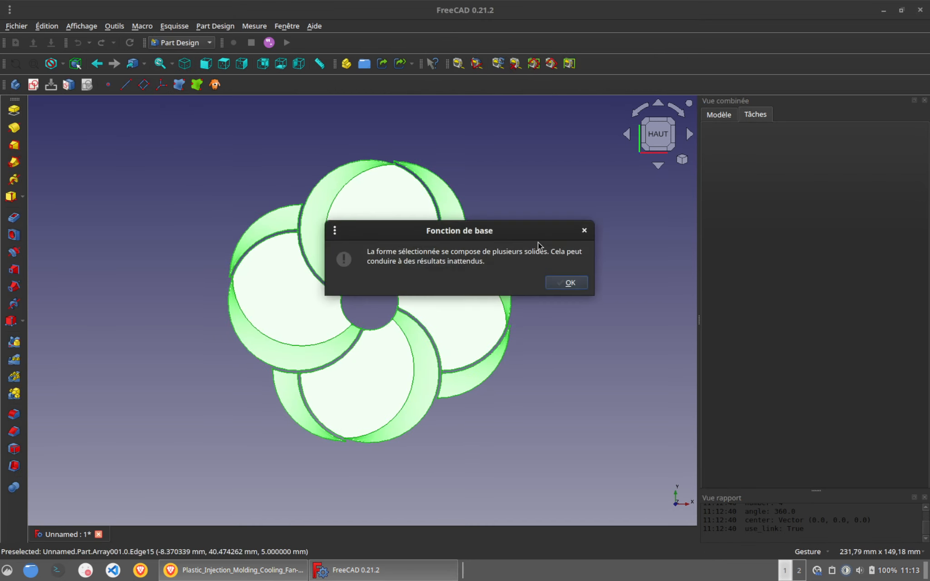
left_click(569, 284)
left_click(765, 225)
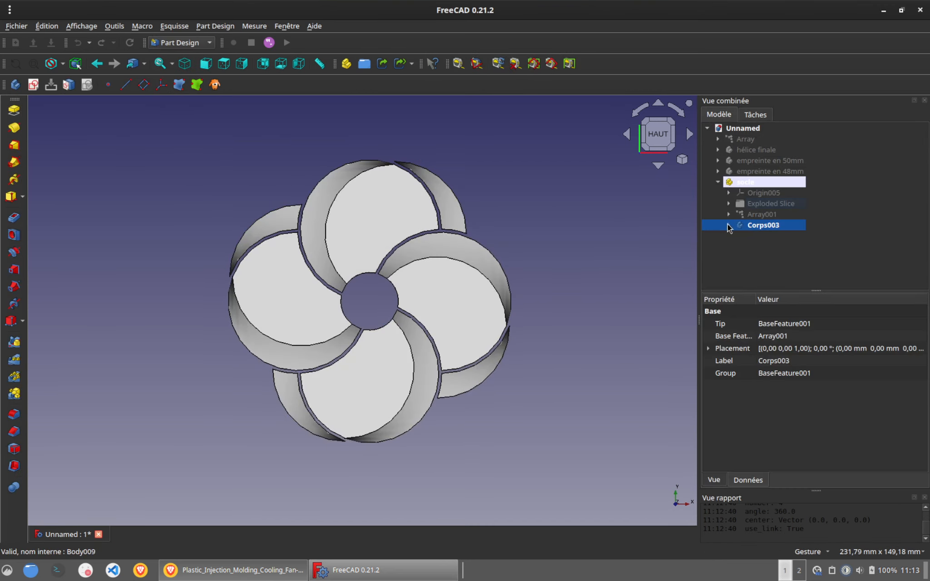
Step: Start a sketch on the new body's XY plane and draw an origin-centred rectangle about 139.6 mm wide around the supports
left_click(536, 423)
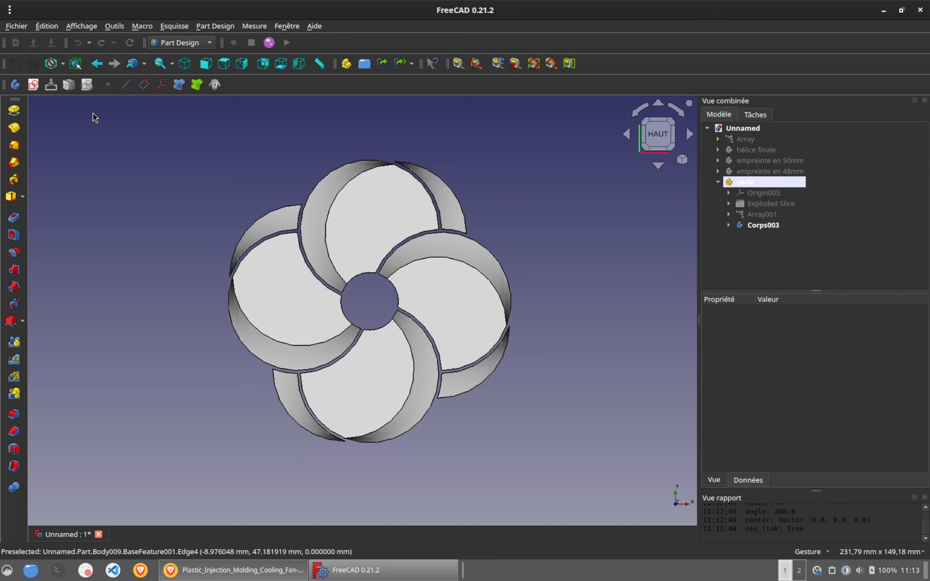
left_click(34, 84)
left_click(242, 132)
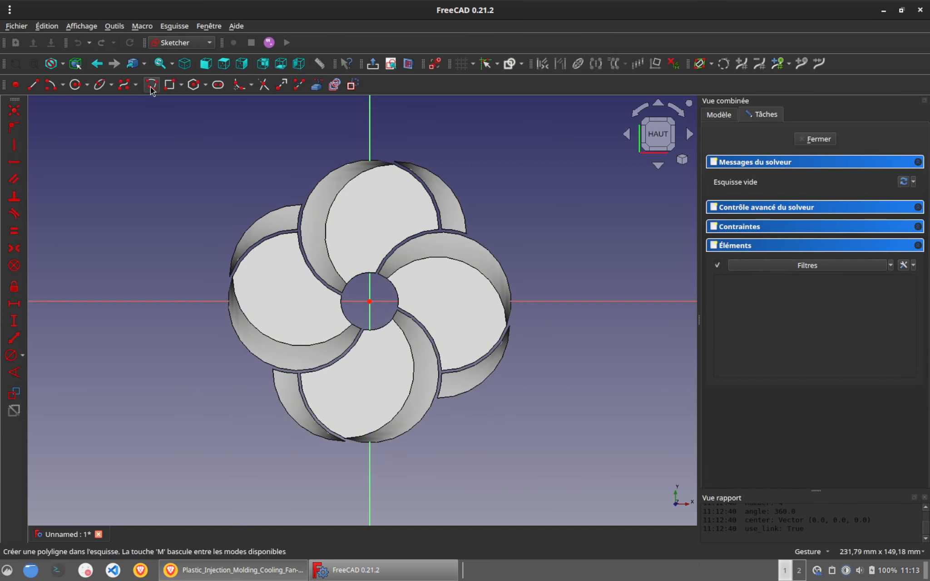
left_click(181, 85)
left_click(184, 114)
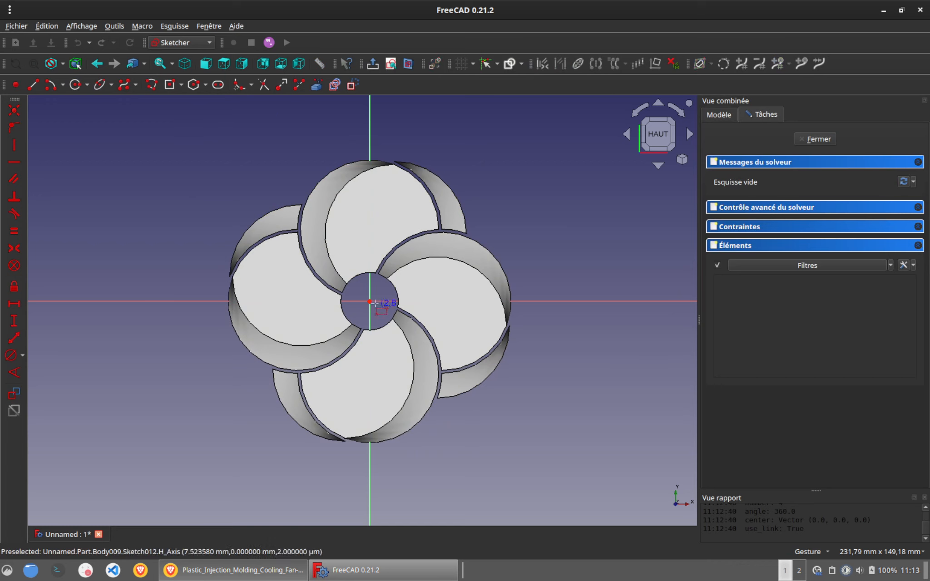
left_click(369, 301)
left_click(572, 473)
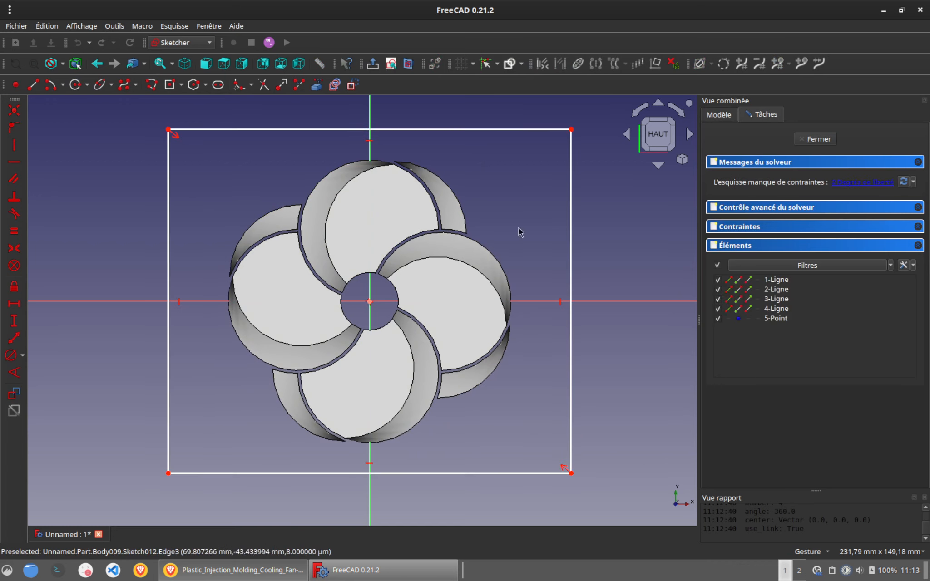
Step: Constrain the rectangle to a 120 mm square with a width dimension and equal adjacent sides, and close the sketch
left_click(436, 129)
left_click(14, 303)
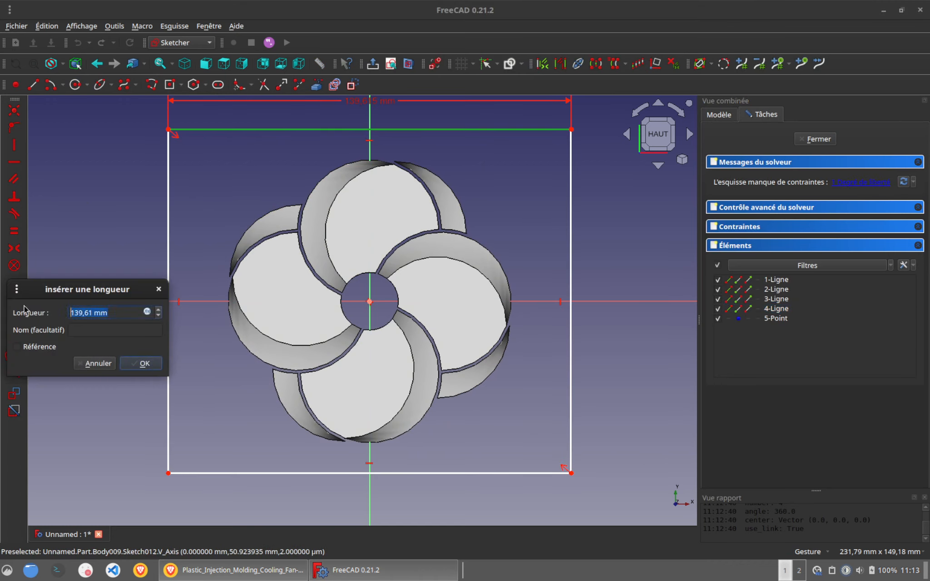
type("120")
key("Return")
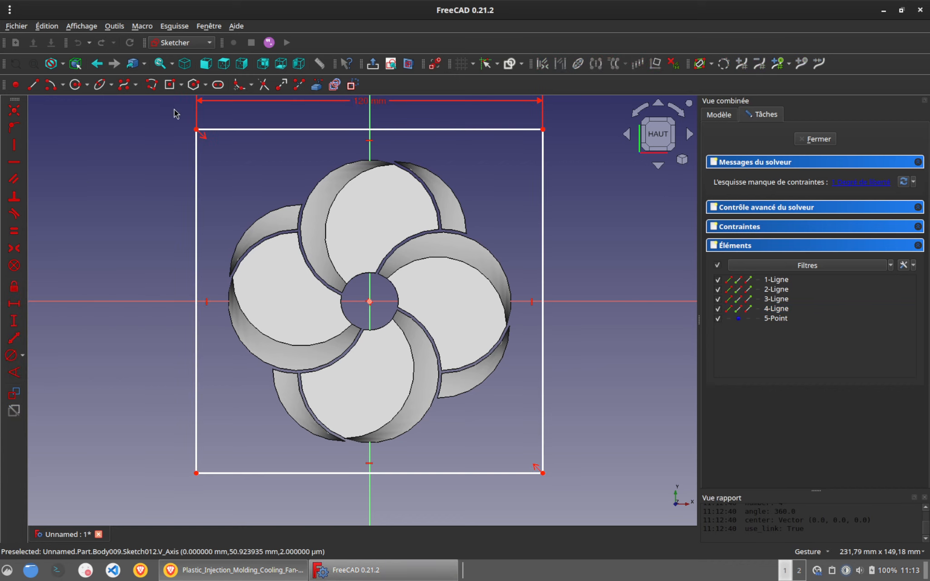
left_click(249, 130)
left_click(197, 190)
left_click(14, 231)
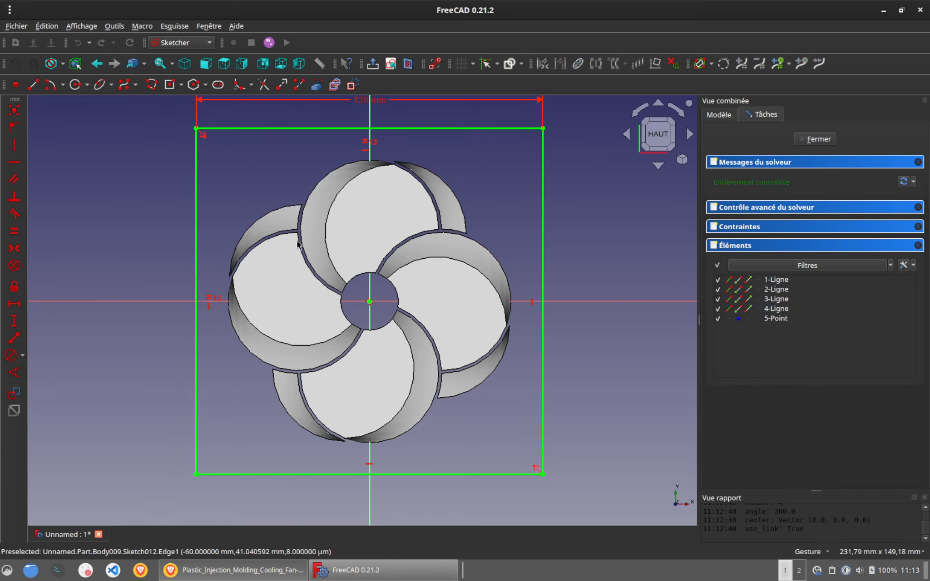
left_click(819, 139)
Step: Pad the square sketch 10 mm in the reversed direction to form a base plate beneath the supports
left_click_drag(416, 446, 386, 357)
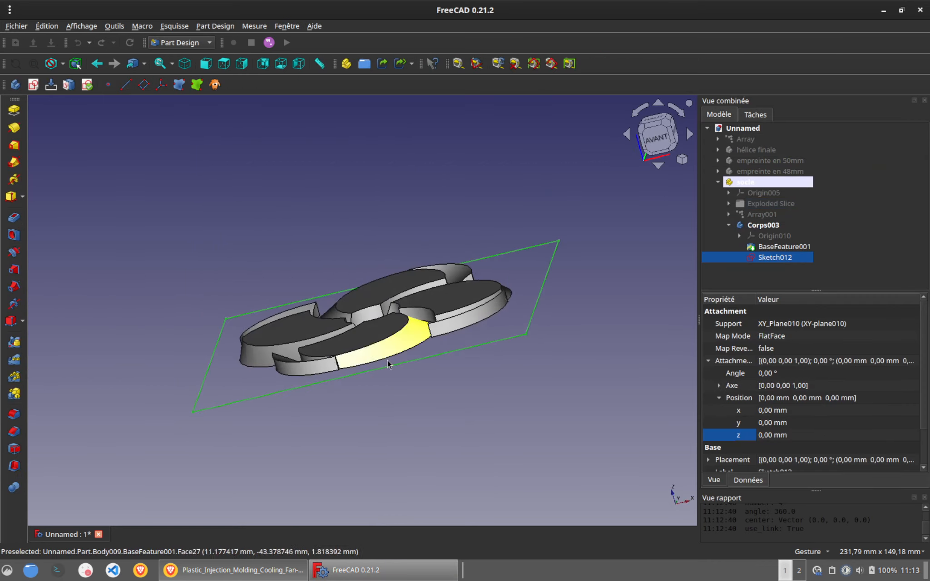
left_click(14, 110)
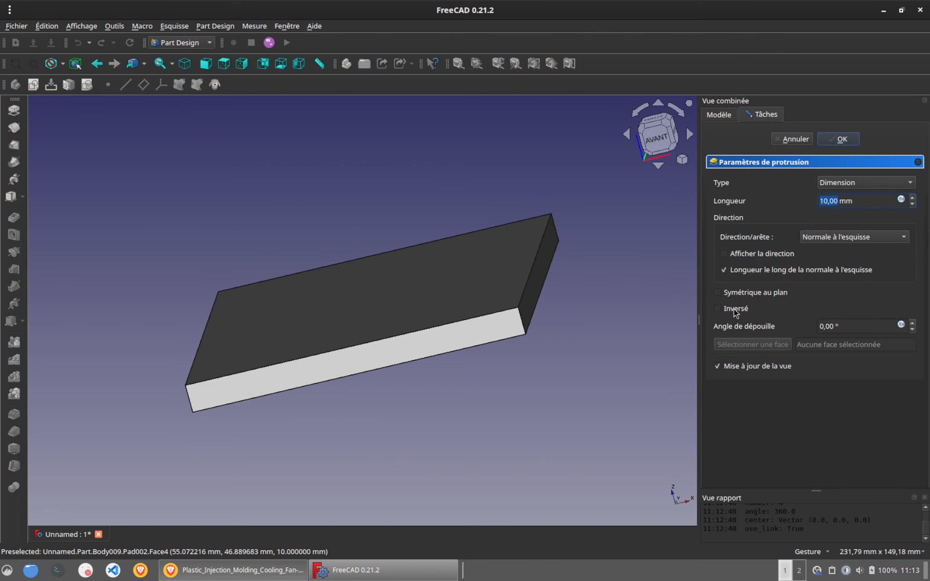
left_click(717, 309)
left_click(843, 140)
Step: Examine the padded plate with its supports, hiding and reshowing the Corps003 body
left_click_drag(593, 233, 431, 238)
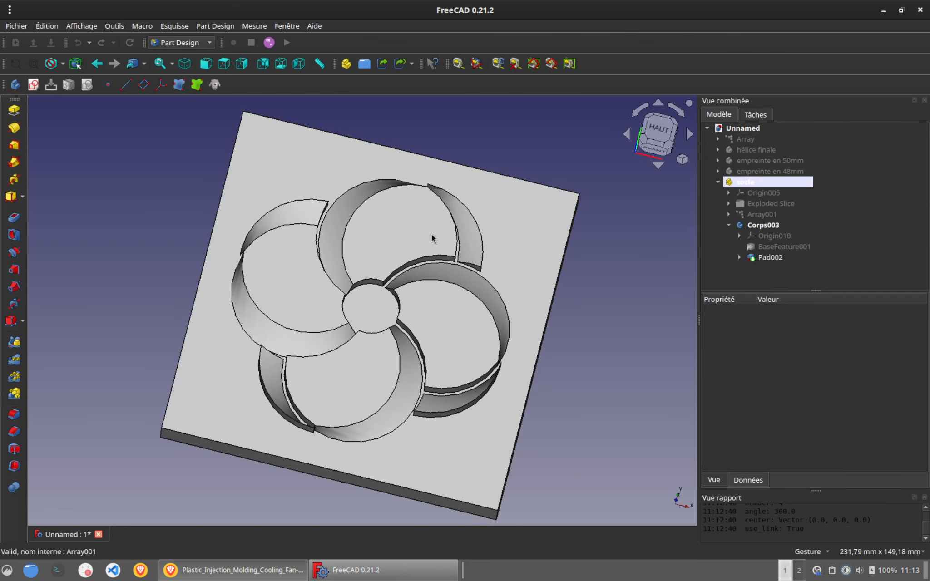
left_click(755, 226)
key("space")
key("space")
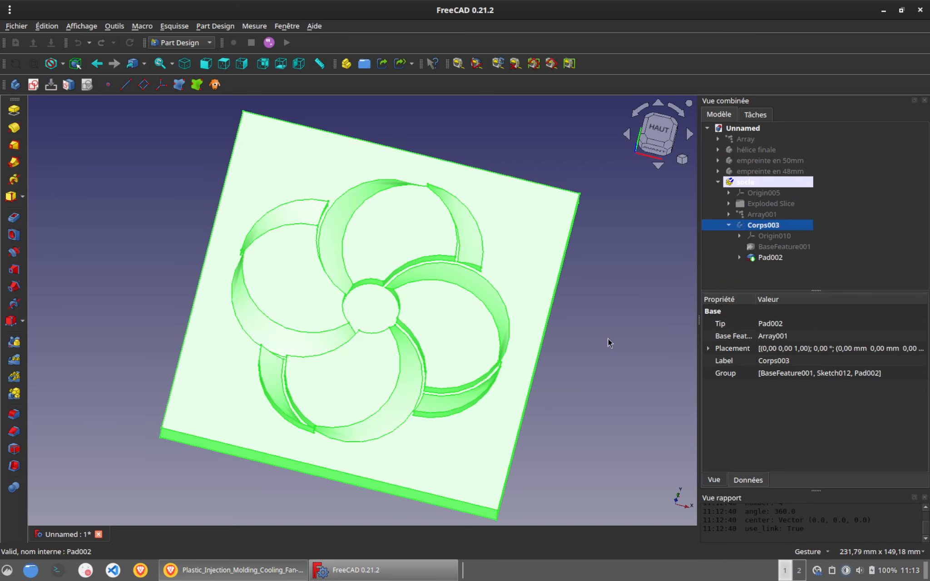
left_click(578, 456)
Step: Start a sketch on the plate's upper face and import its back edge as external geometry
left_click(236, 172)
left_click(33, 84)
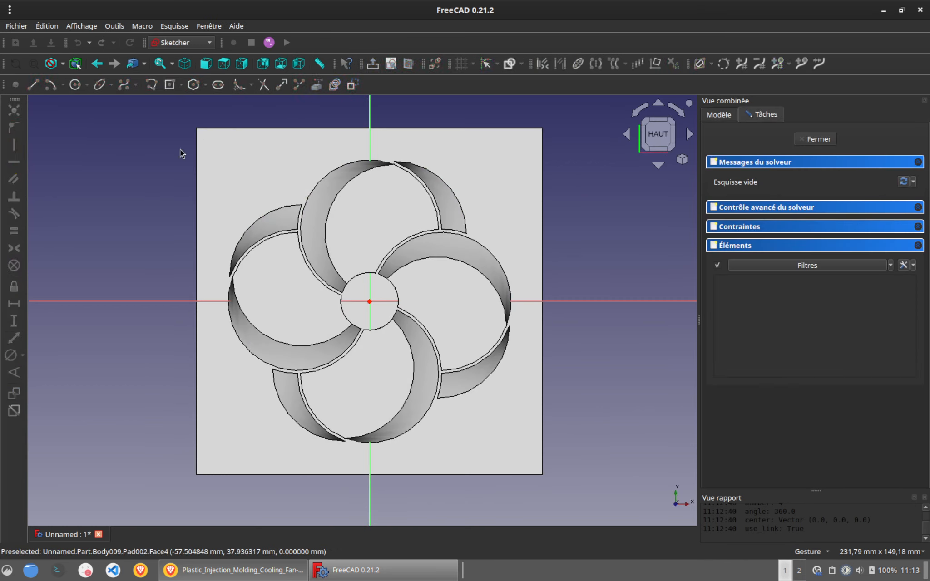
left_click(316, 85)
left_click(227, 129)
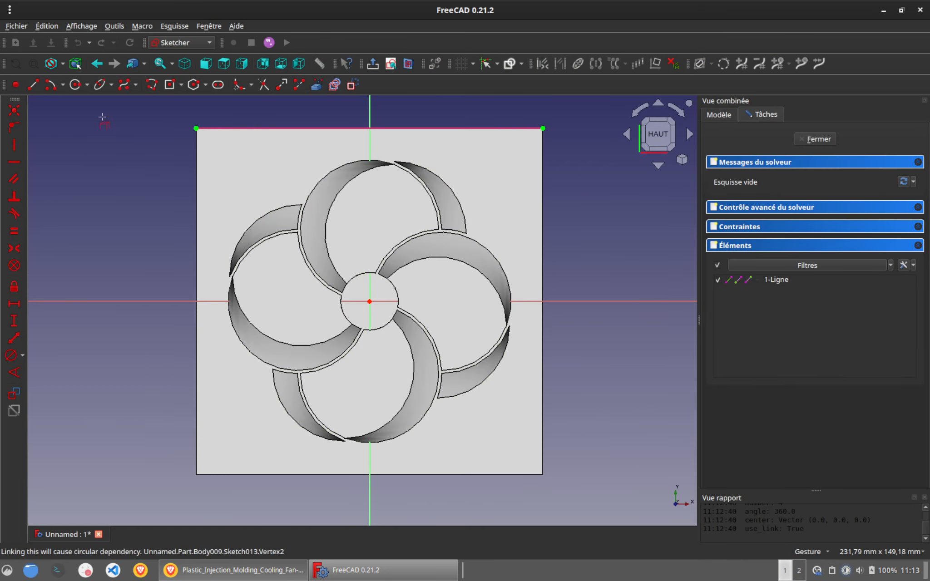
Step: Draw a circle about 10.9 mm in diameter inside the plate corner at the negative-X end of the imported edge
left_click(75, 84)
left_click(221, 143)
left_click(229, 161)
Step: Constrain the circle's centre 10 mm horizontally and 10 mm vertically from the plate corner
scroll(221, 145, "up", 5)
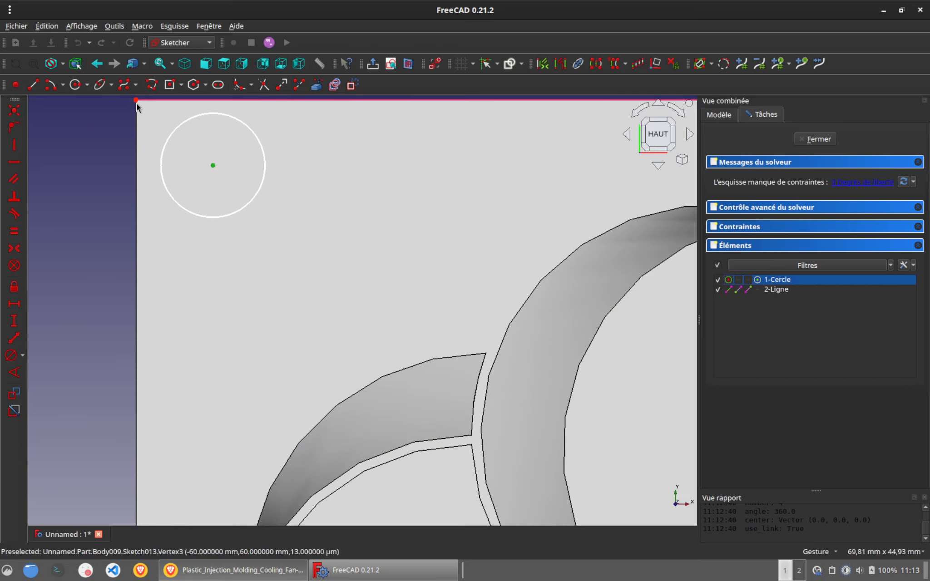
left_click(136, 103)
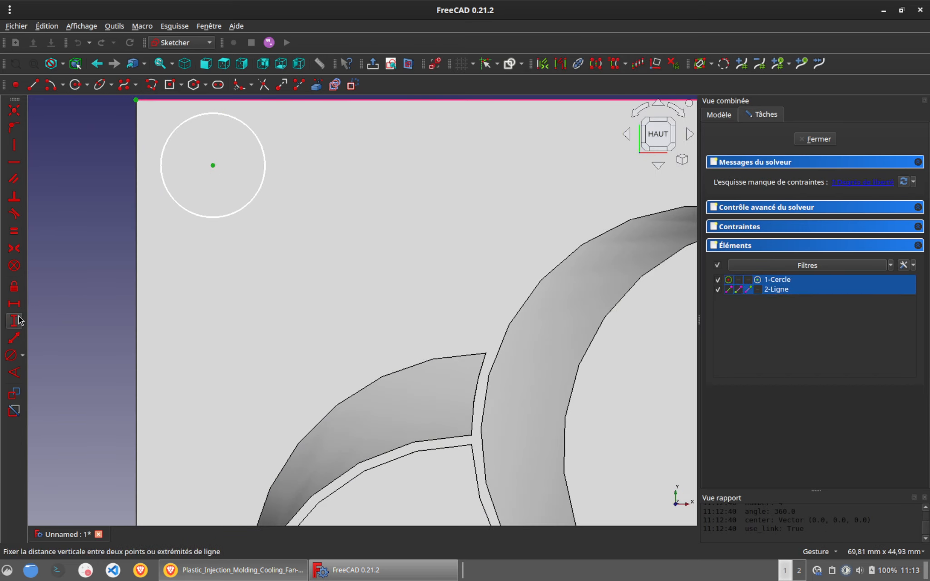
left_click(14, 290)
double_click(162, 197)
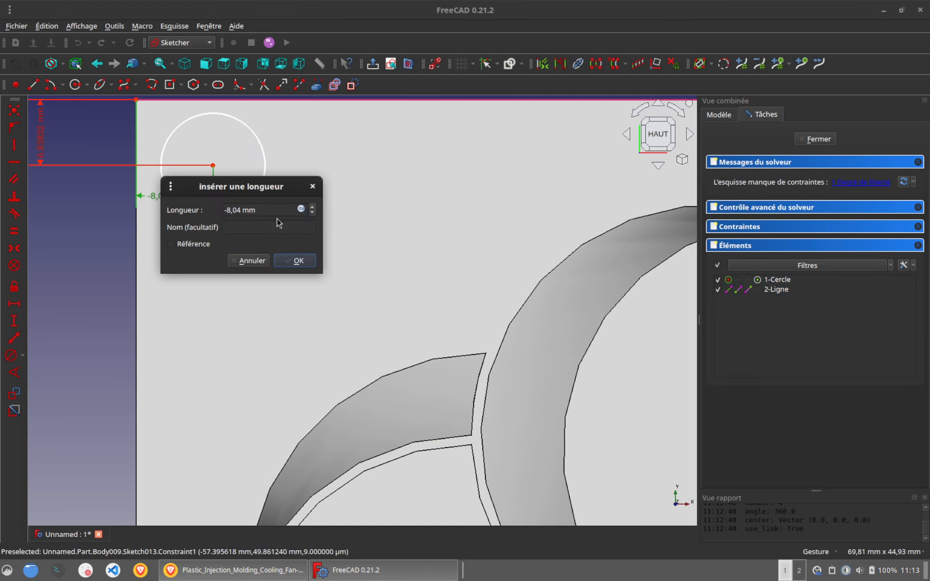
type("-10")
key("Return")
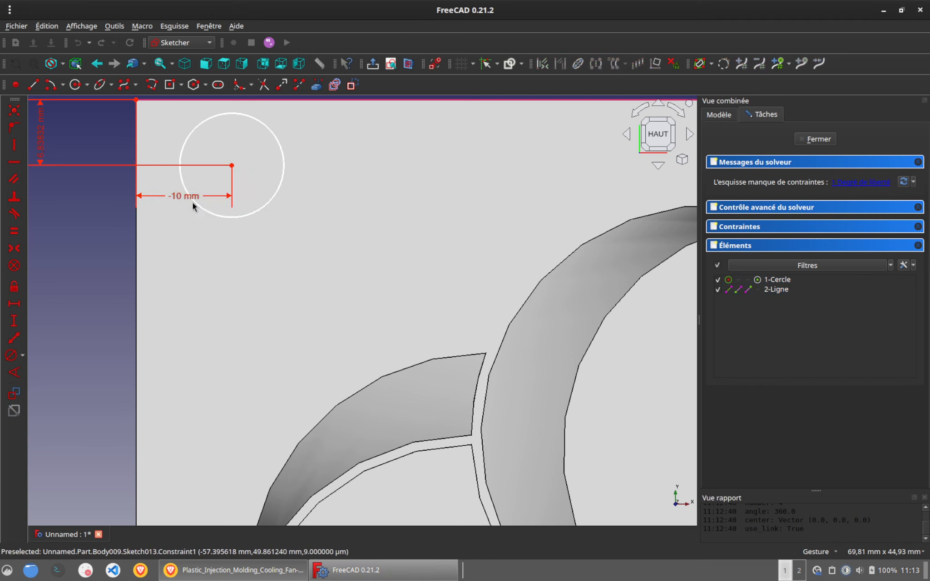
scroll(192, 202, "down", 1)
double_click(62, 148)
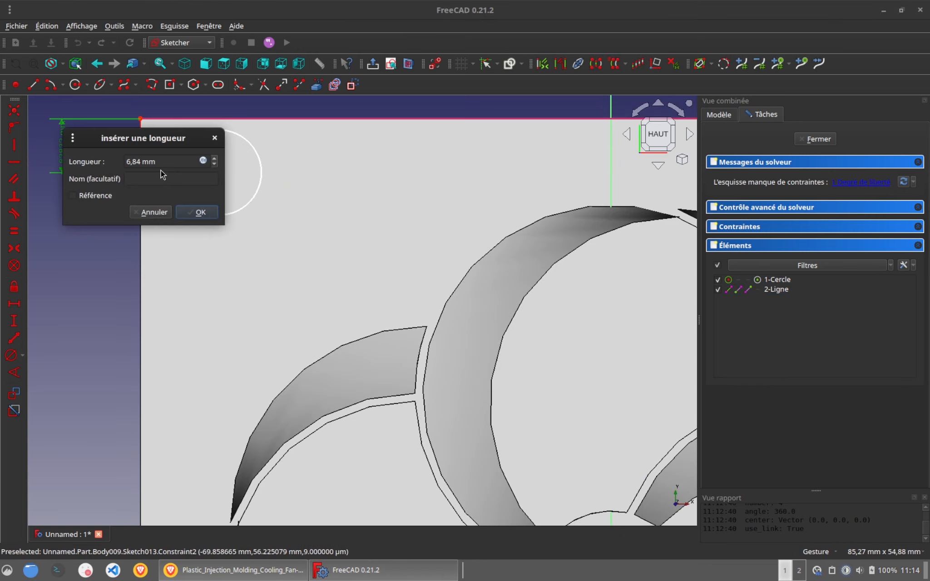
type("10")
key("Return")
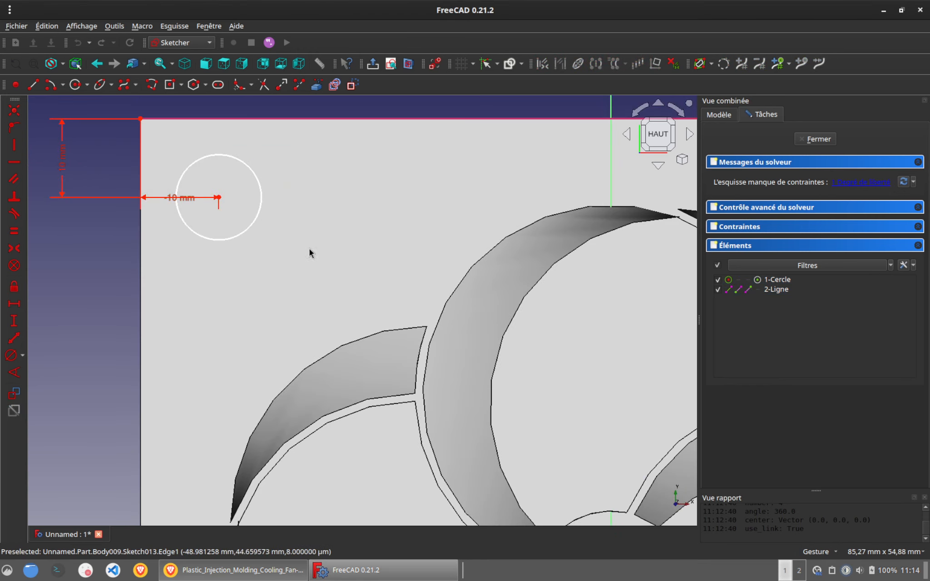
Step: Dimension the circle's diameter as 10 mm and close the sketch
left_click(257, 220)
left_click(11, 356)
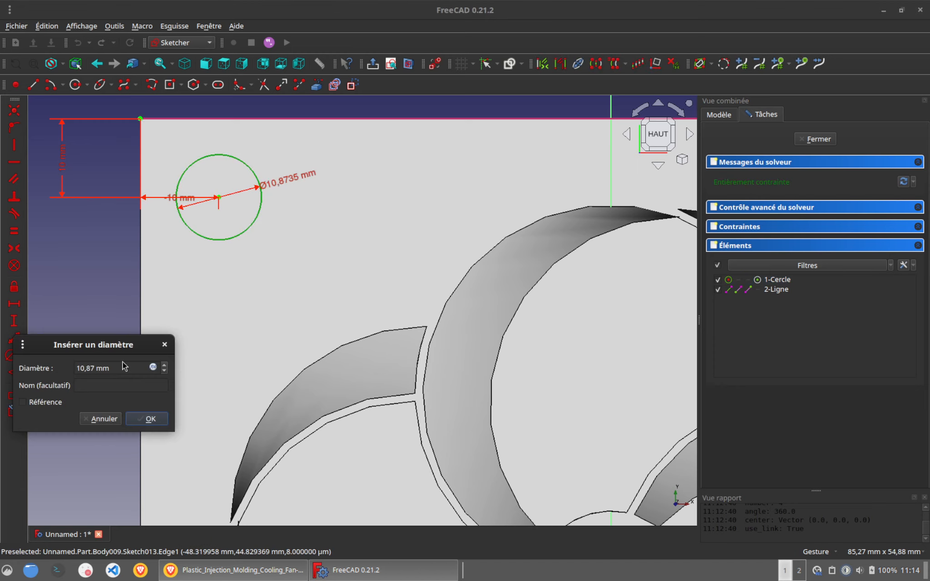
triple_click(118, 367)
type("10")
key("Return")
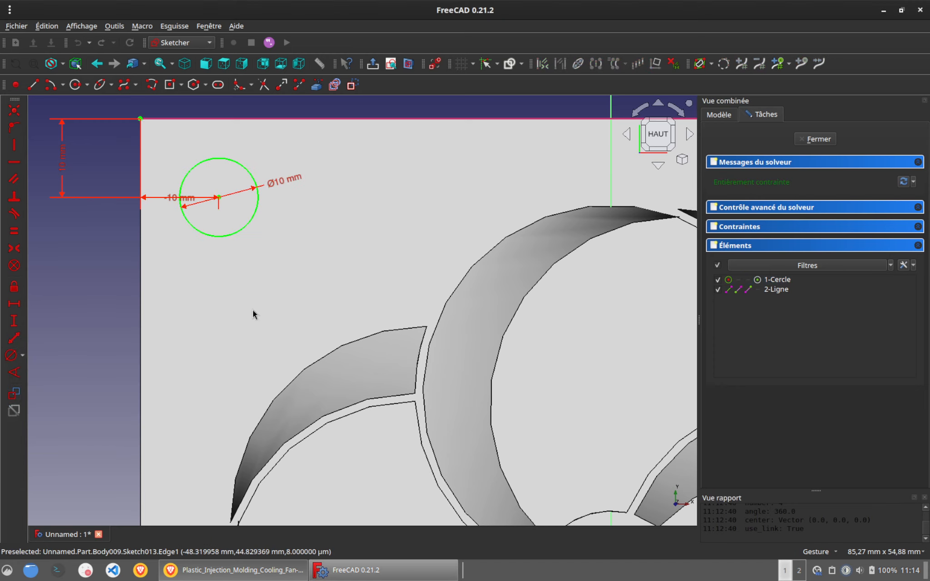
left_click(826, 141)
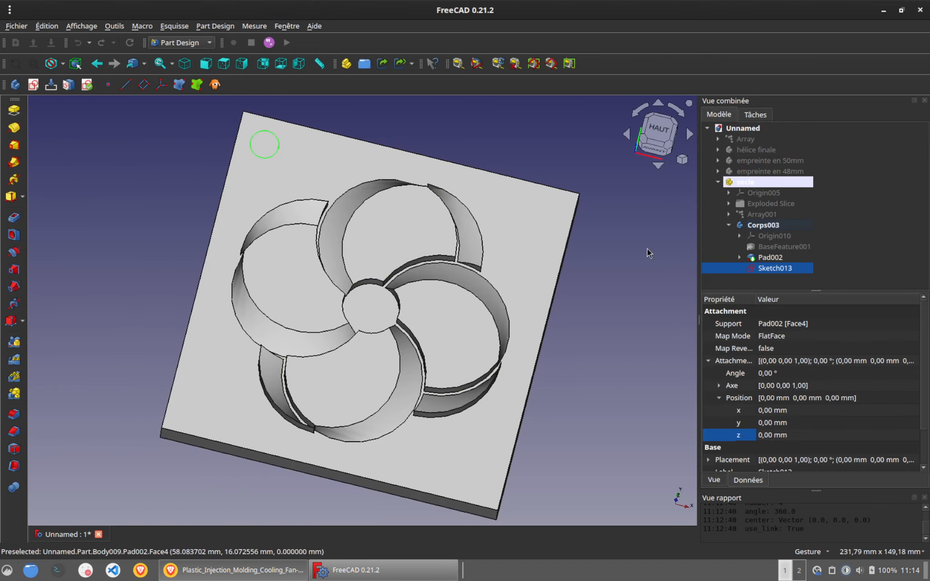
Step: Cut the circle through the entire plate with a through-all pocket
left_click(13, 217)
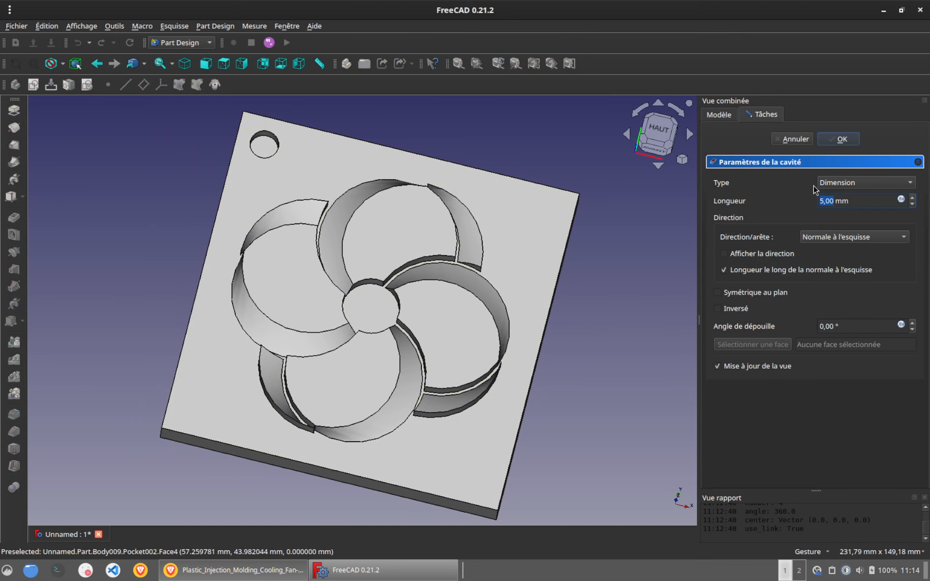
left_click(840, 182)
left_click(843, 197)
left_click(845, 139)
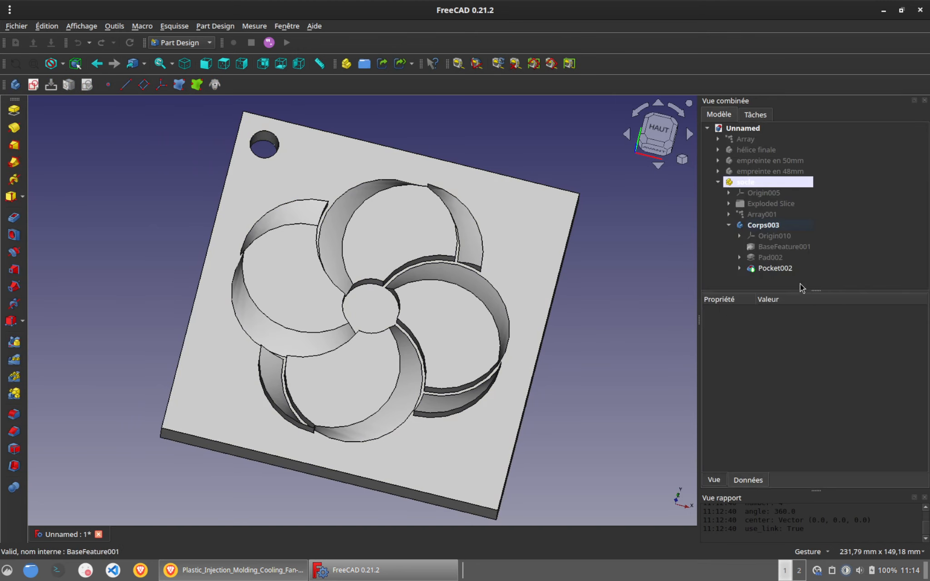
Step: Repeat the corner hole's pocket in a polar pattern of 4 occurrences over 360° about the sketch normal axis
left_click(14, 377)
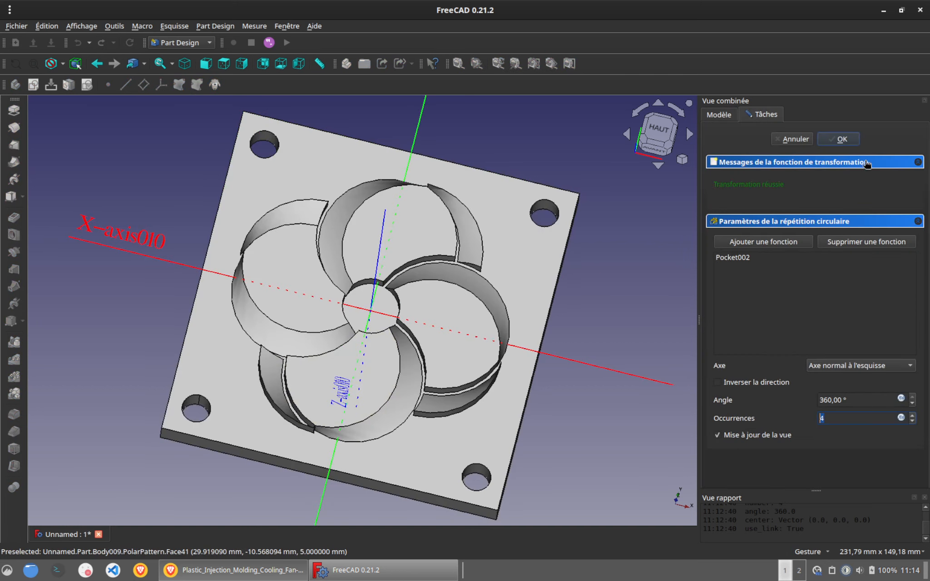
left_click(841, 139)
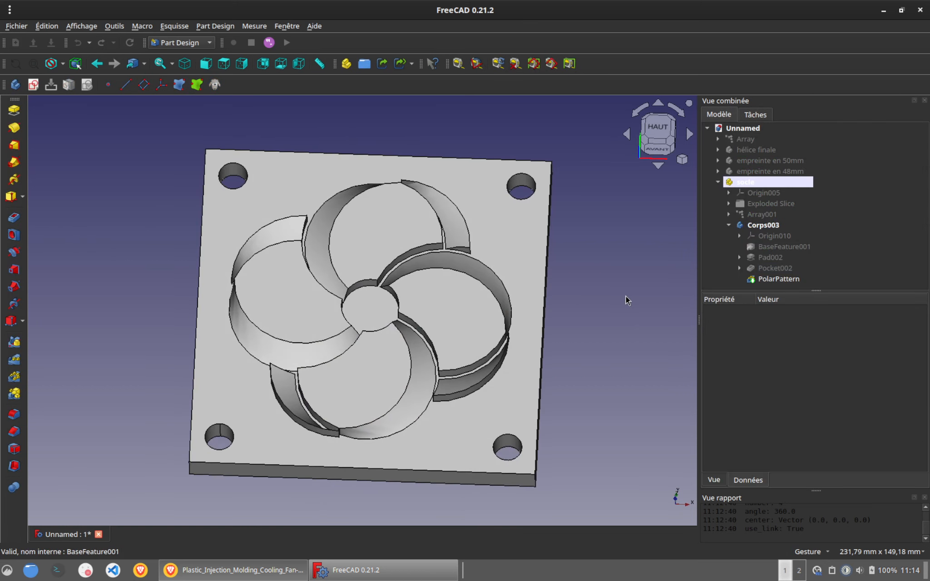
key("0")
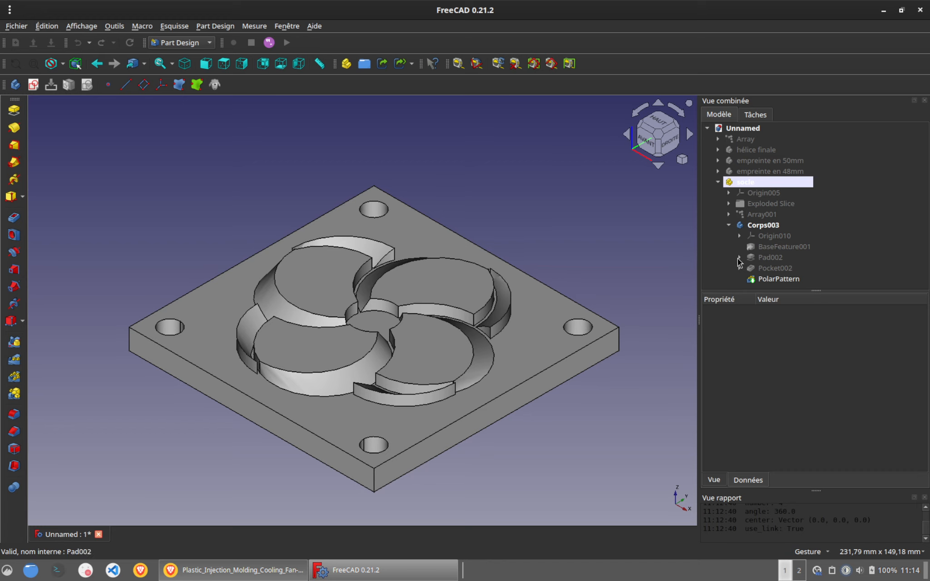
Step: Rename the body Corps003 as "socle final"
left_click(728, 226)
left_click(769, 226)
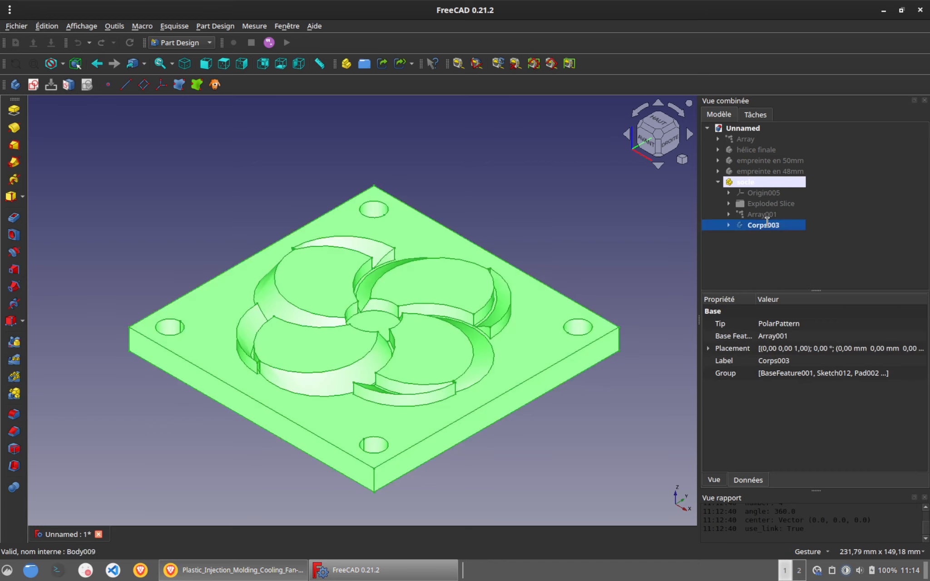
key("F2")
type("socle final")
left_click(546, 202)
Step: Show the hélice finale body on the socle final base and examine how the two parts fit together
left_click_drag(538, 191, 459, 191)
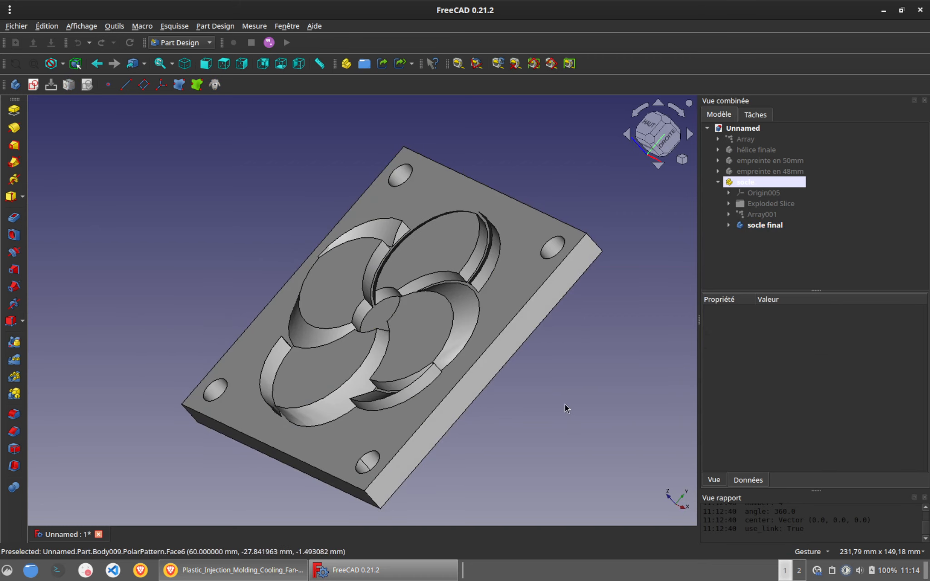
key("0")
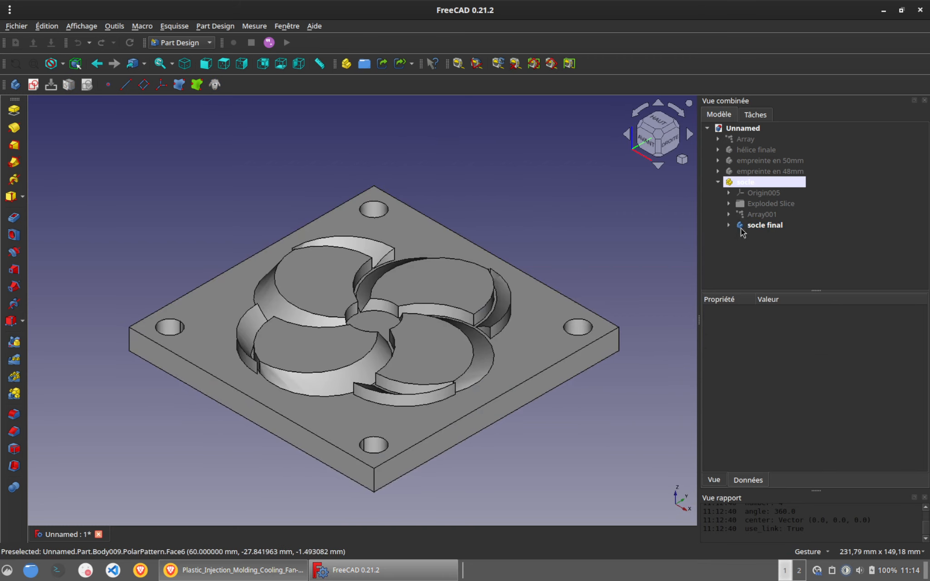
left_click(754, 150)
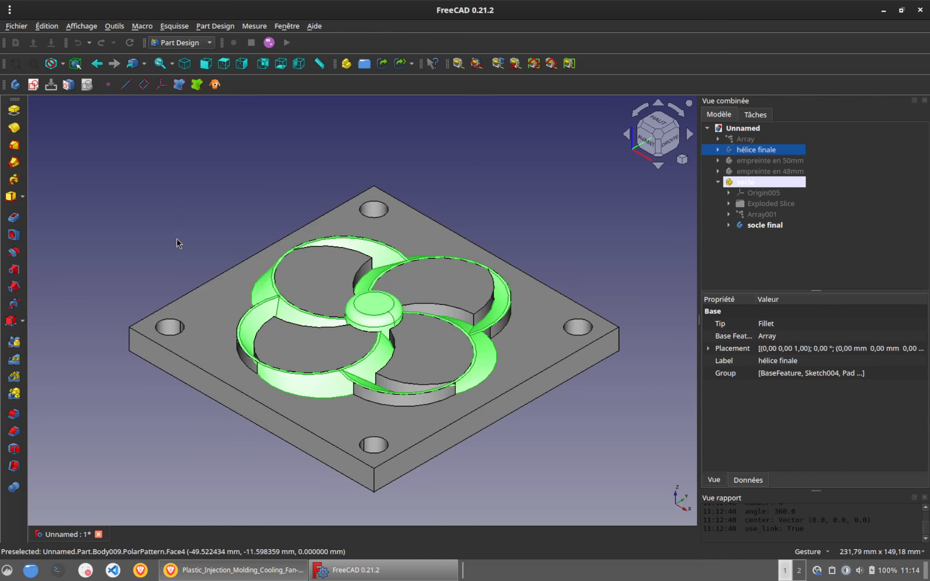
left_click_drag(177, 243, 148, 264)
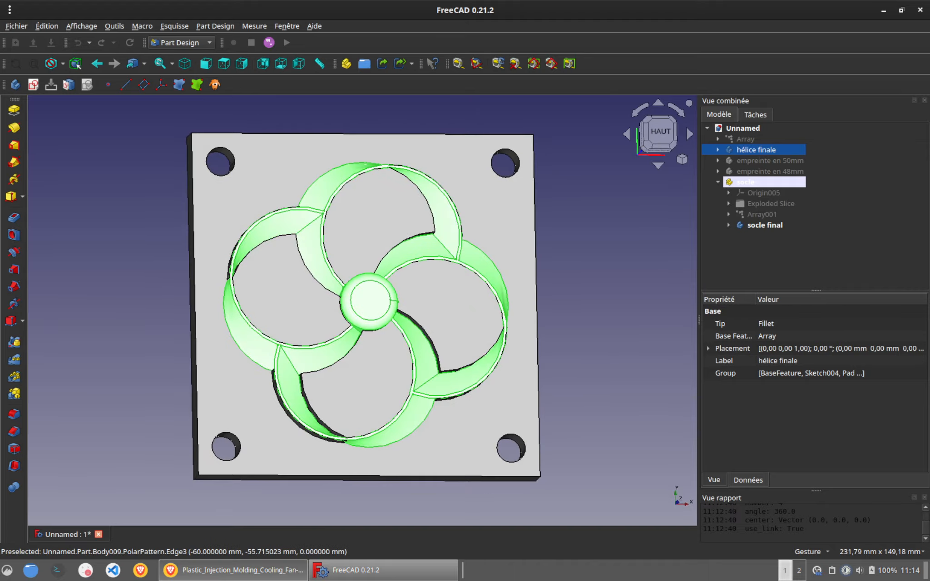
Step: Switch to Brave to view the plastic injection cooling fan mould photo, and return to FreeCAD
left_click(218, 570)
left_click(201, 32)
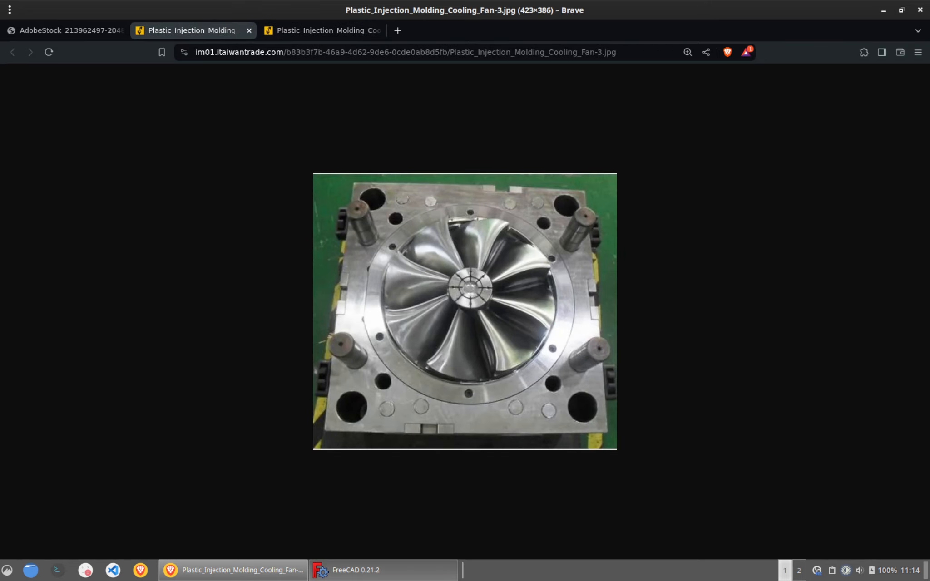
left_click(216, 570)
left_click_drag(160, 274, 239, 284)
right_click(751, 150)
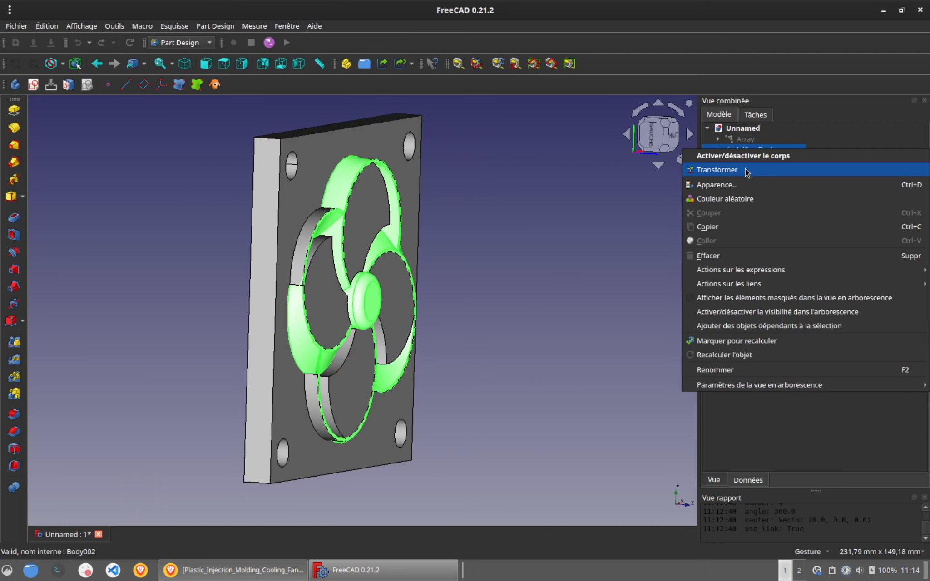
left_click(745, 171)
mouse_move(468, 311)
left_mouse_down()
mouse_move(495, 311)
mouse_move(454, 311)
mouse_move(498, 317)
mouse_move(457, 312)
left_mouse_up()
left_click_drag(589, 333, 500, 259)
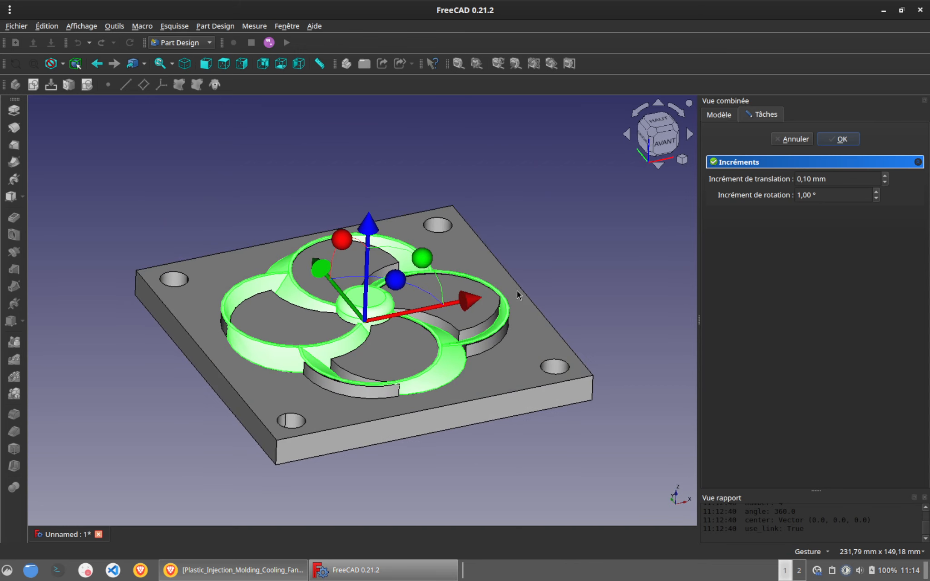
left_click(795, 140)
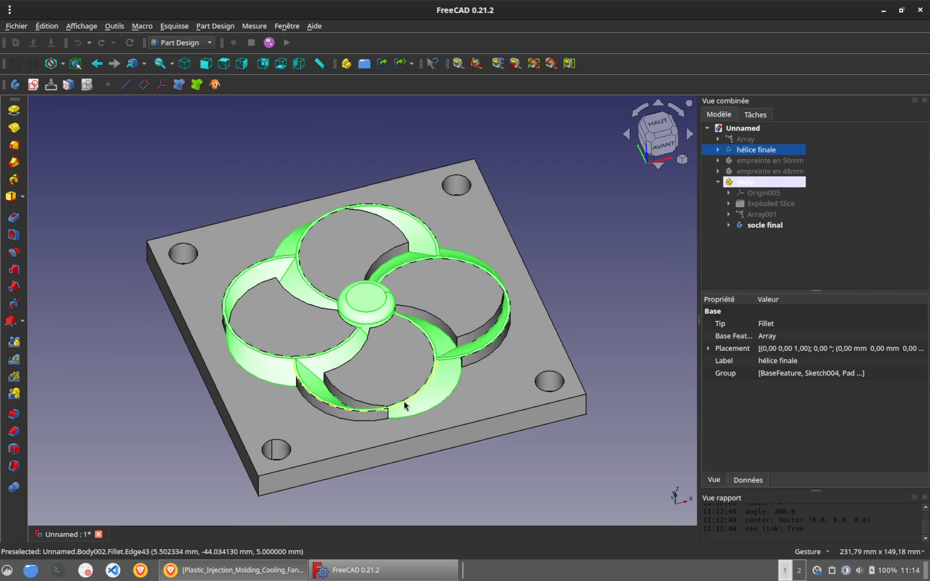
Step: Hide the hélice finale body and examine the blade cavities in the socle final base from several angles and isometrically
left_click_drag(273, 386, 288, 431)
left_click_drag(310, 466, 366, 422)
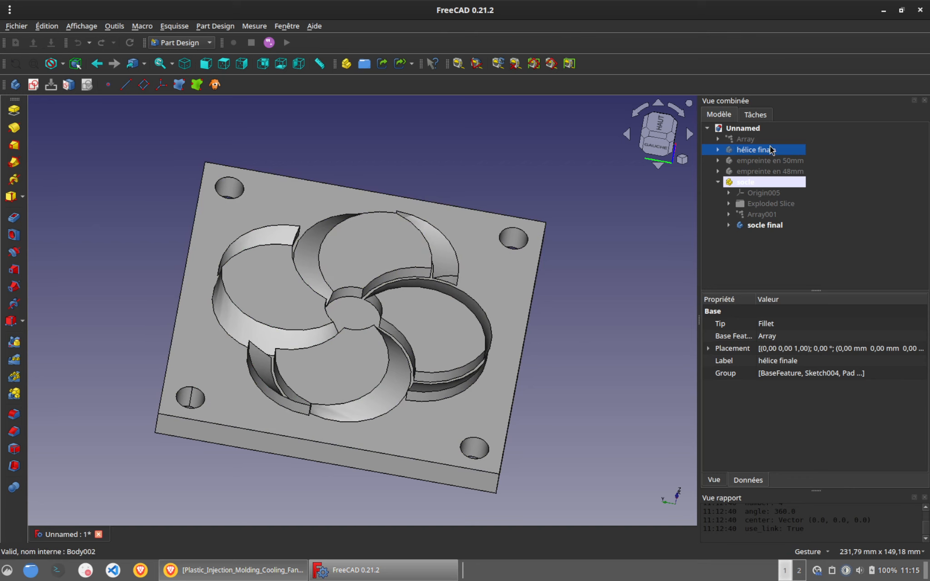
key("0")
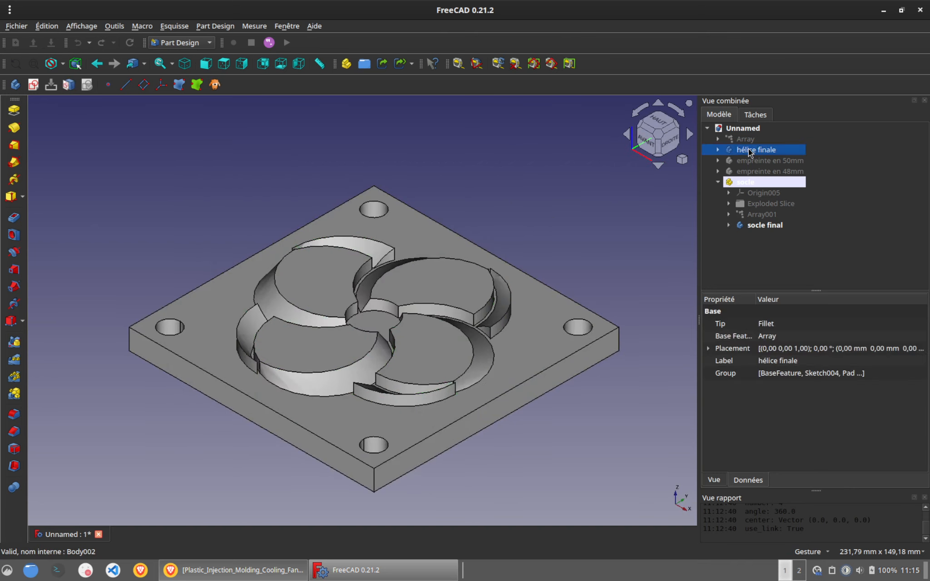
scroll(380, 323, "up", 1)
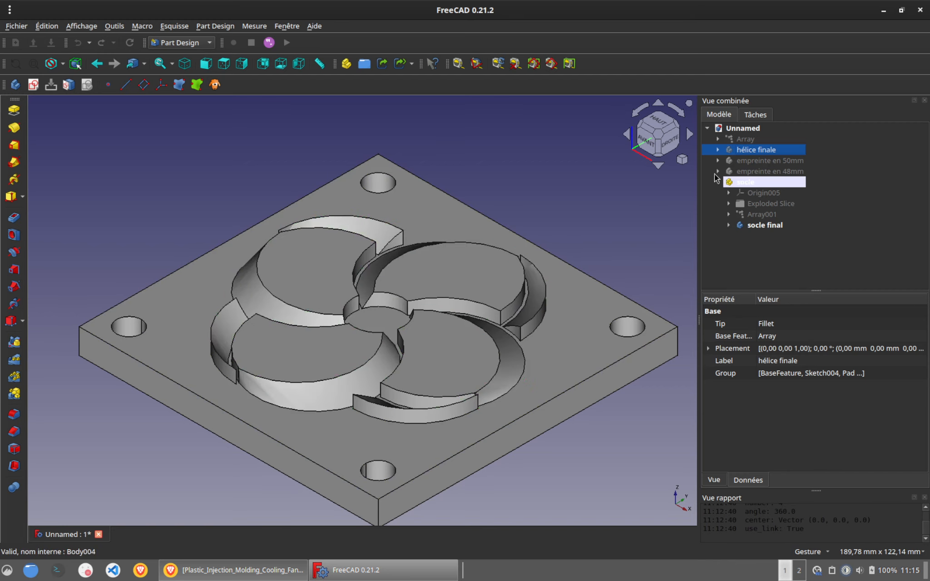
left_click_drag(579, 161, 528, 170)
key("0")
scroll(528, 169, "down", 1)
Step: Collapse the socle part in the model tree and create a new empty part beside it
left_click(744, 182)
left_click(553, 187)
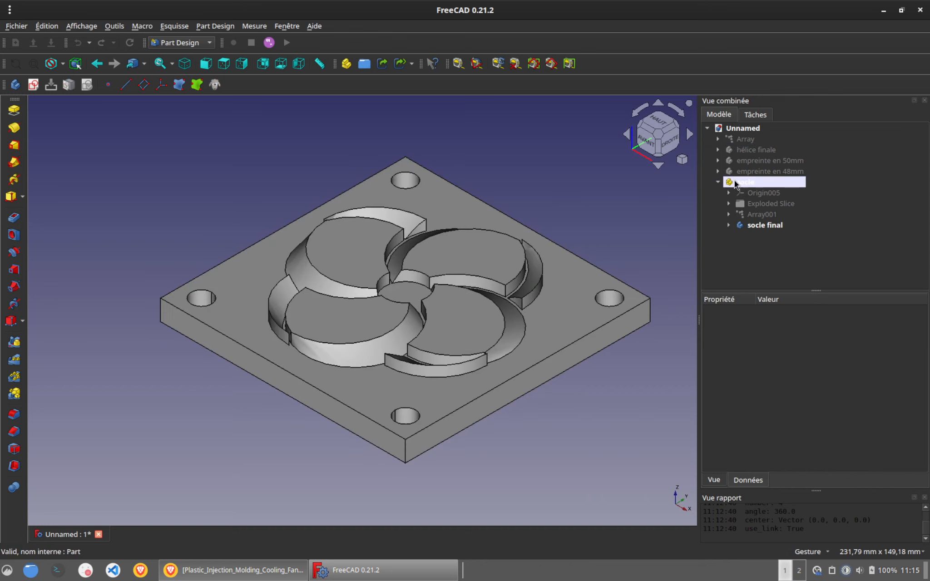
left_click(718, 182)
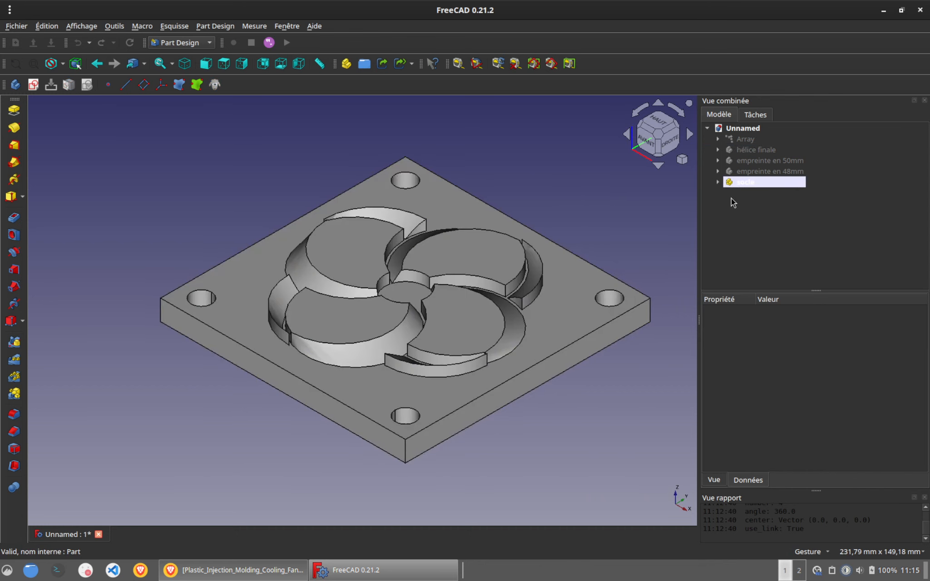
left_click(347, 65)
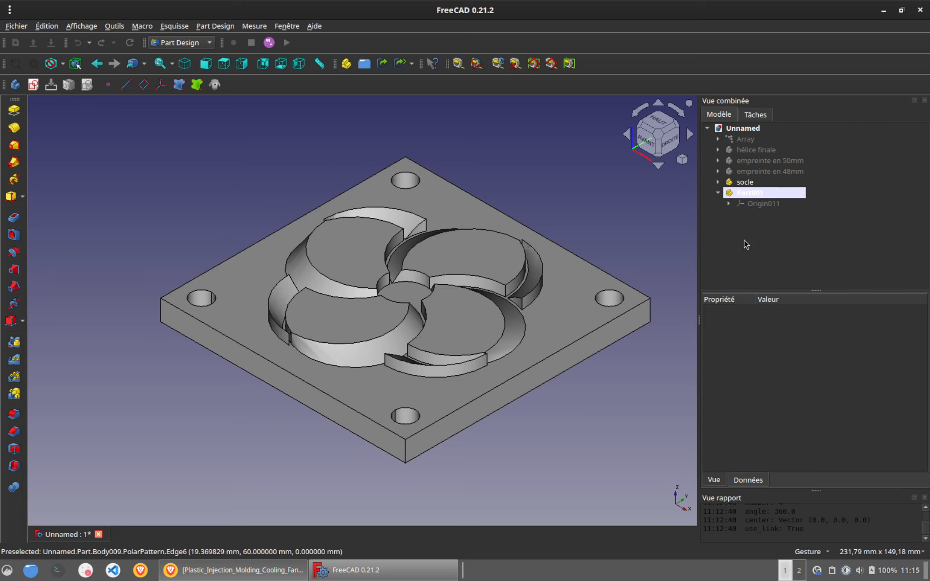
left_click(745, 195)
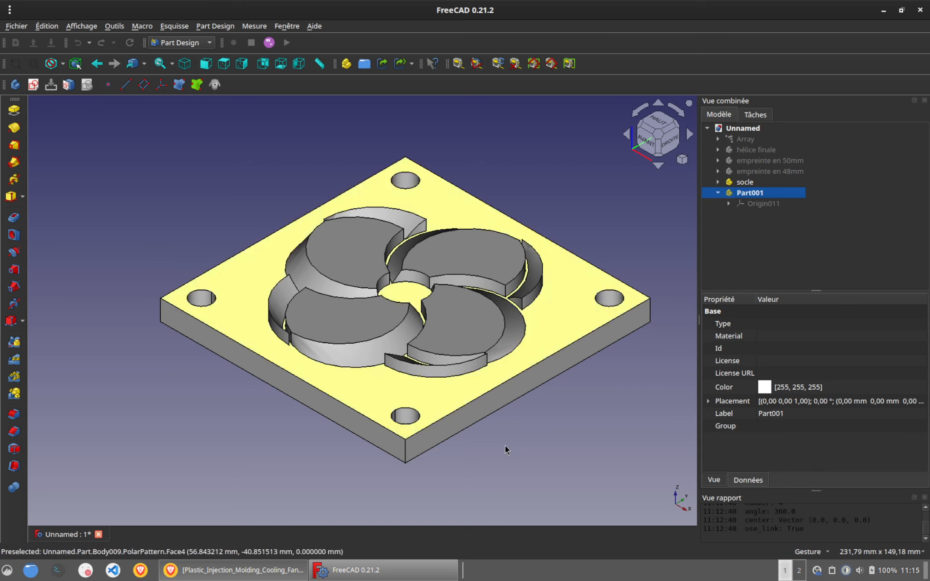
left_click(515, 441)
Step: Show the model from above and save the document in the Desktop folder as "moule"
key("2")
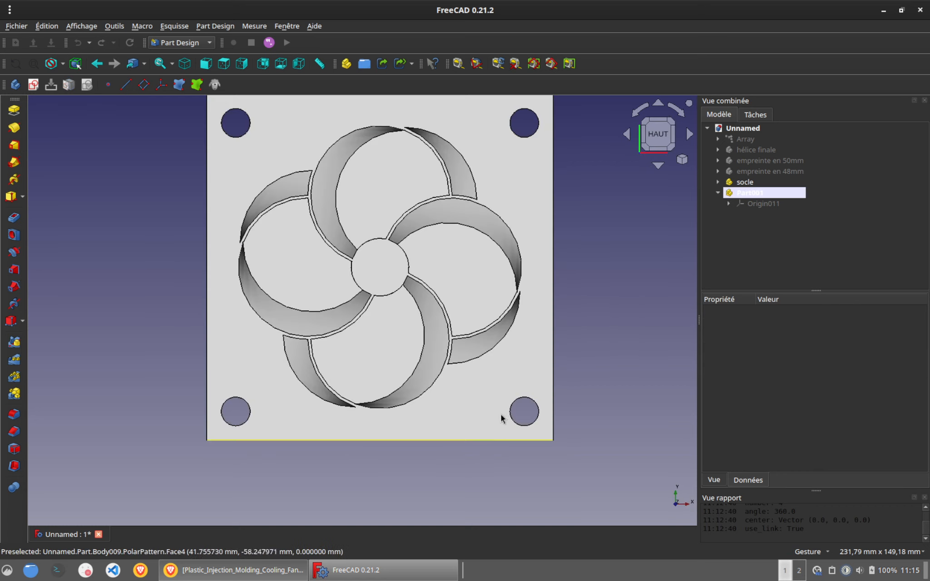
scroll(530, 351, "down", 1)
key("ctrl+s")
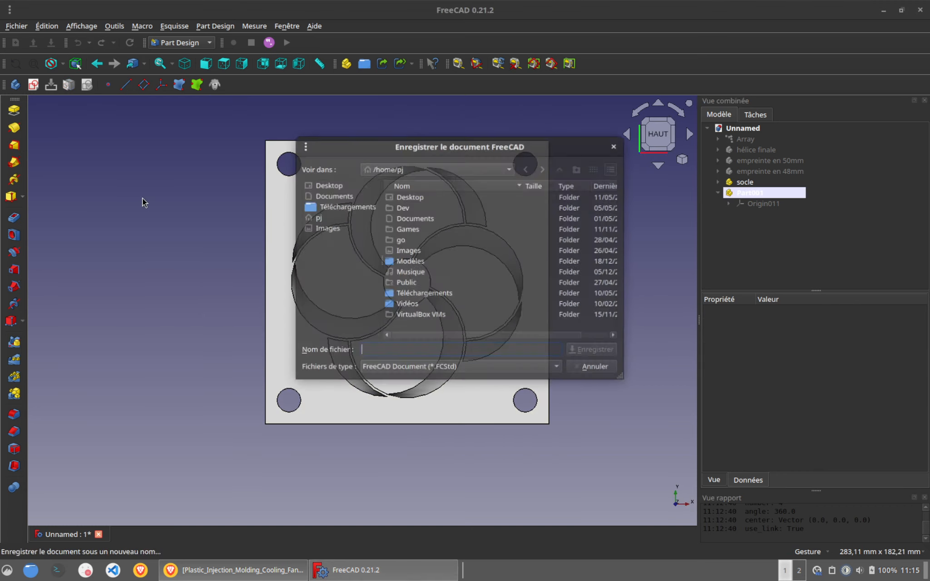
left_click(331, 197)
left_click(327, 186)
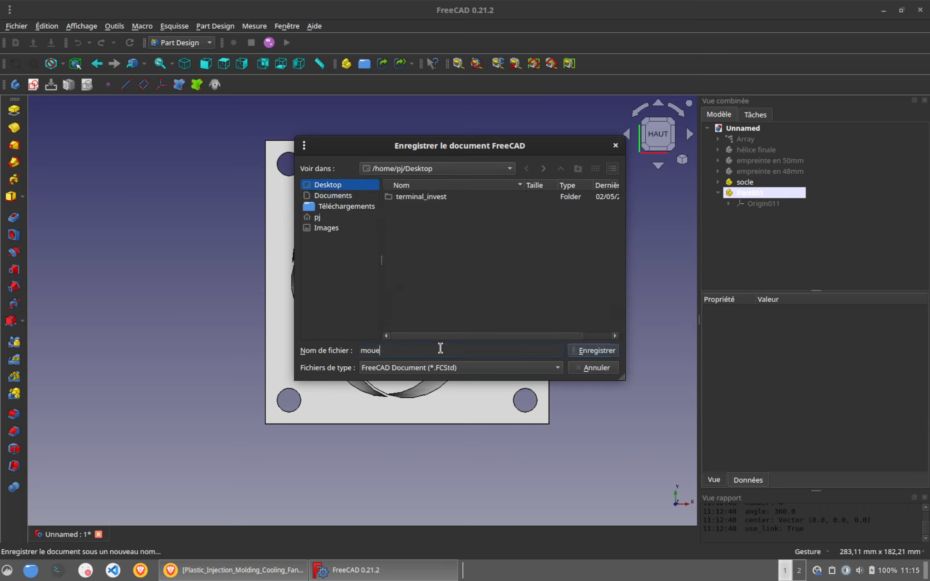
key("Return")
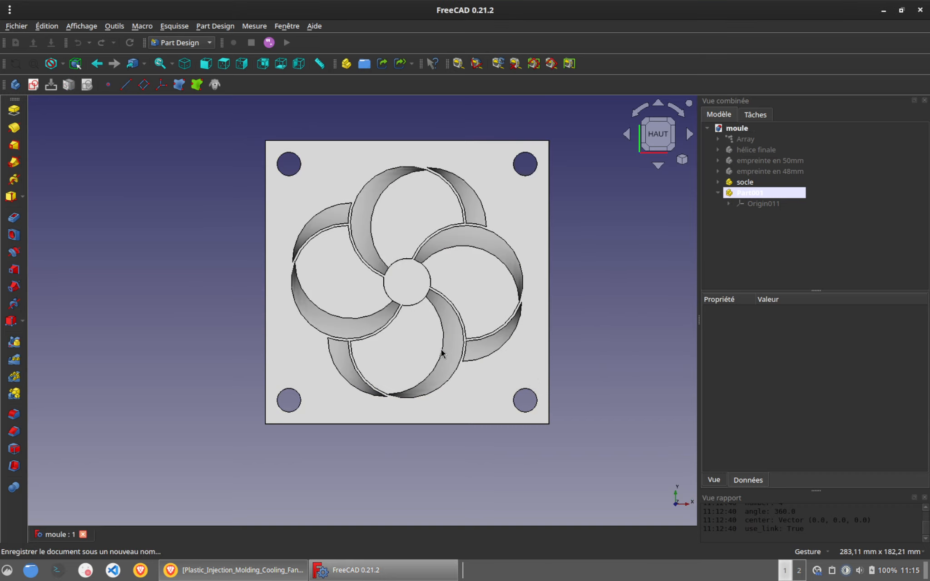
Step: Rename the new part Part001 as "couvercle"
right_click_drag(598, 272, 551, 295)
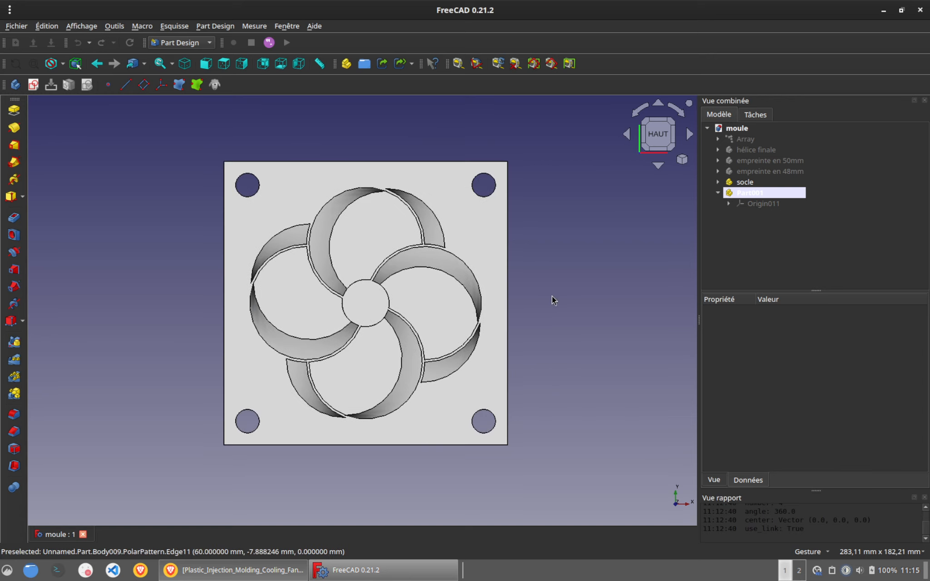
left_click(718, 193)
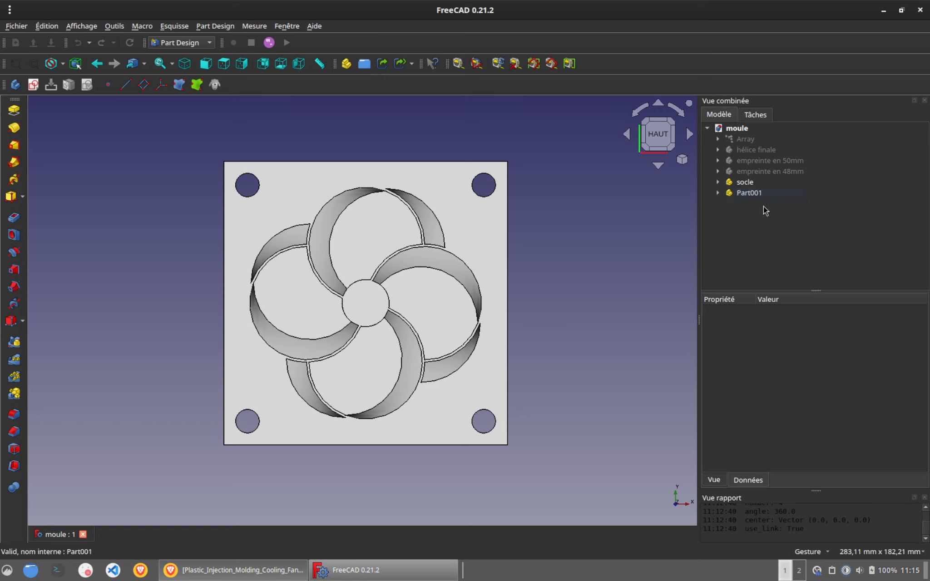
left_click(722, 190)
left_click(764, 194)
left_click(764, 194)
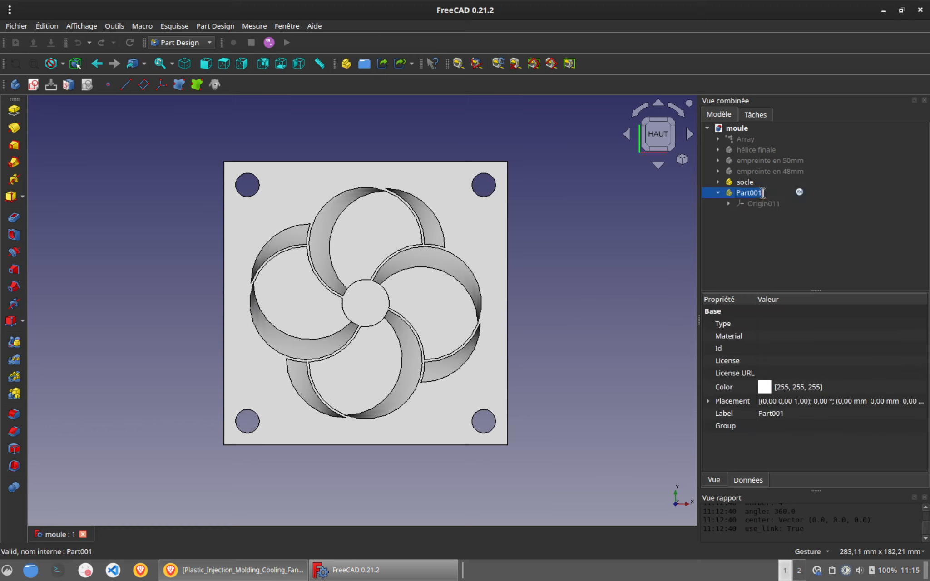
type("couvercle")
key("Return")
left_click(639, 227)
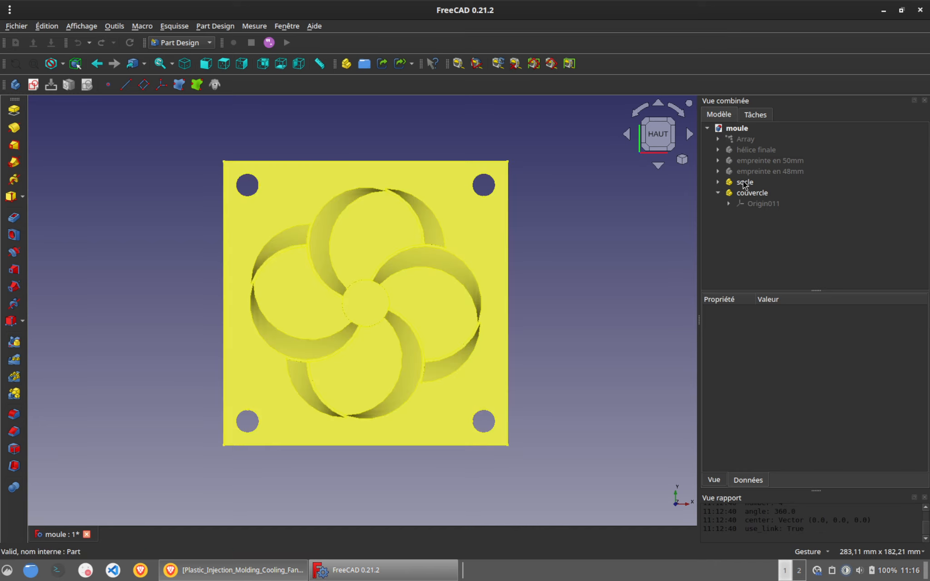
Step: Show the hélice finale body, clone the empreinte en 48mm body and move the clone into the couvercle part
left_click(755, 151)
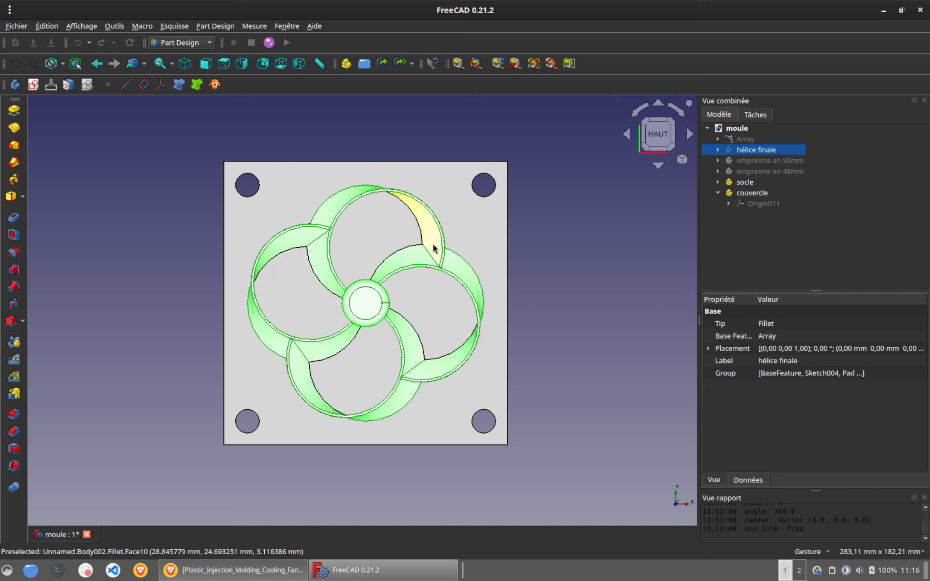
left_click(766, 172)
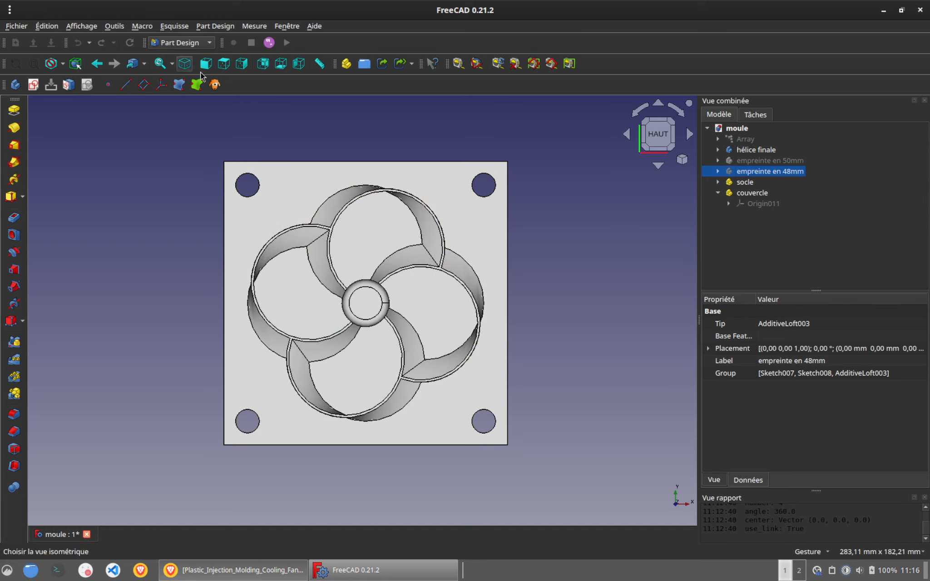
left_click(215, 84)
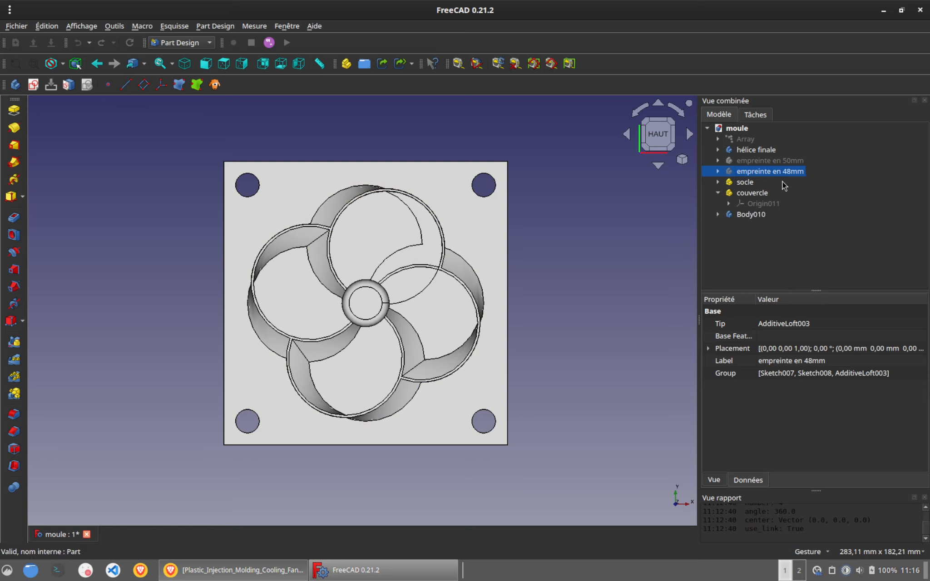
left_click(750, 216)
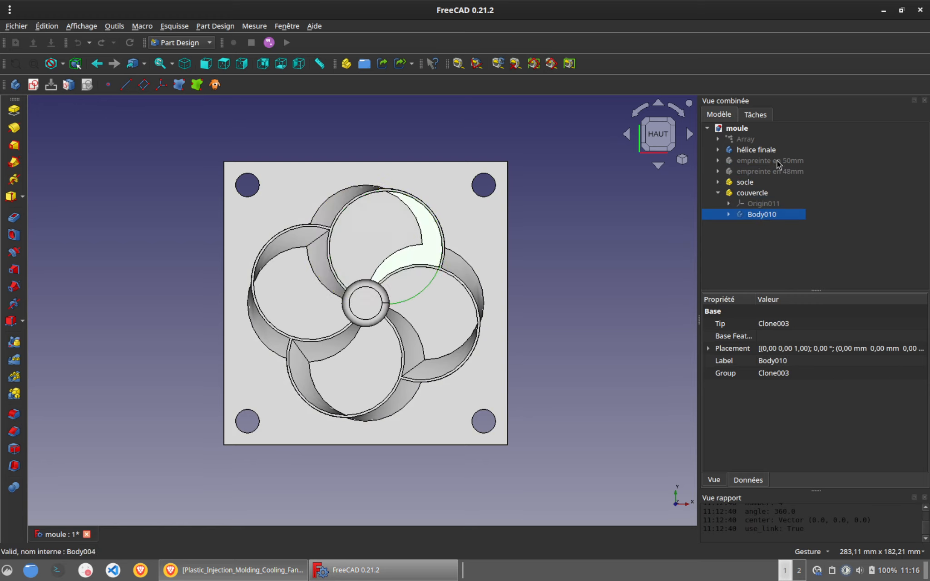
Step: Hide the hélice finale body and the socle part so only the cloned body is shown
left_click(760, 152)
key("space")
left_click(749, 179)
key("space")
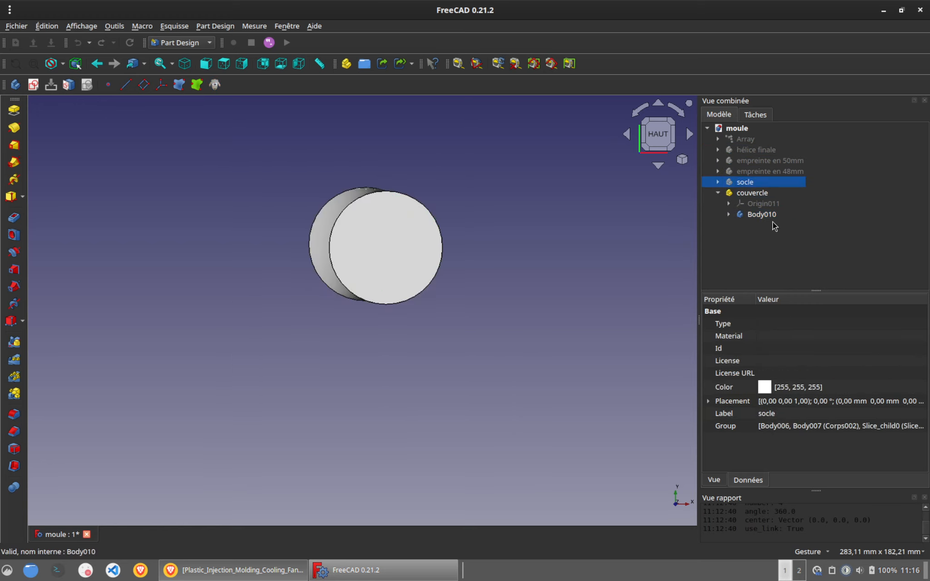
Step: Activate the cloned body, start a sketch on its upper circular face and switch the display to wireframe
left_click(761, 215)
right_click(762, 215)
left_click(753, 213)
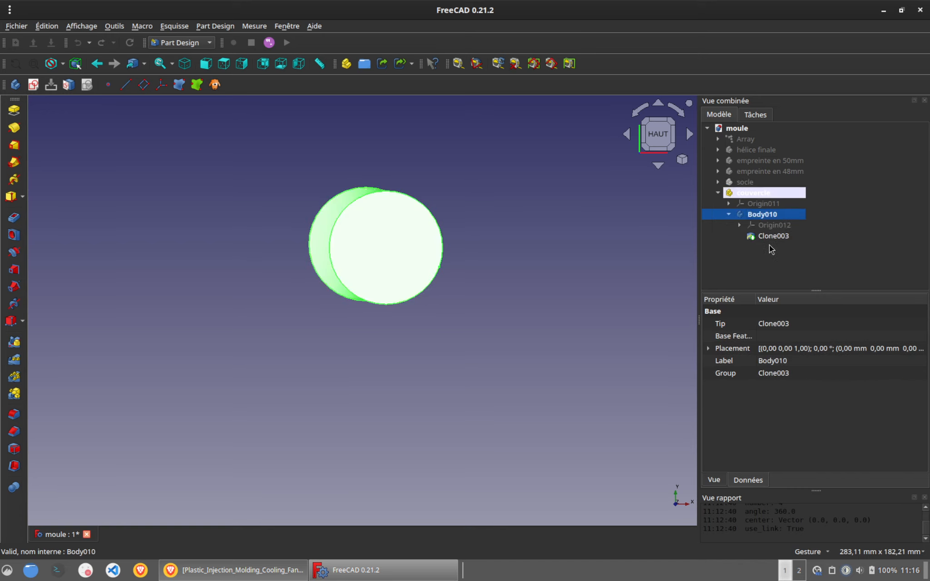
left_click(344, 262)
left_click(33, 85)
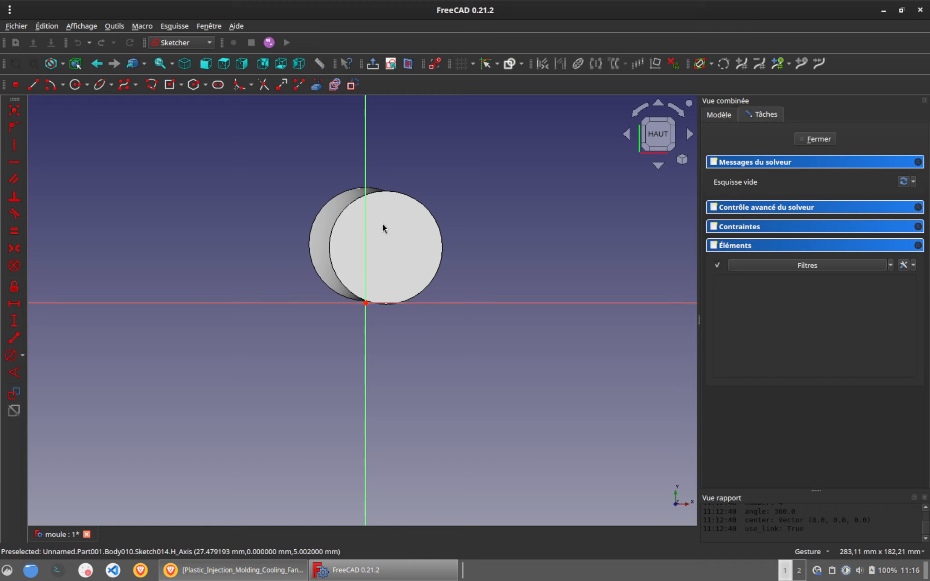
left_click(62, 63)
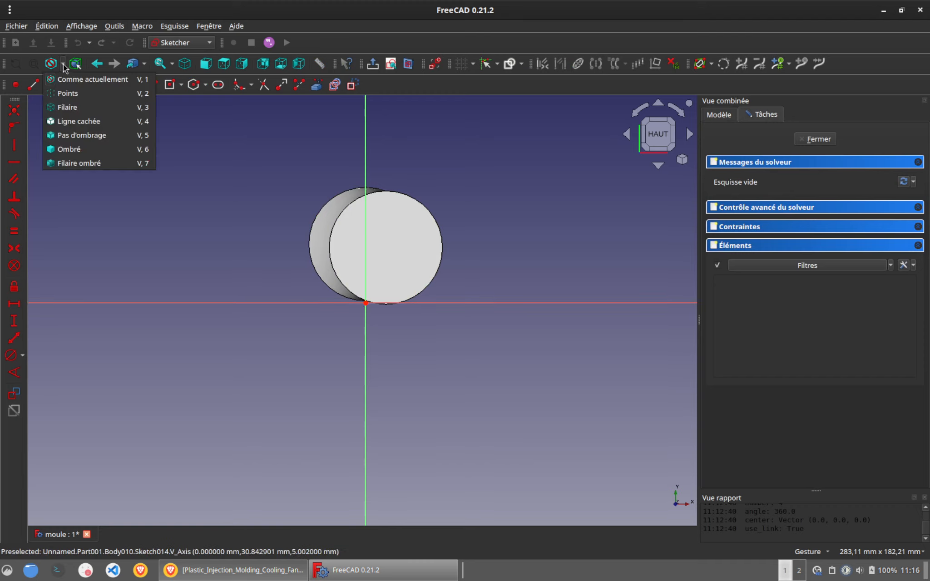
left_click(63, 107)
Step: Sketch a circle about 44 mm in diameter centred on the vertical axis, and constrain its centre 25 mm above the origin
left_click(75, 85)
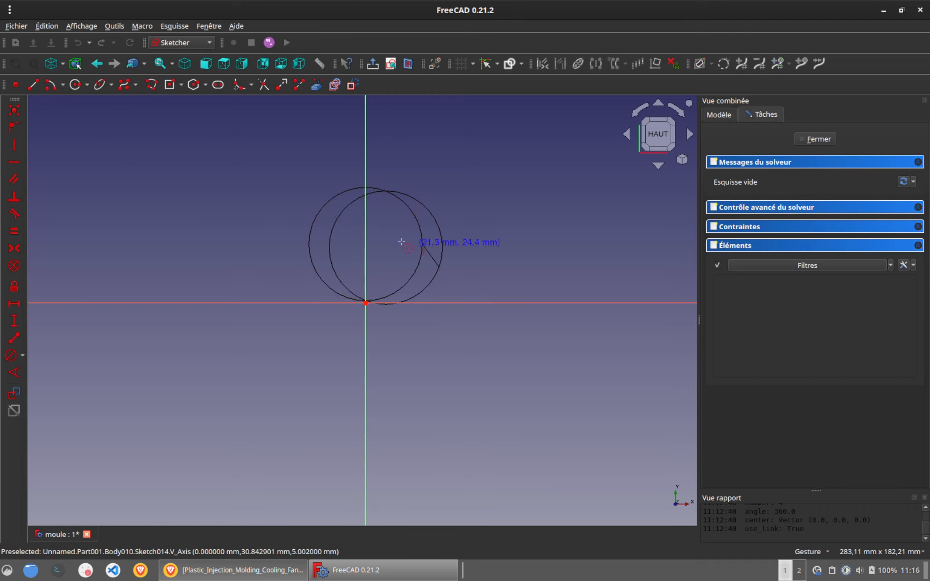
left_click(366, 232)
left_click(385, 281)
right_click(388, 289)
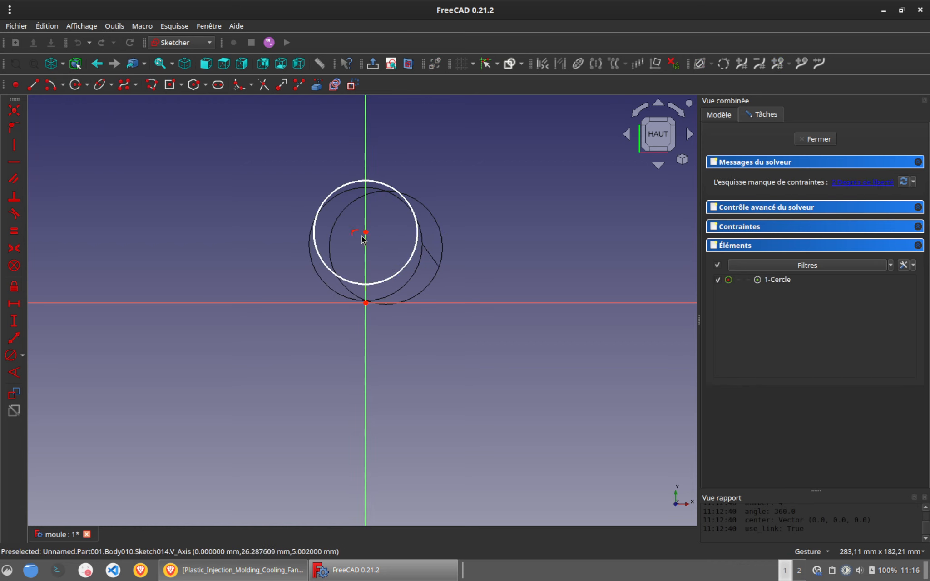
left_click(365, 233)
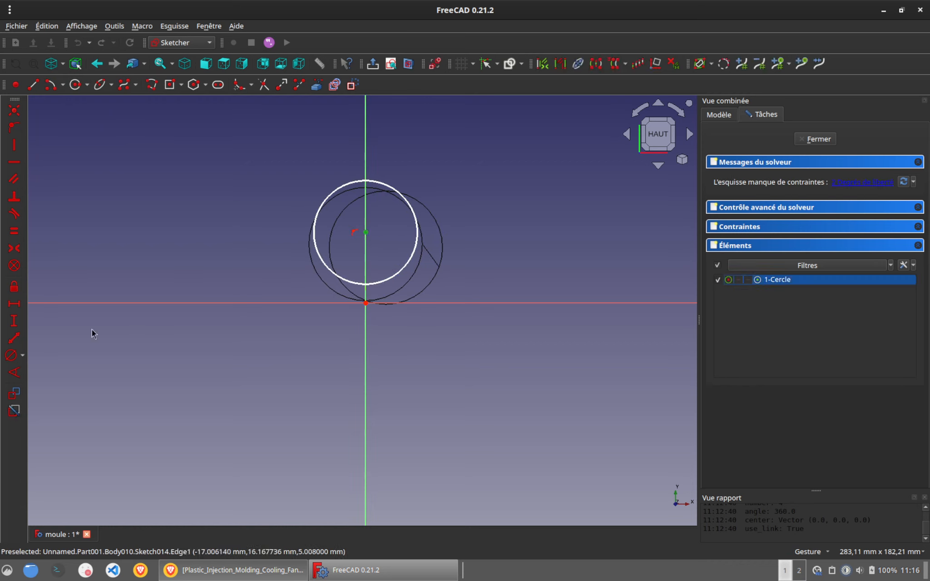
left_click(14, 320)
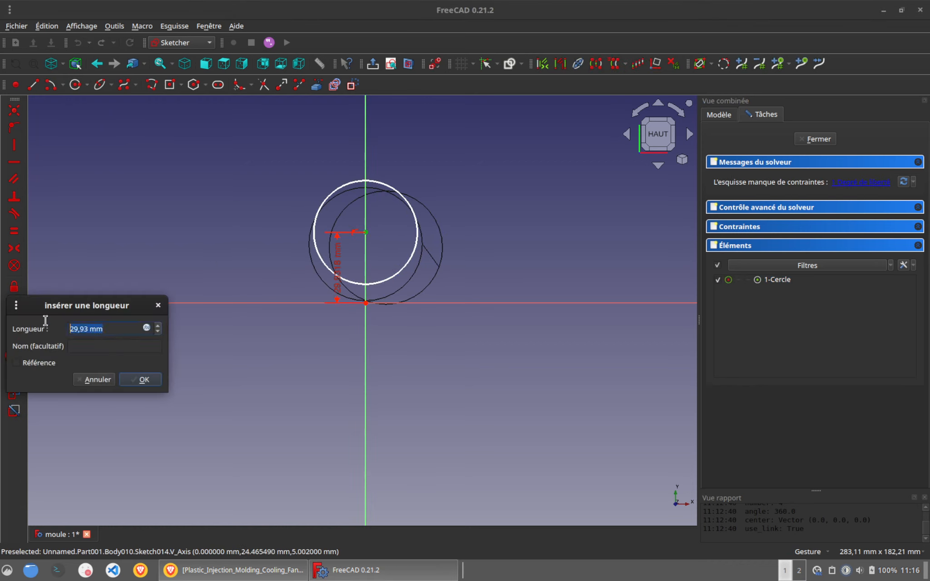
type("25")
key("Return")
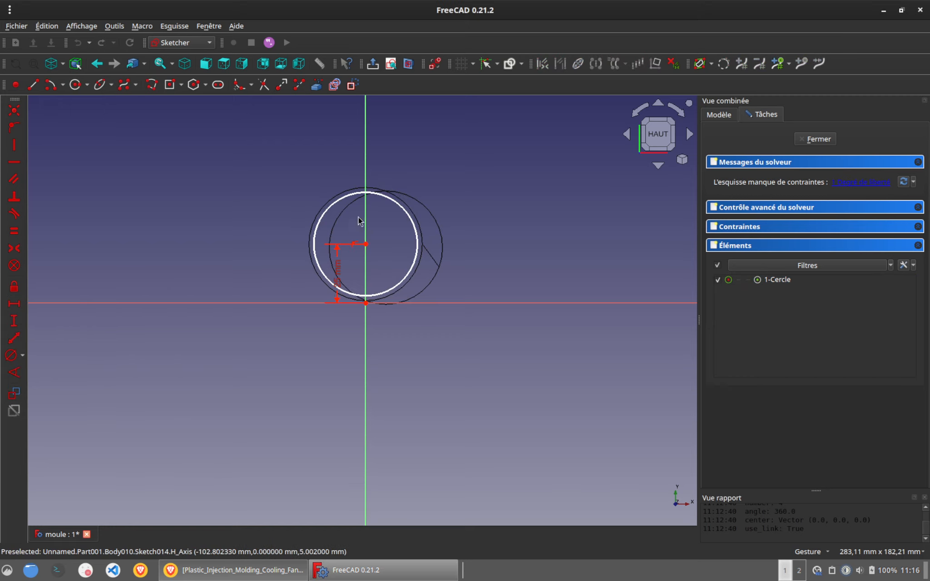
Step: Constrain the sketched circle's diameter to 48 mm
left_click(416, 227)
left_click(11, 355)
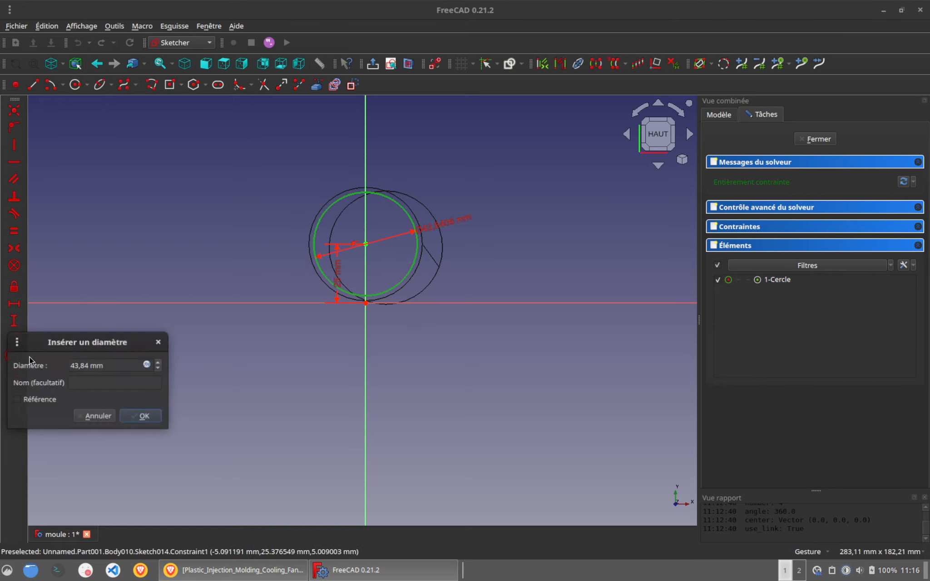
type("48")
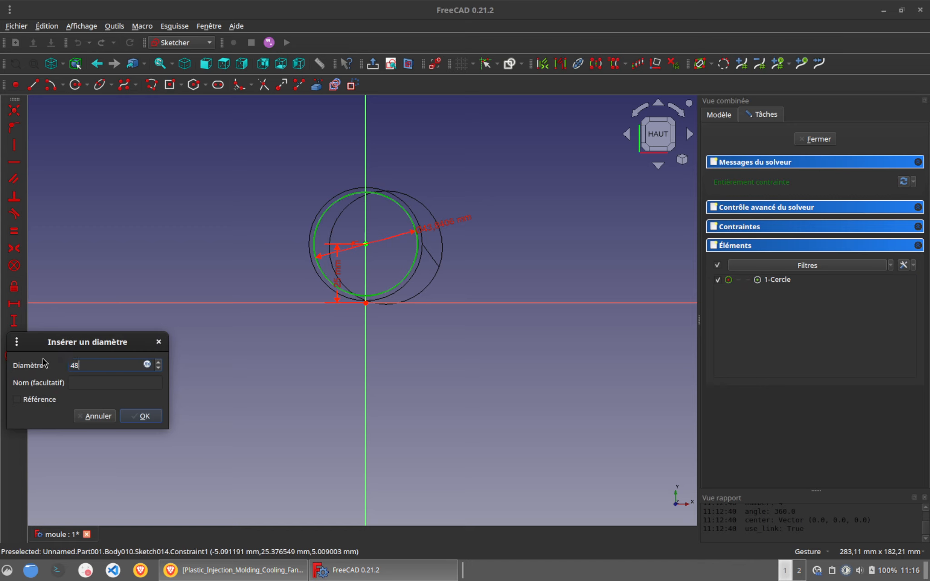
key("Return")
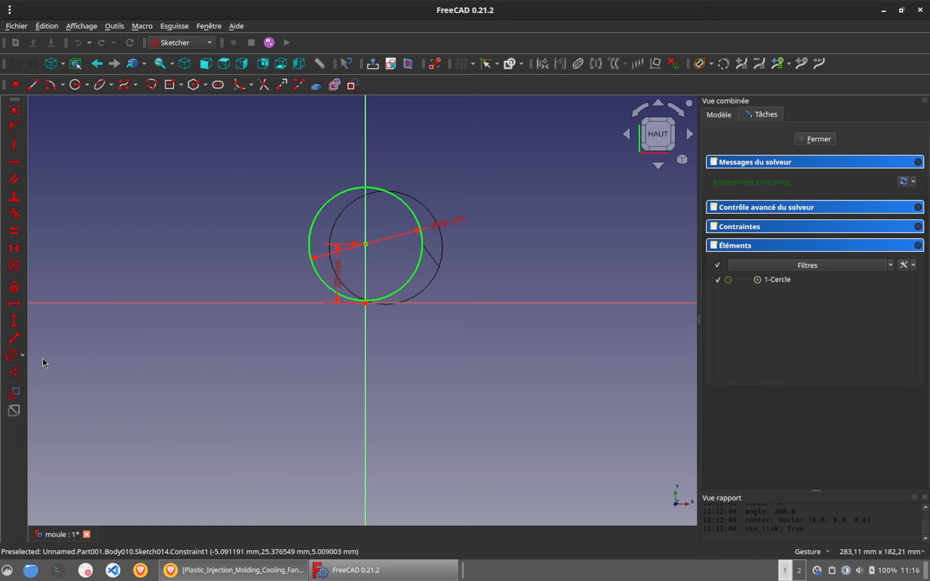
scroll(427, 211, "up", 3)
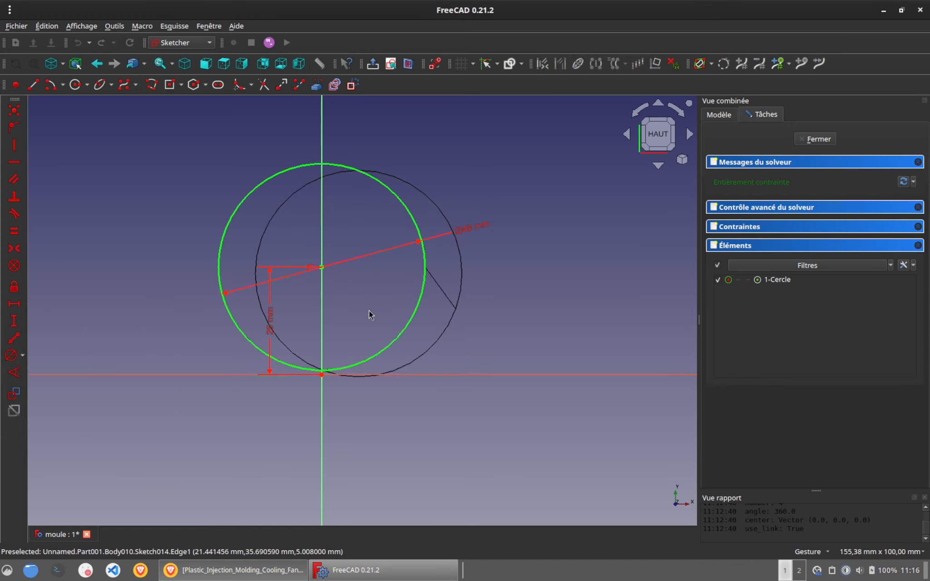
Step: Sketch a circle centred on the origin with a 20 mm diameter, and trim the arcs where it and the 48 mm circle overlap
right_click_drag(369, 311, 374, 280)
left_click(75, 85)
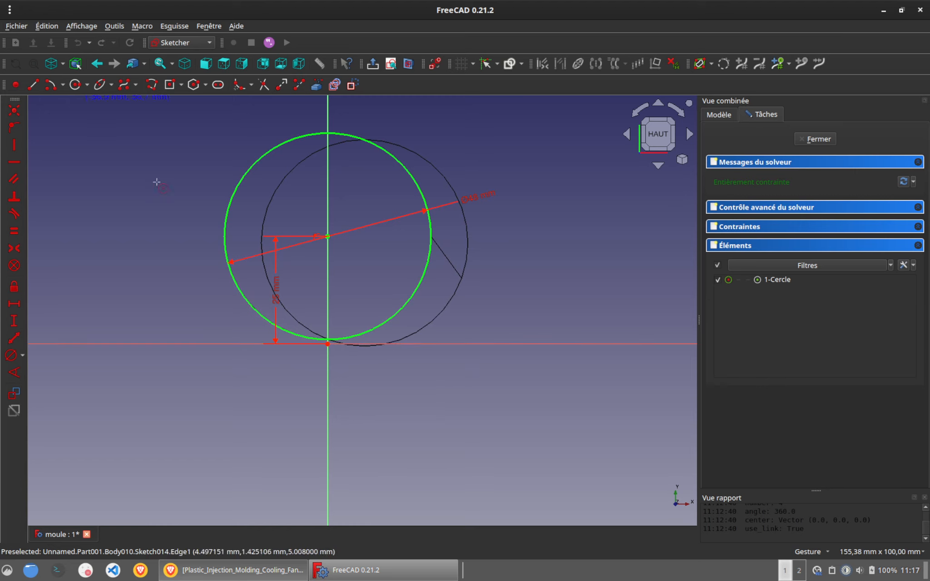
left_click(328, 343)
left_click(363, 362)
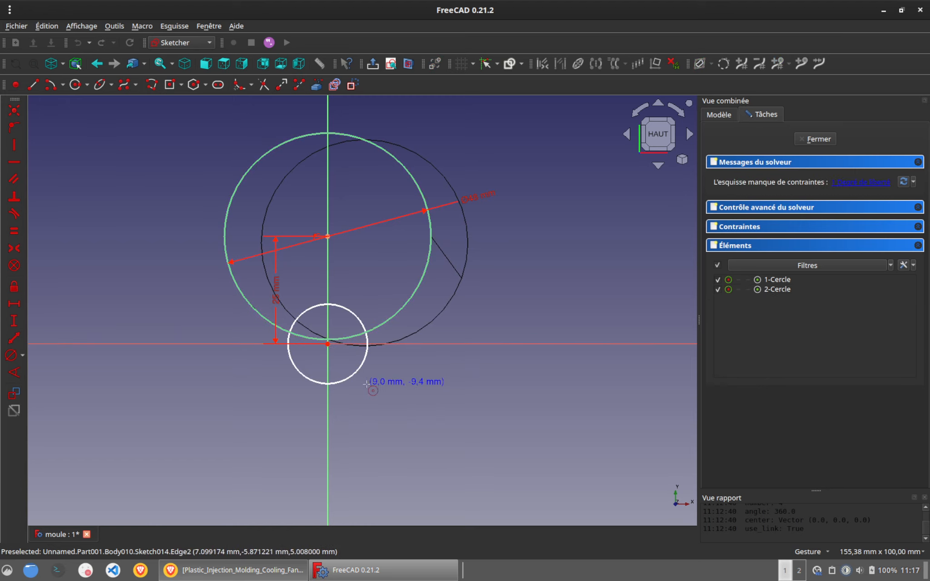
right_click(366, 382)
left_click(363, 368)
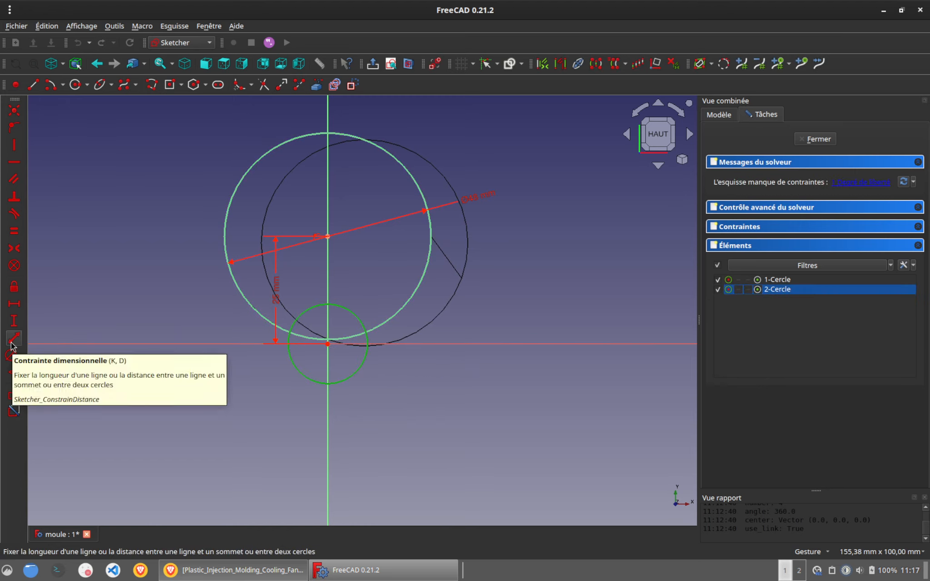
left_click(11, 355)
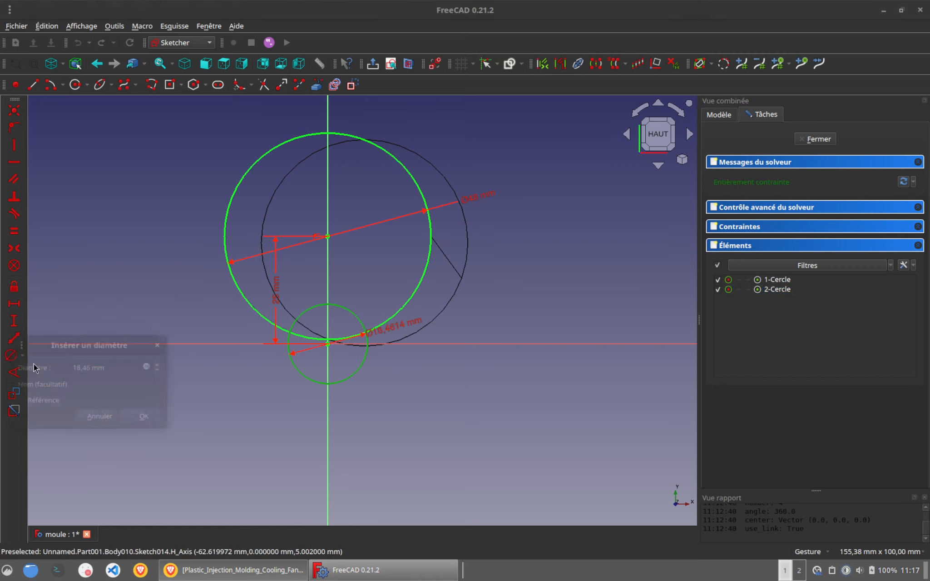
type("20")
key("Return")
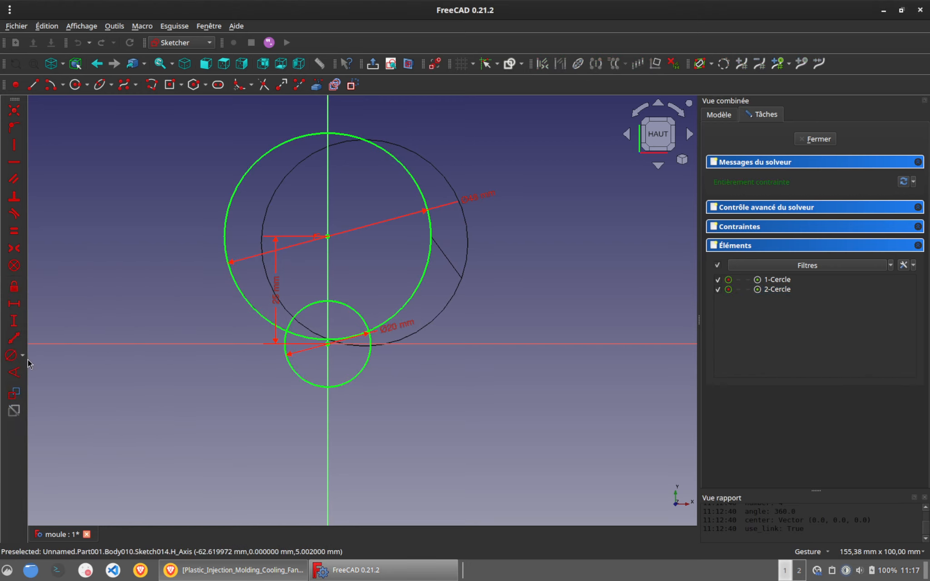
left_click(271, 91)
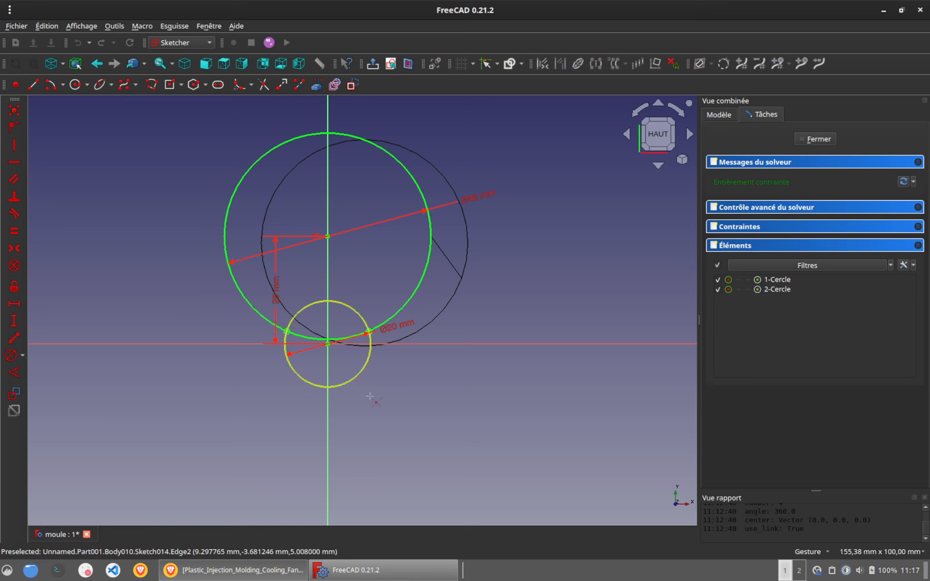
left_click(354, 336)
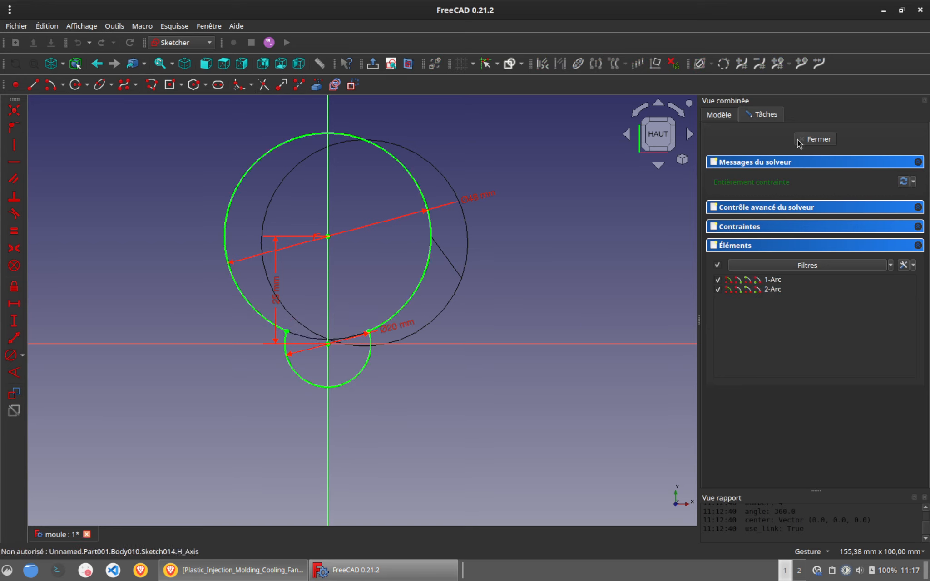
Step: Sketch a circle centred on the horizontal axis and passing through the origin, and constrain its diameter to 50 mm
left_click(75, 85)
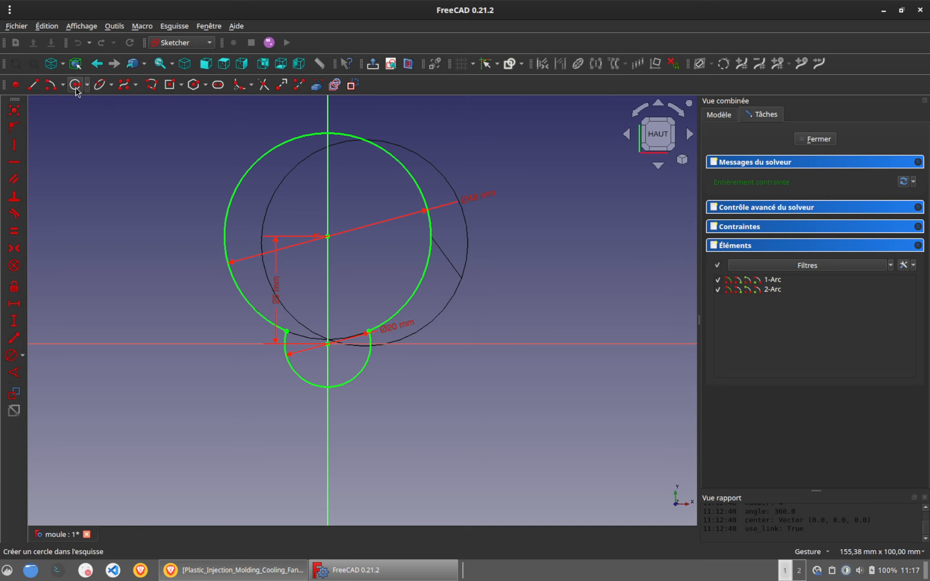
left_click(445, 343)
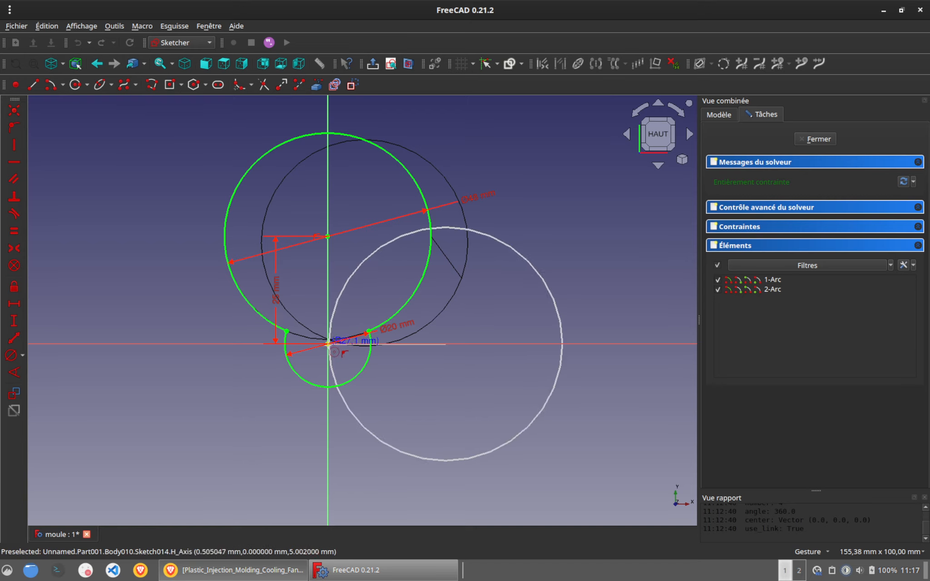
left_click(328, 344)
left_click(557, 386)
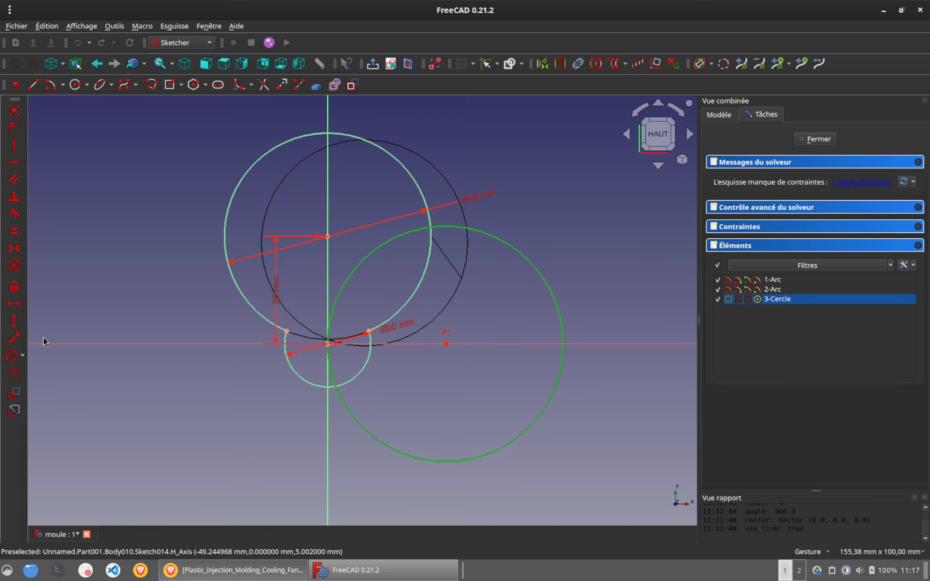
left_click(11, 355)
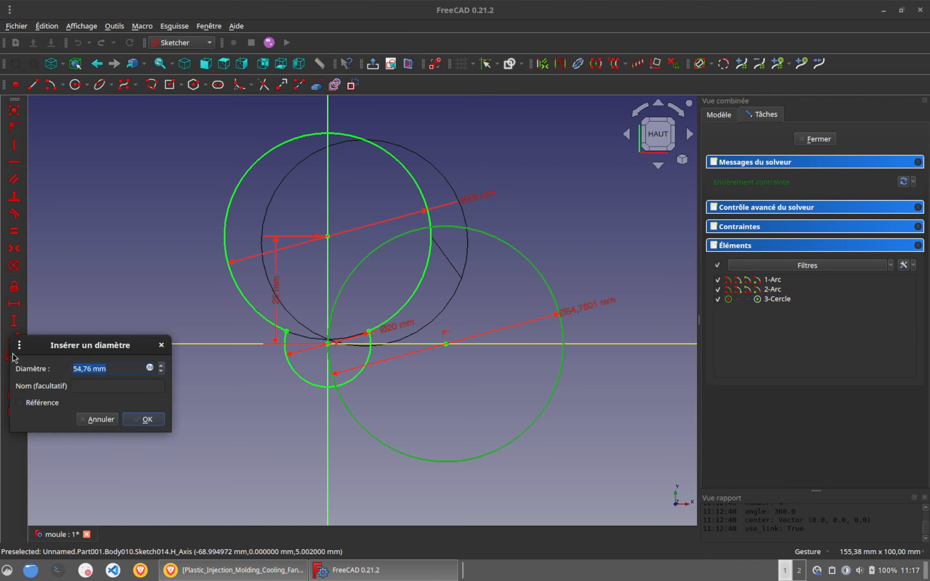
key("Return")
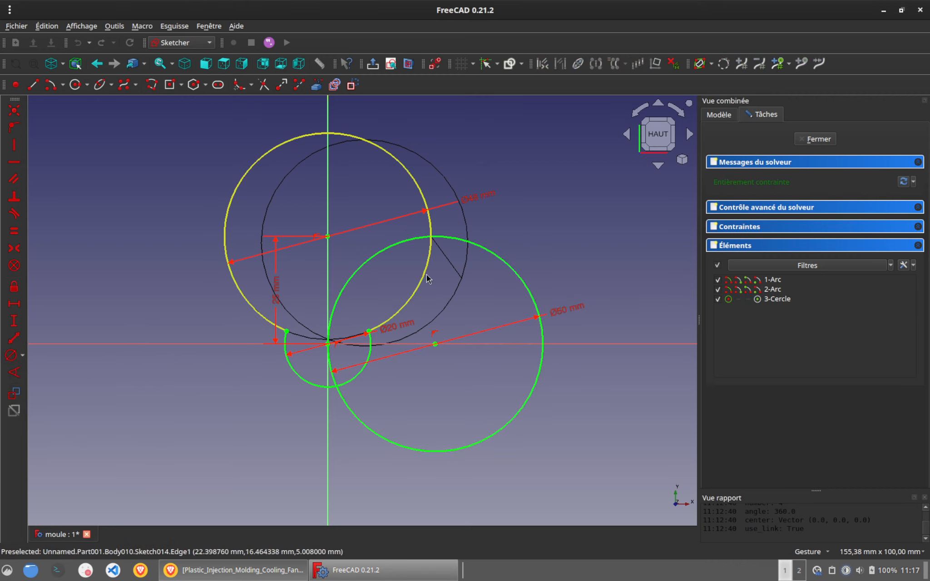
Step: Trim the overlapping arcs of the three circles to leave one closed outline, and finish the sketch
left_click(268, 90)
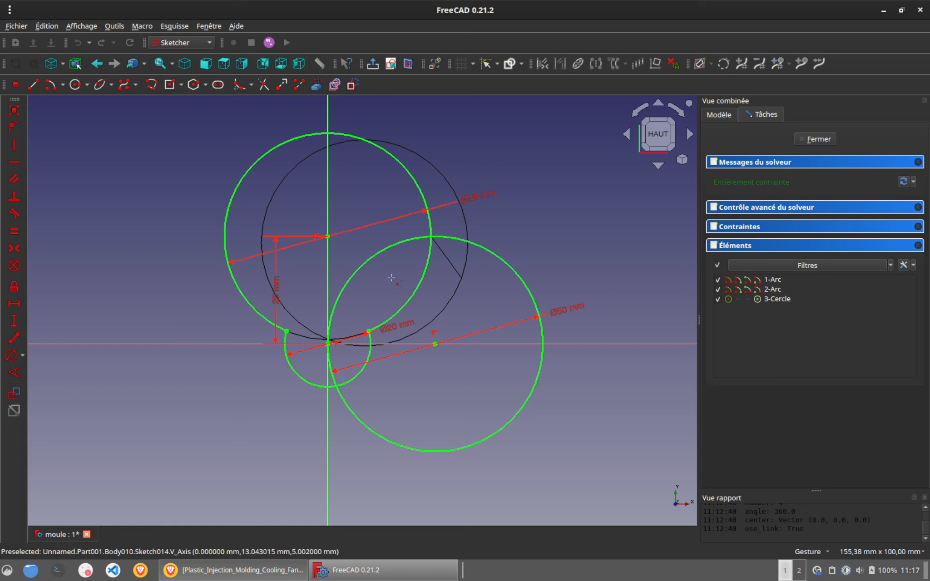
left_click(411, 301)
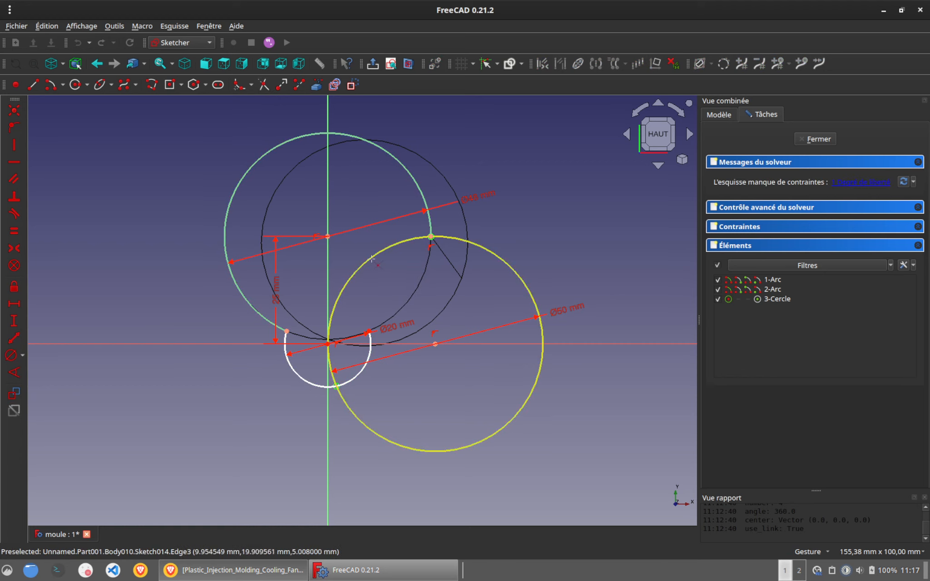
left_click(352, 276)
left_click(366, 371)
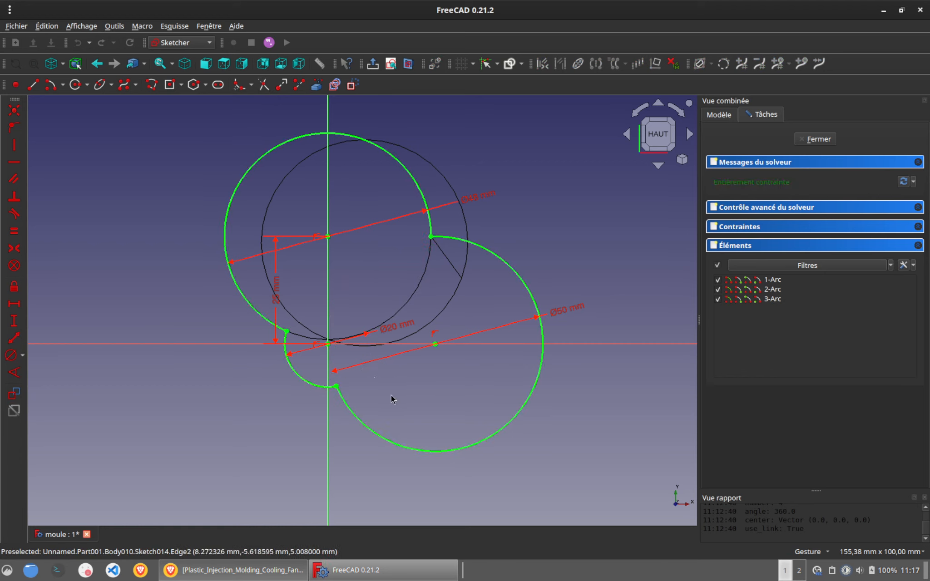
left_click(817, 142)
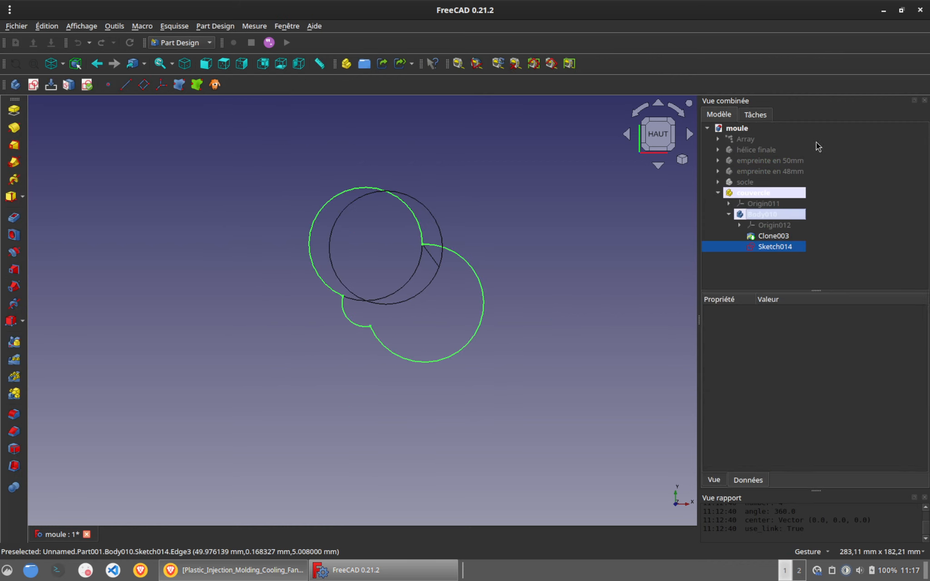
Step: Return the display to shaded and cut the three-arc sketch out of the cloned body as a pocket of type À travers tout
left_click(63, 65)
left_click(66, 80)
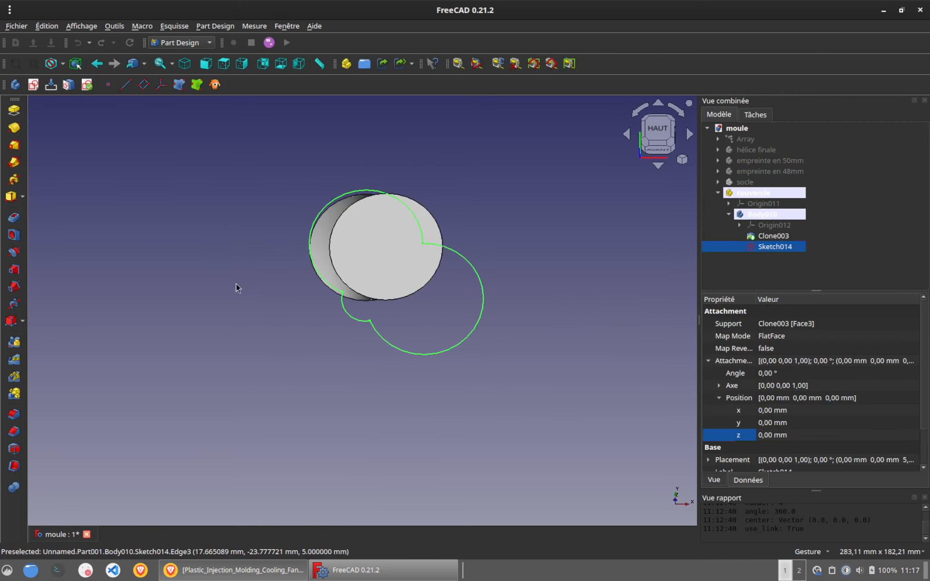
left_click(18, 219)
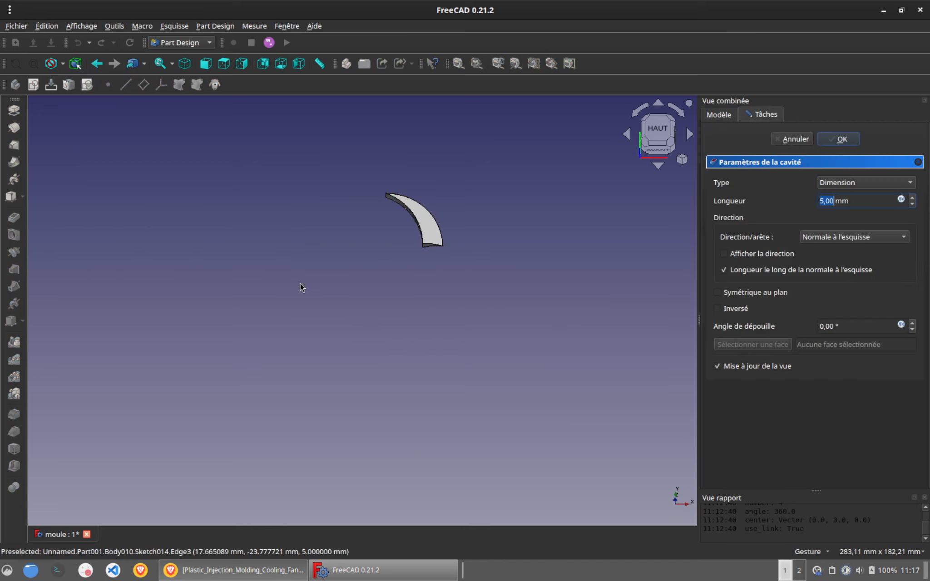
left_click(836, 182)
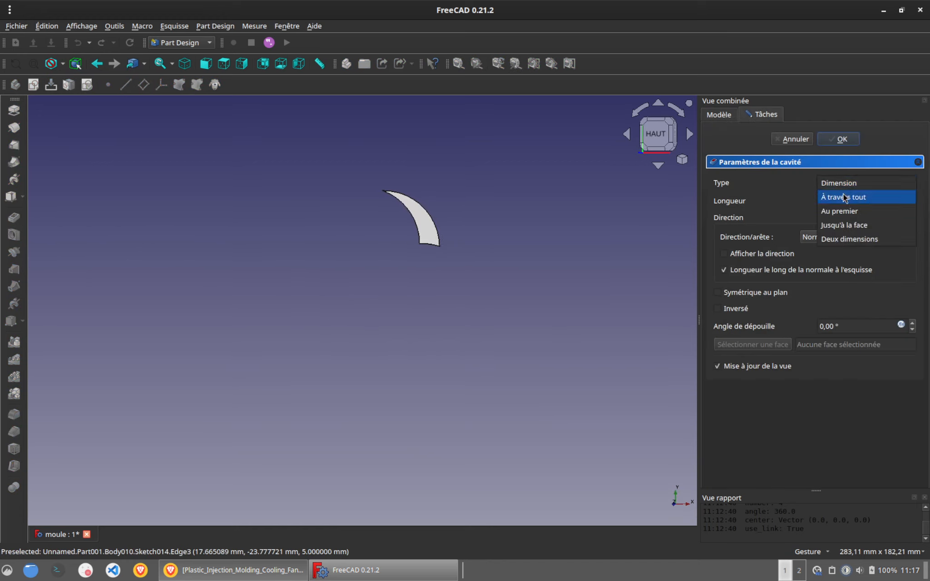
left_click(797, 205)
left_click(840, 139)
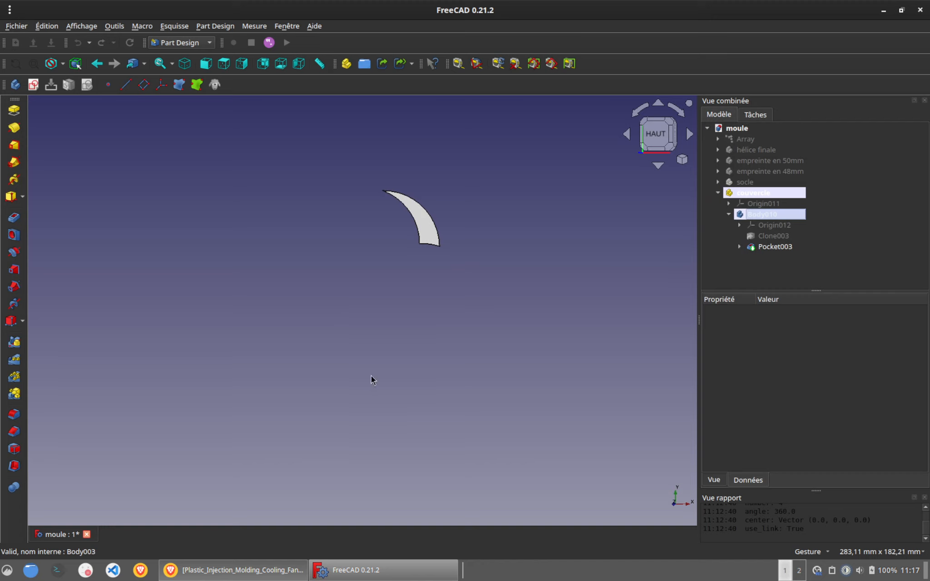
Step: Show the hélice finale body and the socle part together with the pocketed piece
left_click_drag(371, 380, 384, 310)
key("2")
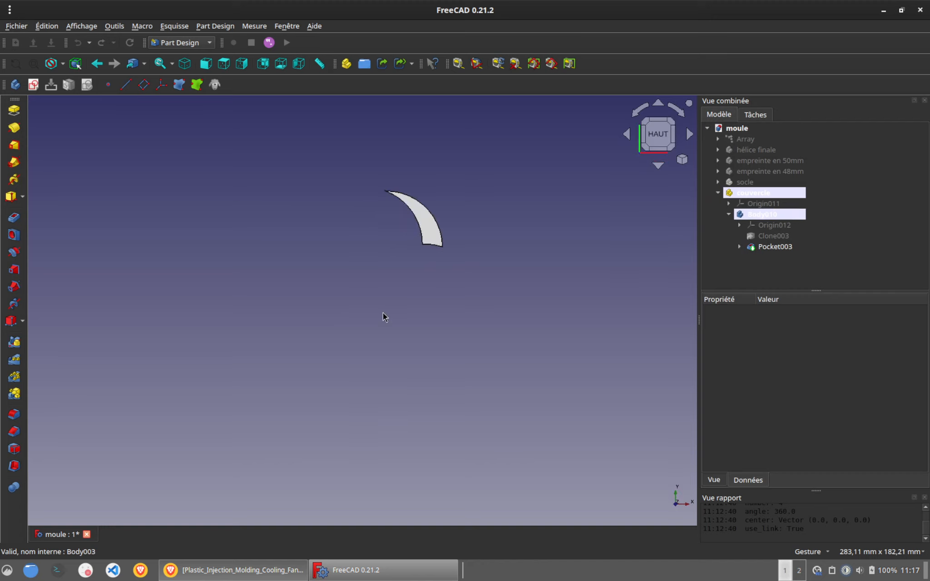
left_click(757, 150)
key("space")
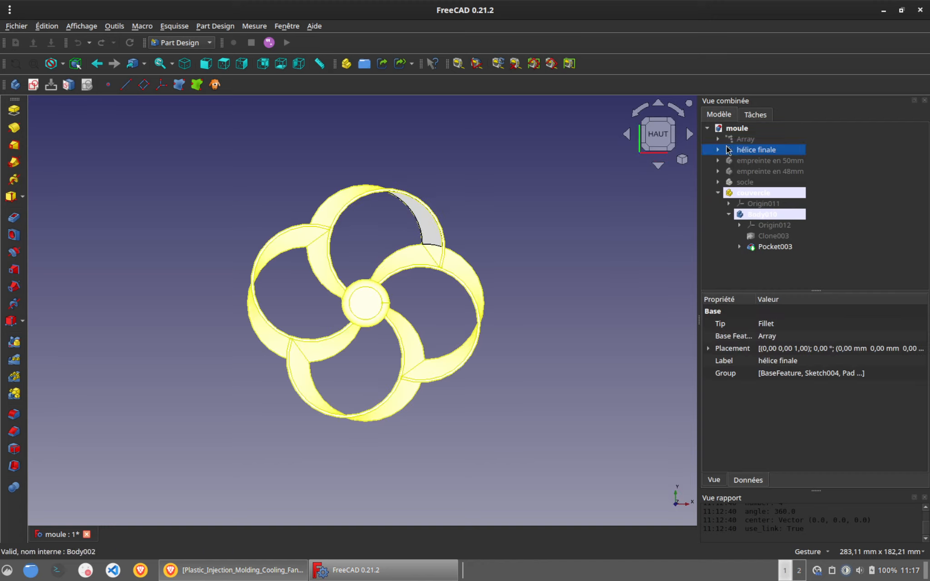
left_click_drag(486, 214, 277, 300)
key("2")
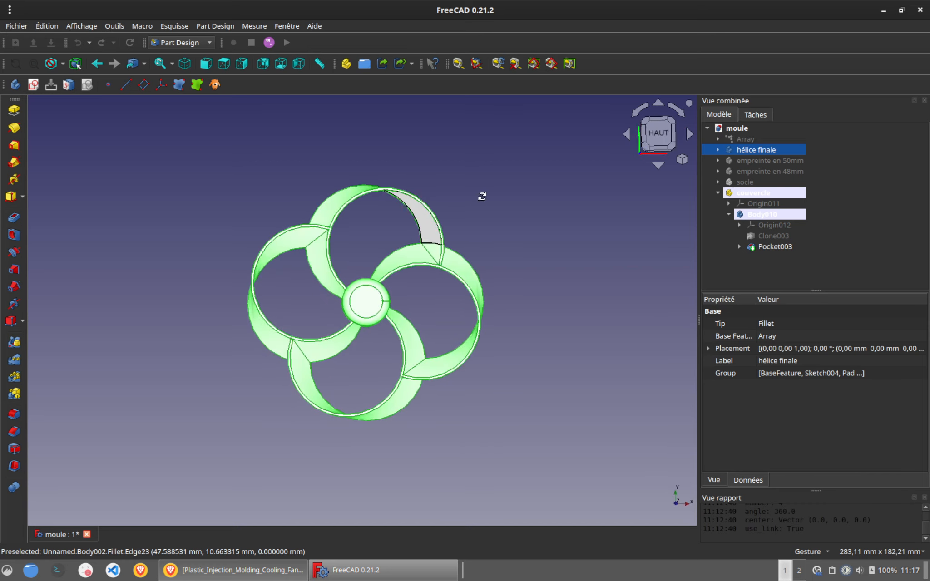
left_click(740, 182)
key("space")
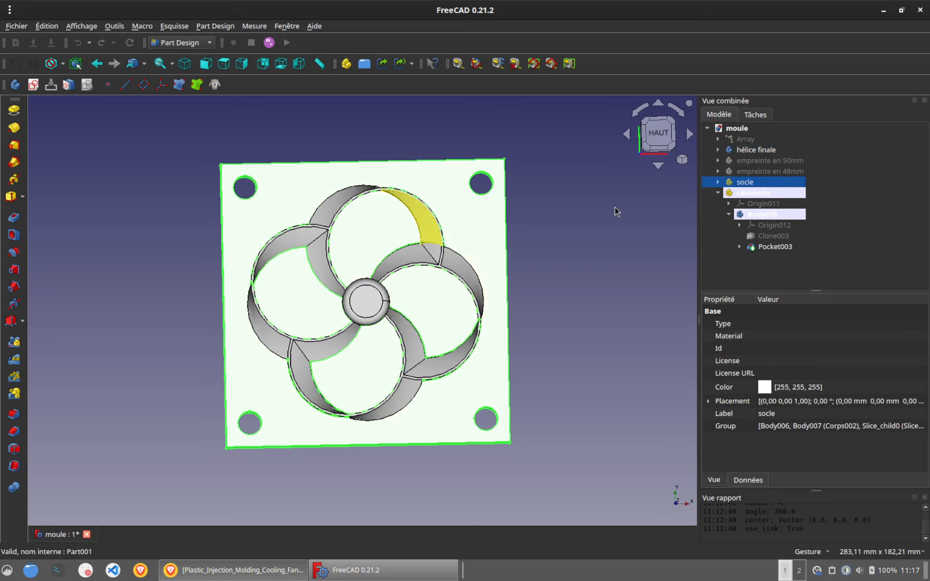
Step: Examine how the pocketed piece fits against the propeller blade and the socle, up close and from above
left_click_drag(366, 430, 408, 263)
scroll(413, 258, "up", 5)
left_click(412, 253)
left_click(775, 247)
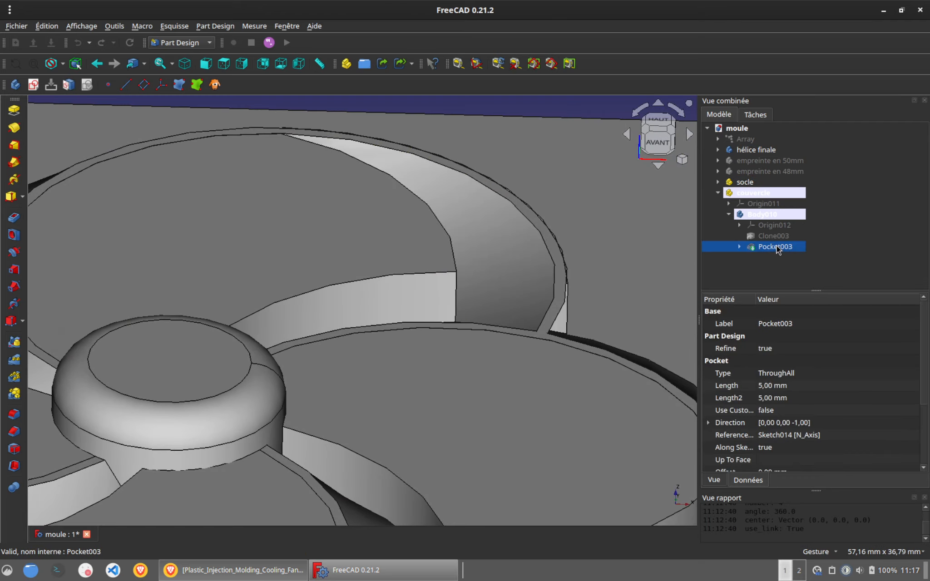
scroll(533, 190, "down", 5)
left_click_drag(467, 135, 609, 198)
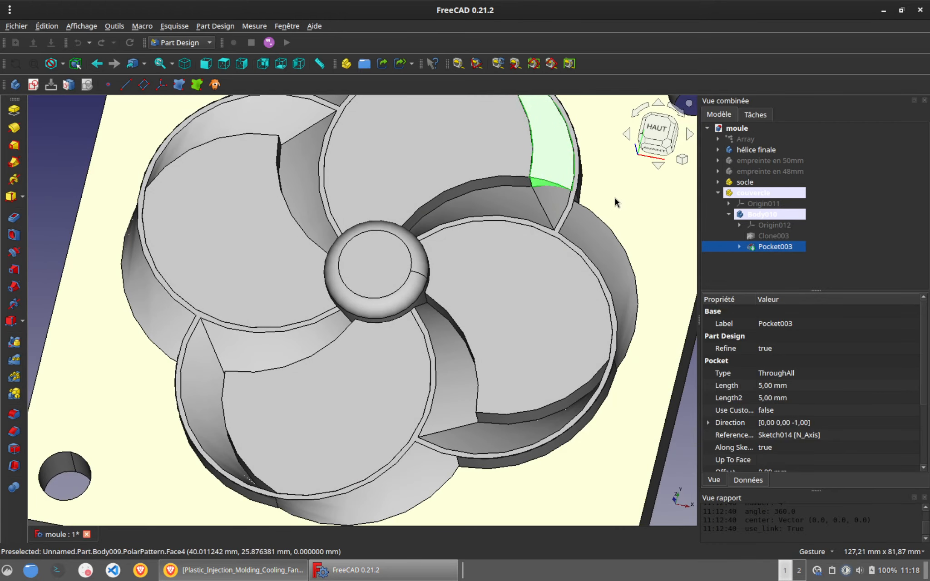
scroll(616, 202, "down", 5)
left_click(380, 463)
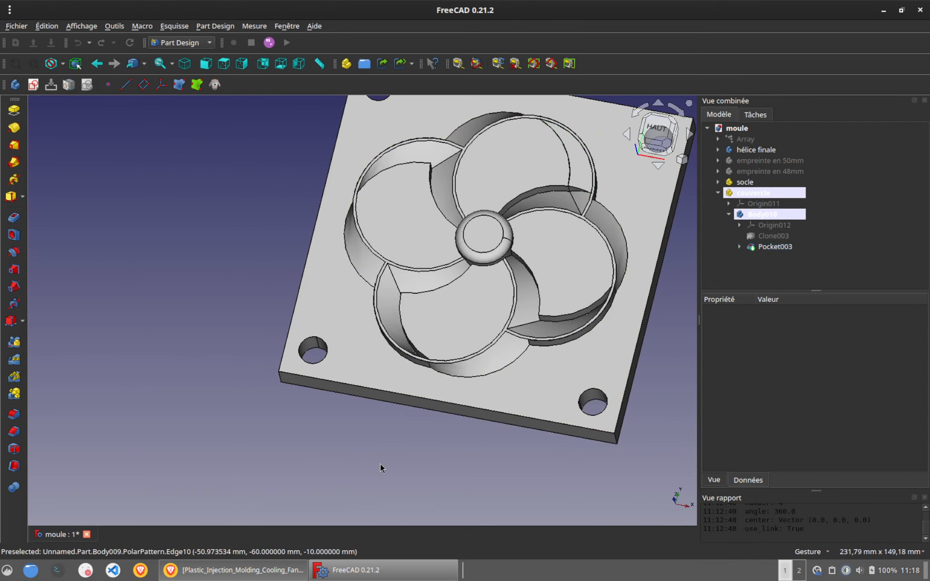
key("2")
right_click_drag(393, 456, 306, 516)
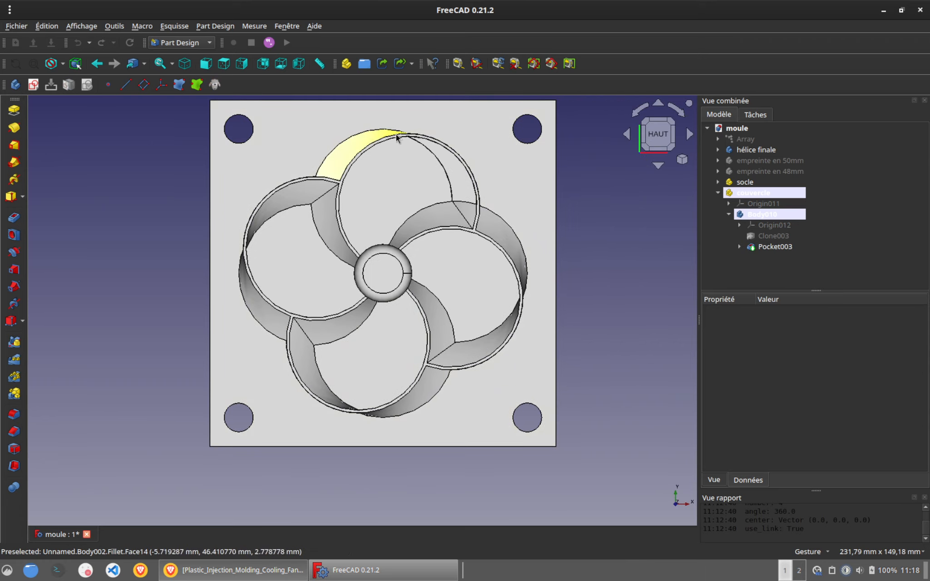
Step: Rename the pocketed body in the couvercle part as "couvercle côté droit" and collapse its contents
left_click(754, 215)
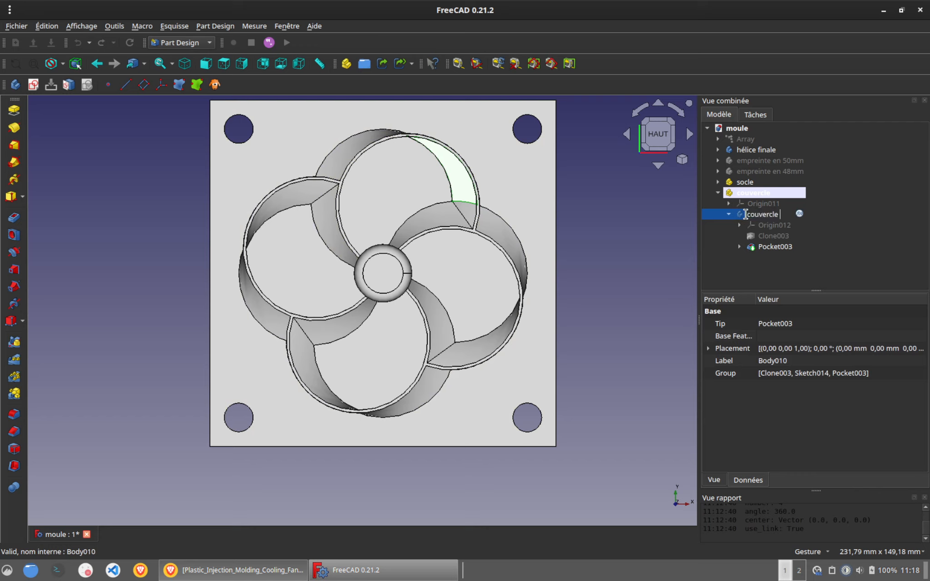
type("it")
key("Return")
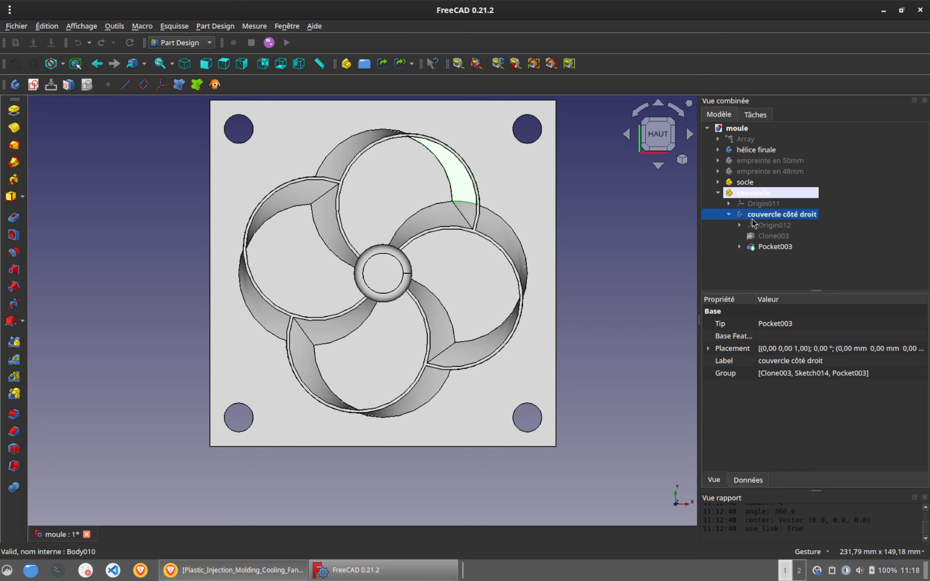
left_click(729, 214)
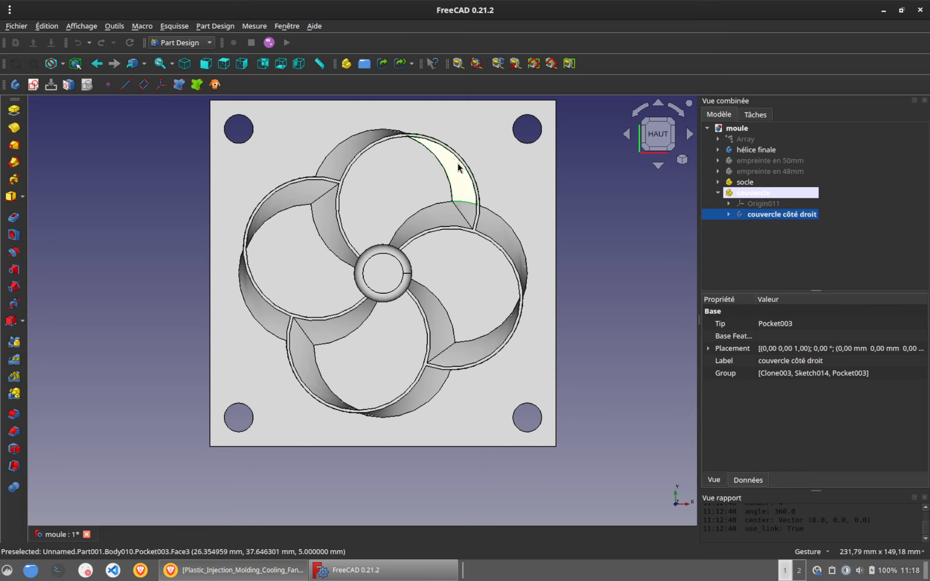
left_click(451, 180)
left_click(779, 173)
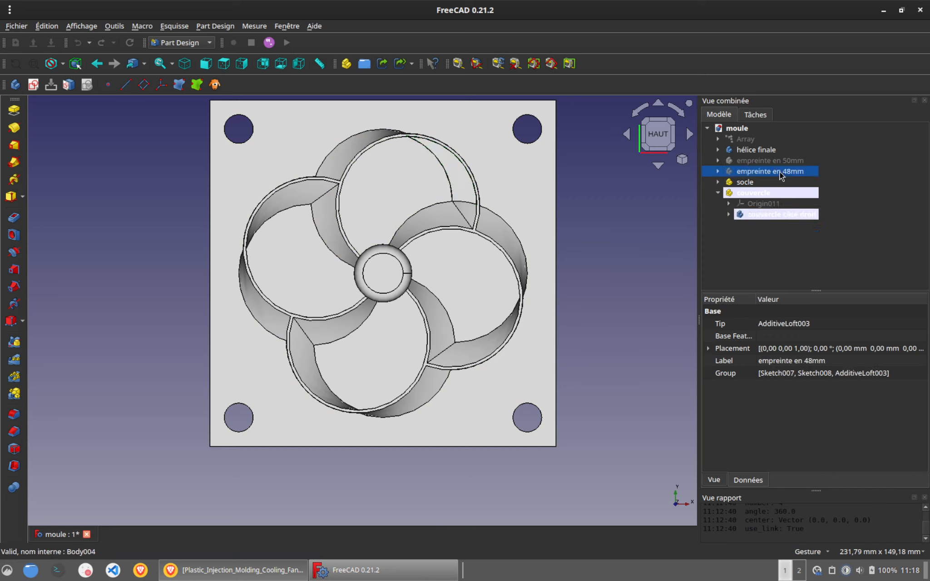
left_click(777, 163)
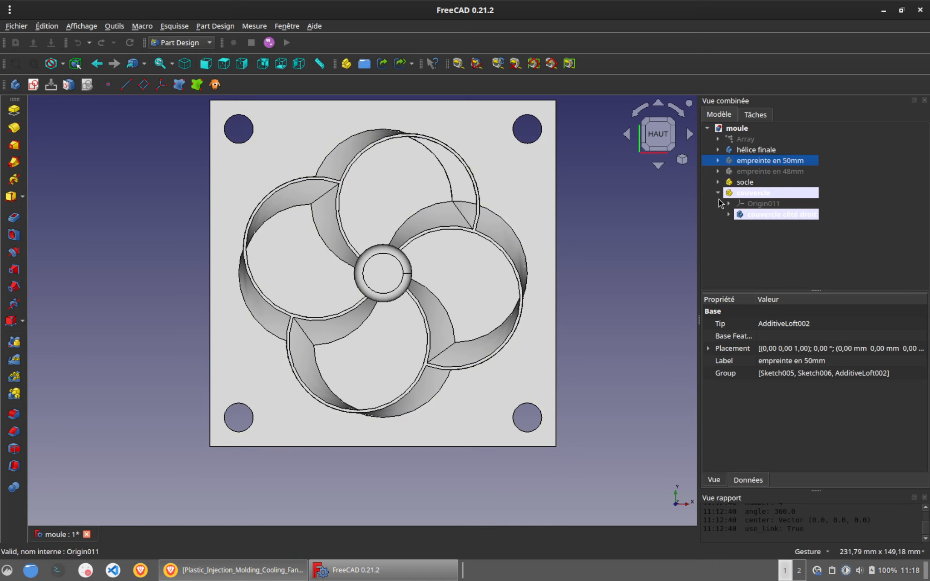
Step: Hide the hélice finale body, the socle part and the couvercle côté droit body
left_click(756, 149)
key("space")
left_click(745, 181)
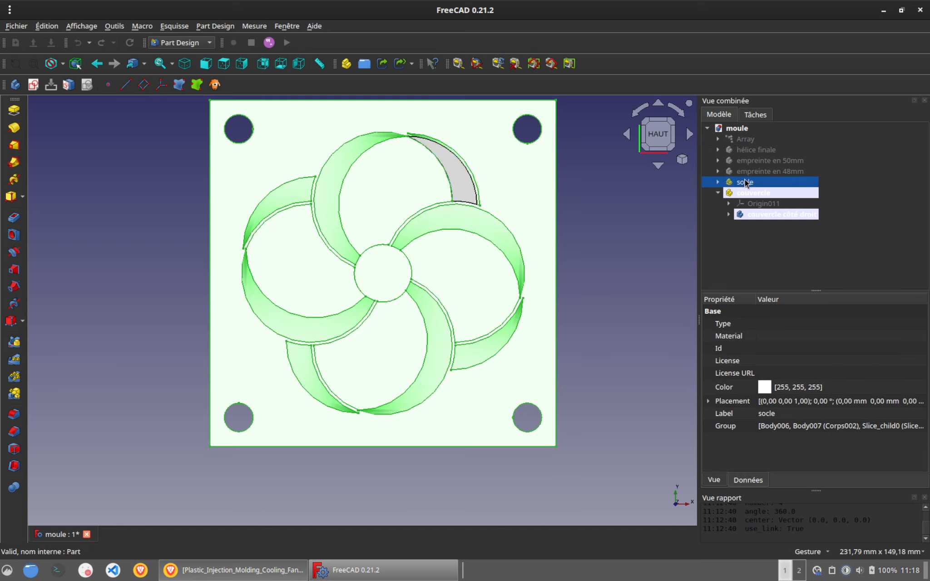
key("space")
left_click(768, 162)
key("space")
left_click(777, 210)
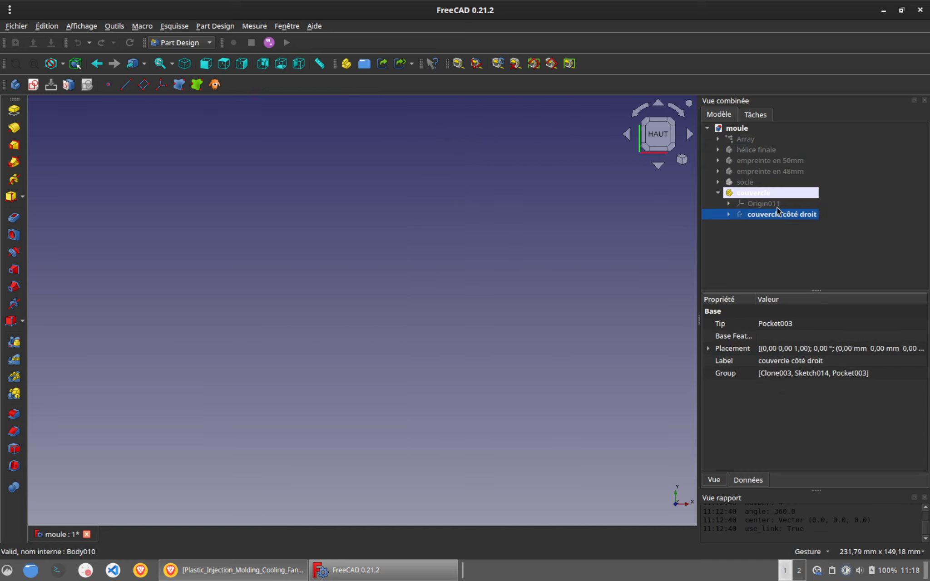
Step: Clone the empreinte en 50mm body, move the clone into the couvercle part and hide the couvercle côté droit body
key("space")
left_click(756, 195)
left_click(763, 161)
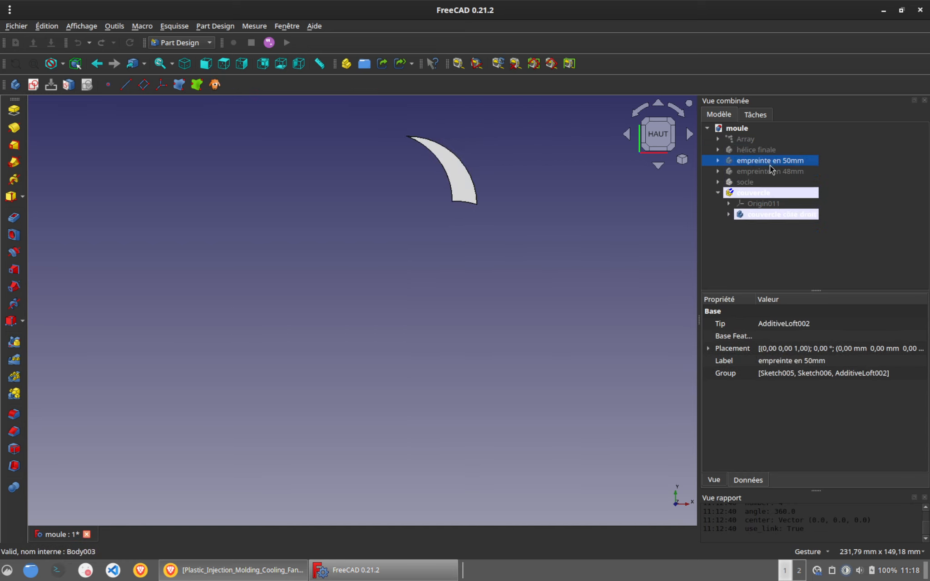
left_click(215, 85)
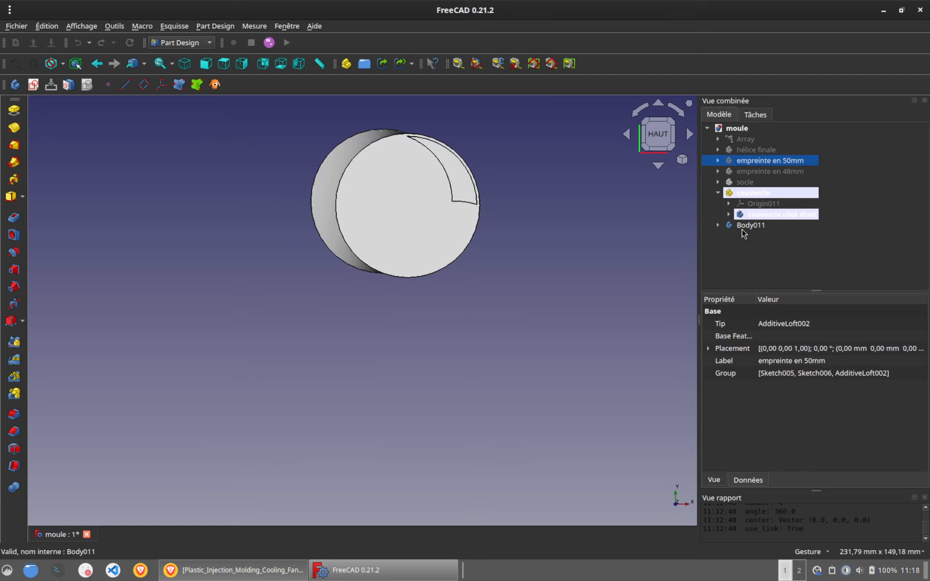
left_click_drag(748, 226, 753, 194)
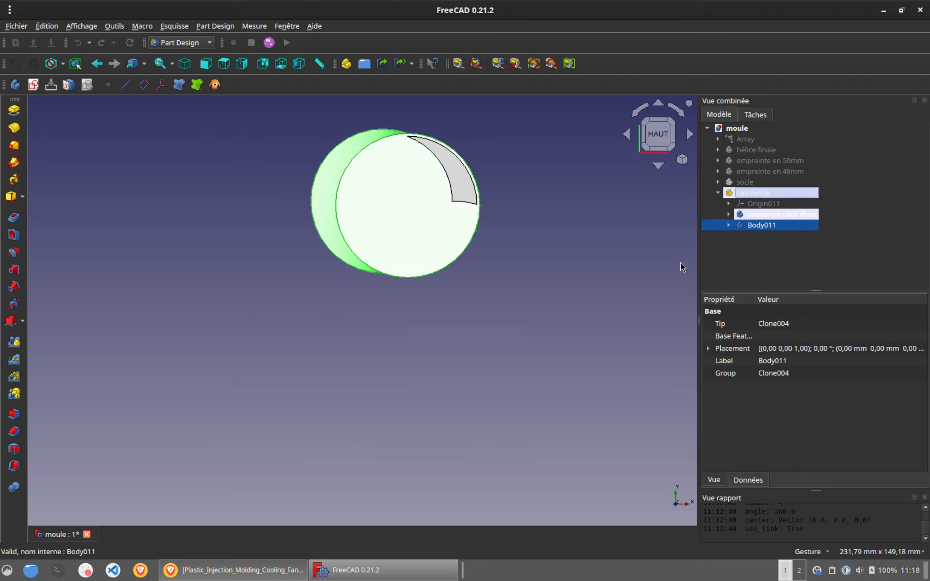
left_click(766, 213)
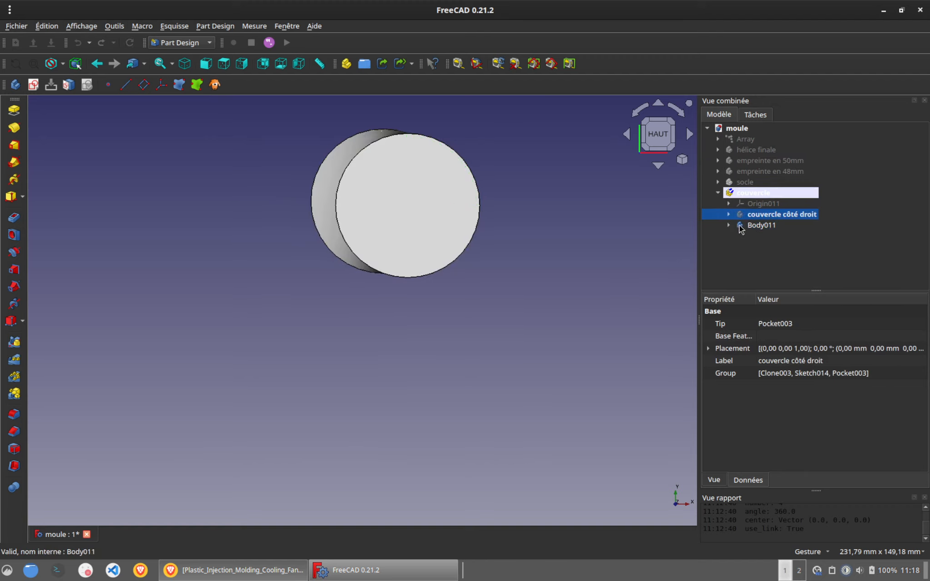
Step: Create a new body in the couvercle part, start a sketch on its XY plane and hide the cloned imprint
right_click(739, 226)
left_click(543, 264)
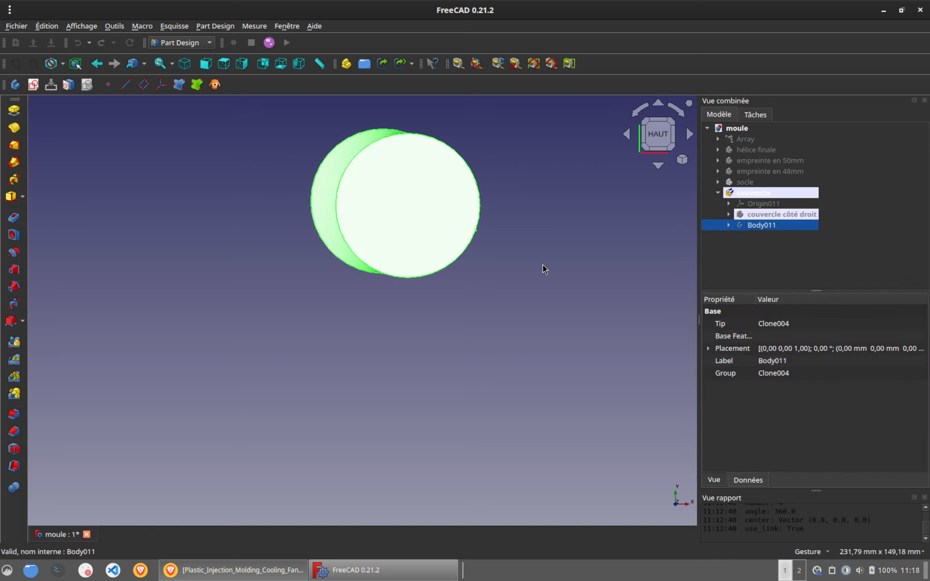
left_click(15, 84)
left_click(33, 85)
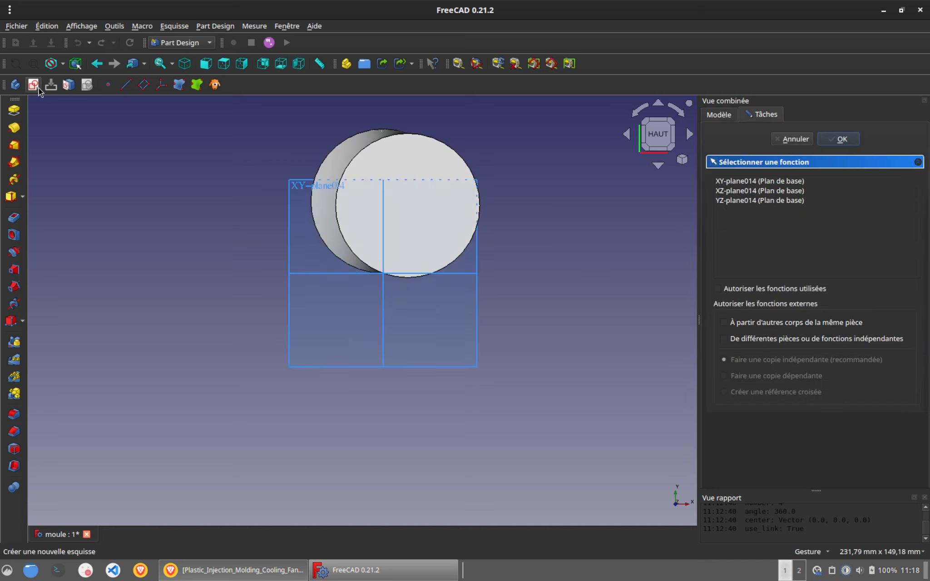
left_click(297, 181)
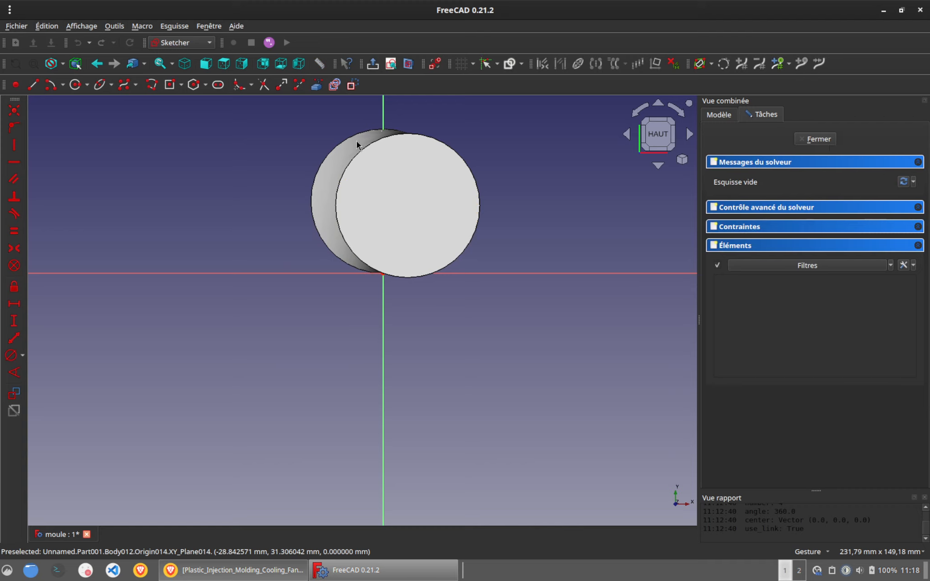
left_click(713, 115)
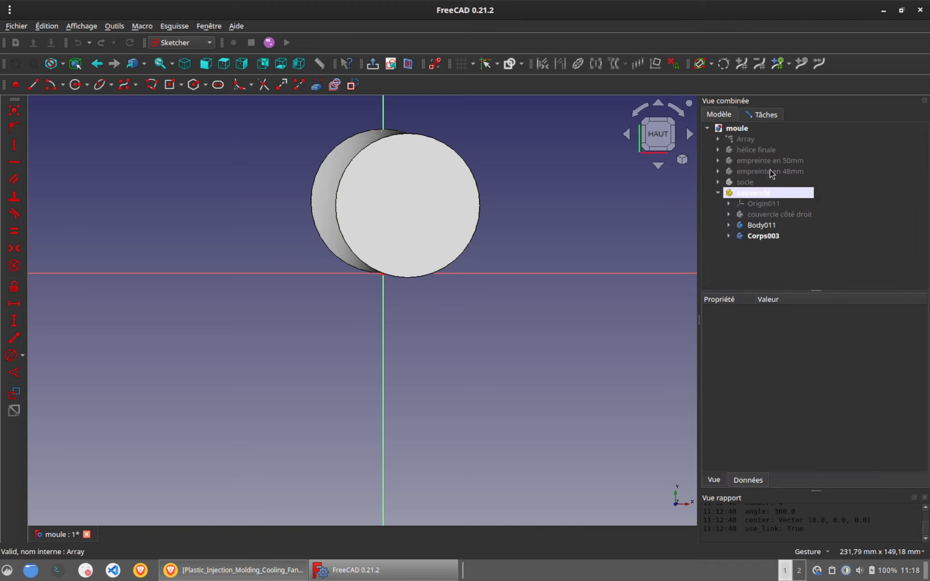
left_click(761, 225)
key("space")
Step: Sketch a 50 mm diameter circle centred on the vertical axis above the origin and passing through the origin
left_click(75, 85)
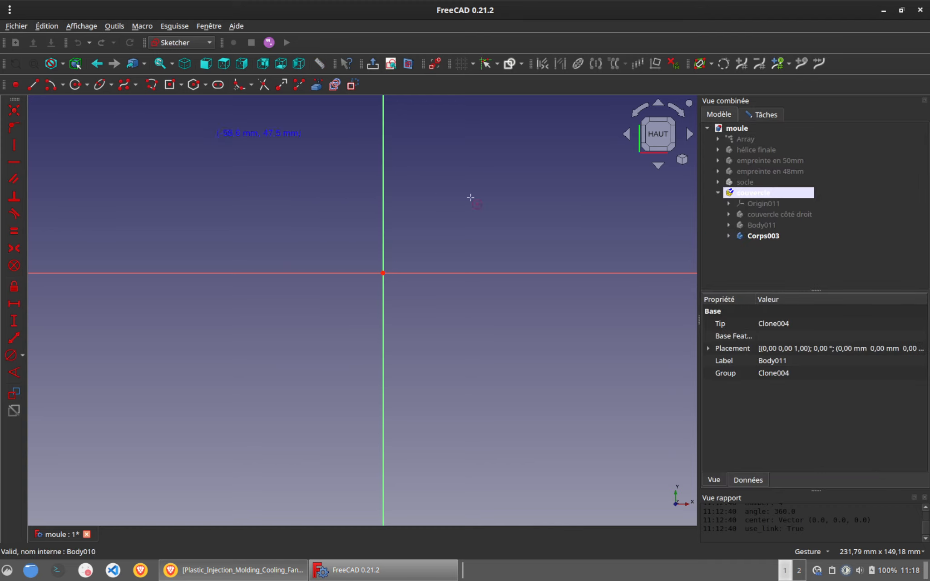
left_click(383, 175)
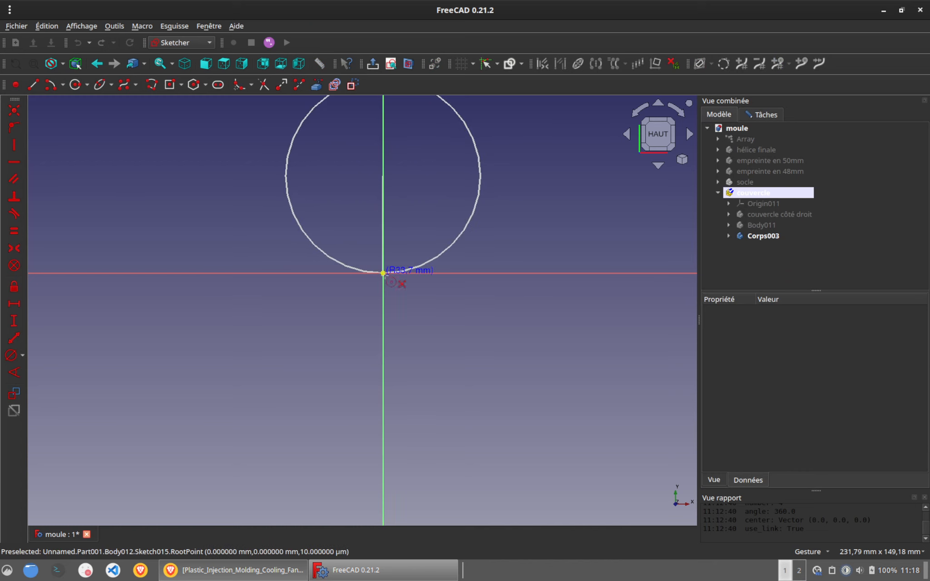
left_click(383, 273)
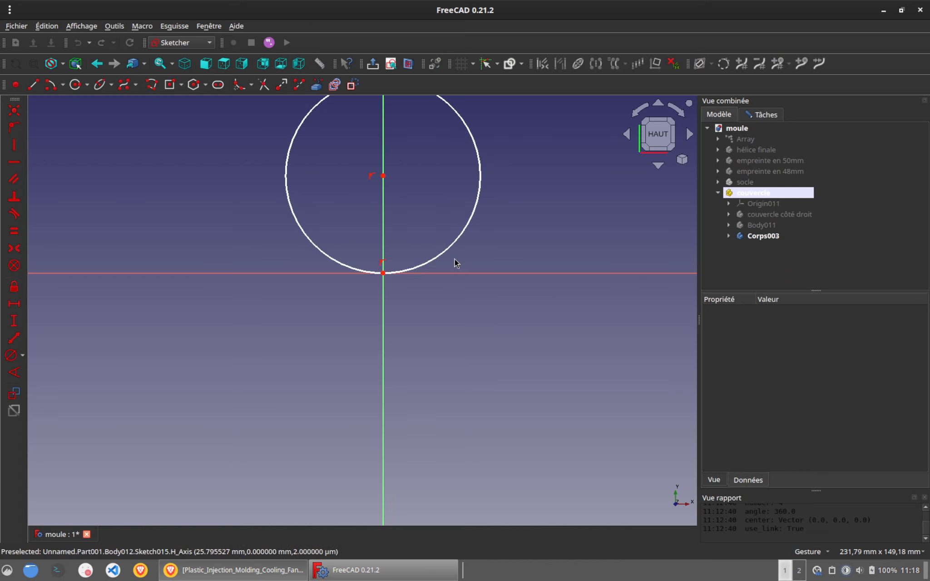
left_click(11, 356)
type("63")
key("Return")
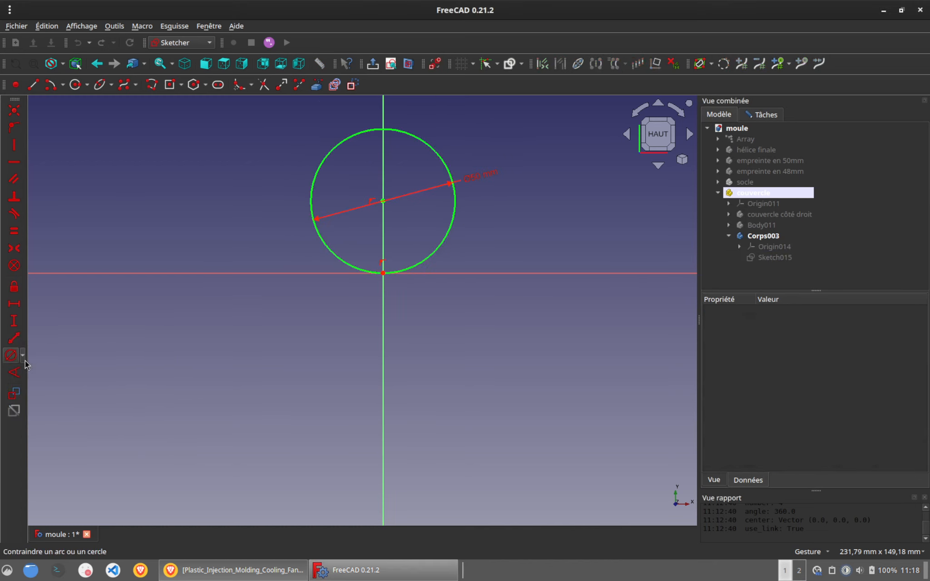
Step: Draw a construction line from the origin, leaning right at 20° to the vertical axis and 25 mm long
left_click(36, 91)
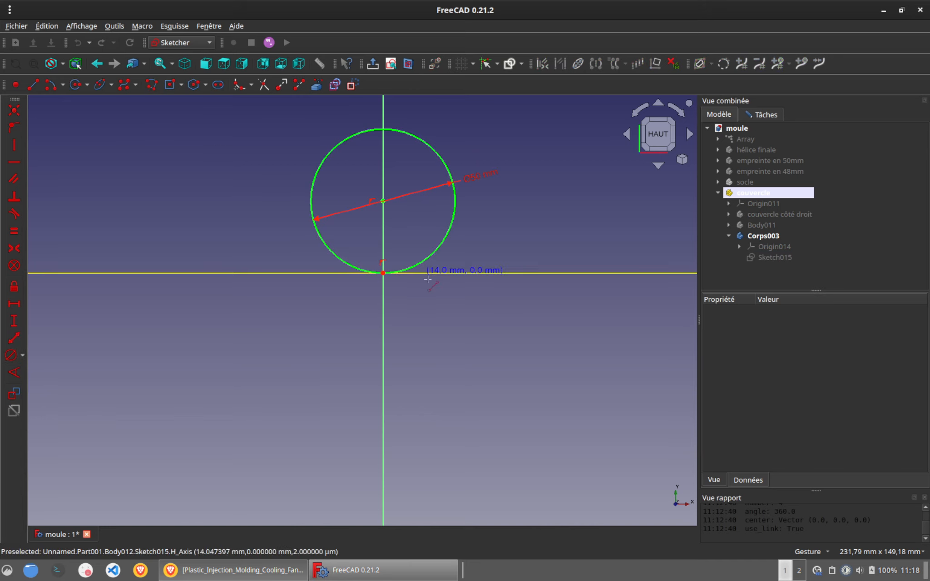
left_click(383, 272)
left_click(414, 218)
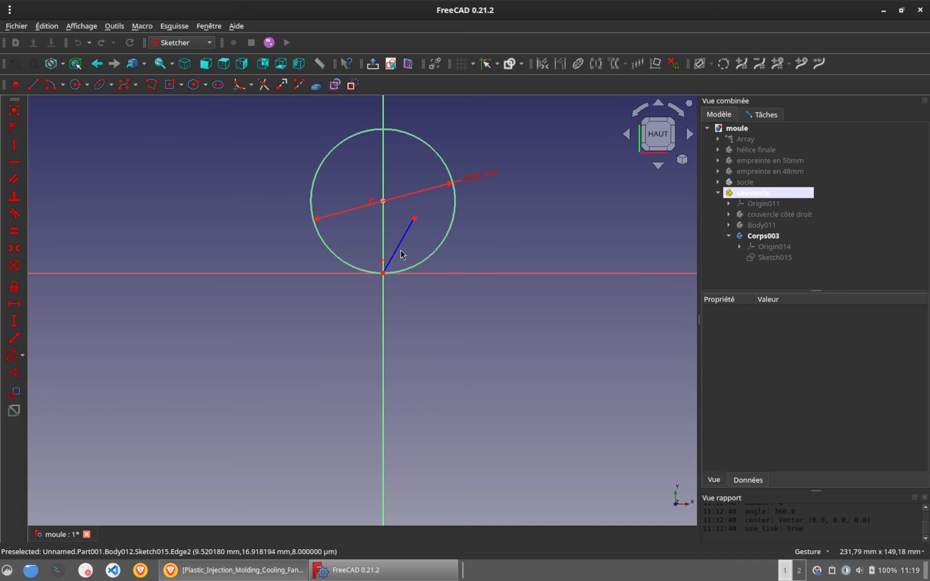
left_click(398, 245)
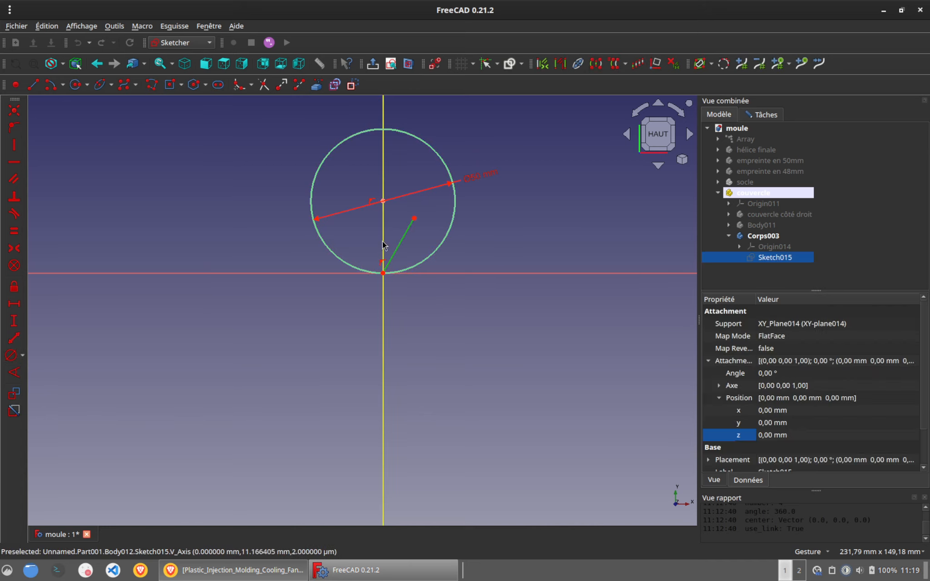
left_click(14, 373)
type("20")
key("Return")
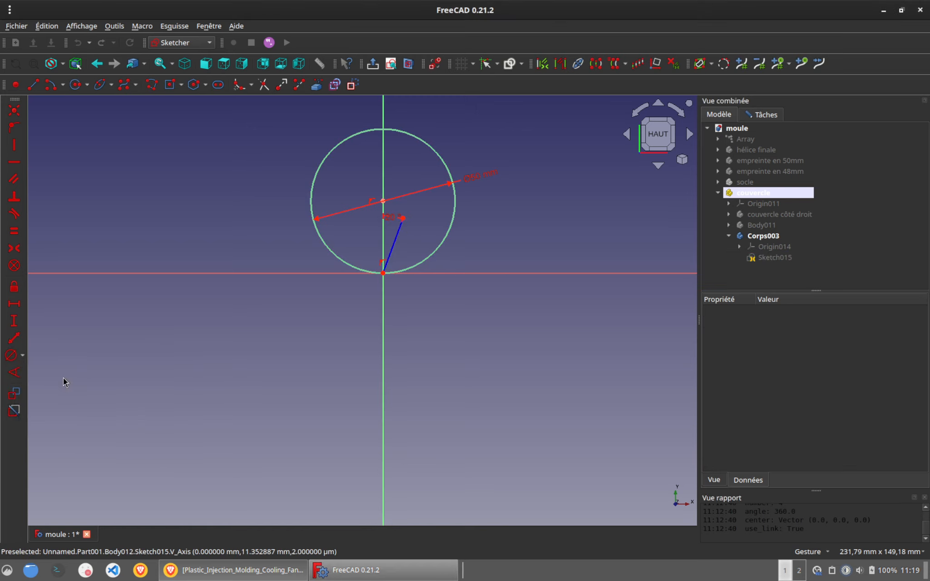
left_click(14, 338)
left_click(393, 245)
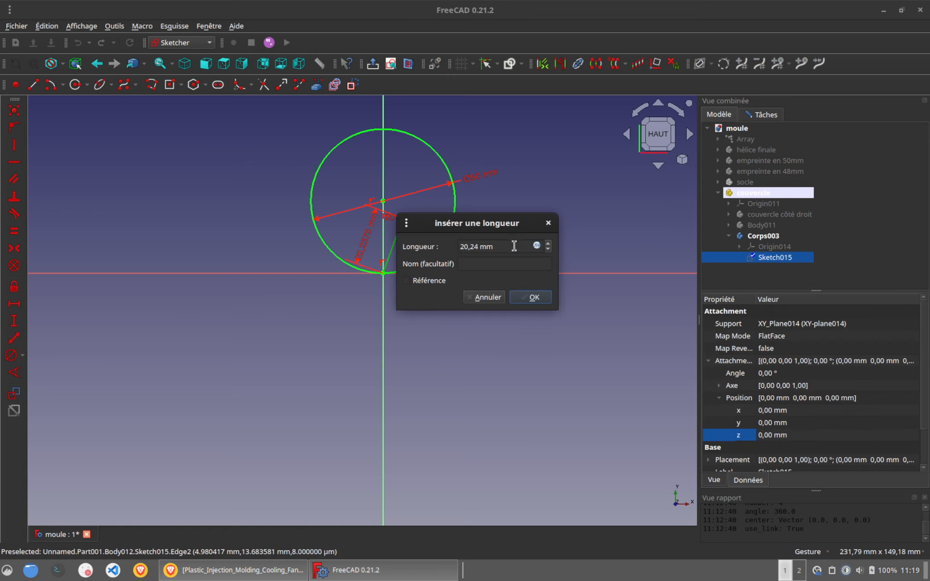
type("25")
key("Return")
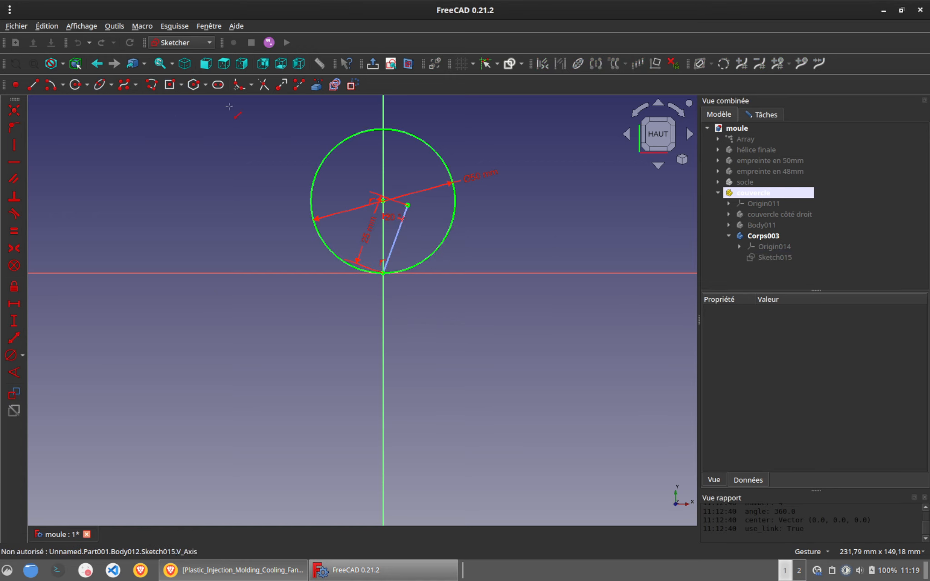
Step: Draw a second circle centred on the construction line's free end and make it equal to the first circle
left_click(78, 89)
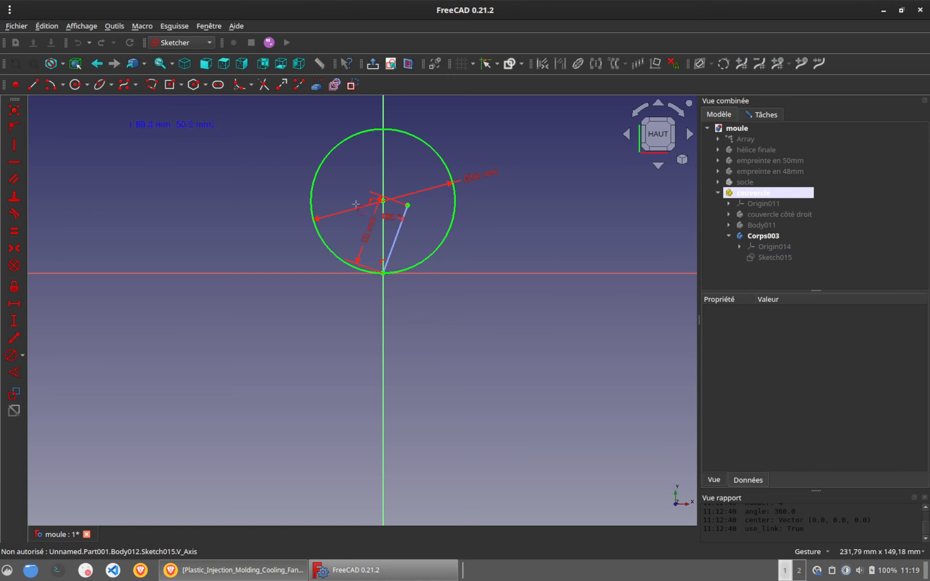
left_click(409, 205)
left_click(473, 234)
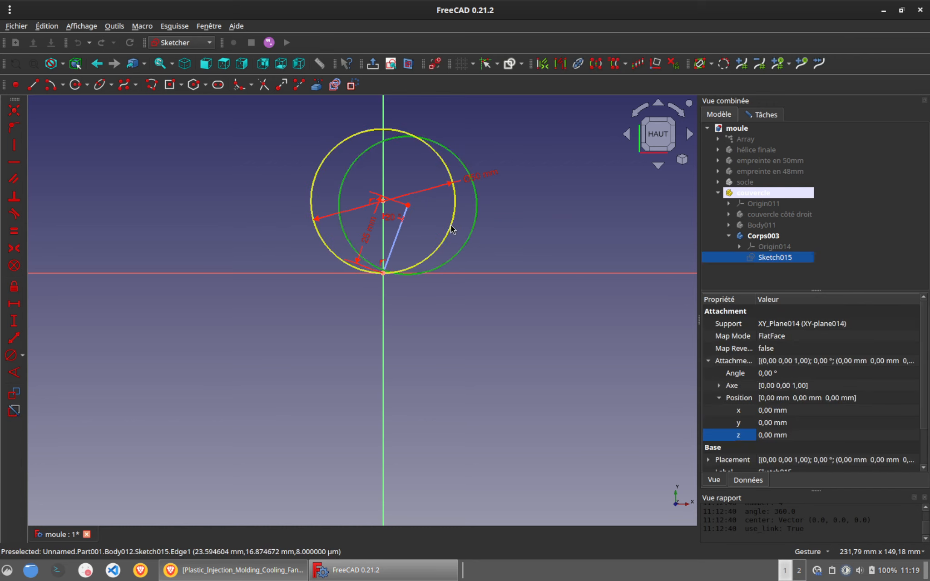
left_click(450, 228)
left_click(15, 231)
scroll(333, 232, "up", 4)
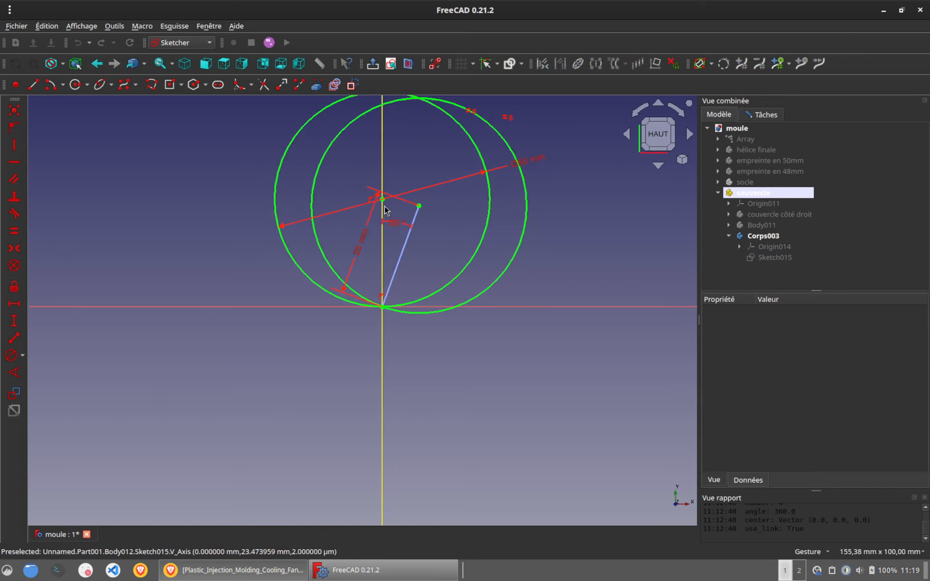
Step: Trim the inner arcs of the two overlapping circles to leave a single outer outline, and close the sketch
left_click(265, 89)
left_click(344, 172)
left_click(449, 194)
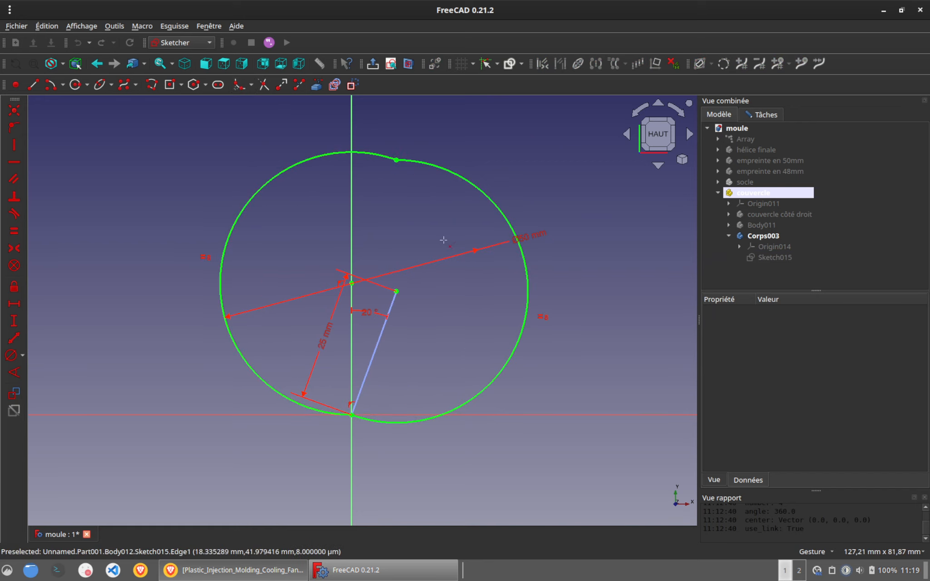
left_click(767, 114)
left_click(818, 140)
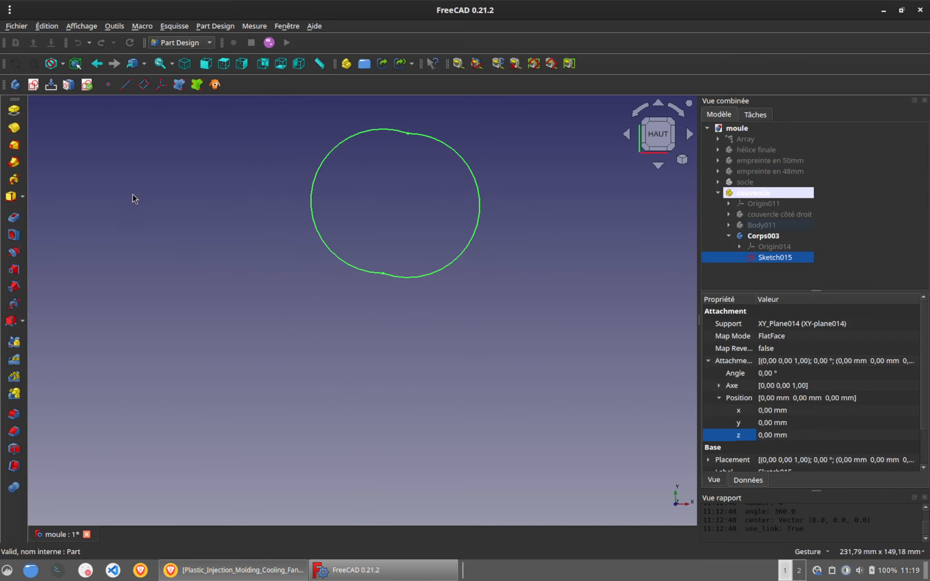
Step: Pad the two-circle outline to a length of 5 mm
left_click(14, 109)
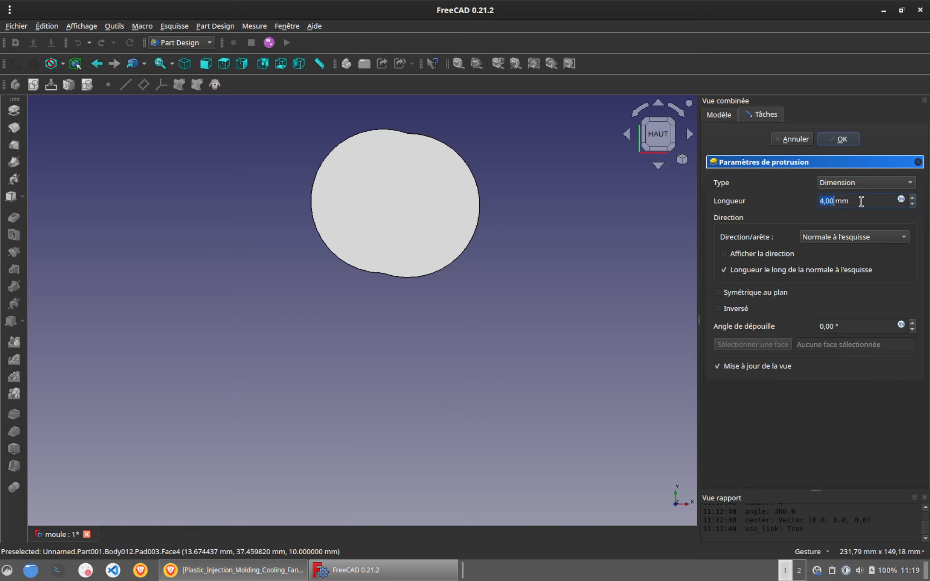
left_click(839, 143)
key("0")
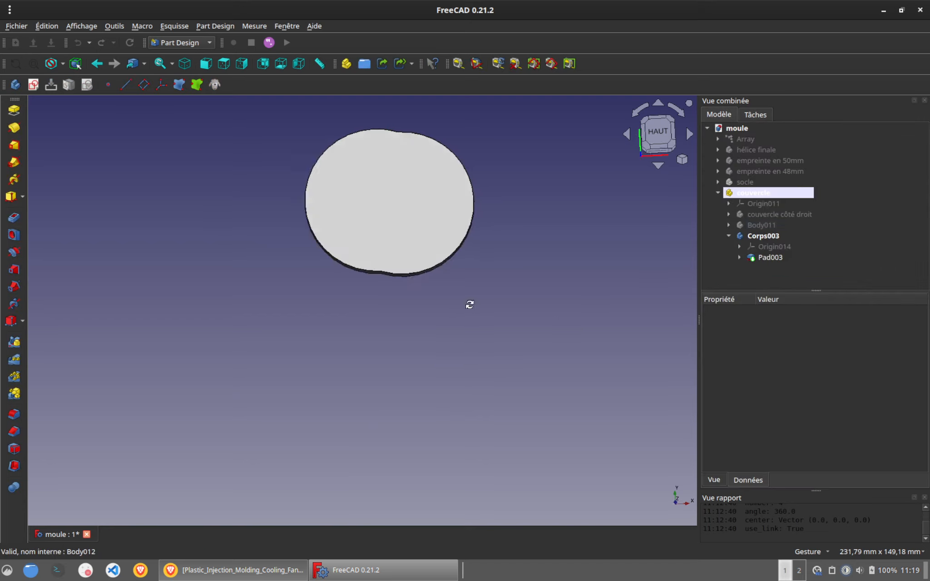
Step: Slice the padded body apart with the cloned imprint body, using the Part workbench
left_click(766, 225)
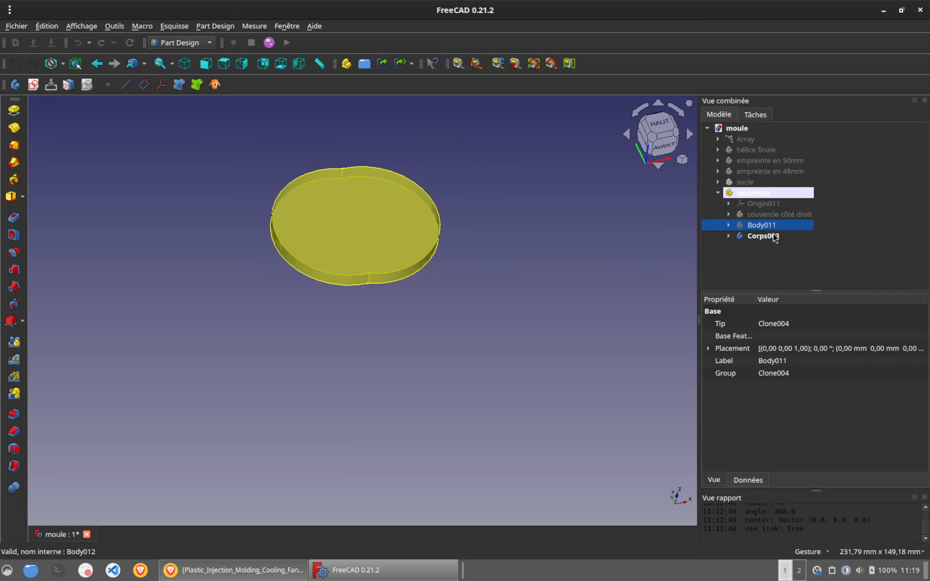
left_click(770, 233)
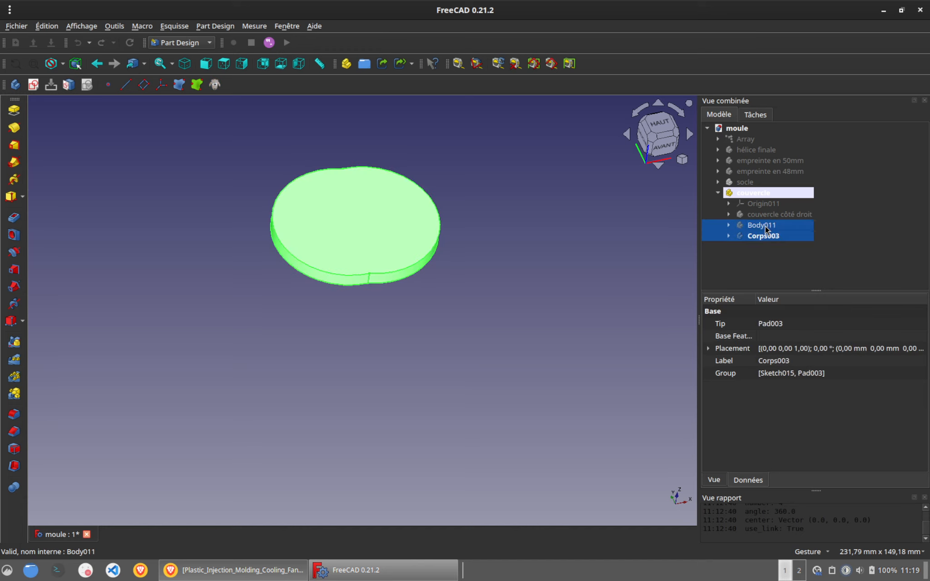
scroll(184, 42, "up", 1)
left_click(167, 26)
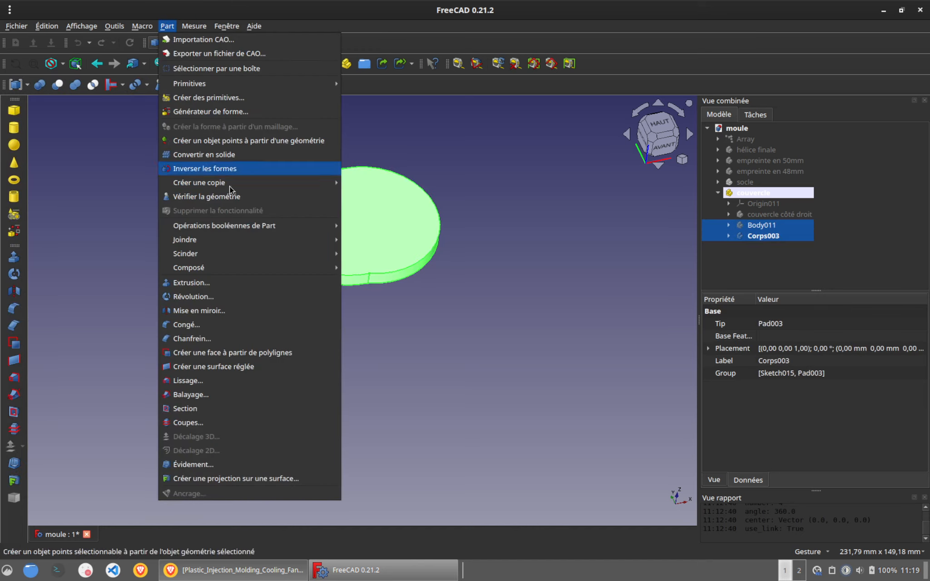
mouse_move(227, 255)
left_click(380, 268)
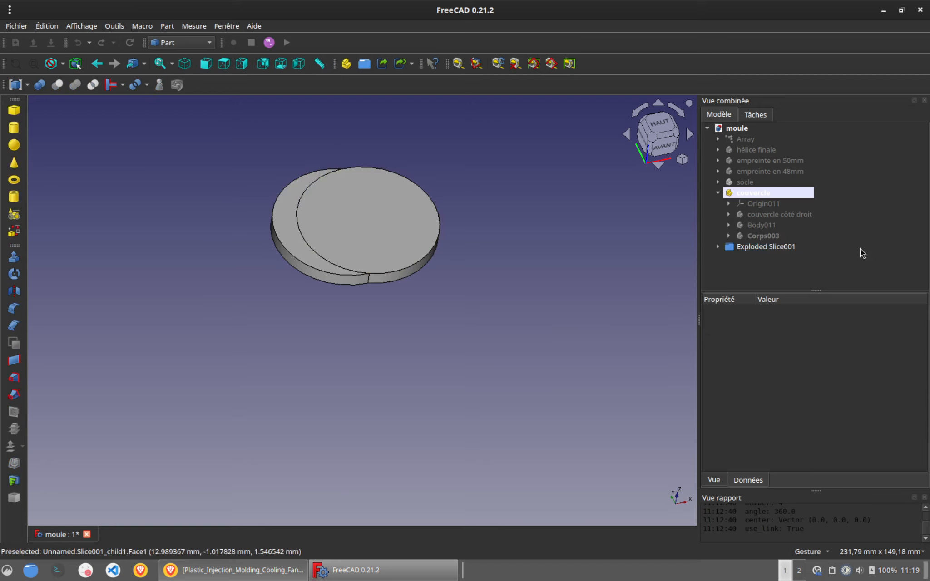
Step: Check which piece each slice in Exploded Slice001 represents and move the whole group into the couvercle part
left_click(767, 247)
left_click(718, 247)
left_click(764, 257)
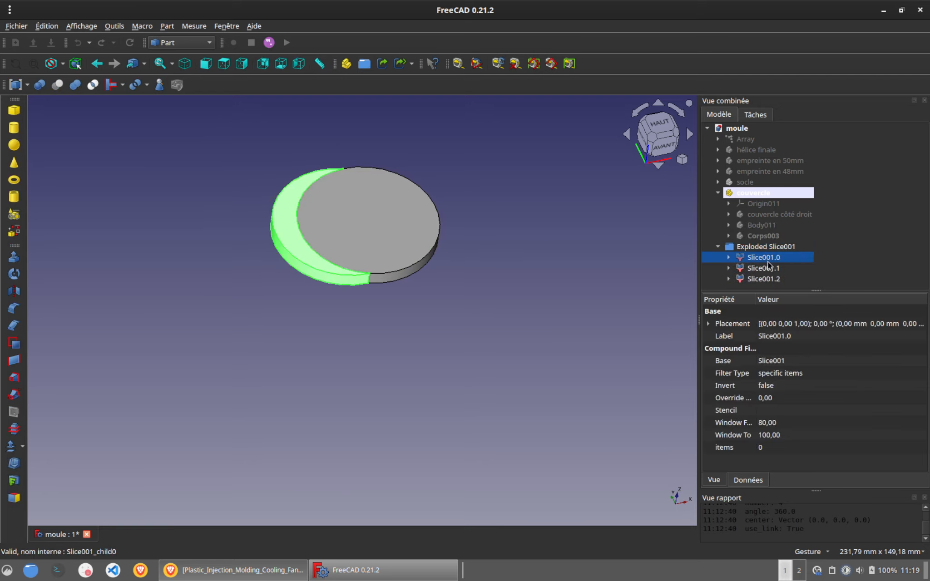
left_click(767, 267)
key("space")
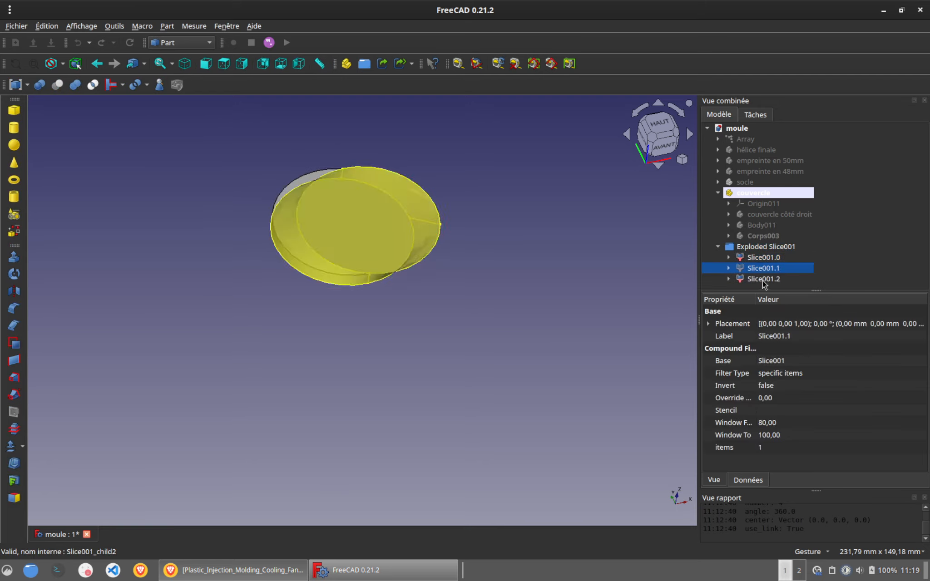
left_click(763, 279)
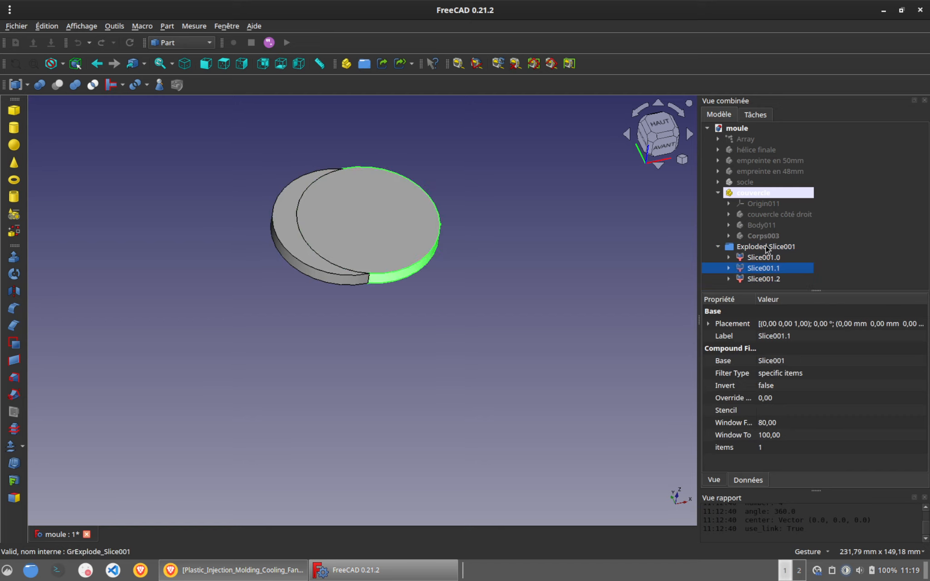
left_click_drag(765, 246, 772, 193)
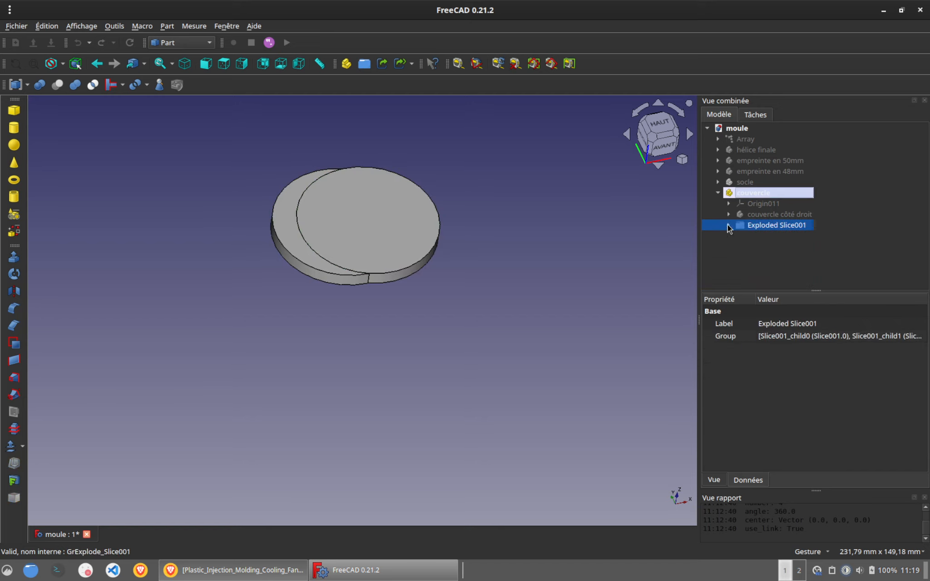
Step: Hide Slice001.1 and Slice001.2 so that only the left crescent-shaped slice remains displayed
left_click(729, 226)
left_click(777, 247)
left_click(779, 257)
key("space")
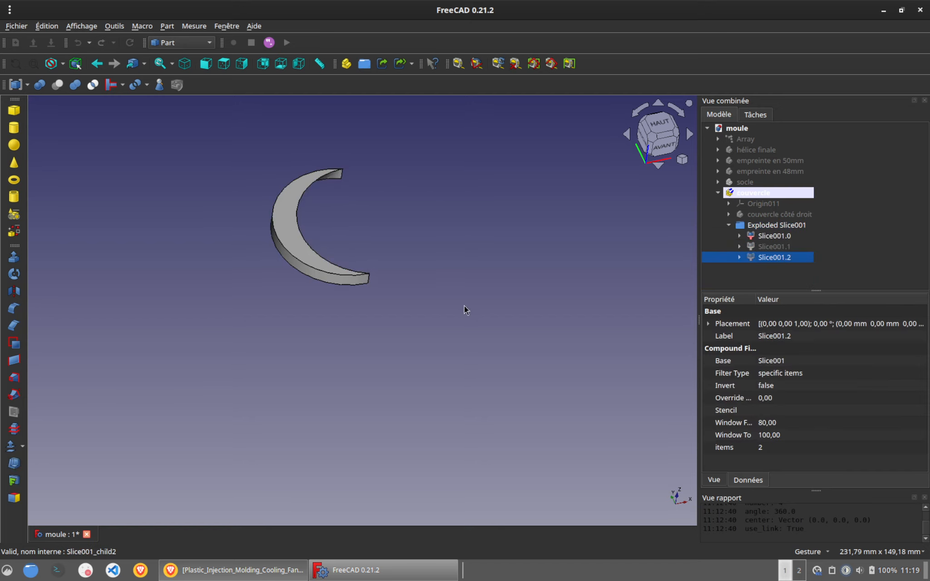
left_click(464, 311)
left_click_drag(464, 310, 353, 353)
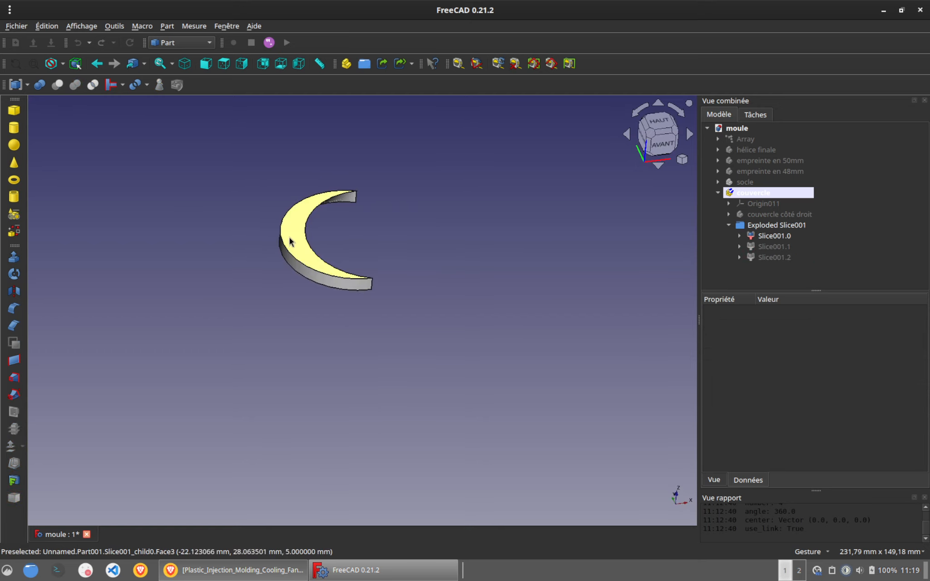
Step: Clone Slice001.0 into a new Part Design body and move that body into the couvercle part
left_click_drag(477, 258, 484, 278)
left_click(772, 240)
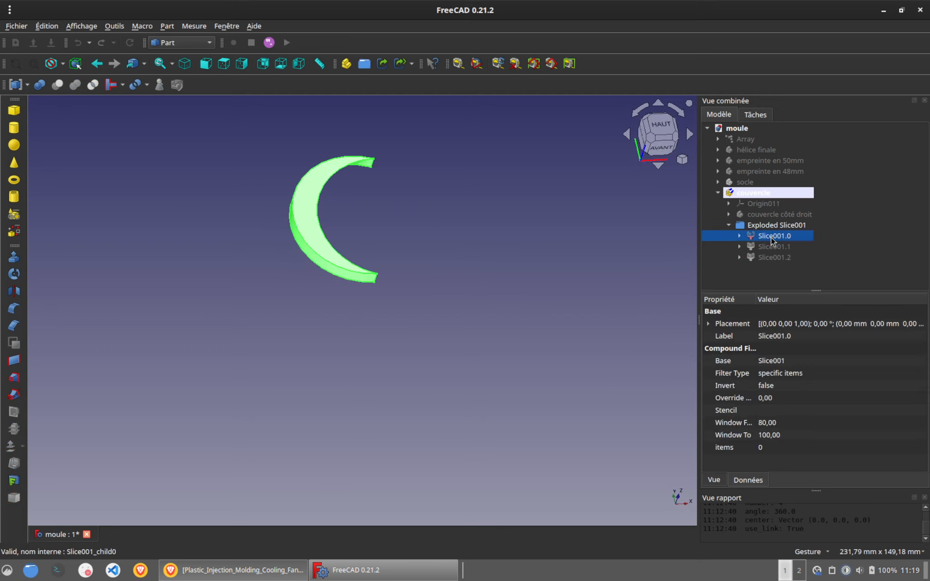
scroll(174, 48, "down", 1)
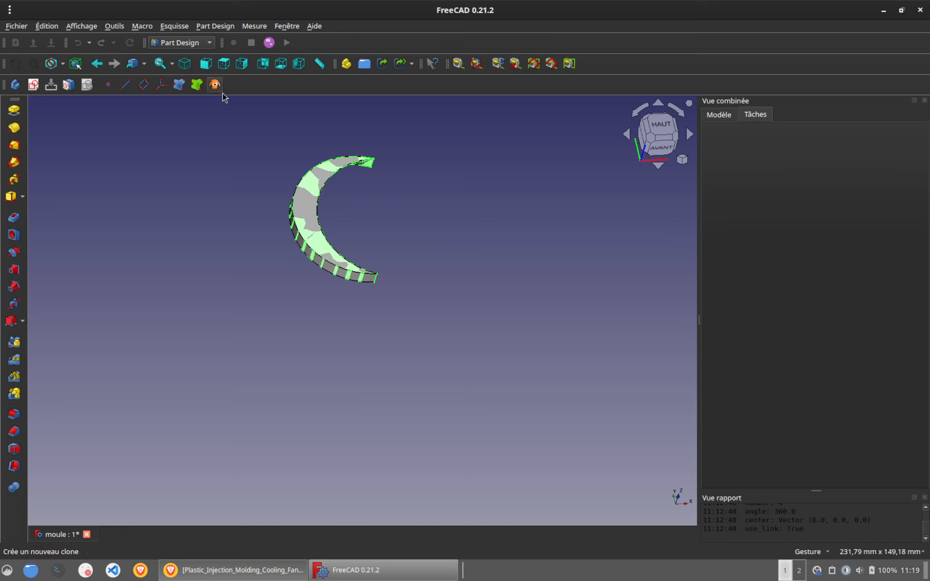
left_click(718, 116)
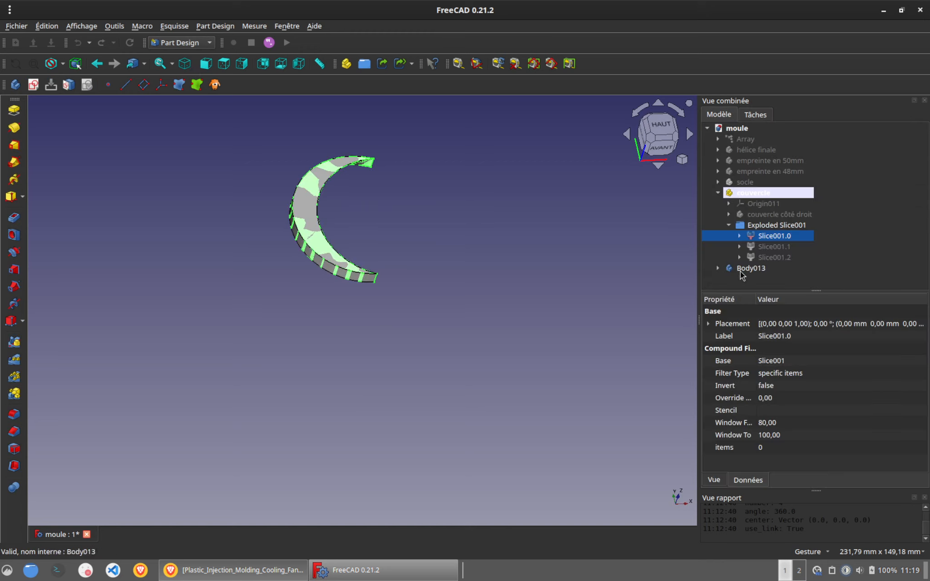
left_click_drag(741, 269, 728, 226)
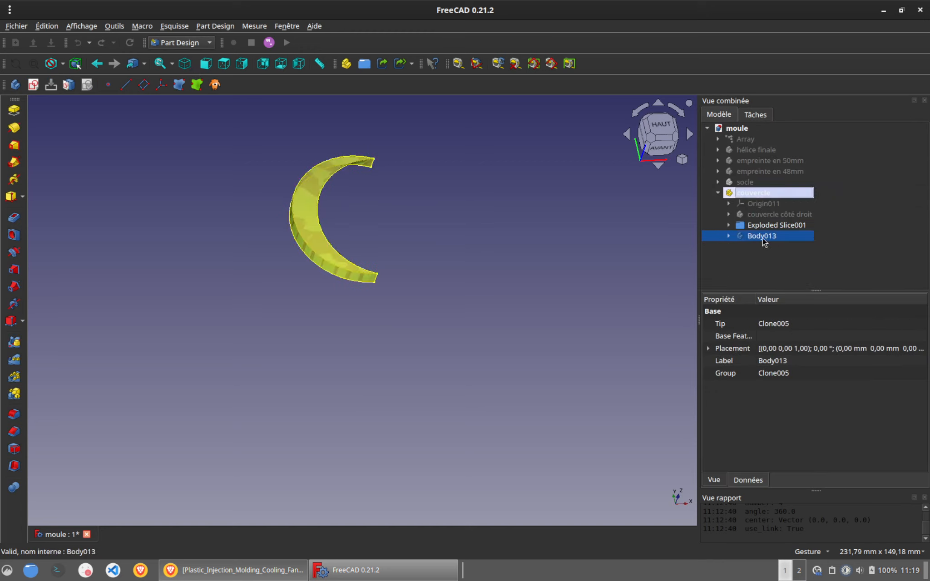
Step: Hide the Exploded Slice001 group so that only the cloned crescent body in couvercle stays displayed
left_click(553, 258)
left_click(729, 236)
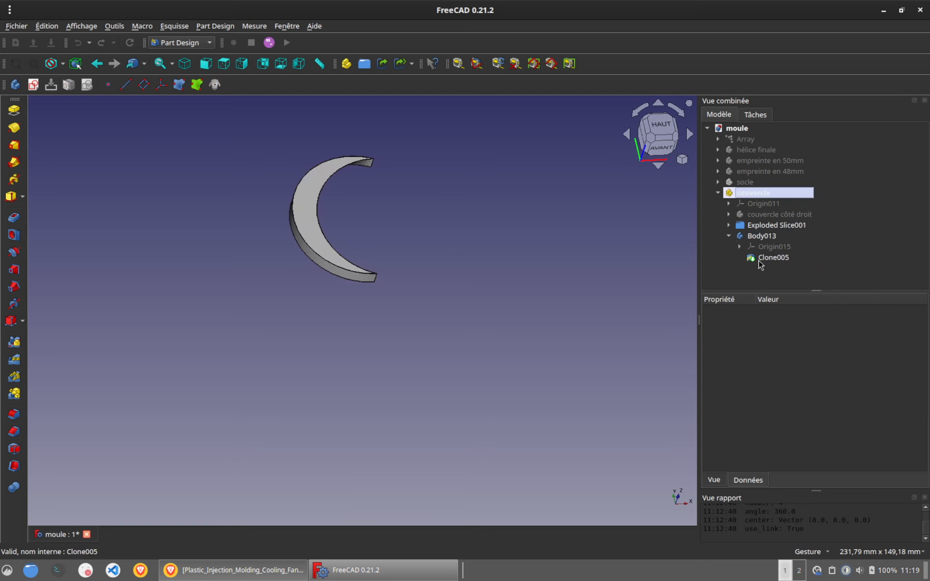
right_click(726, 237)
left_click(767, 244)
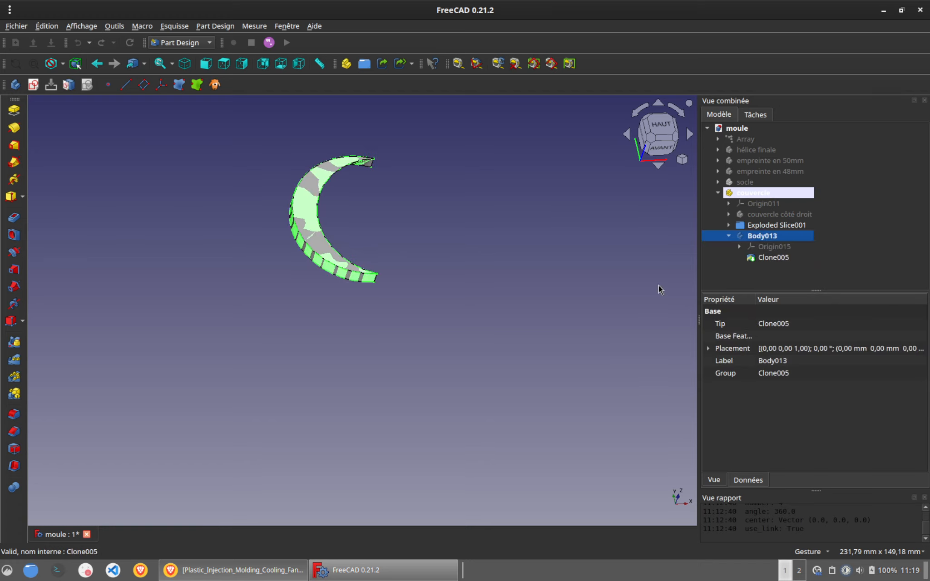
left_click(306, 220)
left_click(513, 222)
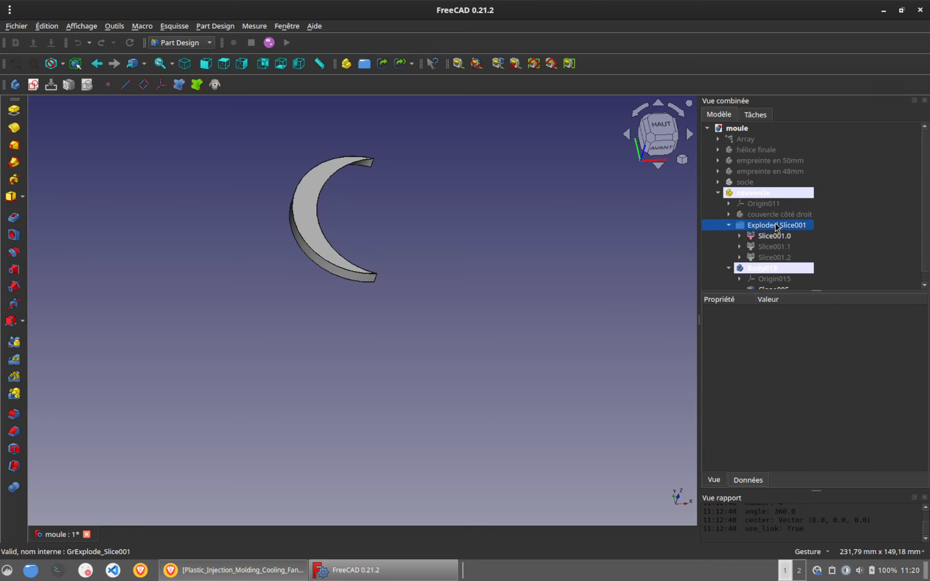
Step: Sketch a circle centred on the origin on the clone's upper face and constrain its diameter to 20 mm
left_click(312, 207)
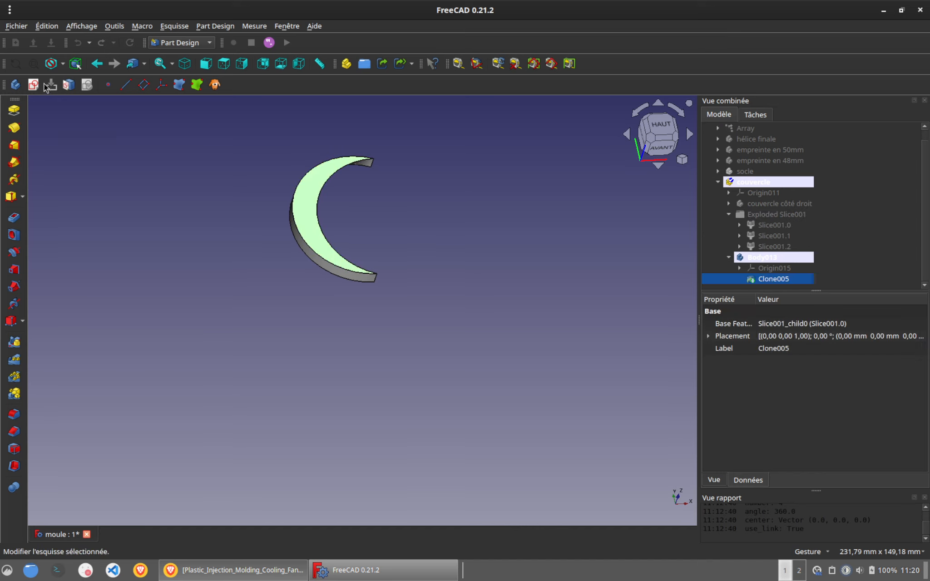
left_click(44, 86)
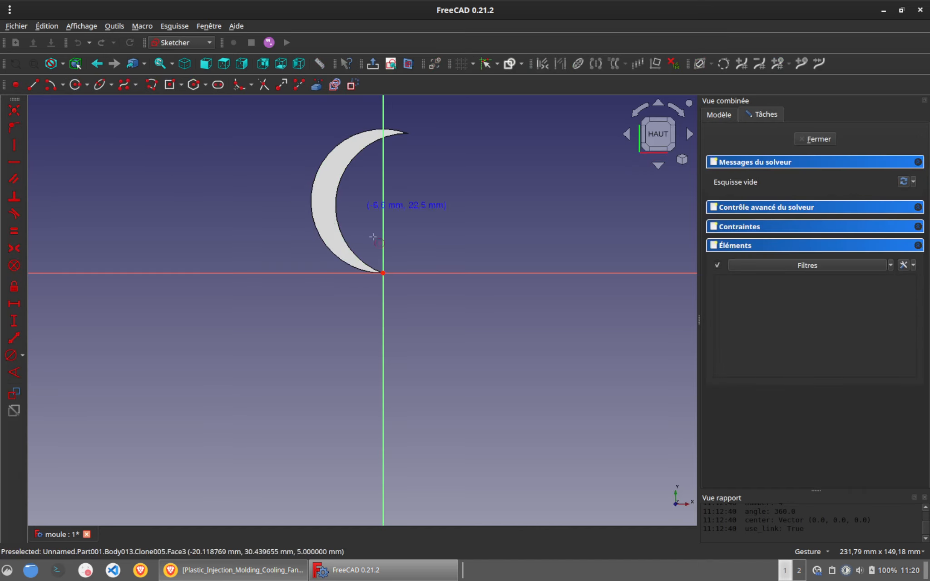
left_click(383, 273)
left_click(415, 304)
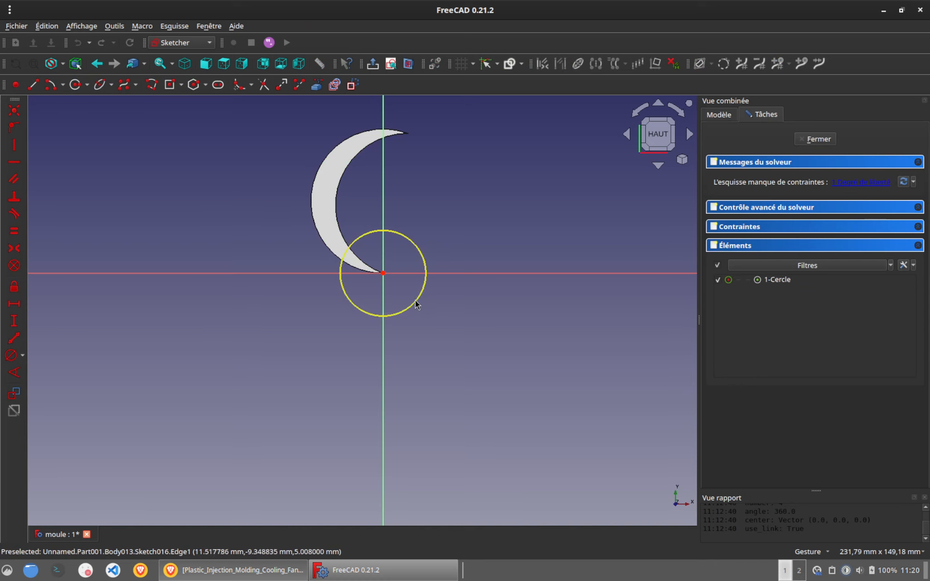
left_click(417, 304)
left_click(11, 355)
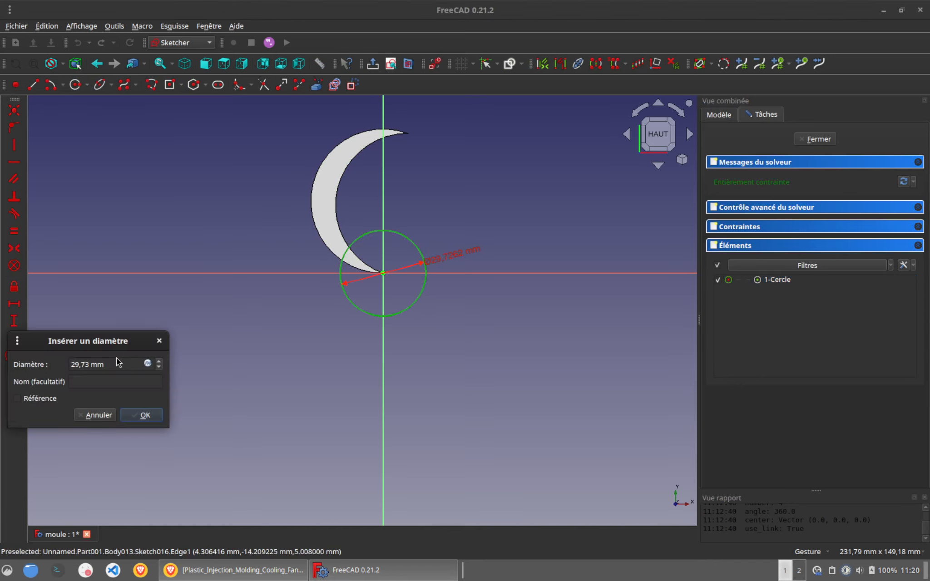
type("20")
key("Return")
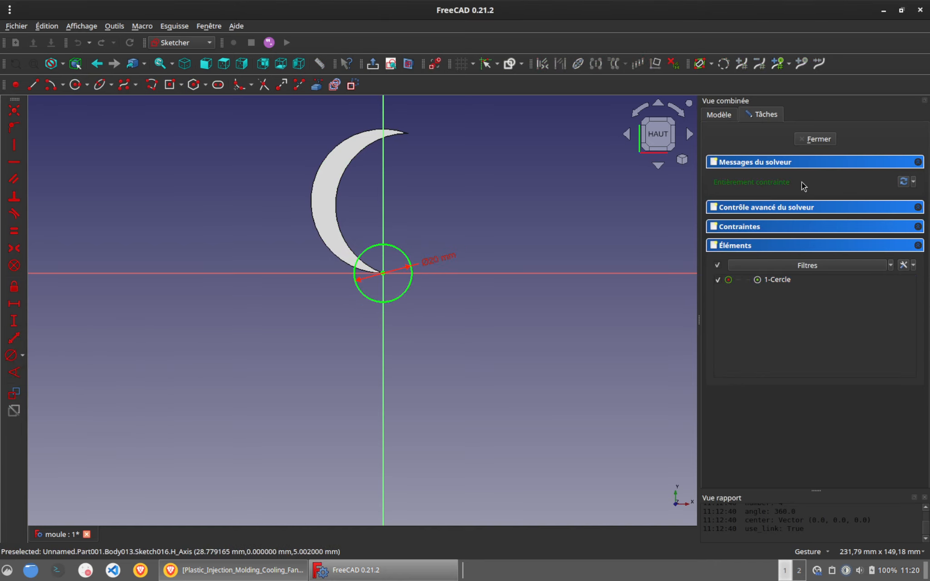
left_click(805, 139)
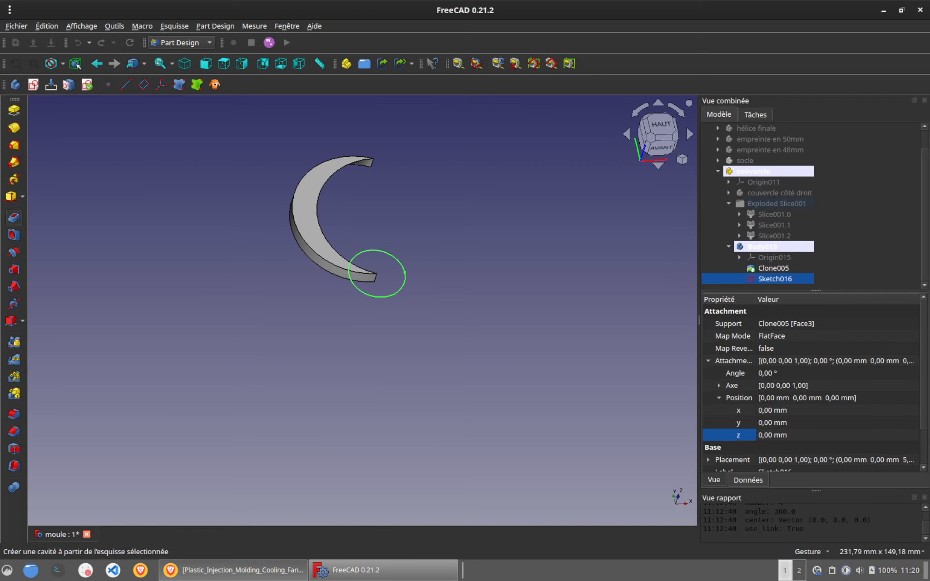
Step: Pocket the 20 mm circle into the crescent with a length of 5 mm
left_click(14, 217)
left_click(848, 182)
left_click(853, 195)
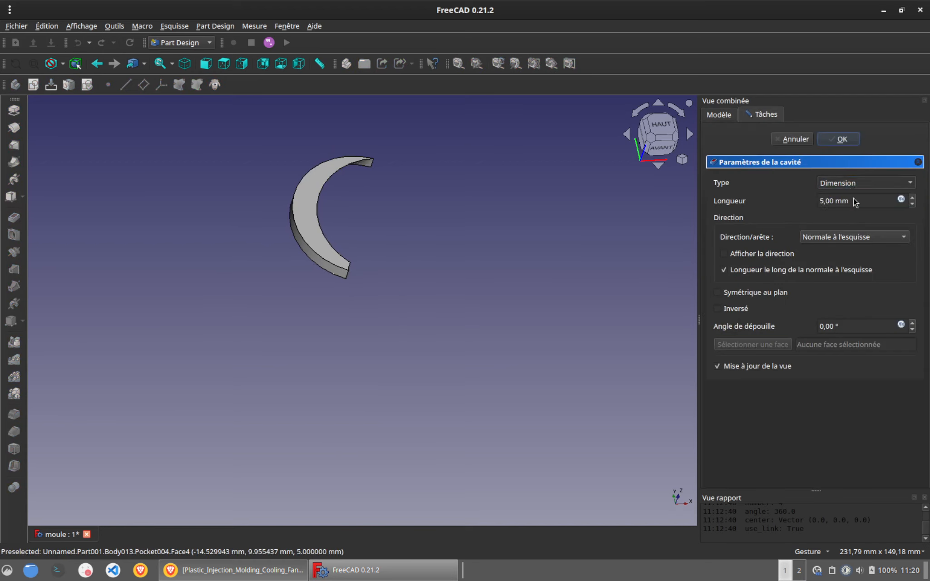
left_click(841, 139)
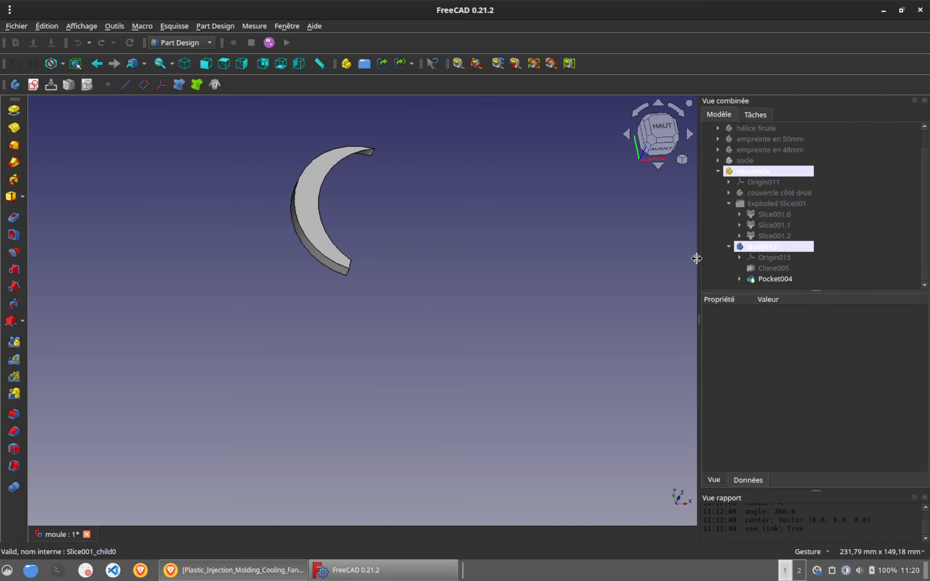
Step: Collapse the Exploded Slice001 group and display couvercle côté droit, hélice finale and socle alongside the pocketed crescent
left_click(728, 205)
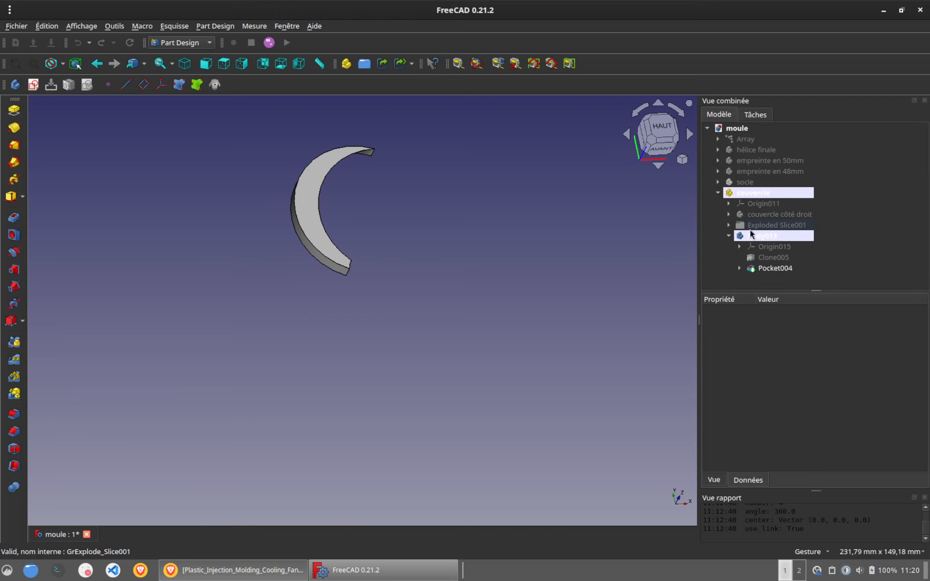
left_click(777, 214)
left_click_drag(376, 245, 329, 234)
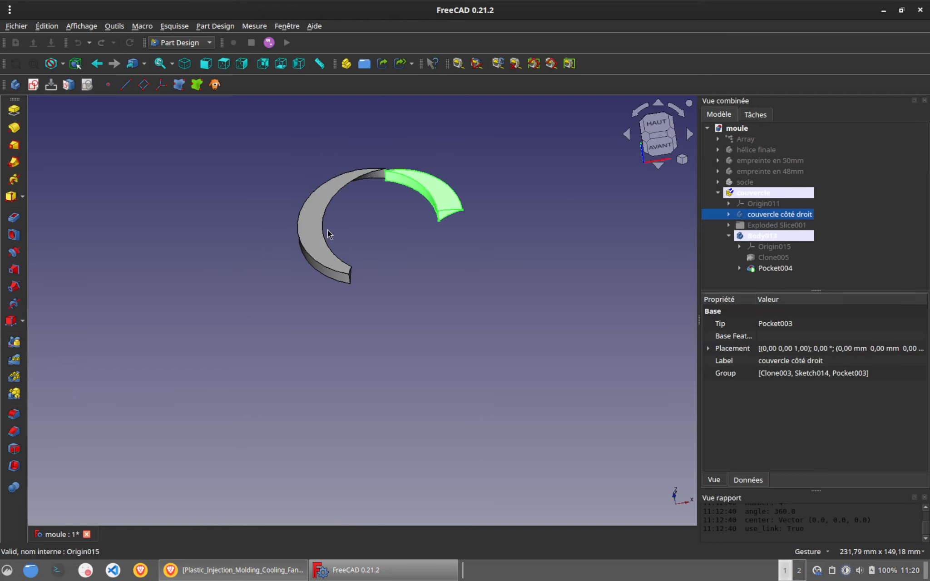
left_click(756, 150)
key("2")
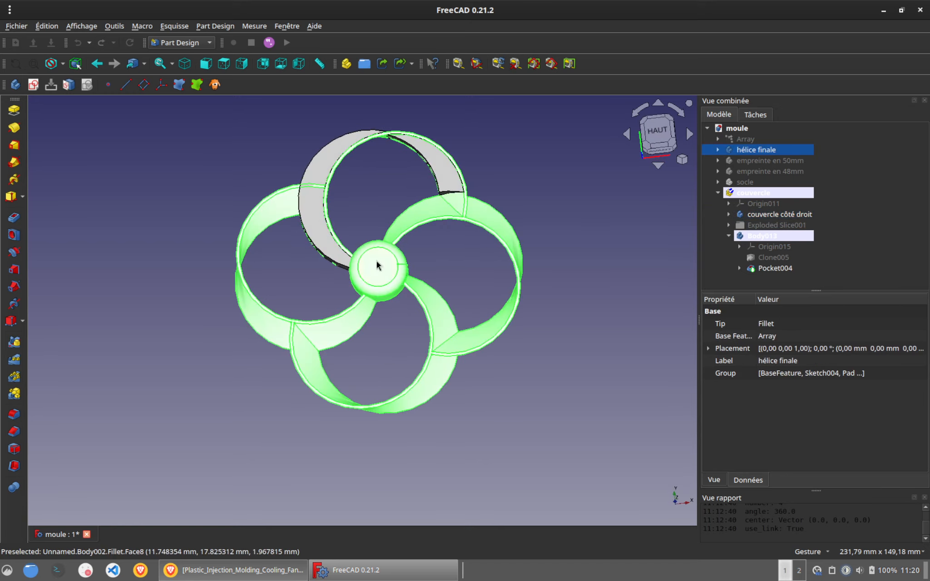
left_click(745, 182)
key("space")
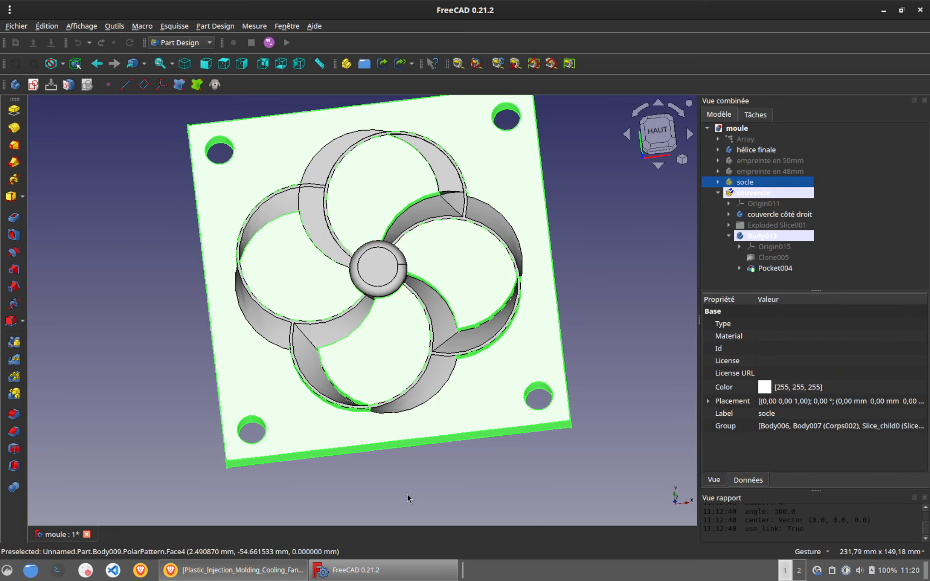
Step: Examine how the cover pieces and propeller sit in the socle from several angles, and hide the socle
left_click_drag(406, 494, 519, 410)
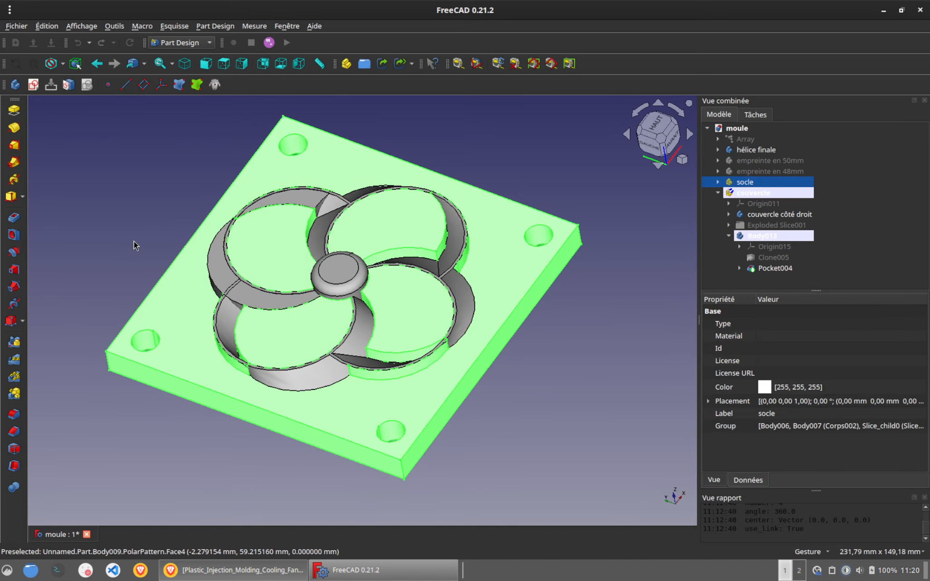
left_click_drag(135, 243, 151, 268)
mouse_move(116, 231)
left_mouse_down()
mouse_move(118, 255)
mouse_move(154, 297)
mouse_move(114, 223)
left_mouse_up()
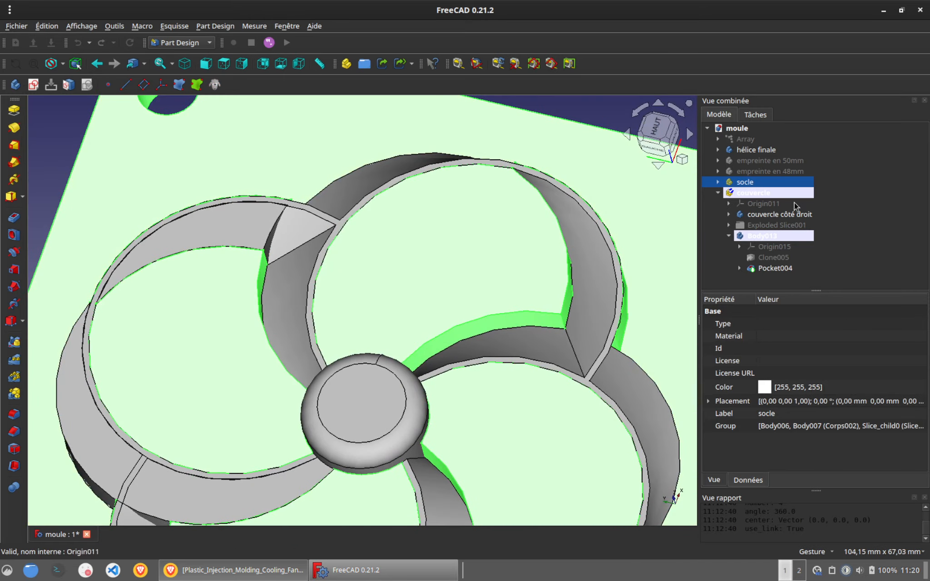
scroll(511, 327, "down", 2)
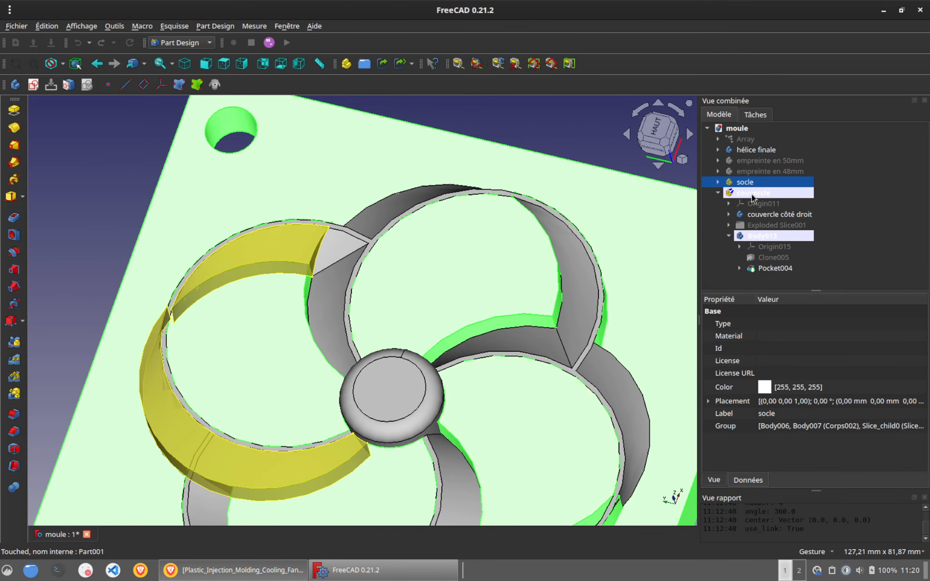
key("space")
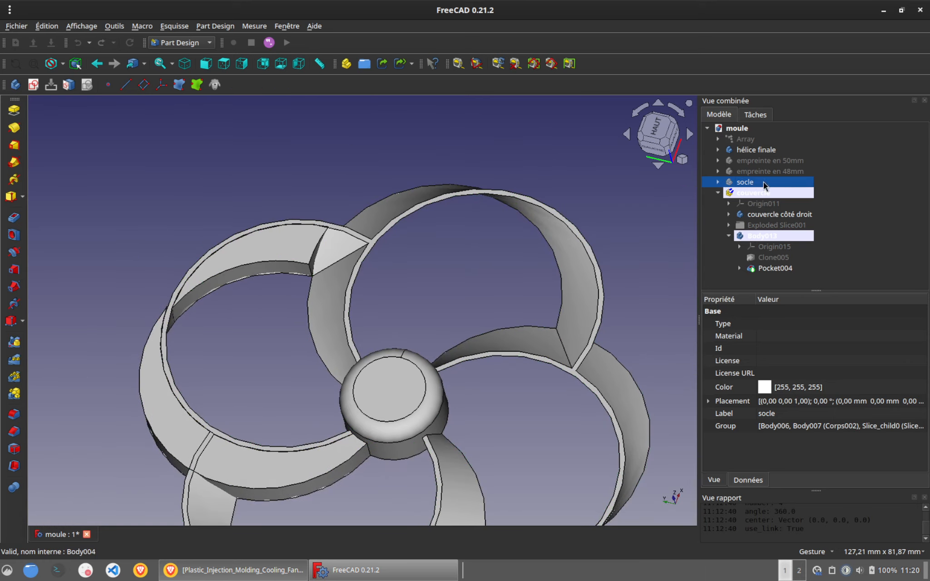
Step: Hide Body013 and couvercle côté droit and examine the bare hélice finale from several angles
left_click(762, 236)
key("space")
left_click(771, 216)
key("space")
left_click_drag(398, 336, 348, 379)
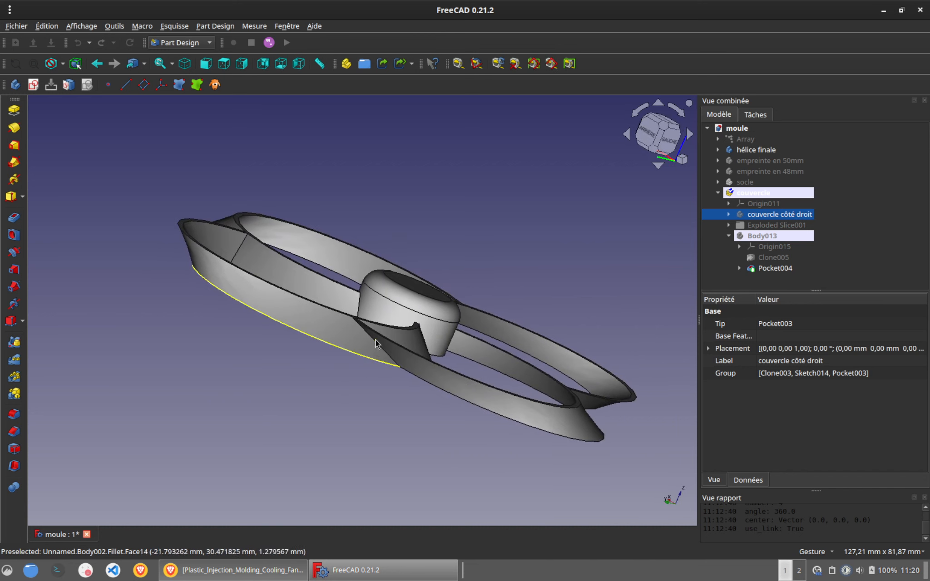
left_click_drag(457, 361, 435, 358)
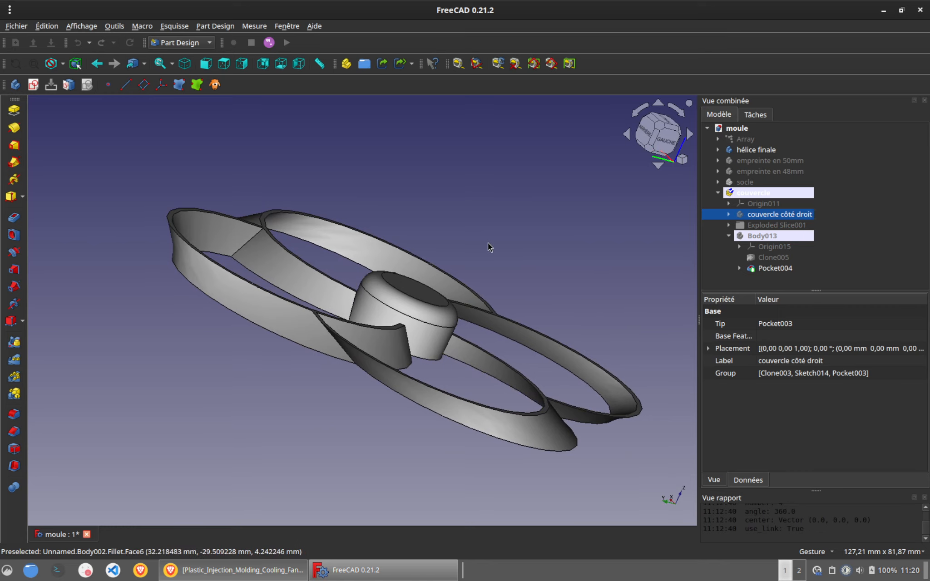
left_click_drag(488, 243, 476, 270)
scroll(445, 339, "down", 3)
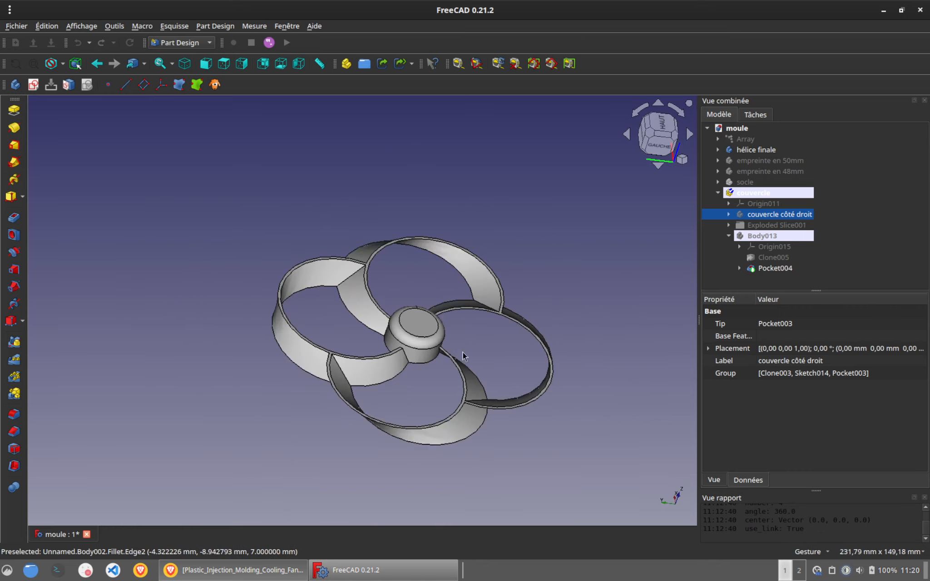
left_click_drag(495, 359, 471, 336)
Step: Compare the propeller with the socle by showing and rehiding the base, and examine the blades around the hub up close
left_click(745, 182)
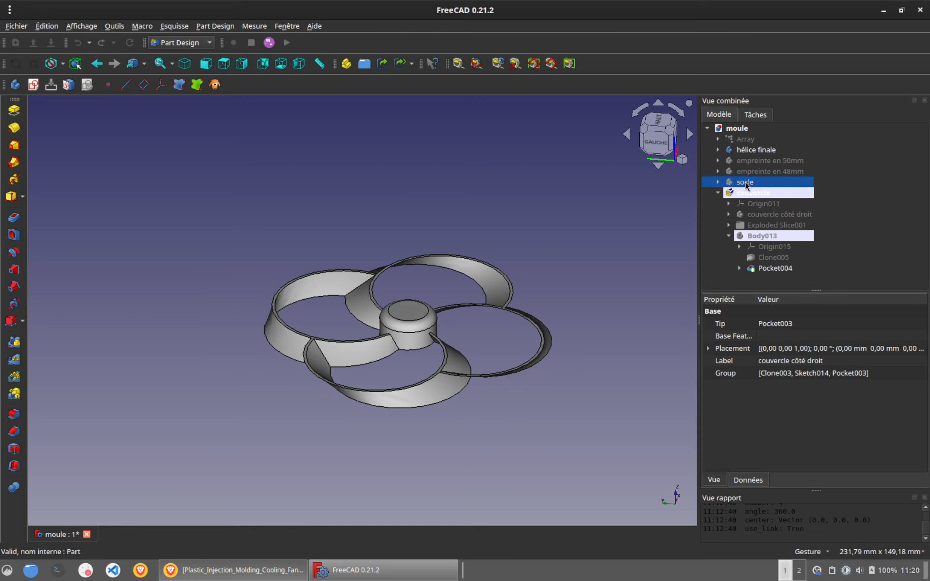
key("space")
left_click(760, 193)
left_click(749, 186)
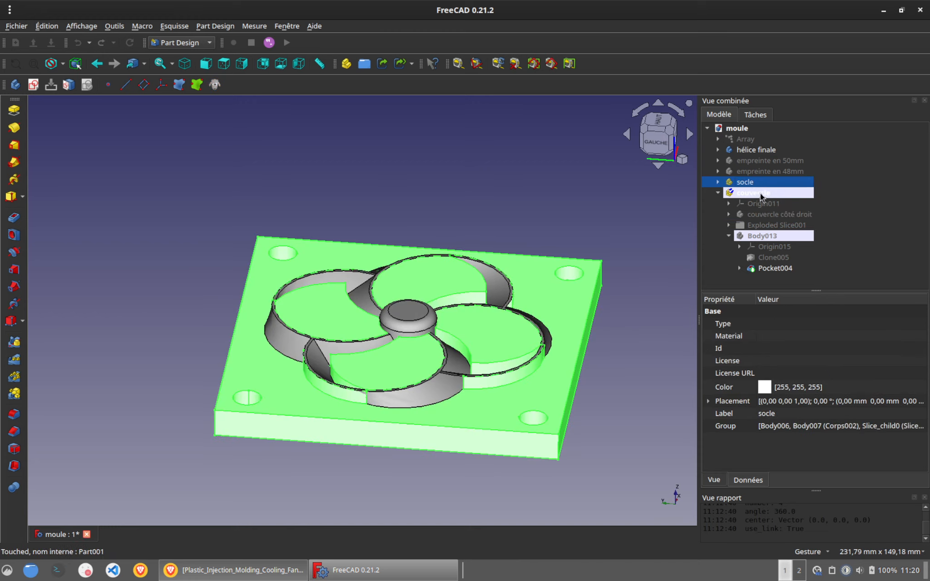
key("space")
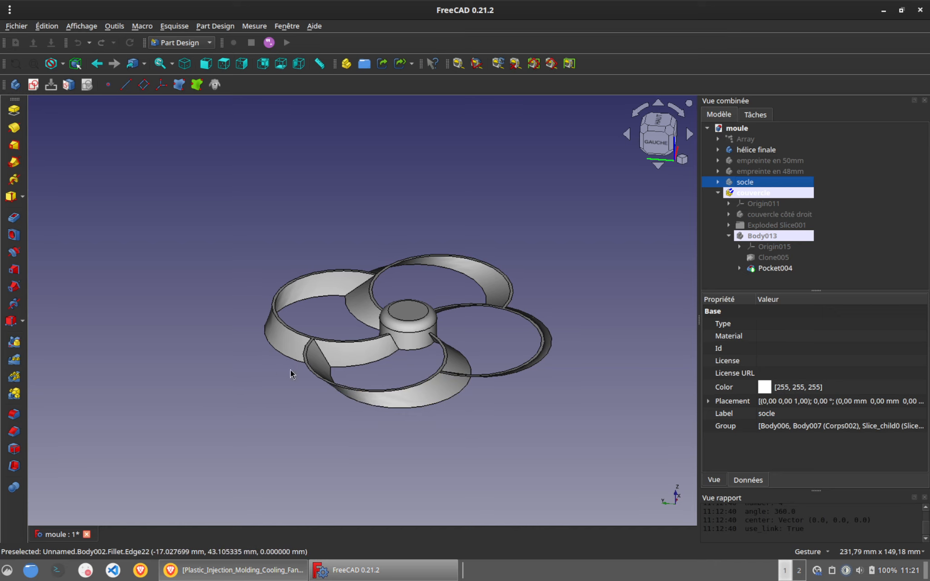
left_click_drag(488, 415, 429, 363)
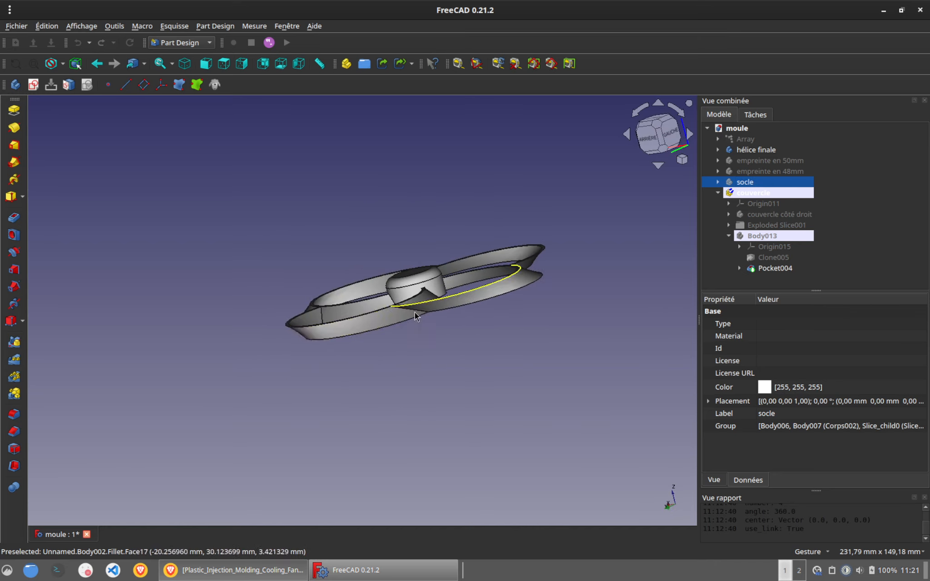
scroll(418, 317, "up", 6)
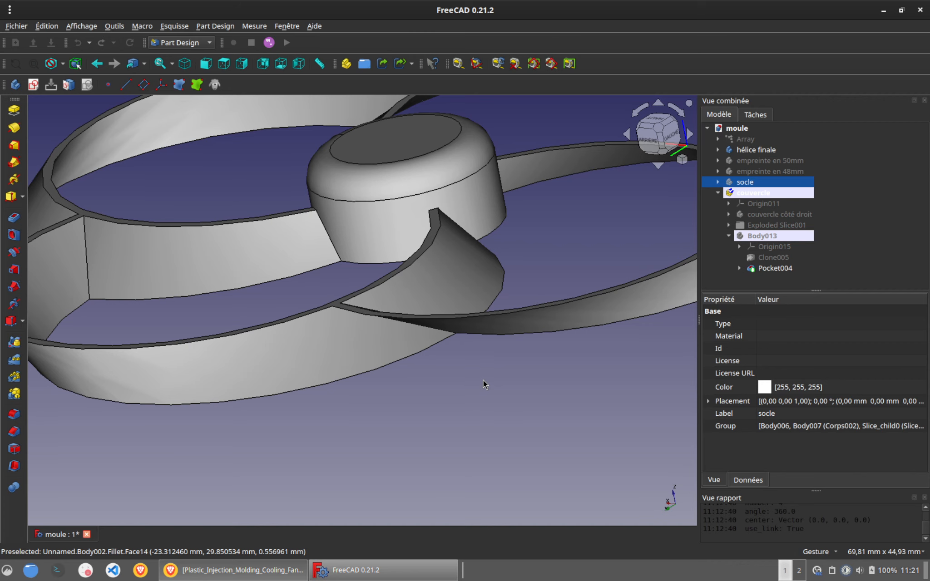
key("0")
scroll(482, 379, "down", 2)
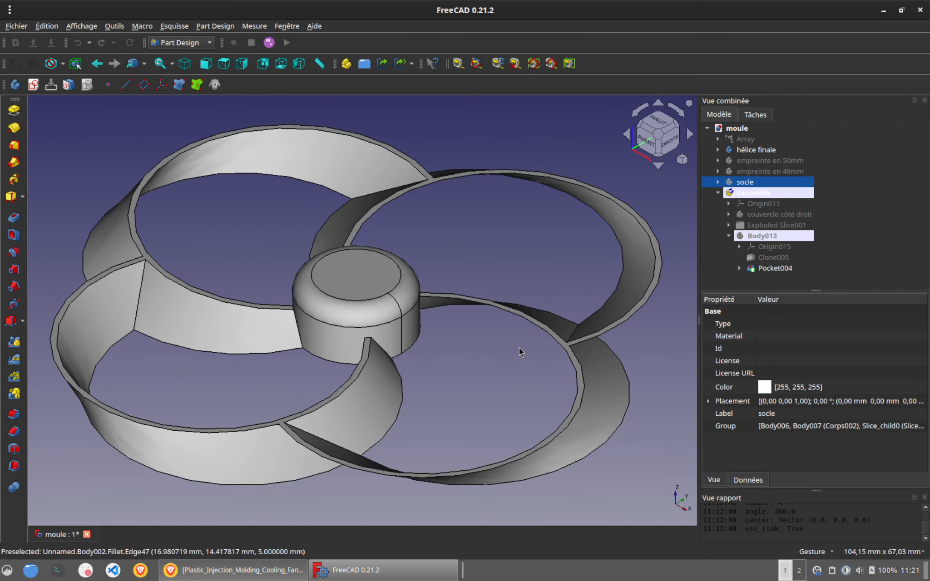
Step: Show Body013 and couvercle côté droit again on the propeller blade
left_click(766, 245)
left_click(770, 238)
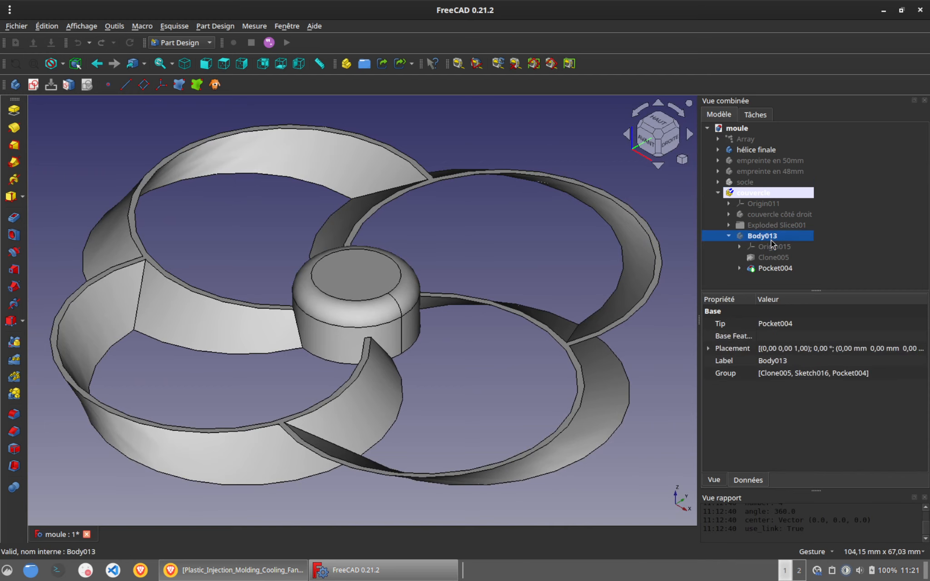
left_click_drag(477, 233, 454, 273)
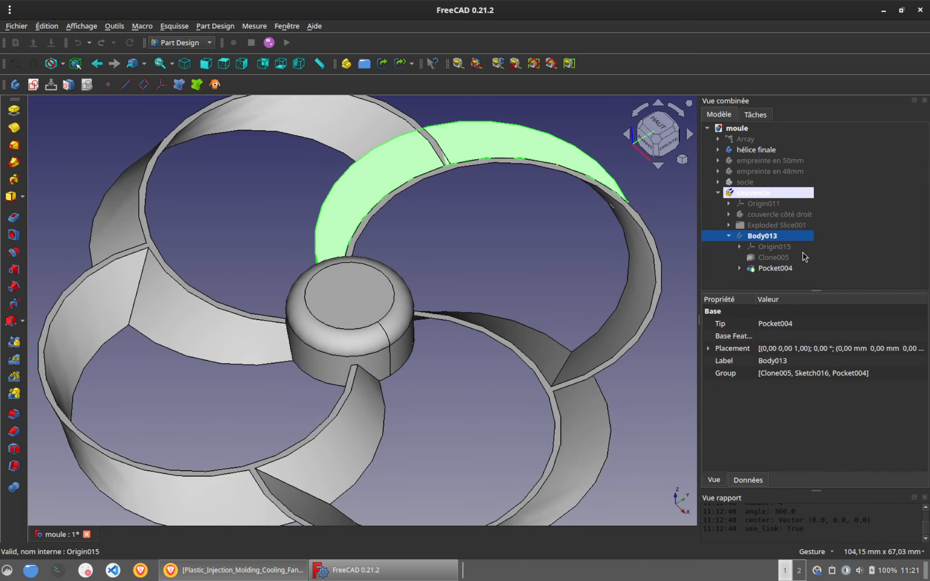
left_click(764, 216)
key("2")
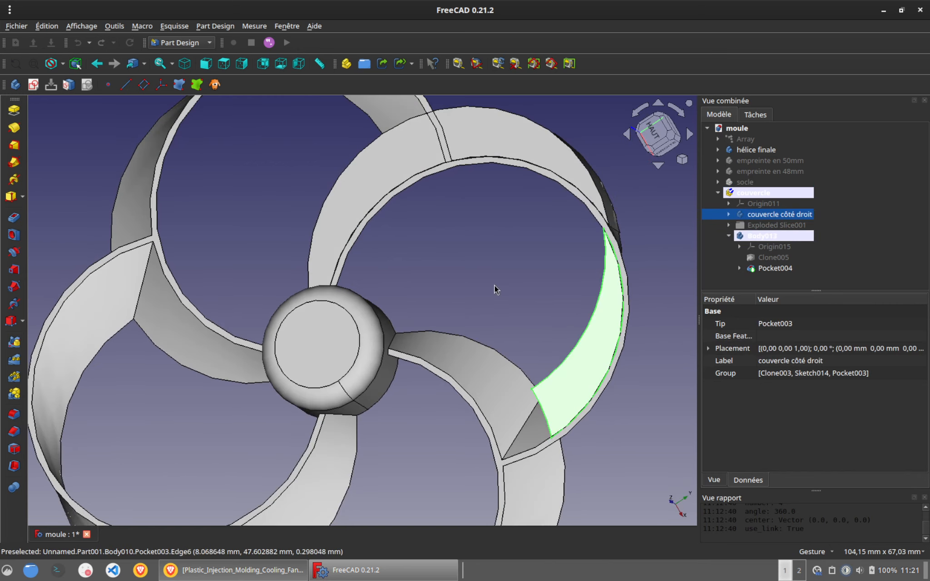
Step: Examine from above and from tilted angles how Body013 and couvercle côté droit fit on the hélice finale blade
scroll(434, 202, "down", 2)
left_click_drag(385, 191, 382, 158)
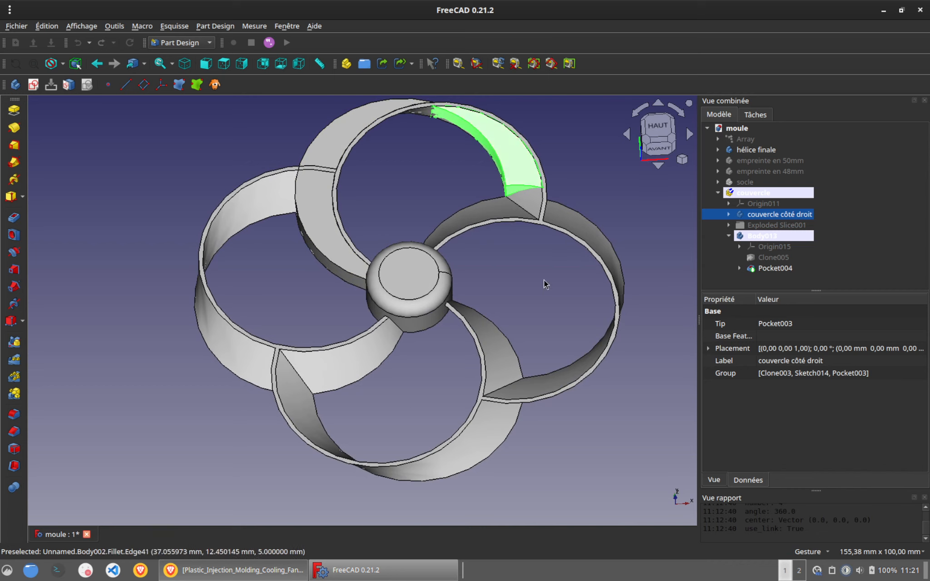
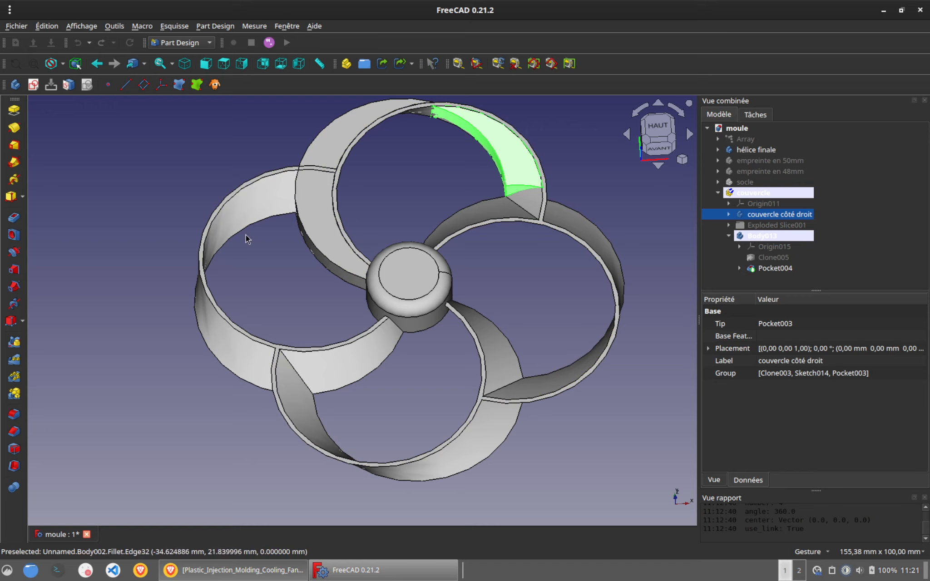
left_click_drag(245, 235, 334, 246)
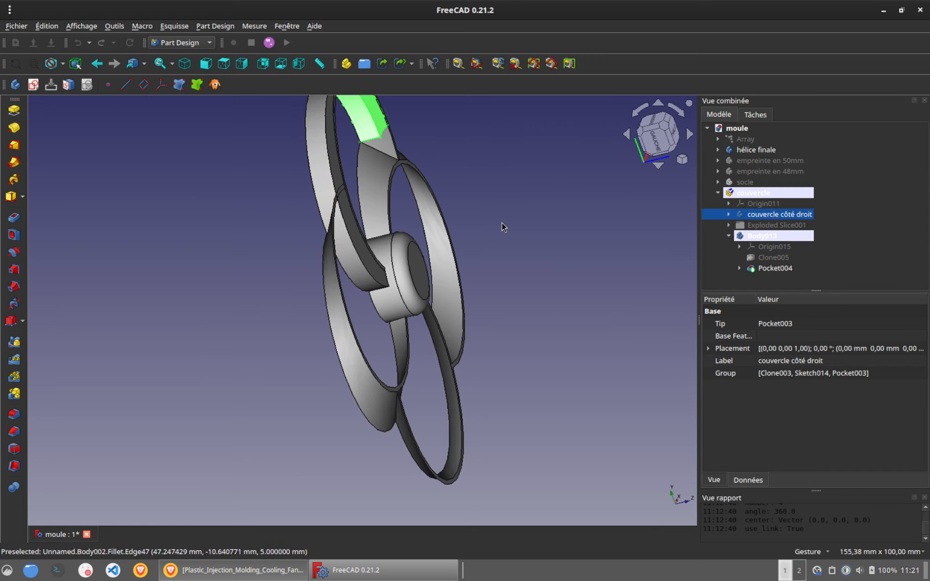
left_click_drag(502, 223, 374, 301)
key("2")
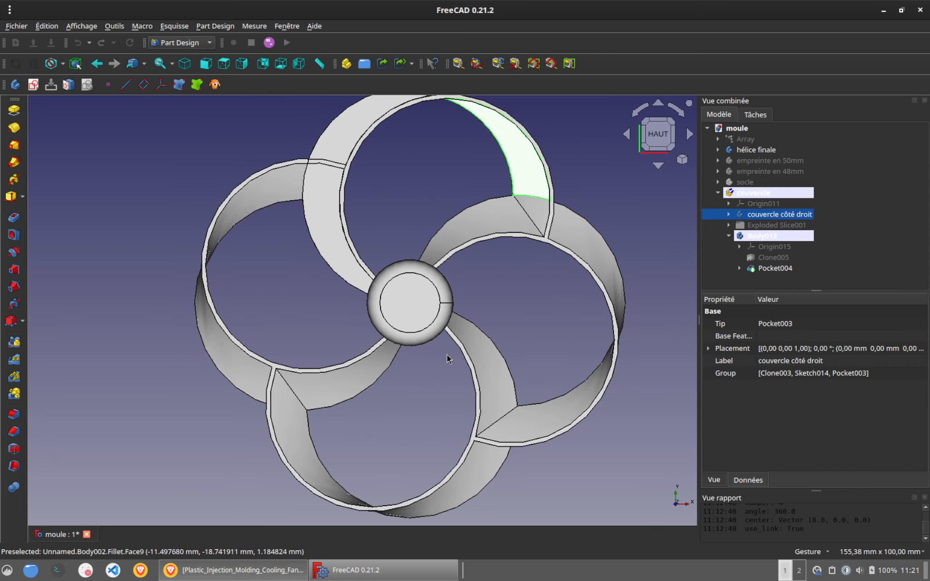
left_click_drag(415, 403, 251, 330)
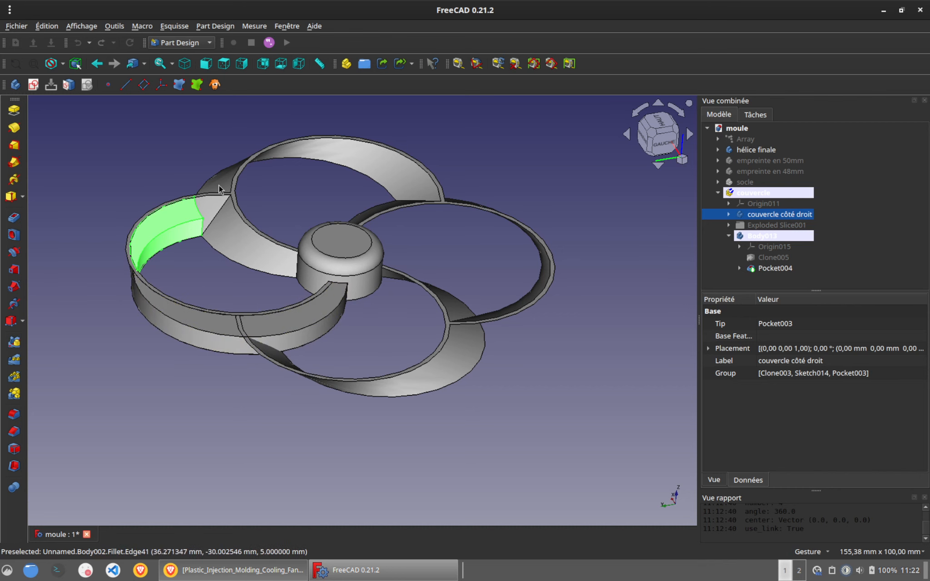
key("2")
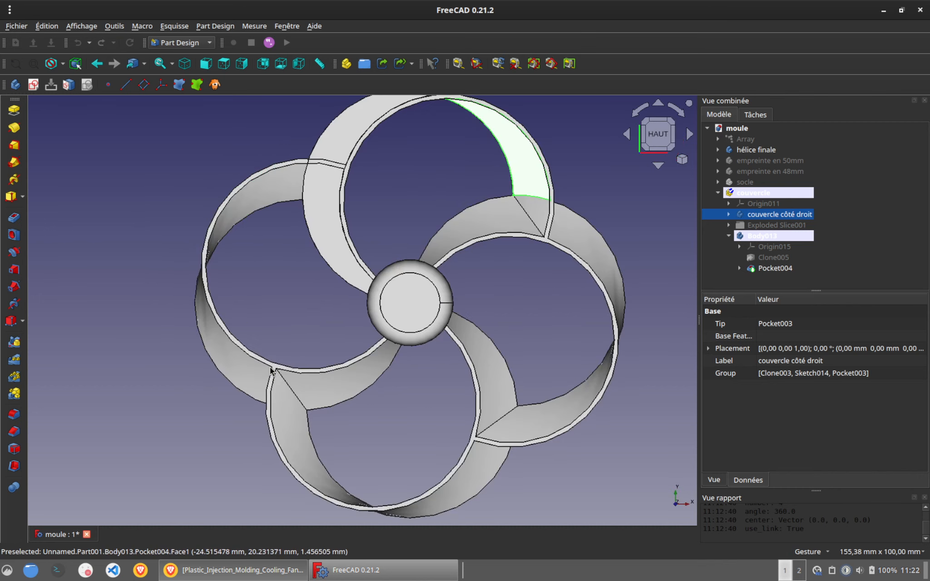
left_click(393, 412)
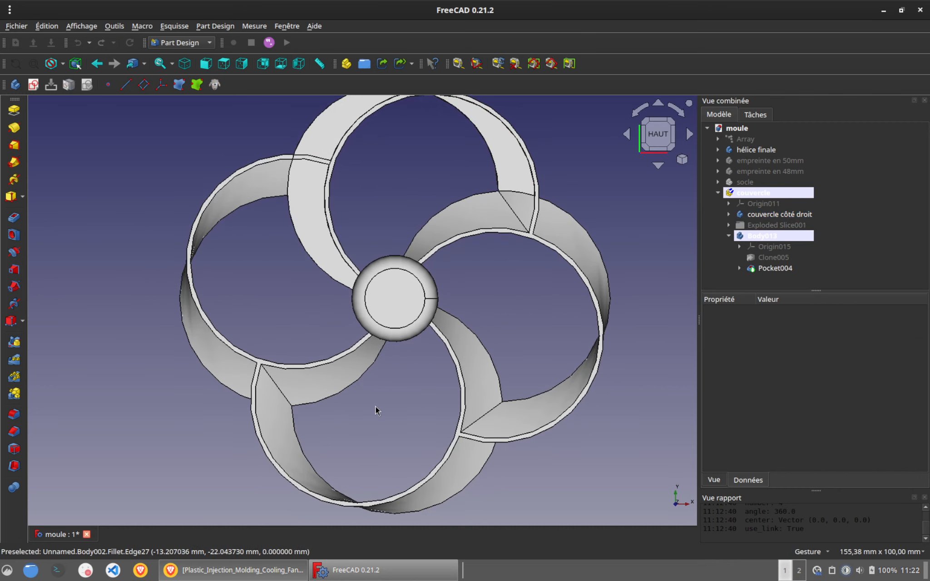
scroll(375, 406, "down", 1)
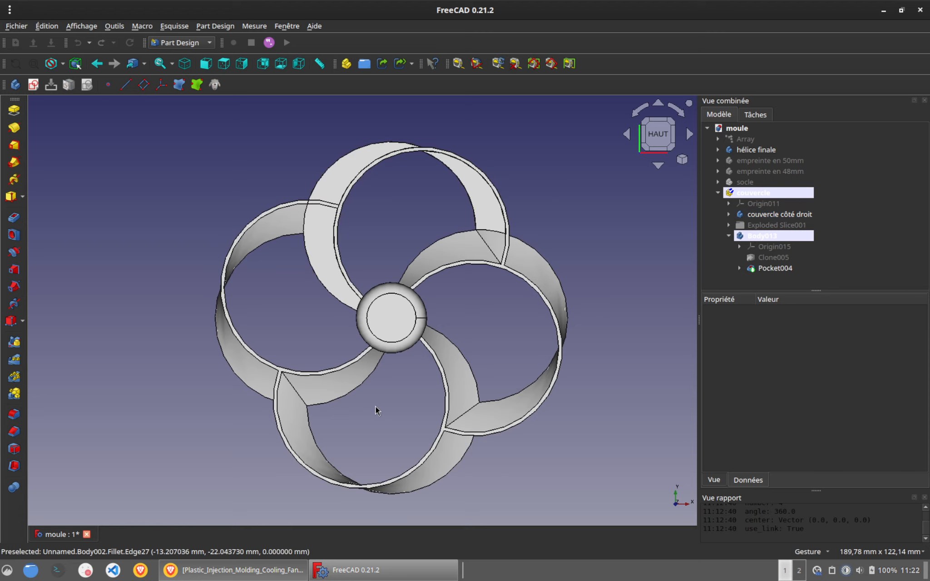
left_click_drag(382, 409, 379, 373)
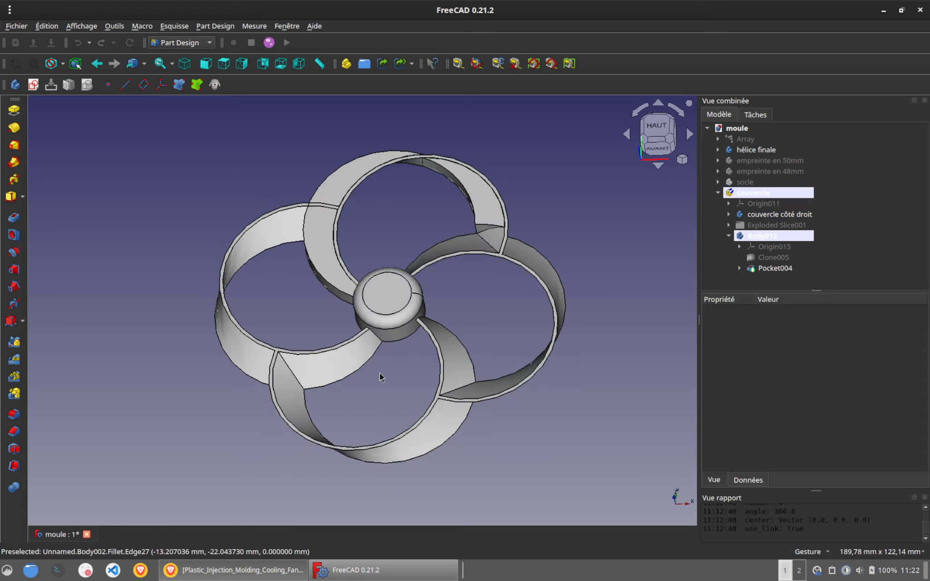
left_click_drag(394, 207, 368, 247)
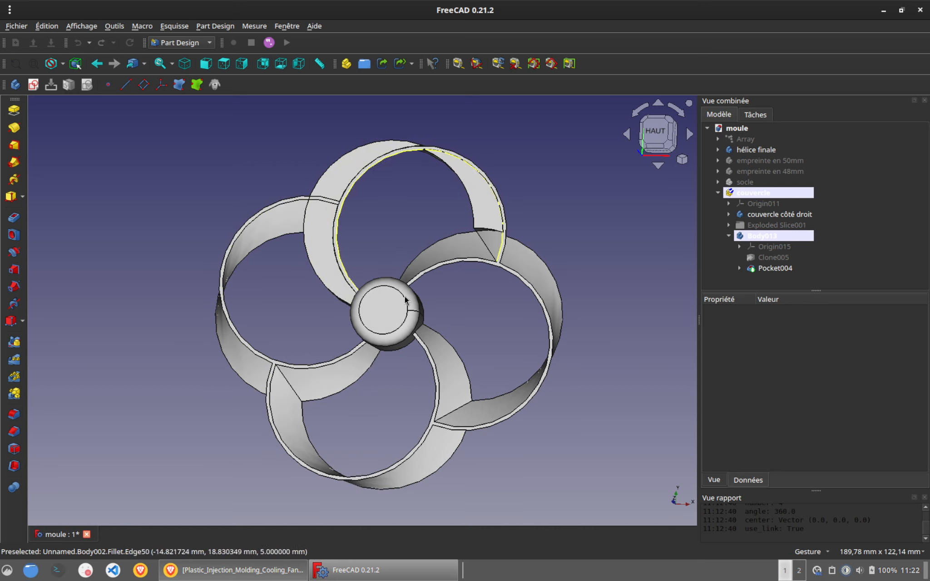
left_click_drag(393, 279, 443, 347)
left_click_drag(276, 316, 303, 225)
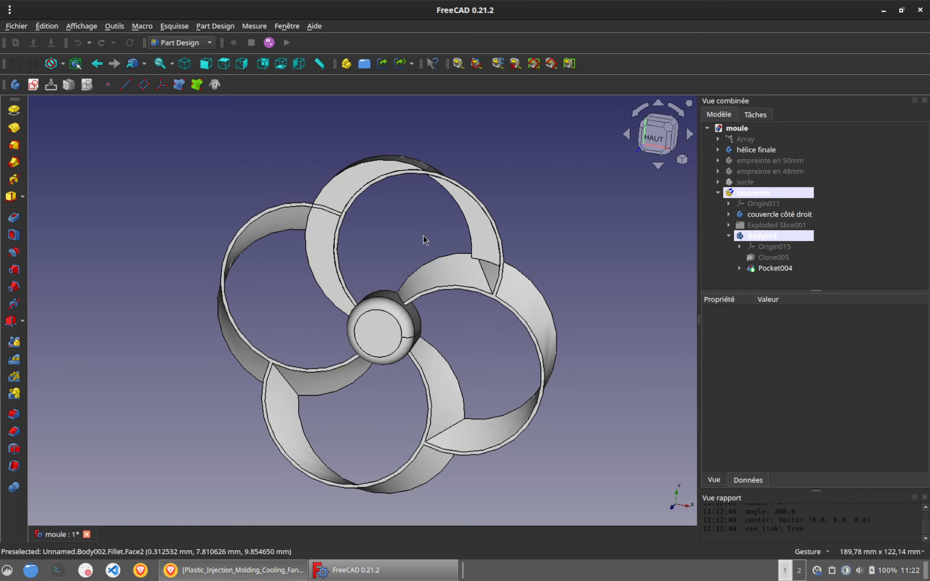
left_click_drag(424, 236, 404, 225)
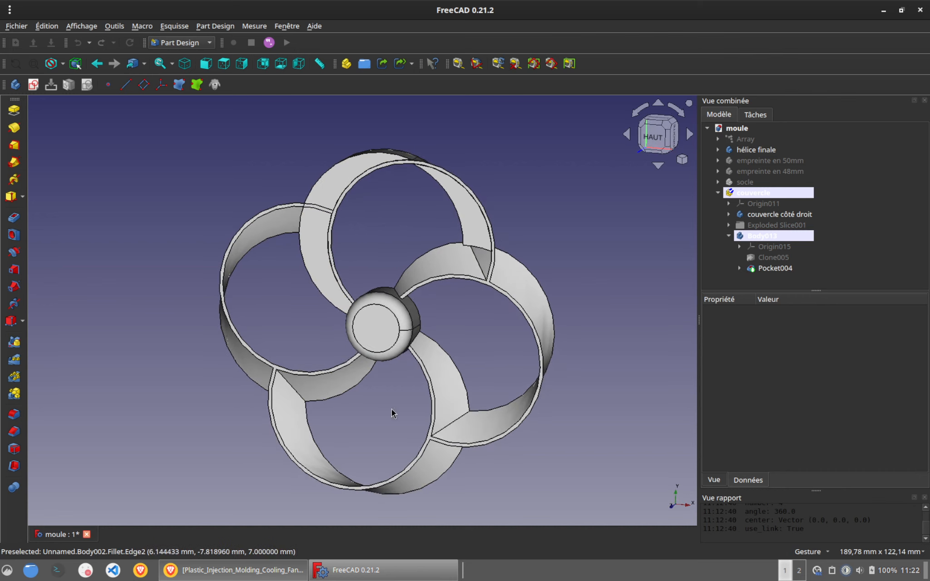
left_click_drag(392, 408, 402, 398)
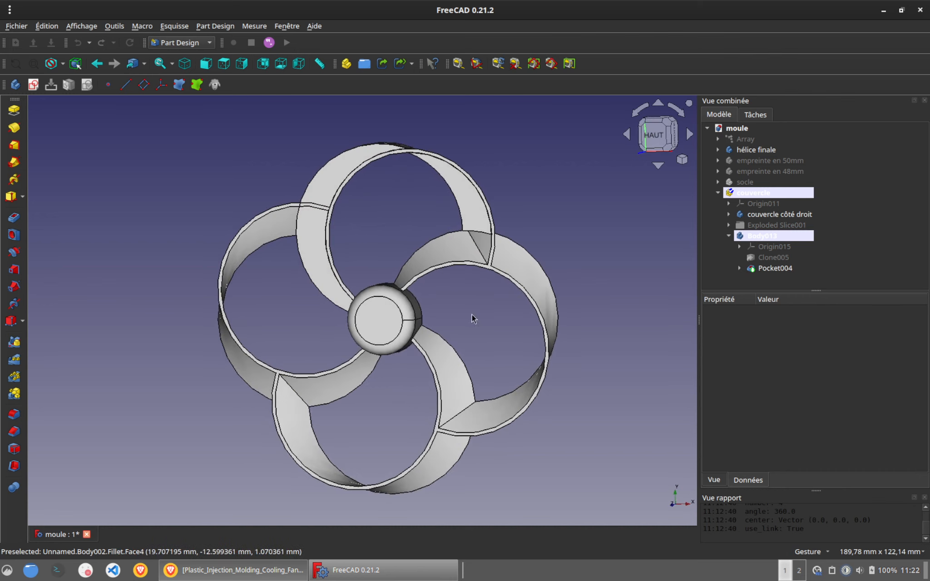
left_click_drag(472, 318, 283, 307)
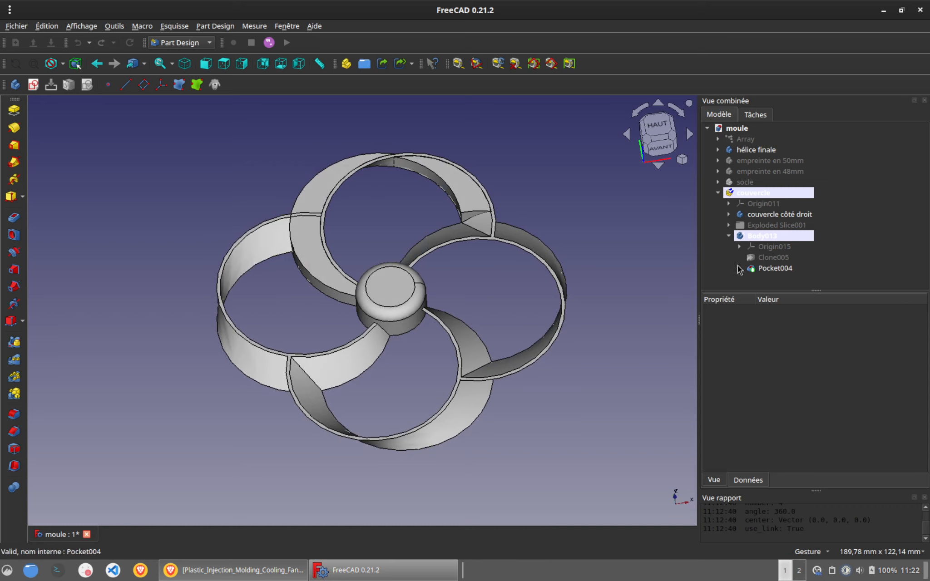
Step: Collapse Body013 and hide couvercle côté droit and hélice finale so only Body013 is displayed
left_click(760, 237)
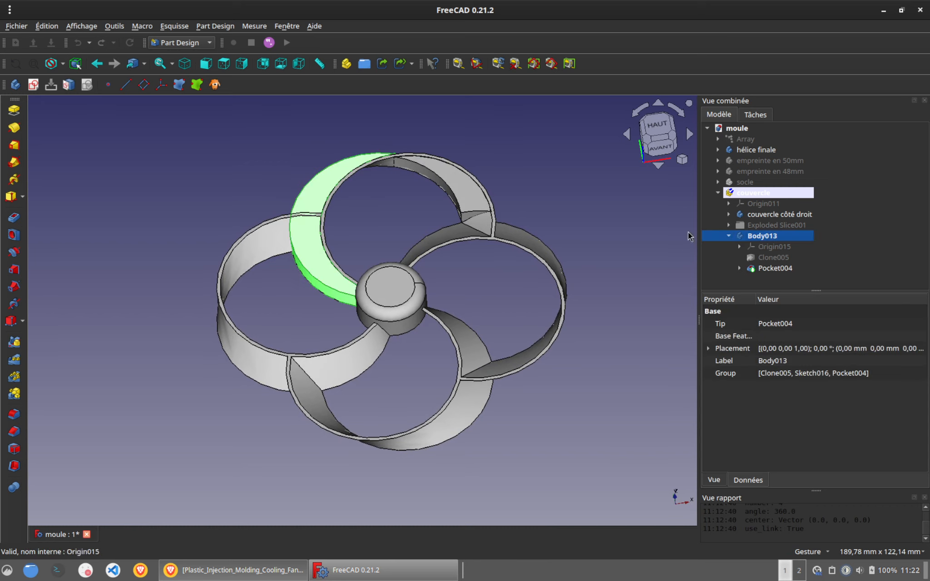
left_click(729, 236)
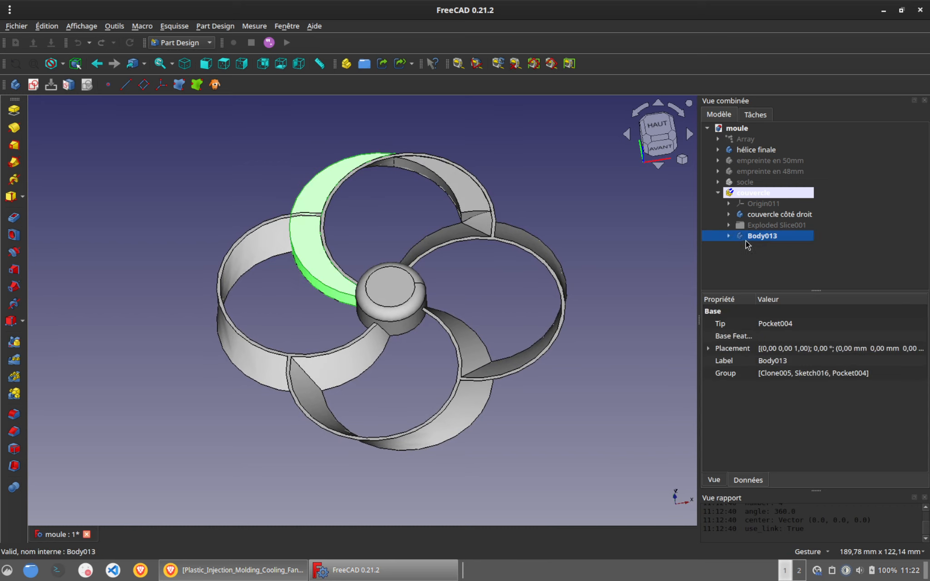
double_click(762, 235)
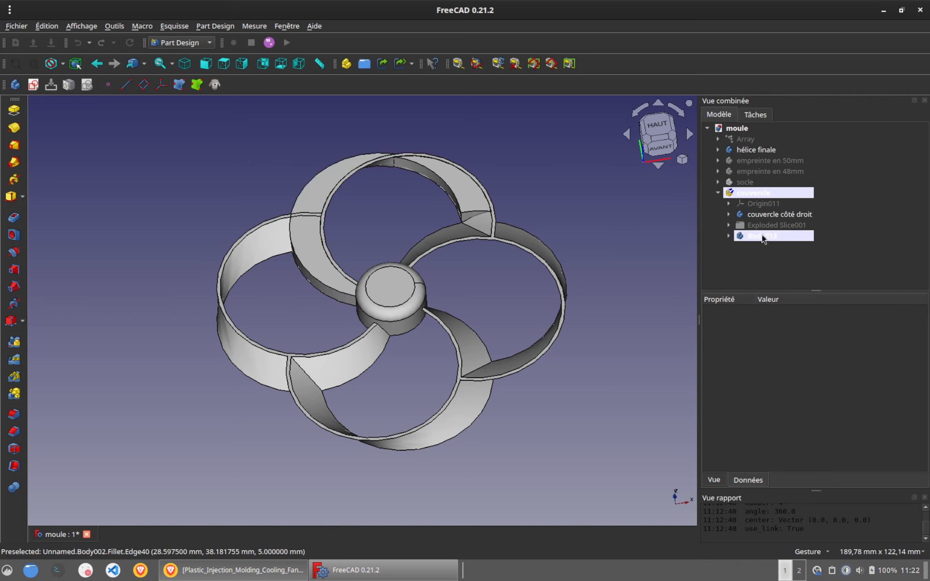
left_click(762, 214)
left_click(755, 150)
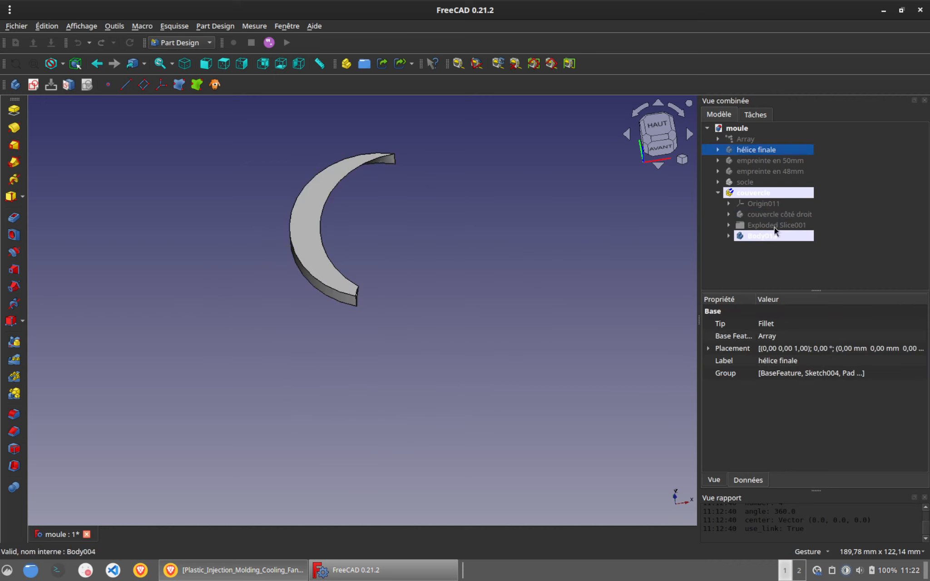
Step: Create a new body in couvercle and start a sketch on its XY plane
left_click(491, 229)
left_click(16, 86)
left_click(34, 86)
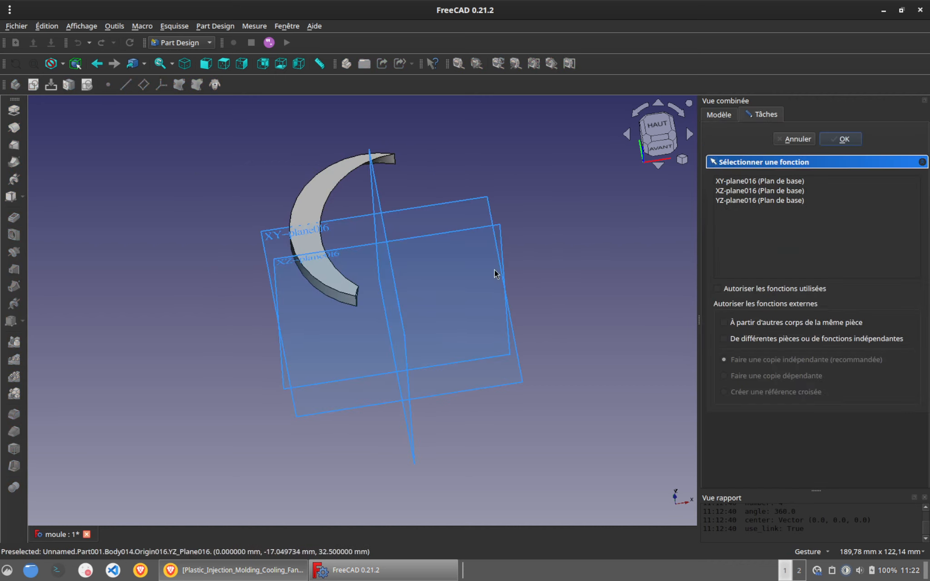
left_click(770, 180)
left_click(843, 138)
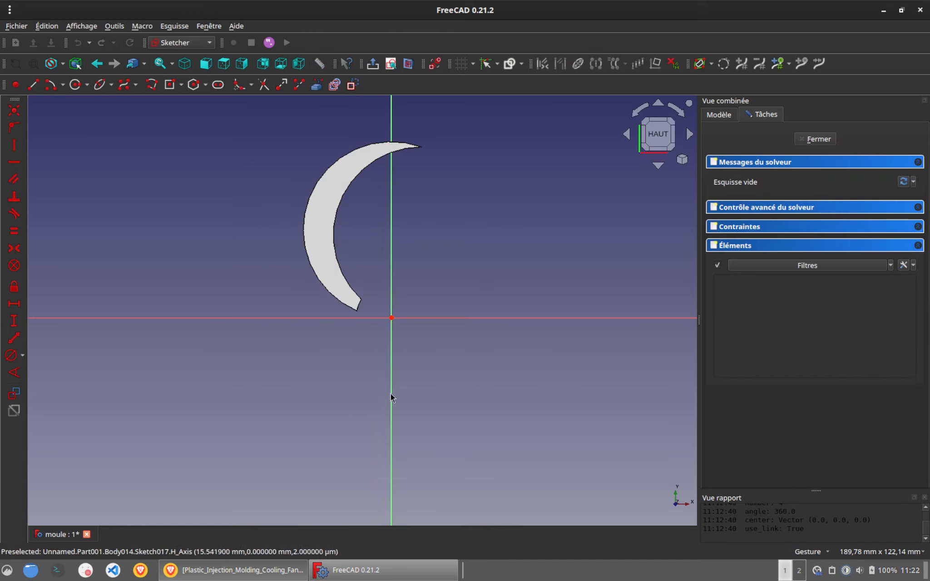
Step: Draw a circle centred on the horizontal axis, passing through the origin, and set its diameter to 50 mm
left_click(75, 85)
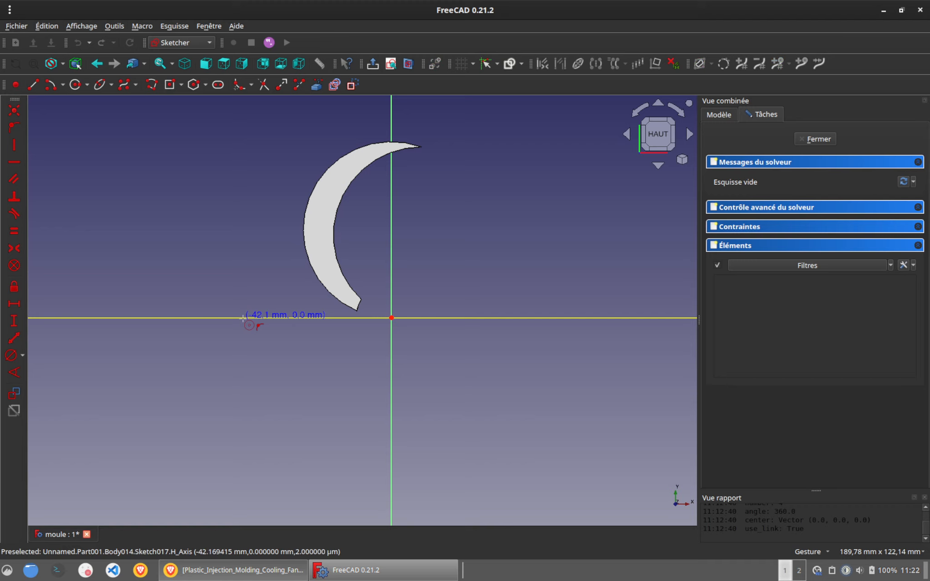
left_click(243, 318)
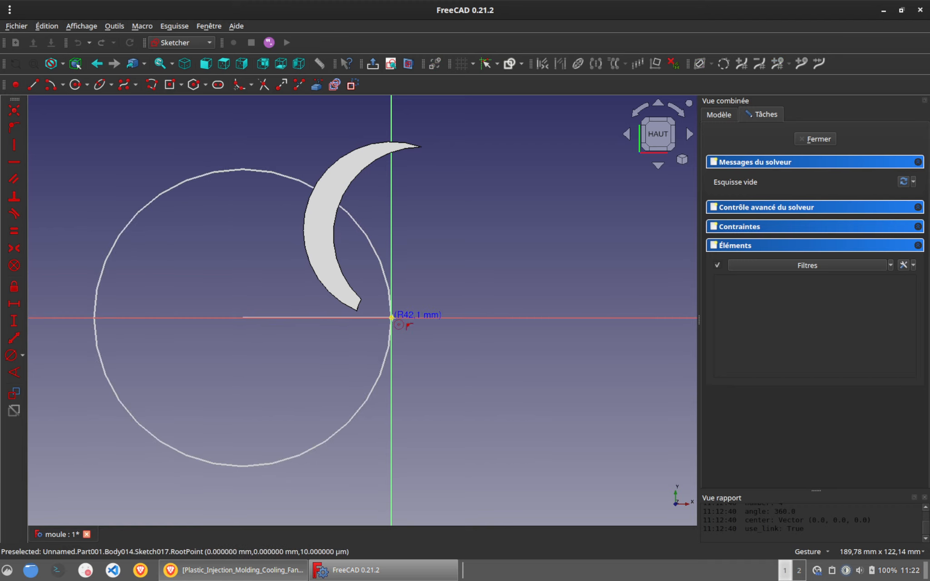
left_click(392, 318)
left_click(126, 232)
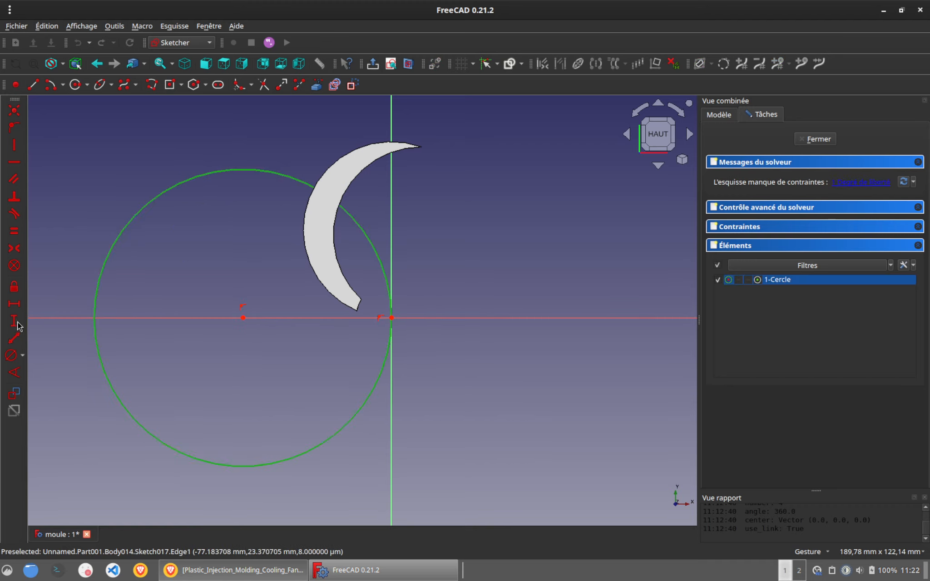
left_click(11, 355)
type("50")
key("Return")
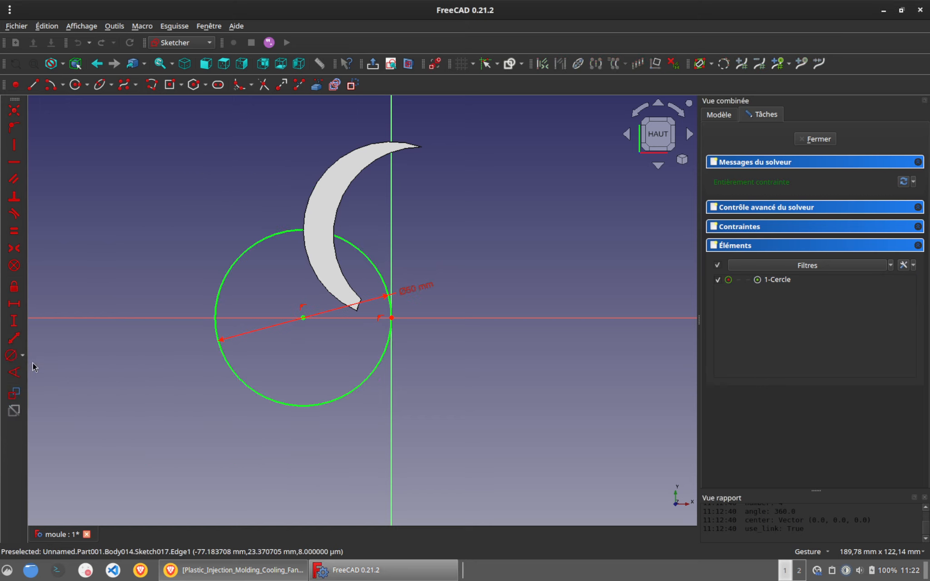
Step: Draw a construction line from the origin into the circle and set its angle to the horizontal axis to 160°
left_click(33, 84)
left_click(391, 317)
left_click(297, 281)
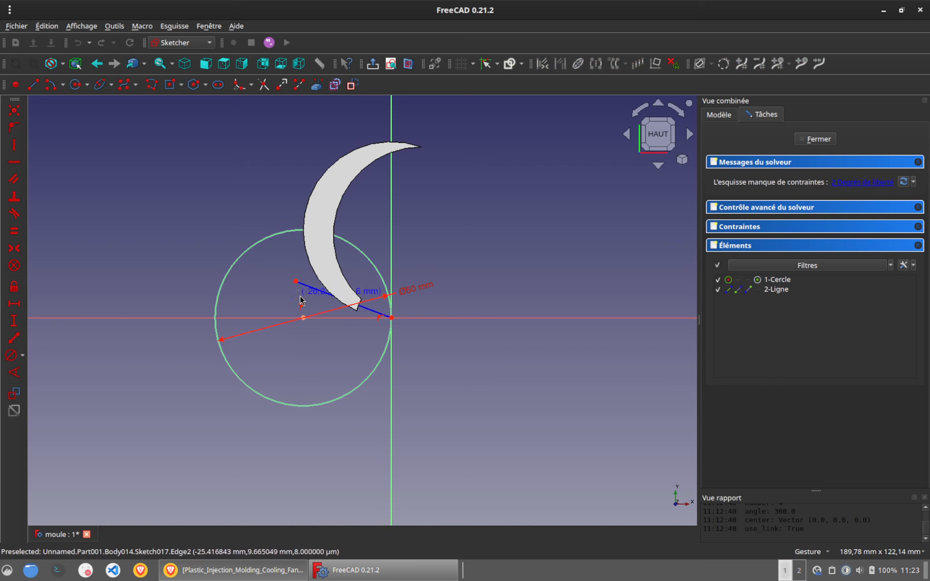
left_click(313, 293)
left_click(323, 318)
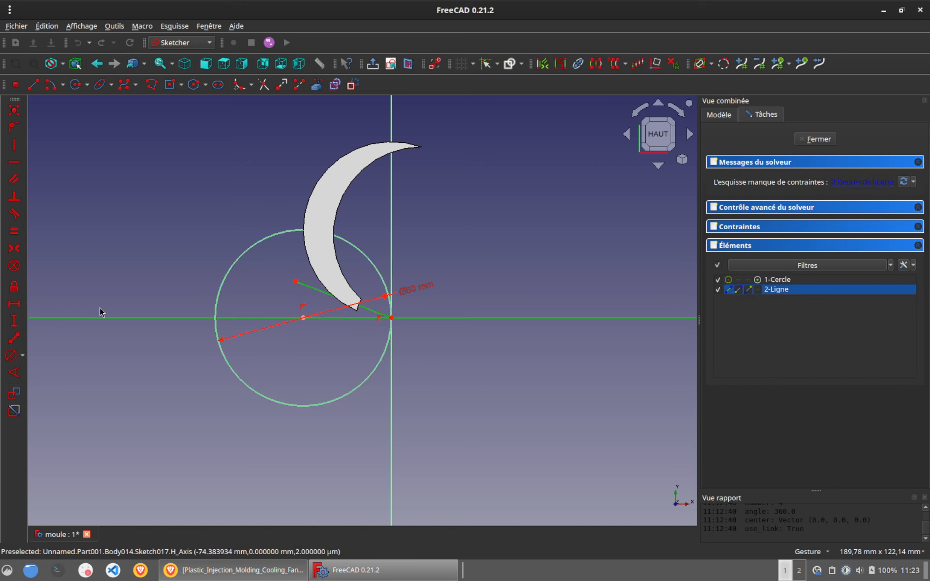
left_click(10, 378)
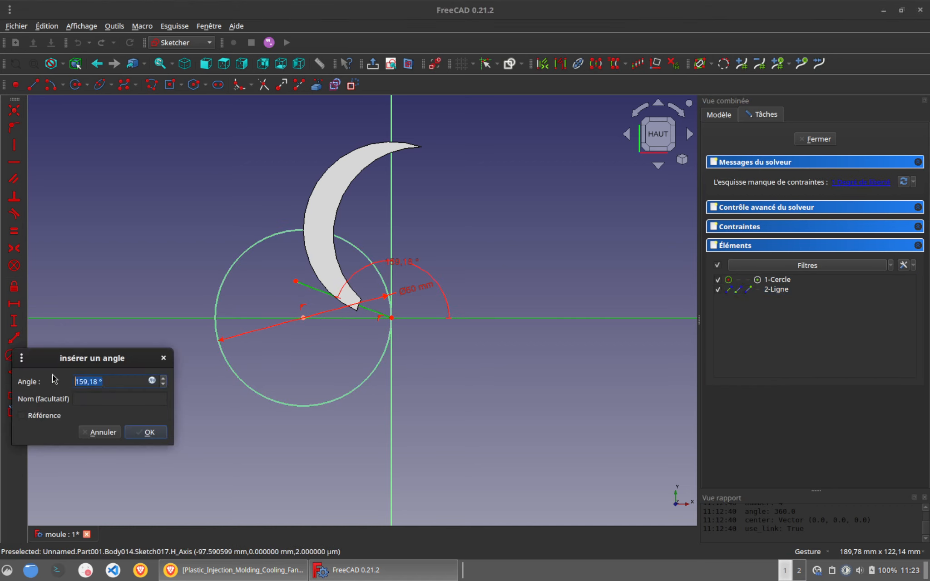
type("160")
key("Return")
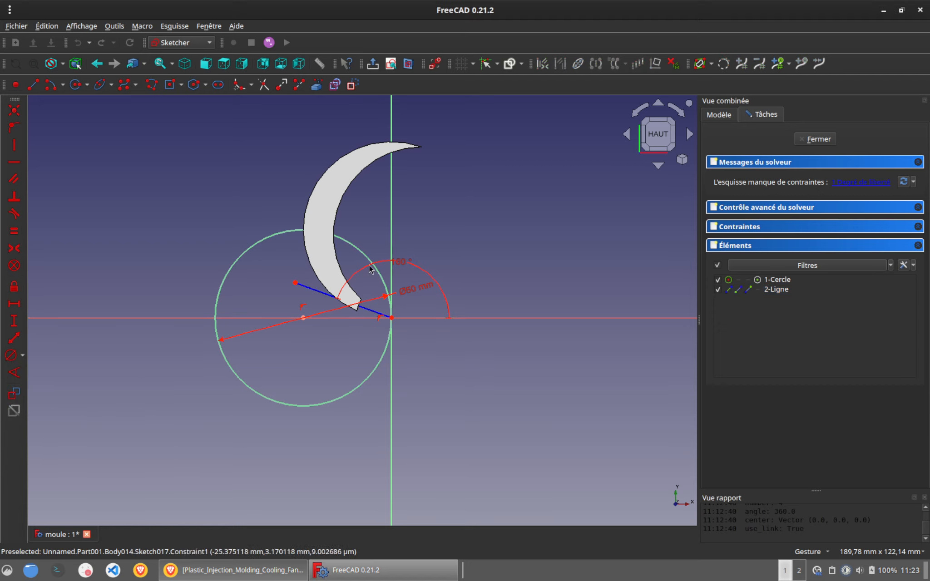
Step: Set the construction line's length to 25 mm
left_click(316, 294)
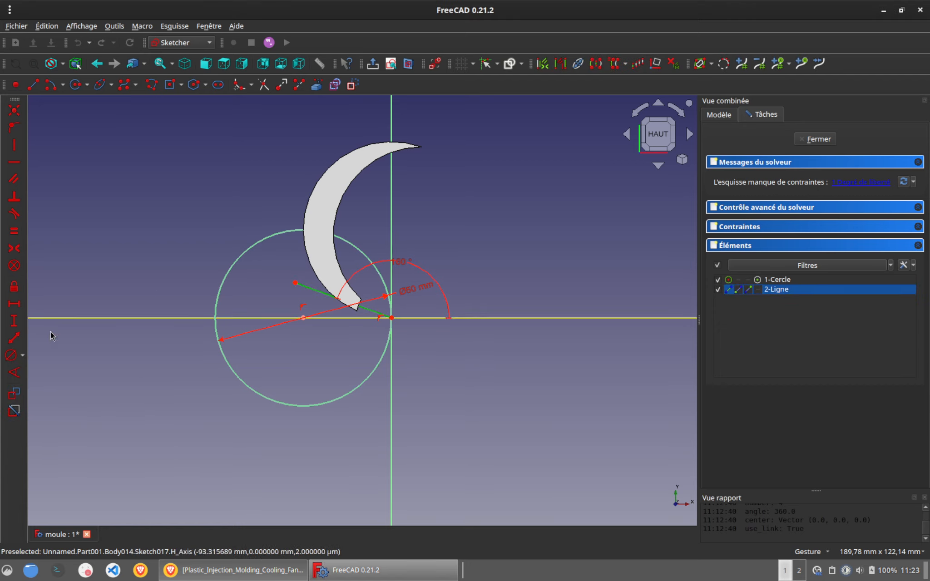
left_click(14, 339)
type("25")
key("Return")
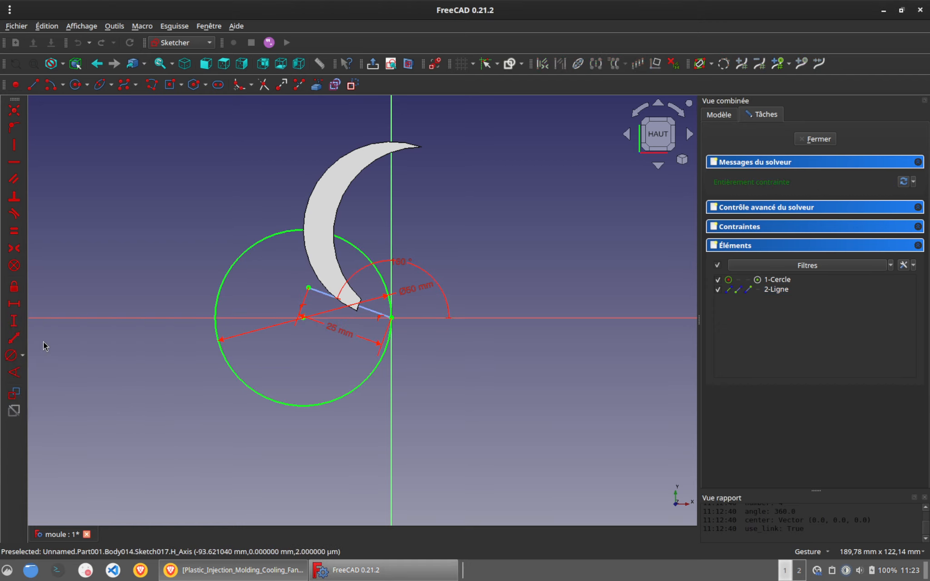
Step: Draw a second circle centred on the construction line's free end and constrain it equal to the 50 mm circle
left_click(75, 85)
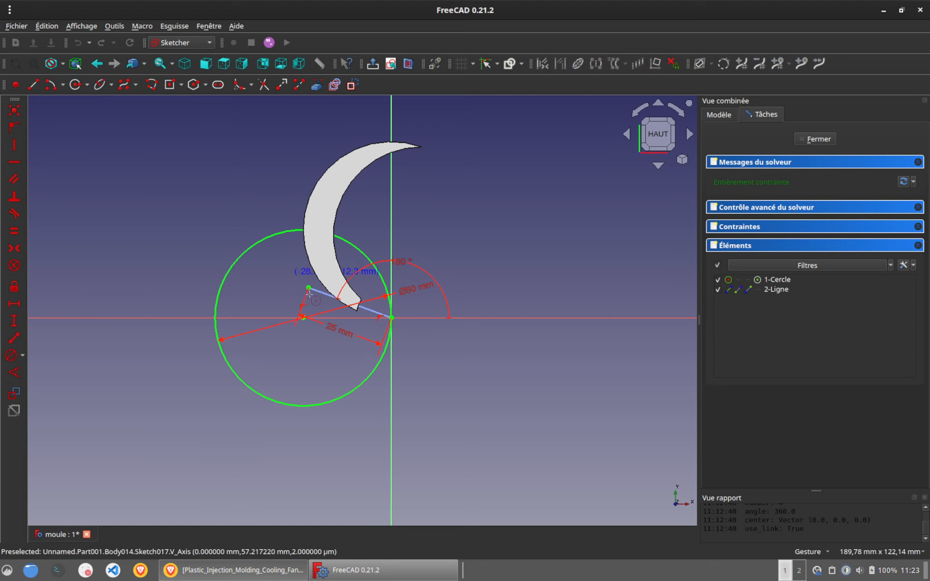
left_click(308, 287)
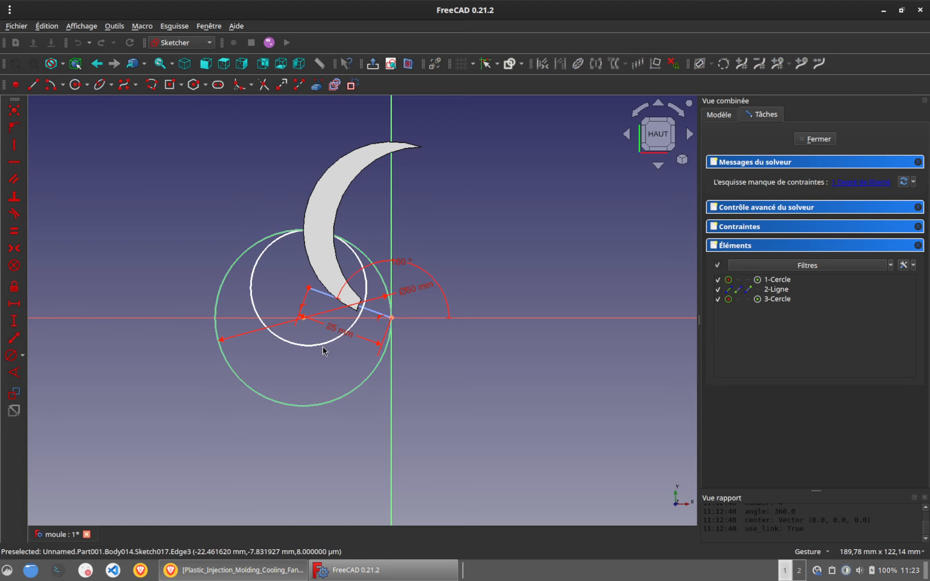
left_click(321, 344)
right_click(362, 378)
left_click(366, 381)
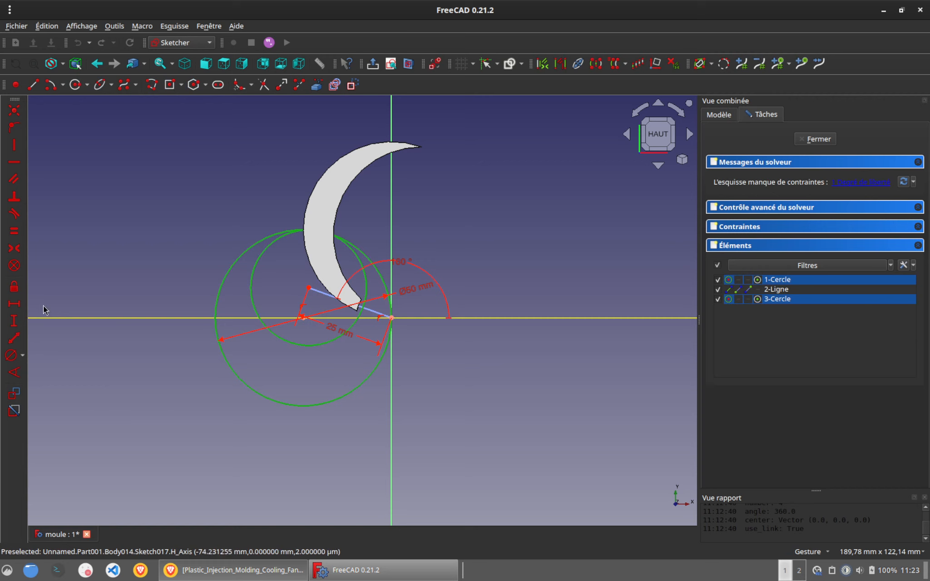
left_click(14, 231)
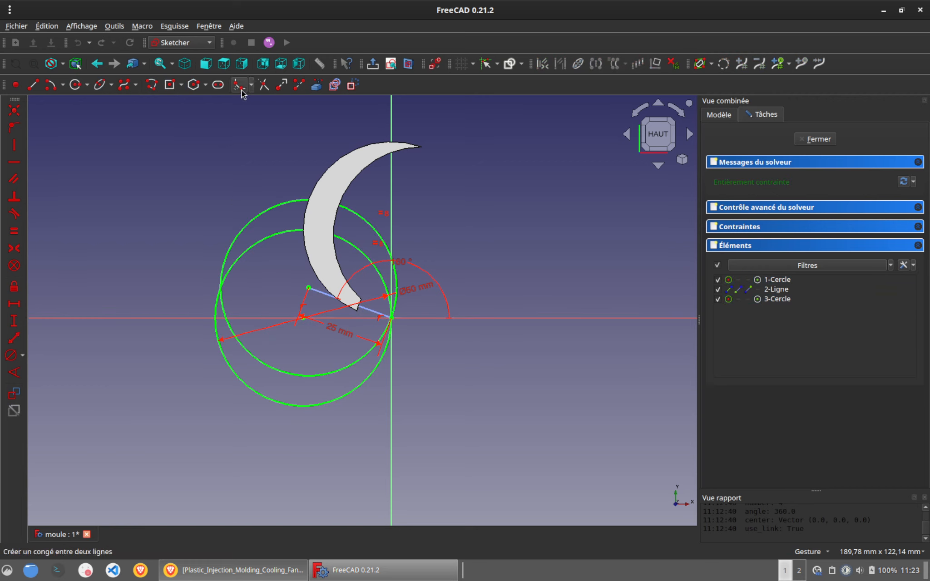
Step: Trim the lower arcs of both circles to leave a crescent outline and close the sketch
left_click(263, 84)
left_click(244, 384)
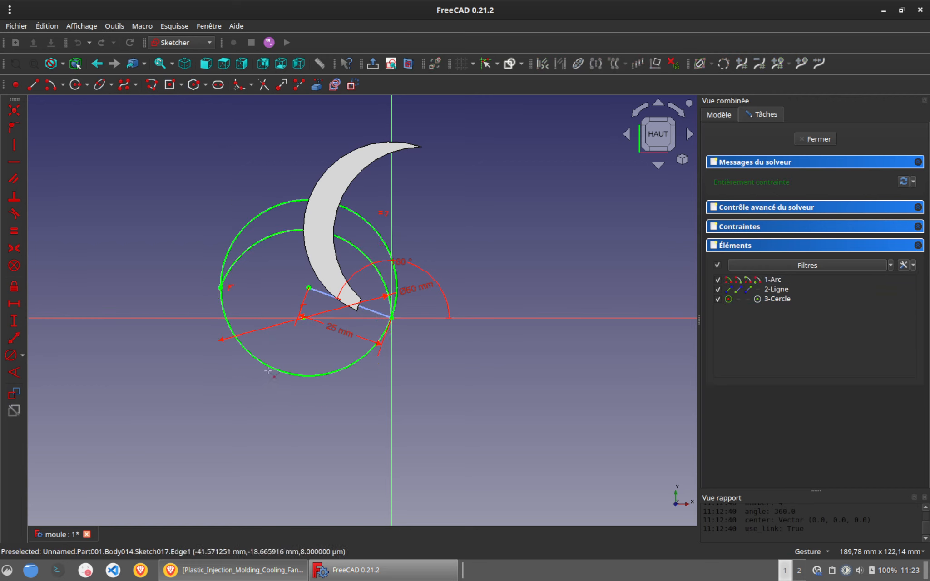
left_click(271, 369)
left_click(819, 139)
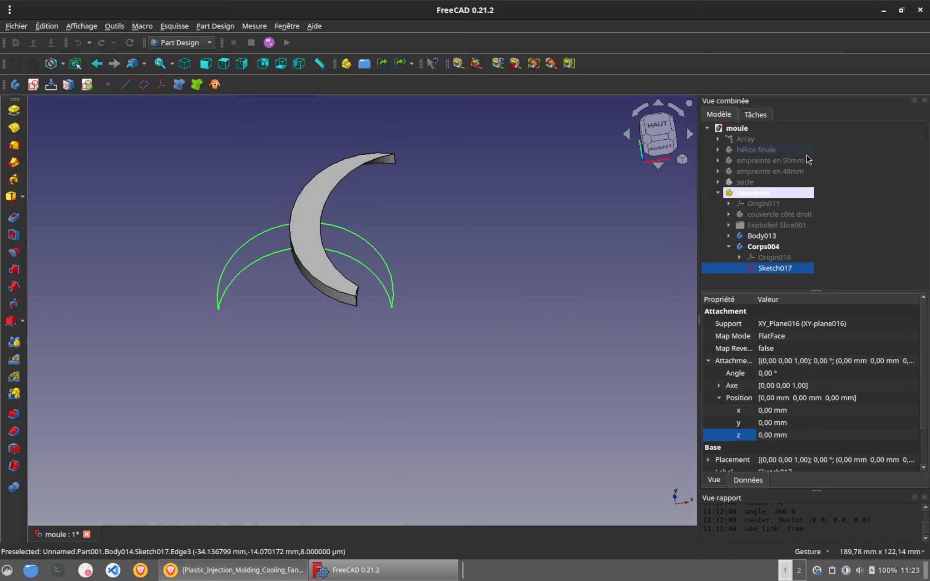
Step: Pad the crescent sketch 10 mm normal to the sketch plane
left_click(13, 110)
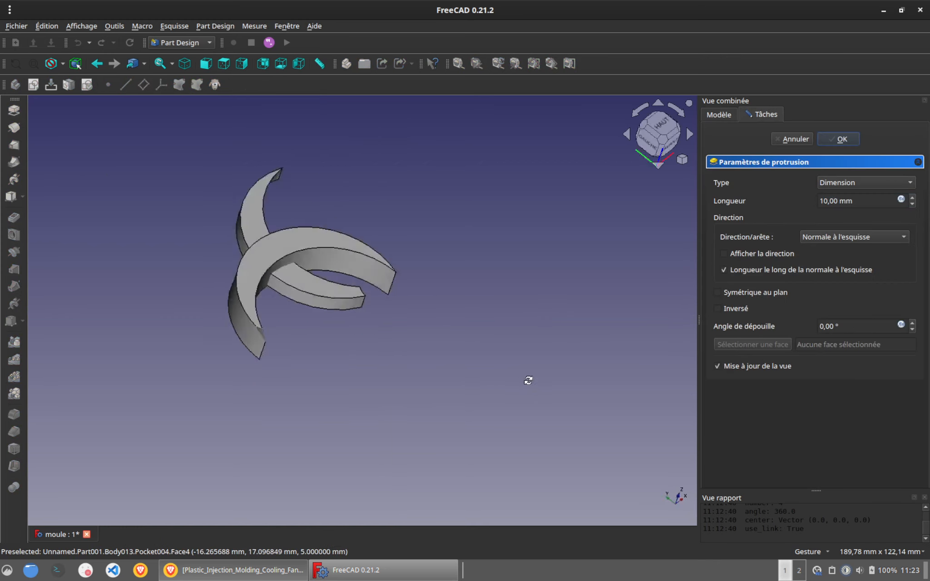
left_click(841, 141)
left_click_drag(615, 325, 653, 334)
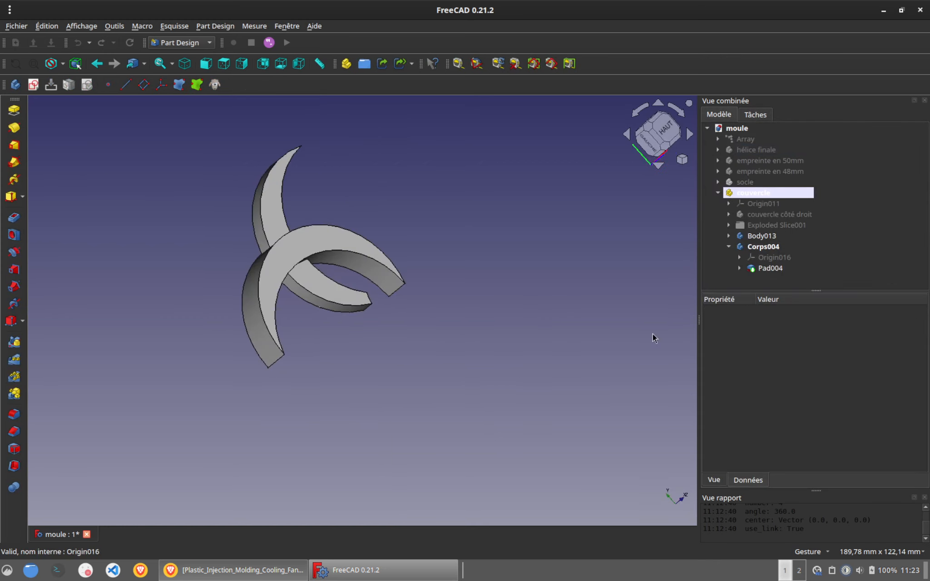
Step: Collapse Corps004 in the model tree and select Body013
left_click(730, 246)
left_click(763, 236)
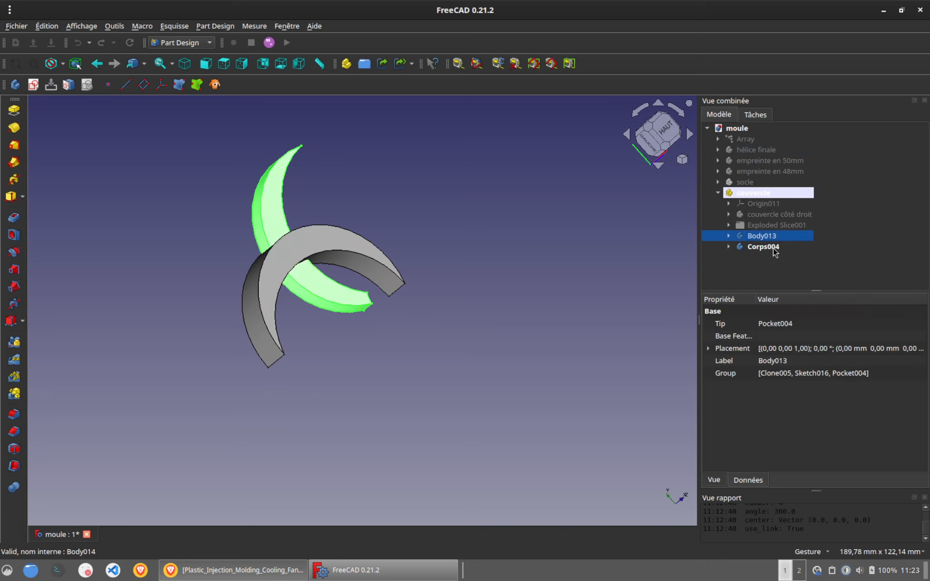
Step: Slice Body013 apart using Corps004 as the cutting tool, and move the resulting exploded slice group into couvercle
left_click(768, 247, "ctrl")
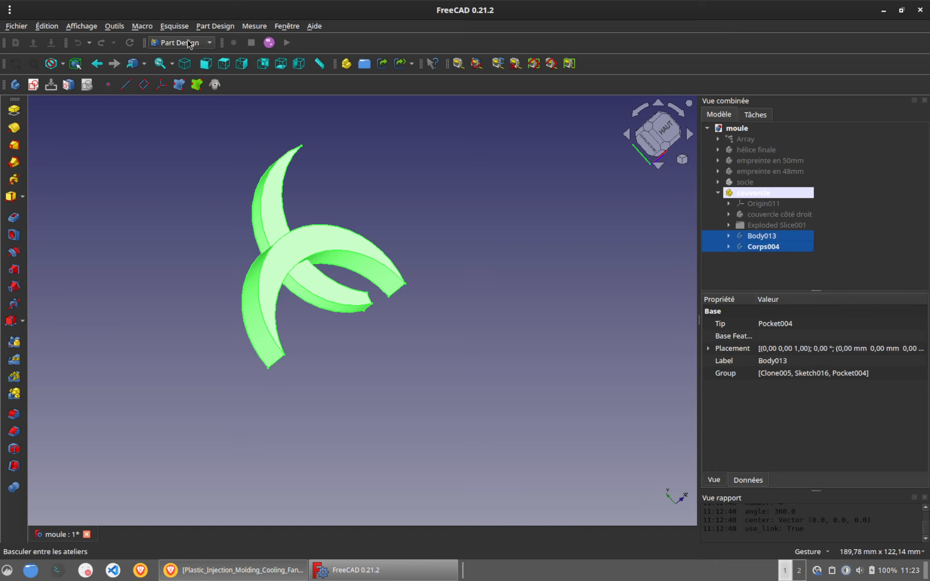
left_click(166, 26)
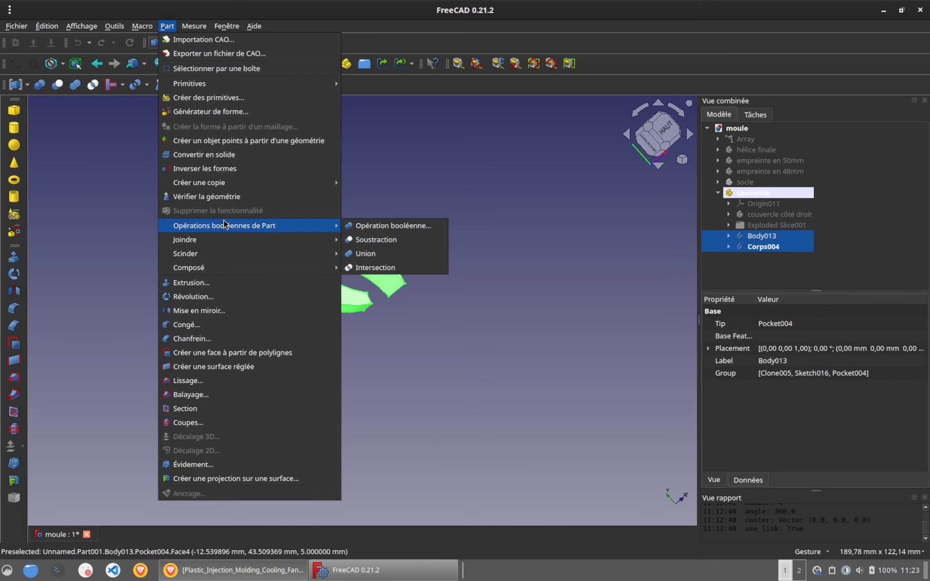
mouse_move(229, 253)
left_click(401, 269)
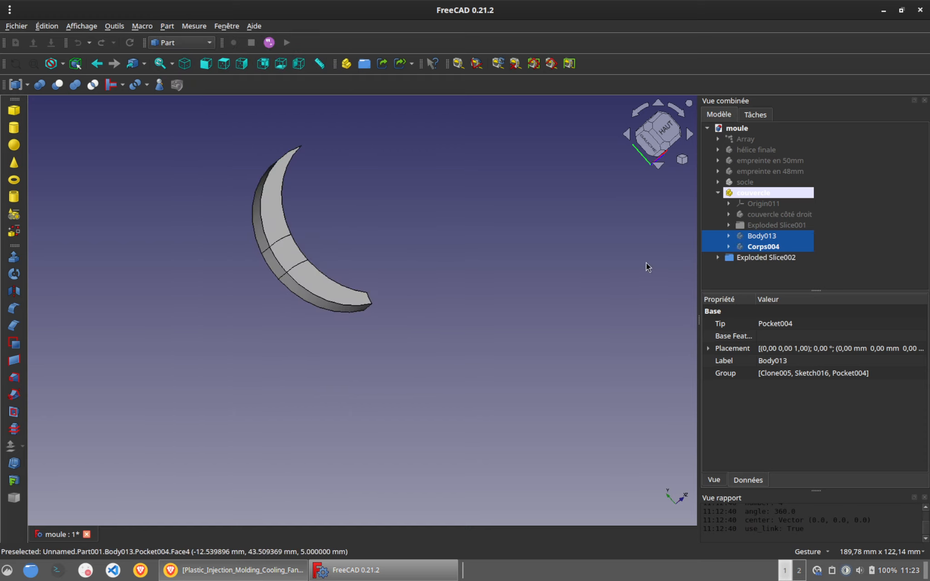
left_click_drag(736, 258, 738, 193)
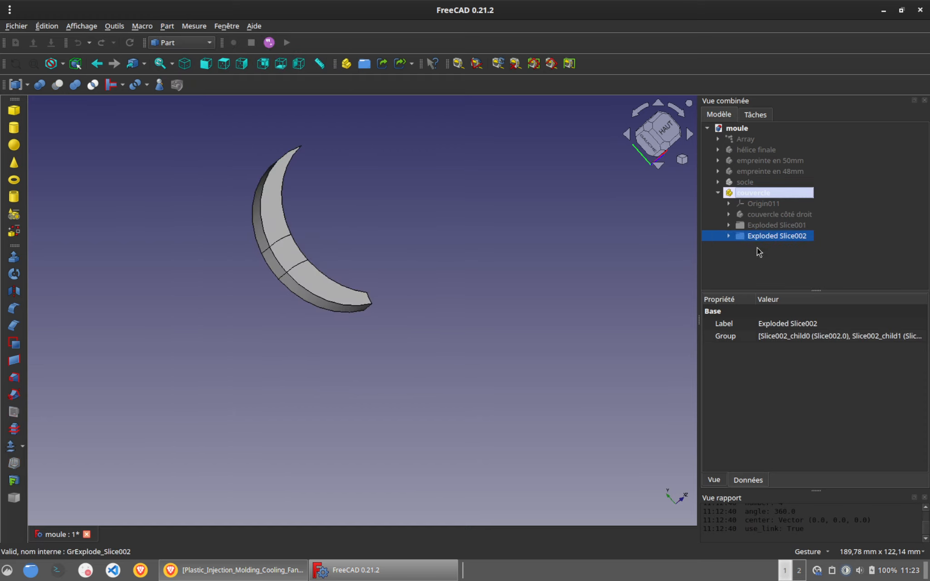
Step: Examine the pieces of Exploded Slice002 and compare their position with the temporarily shown hélice finale
left_click(729, 235)
left_click(778, 257)
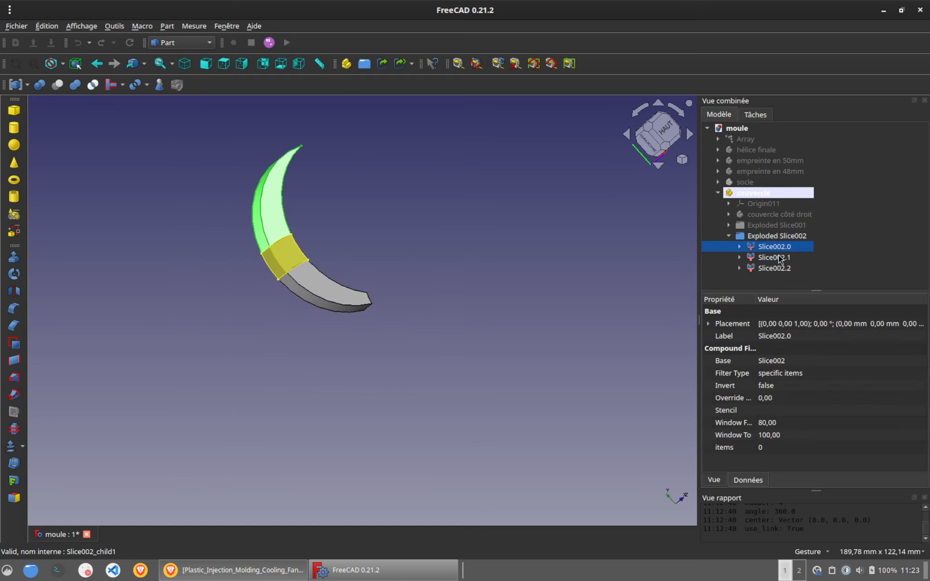
left_click(779, 268)
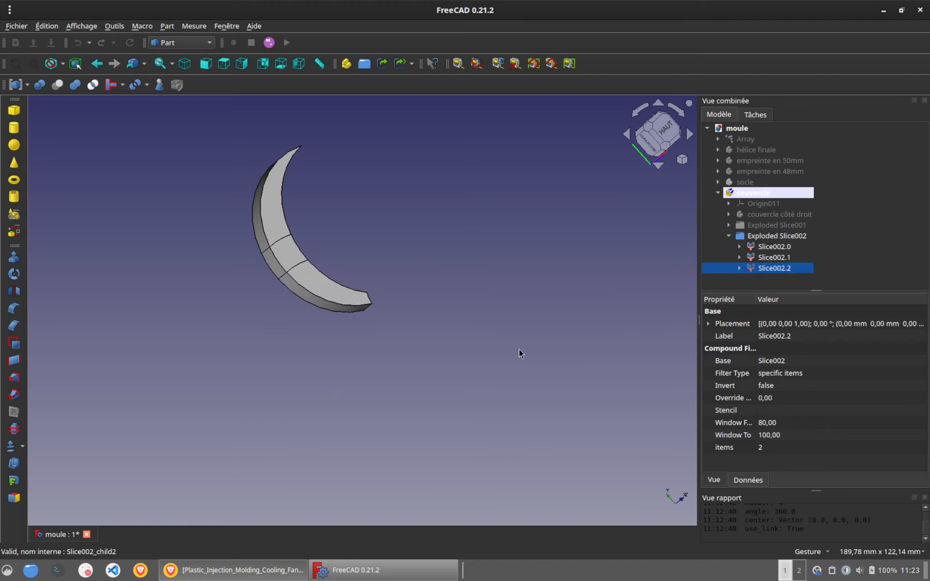
left_click_drag(521, 353, 385, 341)
left_click(754, 150)
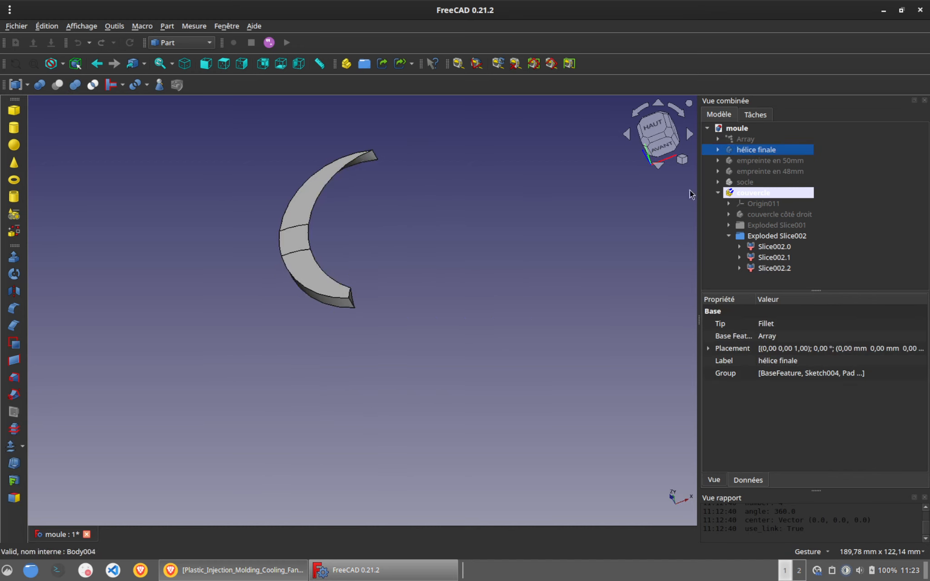
key("space")
left_click_drag(353, 200, 387, 232)
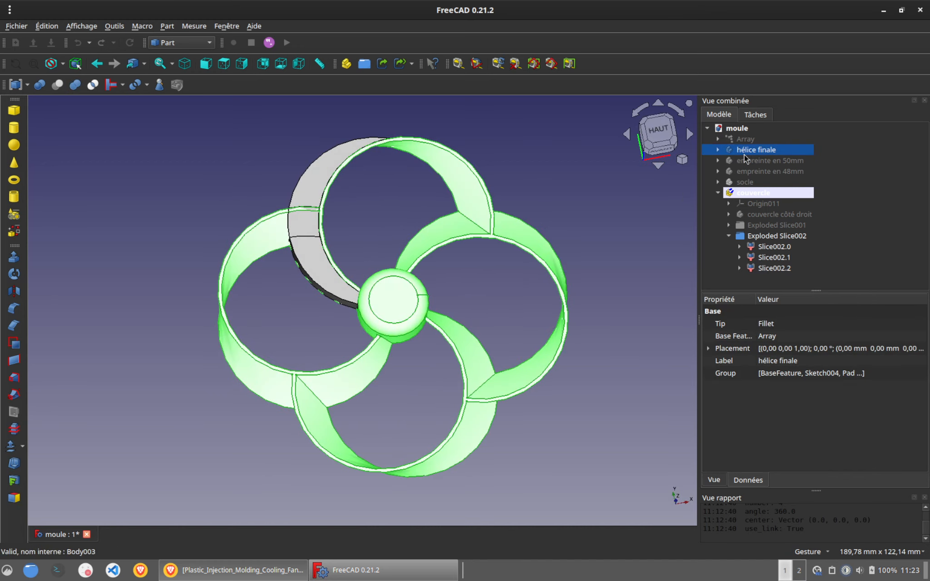
key("space")
left_click(784, 258)
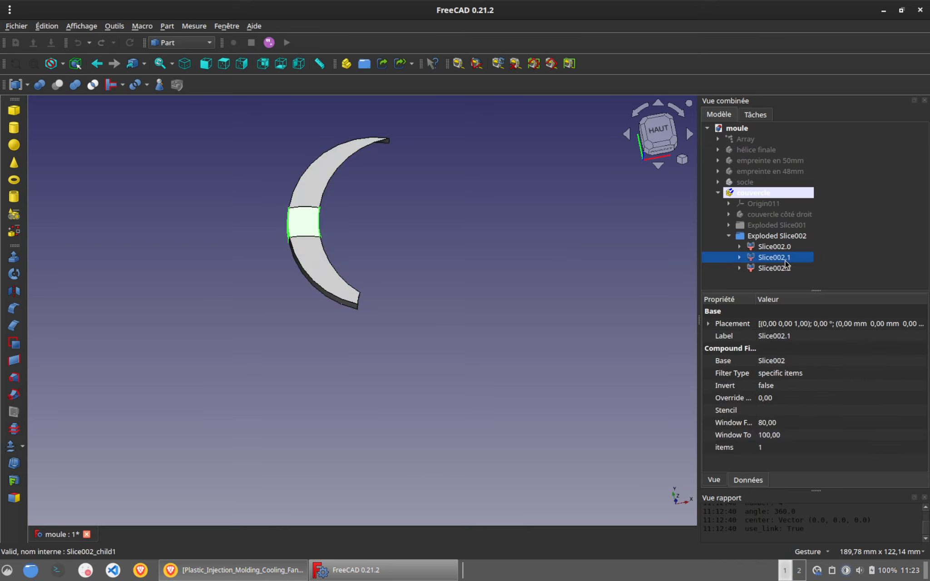
Step: Create Part Design clones of the two outer slices, Slice002.0 and Slice002.2
left_click(780, 246)
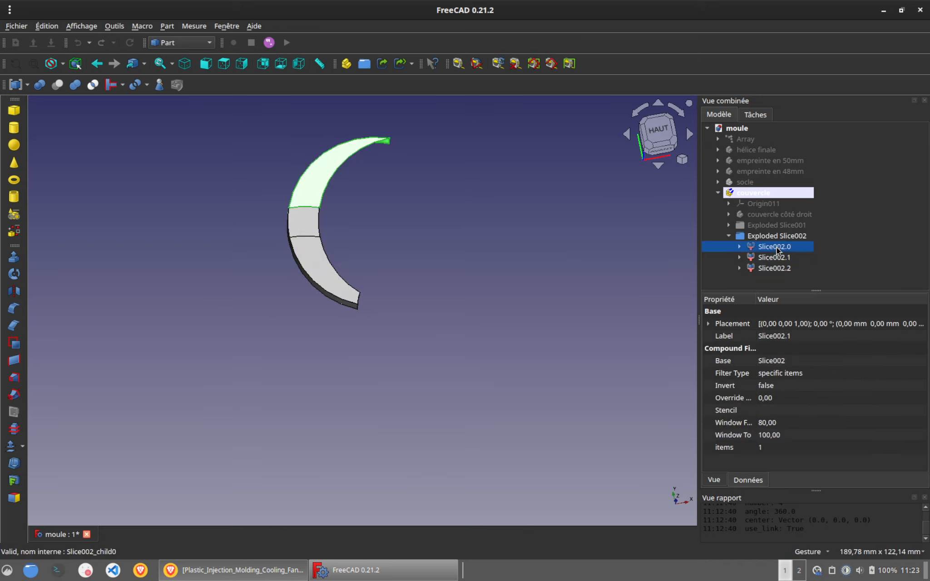
left_click(203, 44)
left_click(200, 36)
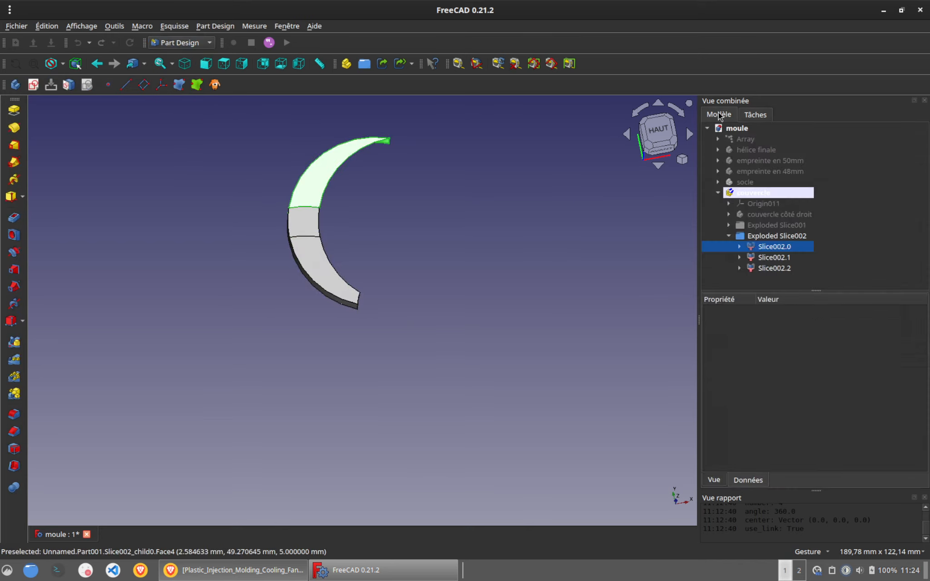
left_click(214, 84)
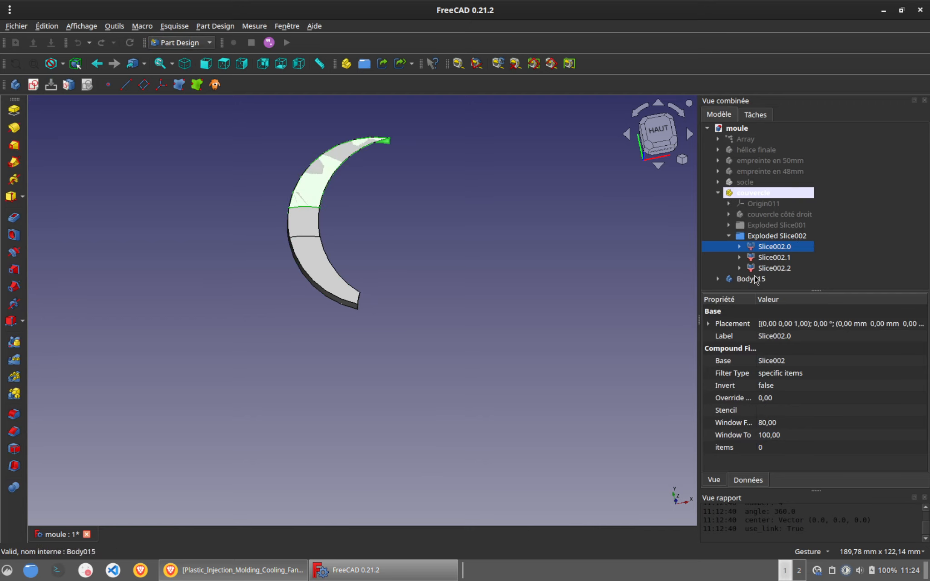
left_click(760, 268)
left_click(215, 85)
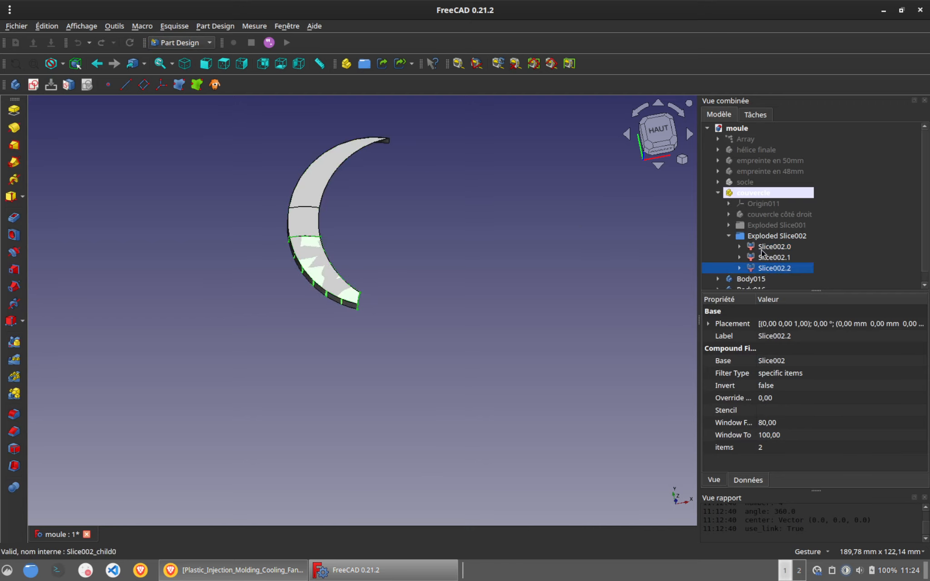
Step: Hide Exploded Slice002 and move the two cloned bodies, Body015 and Body016, into couvercle
scroll(754, 270, "down", 1)
left_click(753, 269)
left_click(754, 247)
left_click(732, 225)
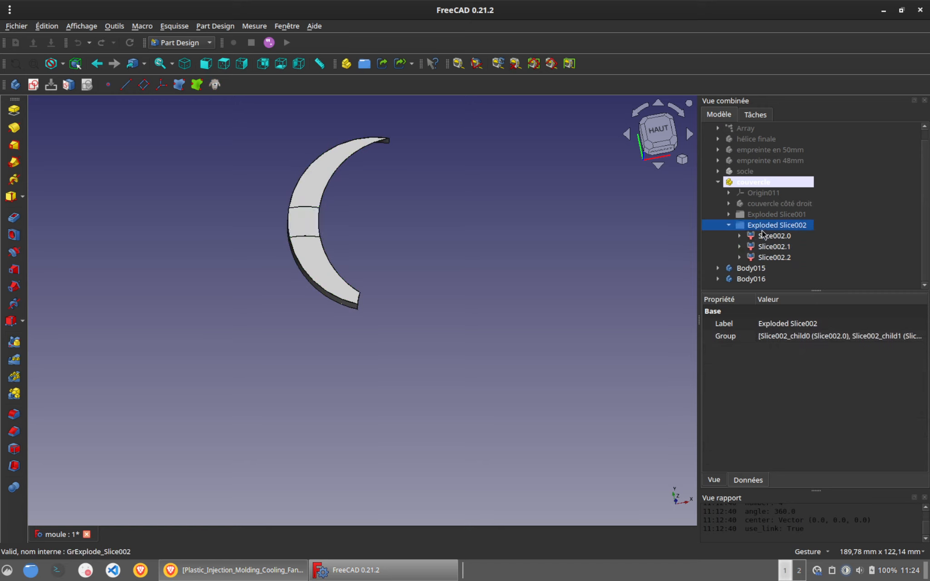
key("space")
left_click(729, 225)
left_click(752, 247)
left_click(752, 258)
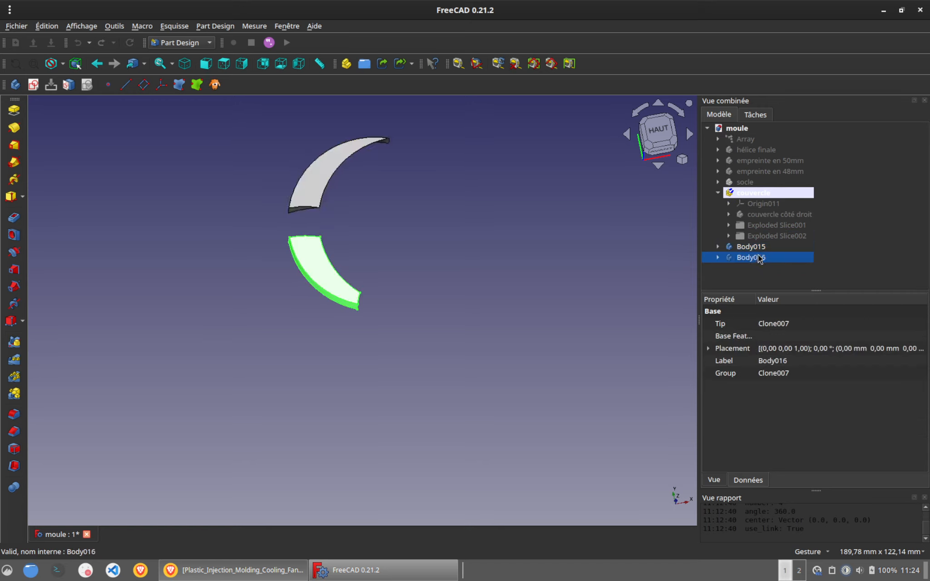
left_click(753, 248, "ctrl")
left_click_drag(752, 253, 758, 194)
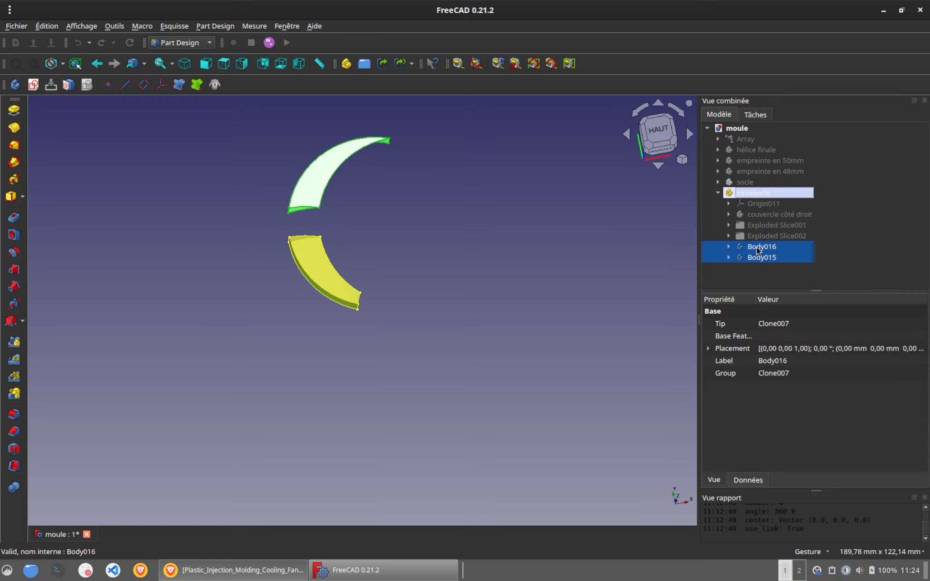
Step: Switch to the Part workbench and show couvercle côté droit alongside Body015 and Body016
scroll(187, 45, "up", 1)
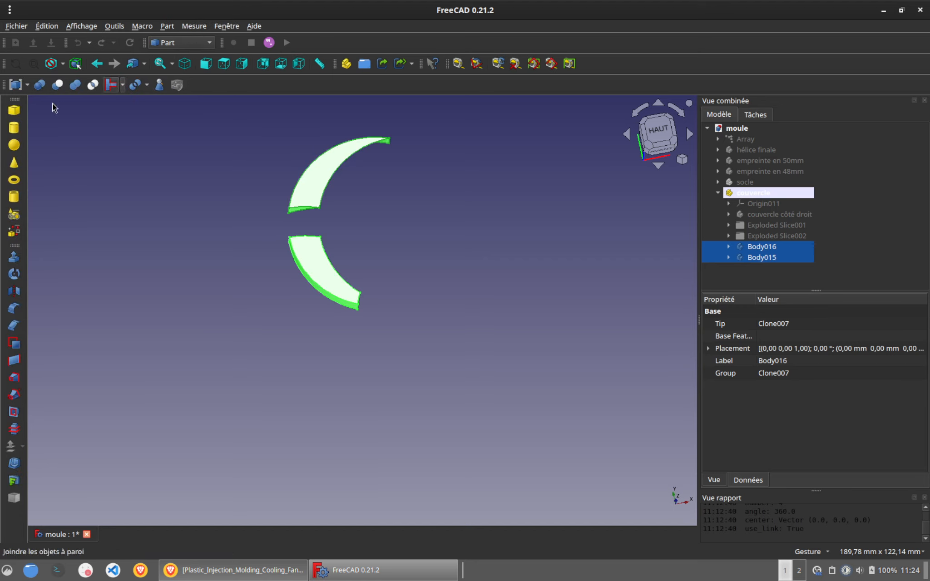
left_click(407, 325)
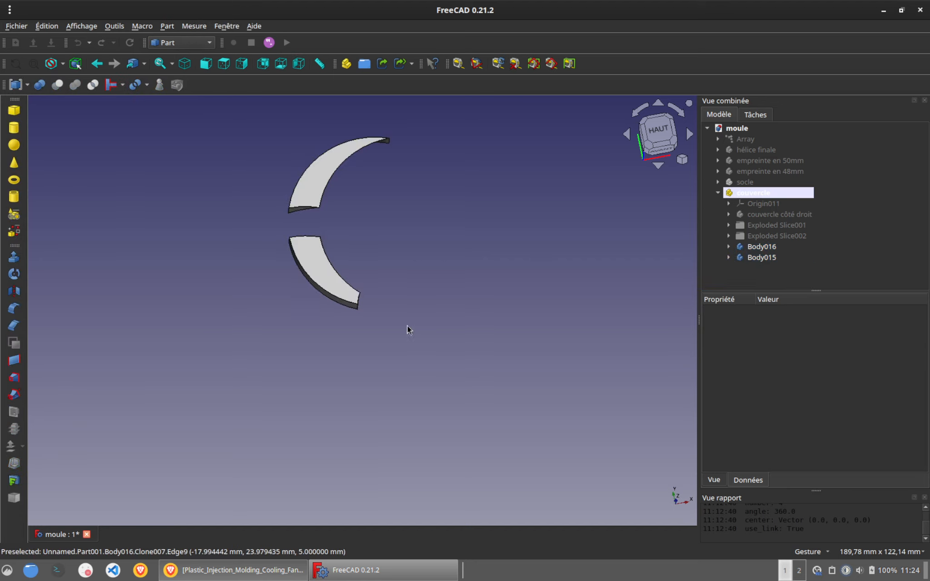
left_click_drag(407, 326, 386, 300)
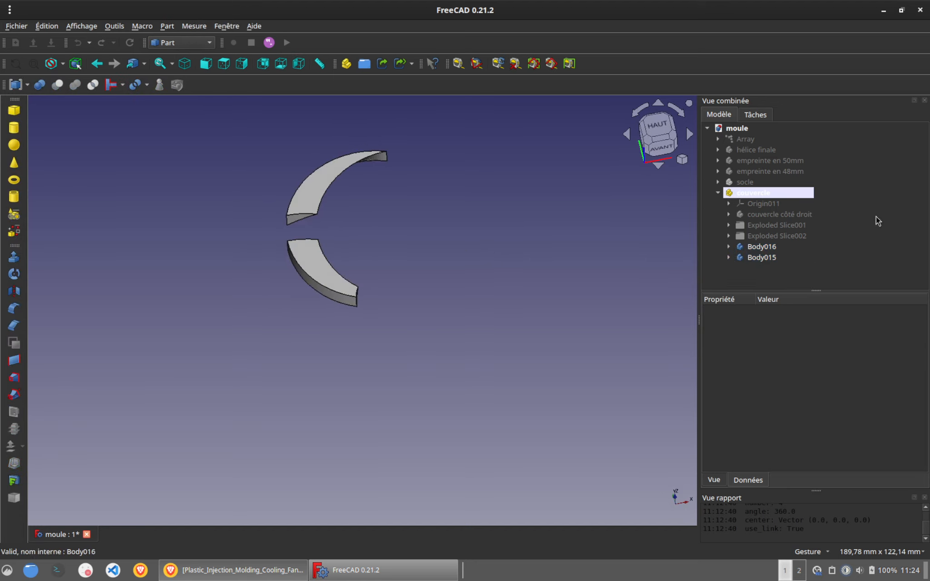
left_click(775, 213)
left_click_drag(424, 234, 493, 255)
left_click(759, 246)
left_click(761, 257)
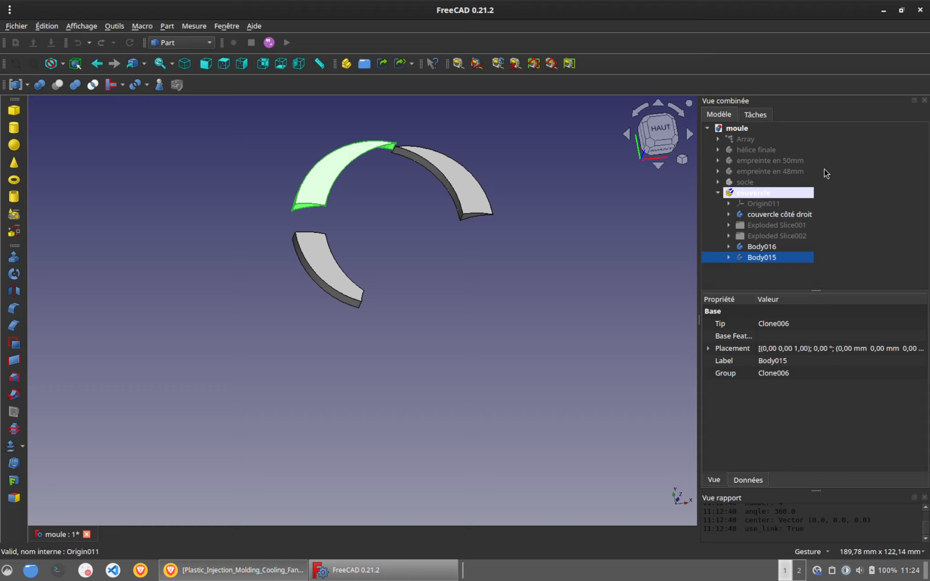
Step: Show socle temporarily and examine from above how the cover pieces fit into its blade cavities
left_click(750, 183)
key("space")
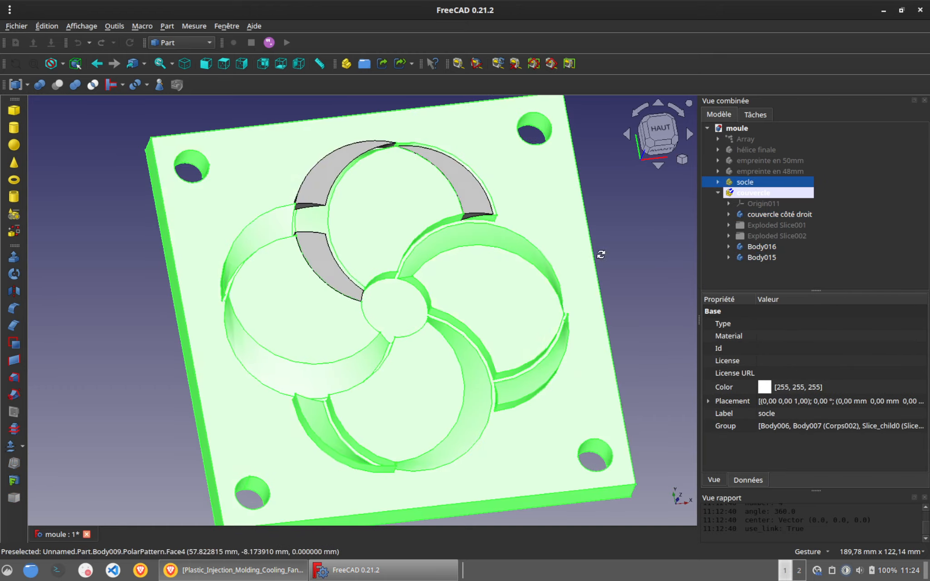
left_click(167, 244)
left_click_drag(186, 276, 164, 290)
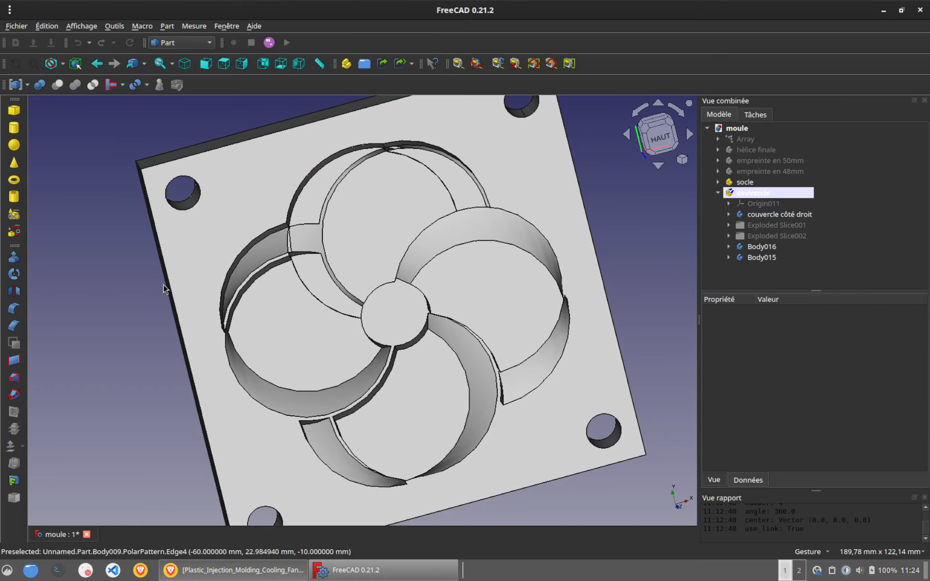
key("2")
scroll(311, 249, "up", 5)
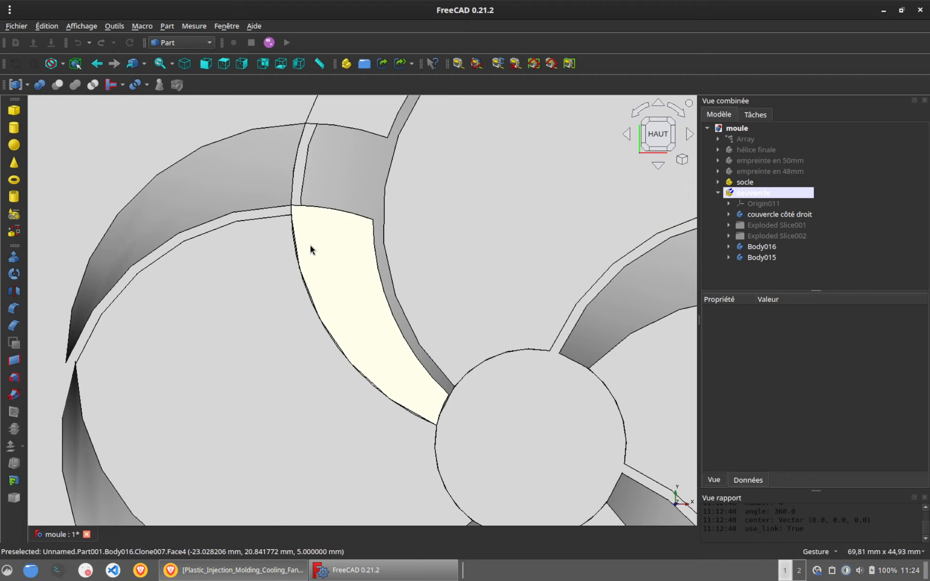
mouse_move(228, 283)
left_mouse_down()
mouse_move(288, 284)
mouse_move(239, 294)
left_mouse_up()
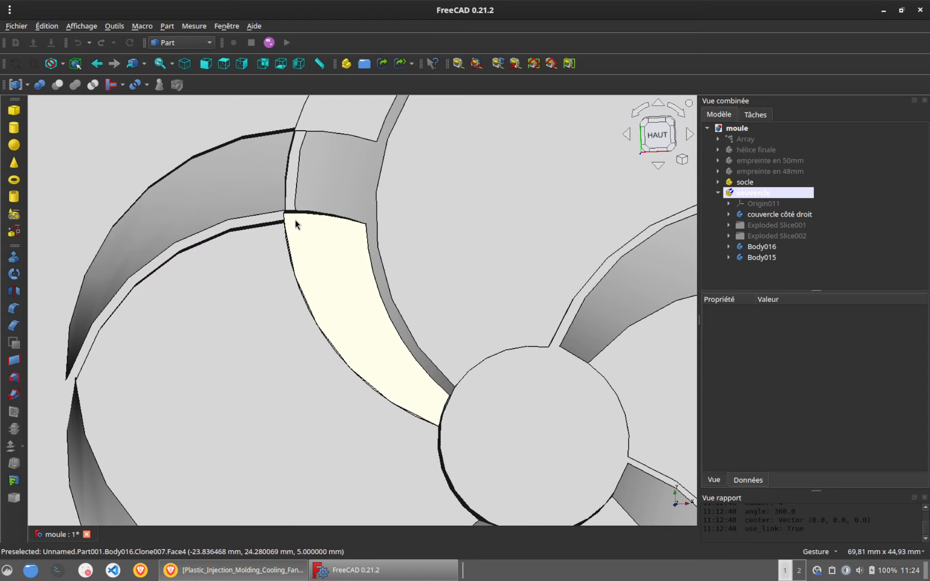
scroll(304, 345, "up", 5)
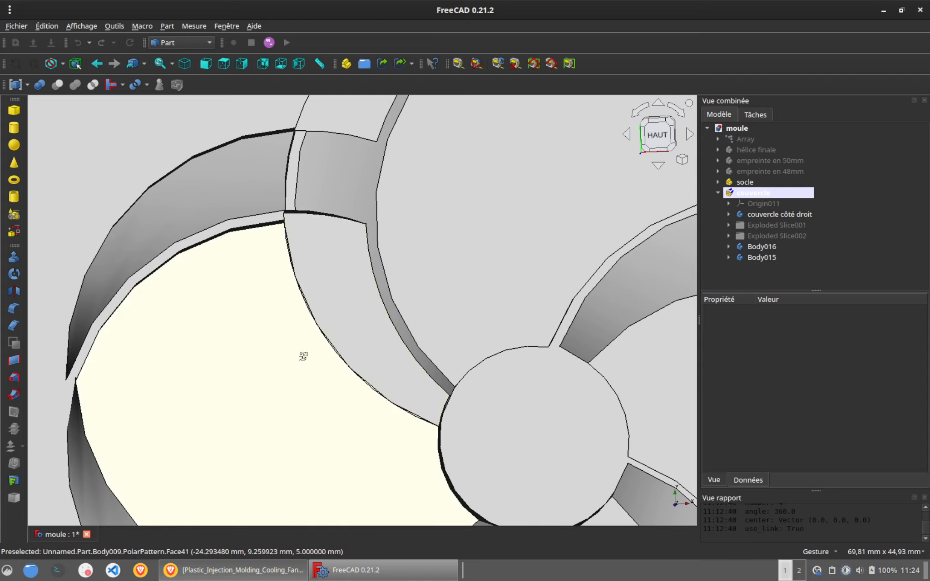
left_click_drag(303, 355, 426, 330)
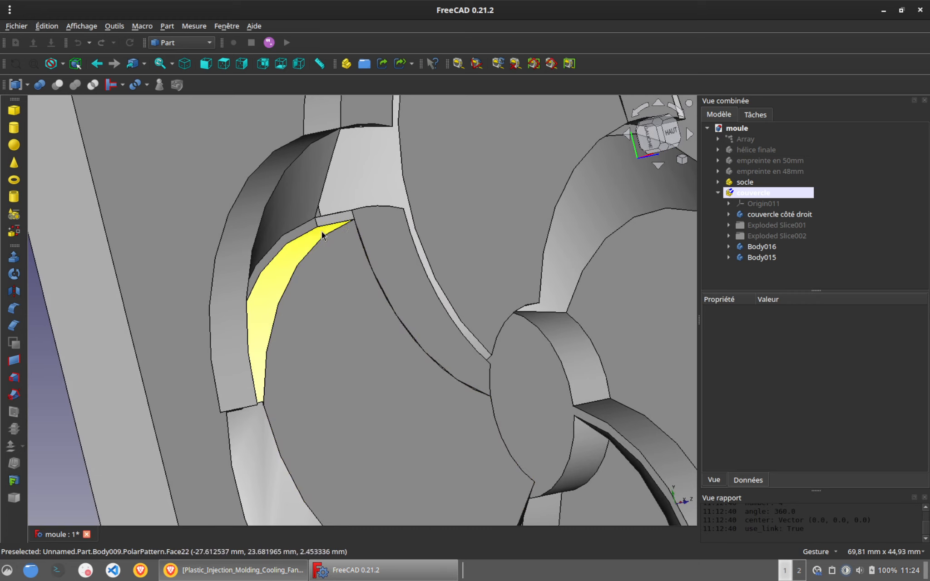
left_click_drag(384, 298, 275, 312)
scroll(363, 336, "down", 5)
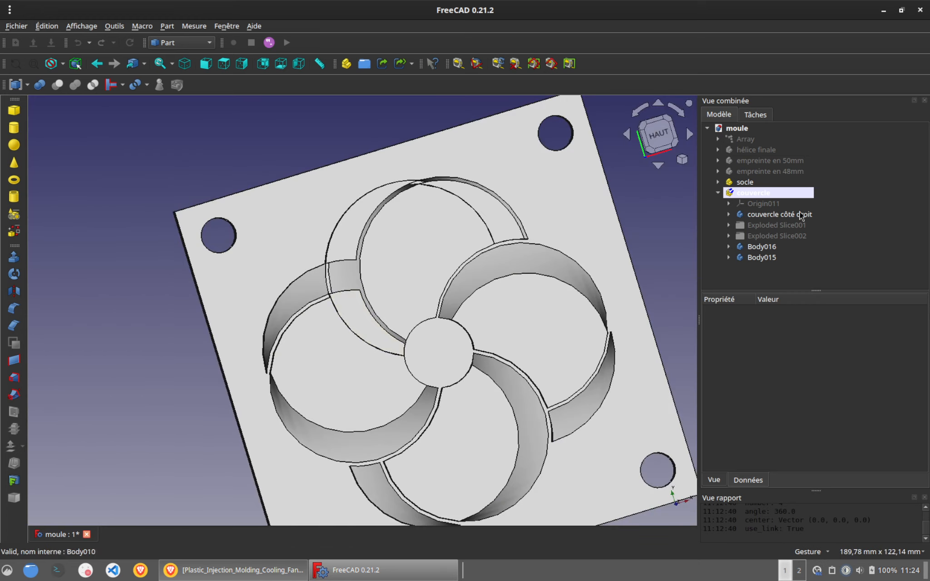
left_click(743, 184)
key("space")
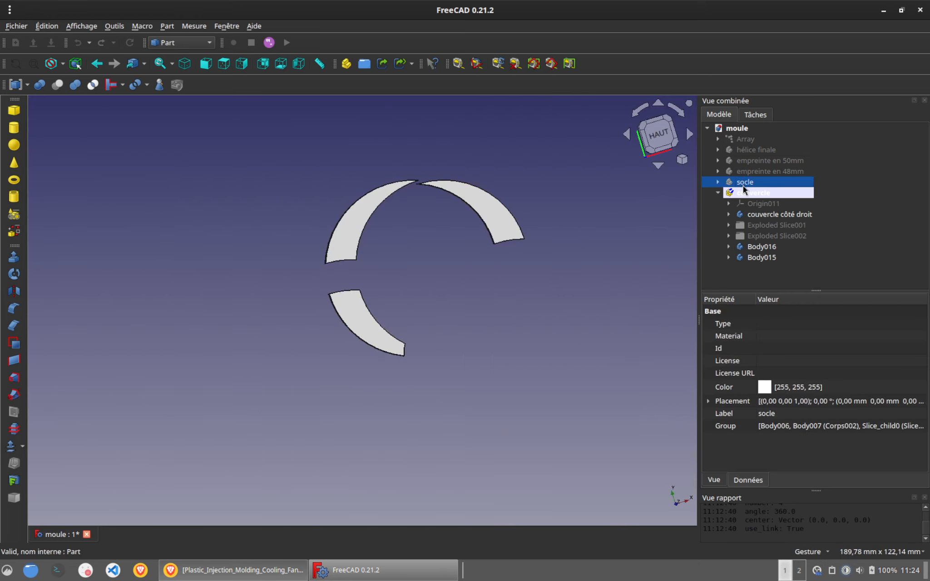
Step: Delete the two cloned bodies Body015 and Body016 from couvercle
left_click(756, 258)
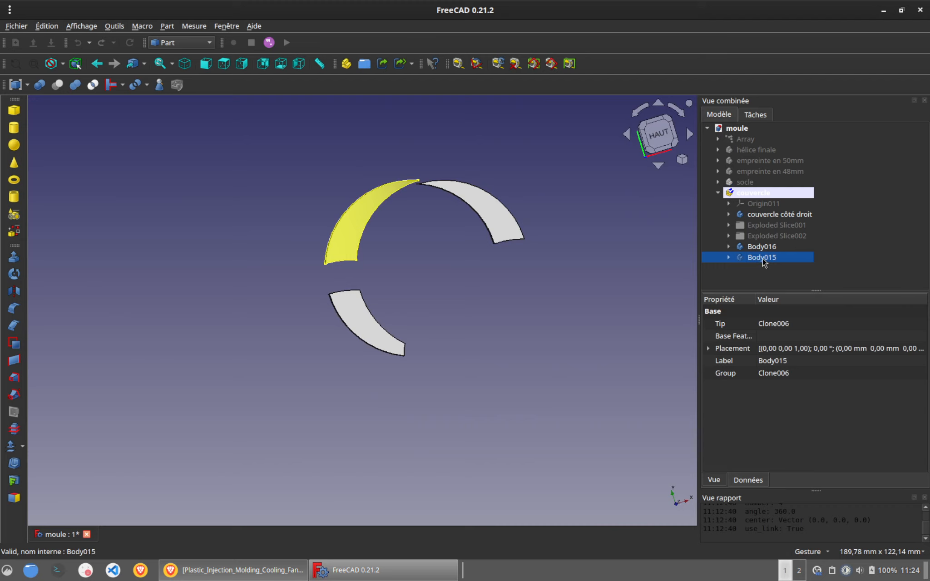
key("Delete")
left_click(765, 249)
key("Delete")
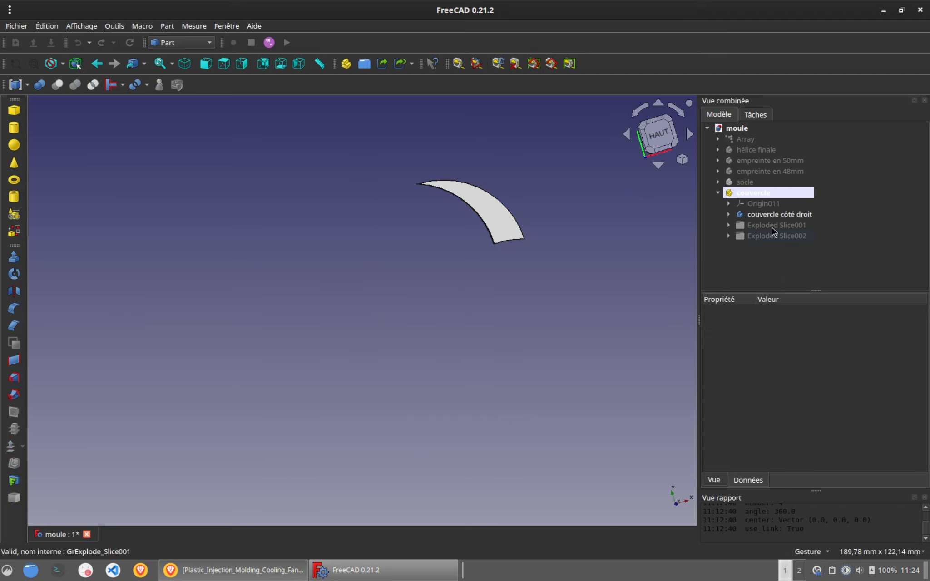
Step: Delete Exploded Slice002 and its source Slice002 from couvercle
left_click(777, 236)
key("space")
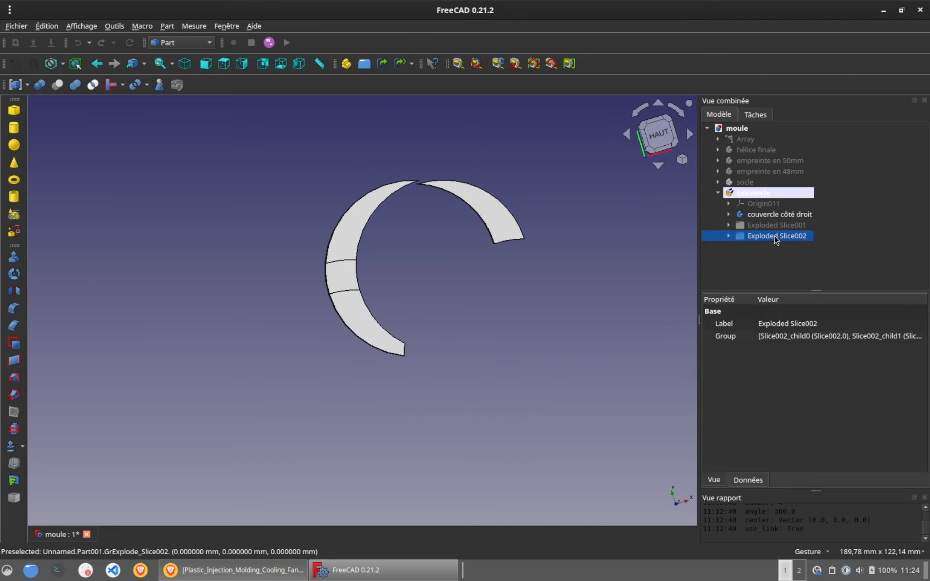
key("Delete")
left_click(567, 283)
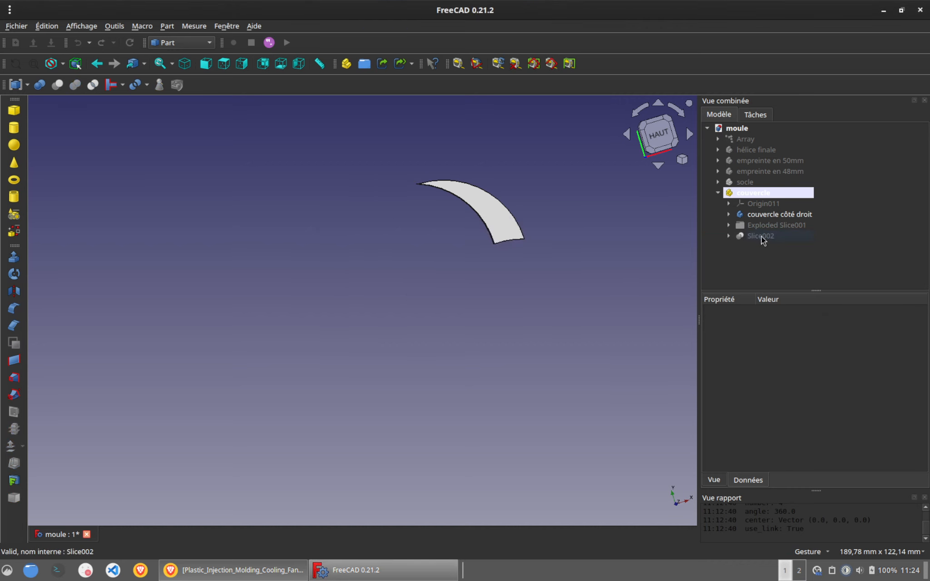
Step: Open the sketch of Pad004 in Corps004 for editing
left_click(755, 247)
left_click(729, 247)
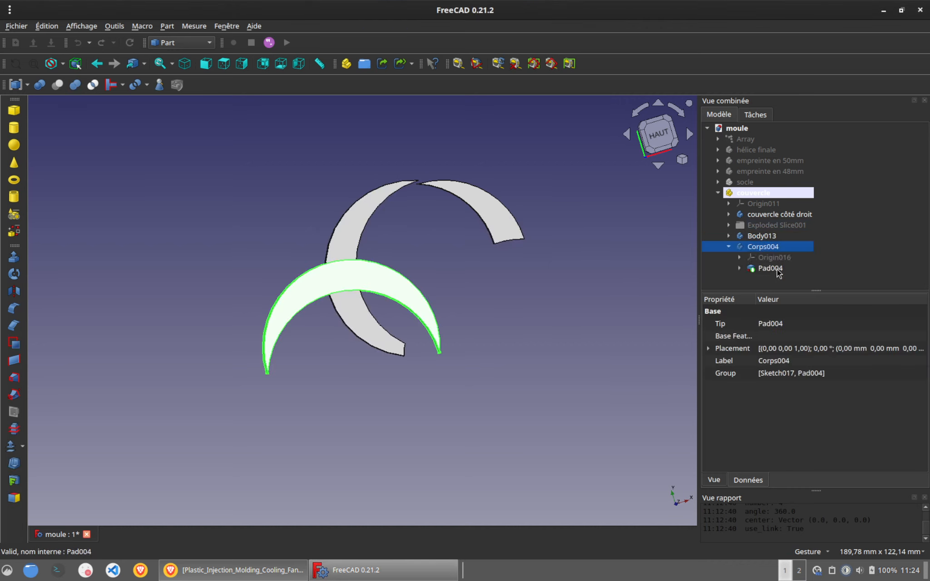
left_click(740, 268)
double_click(788, 279)
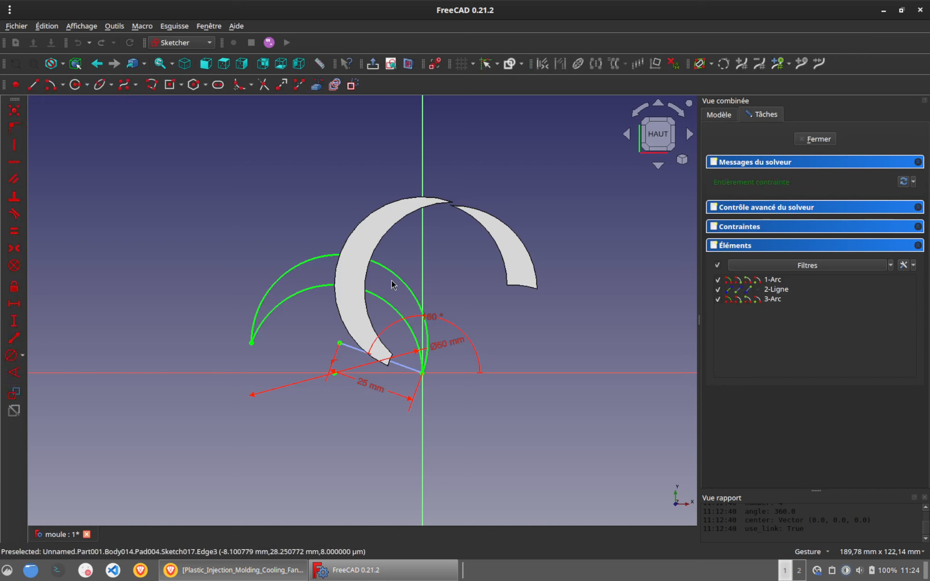
Step: Undo the latest deletions of the slice objects
key("ctrl+z")
key("ctrl+z")
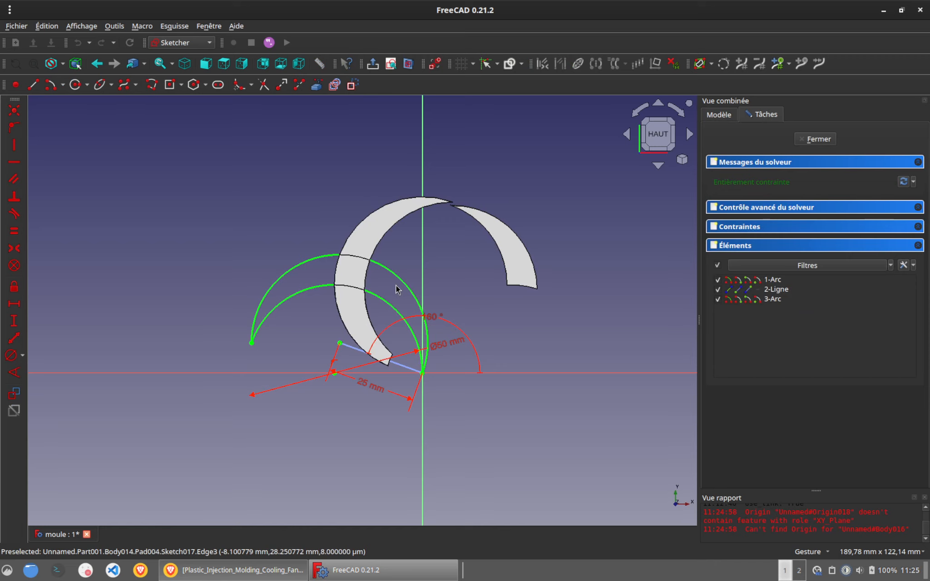
Step: Delete both arcs from the sketch, keeping only the 25 mm construction line
left_click_drag(225, 201, 536, 424)
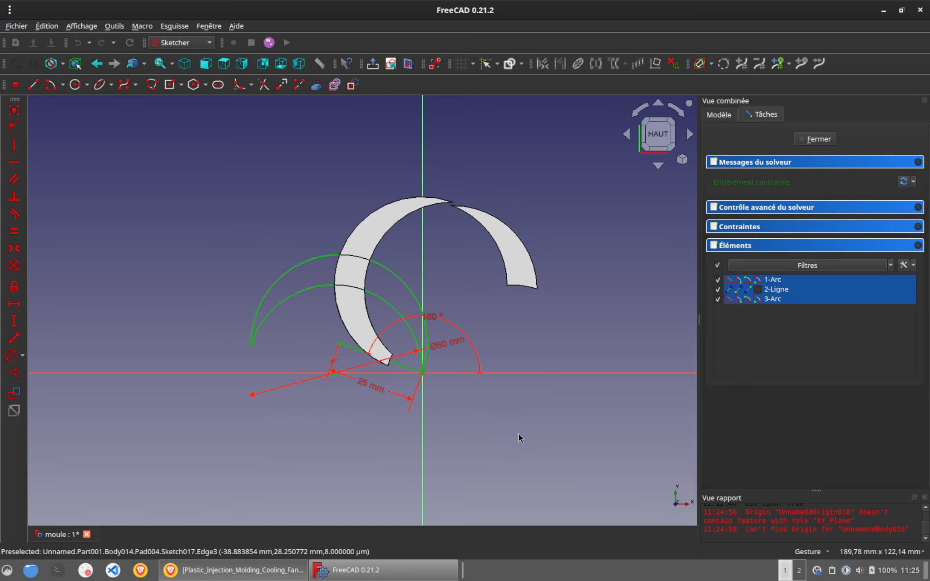
left_click(401, 370, "ctrl")
key("Delete")
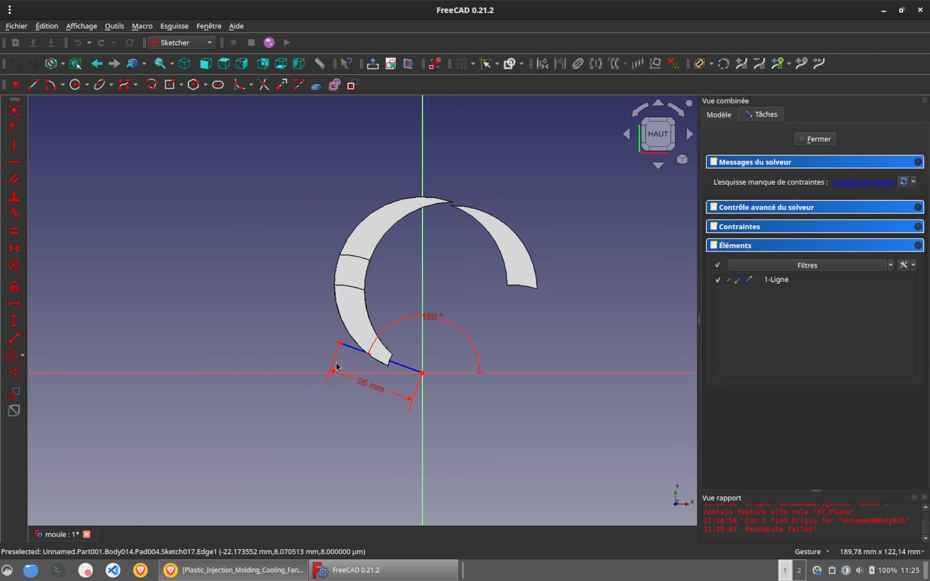
Step: Reattach the construction line's lower endpoint to the sketch origin with a coincident constraint
left_click_drag(353, 360, 332, 352)
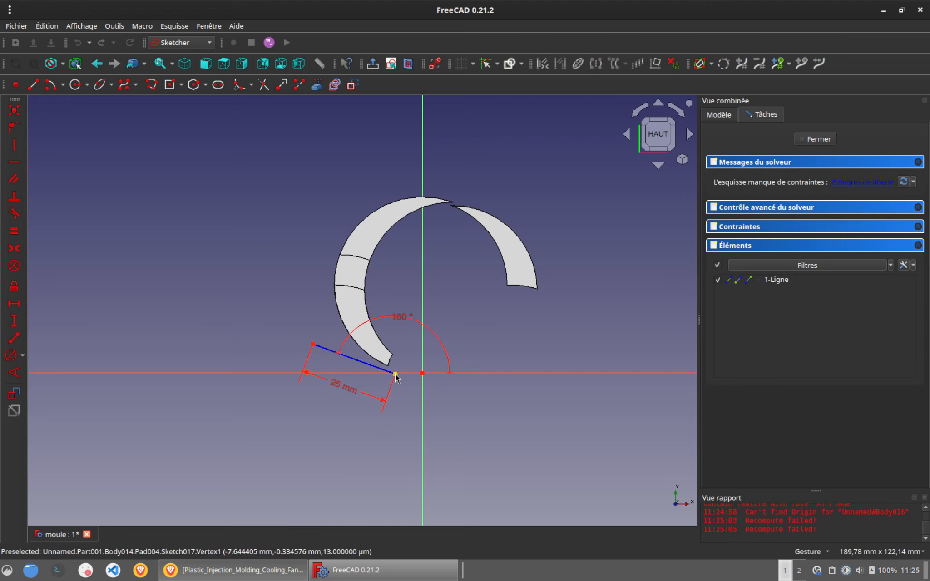
left_click(395, 374)
left_click(422, 373, "ctrl")
left_click(14, 111)
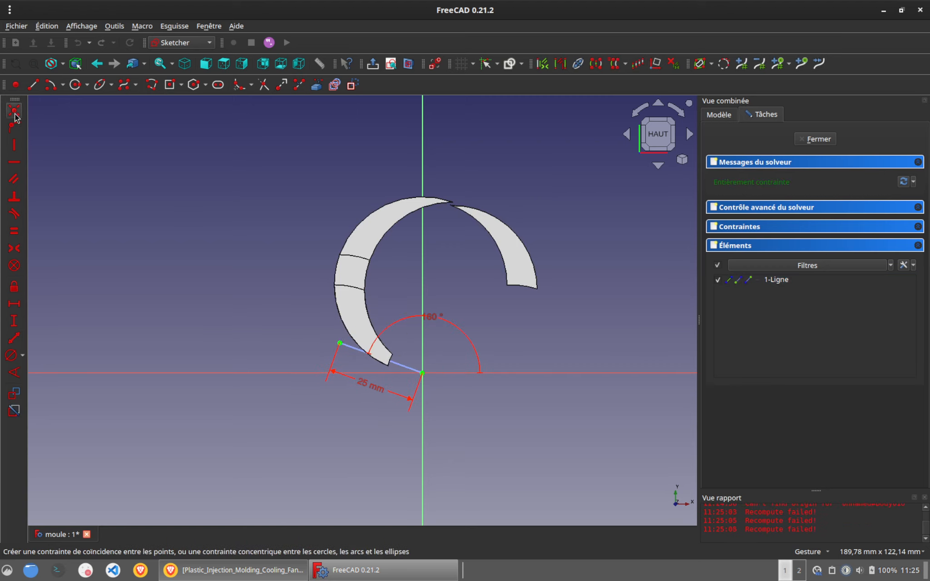
Step: Draw a circle centred on the horizontal axis and passing through the origin, and set its diameter to 50 mm
scroll(313, 285, "up", 2)
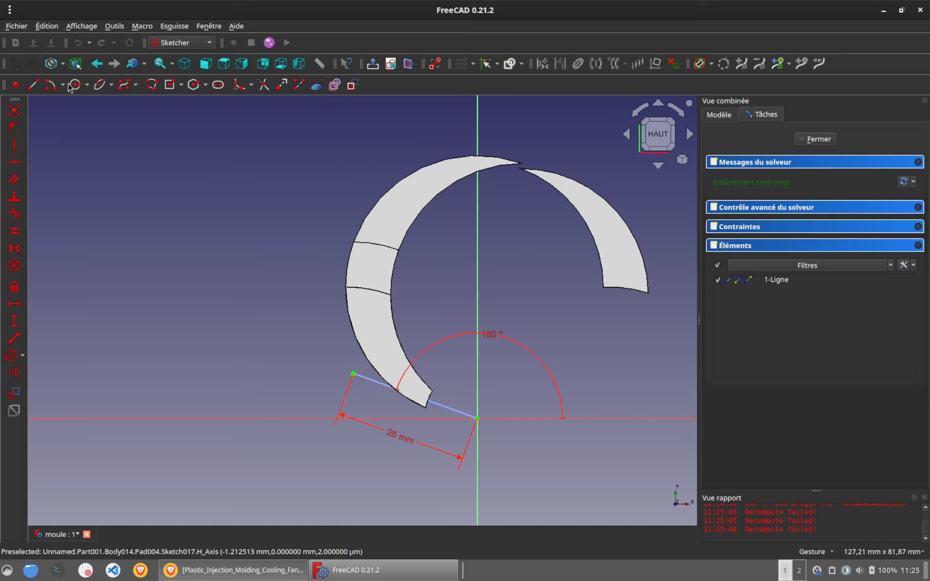
left_click(325, 417)
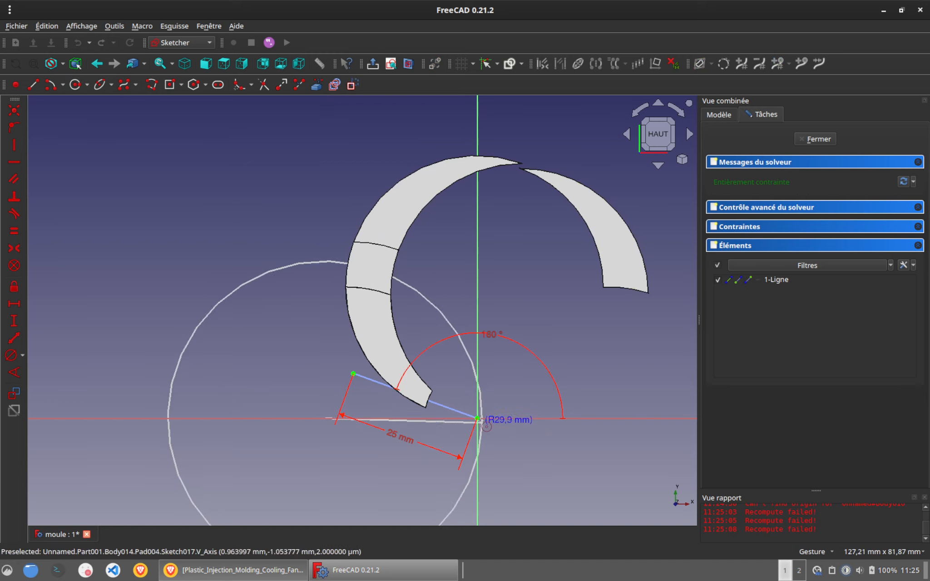
left_click(477, 418)
left_click(210, 322)
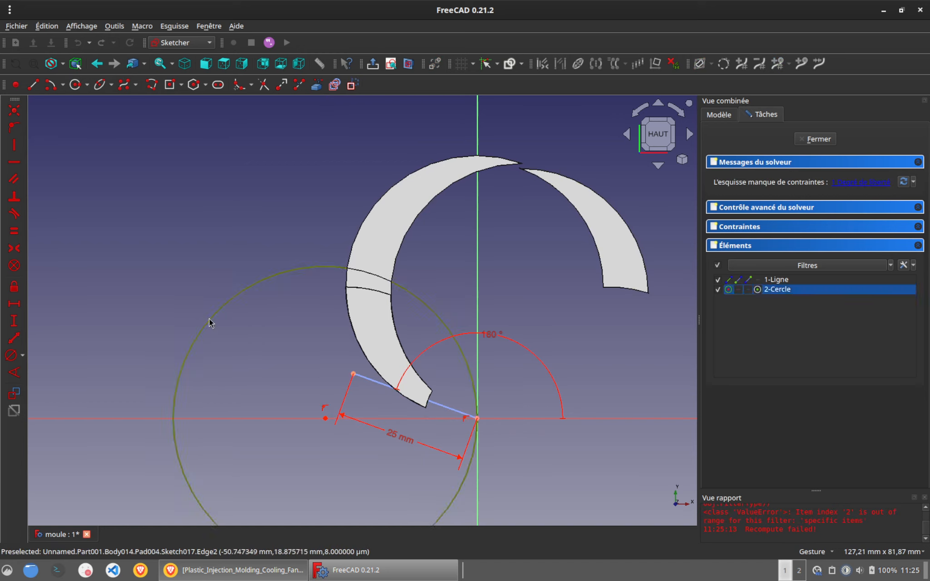
left_click(11, 355)
type("50")
key("Return")
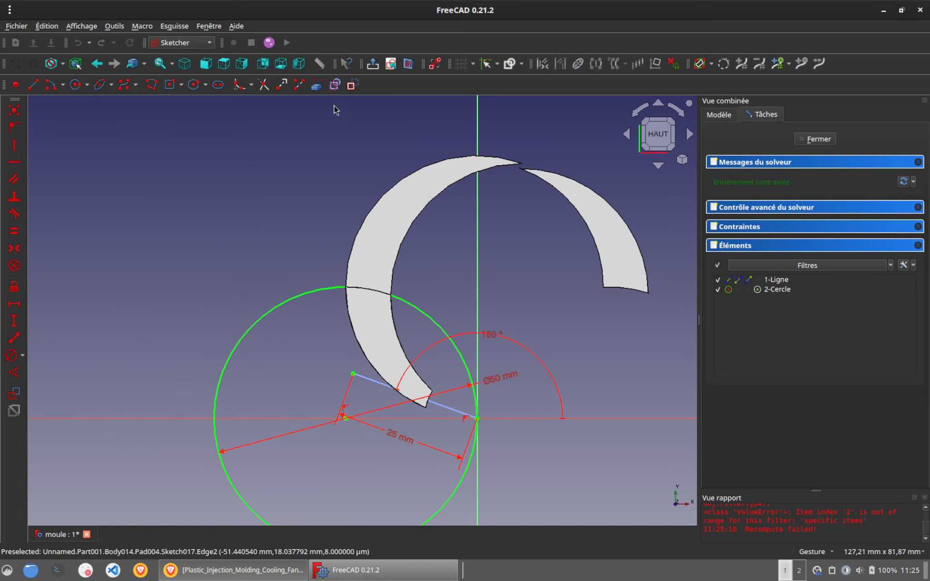
Step: Draw a second circle centred on the free end of the construction line, and set its diameter to 48 mm
left_click(76, 85)
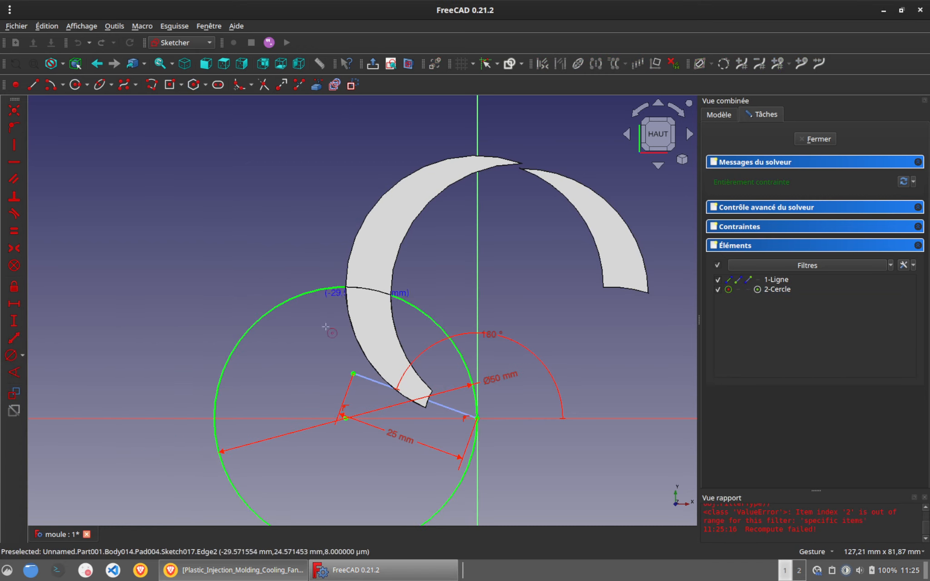
left_click(353, 374)
left_click(289, 358)
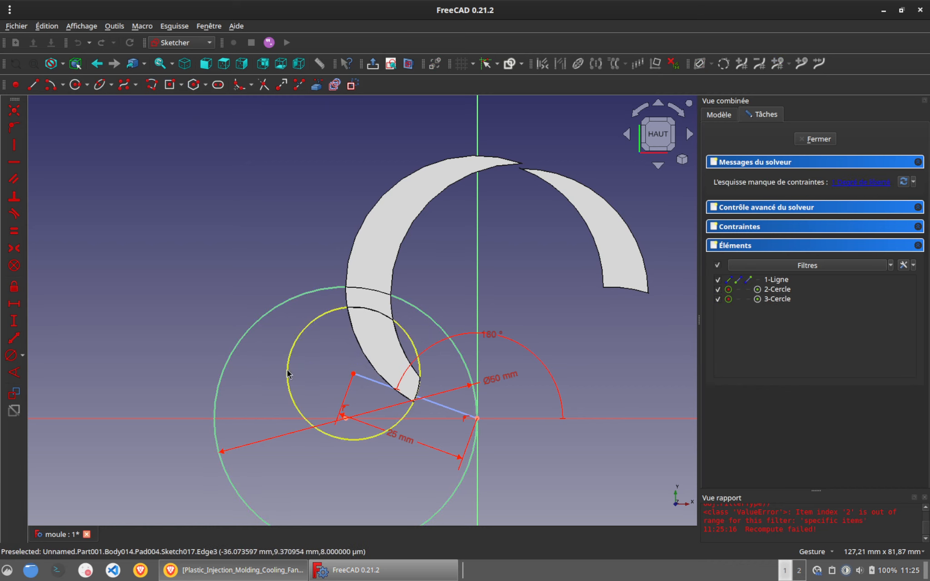
left_click(288, 359)
left_click(6, 358)
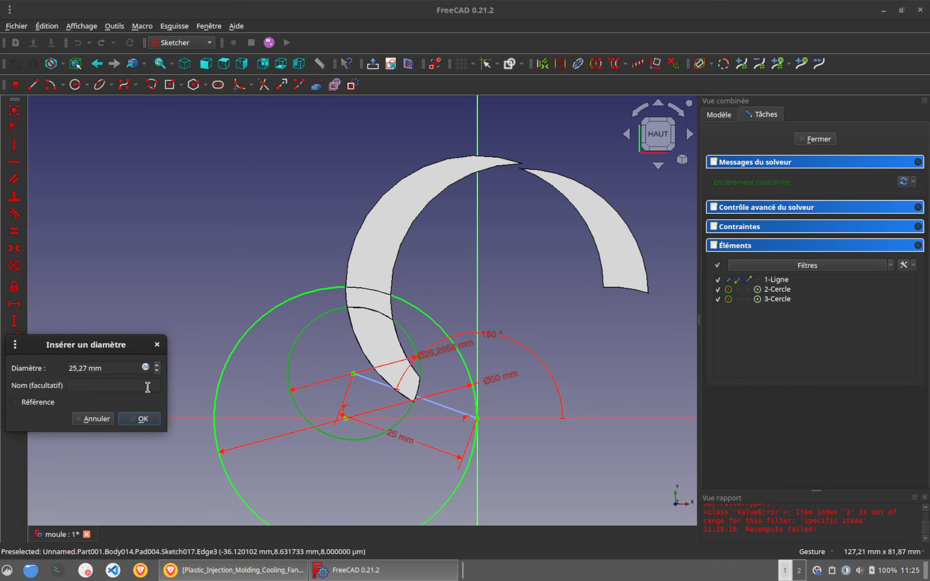
key("Return")
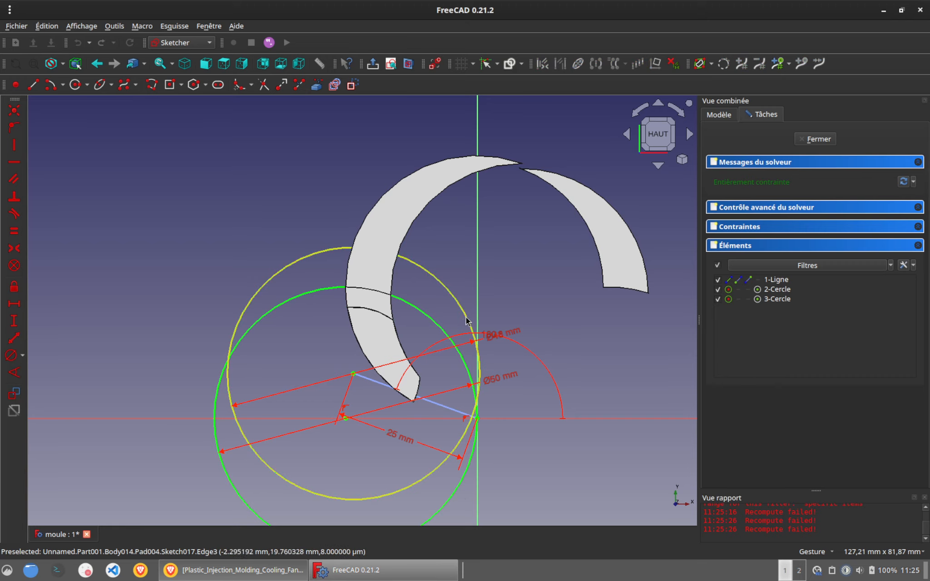
Step: Change the diameter of the circle centred on the horizontal axis to 48 mm
left_click(508, 381)
double_click(508, 381)
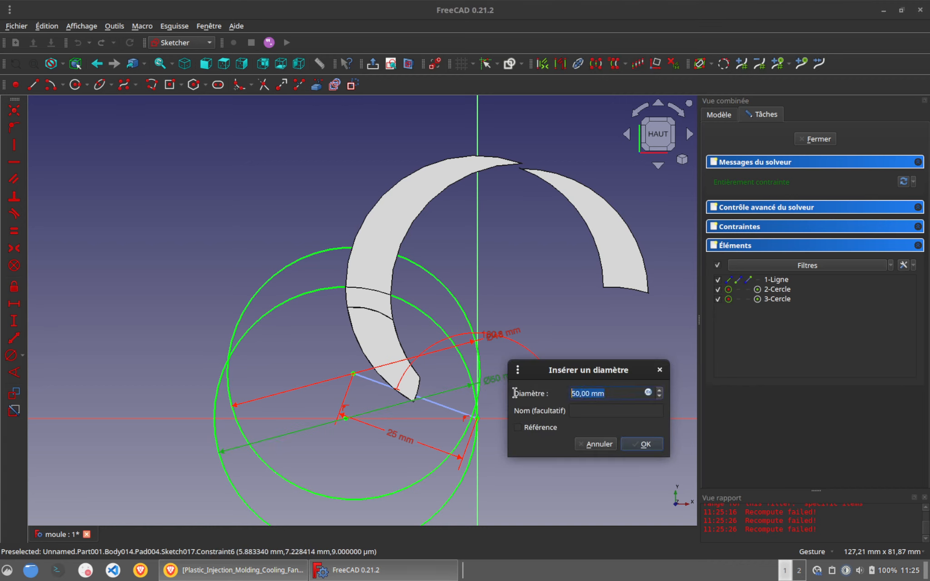
type("48")
key("Return")
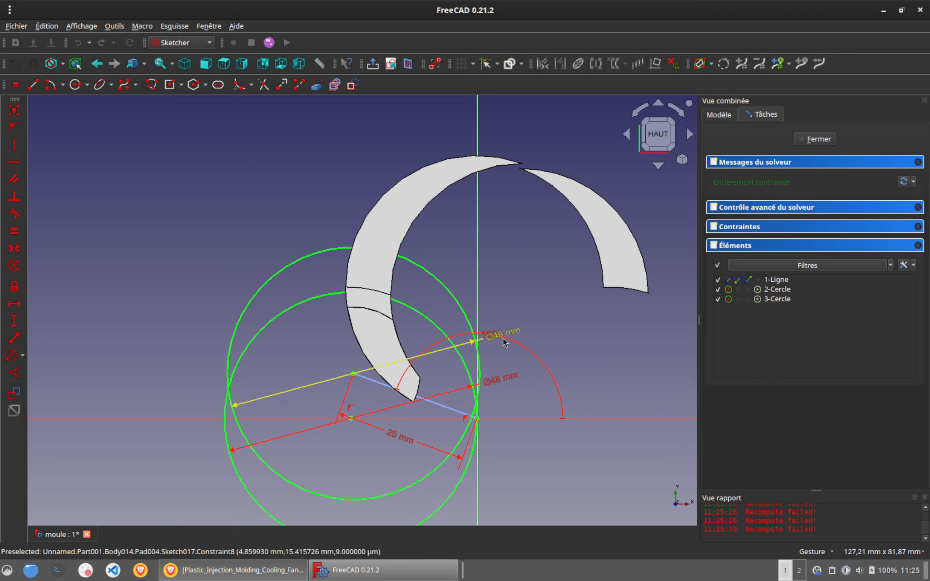
Step: Set the diameter of the circle centred on the line's free end to 50 mm and close the sketch
left_click_drag(503, 333, 517, 313)
double_click(520, 317)
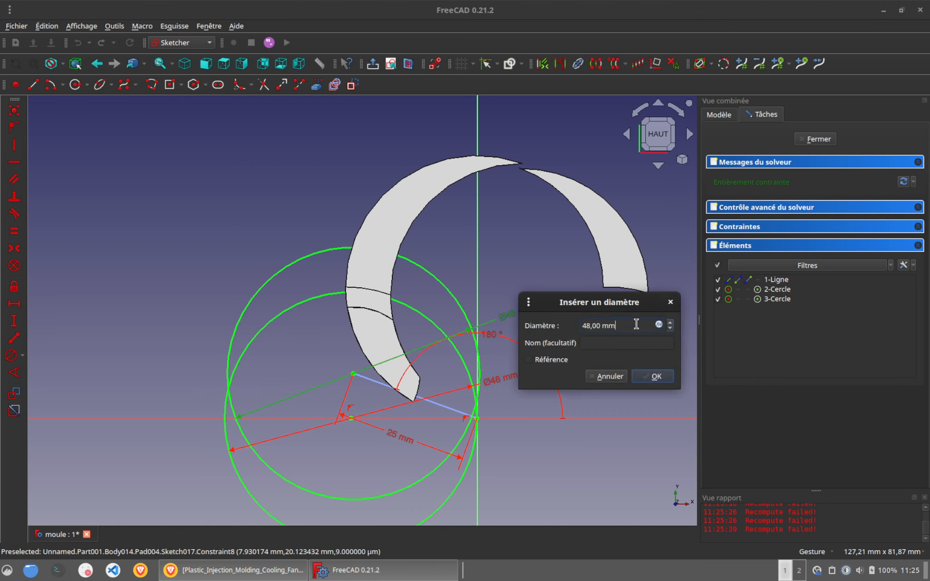
type("50")
key("Return")
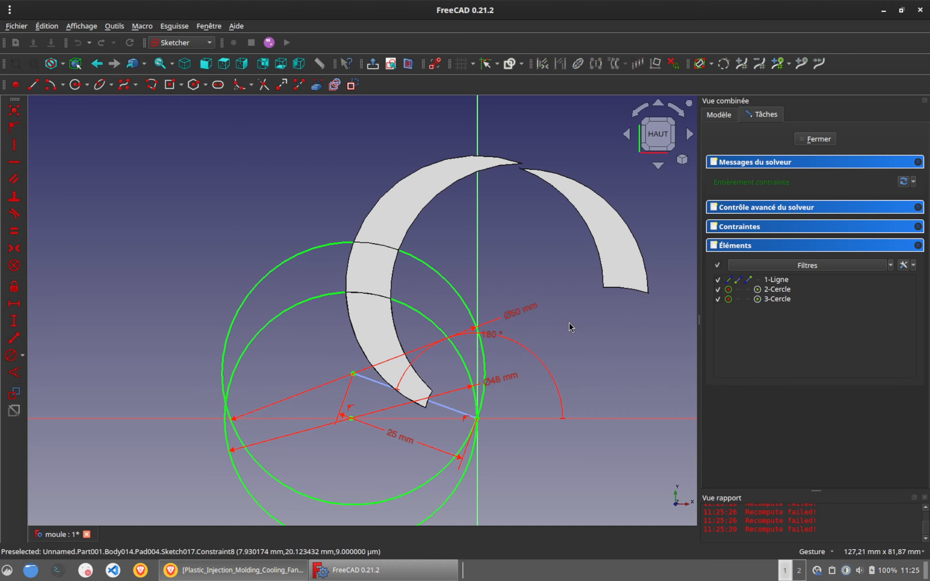
left_click(816, 141)
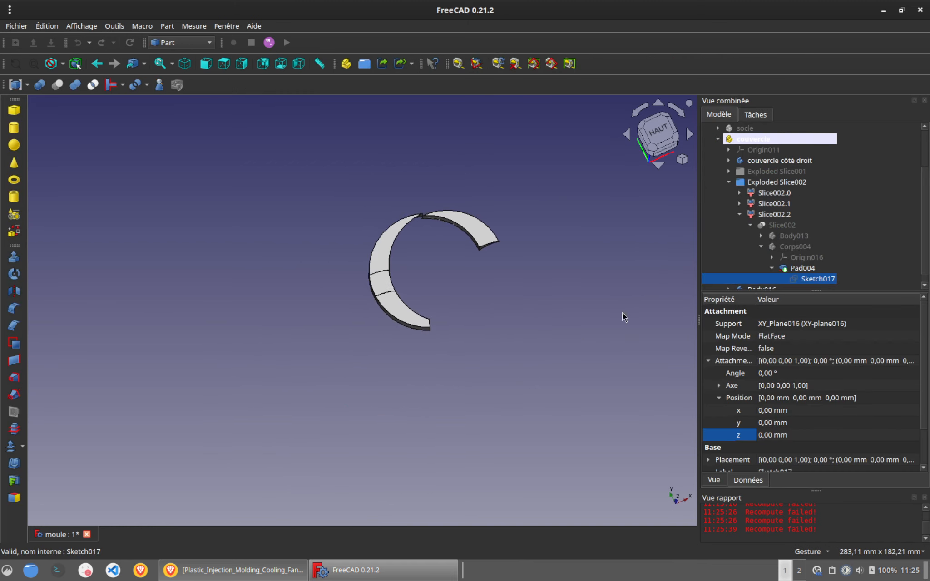
Step: Check the contents of Body016 in couvercle and hide the couvercle côté droit body
scroll(803, 268, "down", 1)
left_click(803, 257)
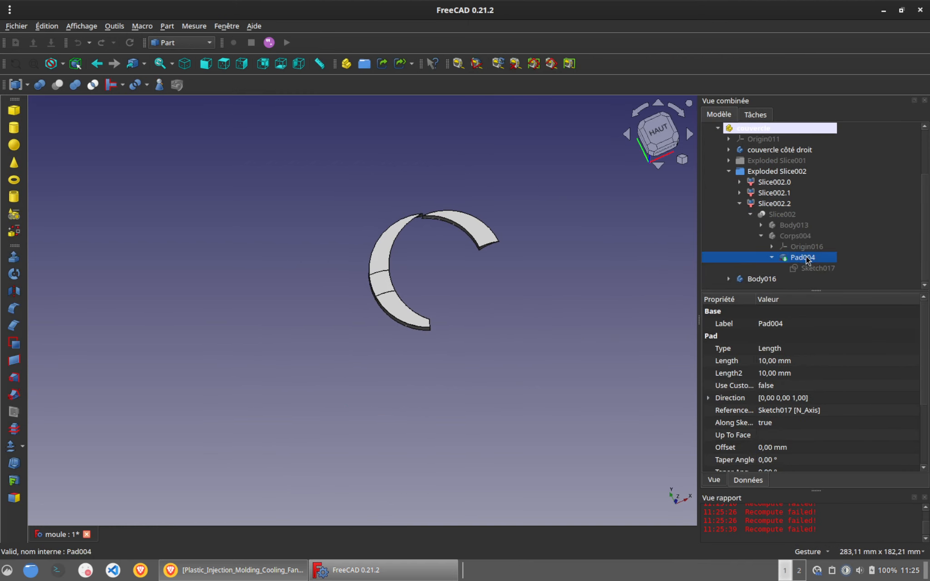
left_click(740, 203)
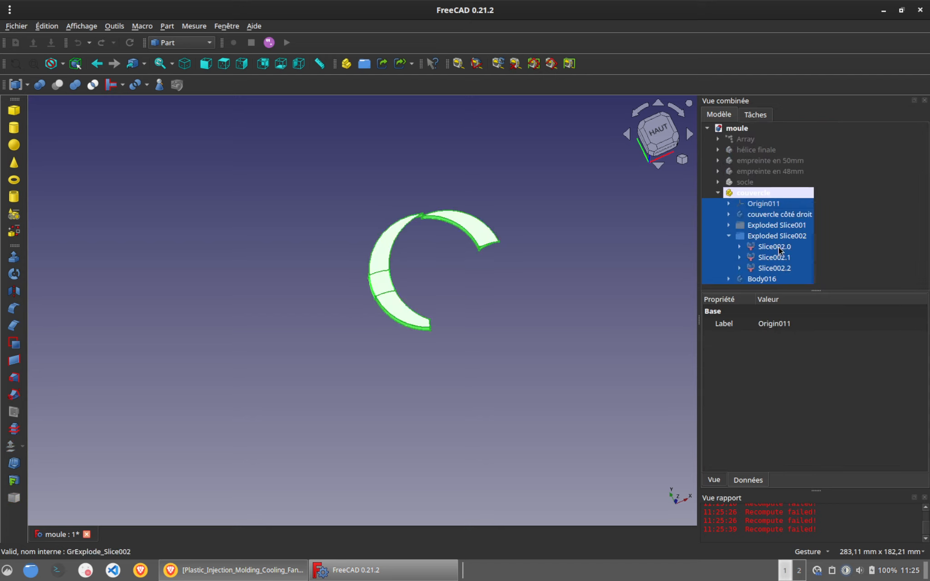
left_click(729, 279)
left_click(767, 257)
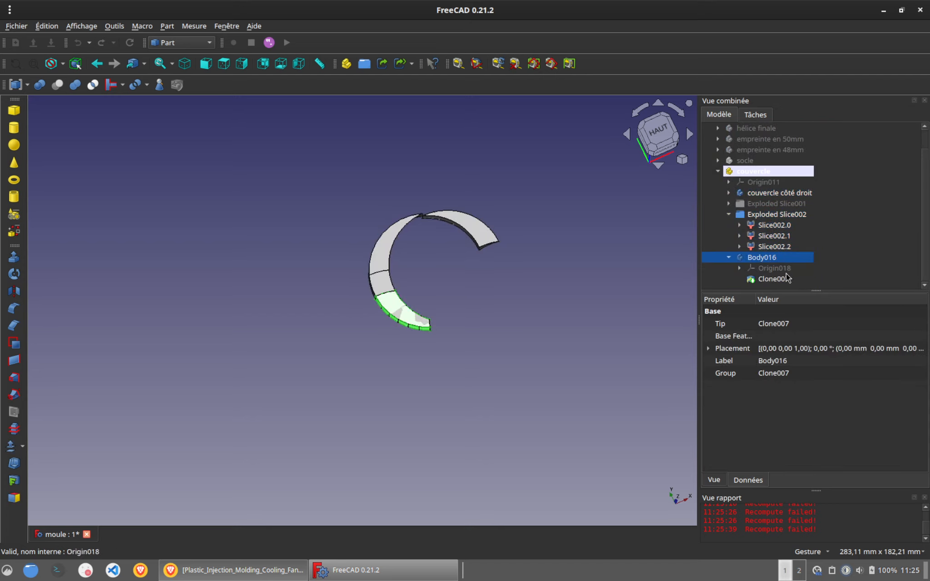
left_click(777, 280)
left_click(787, 194)
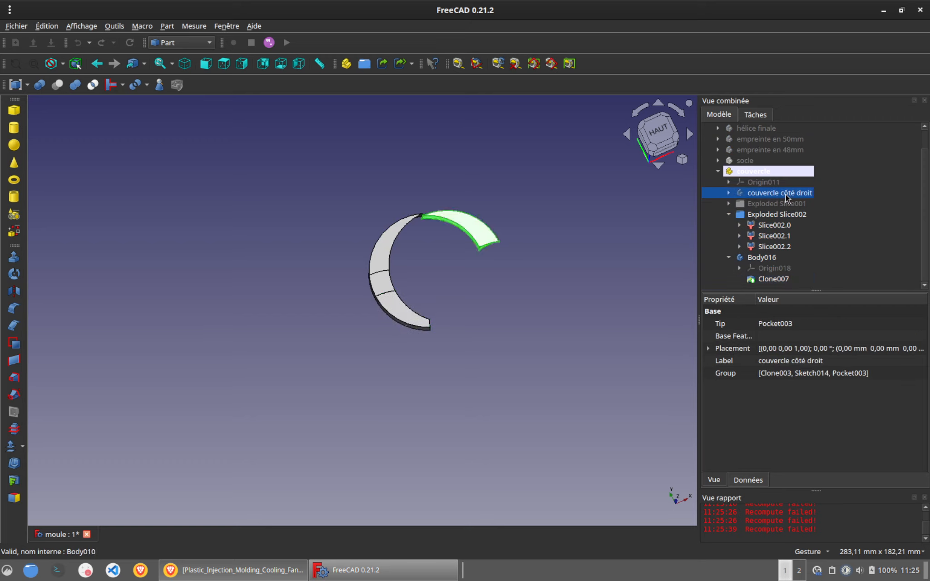
key("space")
Step: Hide the Exploded Slice002 group, leaving Body016 shown on its own
left_click(782, 282)
left_click(763, 258)
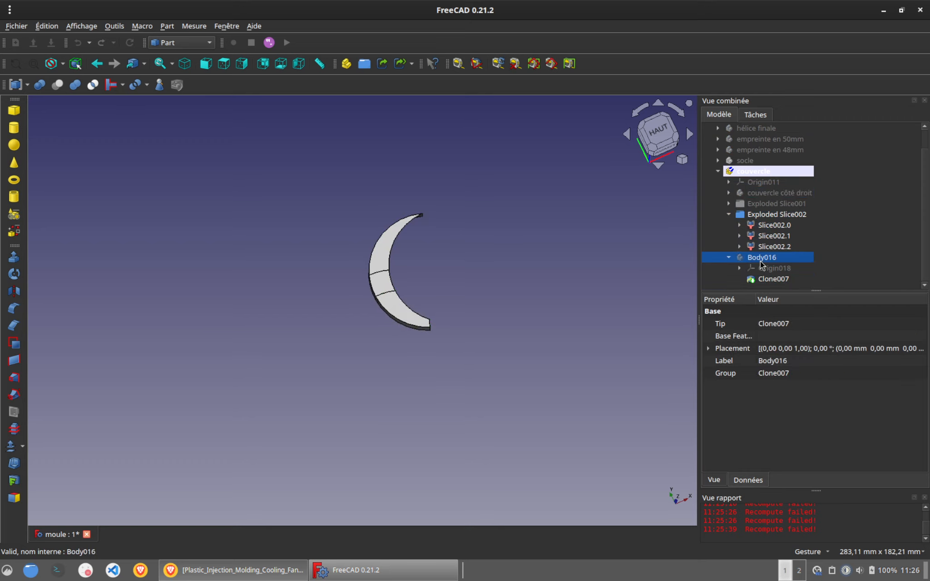
left_click(774, 248)
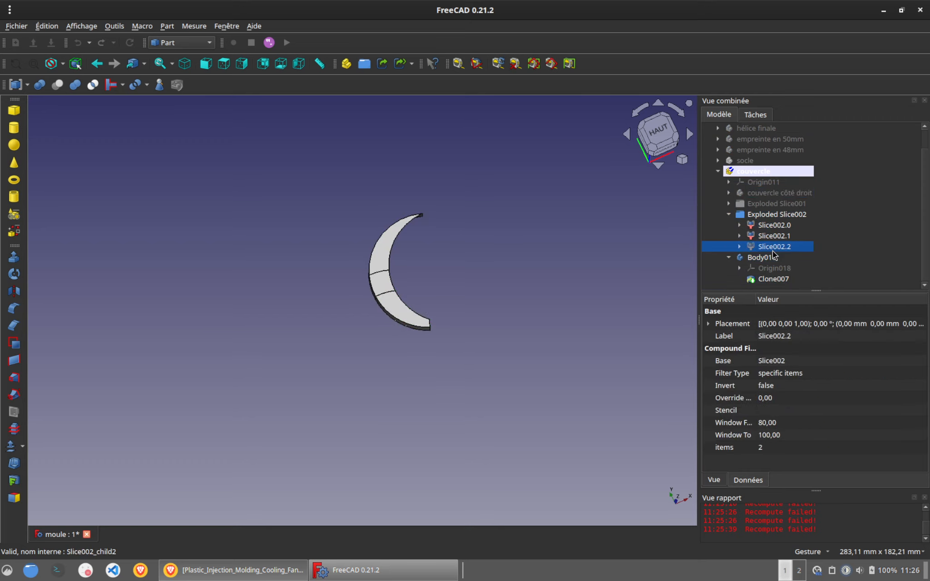
left_click(774, 236)
left_click(777, 214)
key("space")
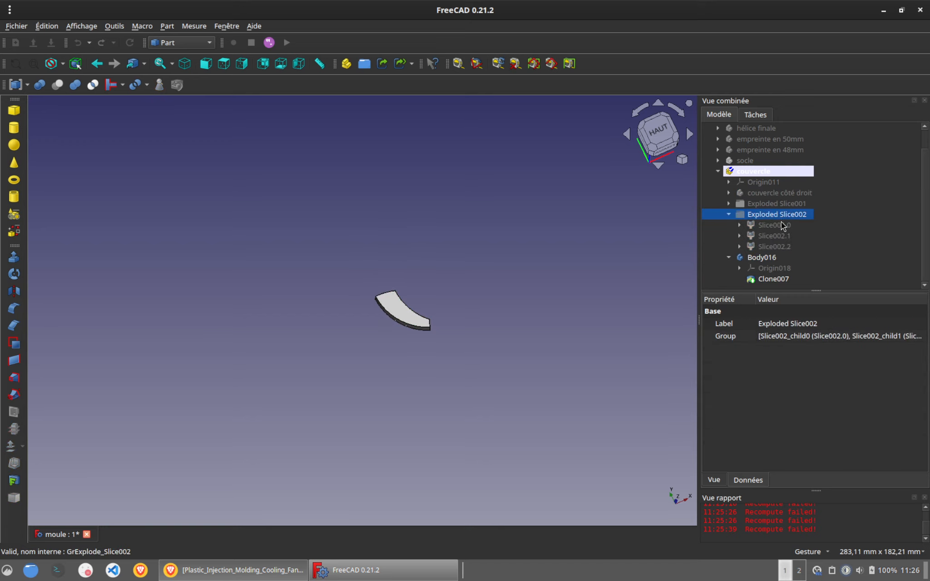
scroll(598, 265, "down", 1)
right_click_drag(531, 322, 467, 345)
scroll(789, 258, "up", 1)
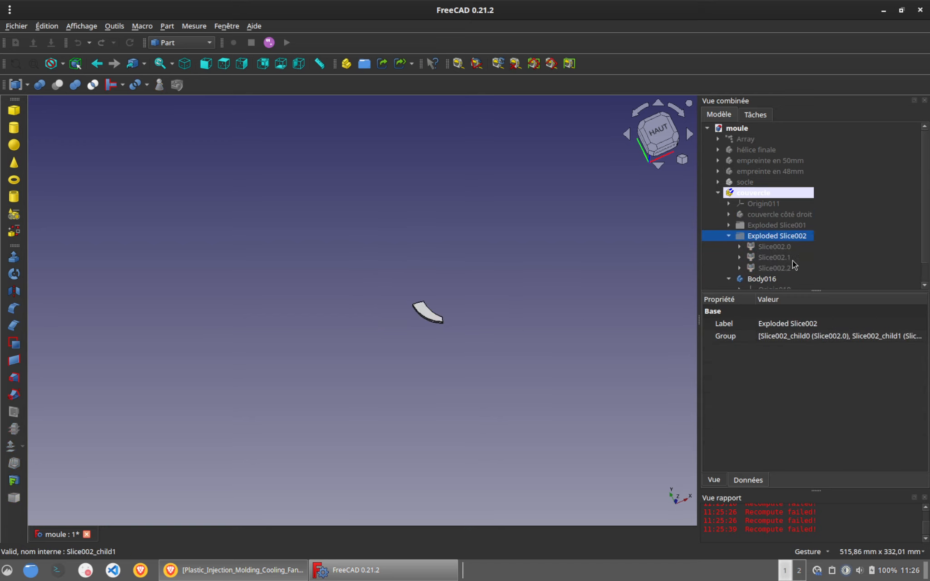
Step: Try to move Pad004 out of Corps004 into Body016
scroll(790, 258, "down", 1)
left_click(729, 257)
left_click(740, 268)
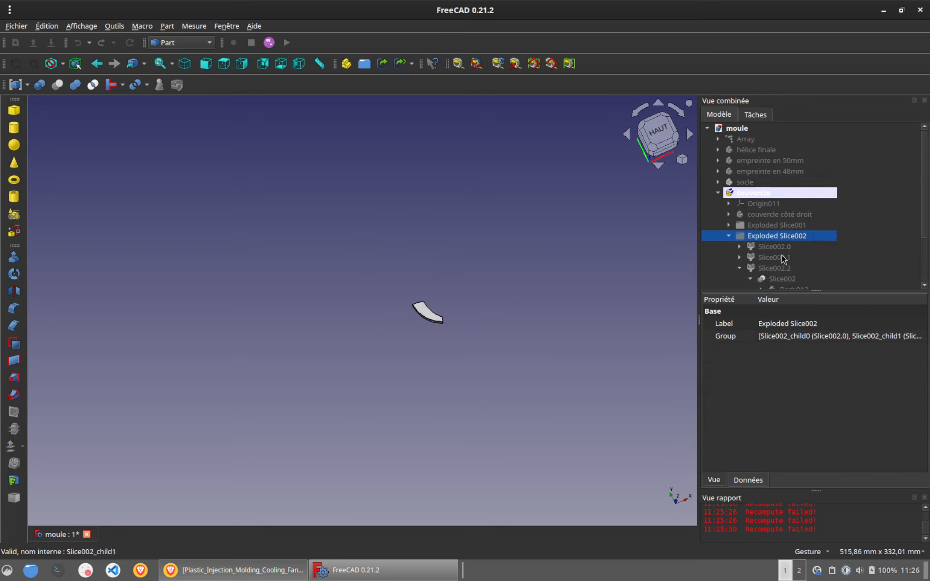
scroll(799, 263, "down", 2)
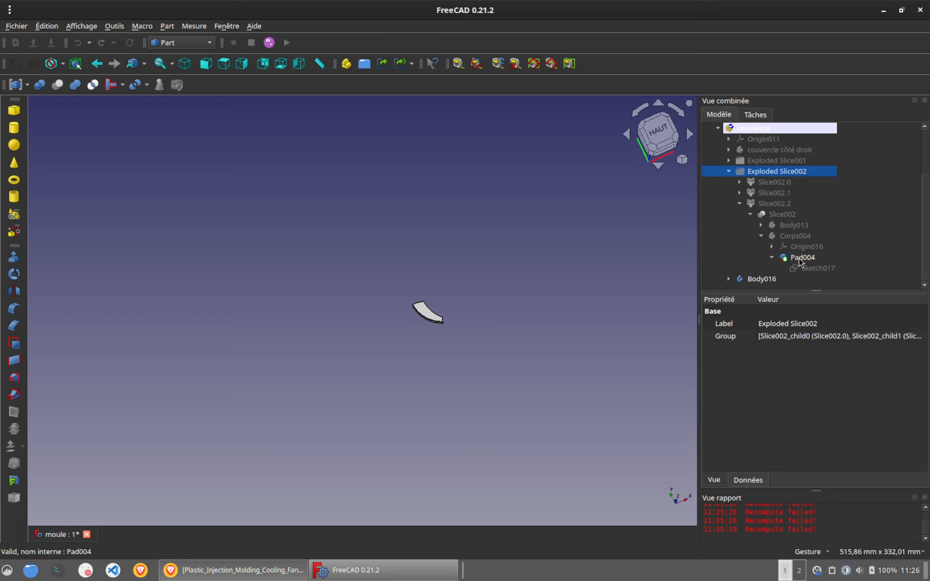
left_click_drag(802, 260, 821, 289)
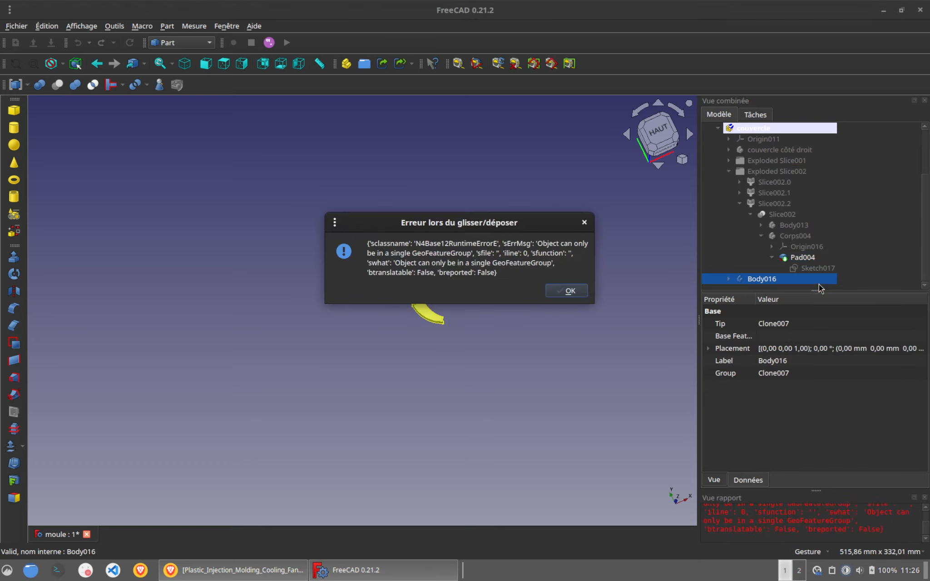
left_click(570, 291)
Step: Delete Pad004 and its sketch Sketch017 from Corps004
left_click(806, 260)
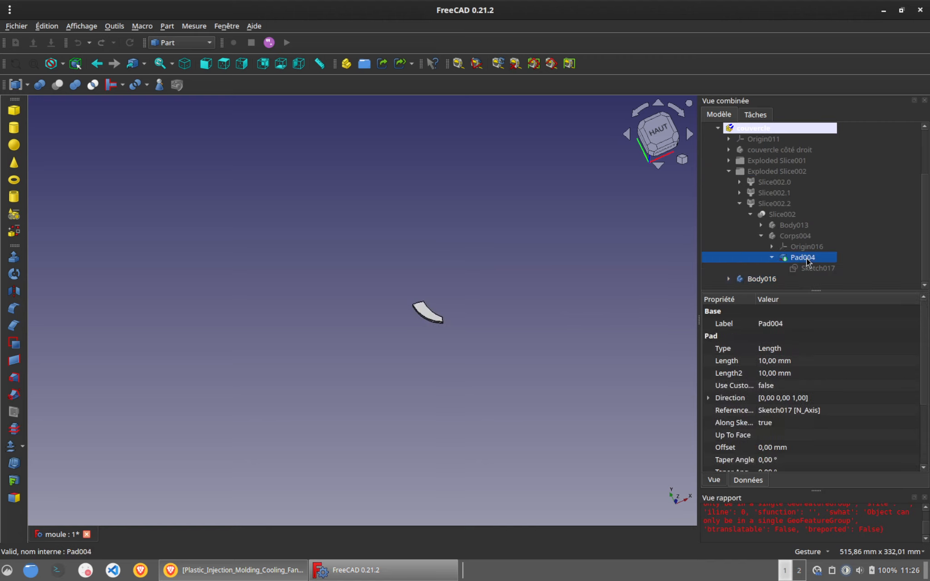
key("Delete")
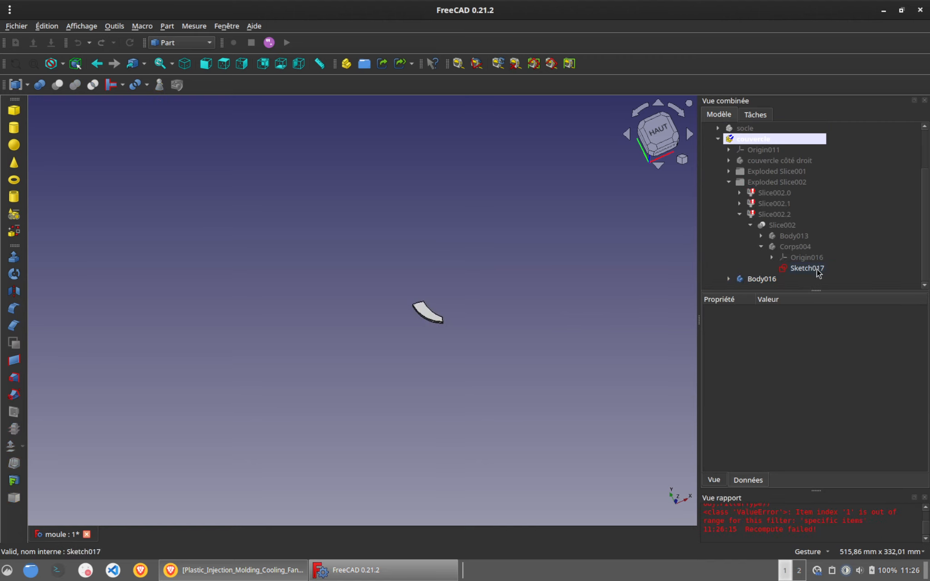
left_click(817, 269)
key("Delete")
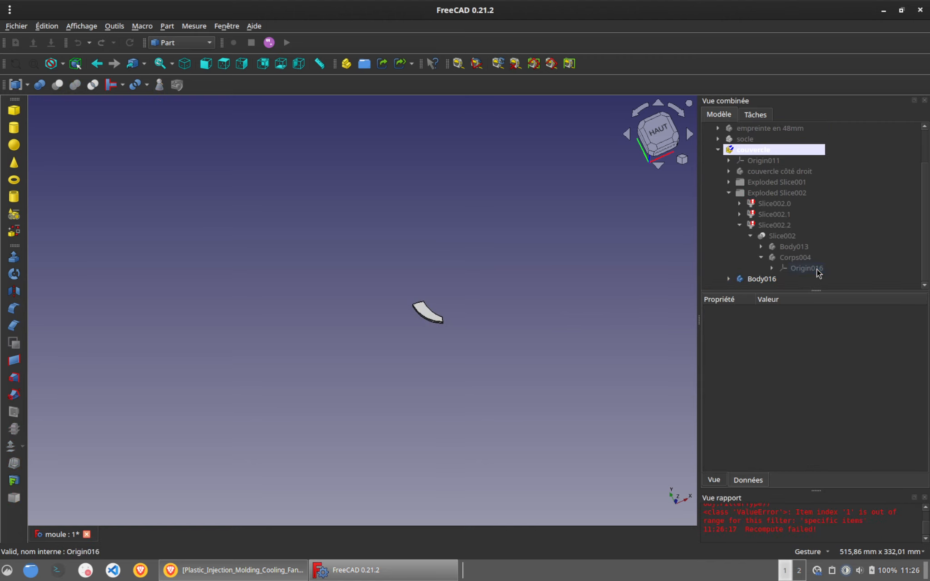
Step: Delete the Exploded Slice002 group with its slice pieces from couvercle, keeping the source Slice002
left_click(789, 236)
left_click(777, 226)
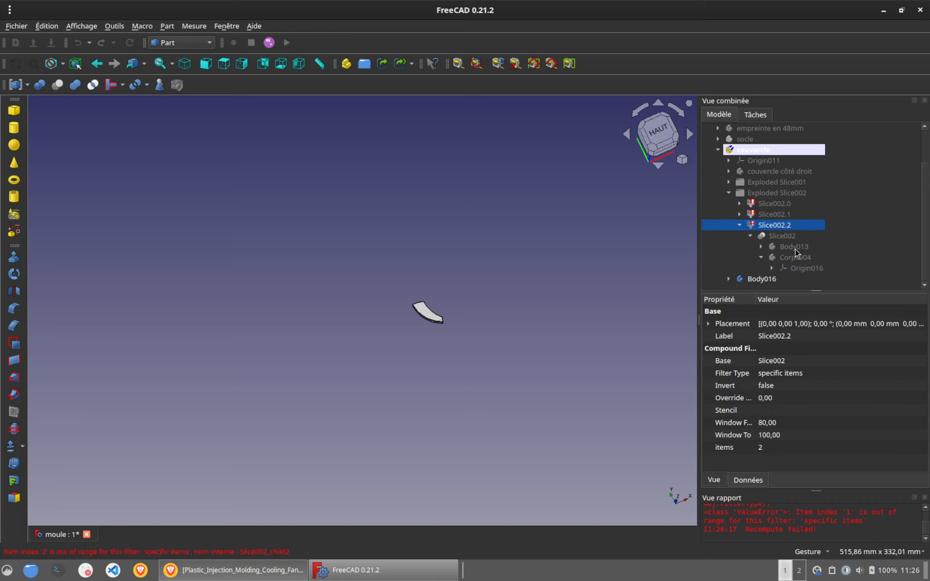
scroll(795, 249, "up", 1)
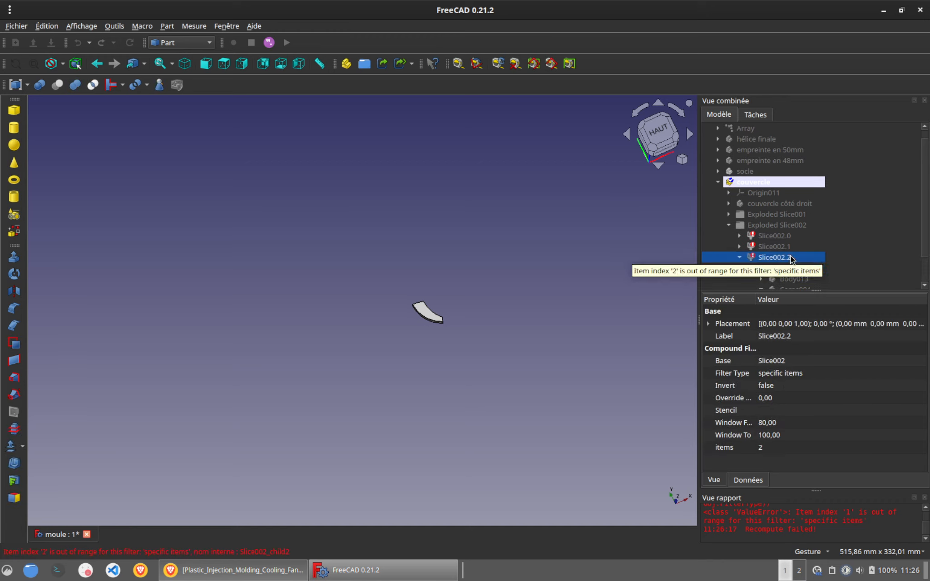
scroll(794, 250, "down", 1)
left_click(773, 193)
key("space")
key("space")
key("space")
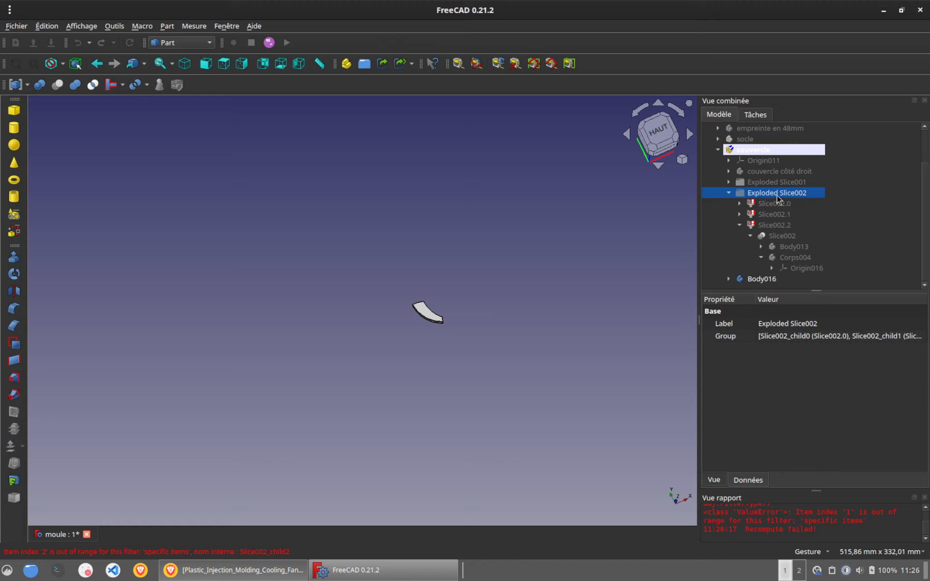
key("Delete")
left_click(567, 284)
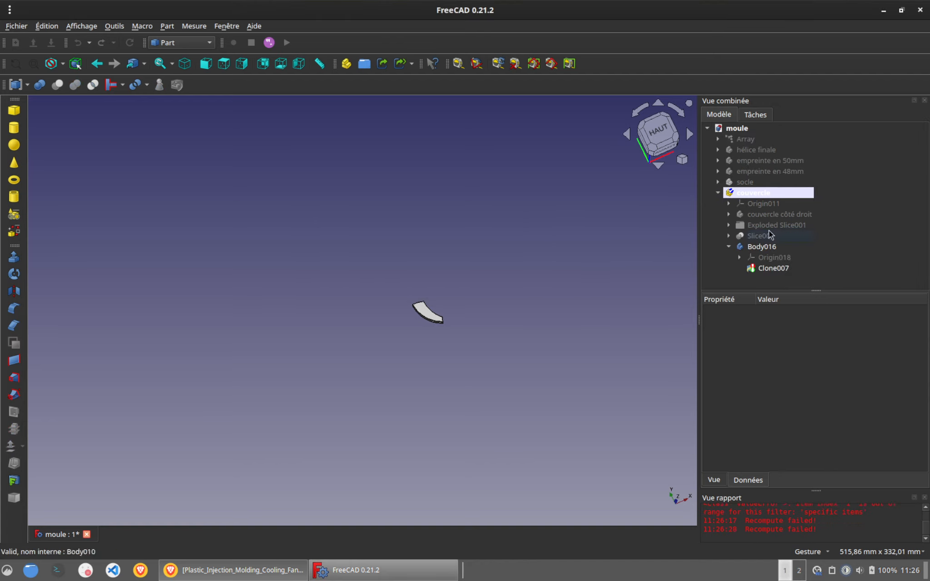
Step: Delete Body016 and Slice002 from couvercle, keeping the source bodies Body013 and Corps004
left_click(764, 248)
key("Delete")
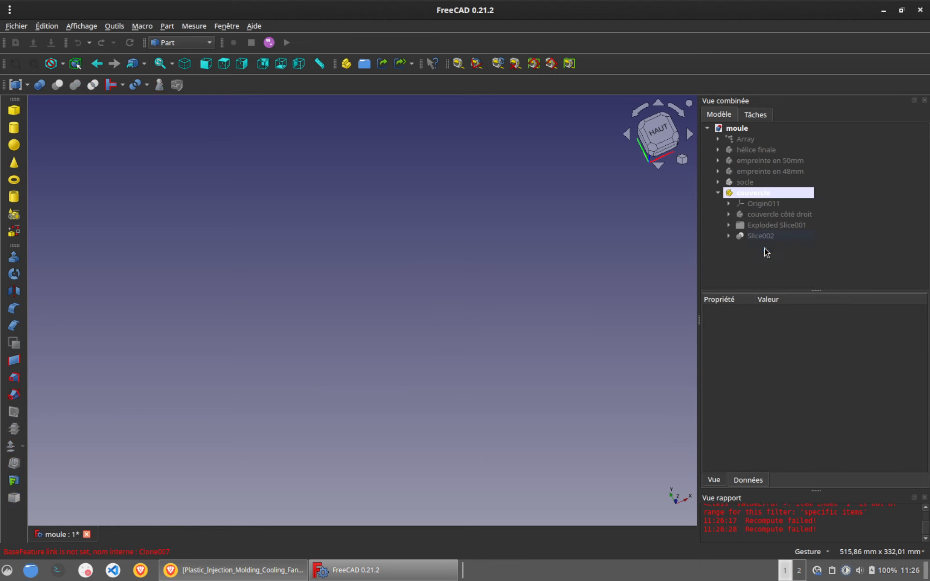
left_click(764, 237)
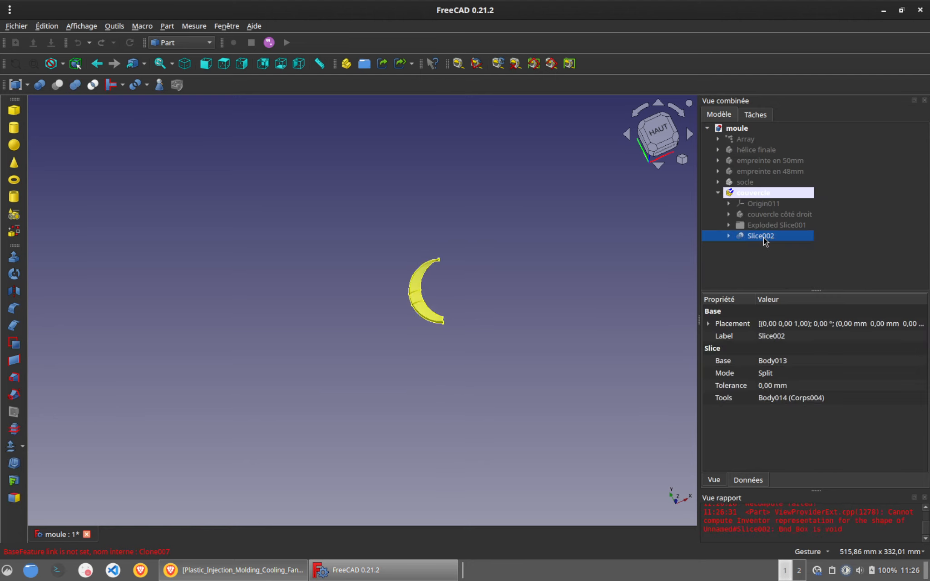
key("Delete")
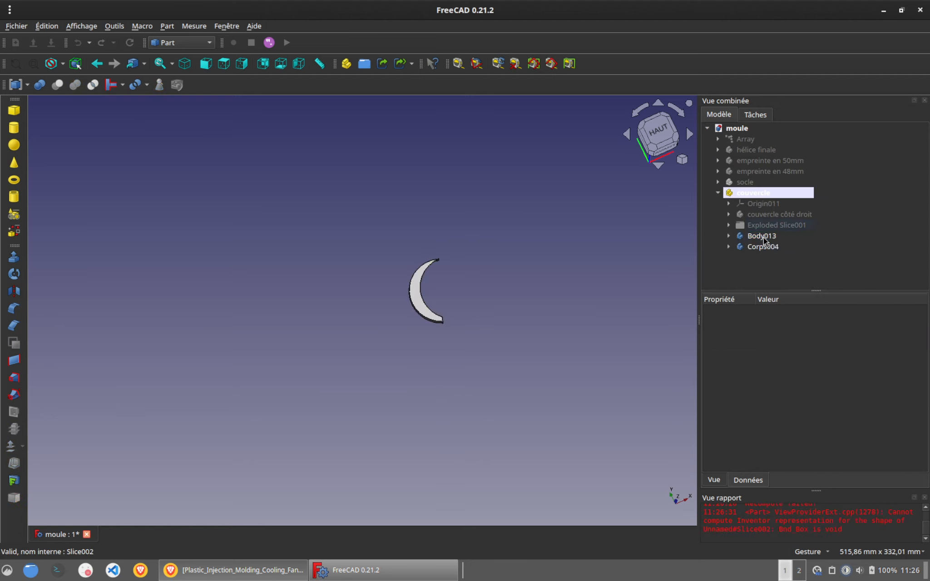
Step: Activate the empty Corps004 body and start a new sketch on its XY plane
left_click(764, 236)
left_click(764, 245)
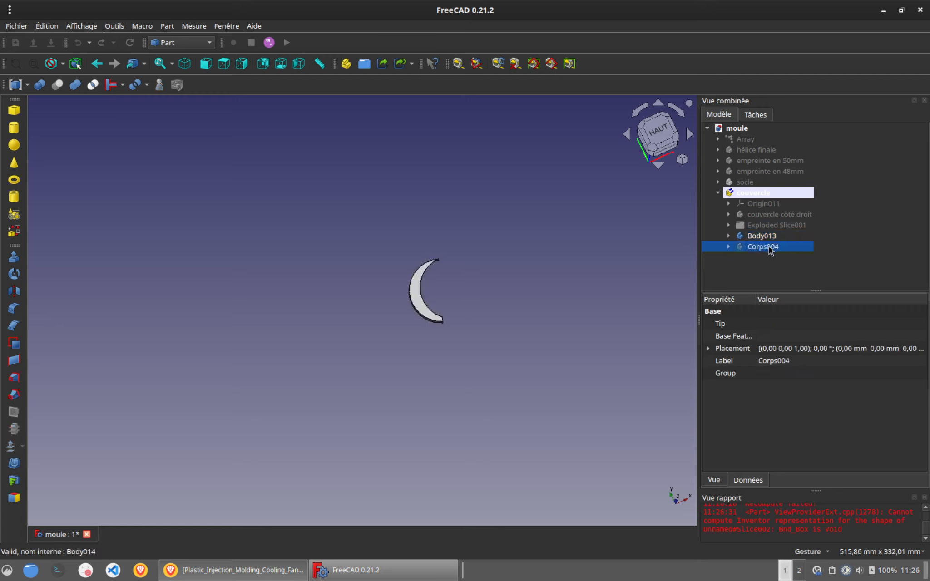
left_click(729, 246)
left_click(765, 217)
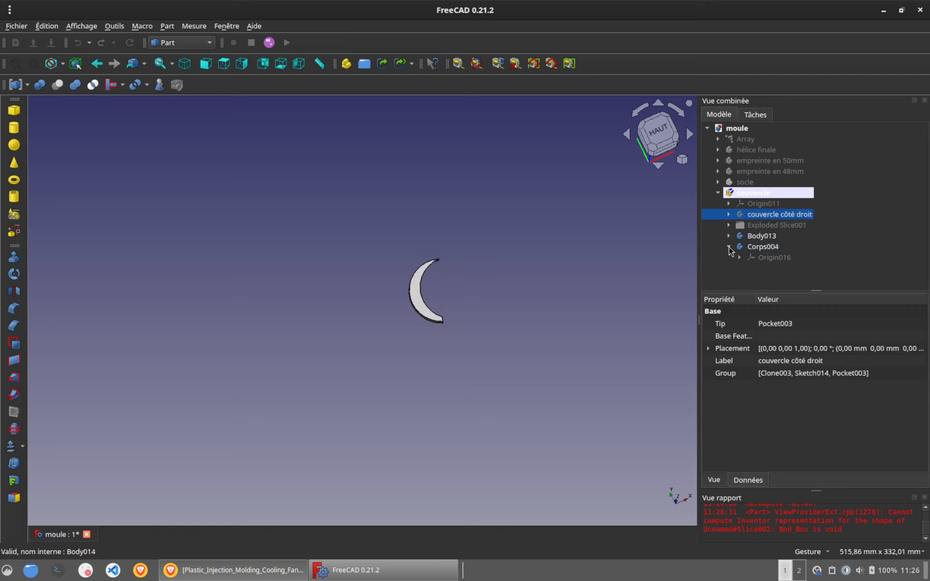
left_click(436, 227)
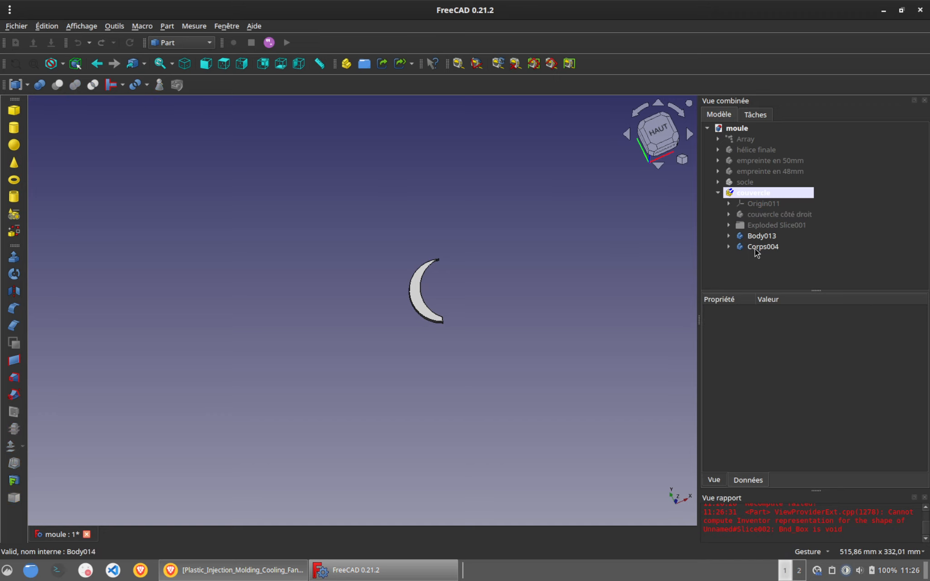
left_click(203, 46)
left_click(203, 50)
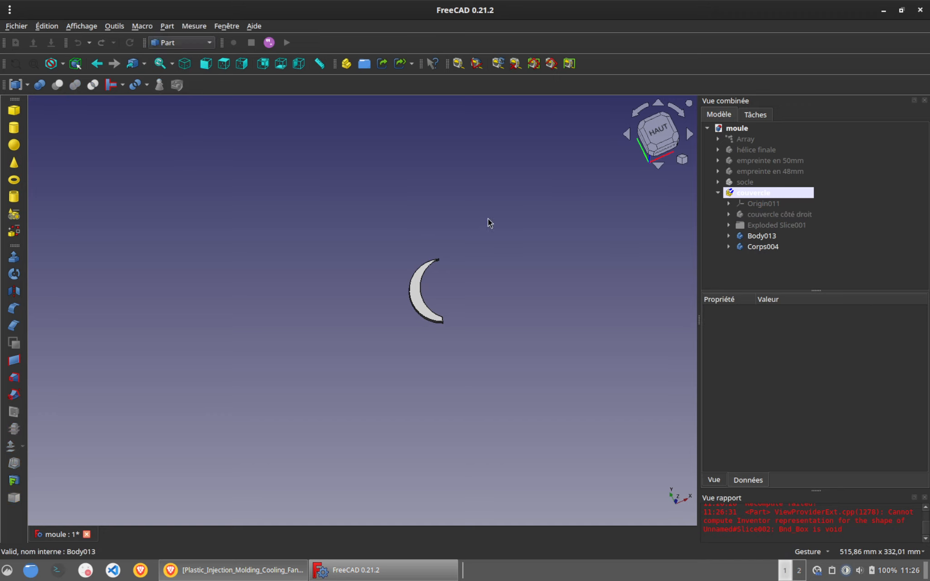
right_click(764, 247)
left_click(726, 8)
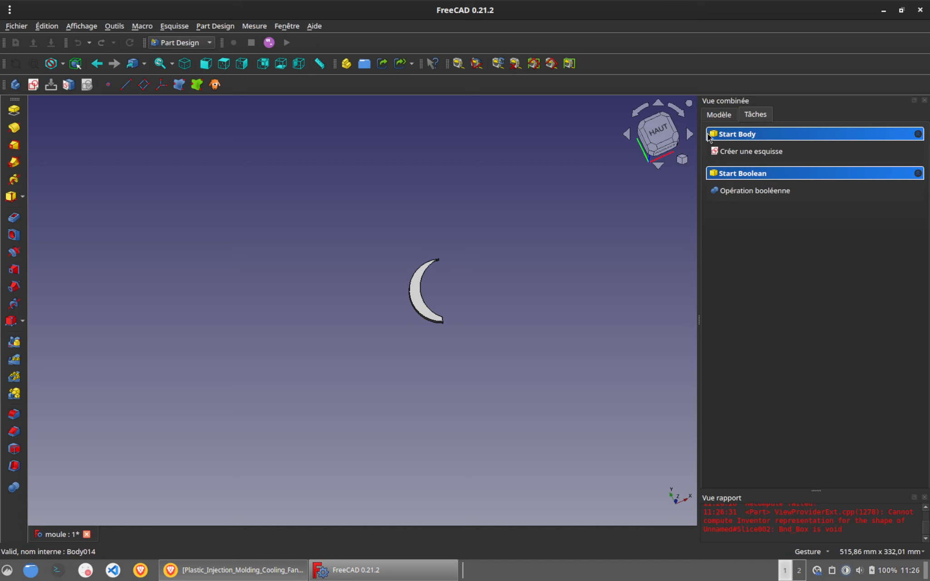
left_click(751, 152)
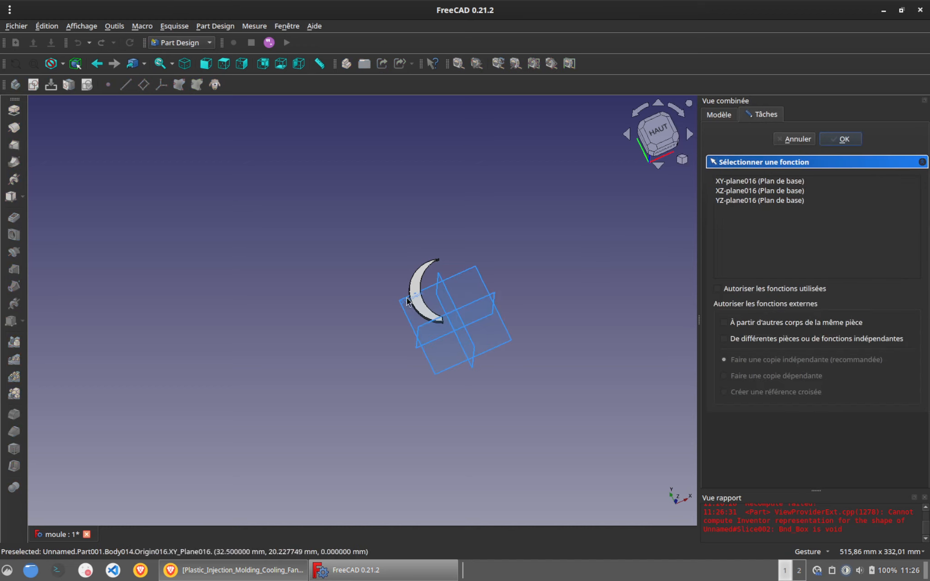
left_click(745, 182)
left_click(844, 139)
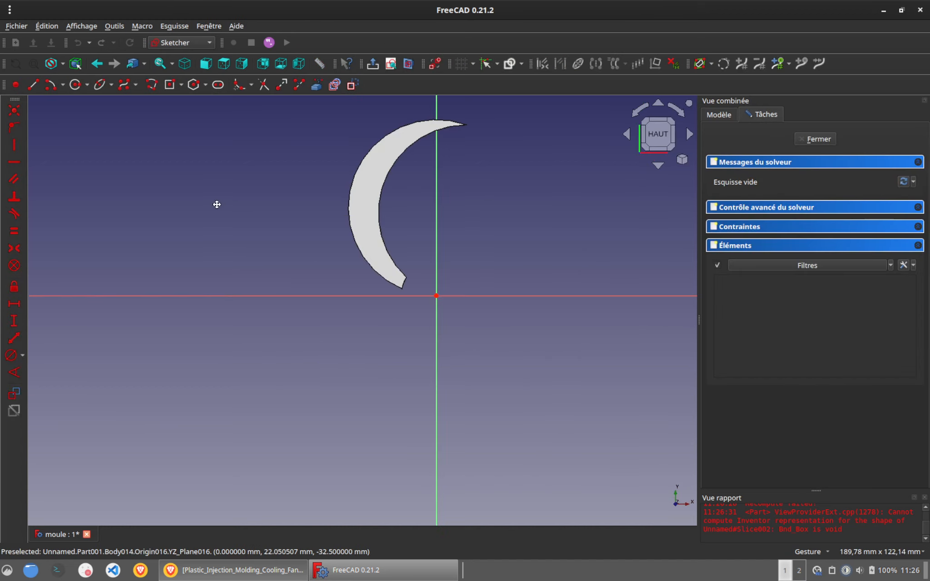
Step: Sketch a circle about 59 mm in diameter on the negative horizontal axis and set its centre 48 mm from the origin
left_click(76, 84)
left_click(307, 296)
left_click(404, 332)
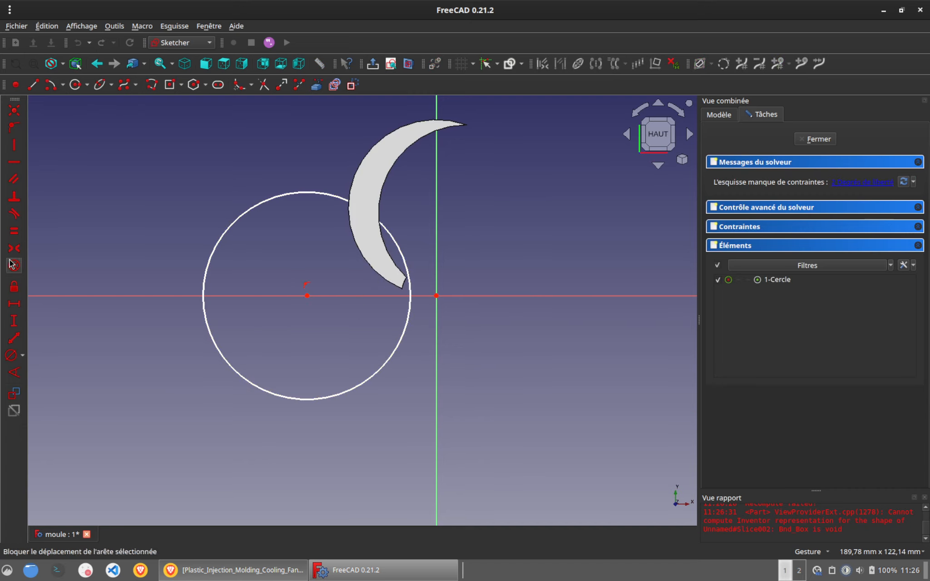
left_click(16, 304)
left_click(307, 295)
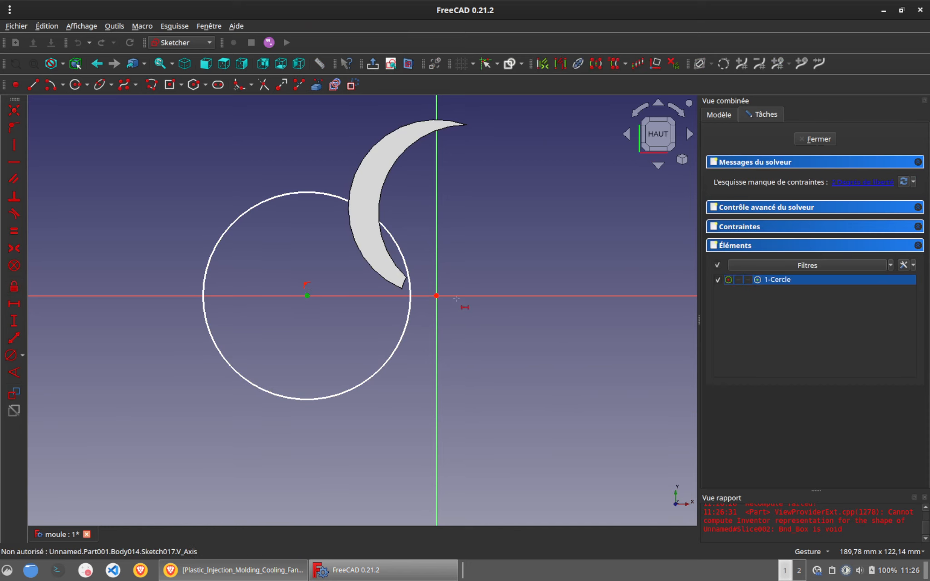
left_click(441, 296)
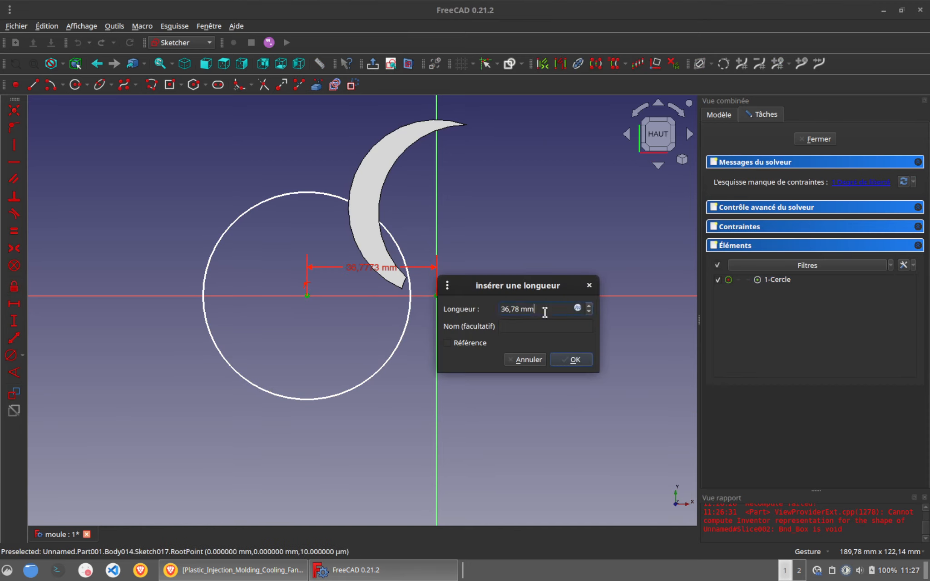
left_click_drag(545, 313, 478, 312)
key("Return")
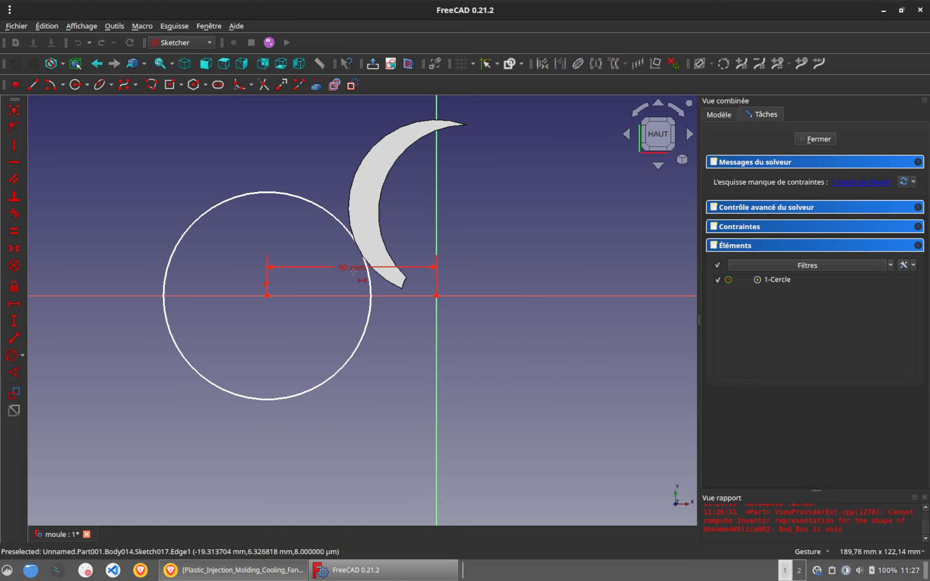
Step: Correct the circle centre's horizontal distance from the origin to 25 mm and set the circle's diameter to 48 mm
double_click(348, 268)
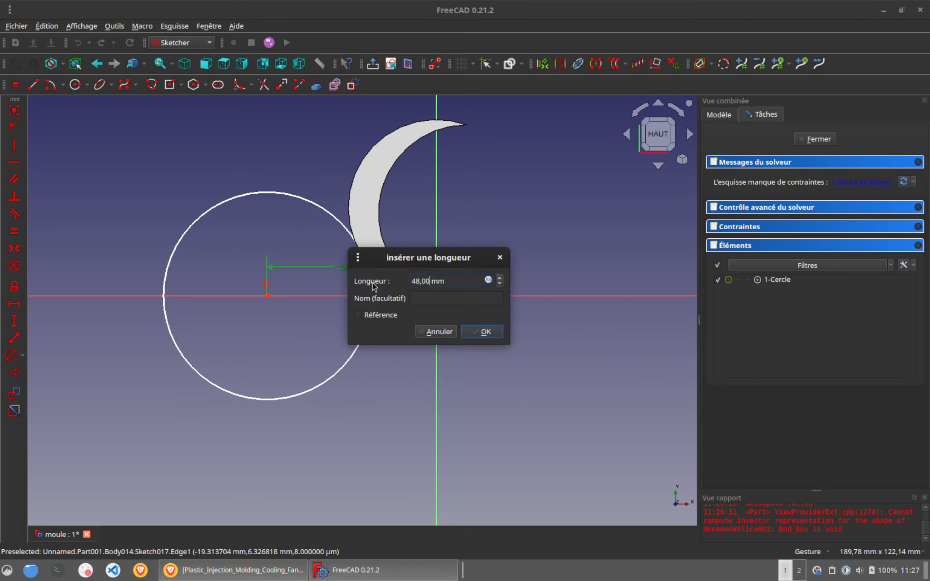
type("25")
key("Return")
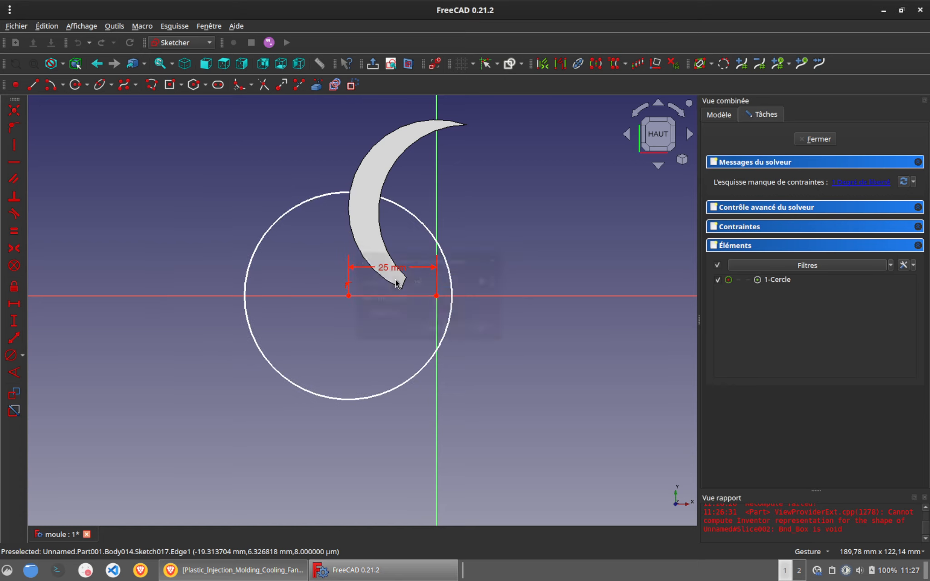
left_click(270, 370)
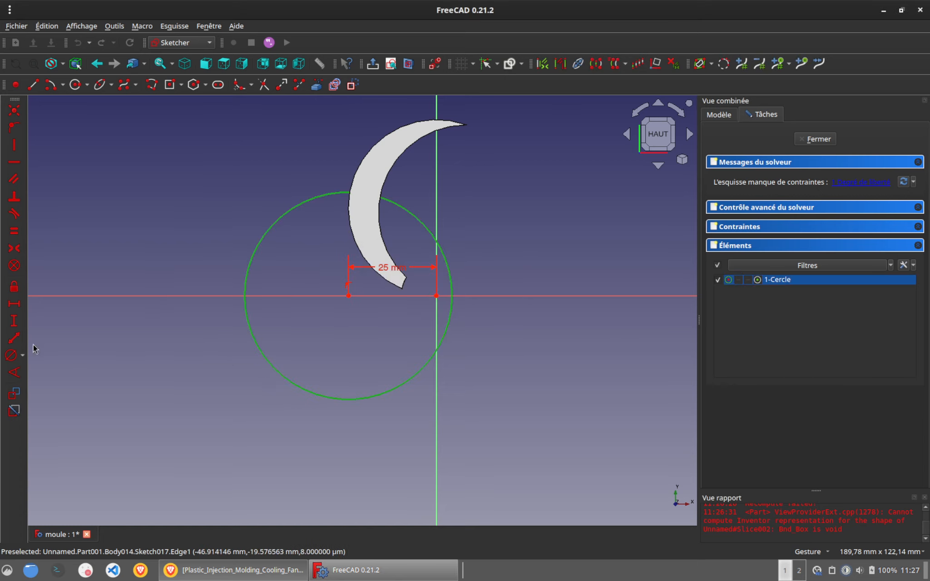
left_click(11, 355)
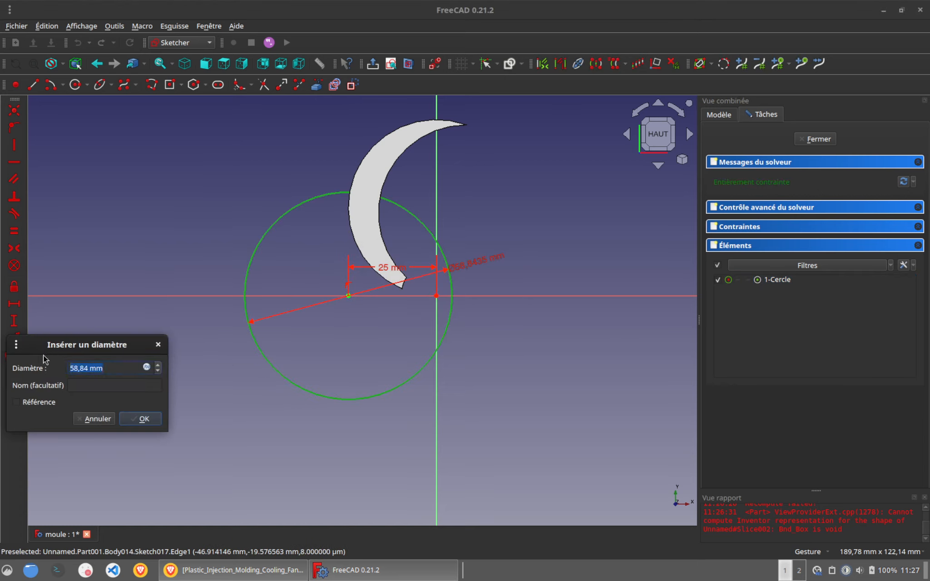
type("48")
key("Return")
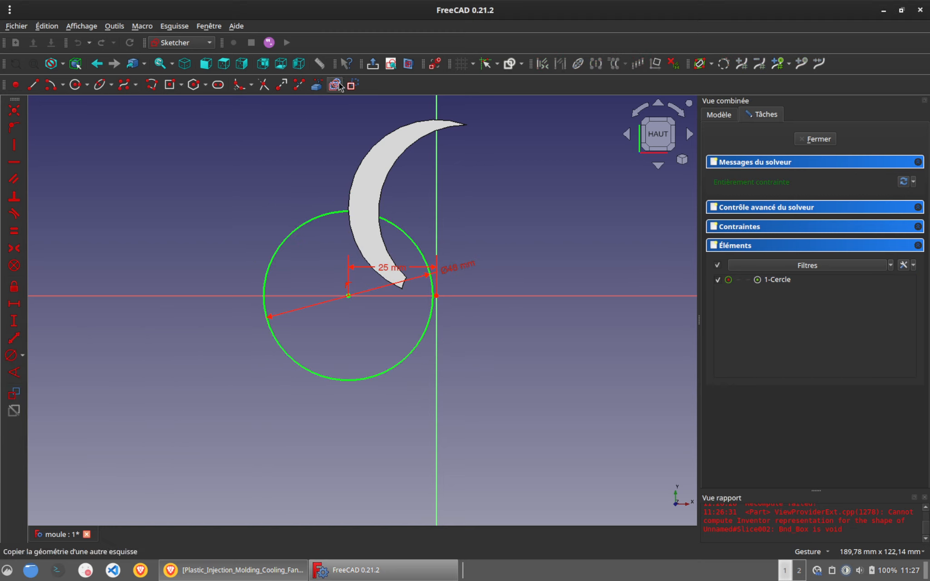
Step: Draw a construction line from the origin into the circle and constrain its angle to the horizontal axis to 160°
left_click(33, 84)
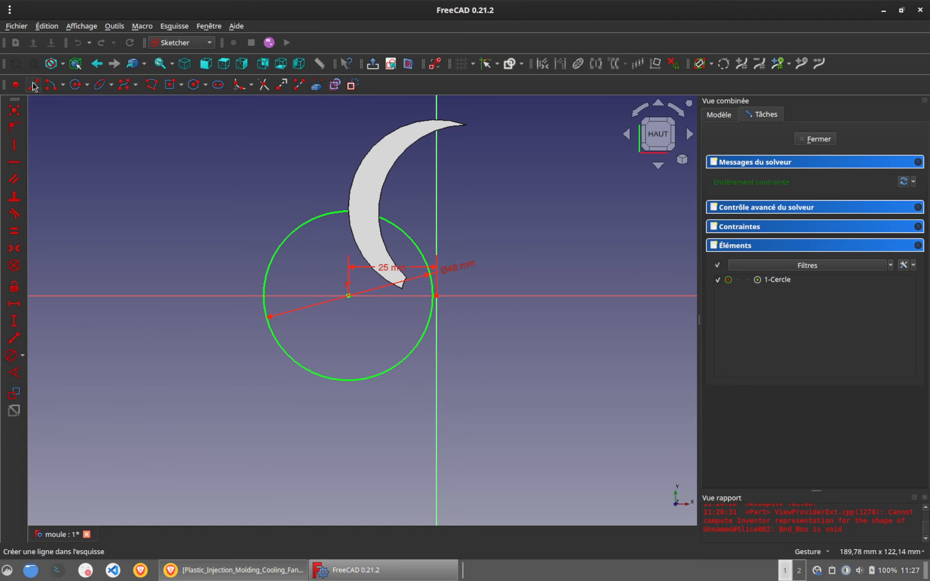
left_click(436, 296)
left_click(322, 232)
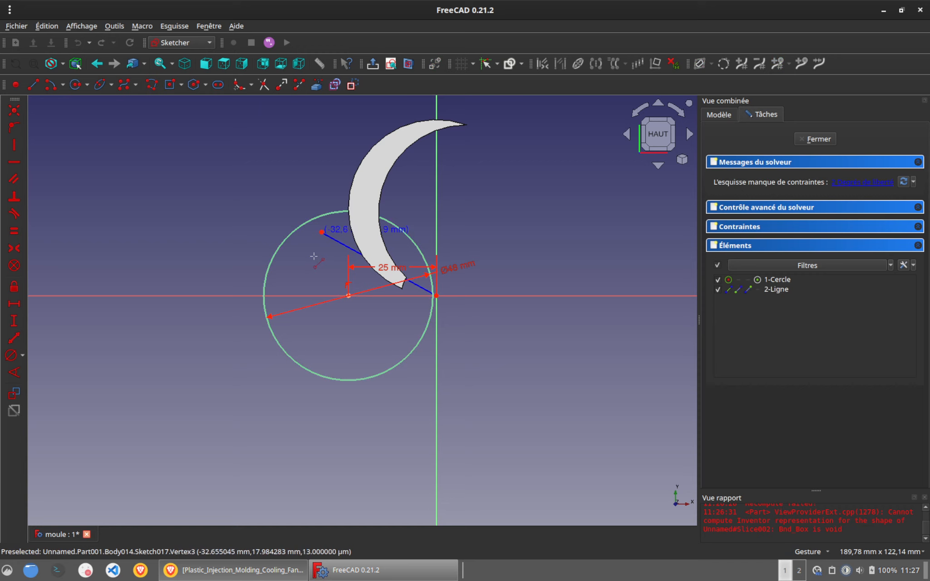
left_click(342, 245)
left_click(257, 296)
left_click(13, 373)
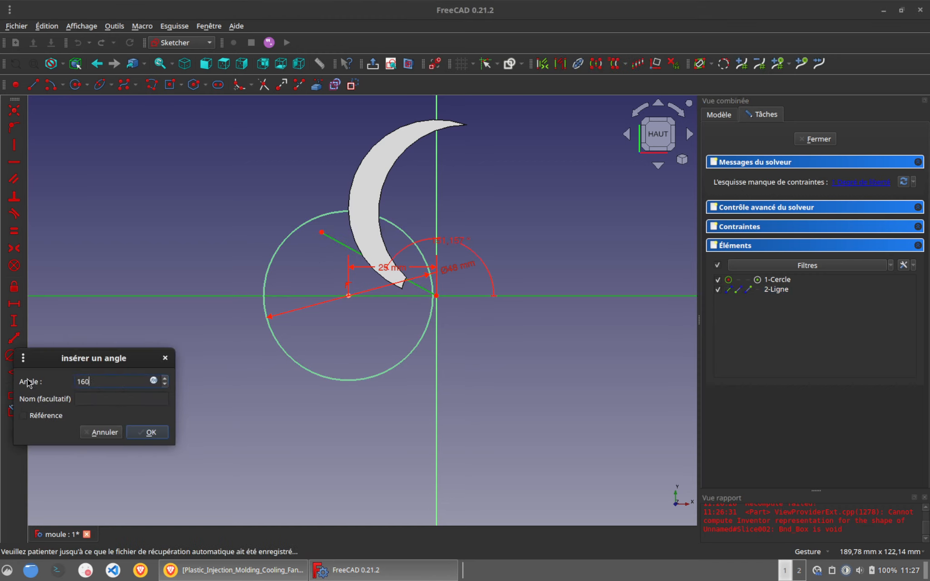
key("Return")
Step: Set the construction line's length to 25 mm
left_click(338, 262)
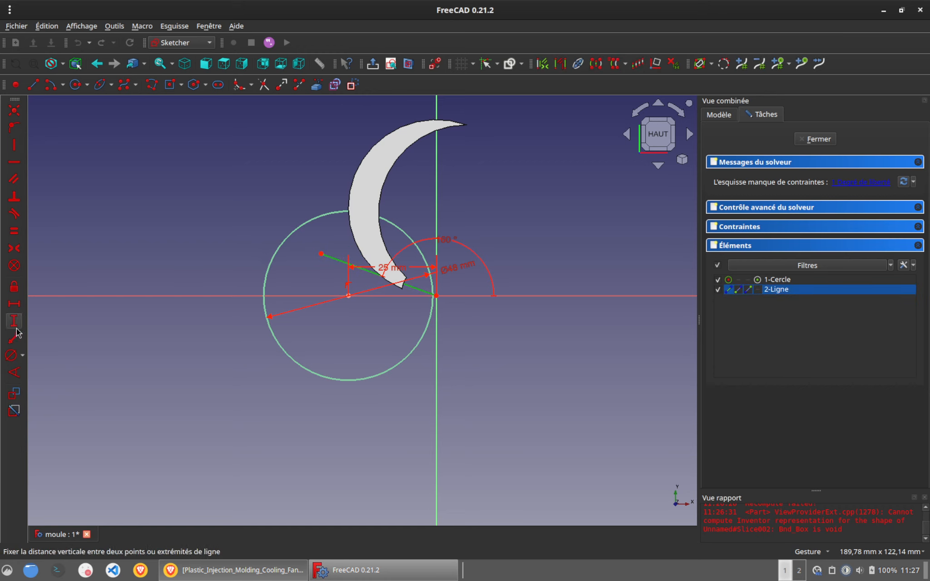
left_click(13, 337)
type("25")
key("Return")
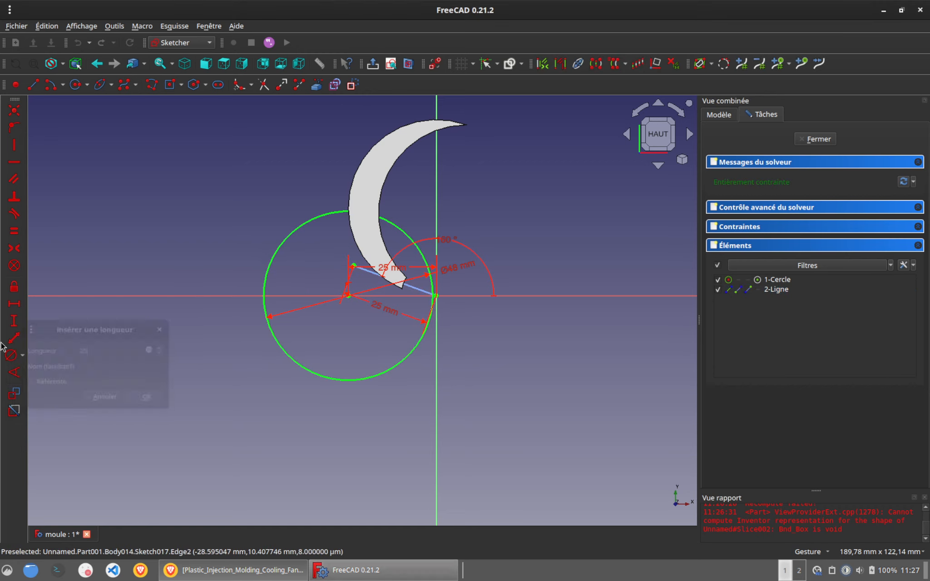
Step: Draw a second circle centred on the free end of the construction line and set its diameter to 50 mm
left_click(76, 84)
left_click(353, 266)
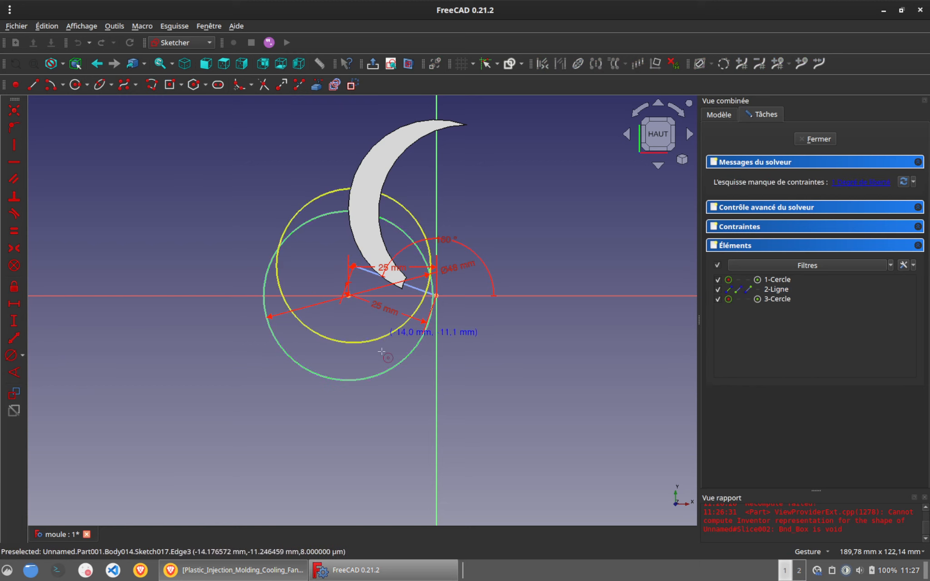
left_click(369, 345)
left_click(11, 355)
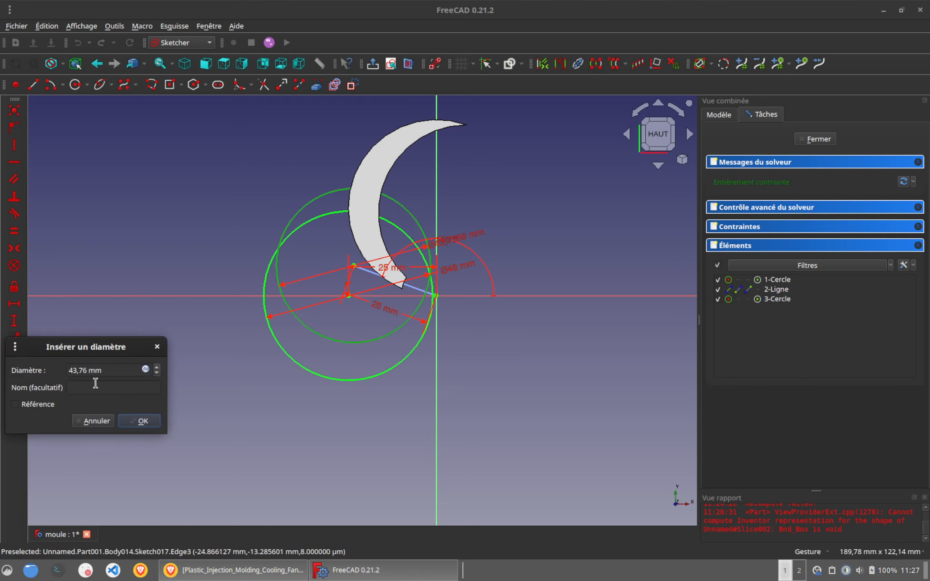
type("50")
key("Return")
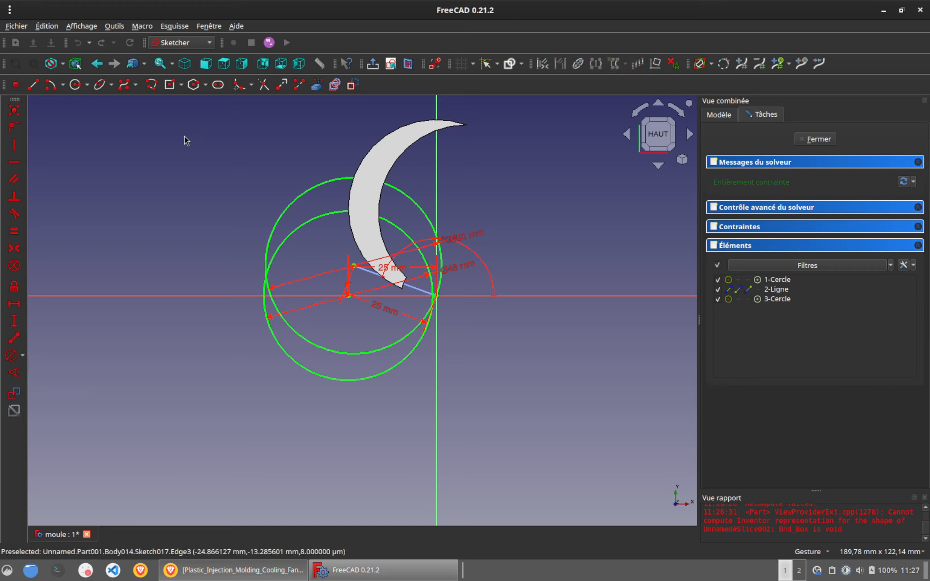
Step: Trim the lower arcs of both circles to leave a closed crescent profile, and close the sketch
left_click(263, 85)
left_click(331, 349)
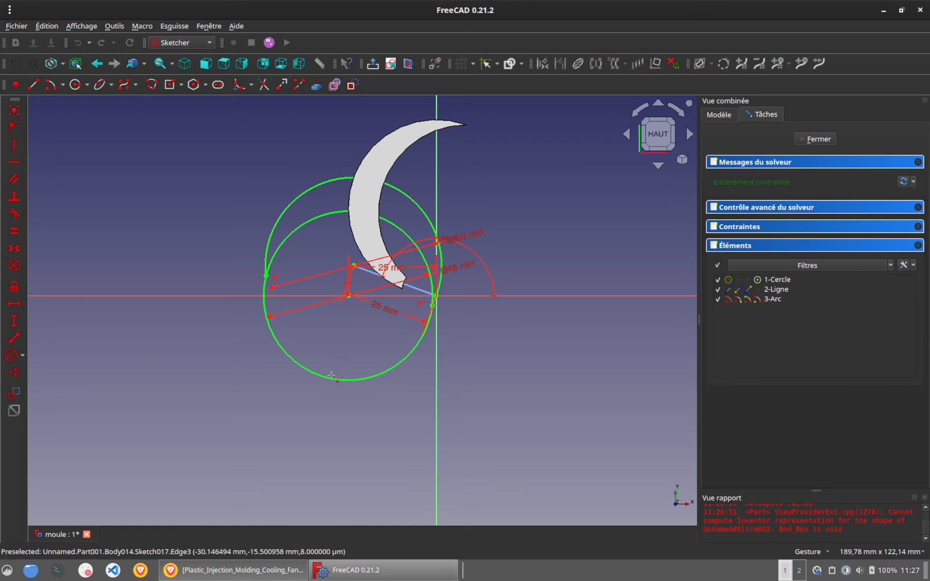
left_click(335, 383)
left_click(816, 139)
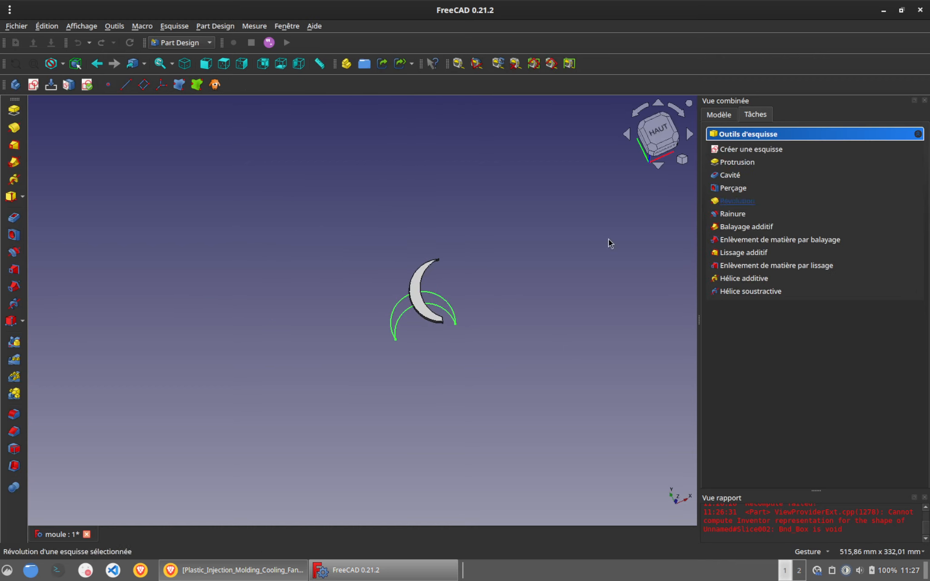
Step: Pad the crescent sketch 10 mm normal to the sketch plane
left_click(14, 111)
left_click_drag(380, 389, 431, 313)
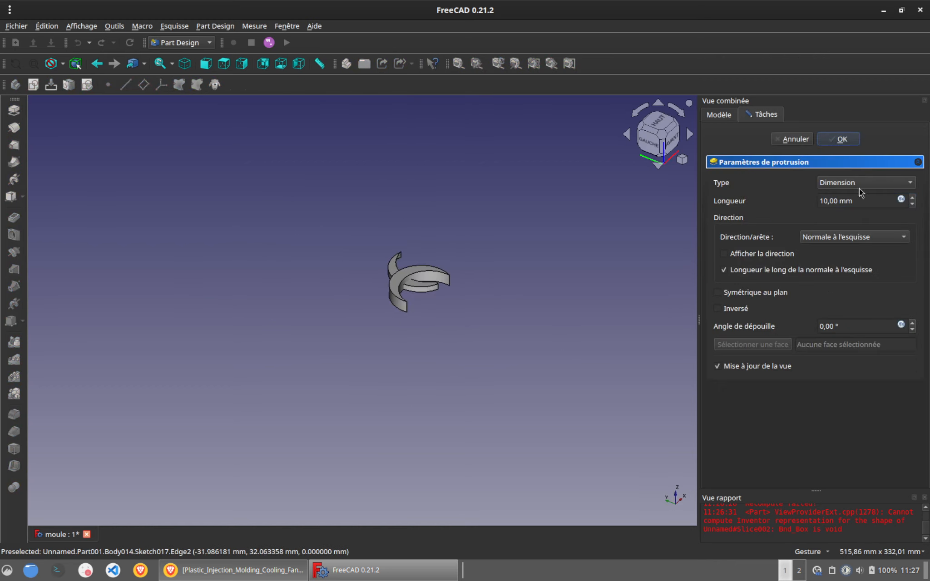
left_click(840, 139)
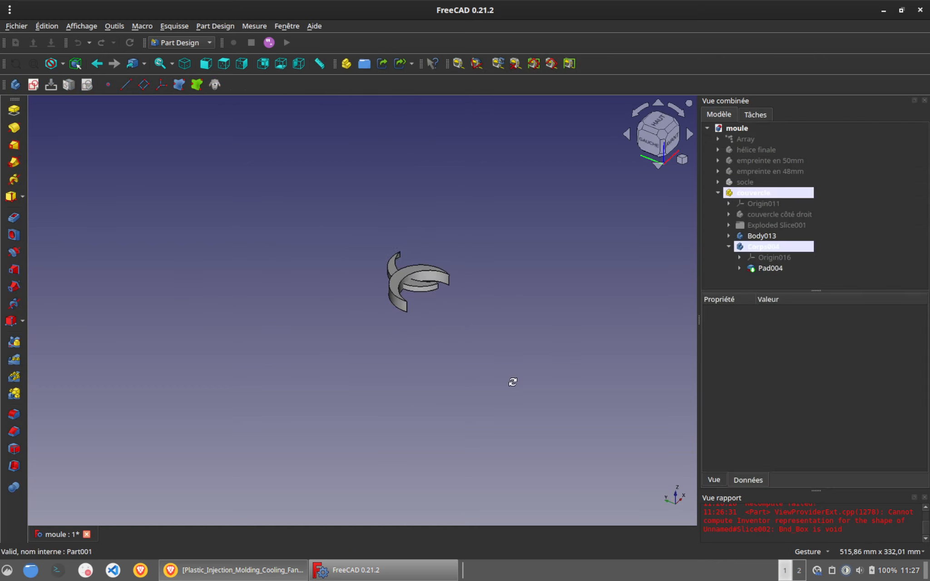
Step: Slice Body013 apart using Corps004 as the cutting tool, and move the resulting exploded slice group into the couvercle part
left_click_drag(501, 371, 309, 422)
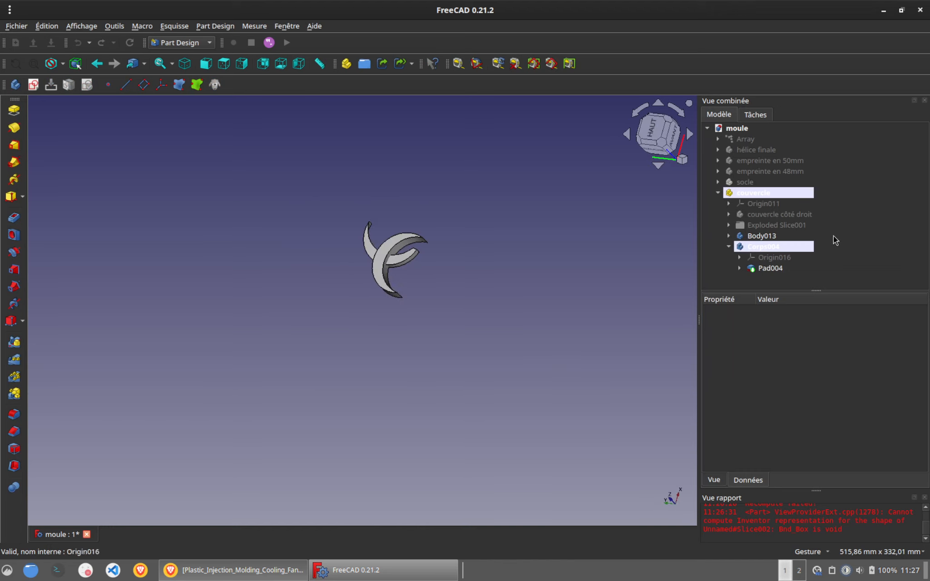
left_click(766, 225)
left_click(776, 215)
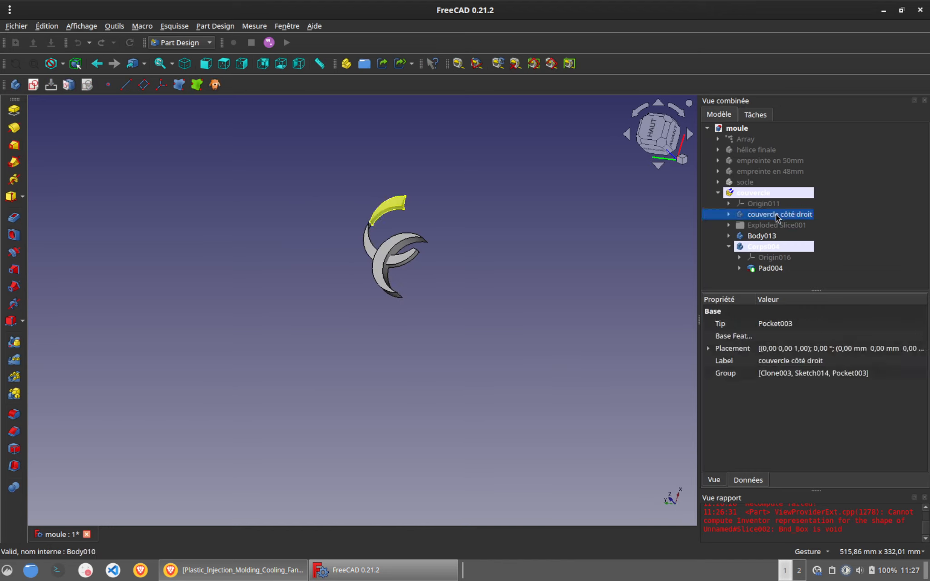
left_click_drag(477, 283, 620, 284)
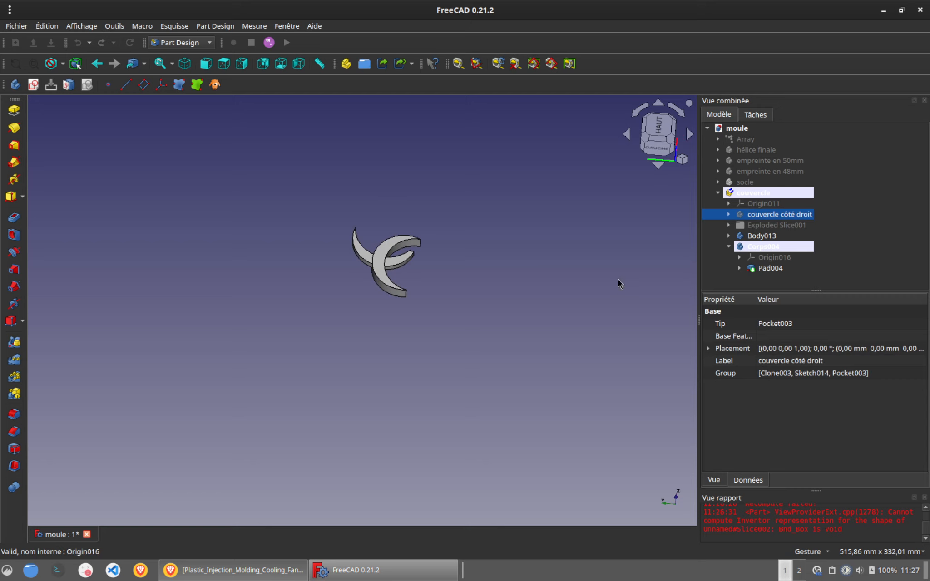
left_click(769, 238)
left_click(771, 245, "ctrl")
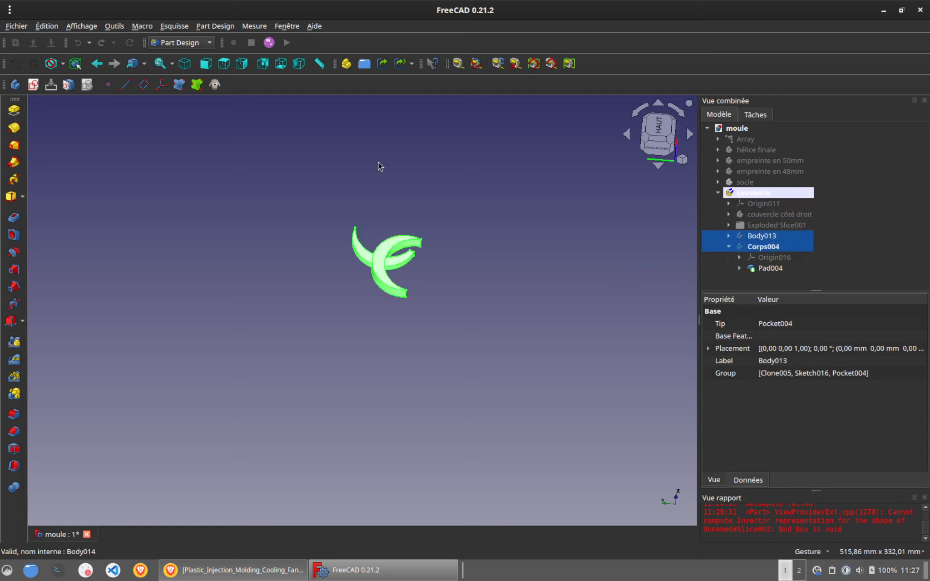
left_click(209, 42)
left_click(199, 56)
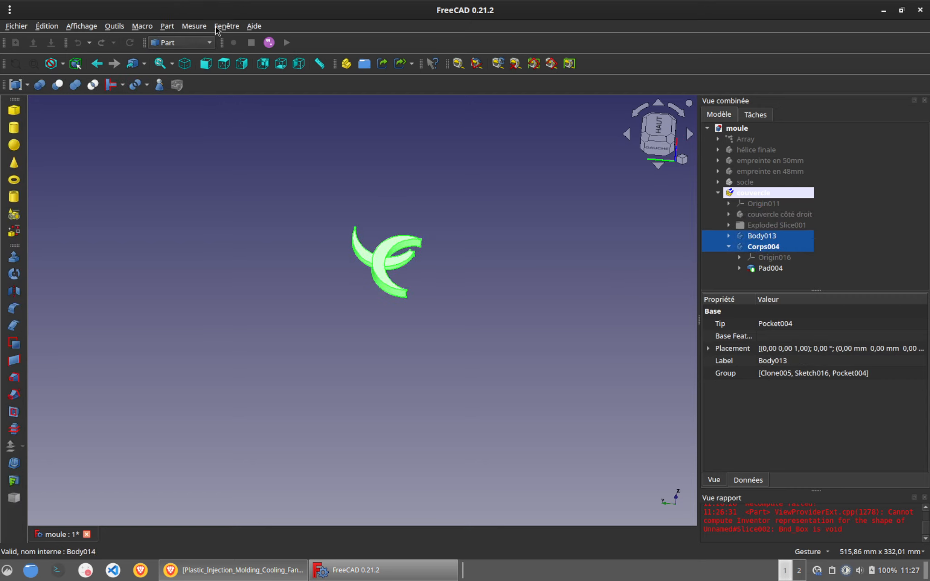
left_click(167, 26)
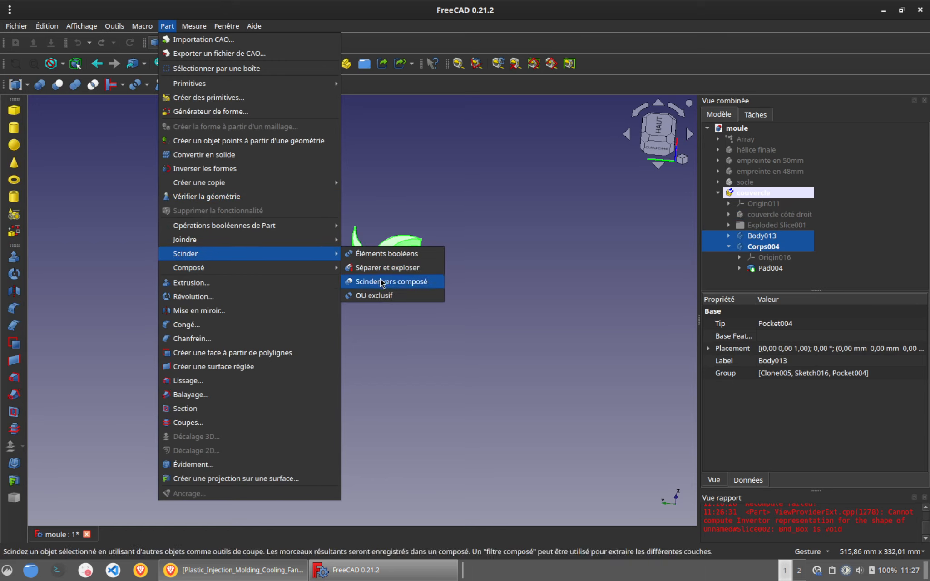
left_click(381, 268)
left_click_drag(740, 280, 758, 197)
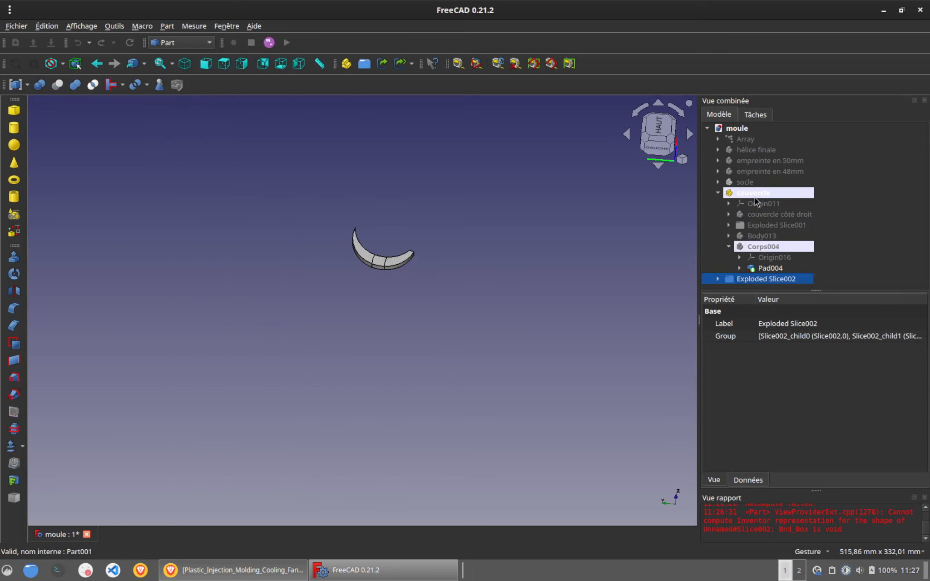
Step: Hide the middle piece of the sliced crescent, Slice002.1, keeping the two outer pieces shown
left_click(566, 256)
left_click_drag(556, 318, 515, 334)
left_click(772, 268)
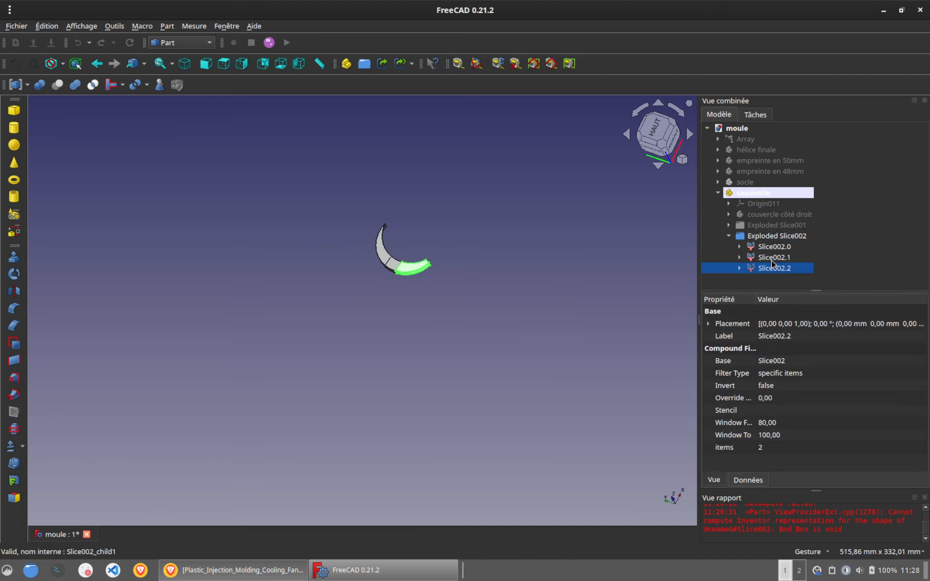
left_click(772, 260)
left_click_drag(409, 323, 432, 279)
left_click_drag(535, 286, 524, 311)
key("2")
left_click(16, 63)
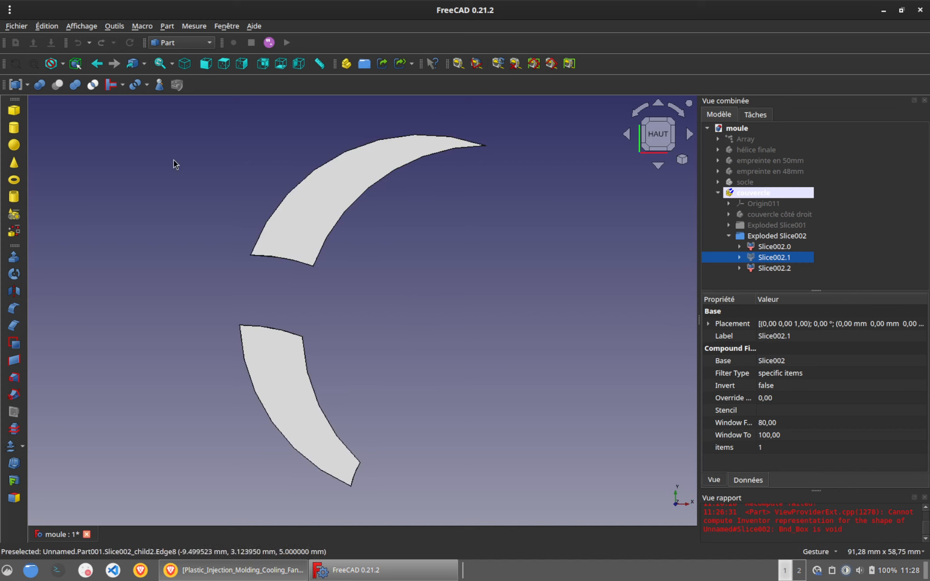
Step: Compare the two remaining crescent pieces with hélice finale and with the socle's blade cavities, hiding each reference after viewing it
left_click(751, 149)
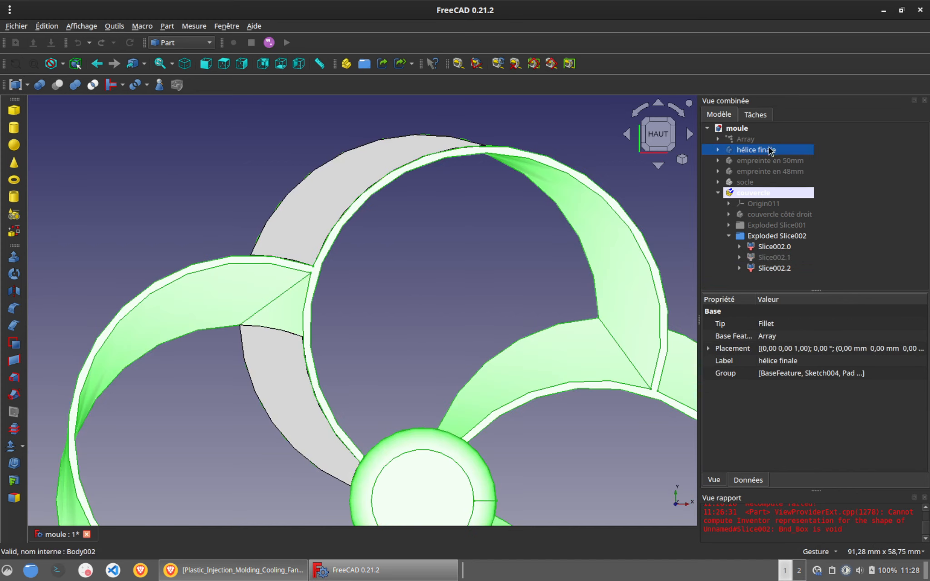
key("space")
left_click(740, 183)
key("space")
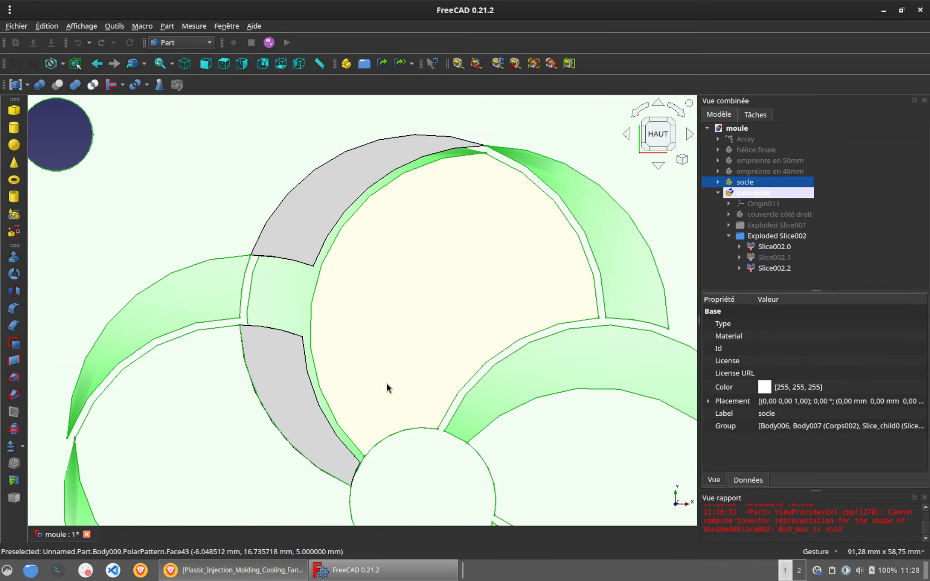
left_click_drag(386, 383, 385, 355)
mouse_move(446, 293)
left_mouse_down()
mouse_move(363, 283)
mouse_move(459, 214)
mouse_move(447, 314)
left_mouse_up()
scroll(448, 314, "down", 4)
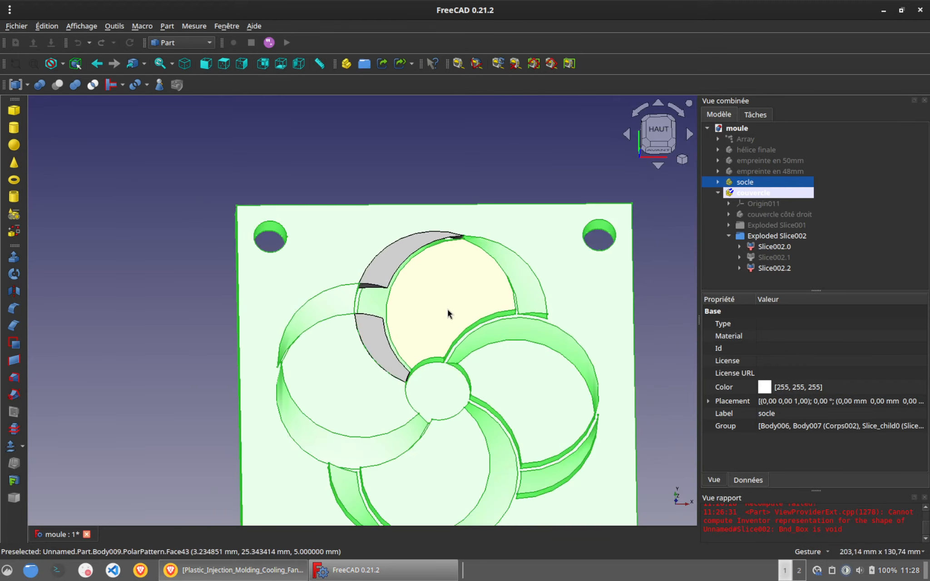
right_click_drag(470, 186, 417, 121)
key("2")
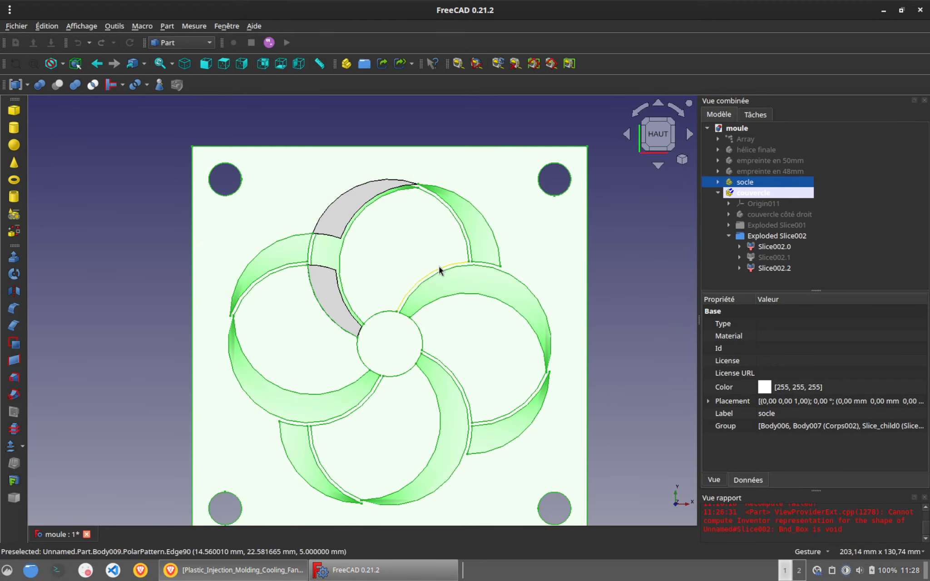
scroll(439, 269, "up", 3)
scroll(439, 269, "down", 2)
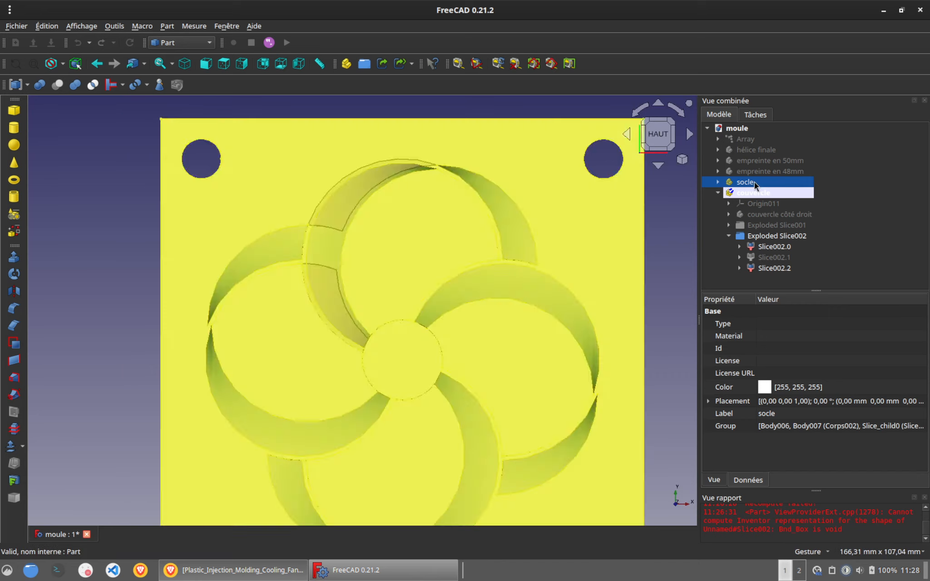
key("space")
Step: Create a Part Design clone of each outer crescent piece, Slice002.0 and Slice002.2
left_click(770, 247)
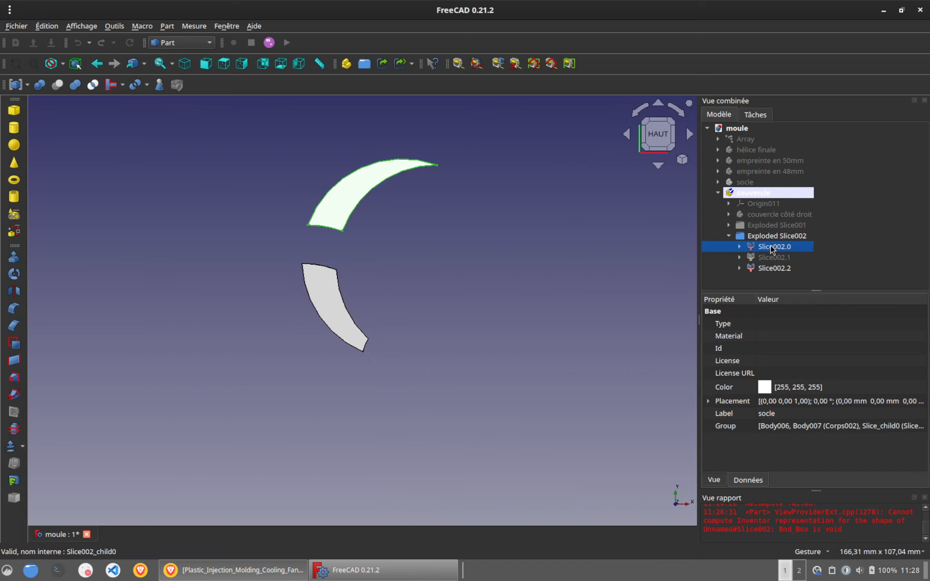
scroll(195, 44, "down", 1)
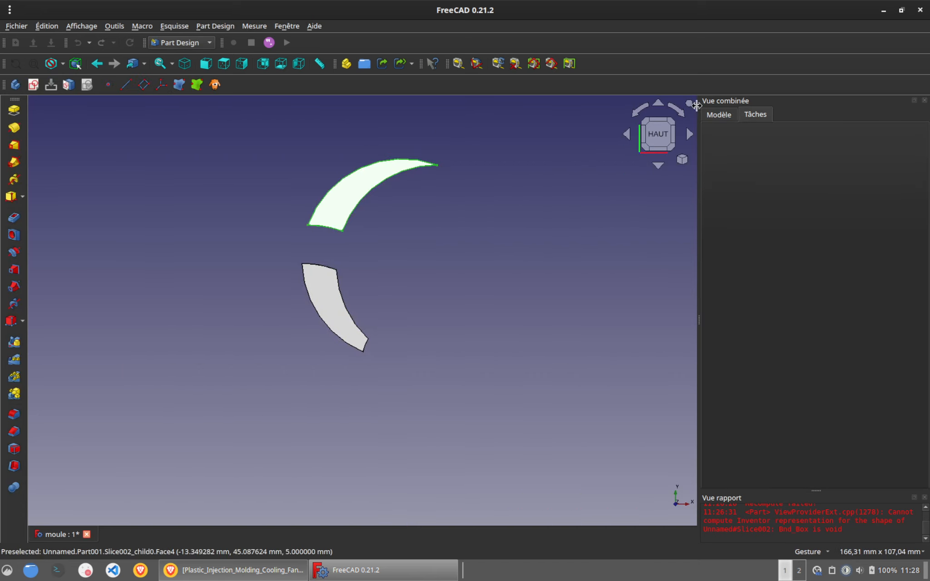
left_click(719, 115)
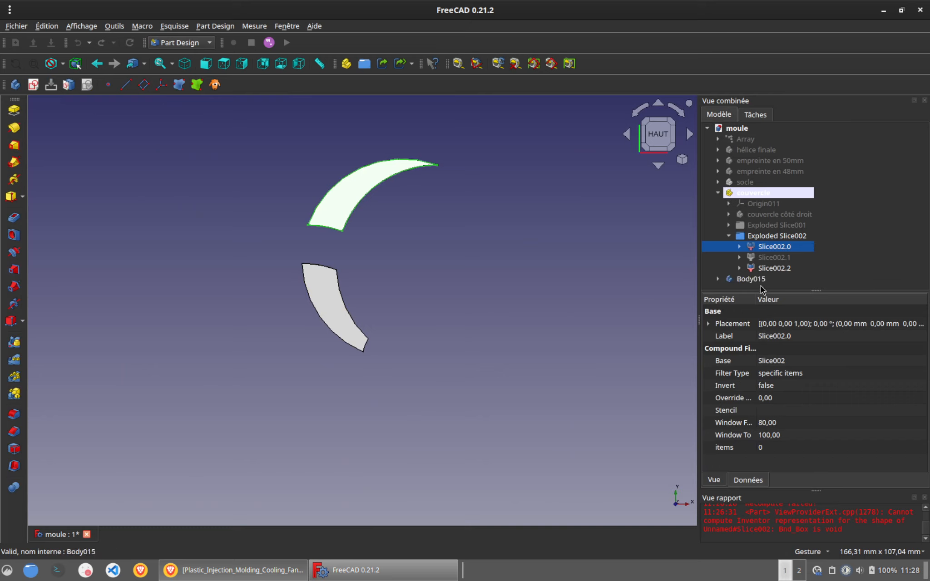
left_click(720, 267)
left_click(222, 85)
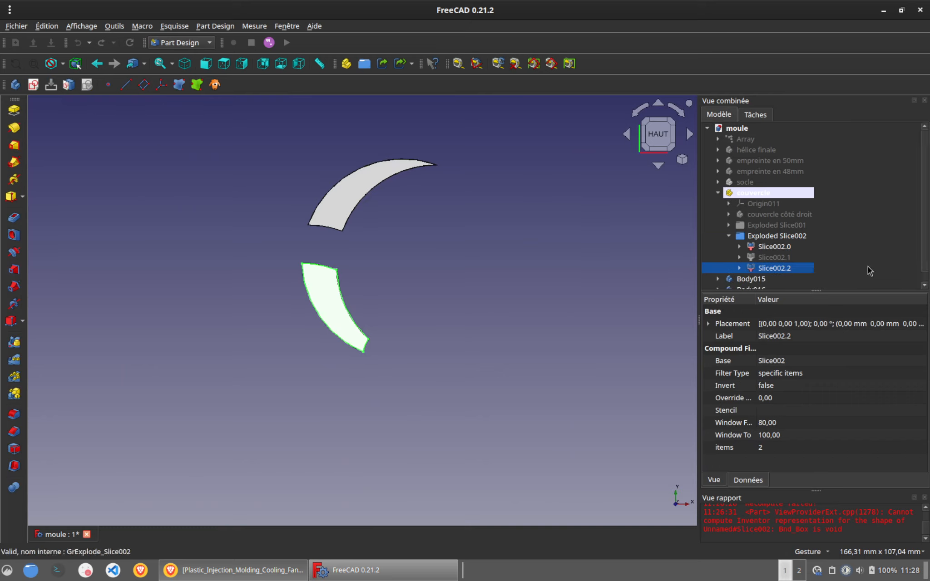
Step: Hide the Exploded Slice002 group and move the cloned bodies Body015 and Body016 into the couvercle part
left_click(763, 236)
left_click(729, 236)
left_click(745, 246)
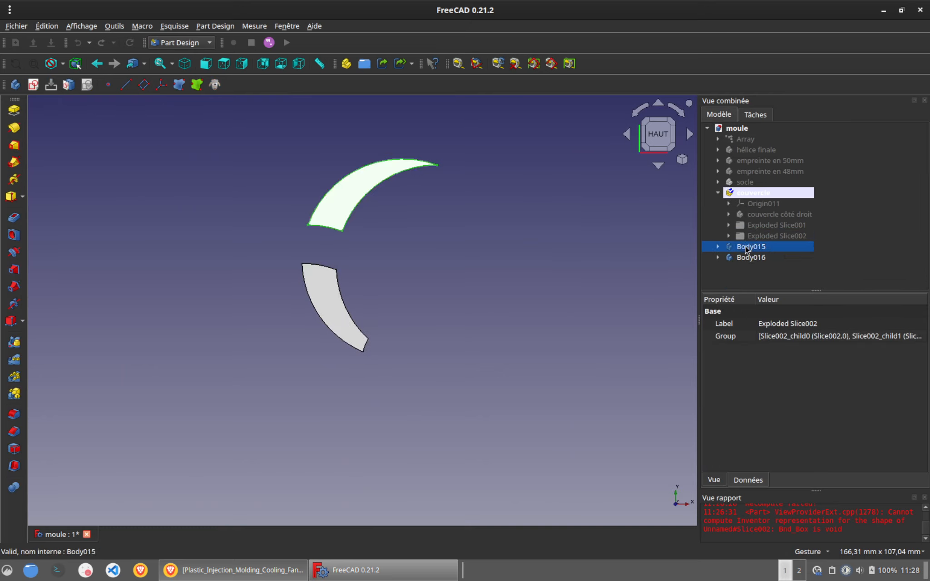
left_click(749, 257, "shift")
left_click_drag(750, 247, 757, 197)
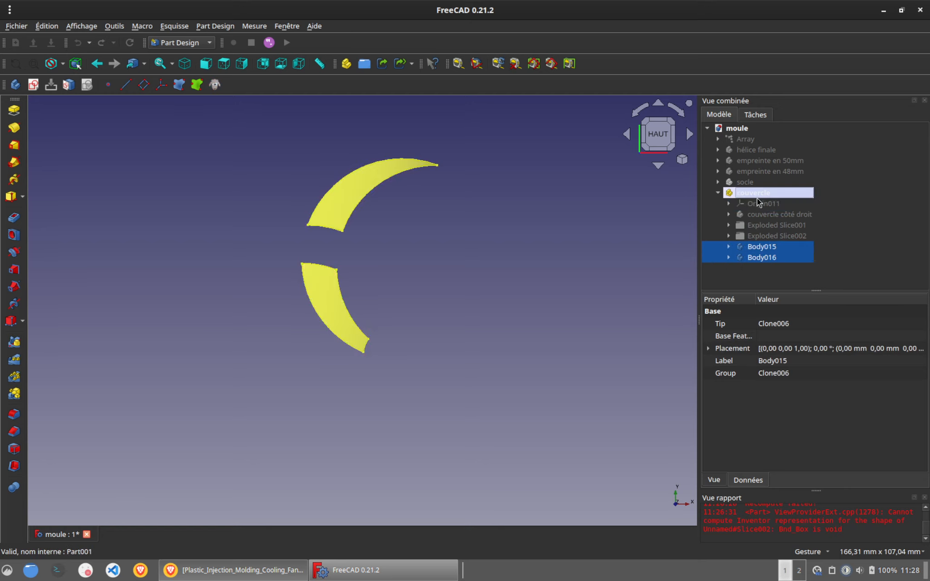
Step: Show couvercle côté droit and fuse it with Body015 and Body016 using a Boolean union
left_click(770, 215)
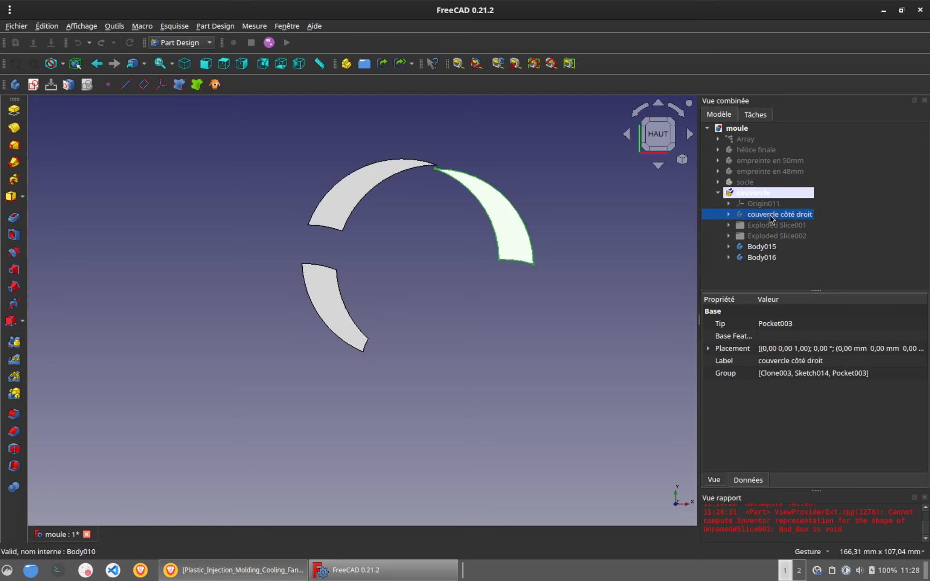
mouse_move(491, 272)
left_mouse_down()
mouse_move(500, 257)
mouse_move(497, 266)
left_mouse_up()
left_click(762, 247, "ctrl")
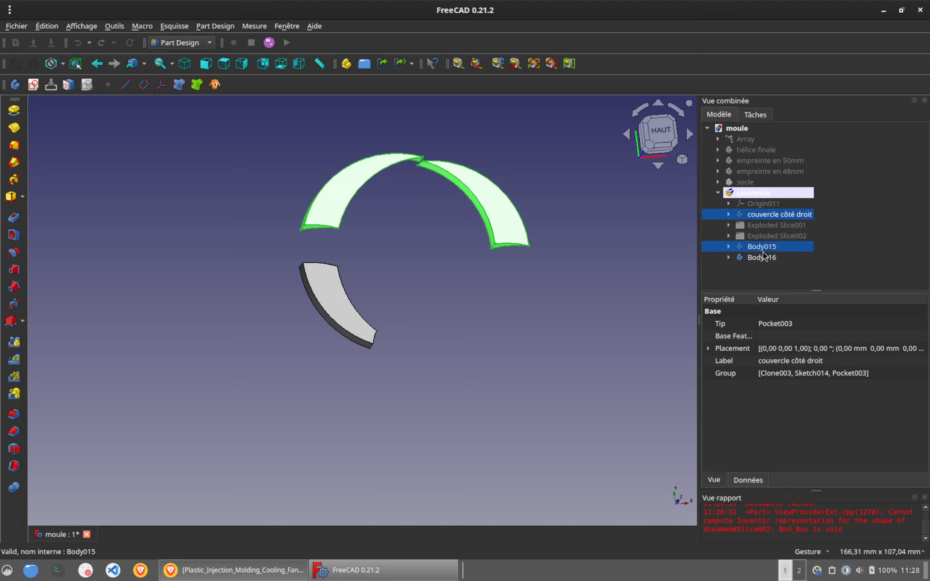
left_click(763, 255, "ctrl")
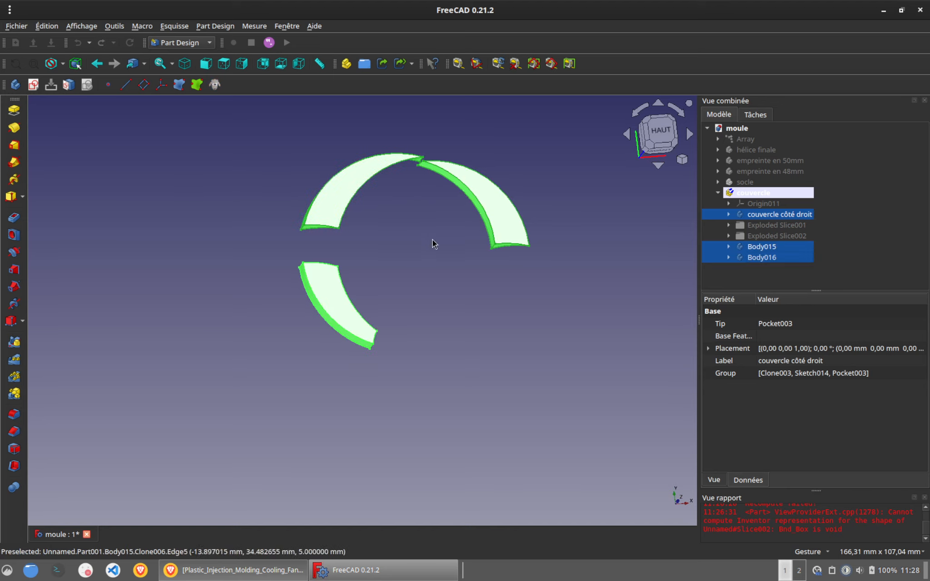
scroll(197, 40, "up", 1)
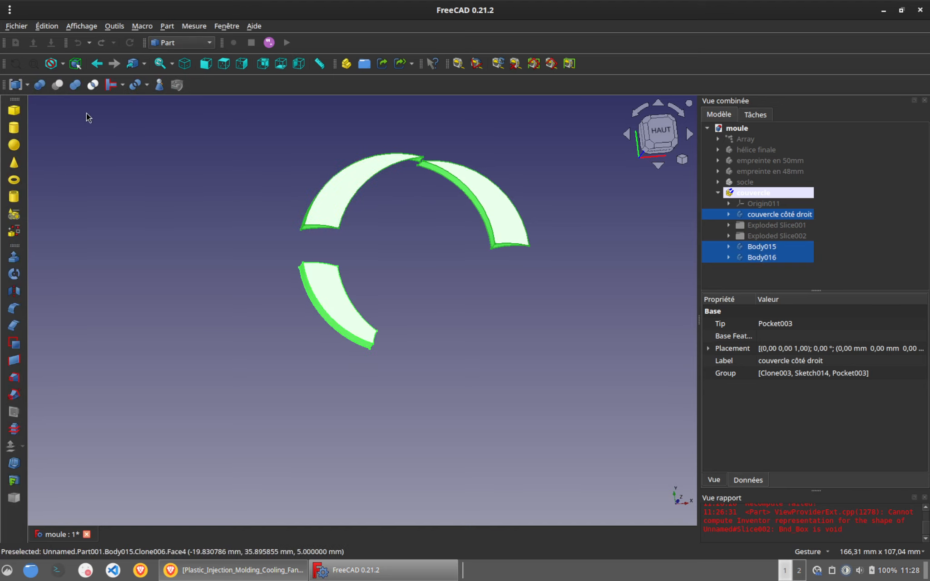
left_click(74, 87)
left_click(754, 236)
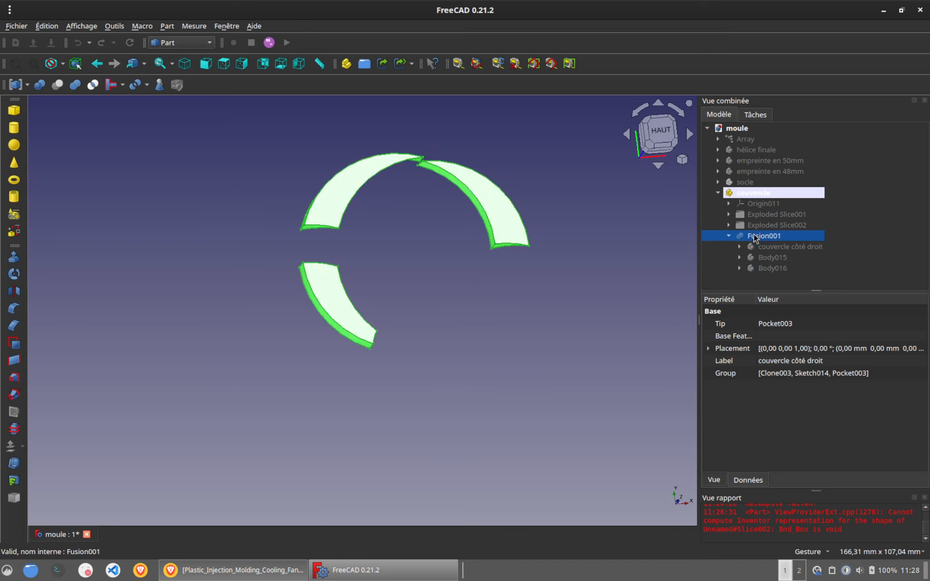
left_click(729, 236)
Step: Create a 360° polar array of the fused cover pieces with 4 elements, centred on the origin
left_click(193, 43)
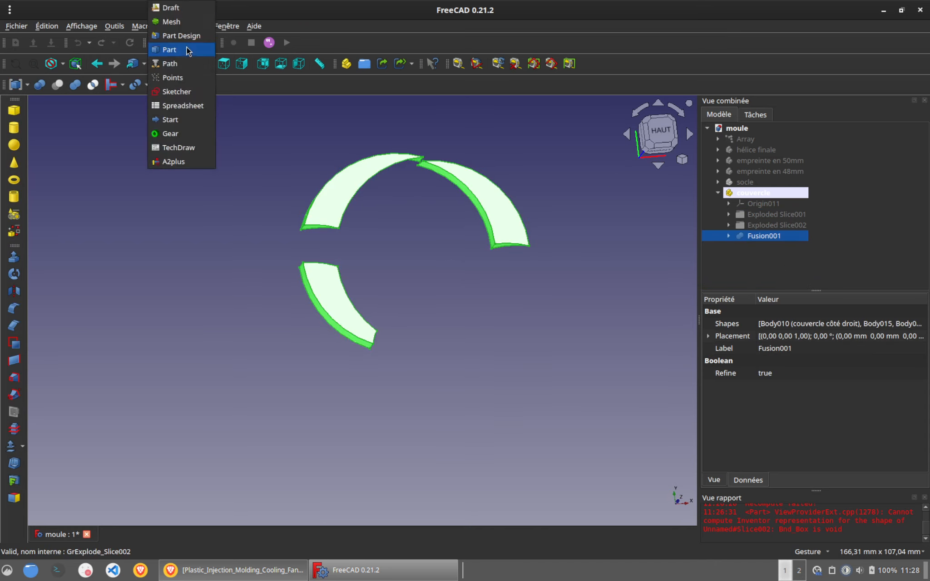
left_click(174, 7)
left_click(14, 252)
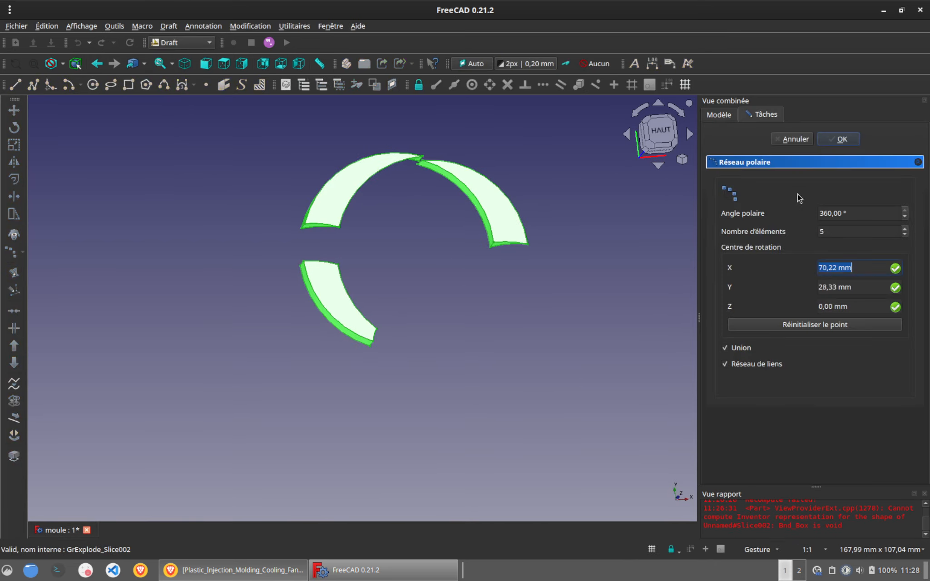
left_click(843, 325)
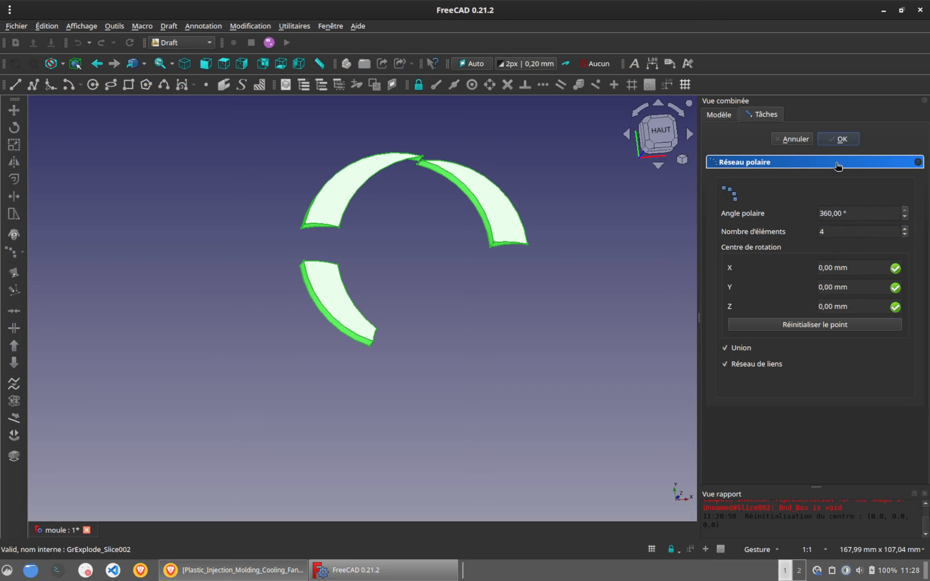
left_click(840, 141)
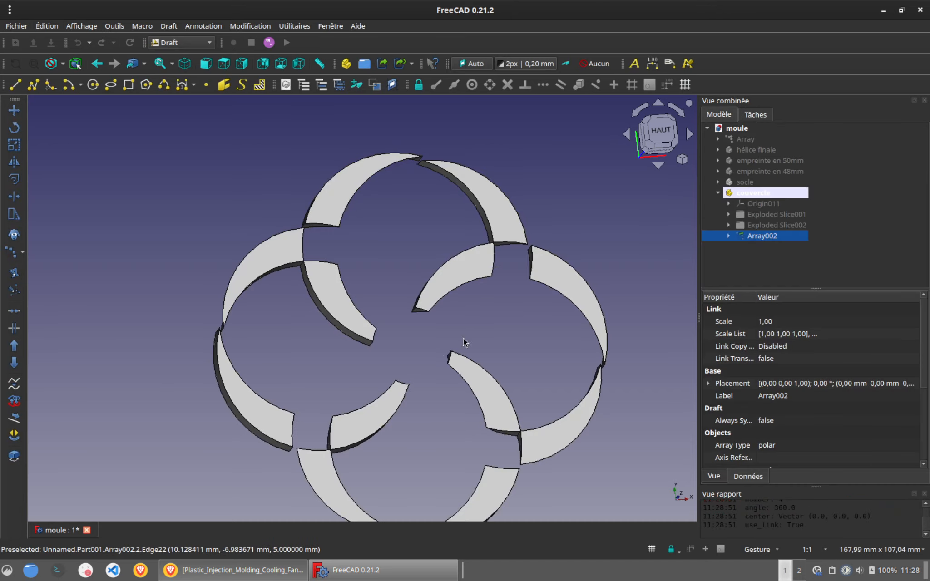
Step: Show the socle and toggle the couvercle's visibility to examine how the arrayed pieces fit the blade cavities from several angles
left_click_drag(462, 340, 431, 322)
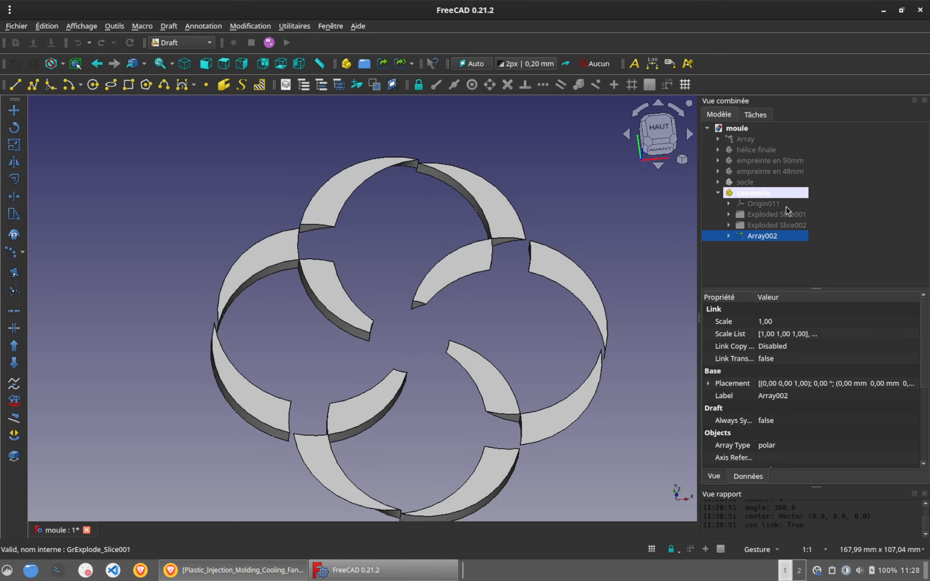
left_click(750, 183)
key("space")
left_click_drag(411, 456, 335, 418)
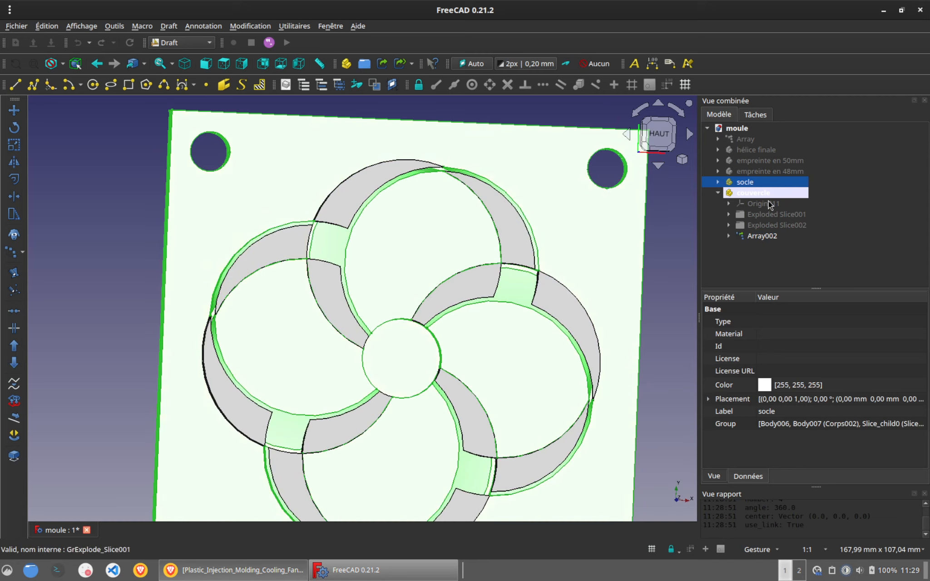
left_click(754, 193)
key("space")
key("space")
key("space")
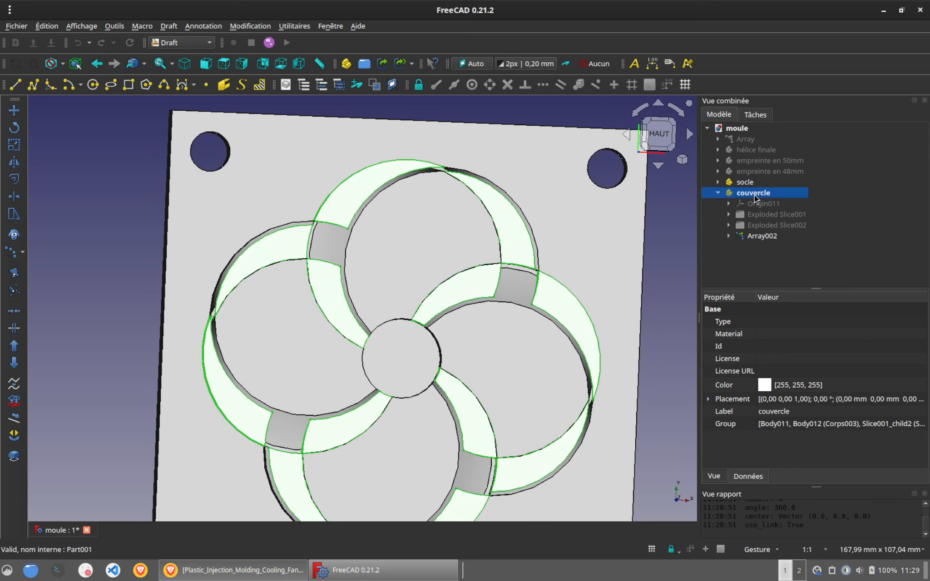
left_click_drag(458, 387, 372, 391)
left_click_drag(427, 300, 400, 369)
left_click_drag(486, 301, 499, 327)
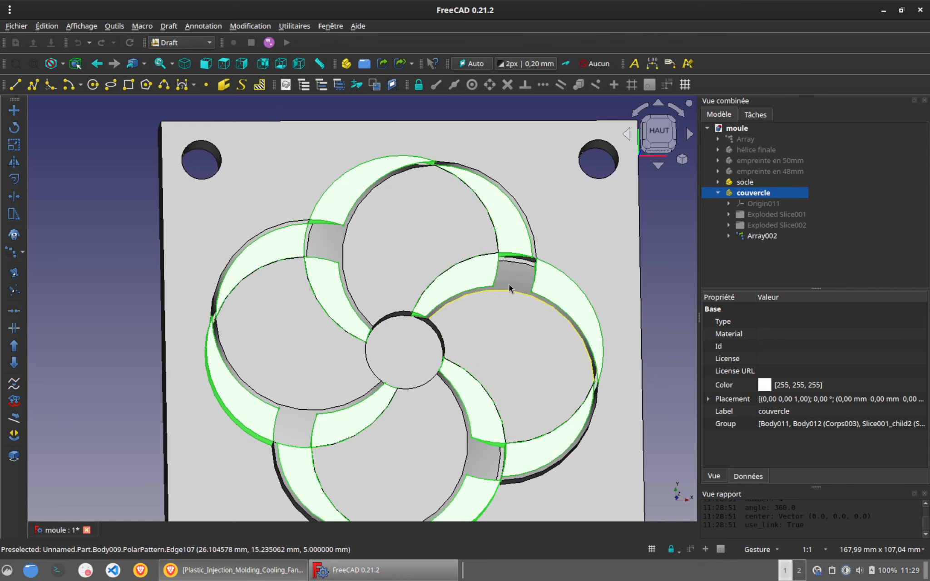
left_click_drag(513, 332, 463, 320)
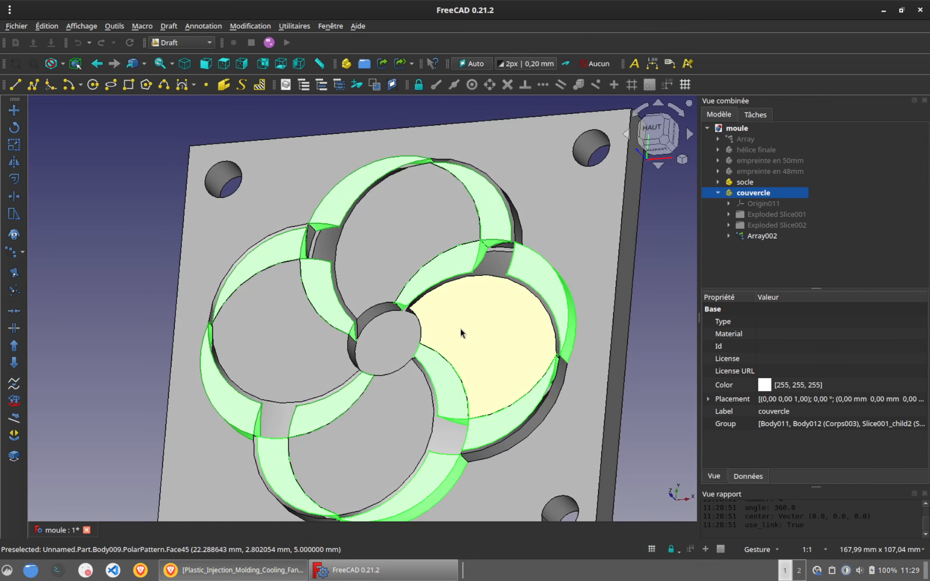
key("2")
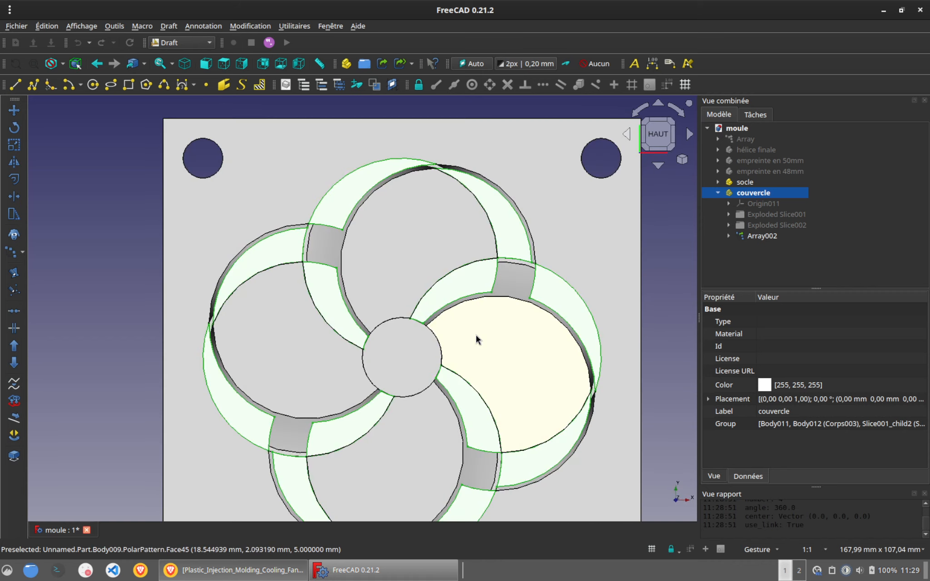
Step: Hide the socle so that only the arrayed cover pieces are displayed
scroll(476, 335, "down", 2)
right_click_drag(486, 358, 458, 318)
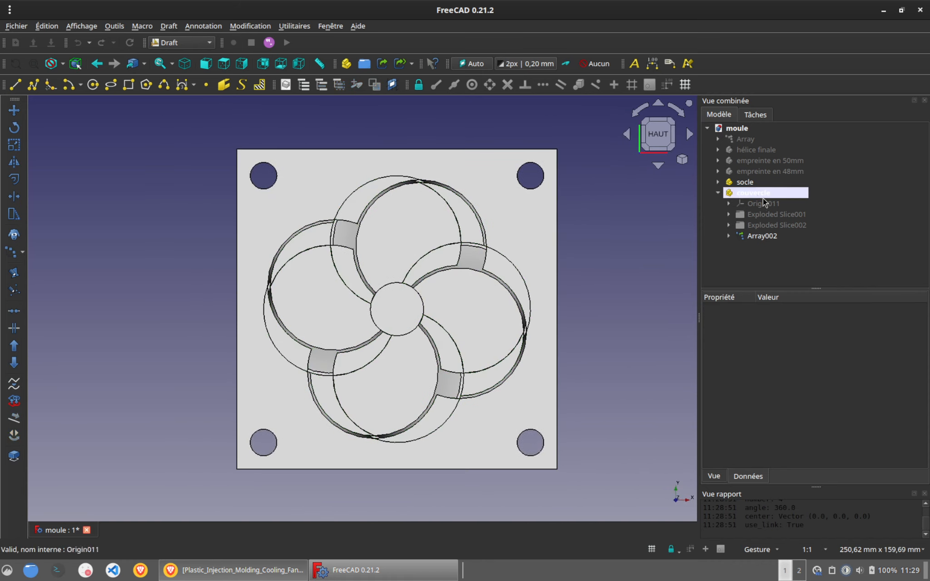
left_click(741, 182)
key("space")
left_click_drag(573, 287, 637, 243)
Step: Create a new Part Design body in the couvercle using Array002 as its base feature
left_click(764, 238)
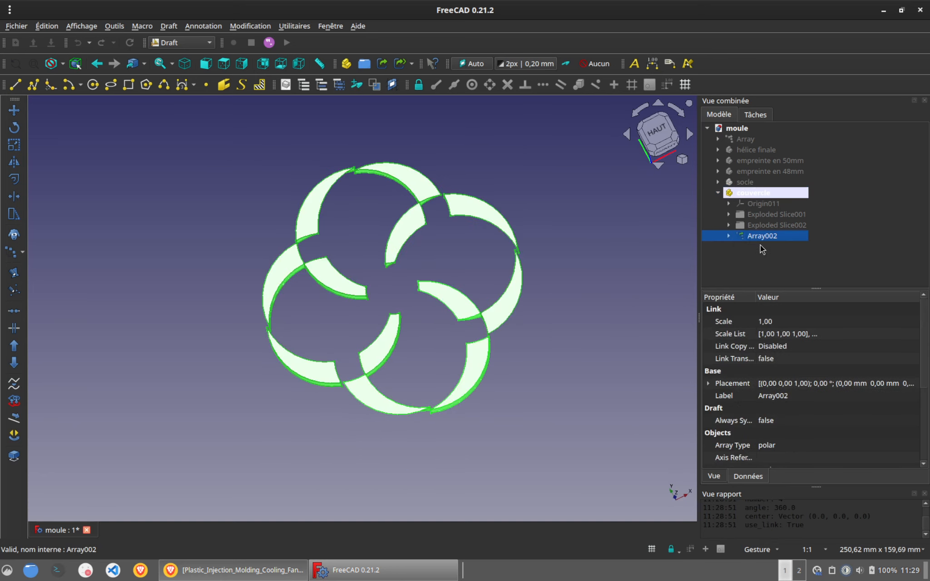
left_click_drag(619, 417, 581, 430)
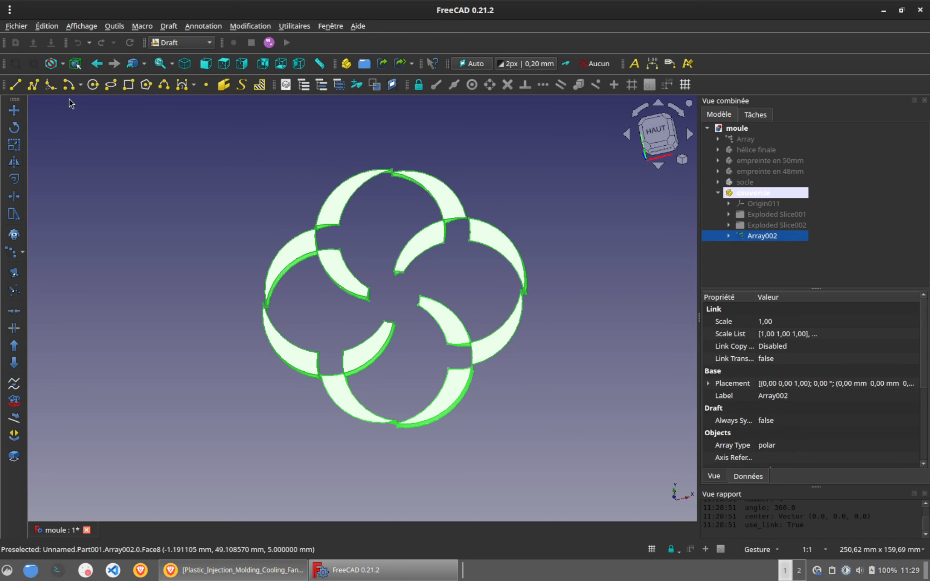
left_click(180, 43)
left_click(178, 71)
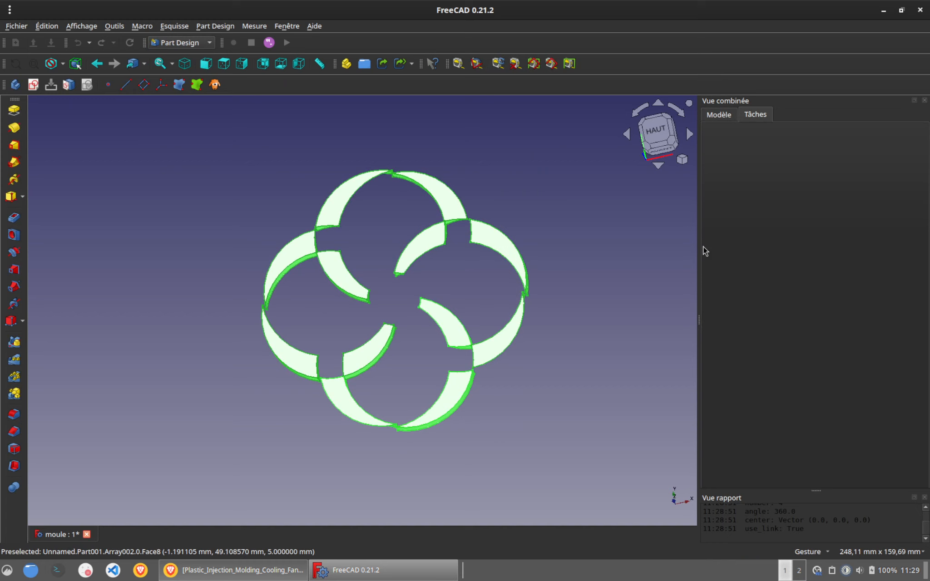
left_click(727, 114)
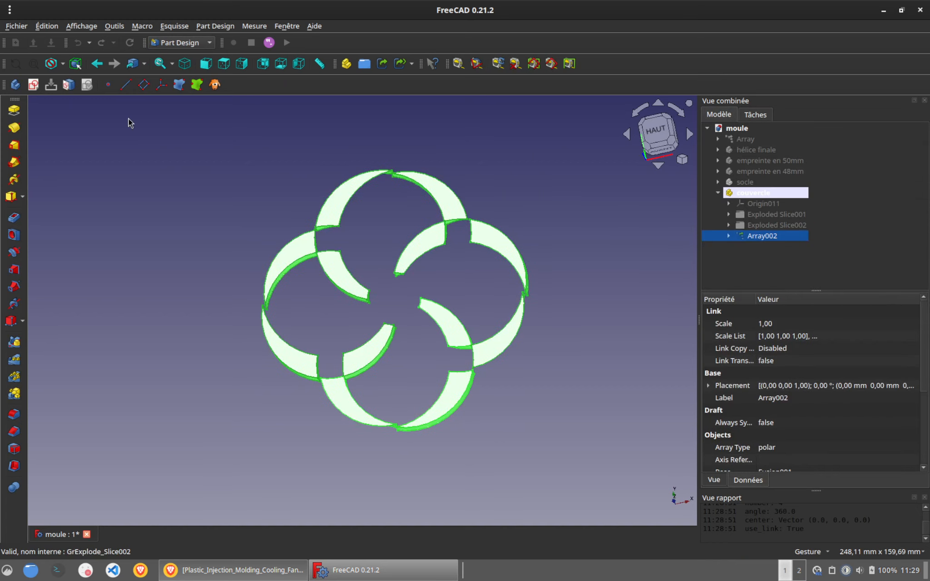
left_click(14, 84)
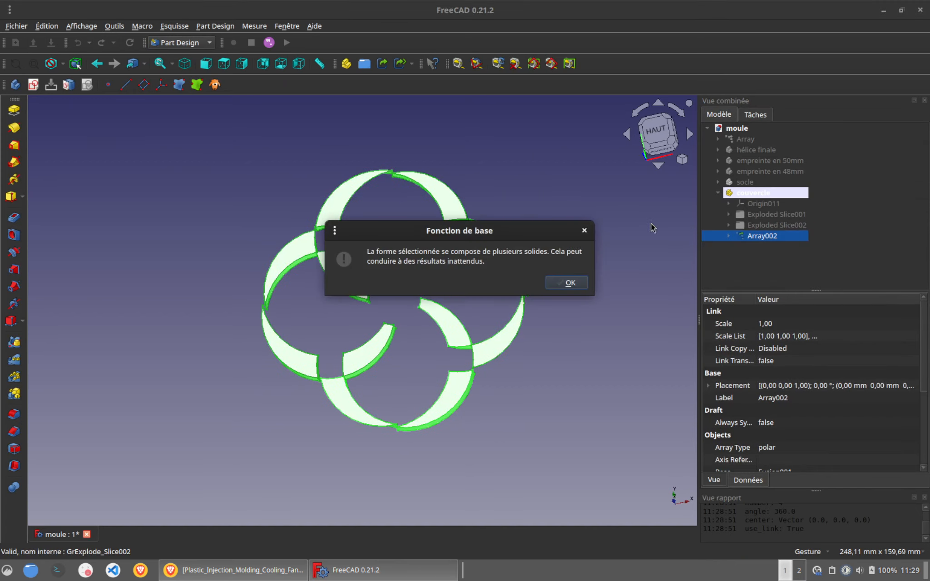
left_click(567, 281)
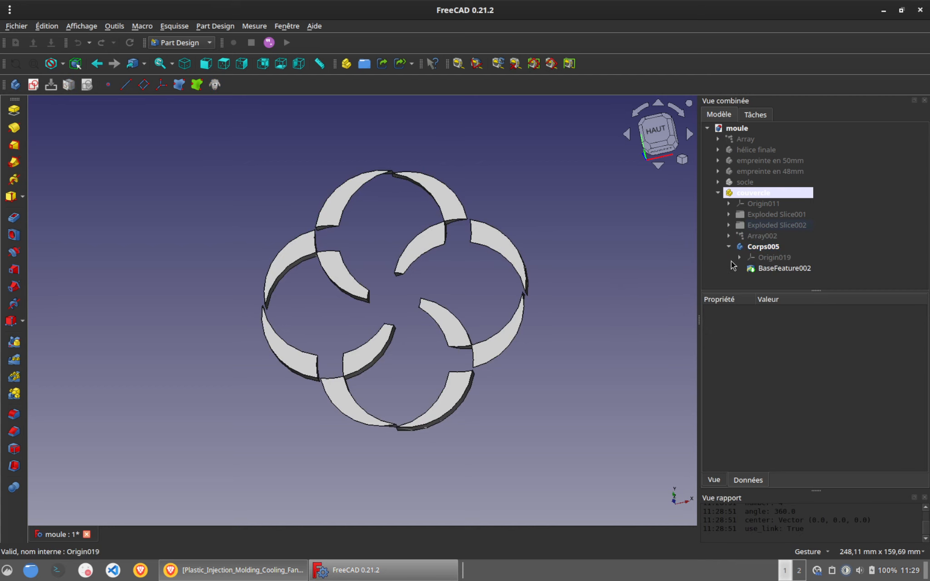
Step: Create a sketch on the new body's XY plane, try a rectangle centred on the origin, and close the sketch empty
left_click(33, 85)
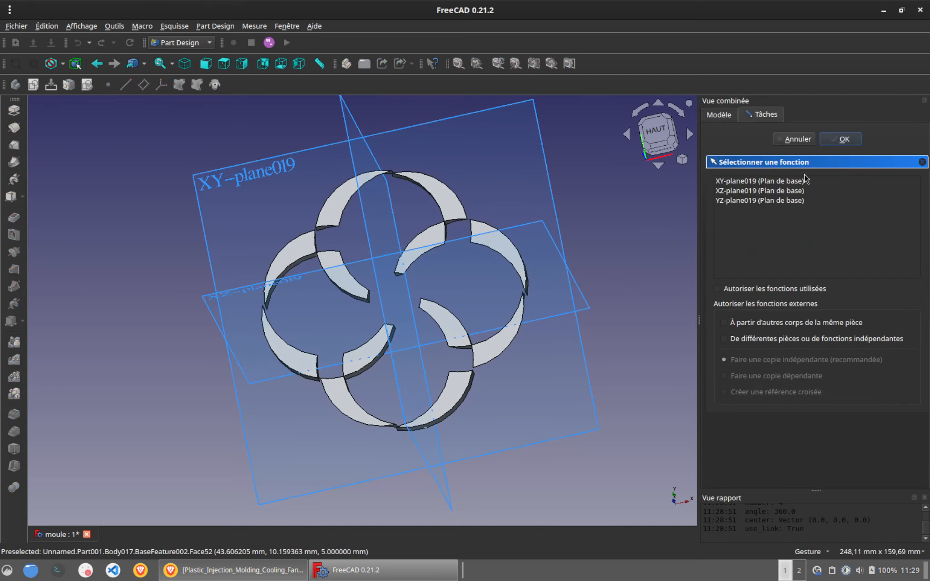
left_click(780, 182)
left_click(844, 141)
scroll(366, 240, "down", 2)
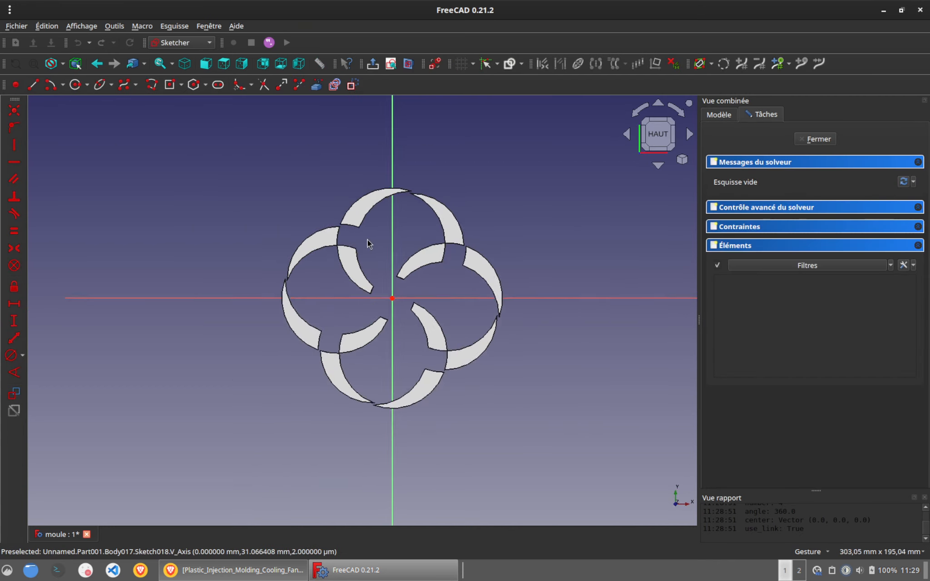
left_click(171, 85)
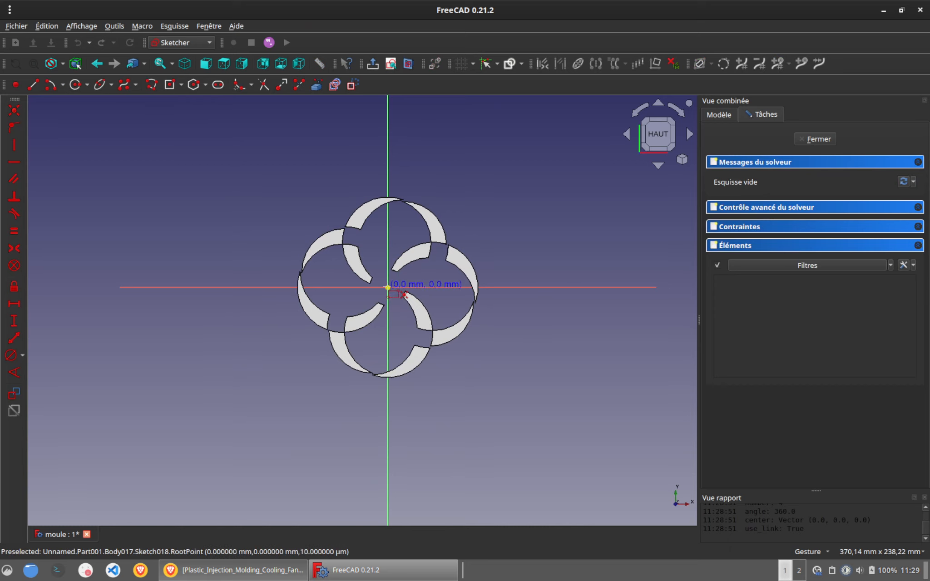
left_click(388, 287)
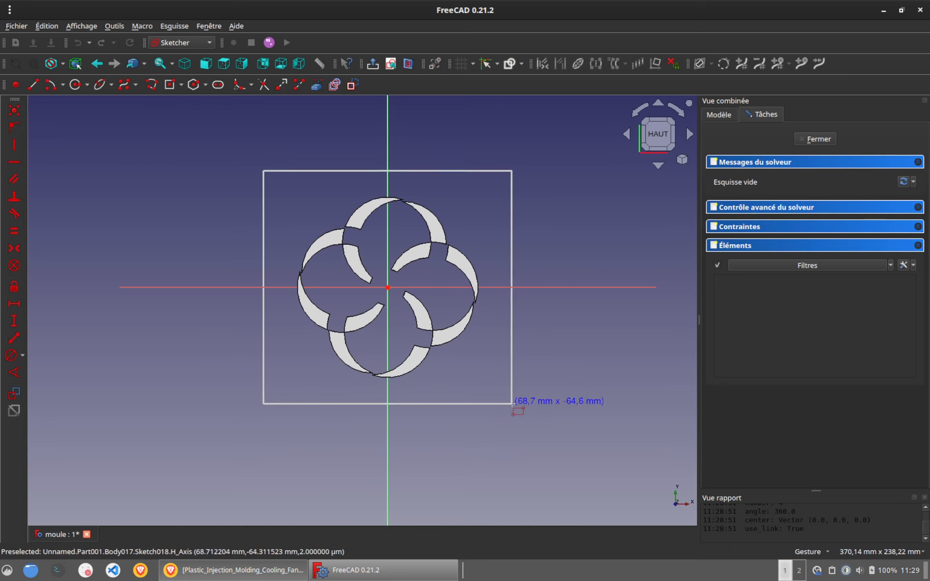
key("Escape")
left_click(818, 140)
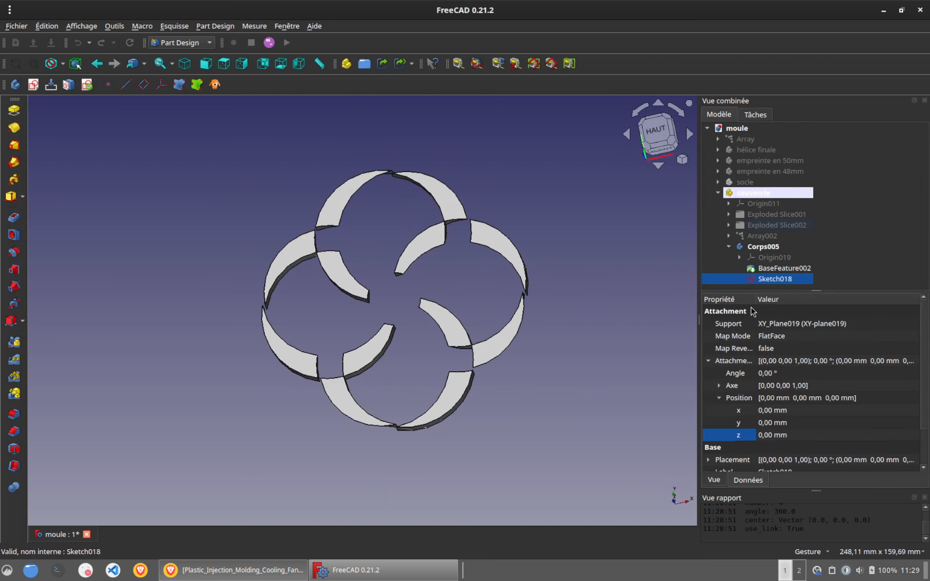
Step: Add another new body to the couvercle and start a sketch on its XY plane
left_click(729, 247)
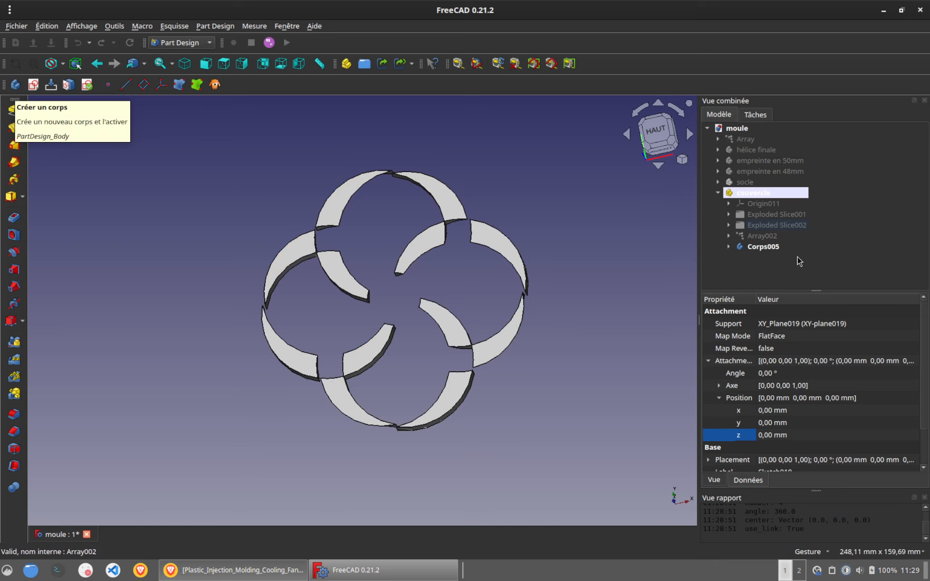
left_click(15, 84)
left_click(32, 89)
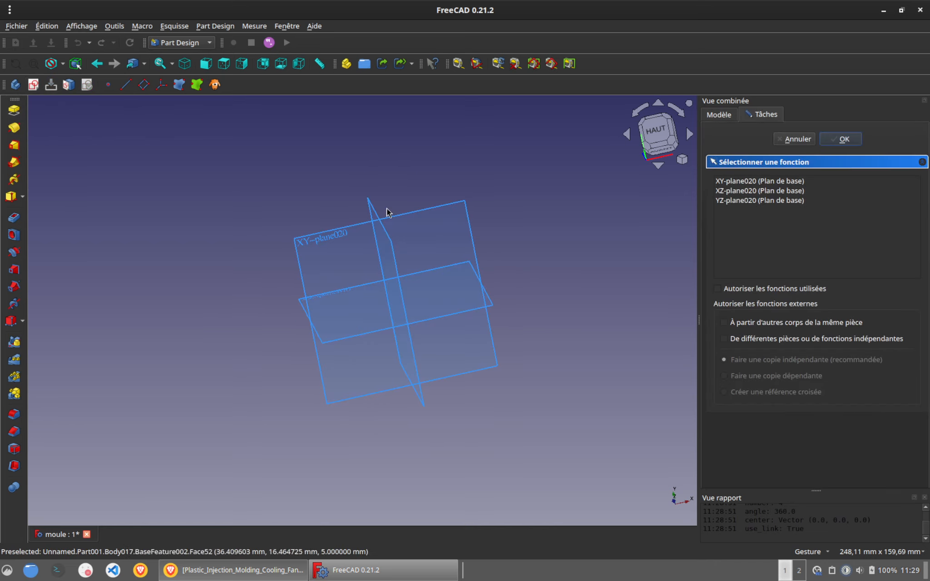
left_click(775, 181)
left_click(845, 139)
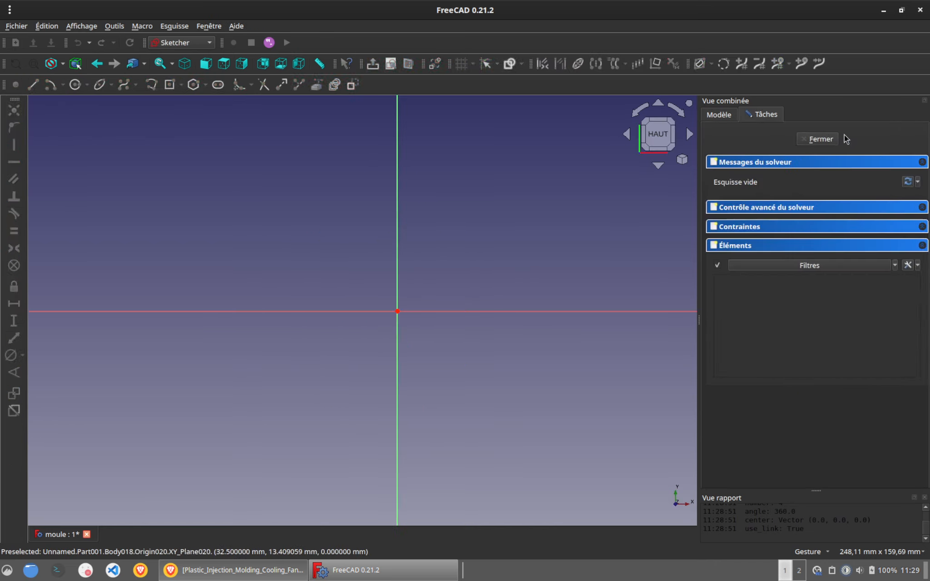
Step: Draw a circle centred on the vertical axis and passing through the origin, with a diameter of 50 mm
left_click(78, 88)
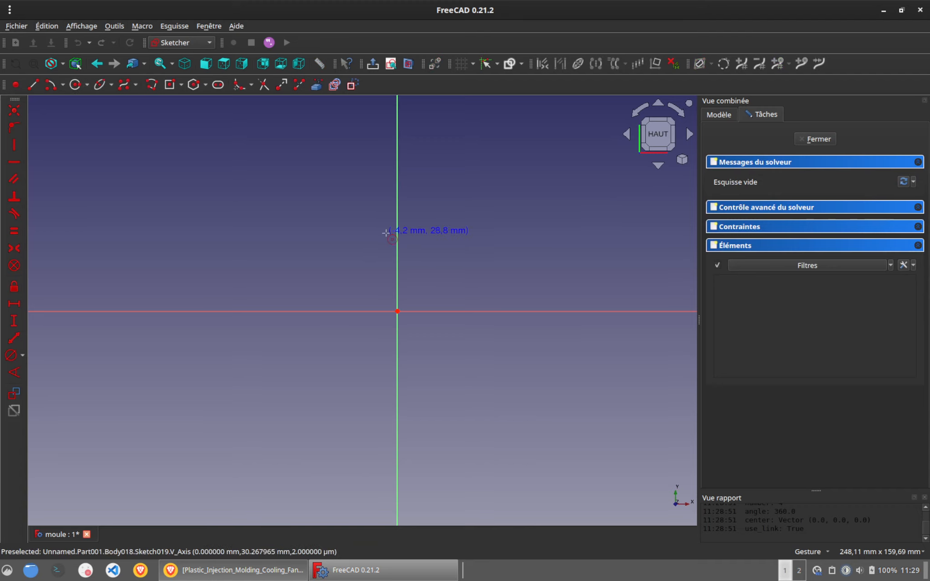
left_click(396, 237)
left_click(397, 311)
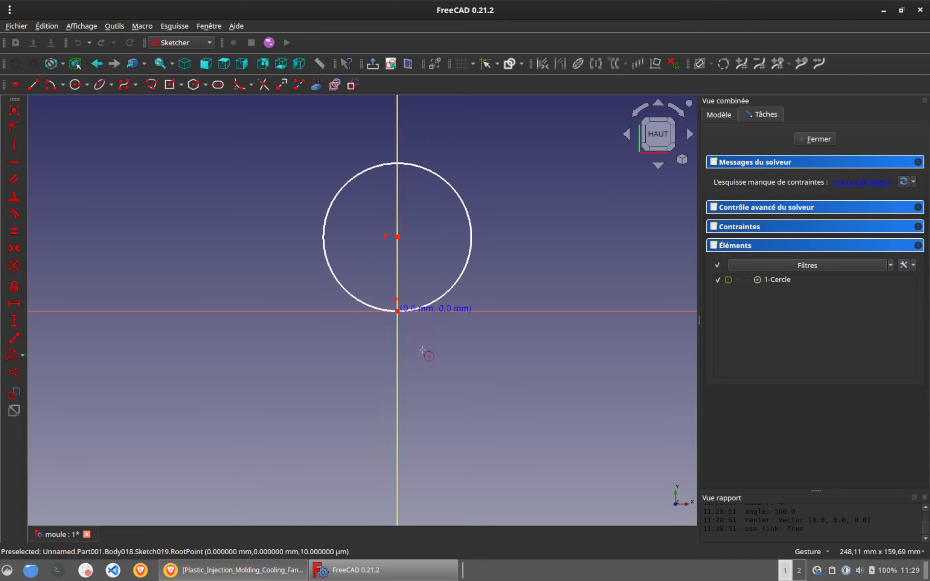
left_click(441, 299)
left_click(11, 355)
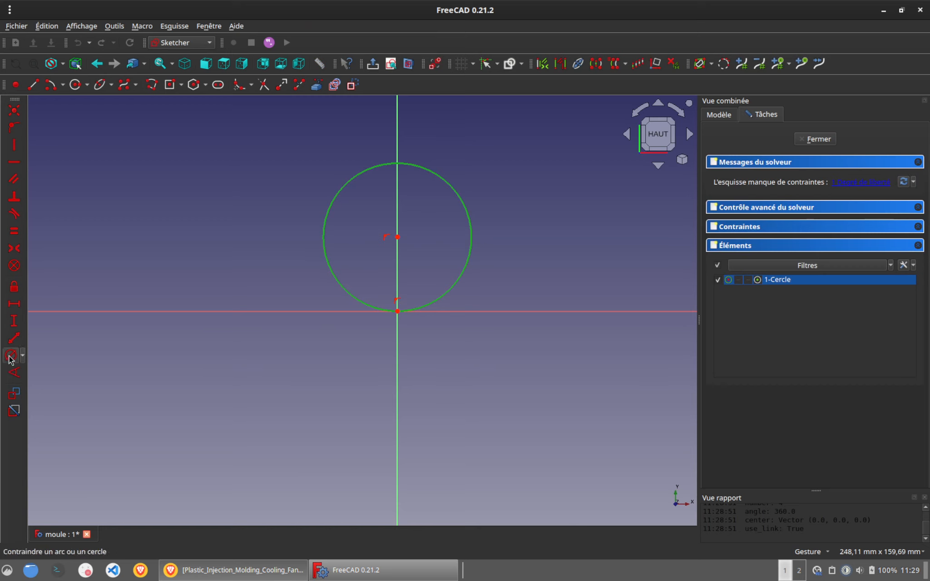
type("50")
key("Return")
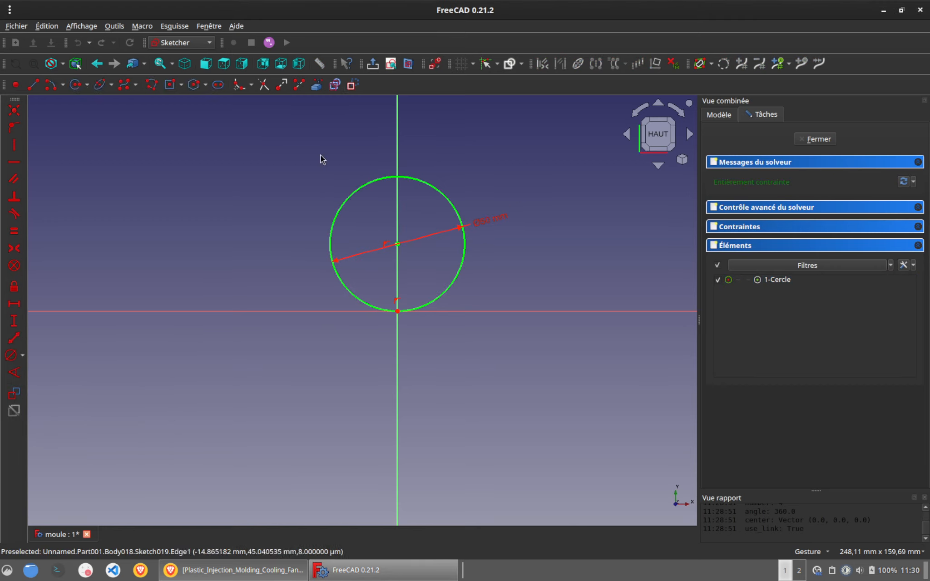
Step: Draw a line from the origin into the circle and set its angle to the vertical axis to 20°
left_click(50, 85)
left_click(397, 311)
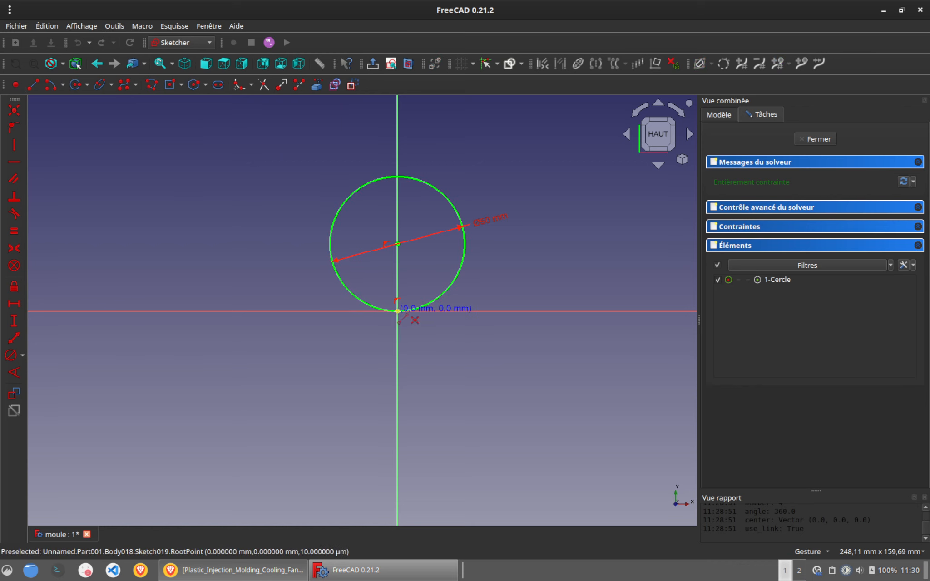
left_click(421, 263)
left_click(417, 278)
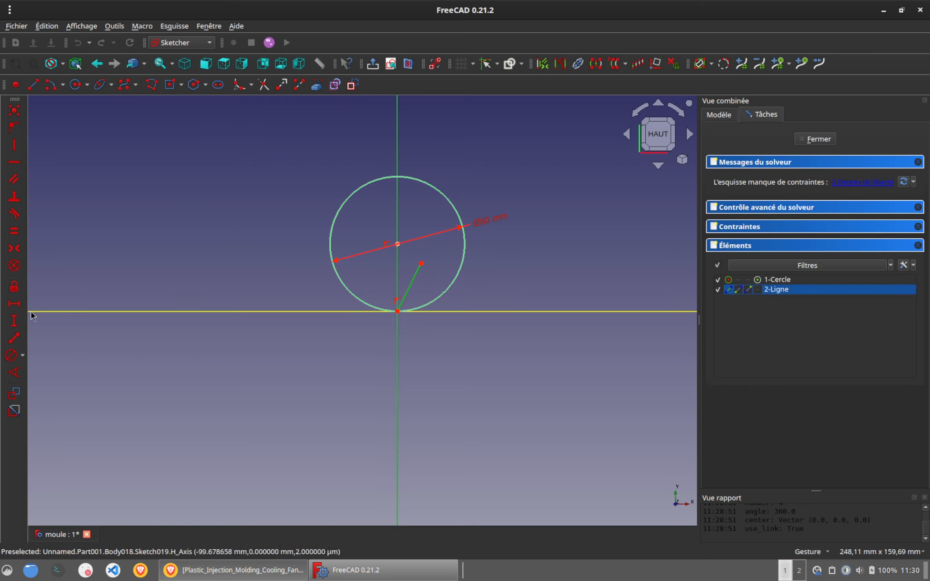
left_click(13, 373)
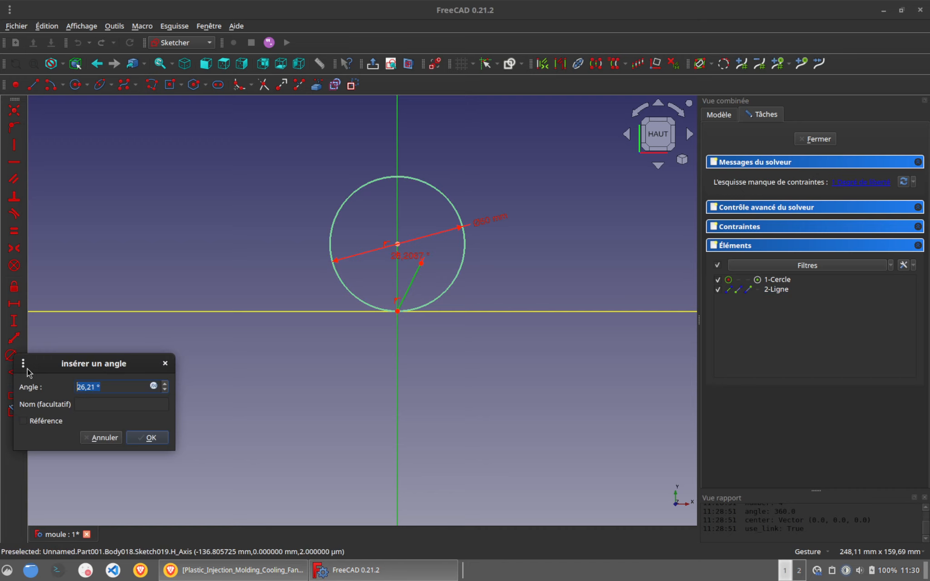
type("20")
key("Return")
Step: Set the line's length to 25 mm and convert it to construction geometry
left_click(411, 288)
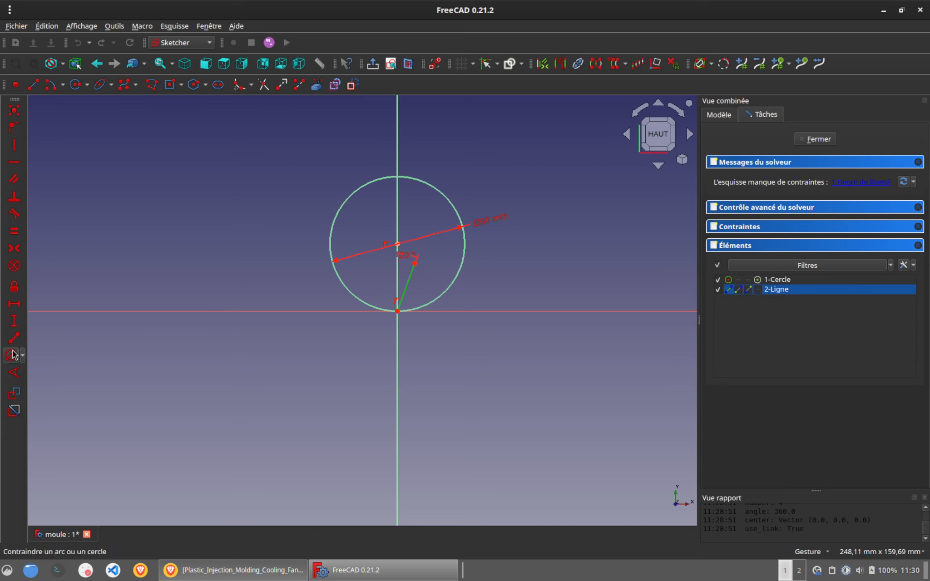
left_click(14, 338)
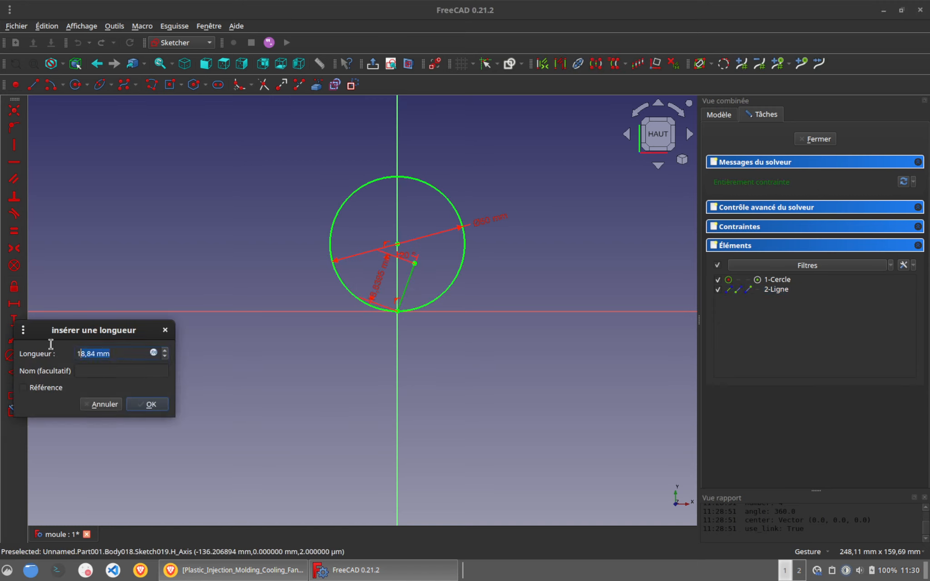
type("25")
key("Return")
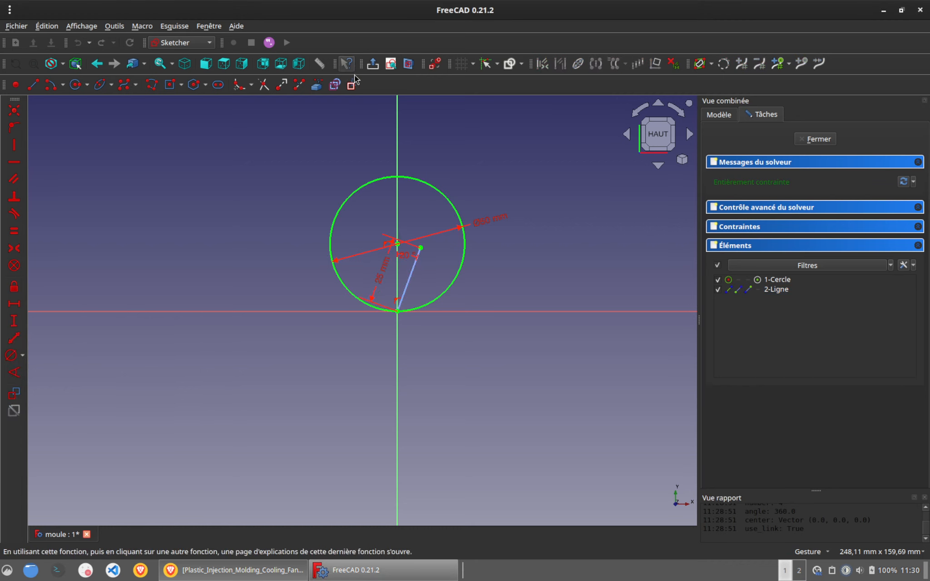
Step: Add a second circle of equal size centred on the line's free end and trim the overlap into one closed outline
left_click(80, 90)
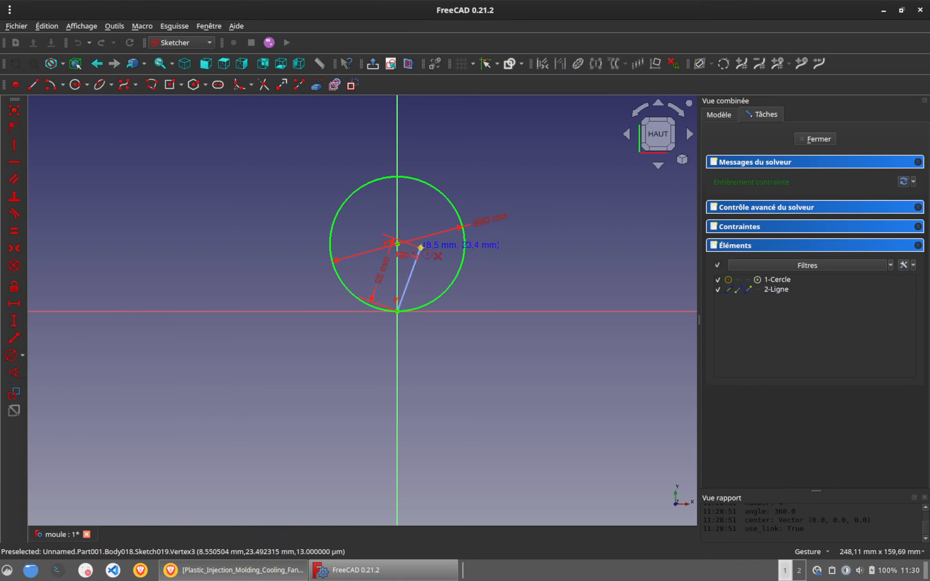
left_click(421, 247)
left_click(492, 282)
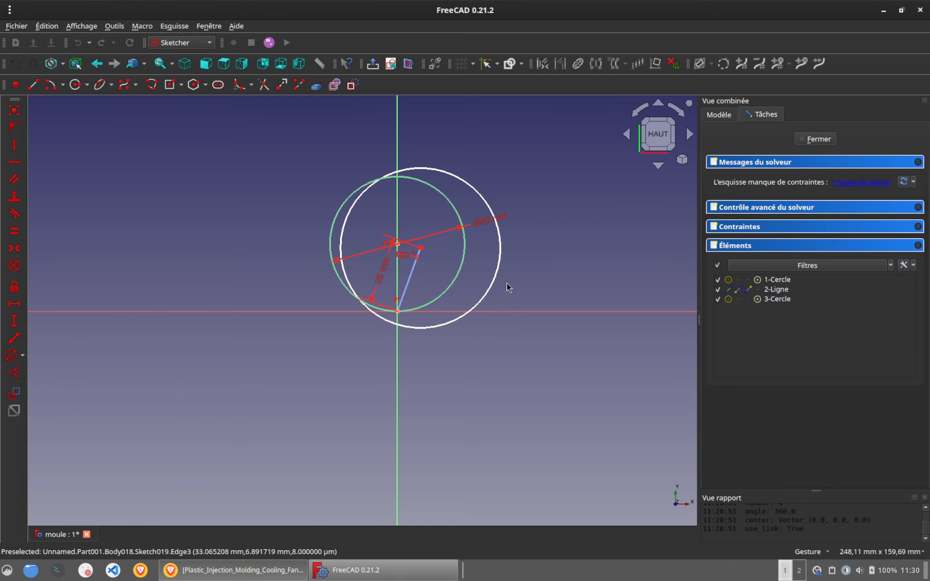
left_click(461, 270)
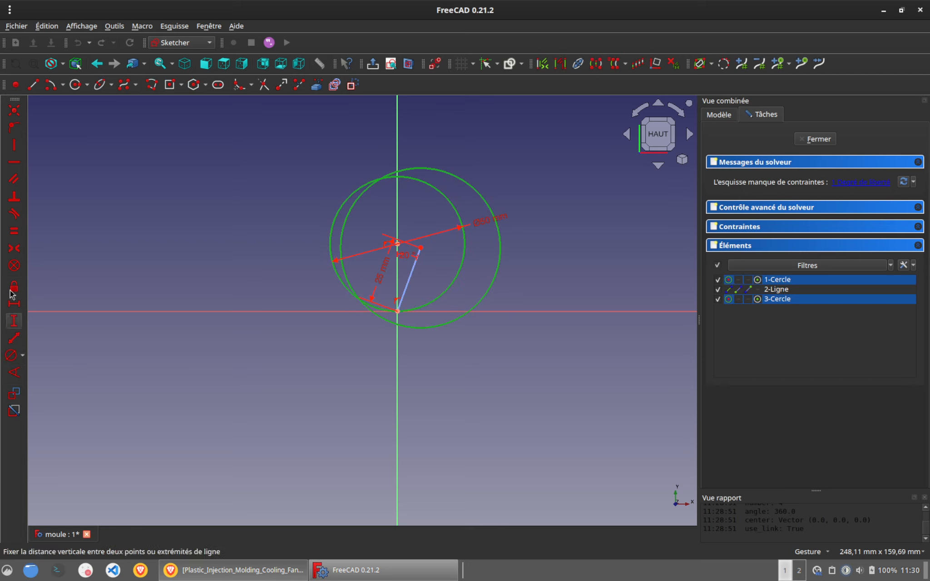
left_click(14, 230)
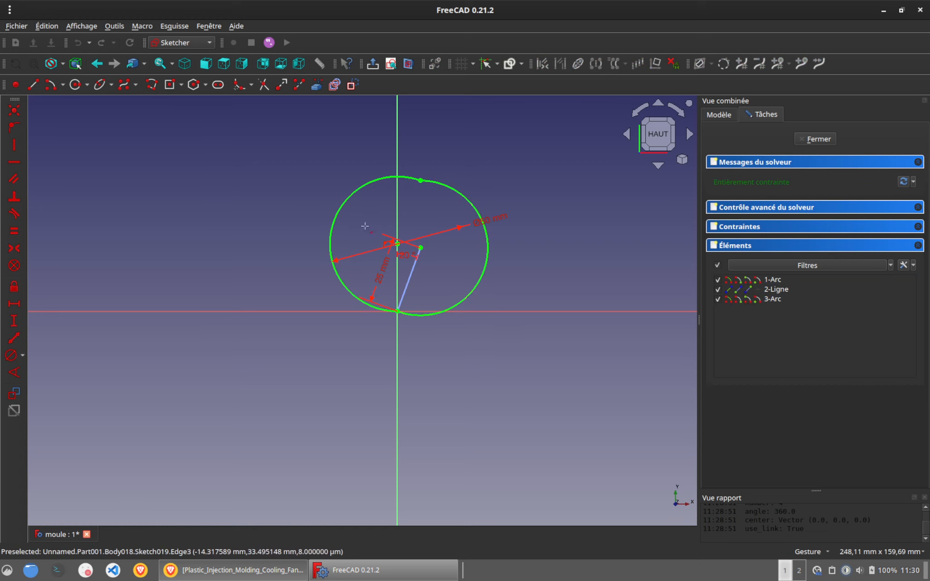
Step: Close the sketch and pad the merged circle outline by 5 mm
left_click(803, 139)
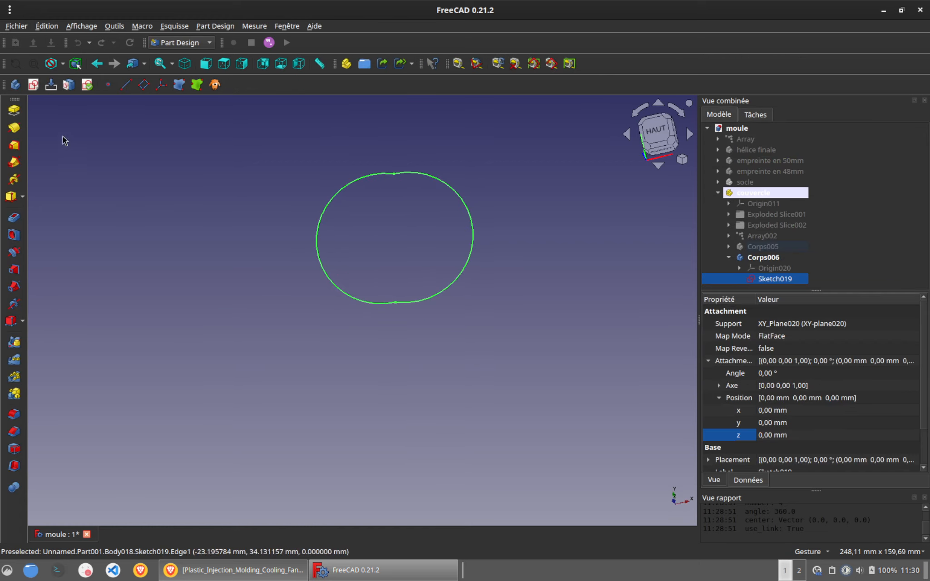
left_click(13, 110)
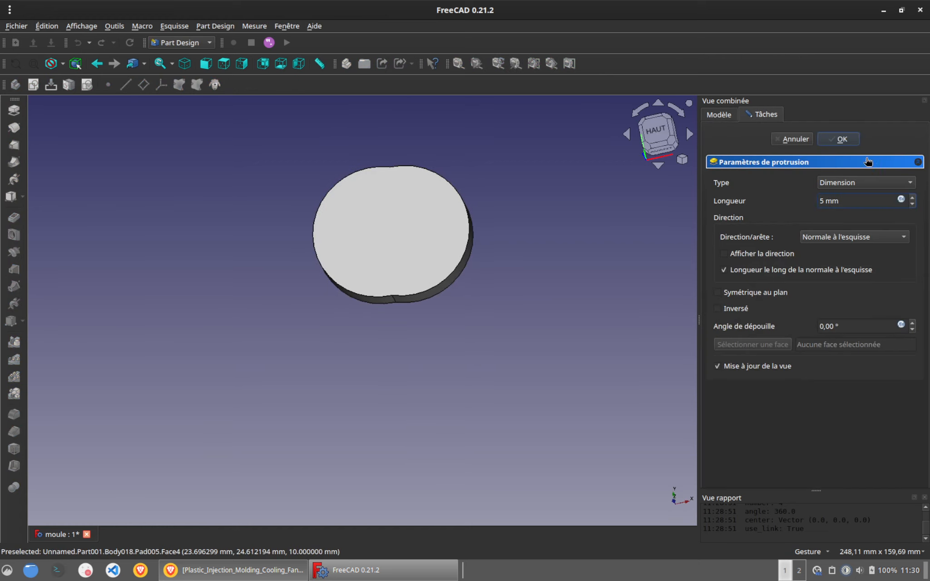
left_click(842, 139)
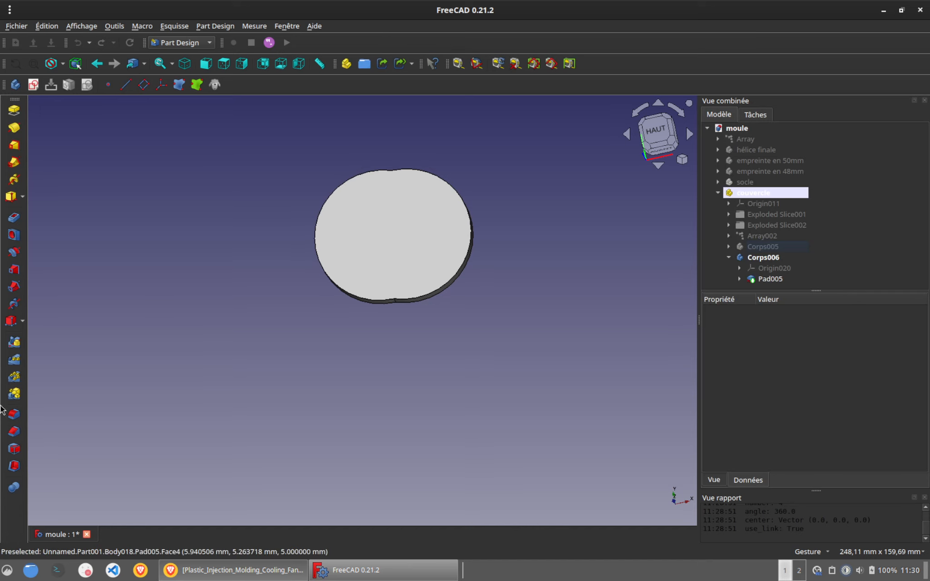
Step: Create a polar pattern of the 5 mm pad about the sketch's normal axis with 4 occurrences over 360°
left_click(14, 377)
left_click(794, 139)
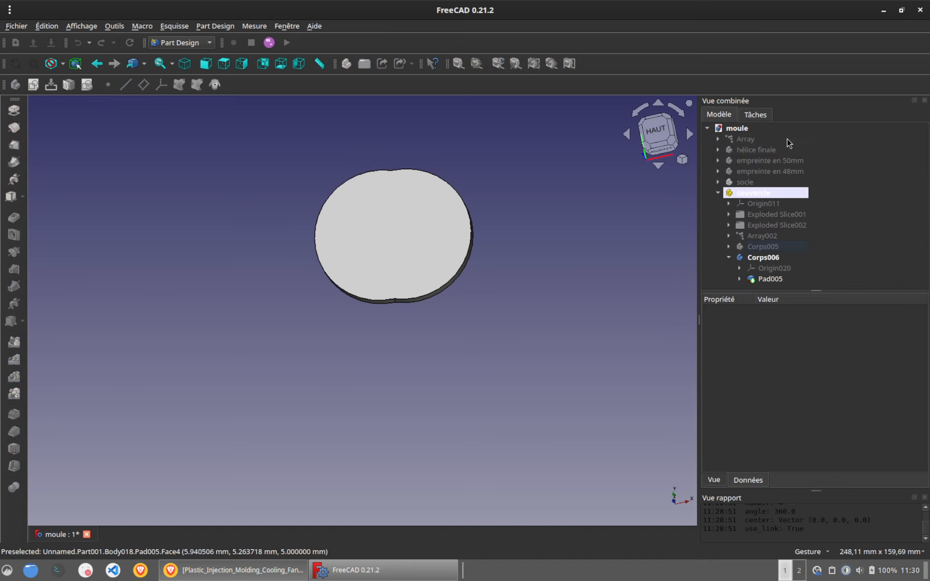
left_click(776, 278)
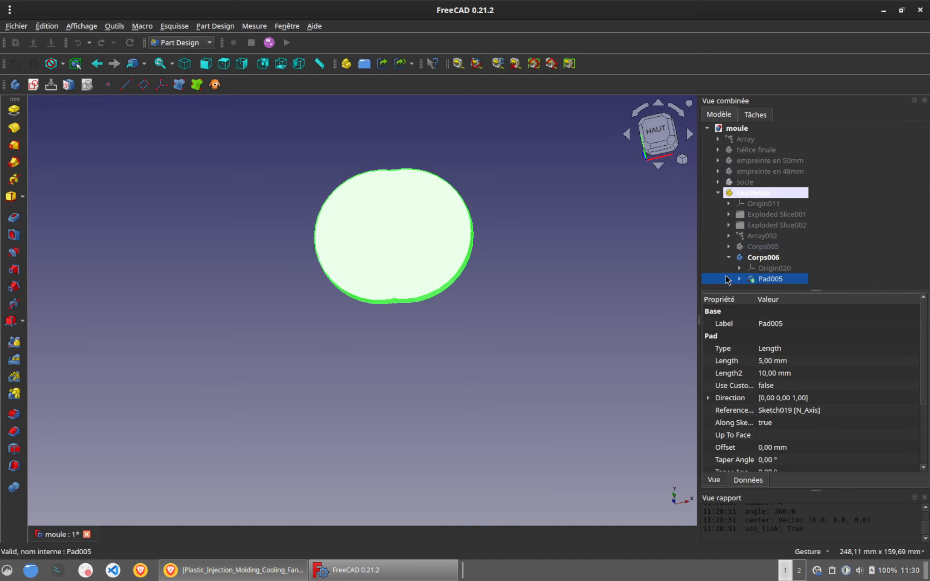
left_click(14, 376)
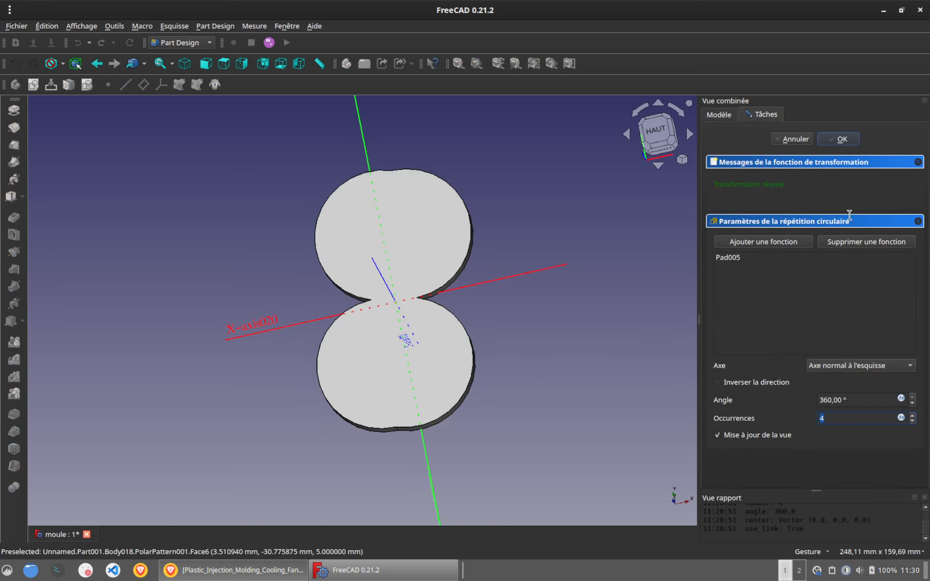
left_click(841, 139)
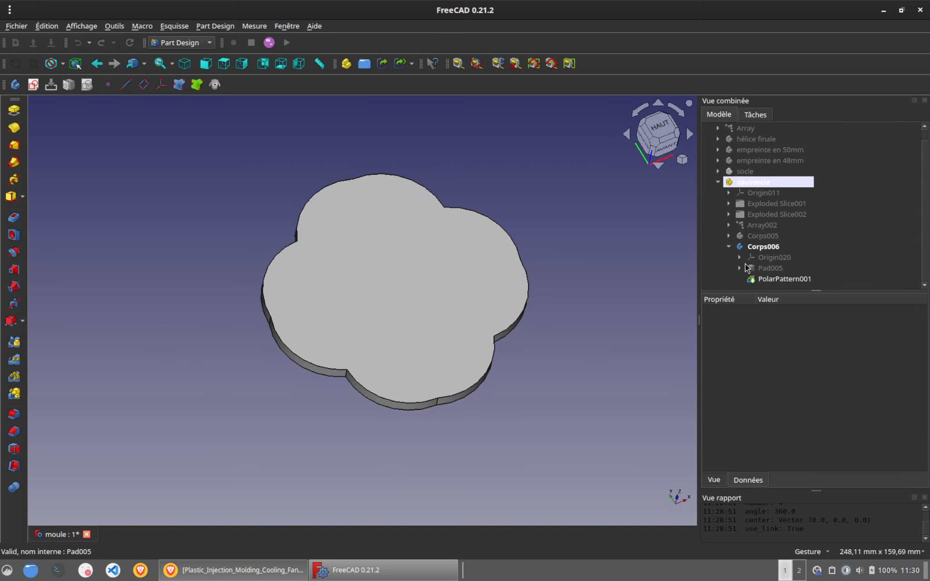
Step: Create a new body with a sketch on its XY plane and hide the polar-patterned outline body
left_click(15, 84)
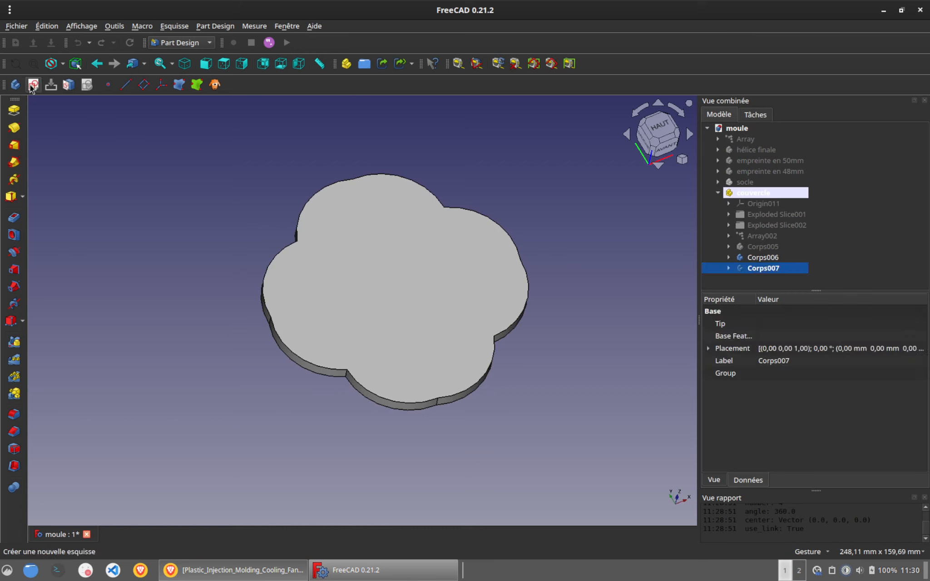
left_click(33, 84)
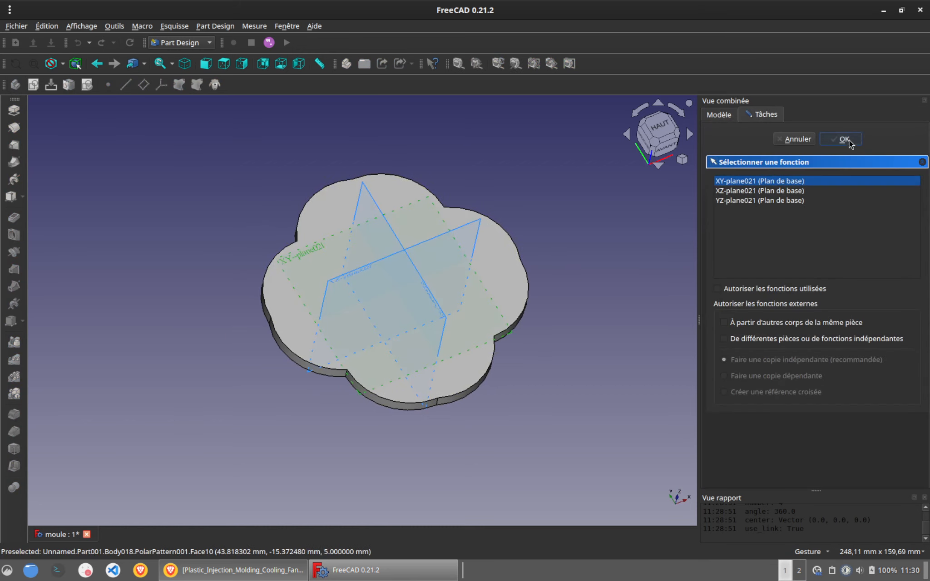
left_click(848, 142)
left_click(719, 114)
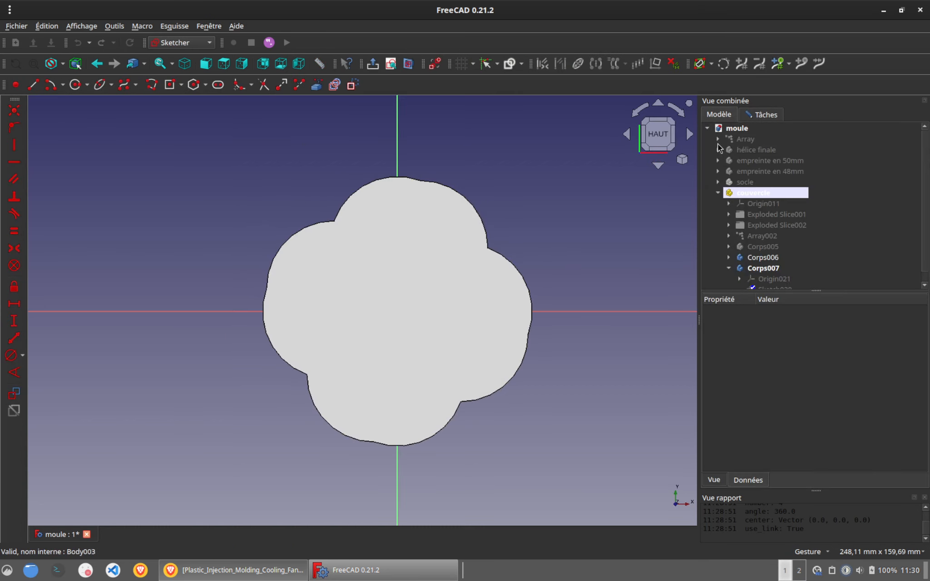
left_click(770, 260)
key("space")
left_click(768, 270)
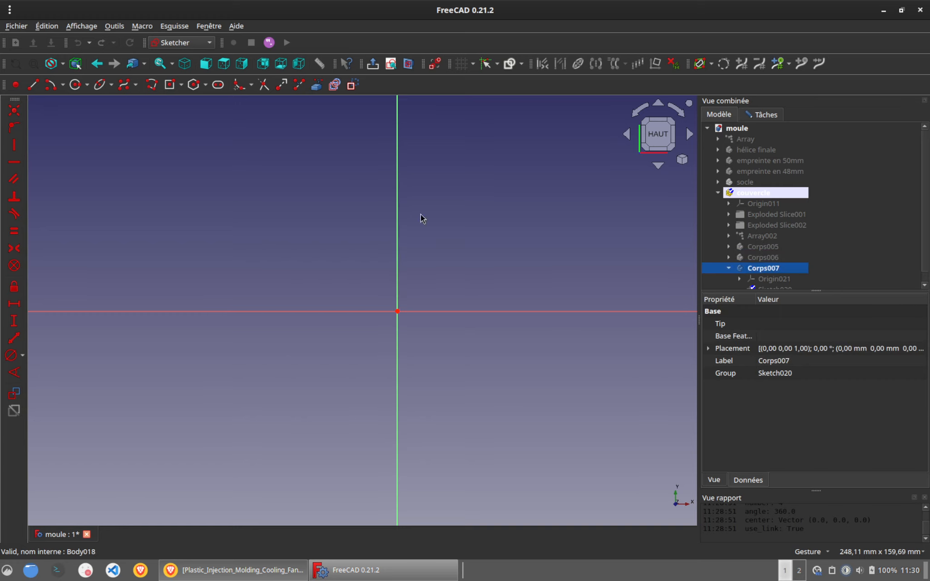
Step: Draw a rectangle centred on the origin, set its horizontal side to 120 mm and constrain adjacent sides equal to make a square
left_click(171, 84)
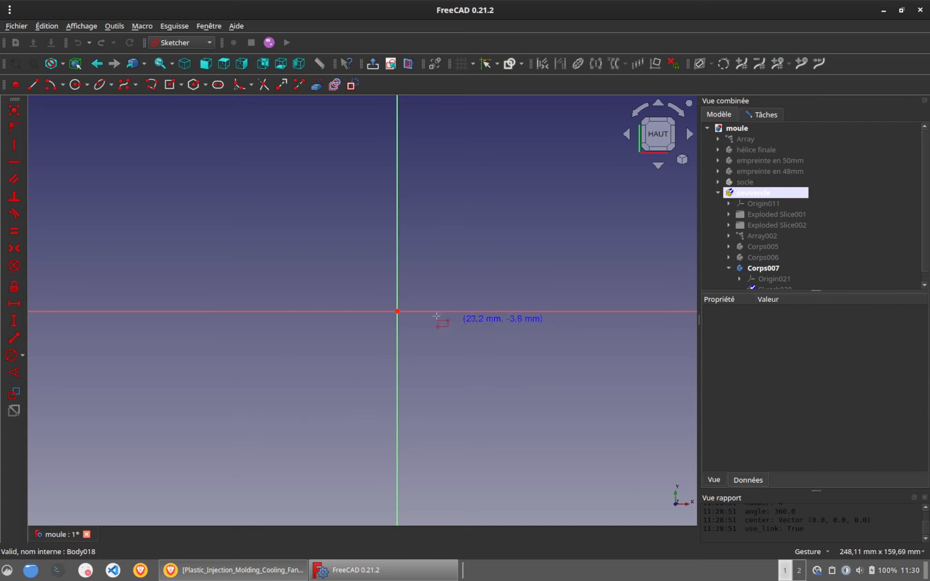
left_click(398, 311)
left_click(543, 420)
left_click(417, 202)
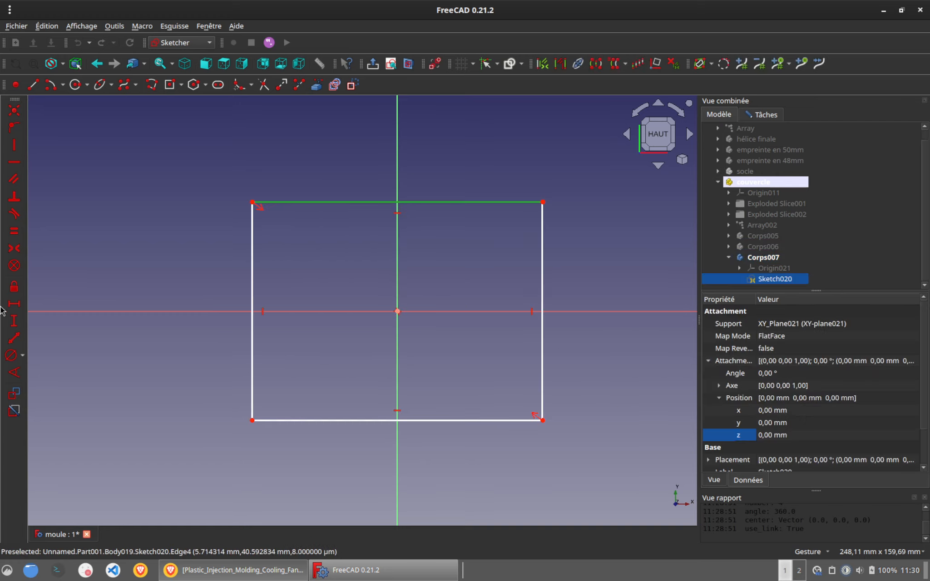
left_click(14, 304)
type("1")
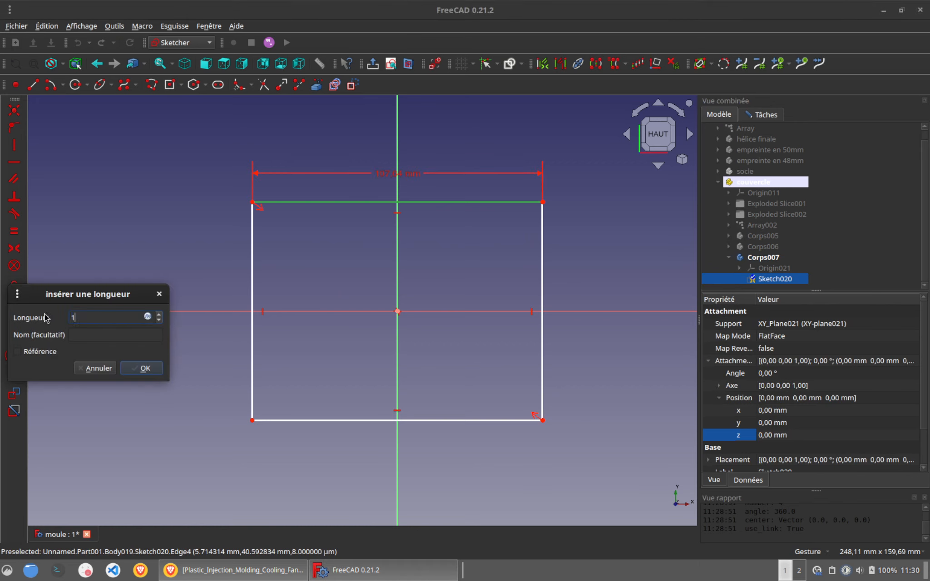
type("20")
key("Return")
left_click(308, 205)
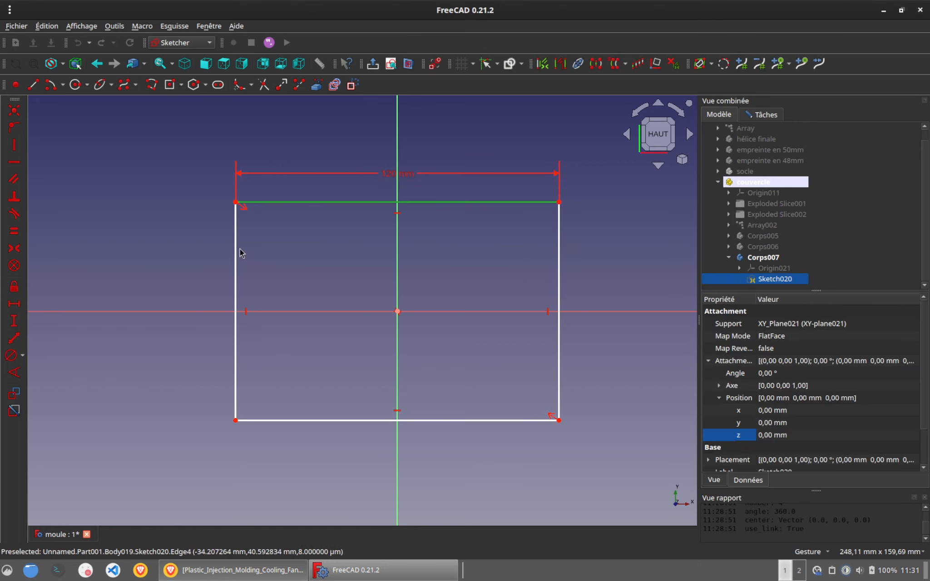
left_click(14, 230)
Step: Close the sketch and pad the square by 15 mm
left_click(762, 117)
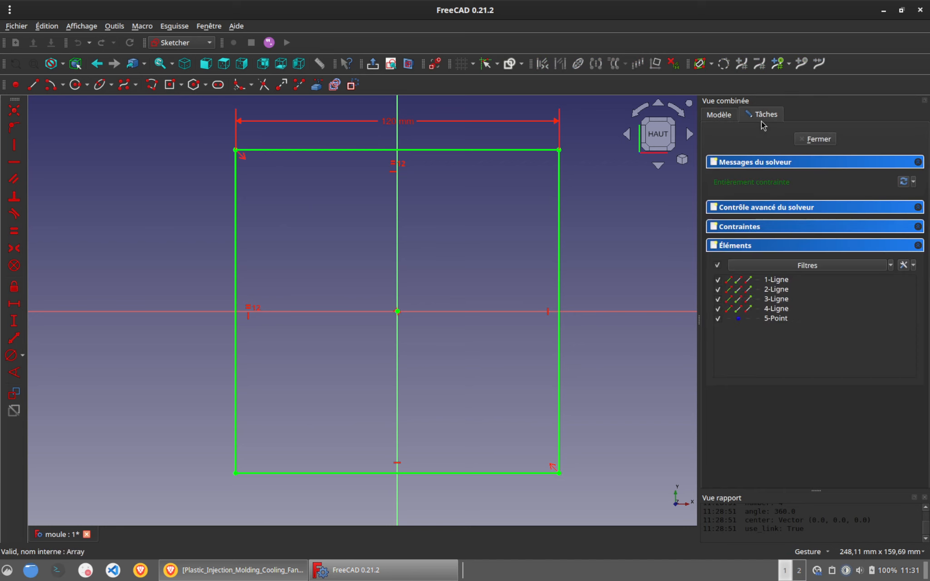
left_click(819, 139)
left_click(14, 110)
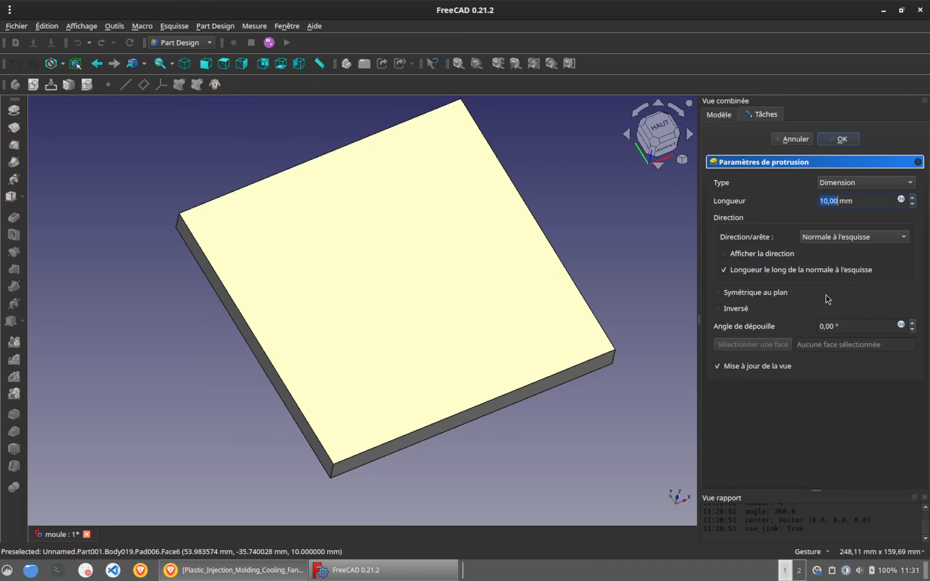
scroll(857, 203, "up", 5)
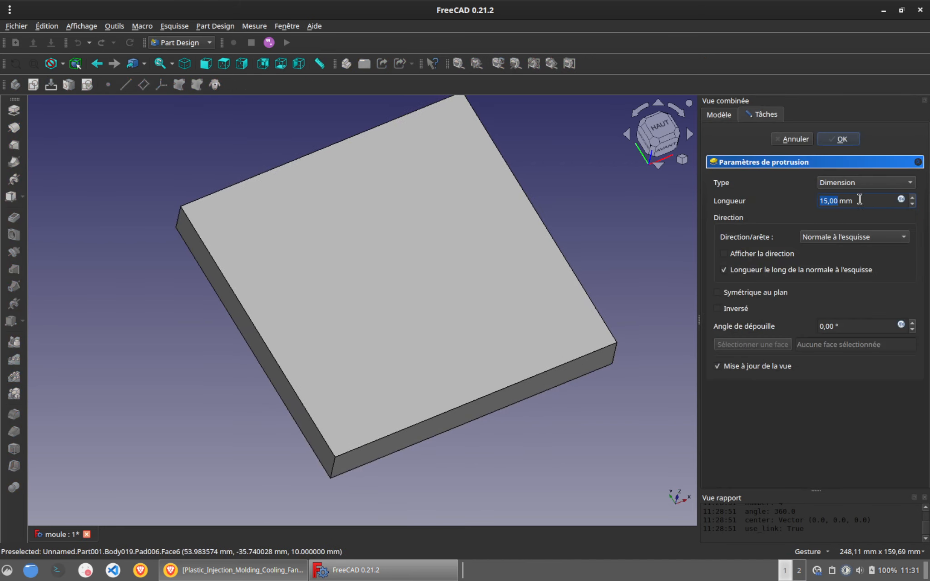
left_click(845, 140)
Step: Show the patterned outline body and subtract it from the square block with a Boolean cut
left_click_drag(637, 220, 406, 411)
left_click(761, 246)
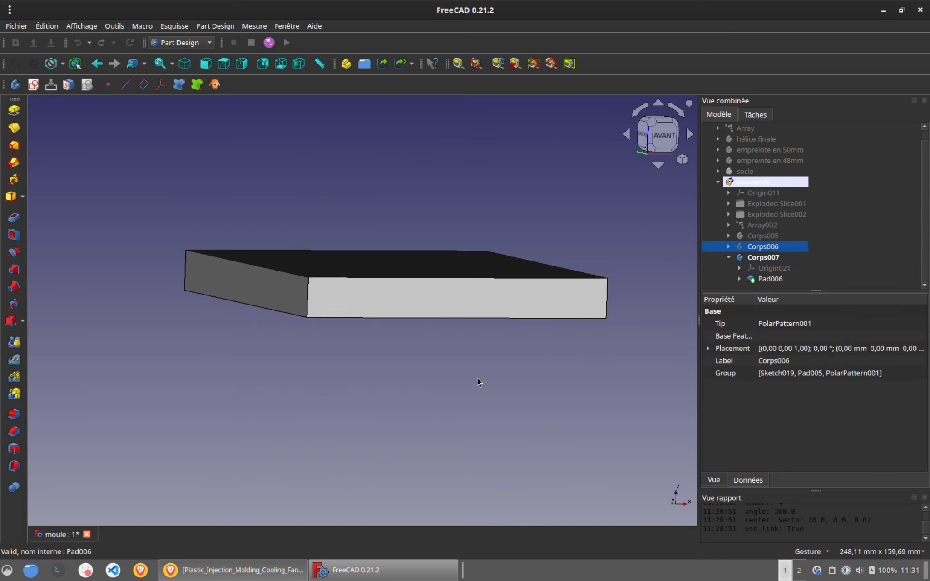
left_click_drag(478, 381, 396, 316)
left_click(763, 257)
left_click(763, 246, "ctrl")
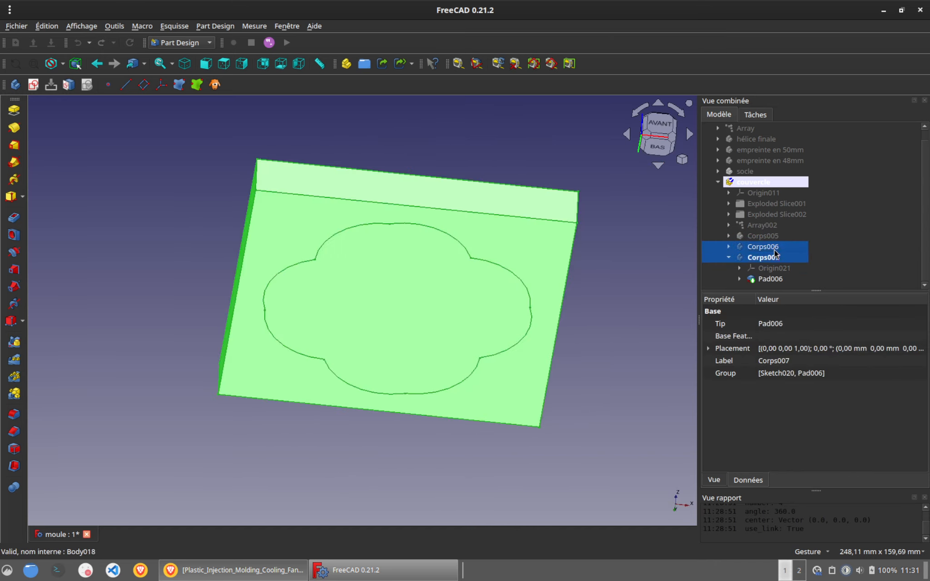
scroll(175, 42, "up", 1)
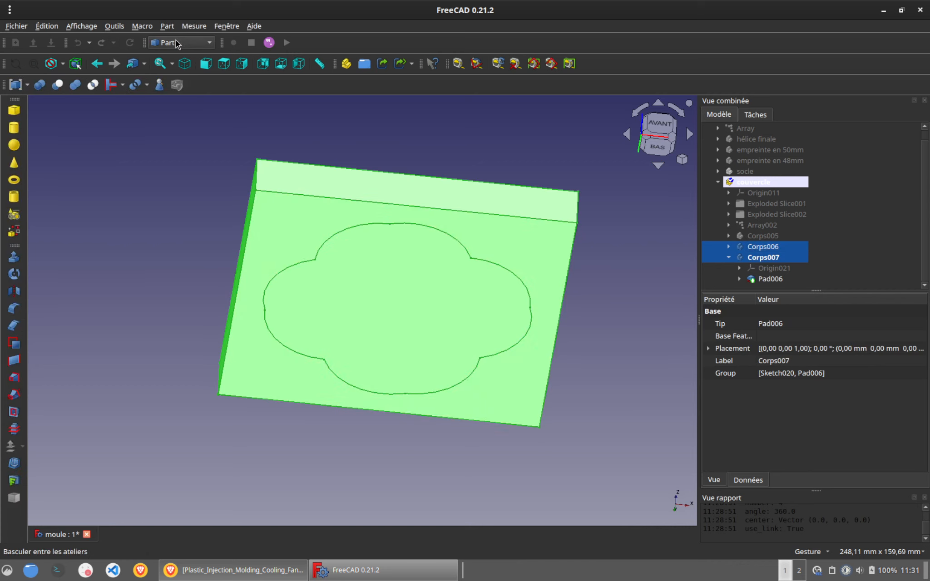
left_click(59, 90)
mouse_move(400, 122)
left_mouse_down()
mouse_move(389, 170)
mouse_move(411, 125)
left_mouse_up()
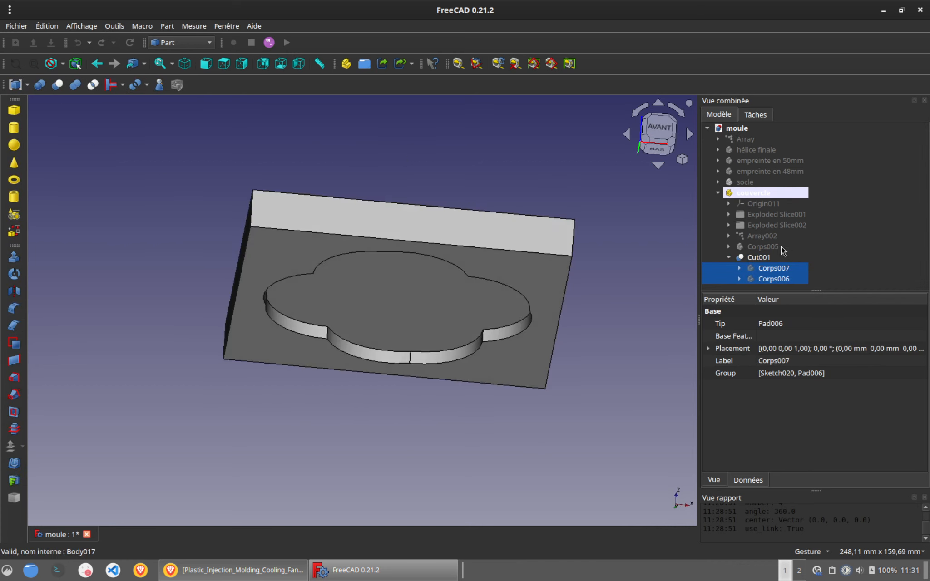
Step: Show the crescent array and the base (socle) with the cut block and check how the mould halves fit together
left_click(766, 237)
left_click_drag(427, 191, 447, 153)
left_click(744, 182)
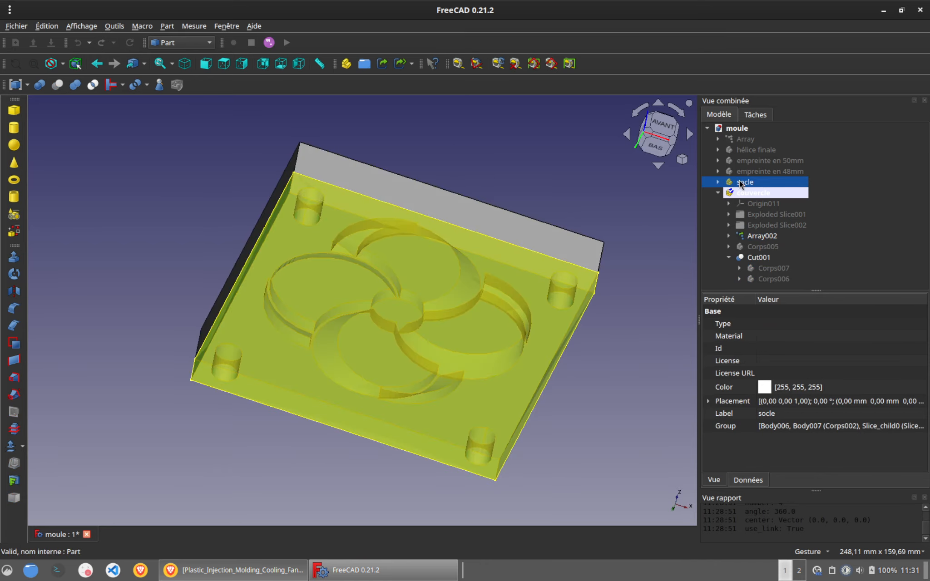
left_click_drag(588, 210, 507, 280)
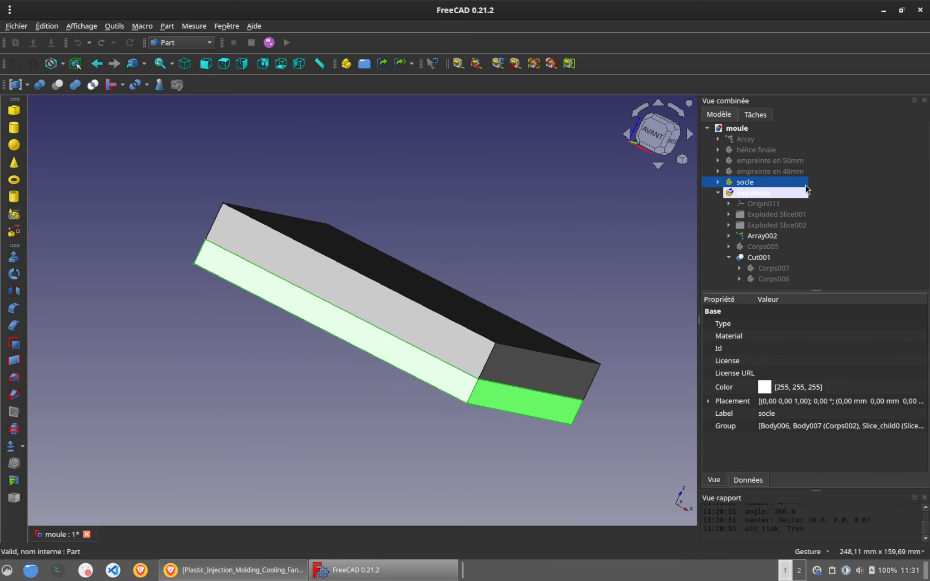
left_click_drag(445, 245, 359, 266)
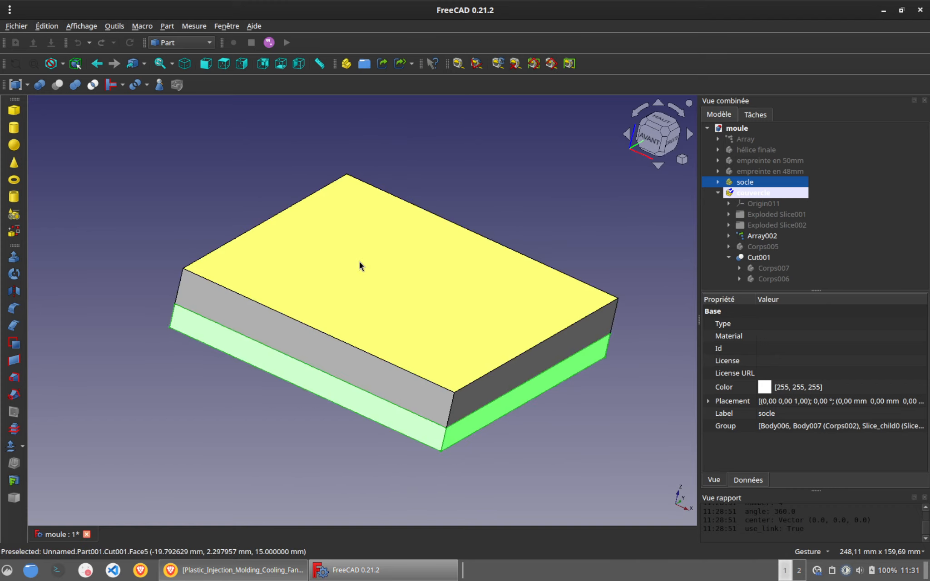
key("2")
key("0")
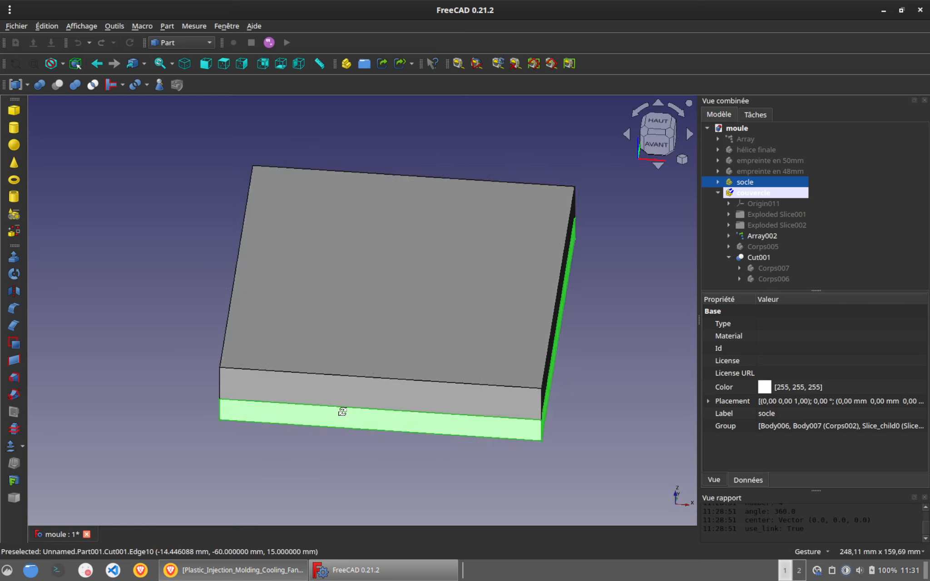
Step: Temporarily move the base down by about 32 mm with Transform to inspect both mould halves, and cancel the move
right_click(739, 182)
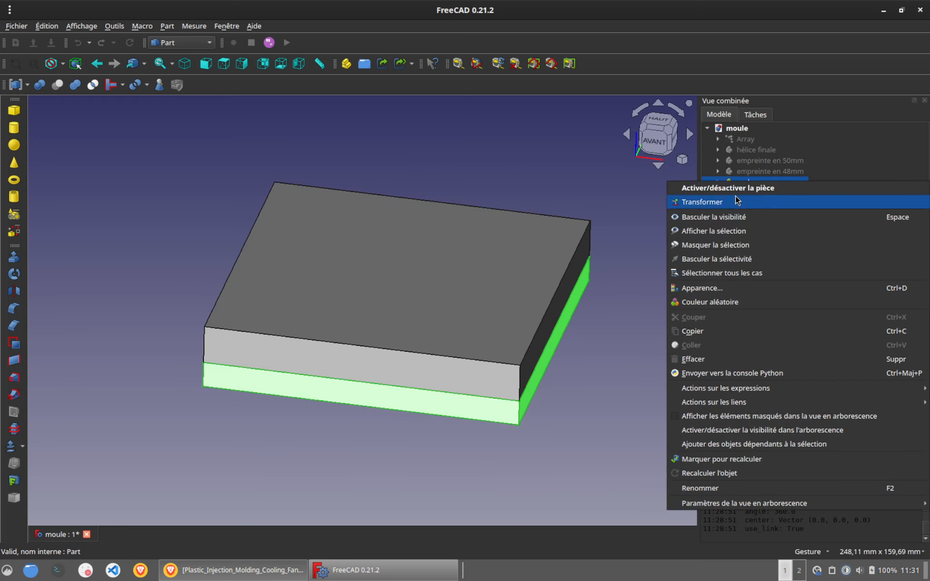
left_click(735, 198)
left_click_drag(397, 208, 401, 285)
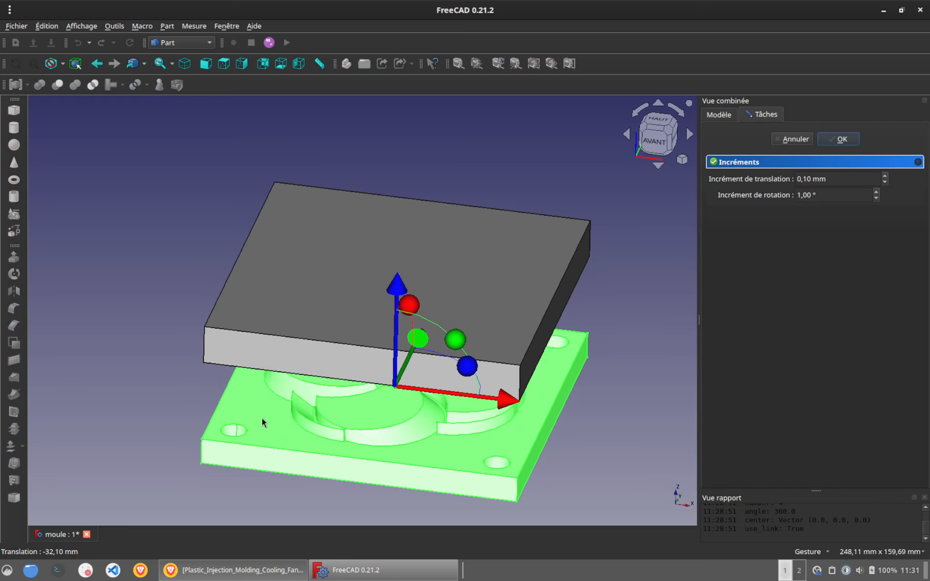
left_click_drag(326, 485, 309, 251)
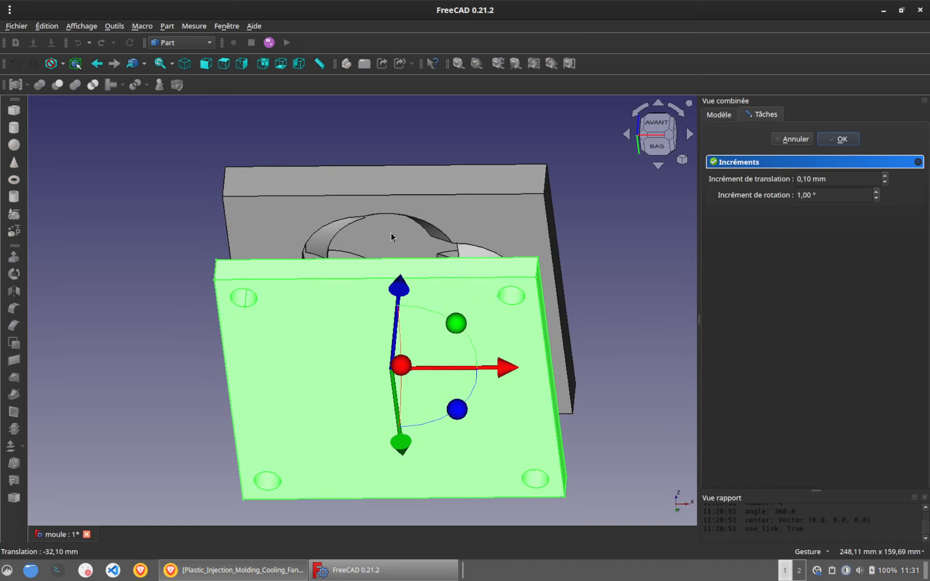
left_click_drag(391, 235, 373, 314)
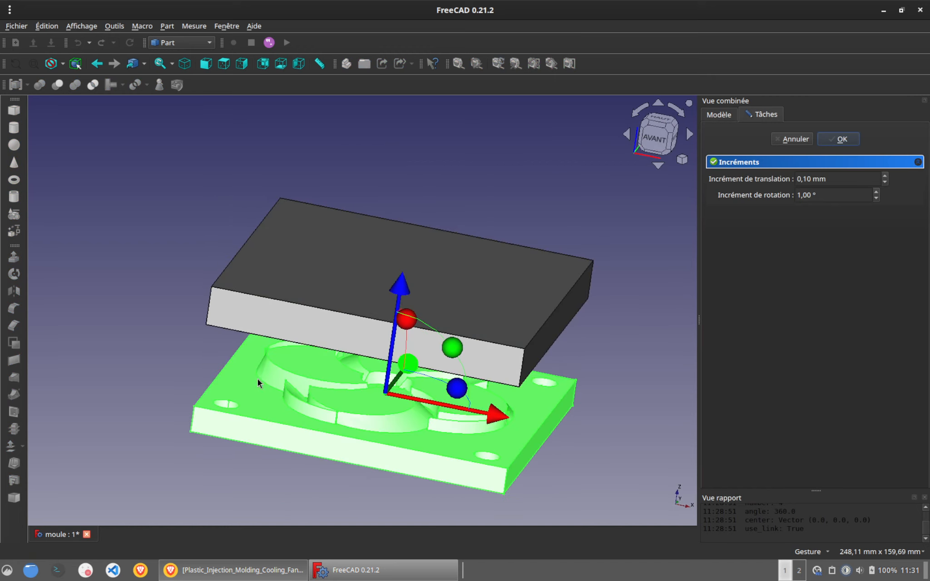
left_click(797, 143)
Step: Hide the base and create a new body from the crescent array Array002
key("space")
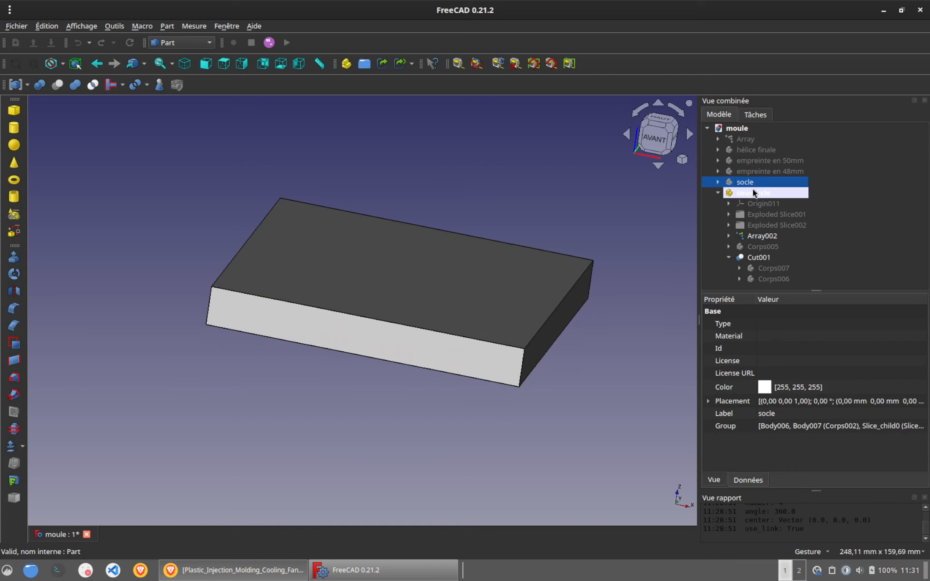
left_click_drag(473, 445, 444, 327)
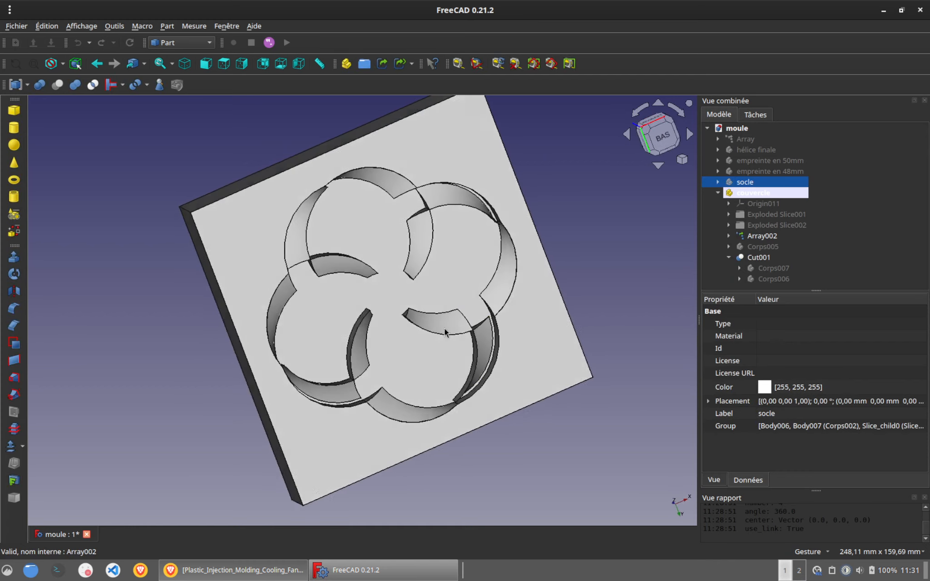
left_click(764, 236)
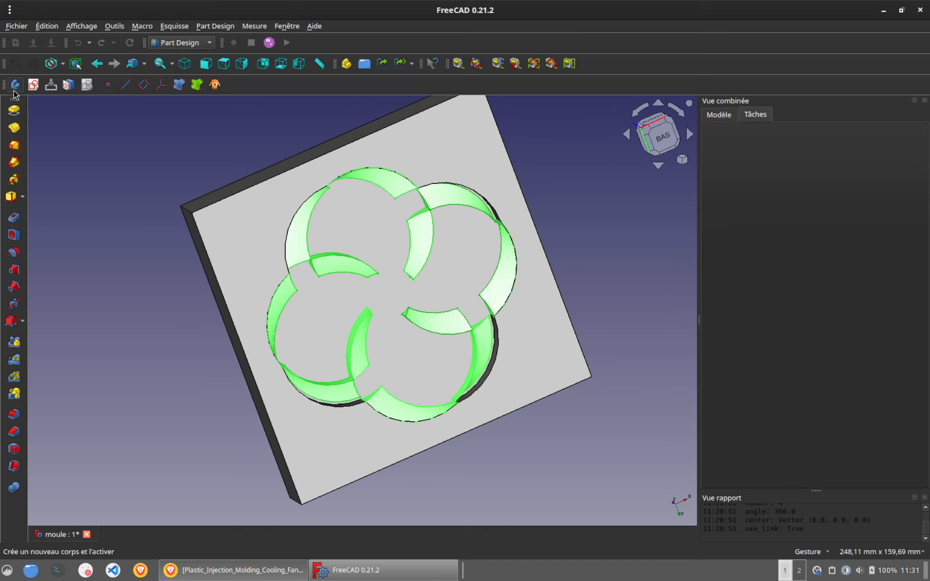
left_click(15, 90)
left_click(569, 283)
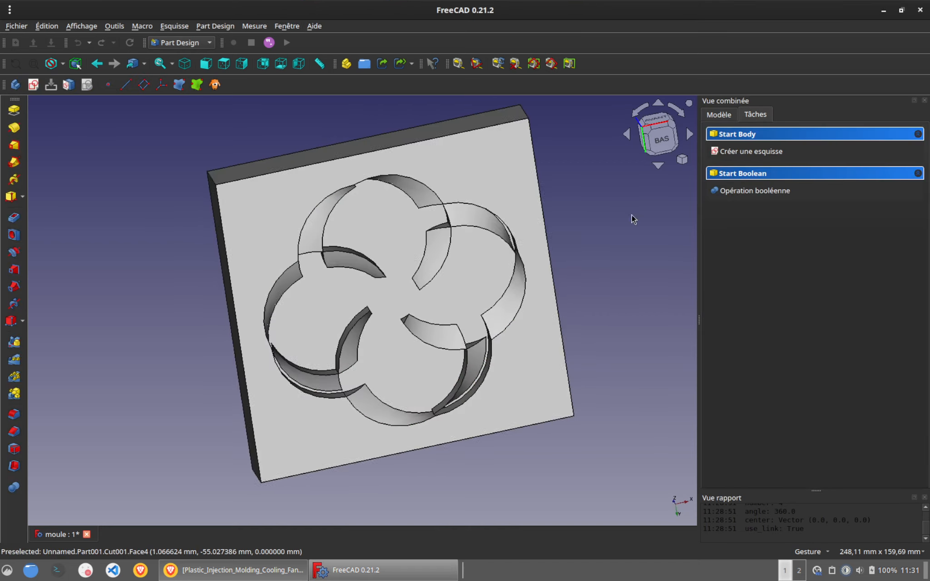
Step: Fuse the cut block Cut001 and the crescent body Corps008 into one solid
left_click(722, 114)
left_click(777, 252, "ctrl")
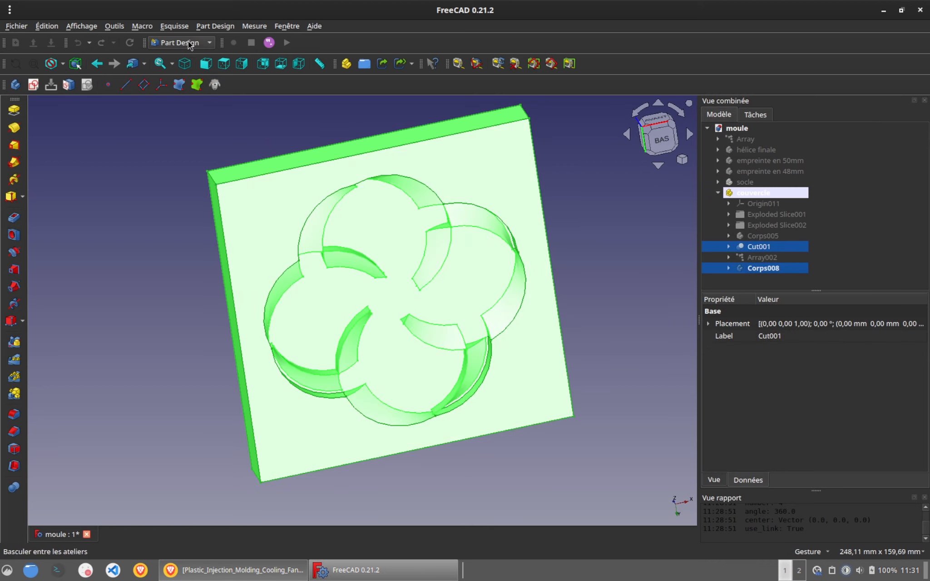
scroll(188, 42, "up", 1)
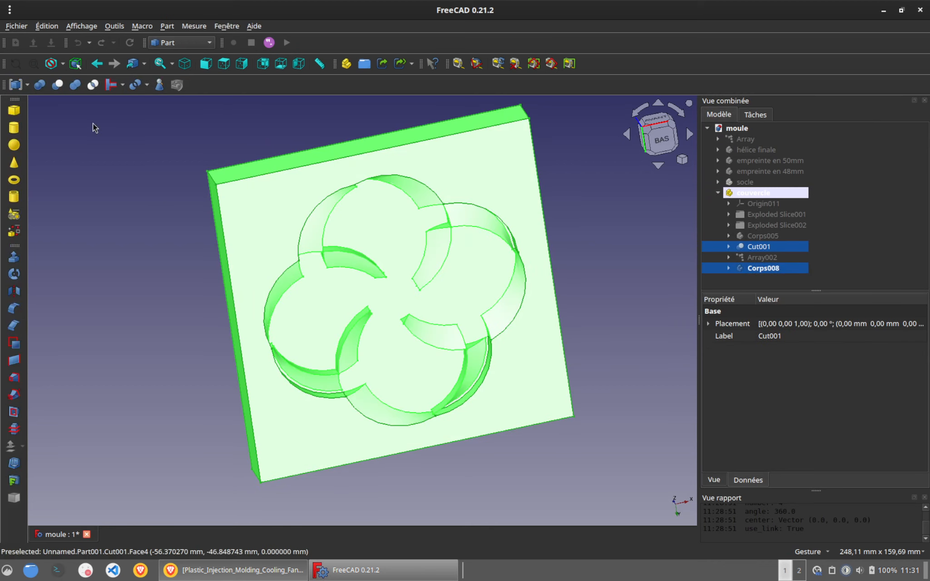
left_click(75, 85)
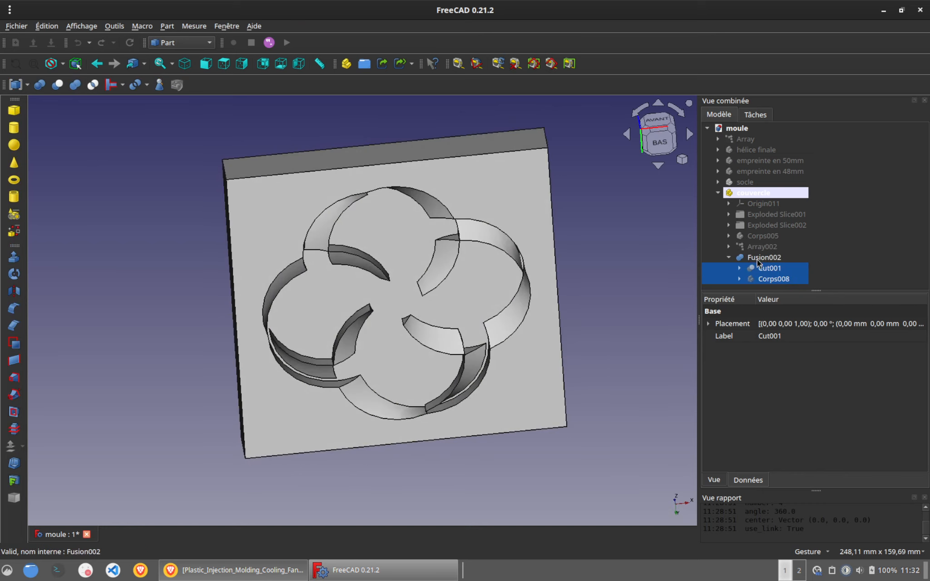
left_click(728, 257)
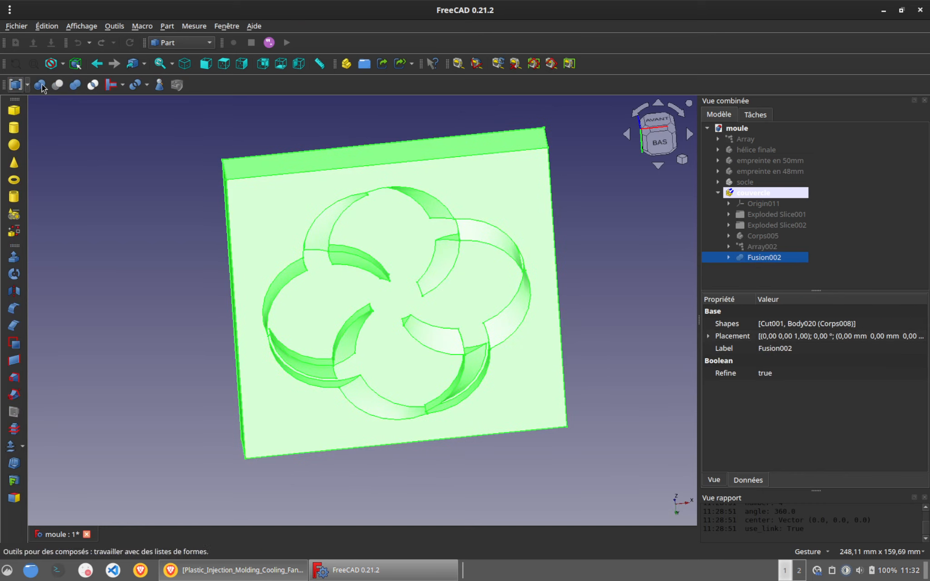
Step: Create a new body from the fused solid Fusion002 and make it the active body
scroll(174, 42, "down", 1)
left_click(15, 85)
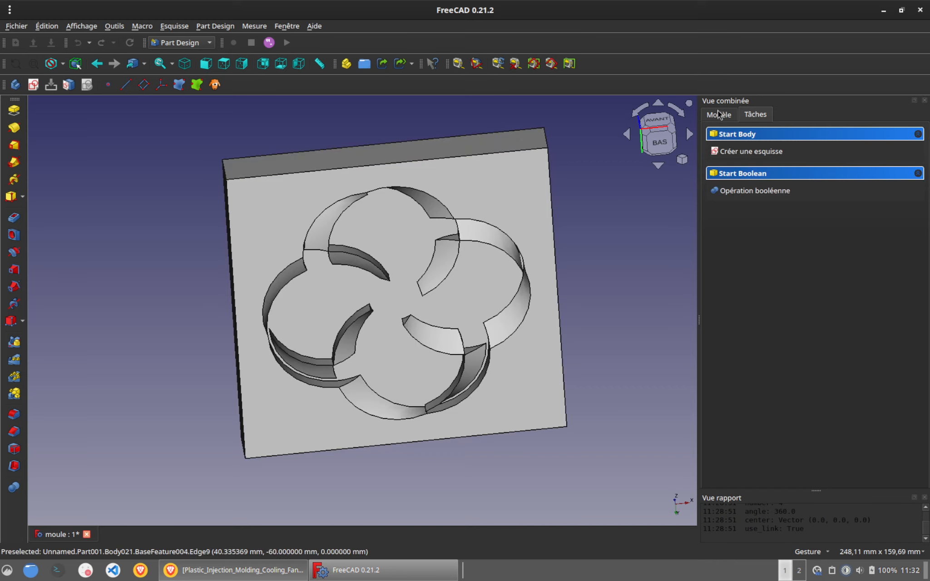
left_click_drag(621, 161, 349, 259)
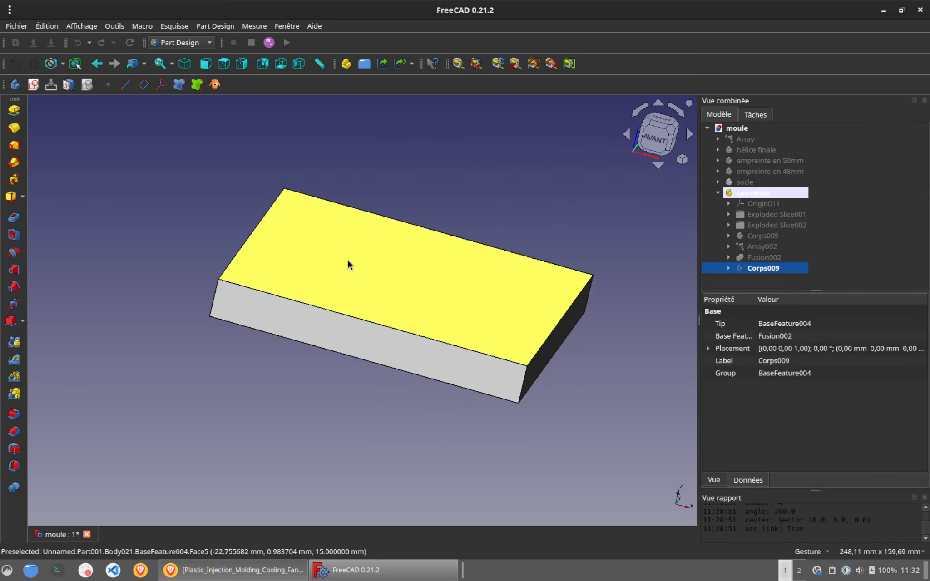
left_click(348, 260)
left_click(506, 221)
right_click(763, 258)
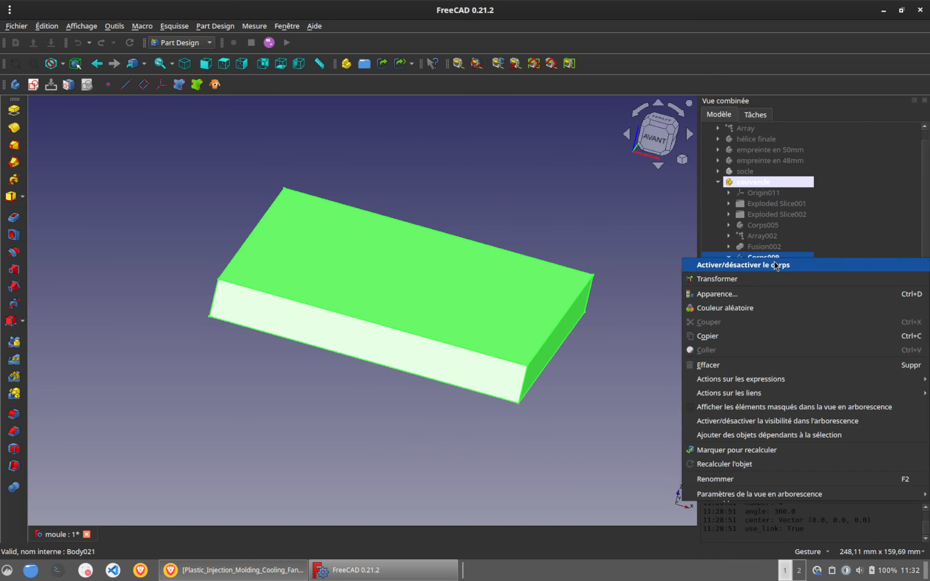
left_click(763, 265)
Step: On the cover's plain top face, sketch a circle about 18 mm in diameter near the upper-left corner, with the upper edge referenced as external geometry
left_click(367, 272)
left_click(33, 84)
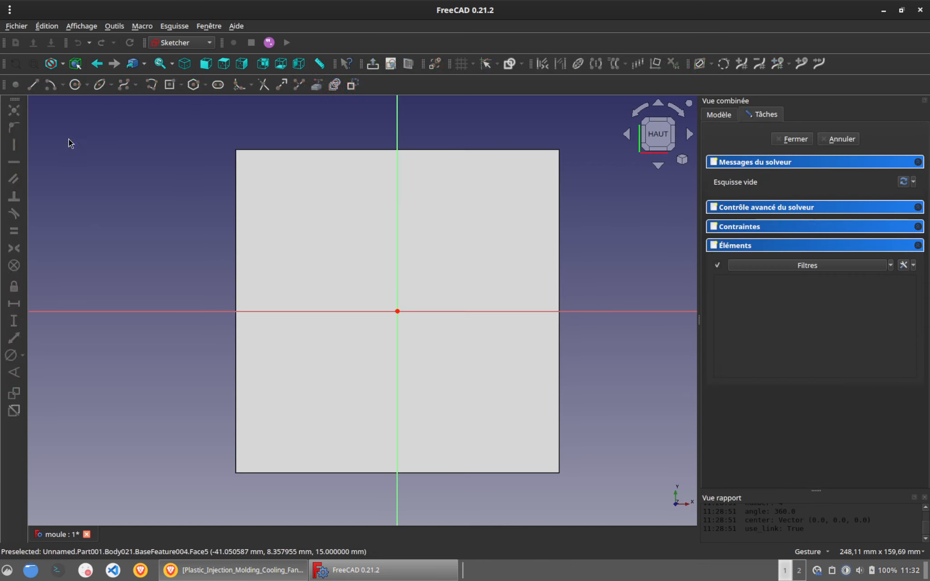
left_click(299, 89)
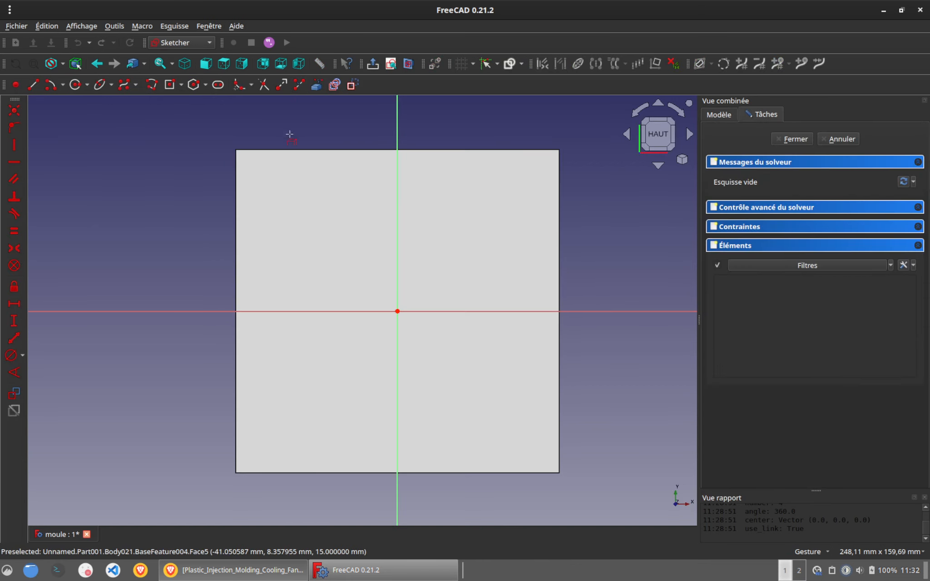
left_click(287, 150)
left_click(75, 85)
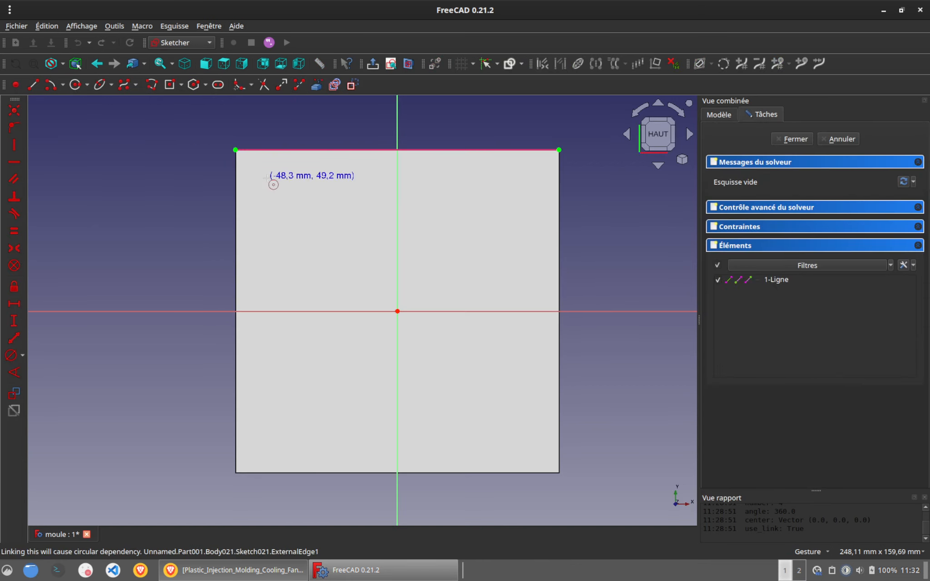
left_click(267, 178)
left_click(285, 196)
Step: Constrain the circle's centre 10 mm horizontally and 10 mm vertically from the block's upper-left corner
left_click(267, 178)
left_click(236, 150)
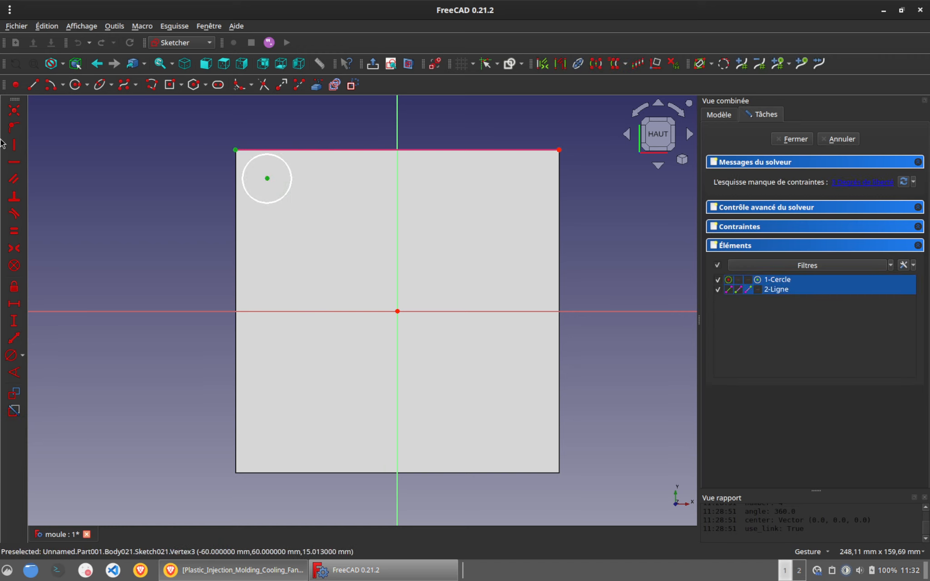
left_click(14, 289)
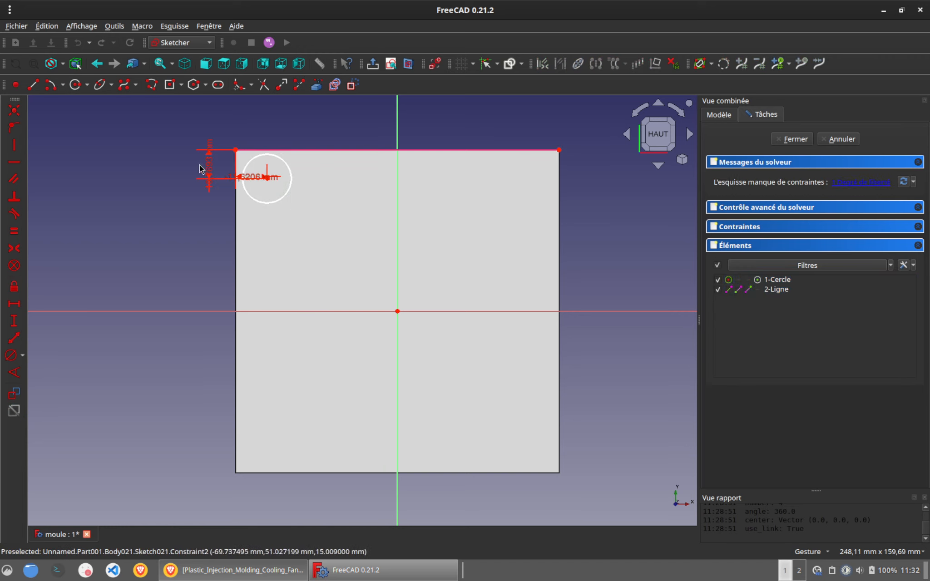
double_click(212, 172)
left_click_drag(324, 181, 223, 184)
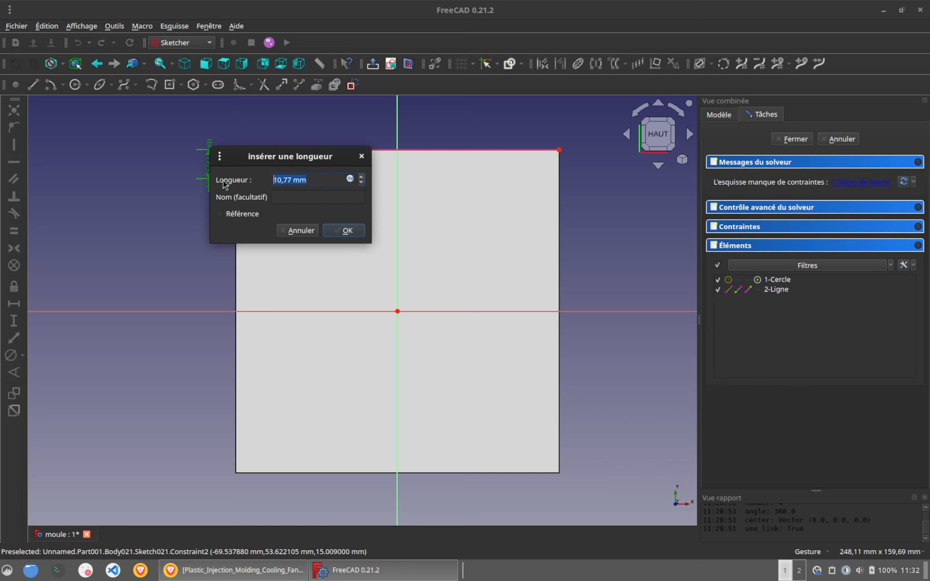
type("10")
key("Return")
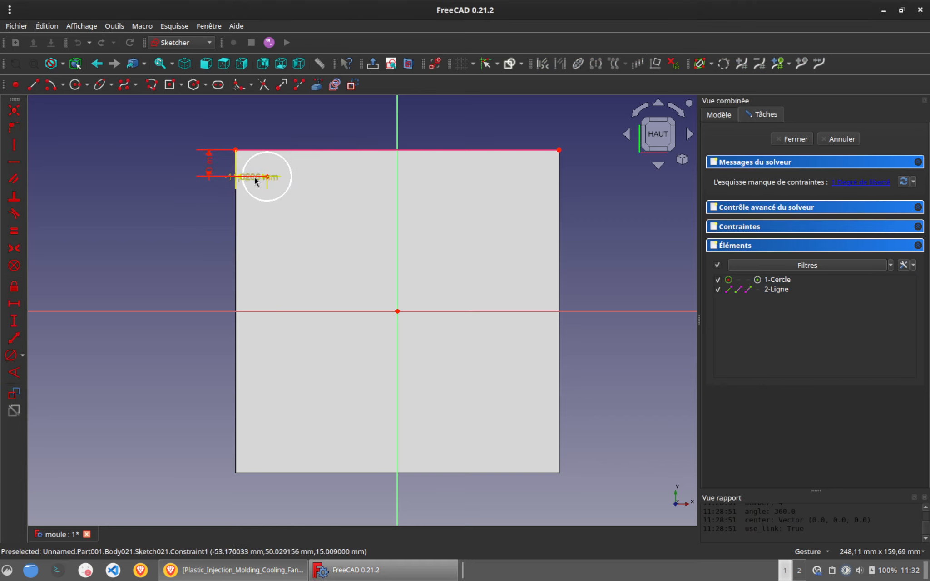
double_click(309, 125)
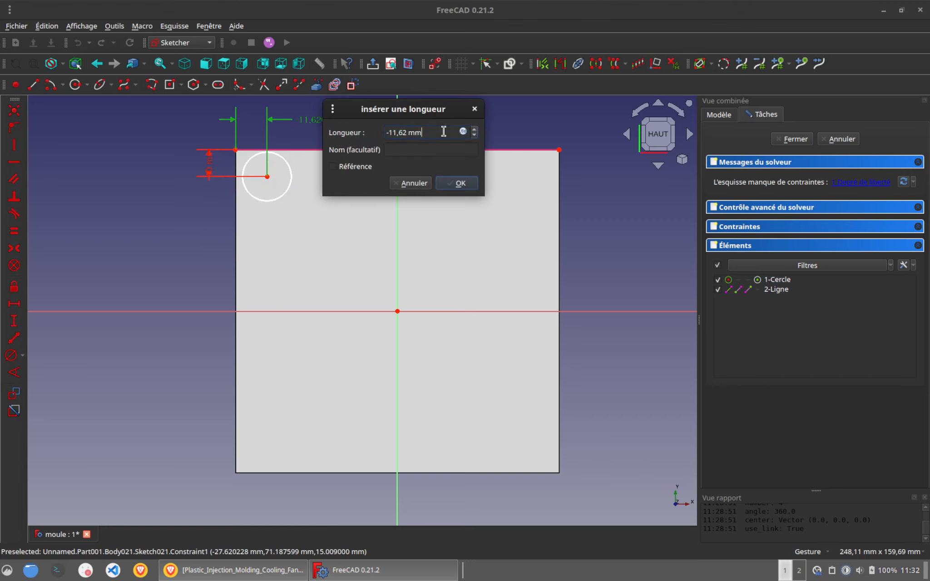
left_click_drag(444, 132, 335, 135)
type("10")
key("Return")
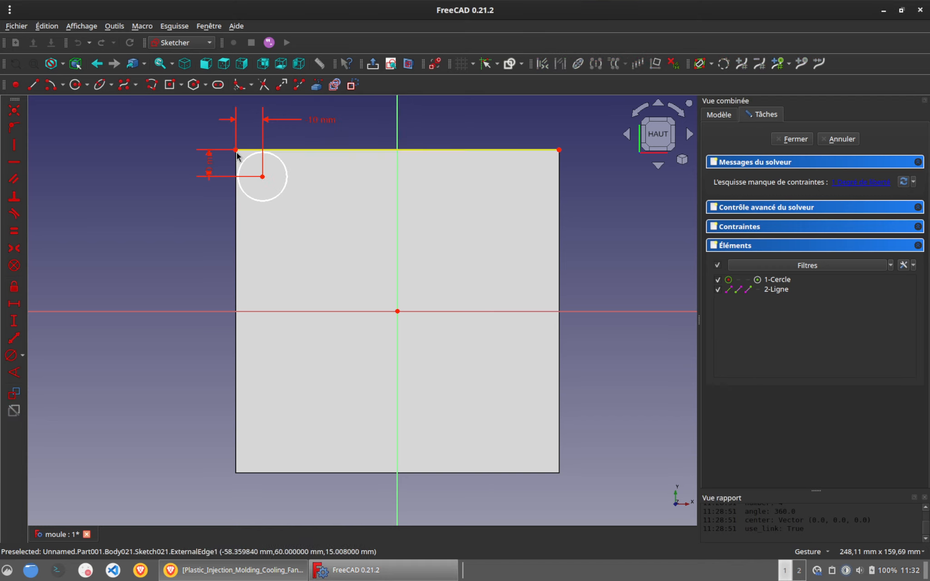
Step: Move the vertical dimension clear of the block, set the circle's diameter to 10 mm and close the sketch
left_click_drag(211, 169, 163, 230)
left_click(278, 197)
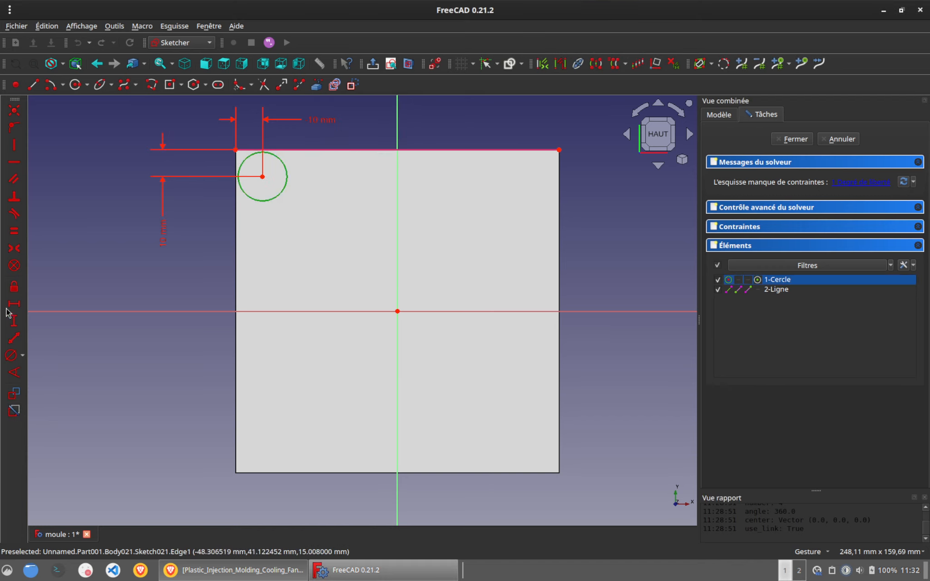
left_click(9, 357)
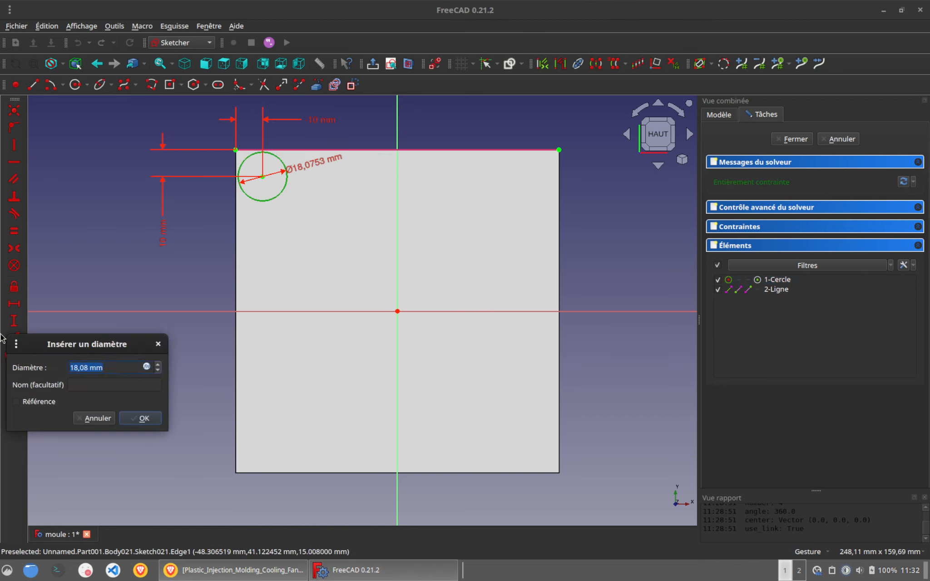
type("10")
key("Return")
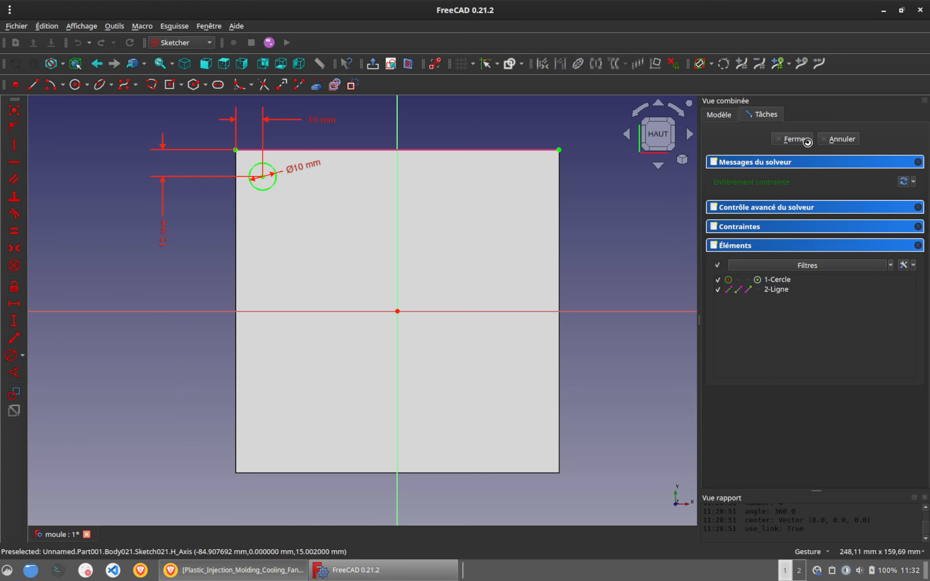
left_click(794, 138)
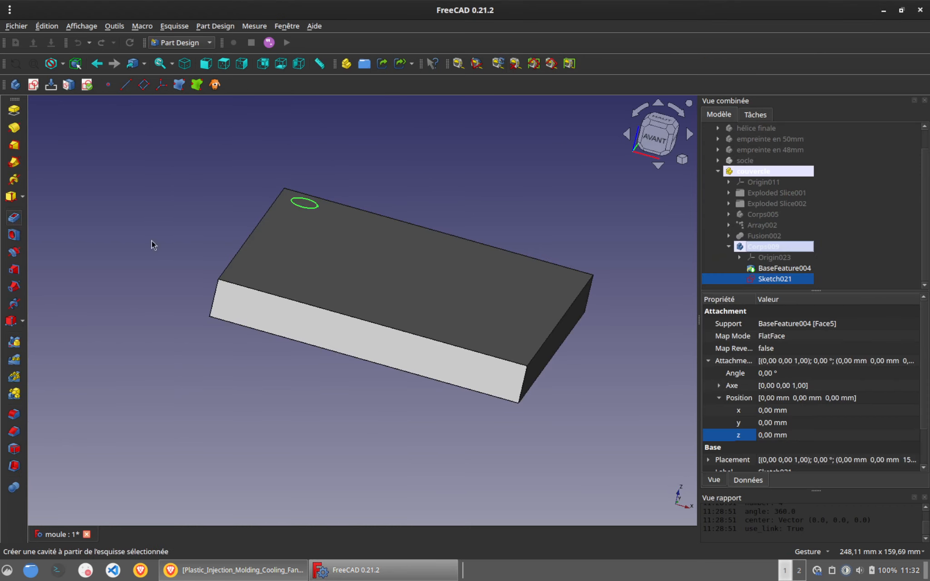
Step: Pocket the corner circle through the entire cover block
left_click(865, 182)
left_click(853, 200)
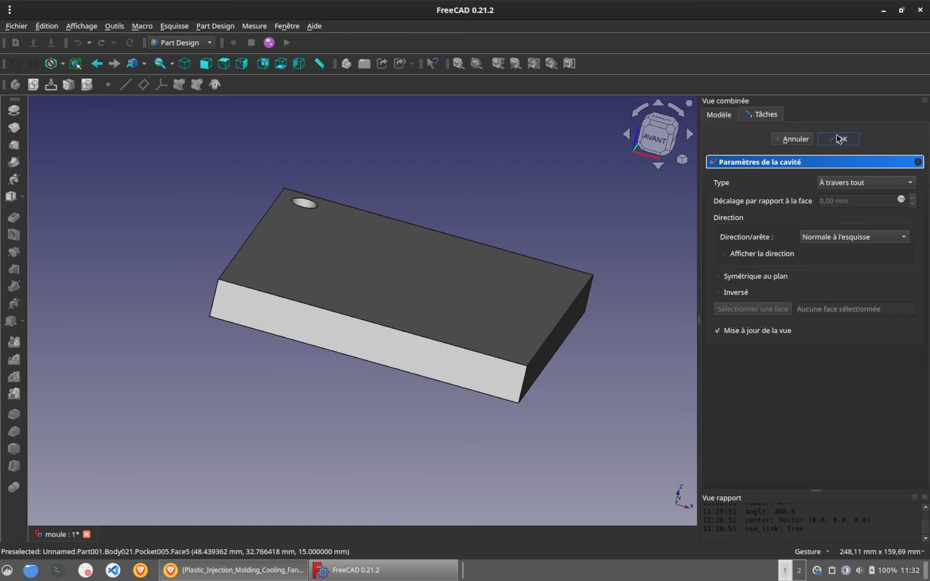
left_click(839, 139)
Step: Repeat the corner hole in a polar pattern of 4 occurrences over 360° about the sketch's normal axis
left_click_drag(446, 143, 566, 214)
left_click(791, 279)
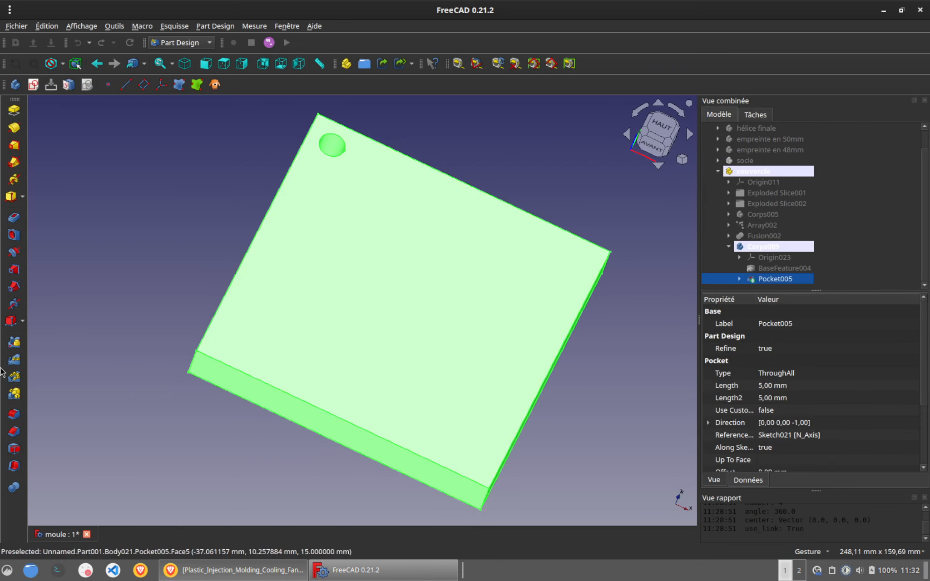
left_click(14, 377)
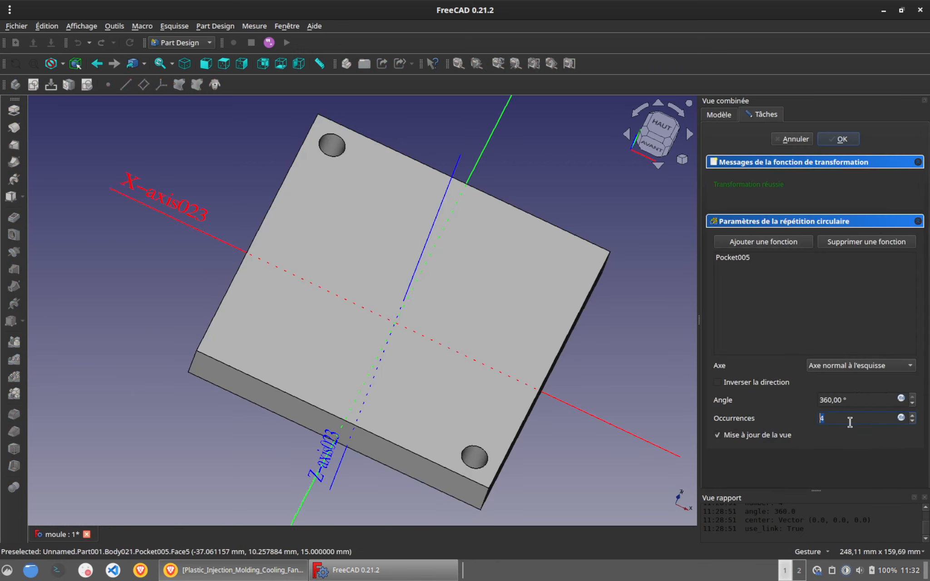
left_click(843, 140)
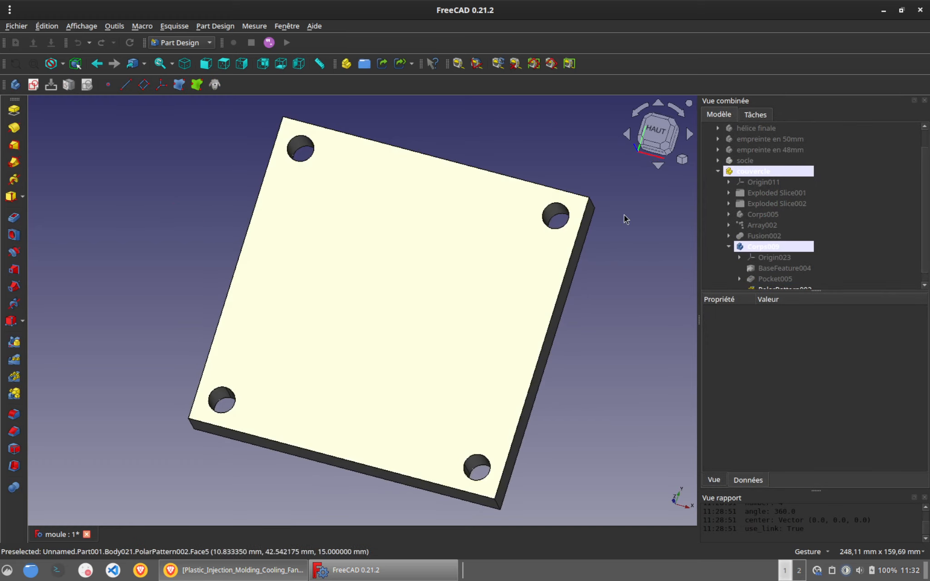
Step: Show the base (socle) with the cover, check the alignment of their corner holes, and hide the base again
left_click(751, 161)
left_click_drag(488, 152, 681, 254)
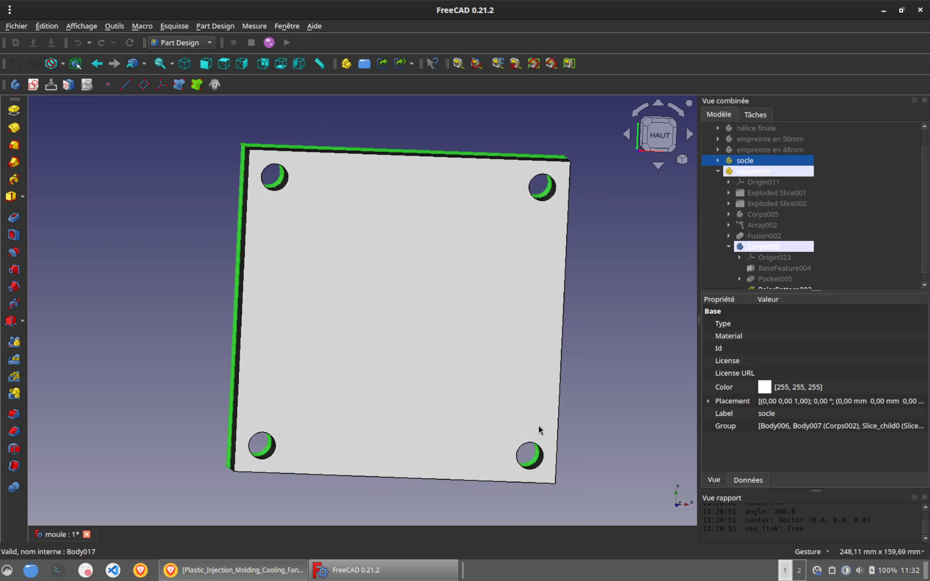
left_click_drag(401, 499, 384, 402)
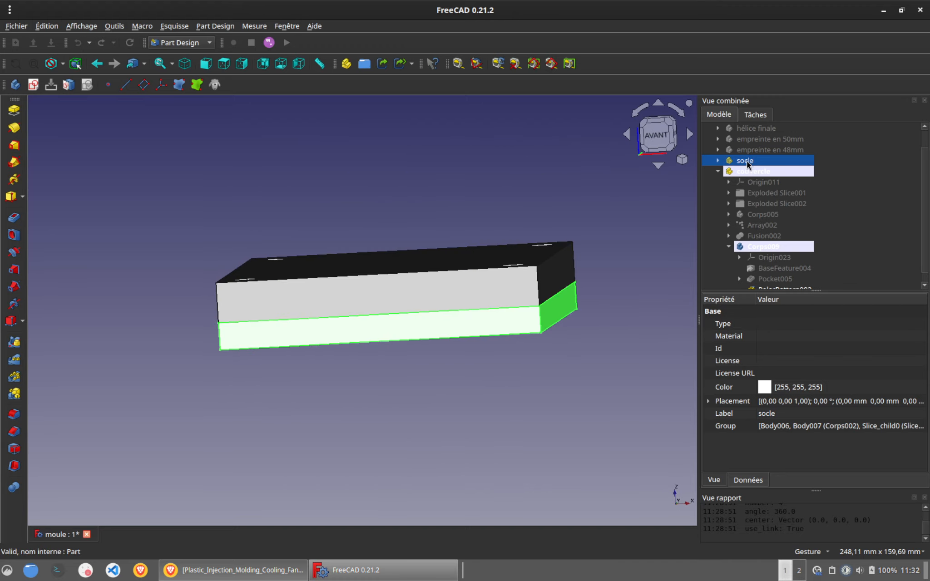
key("space")
Step: On the floor of the cover's blade cavity, sketch a circle about 20.4 mm in diameter centred on the origin
left_click_drag(449, 413, 410, 330)
left_click(410, 332)
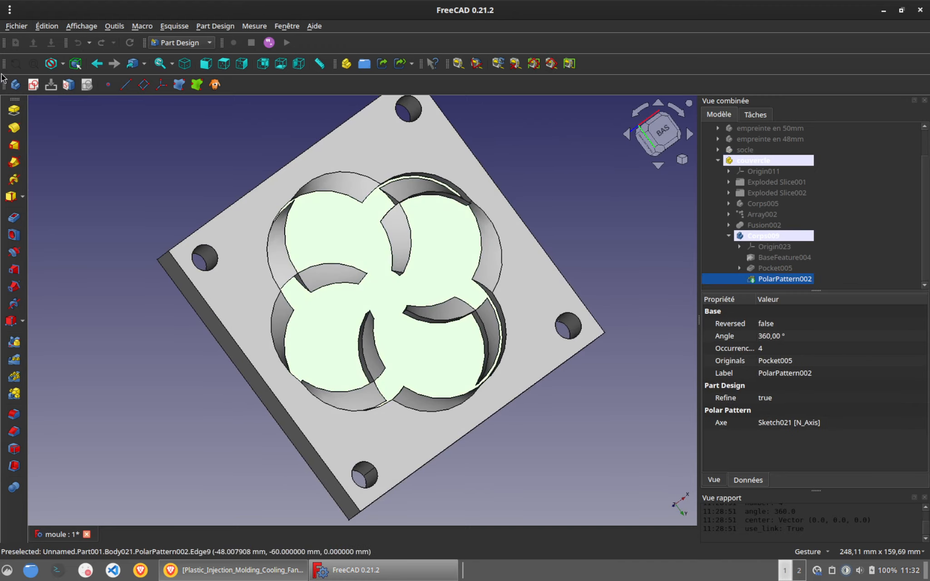
left_click(34, 84)
left_click(75, 85)
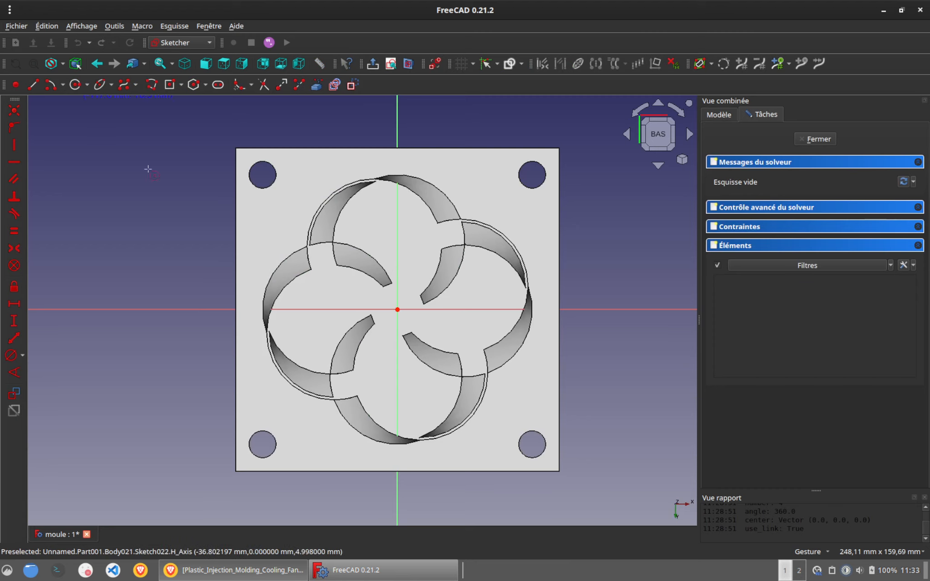
left_click(398, 309)
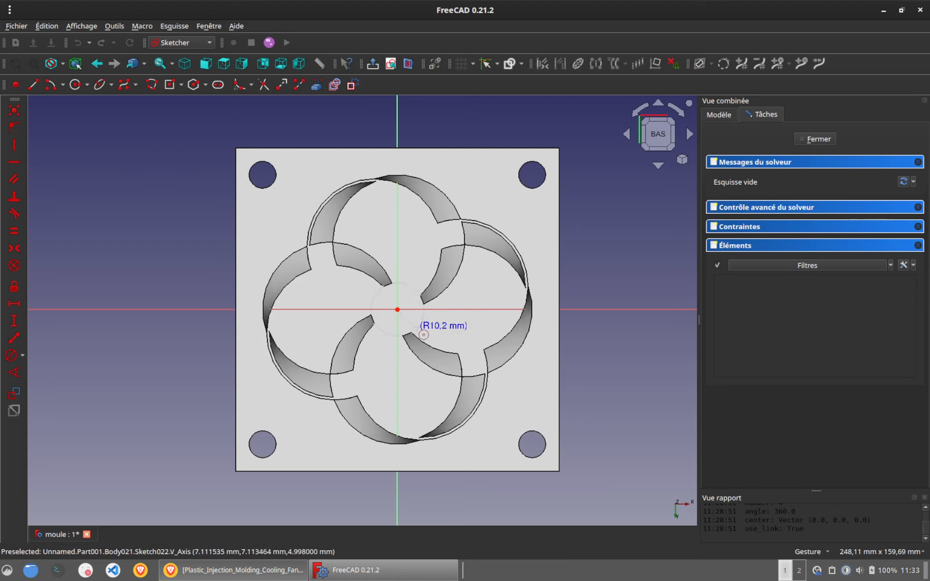
left_click(416, 328)
left_click(420, 326)
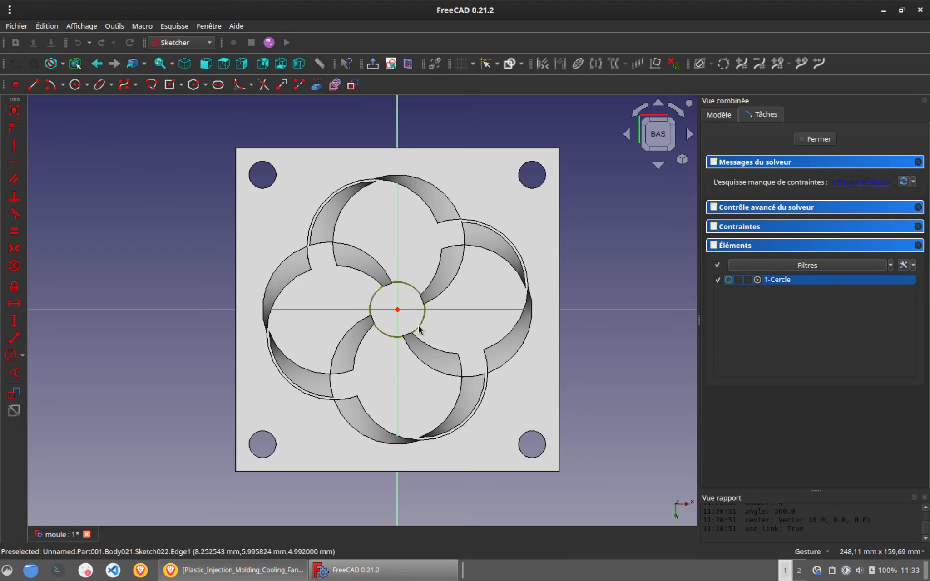
Step: Set the central circle's diameter to 20 mm, close the sketch and pocket it 5 mm deep
left_click(11, 358)
type("20,40")
key("Return")
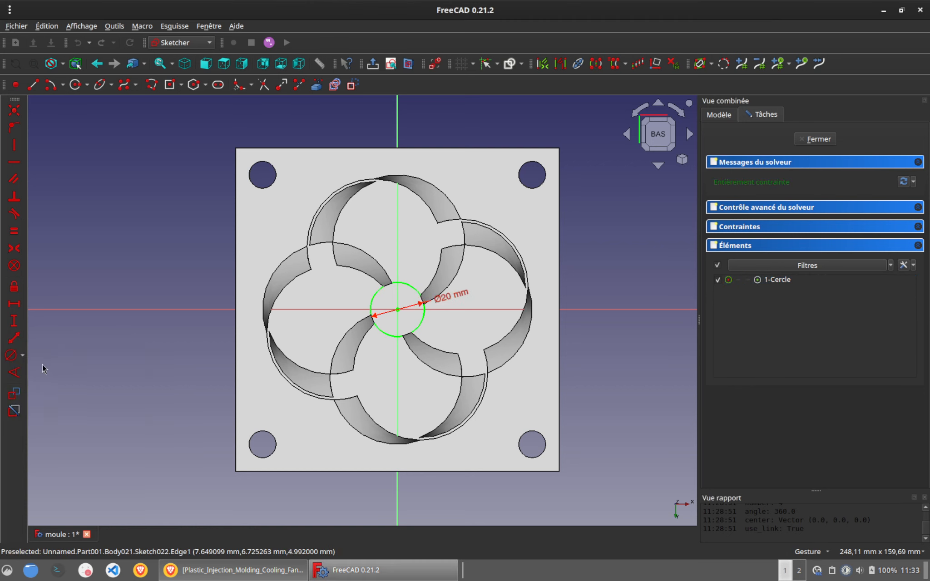
left_click(818, 139)
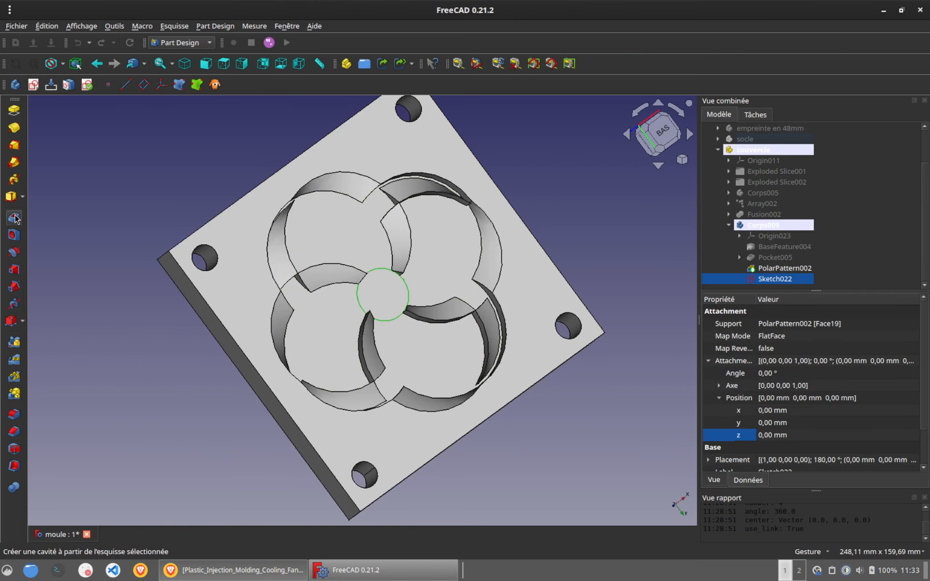
left_click(846, 141)
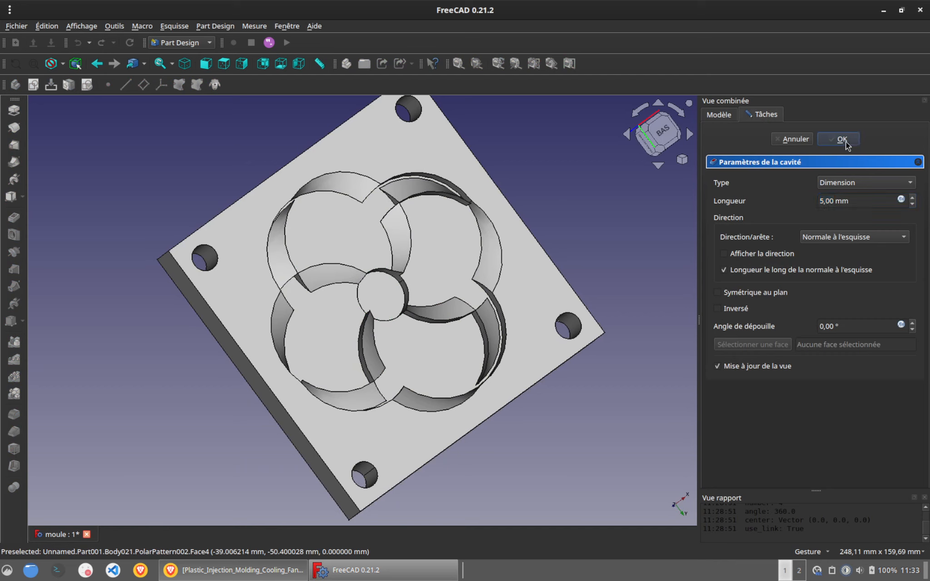
left_click_drag(527, 159, 394, 227)
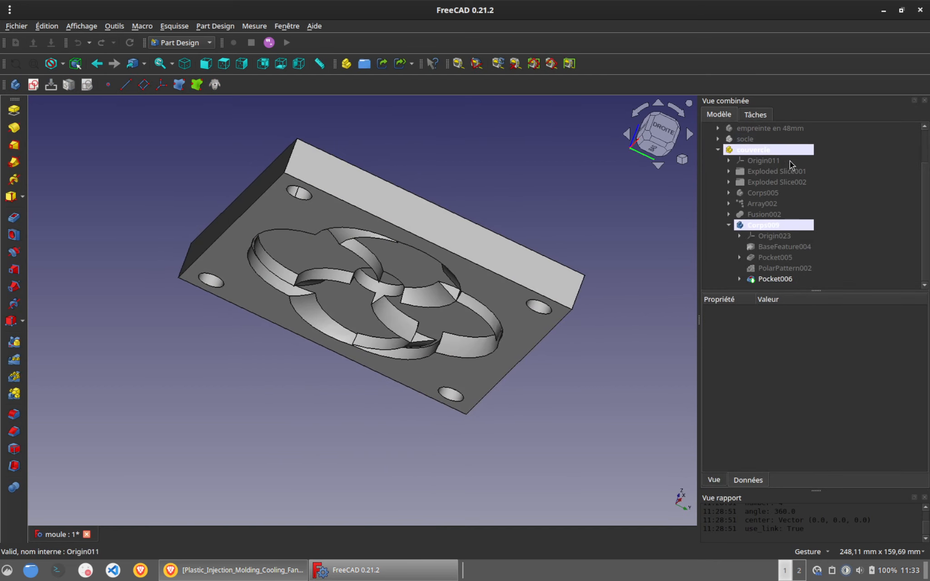
Step: Collapse the cover's tree, show the final propeller (hélice finale) and examine how its blades and hub fit the cover's cavity
left_click(728, 225)
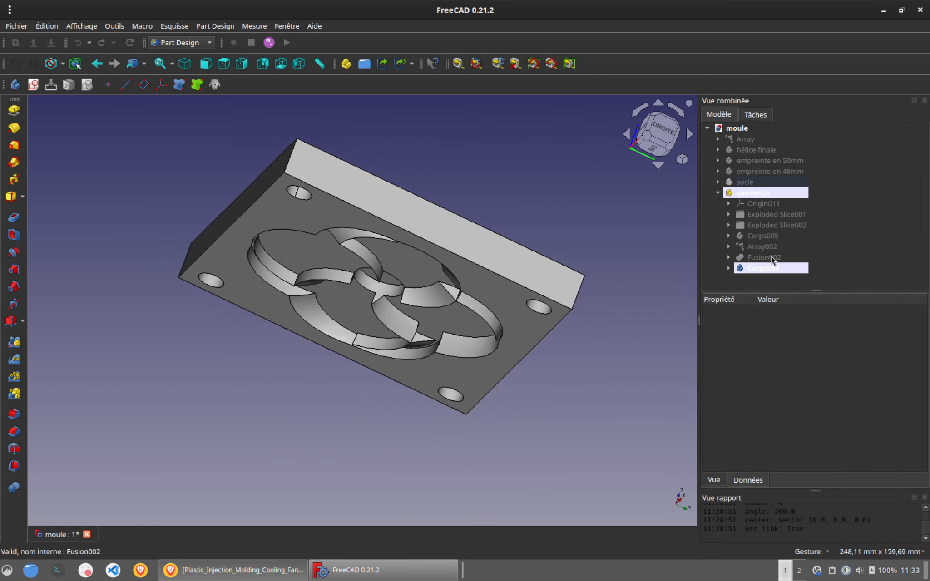
left_click(718, 193)
left_click(763, 197)
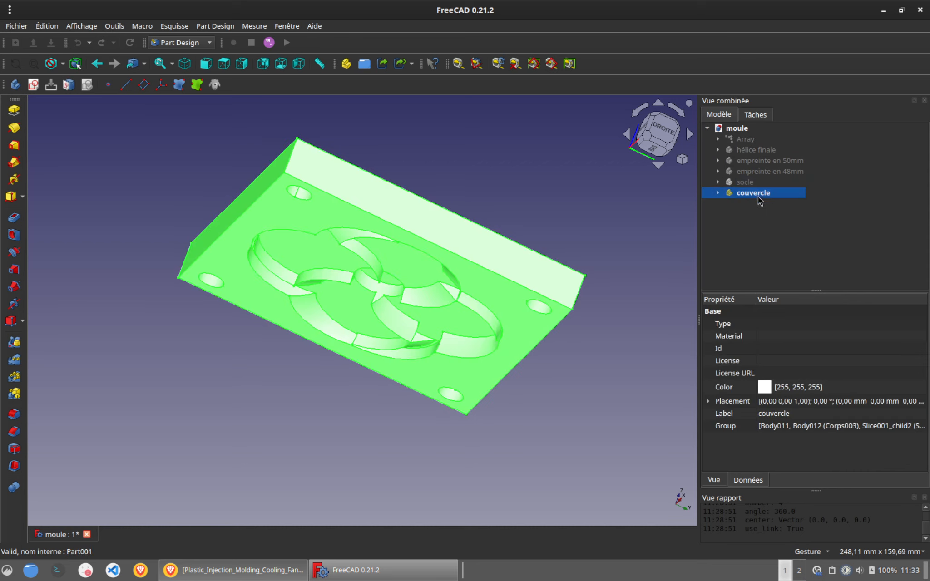
left_click(751, 146)
left_click_drag(644, 224, 340, 304)
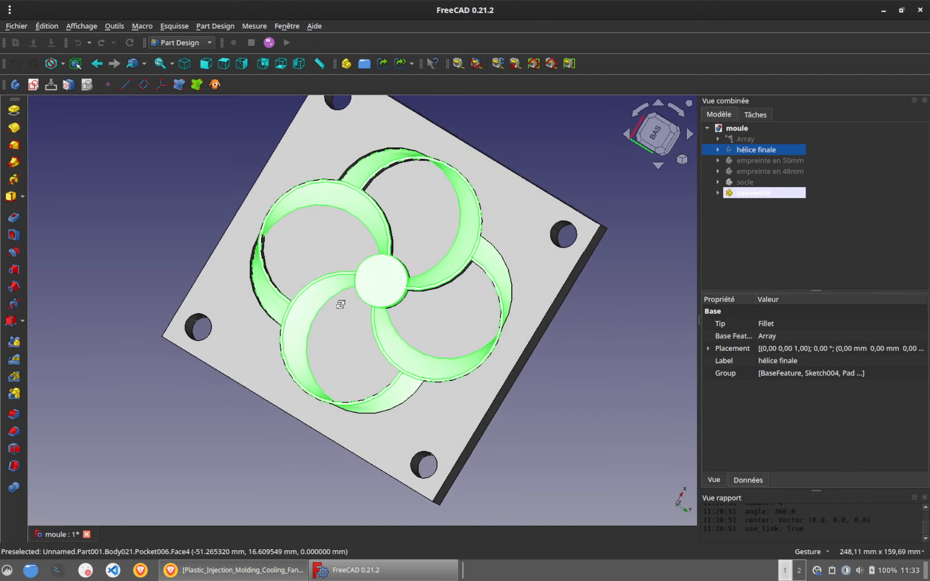
scroll(384, 204, "up", 10)
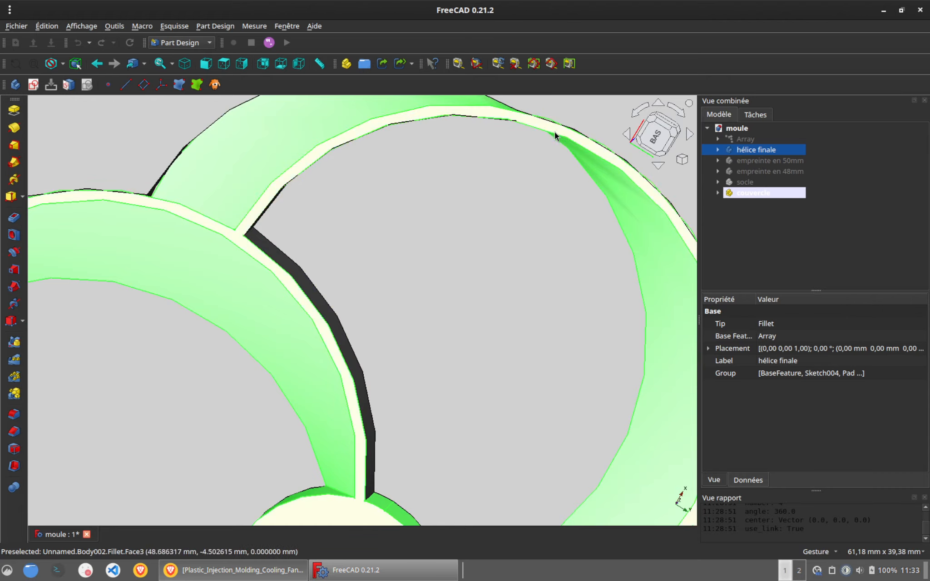
scroll(512, 189, "down", 5)
left_click_drag(498, 158, 421, 295)
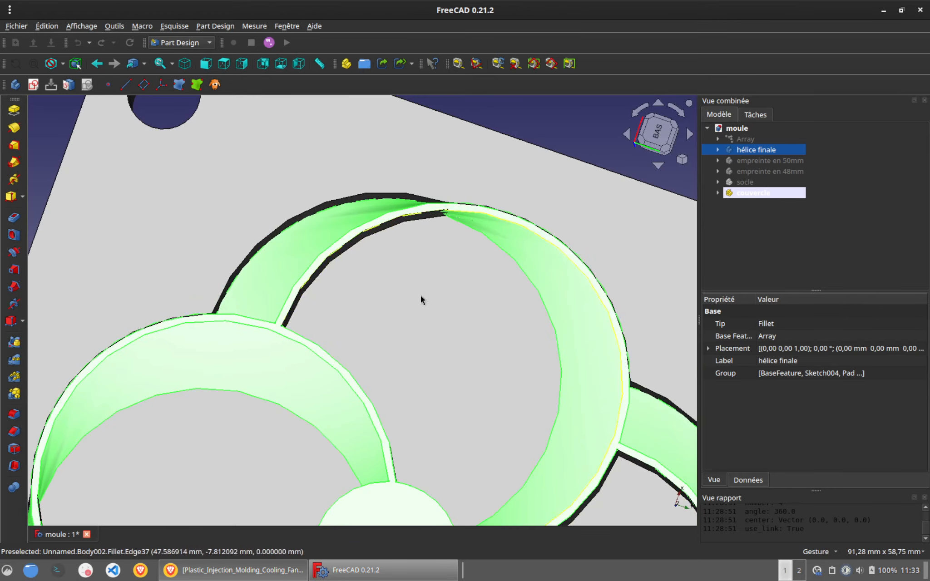
Step: Show the cover from below and examine how the final propeller (hélice finale) sits in its blade cavity
scroll(442, 393, "down", 5)
key("5")
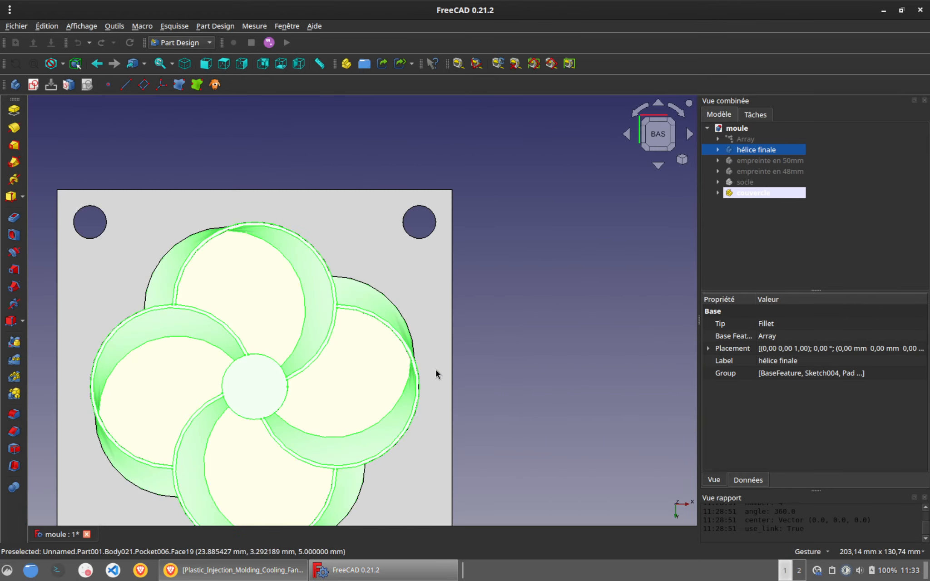
right_click_drag(509, 376, 570, 287)
left_click_drag(570, 287, 510, 352)
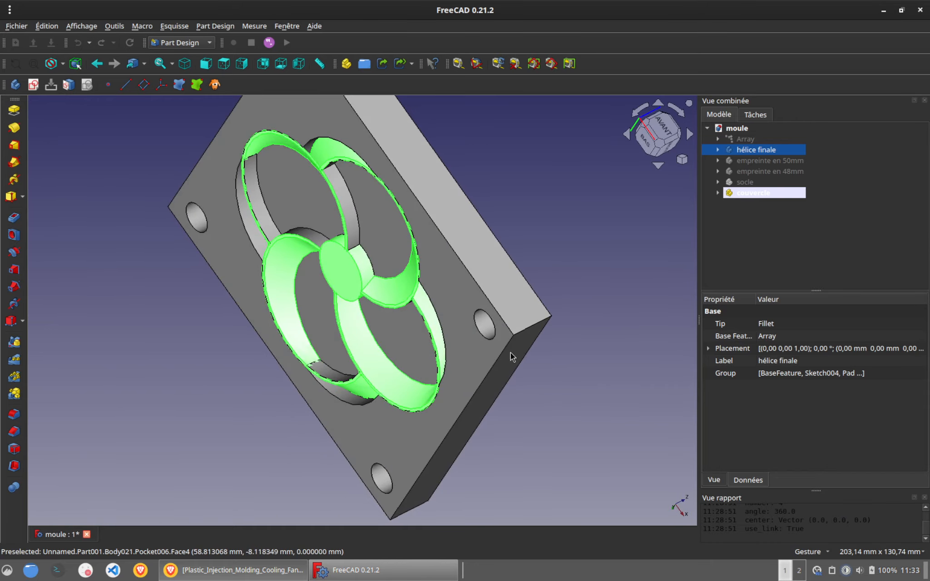
right_click(751, 150)
left_click(745, 171)
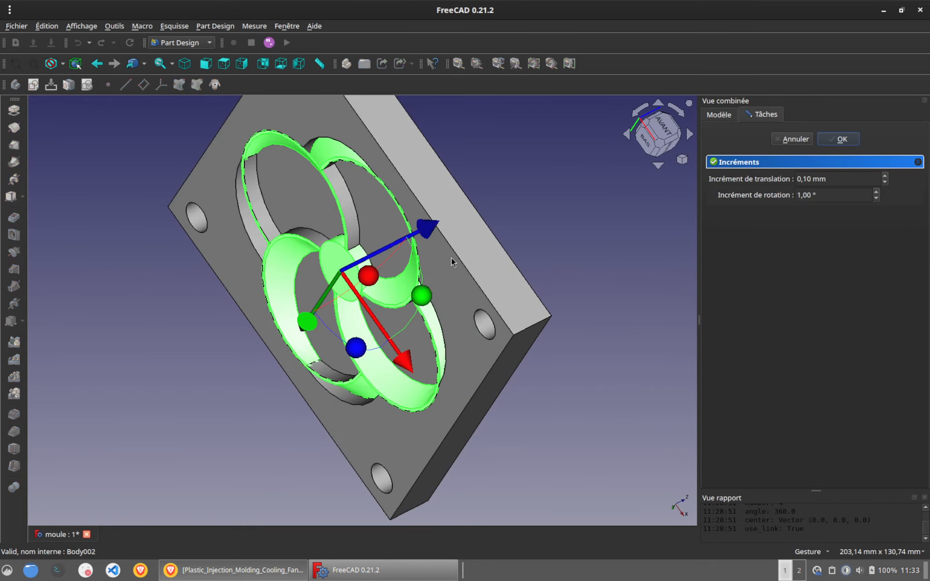
mouse_move(429, 234)
left_mouse_down()
mouse_move(404, 235)
mouse_move(433, 233)
left_mouse_up()
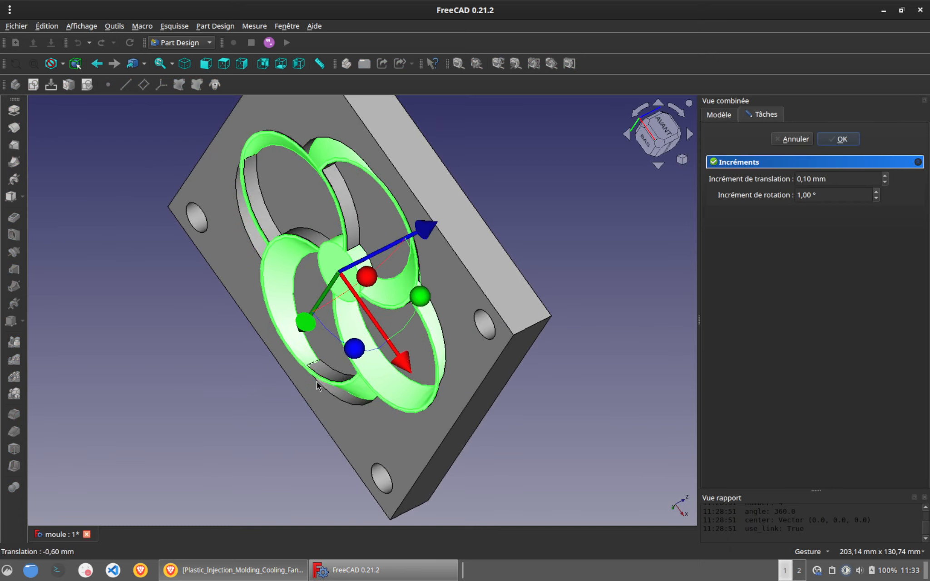
left_click(783, 145)
Step: Show the base (socle) under the cover (couvercle) and display the closed mould in wireframe
left_click(752, 181)
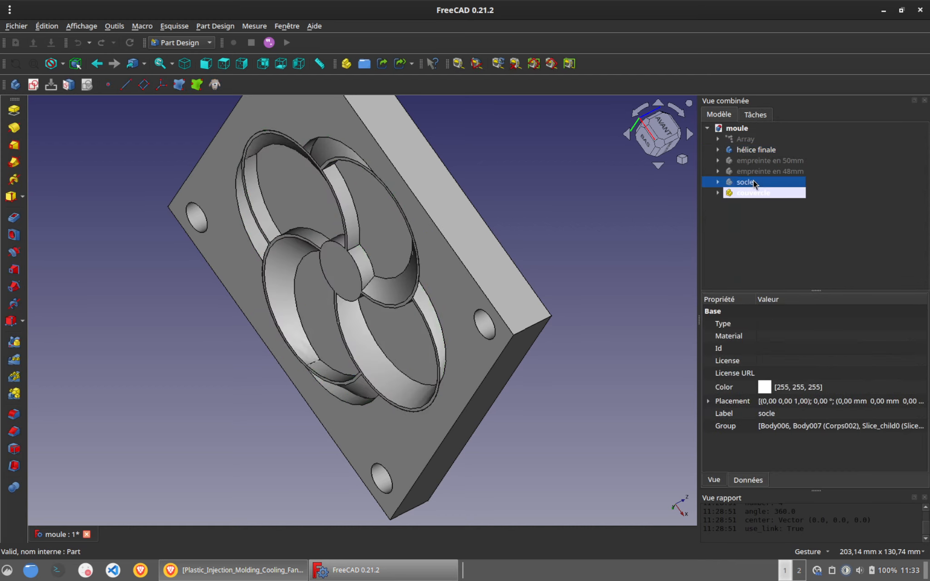
key("space")
left_click_drag(536, 169, 363, 291)
left_click_drag(277, 429, 309, 433)
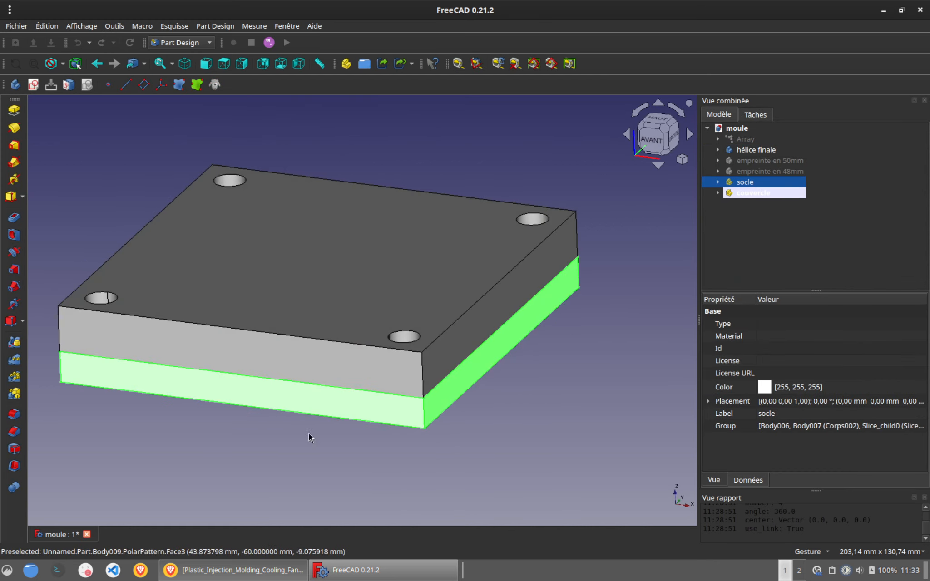
left_click(63, 67)
left_click(68, 93)
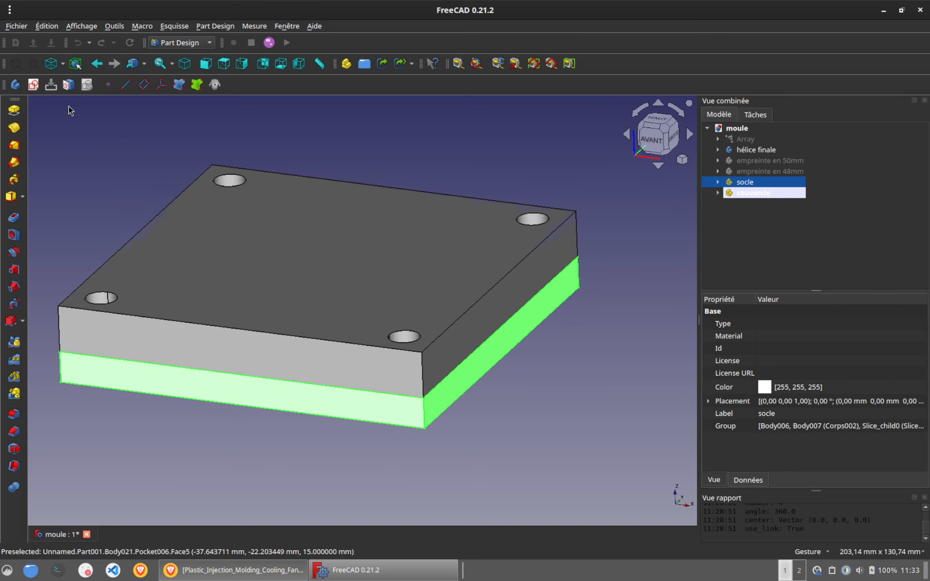
left_click_drag(458, 164, 267, 404)
Step: Hide the final propeller, examine the closed mould's inner outlines and restore the original shaded display in isometric view
left_click(745, 150)
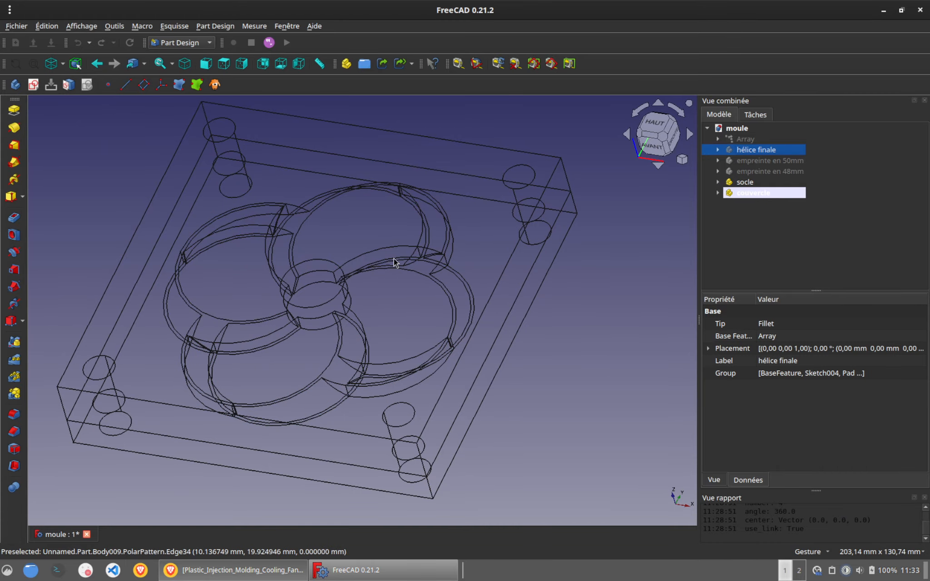
left_click_drag(457, 383, 481, 344)
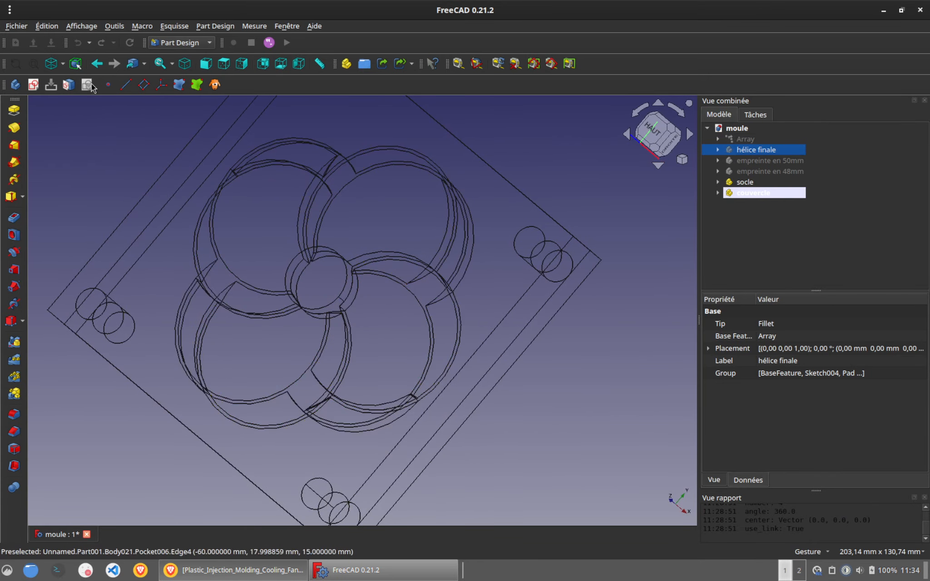
left_click(62, 64)
left_click(77, 75)
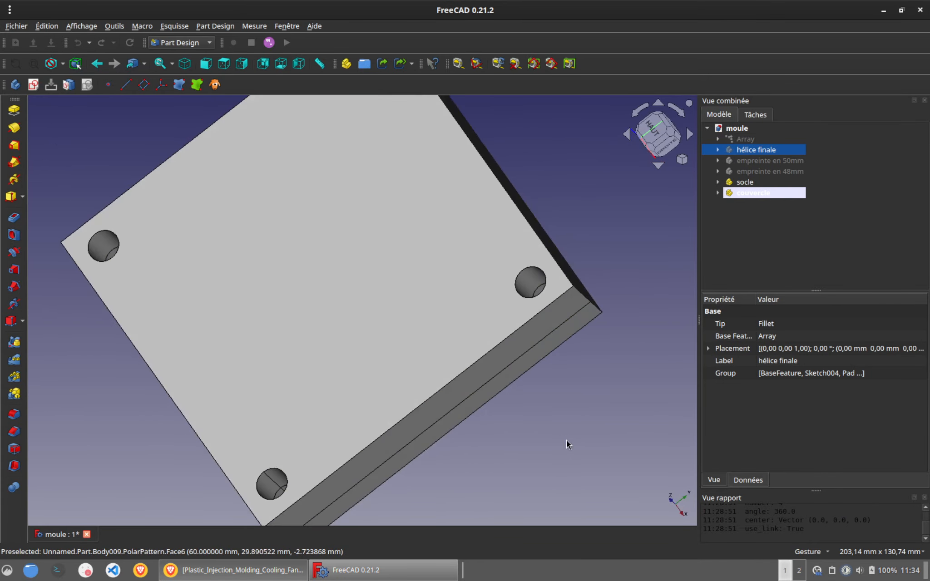
key("0")
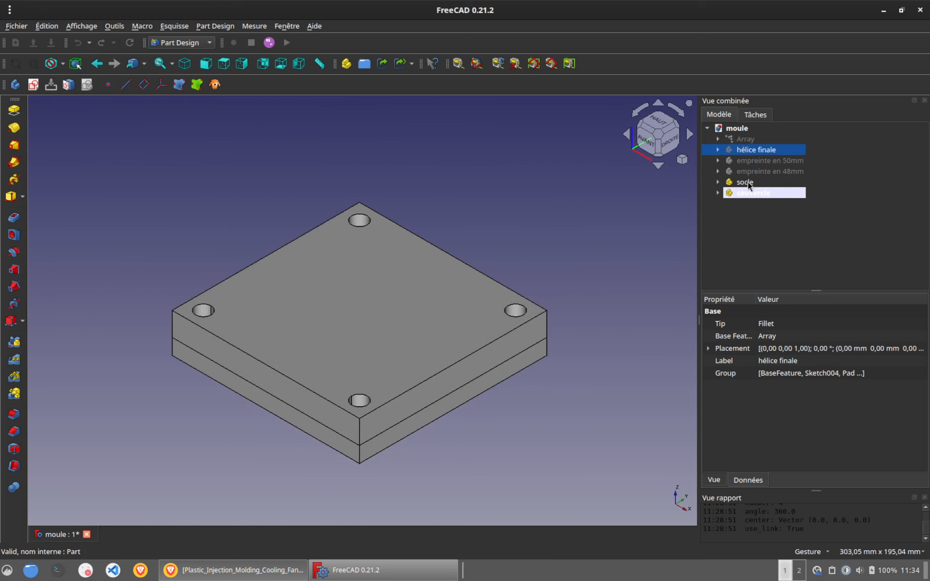
Step: Transform the cover (couvercle): lift it well above the base and rotate it upright so its cavity is exposed, and accept the new placement
left_click(751, 195)
right_click(750, 194)
left_click(722, 213)
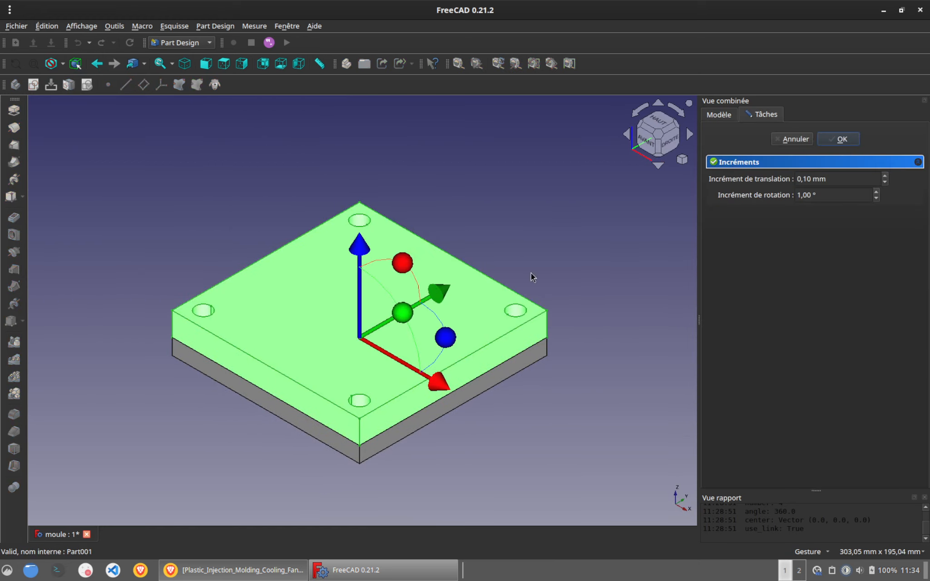
scroll(477, 306, "down", 1)
left_click_drag(383, 250, 485, 230)
left_click_drag(437, 174, 522, 205)
left_click_drag(575, 420, 512, 372)
left_click_drag(503, 475, 459, 310)
left_click_drag(519, 167, 558, 151)
left_click_drag(194, 415, 351, 246)
left_click_drag(443, 399, 269, 249)
left_click(843, 141)
left_click(551, 341)
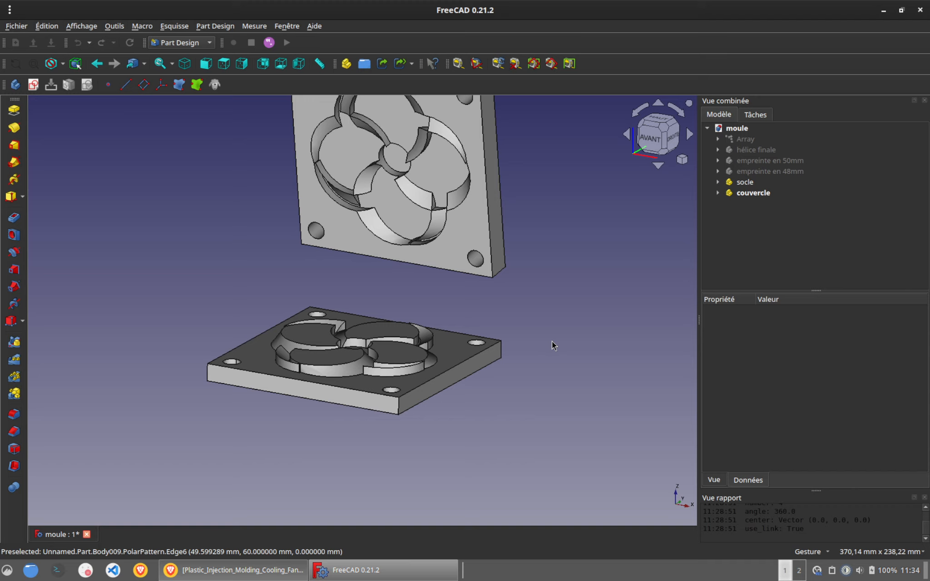
Step: Examine the cavities and corner holes of the separated base and cover from several directions
left_click_drag(510, 293, 429, 423)
left_click_drag(524, 303, 340, 210)
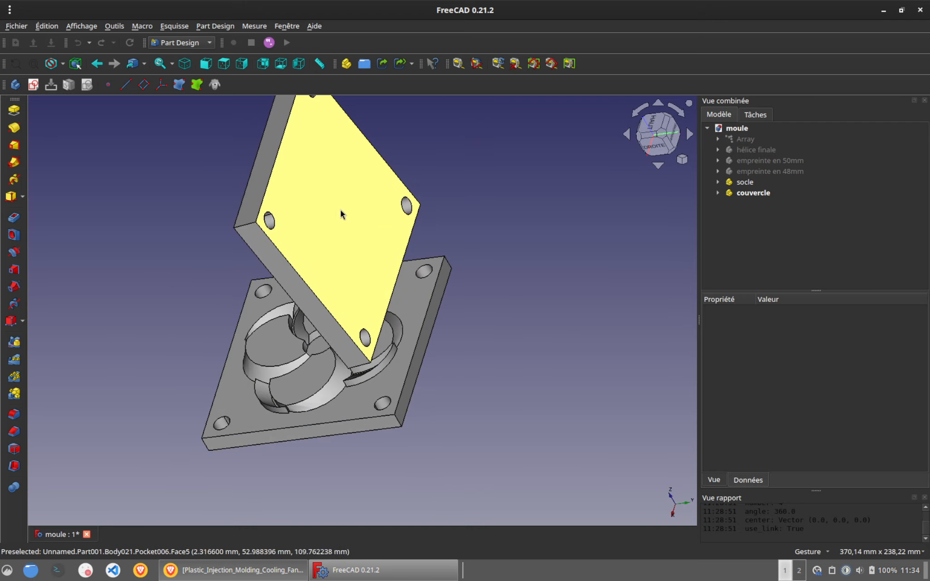
left_click_drag(159, 272, 113, 268)
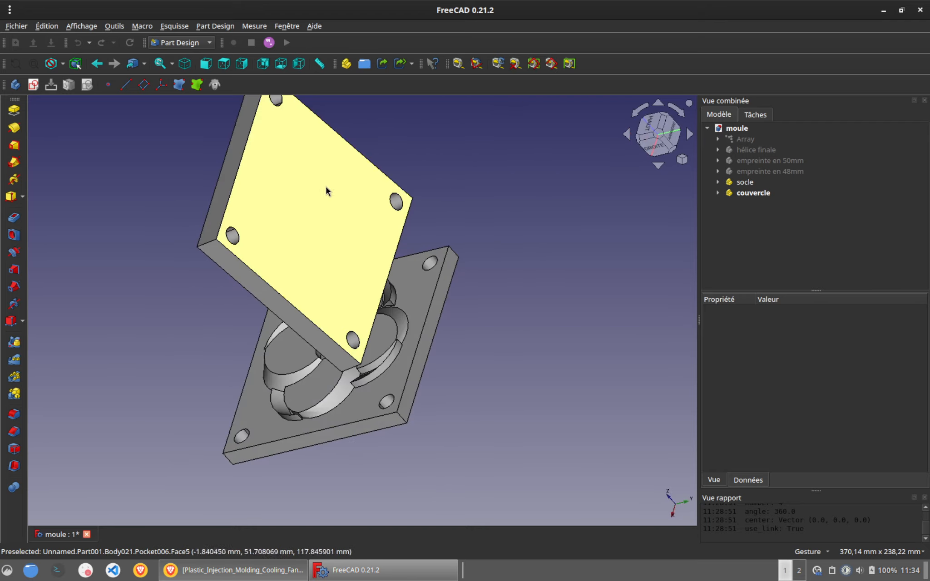
left_click_drag(92, 304, 273, 291)
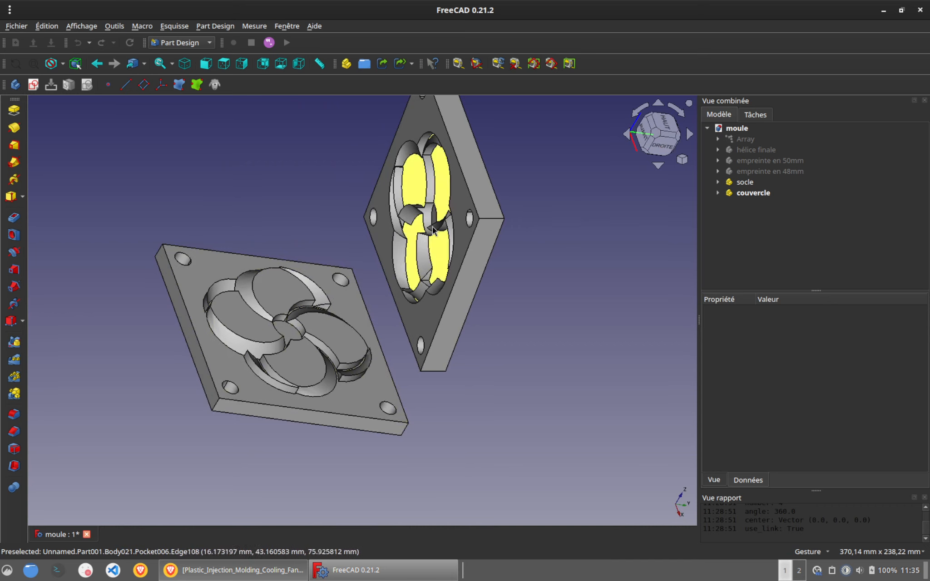
left_click_drag(469, 253, 443, 208)
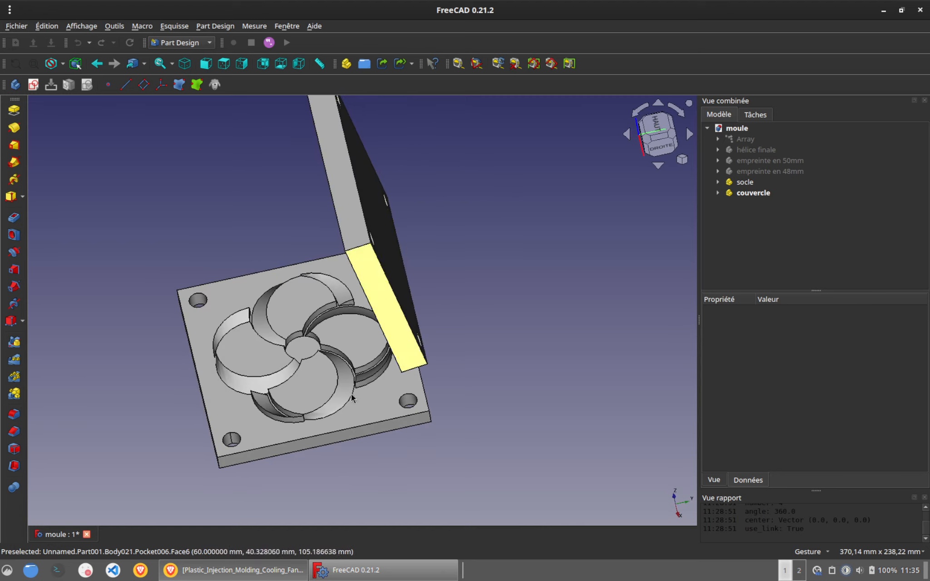
left_click_drag(148, 388, 223, 315)
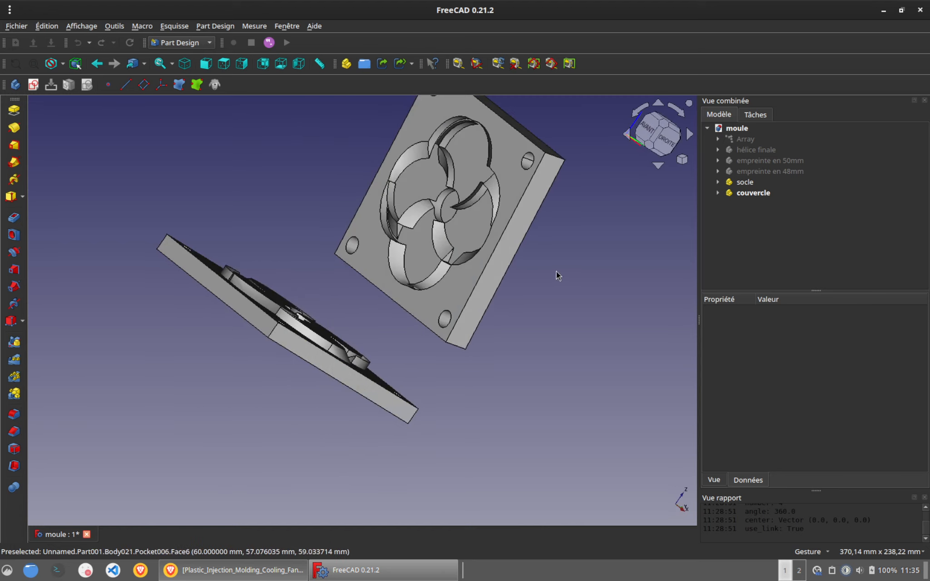
left_click_drag(556, 274, 471, 208)
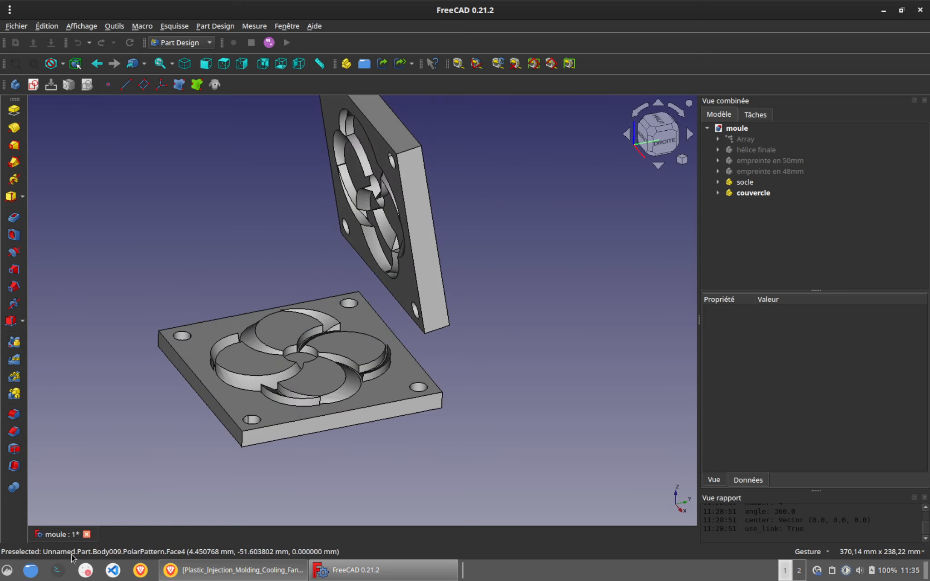
Step: Switch to the galculator calculator, place it beside the mould parts and compute 2,54 × 2,54
left_click(83, 575)
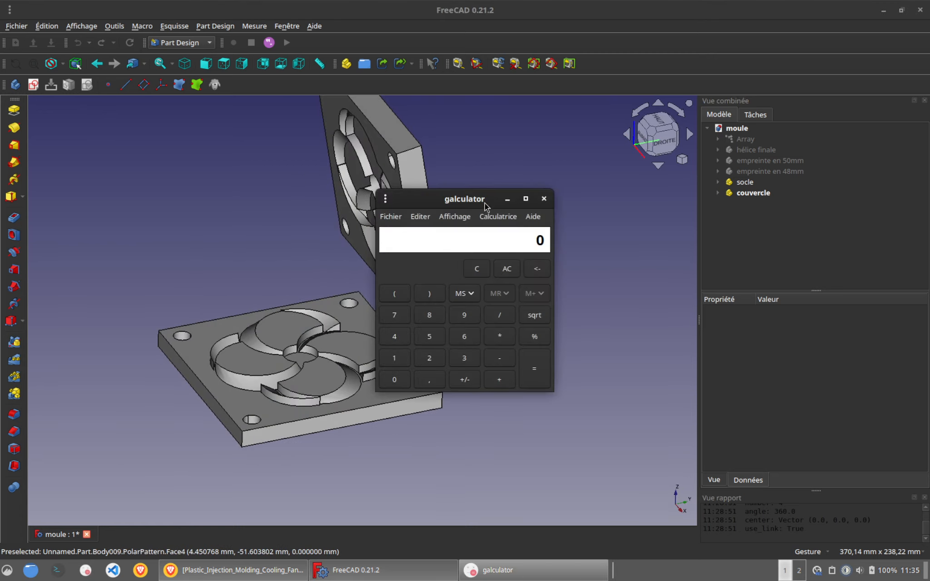
left_click_drag(480, 199, 578, 240)
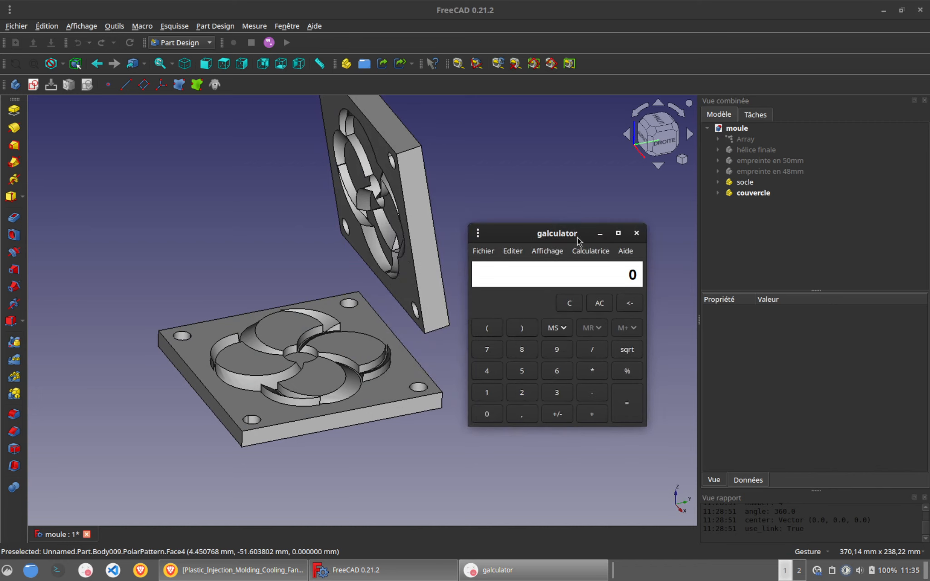
type("2,54*2,54")
key("Return")
Step: Calculate 12 × 12 divided by 6,5 and multiplied by 2, and minimise the calculator
left_click_drag(590, 264, 647, 271)
type("12*12")
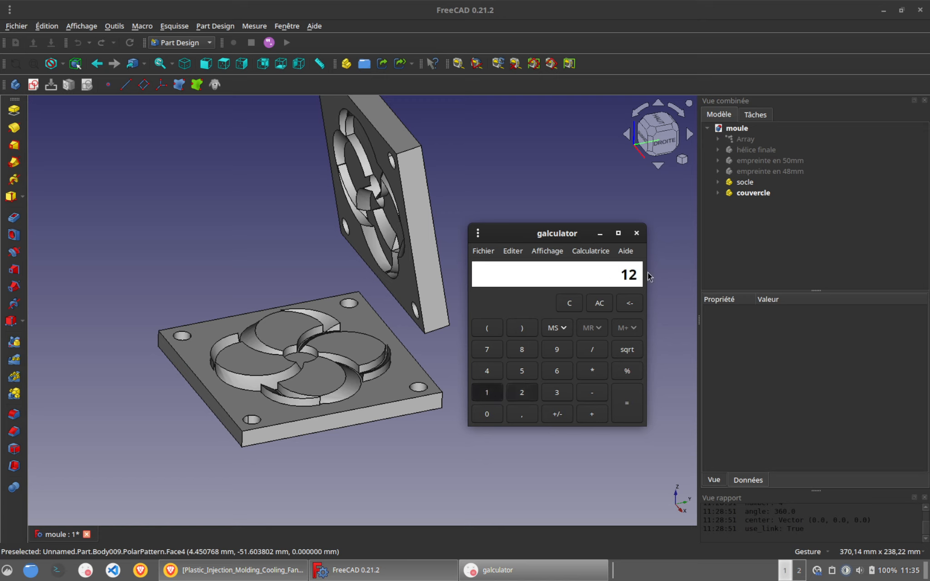
key("Return")
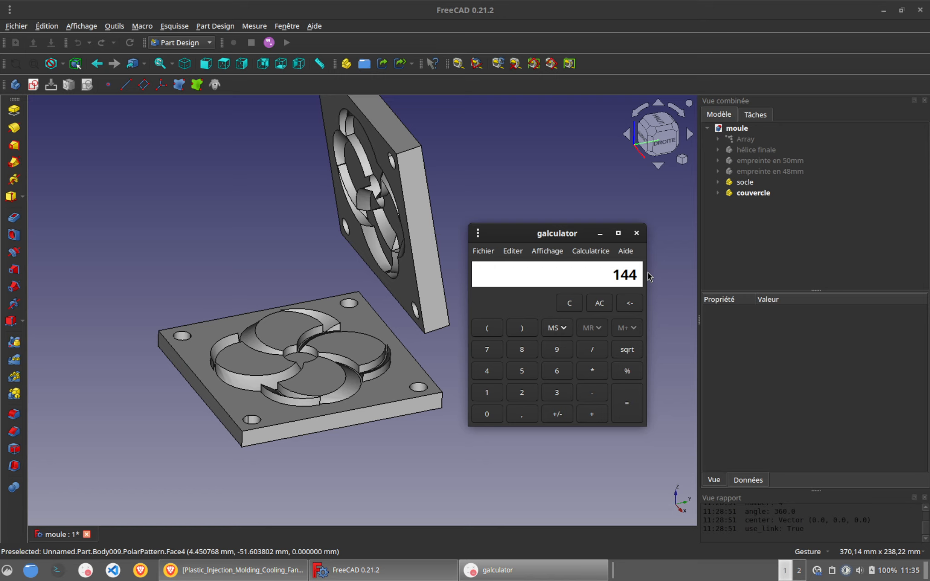
type("/6,5")
key("Return")
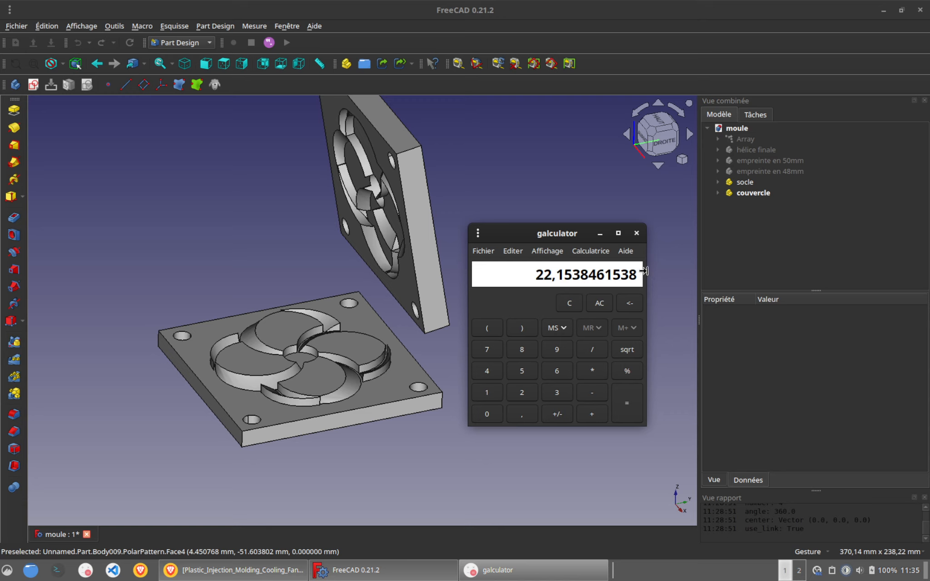
type("*2")
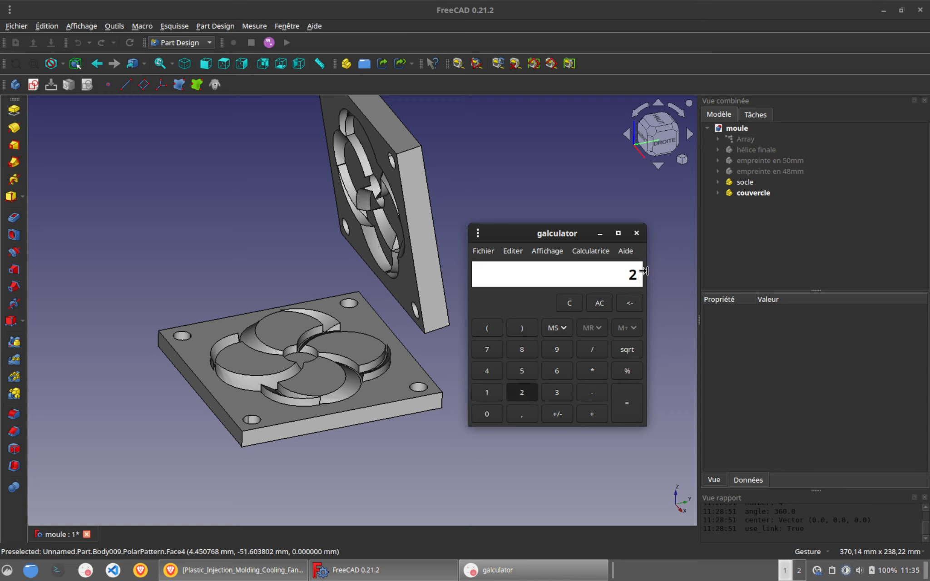
key("Return")
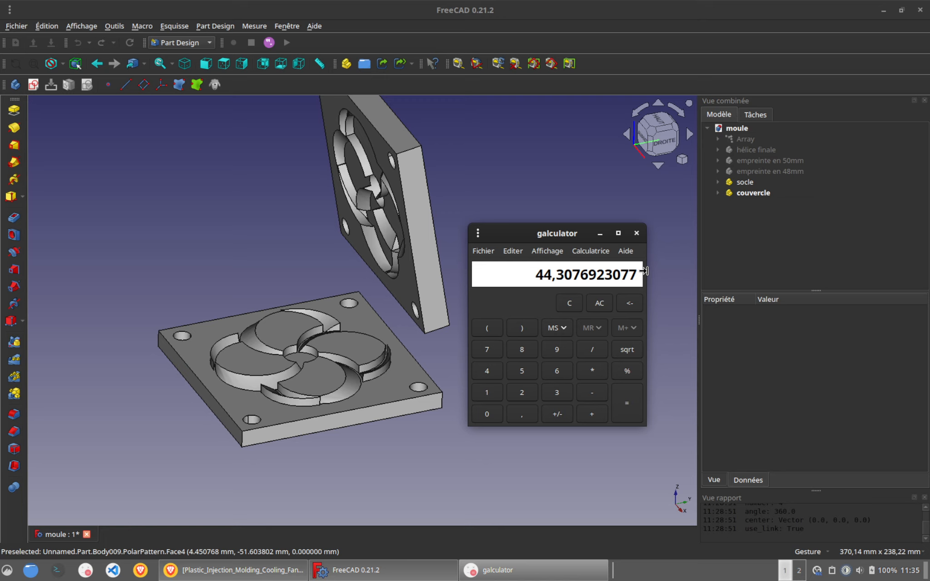
left_click(600, 234)
Step: Examine the opened mould's base and upright cover from all sides, including their outer faces, and return to a front three-quarter view
left_click_drag(535, 325, 534, 346)
left_click_drag(136, 450, 177, 401)
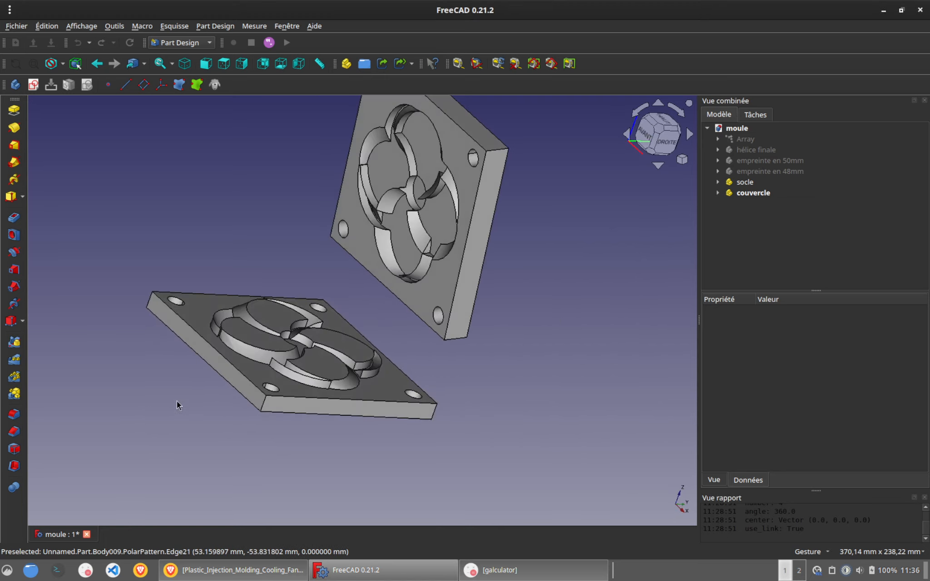
scroll(359, 385, "down", 2)
right_click_drag(466, 397, 466, 422)
left_click_drag(466, 423, 311, 404)
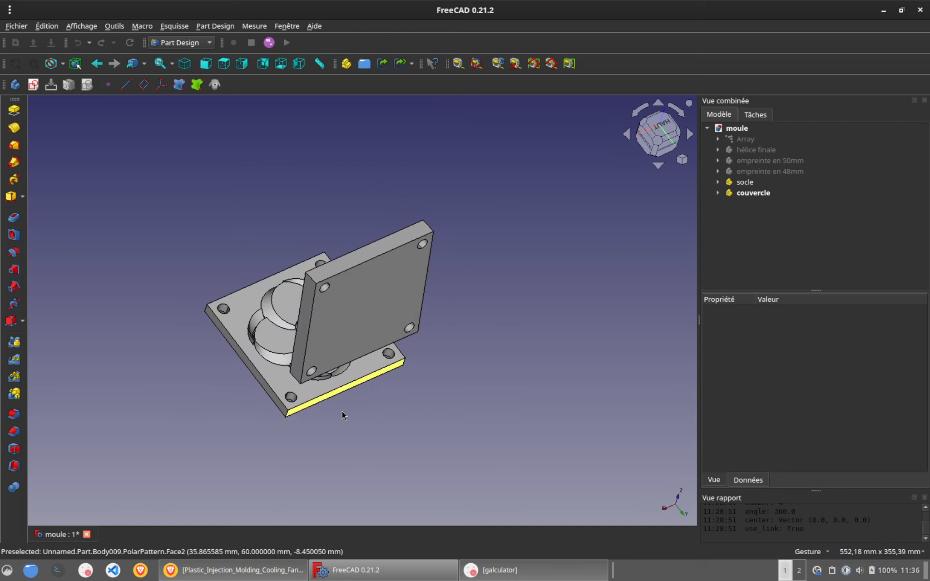
left_click_drag(119, 313, 339, 315)
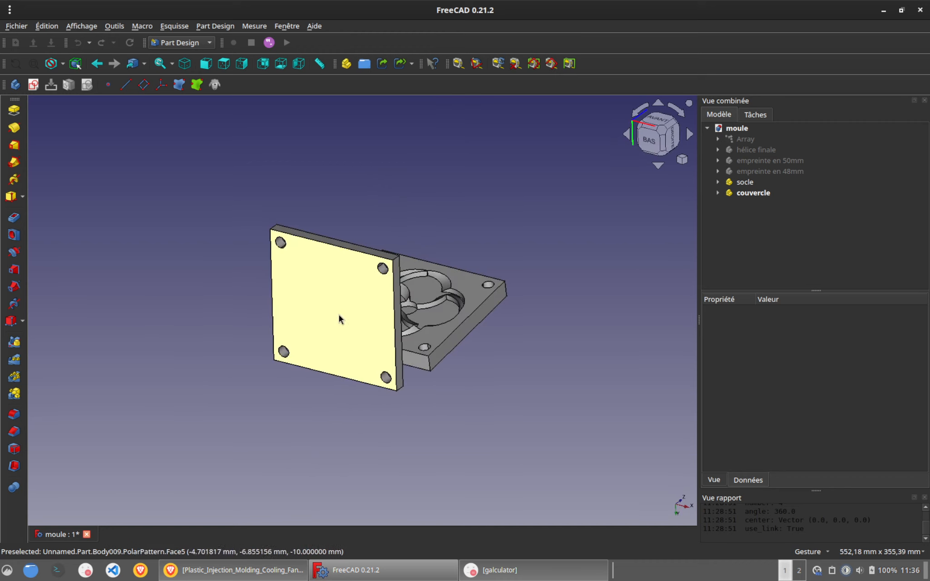
left_click_drag(486, 215, 384, 275)
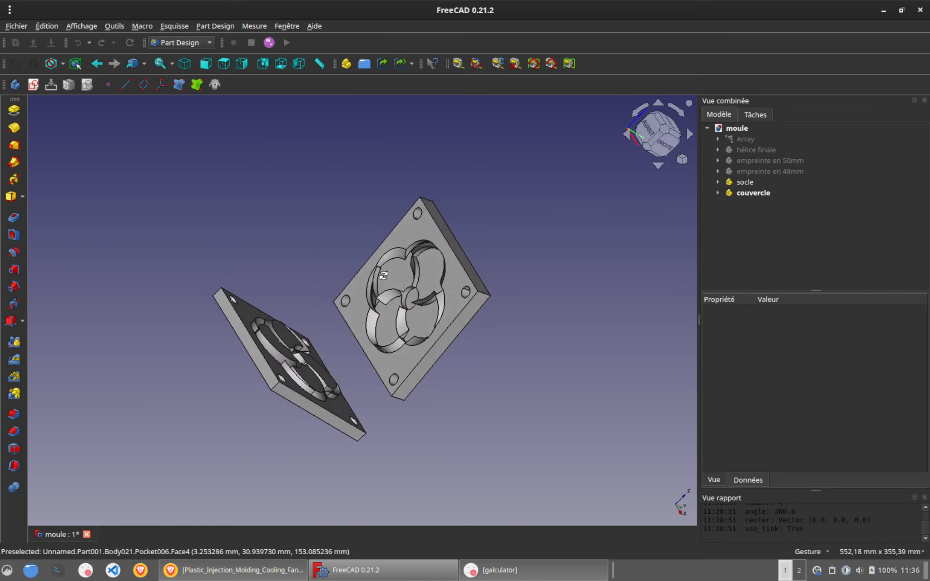
left_click_drag(371, 377, 400, 426)
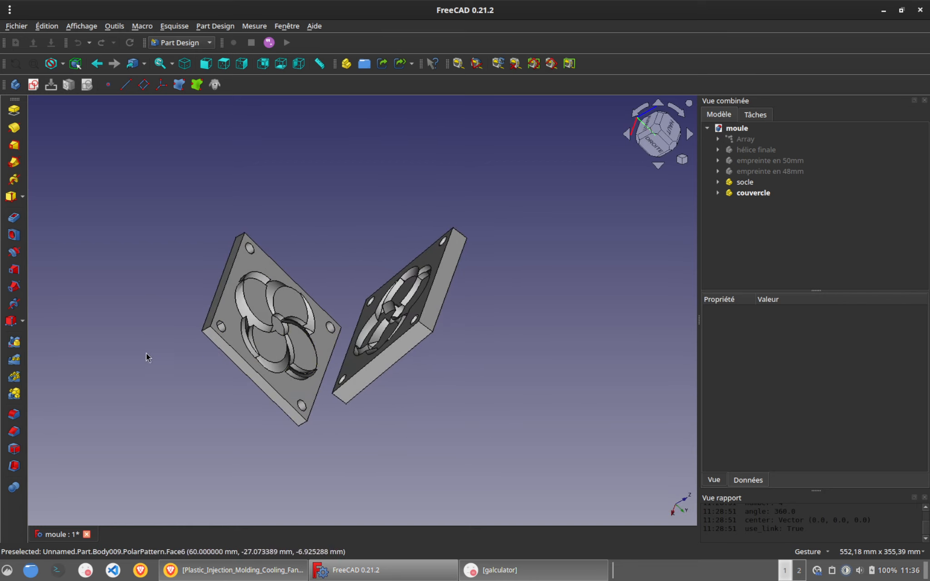
left_click_drag(146, 353, 359, 351)
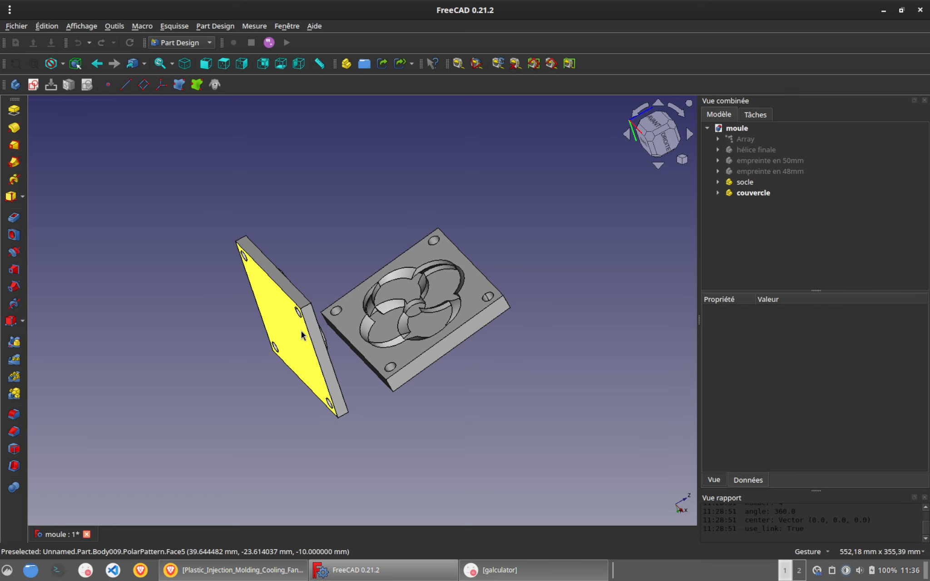
key("0")
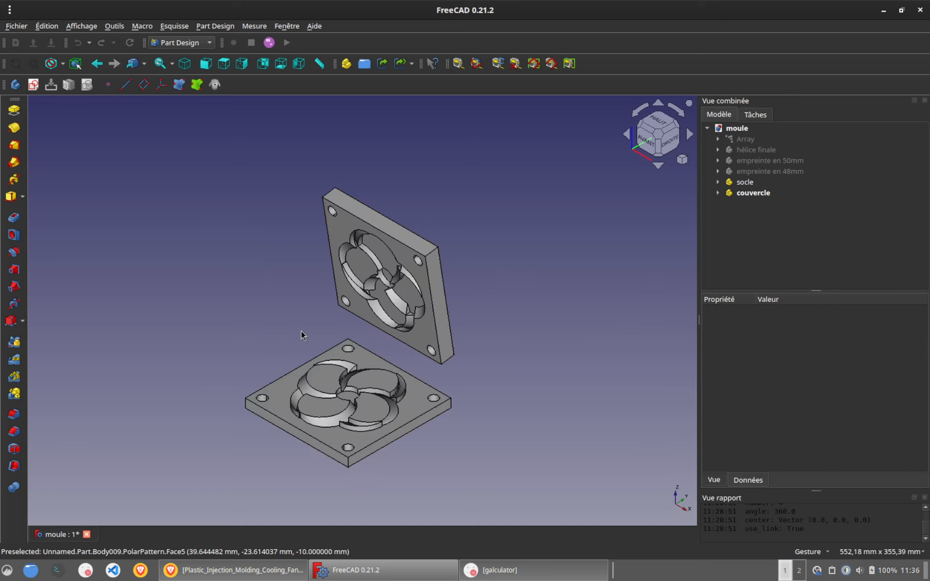
scroll(297, 329, "up", 1)
left_click_drag(297, 330, 406, 350)
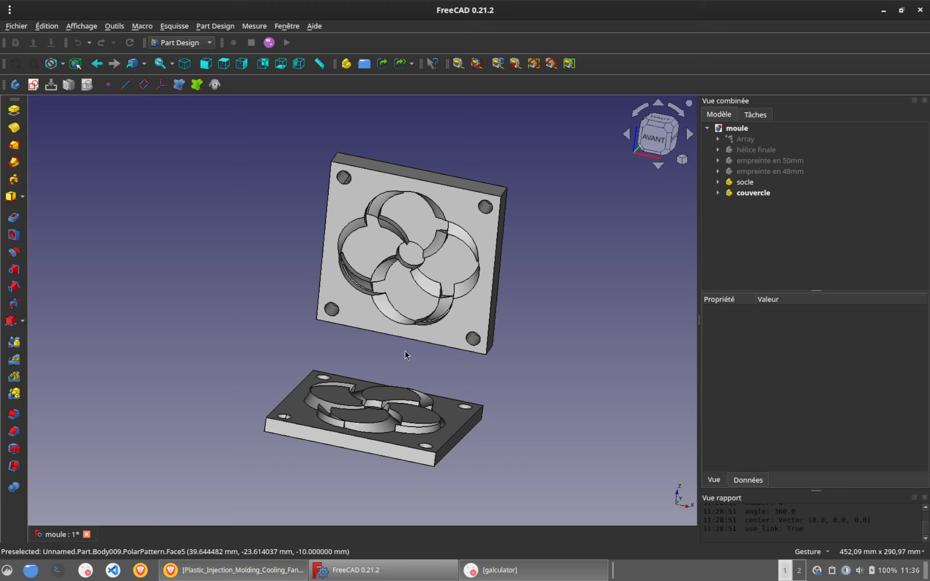
left_click_drag(452, 354, 402, 353)
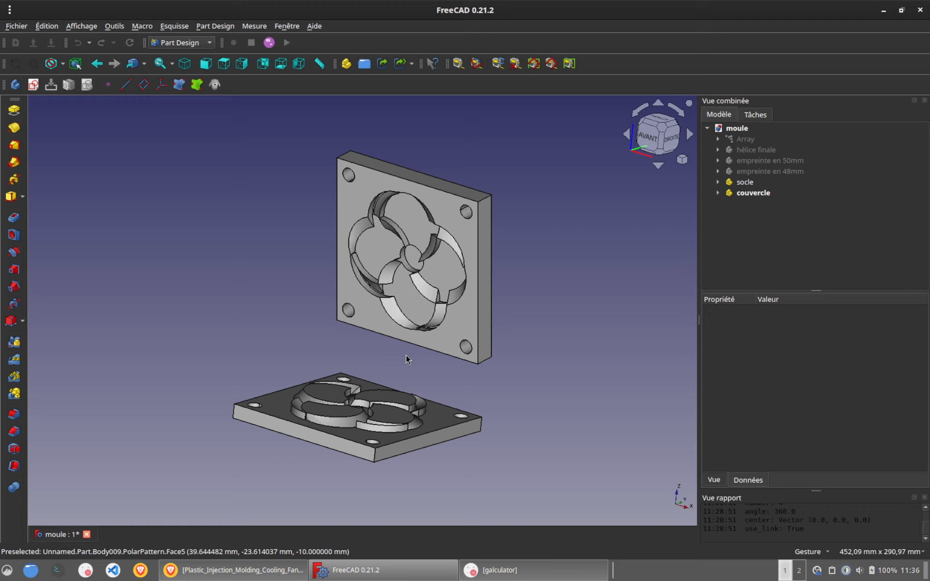
Step: Examine the opened mould's base and cover cavities from the side and front, and finish on a closer isometric view of both parts
left_click_drag(406, 355, 395, 361)
left_click_drag(509, 285, 477, 301)
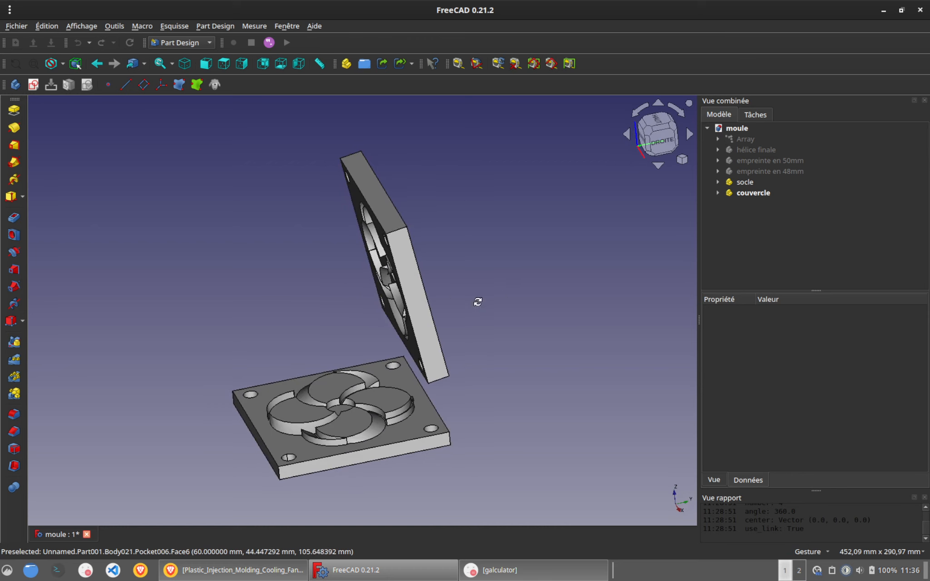
left_click_drag(231, 351, 249, 351)
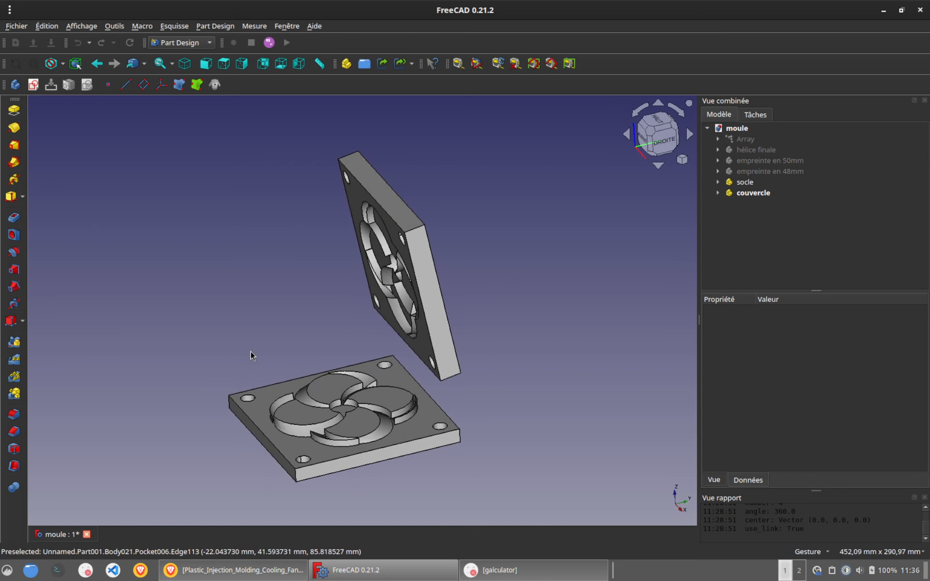
key("0")
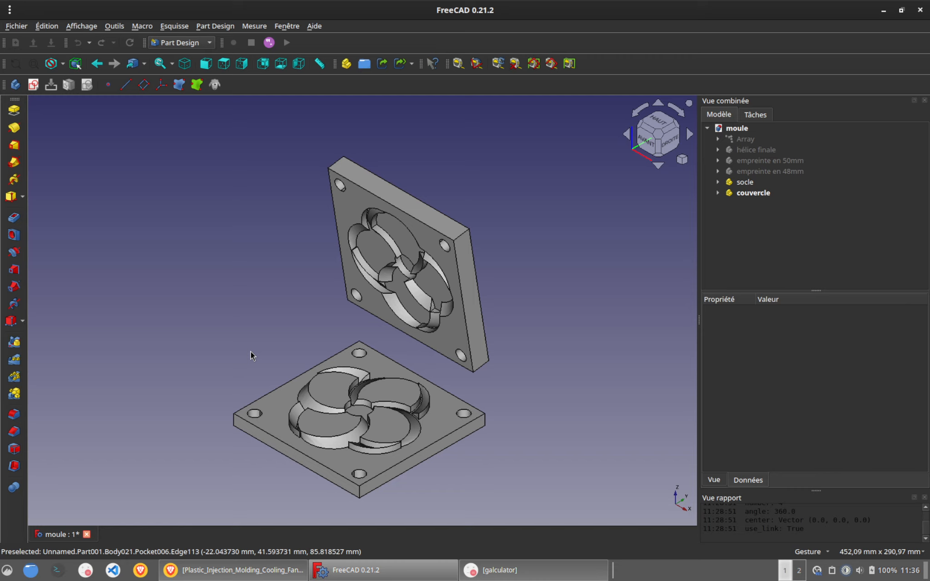
left_click_drag(251, 352, 365, 361)
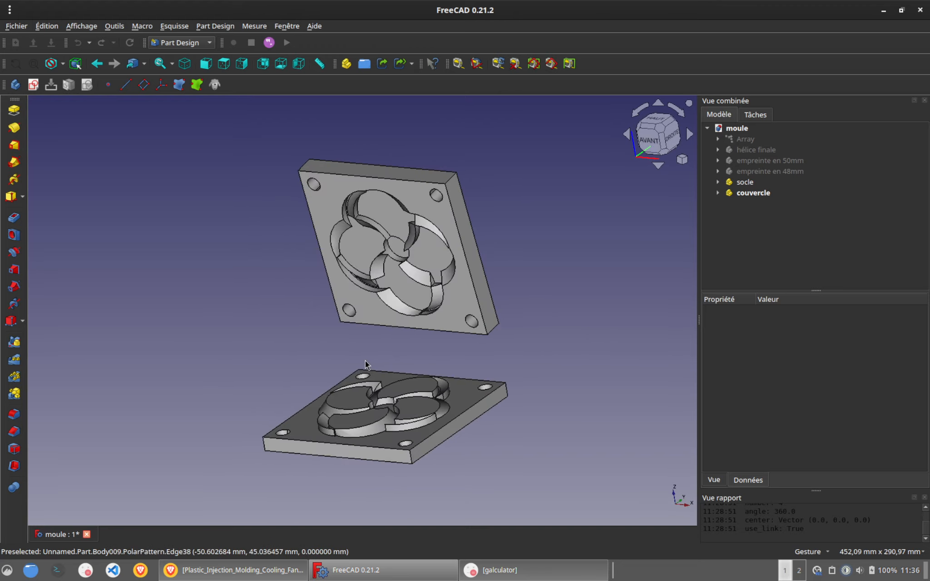
left_click_drag(306, 361, 543, 456)
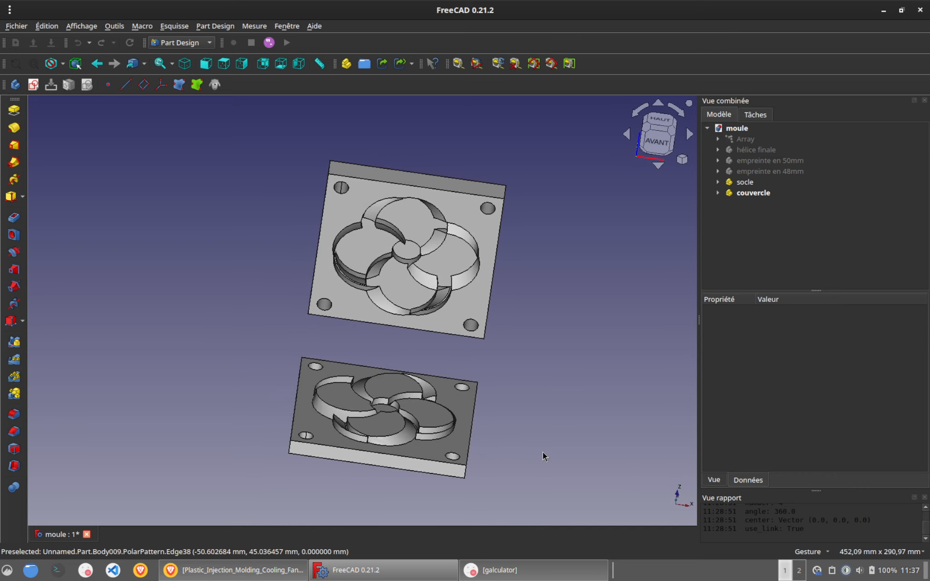
key("0")
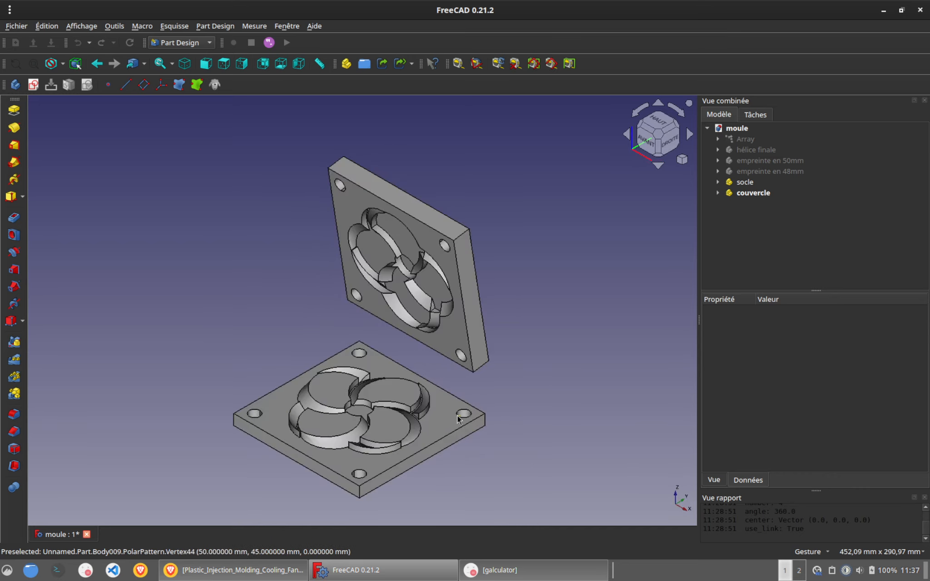
scroll(255, 475, "up", 1)
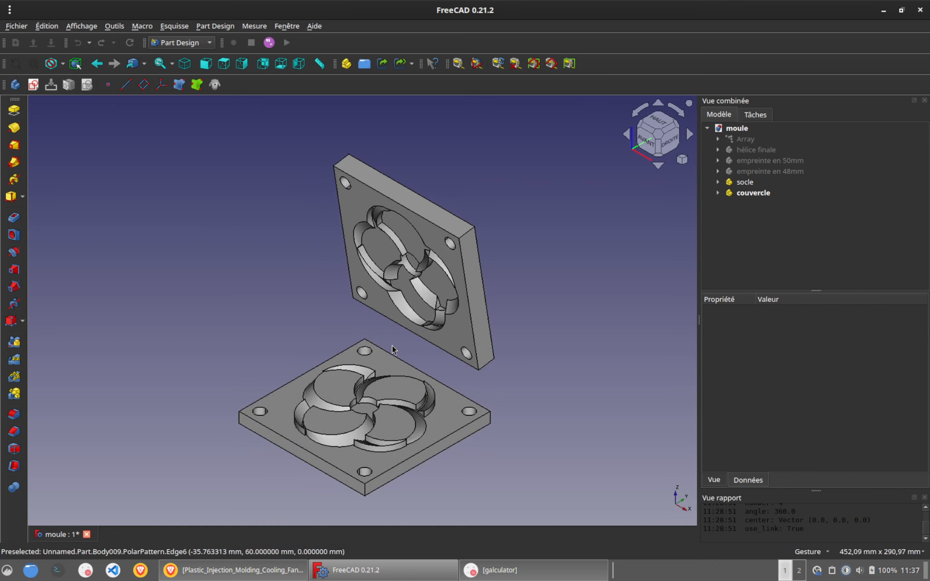
scroll(391, 345, "up", 1)
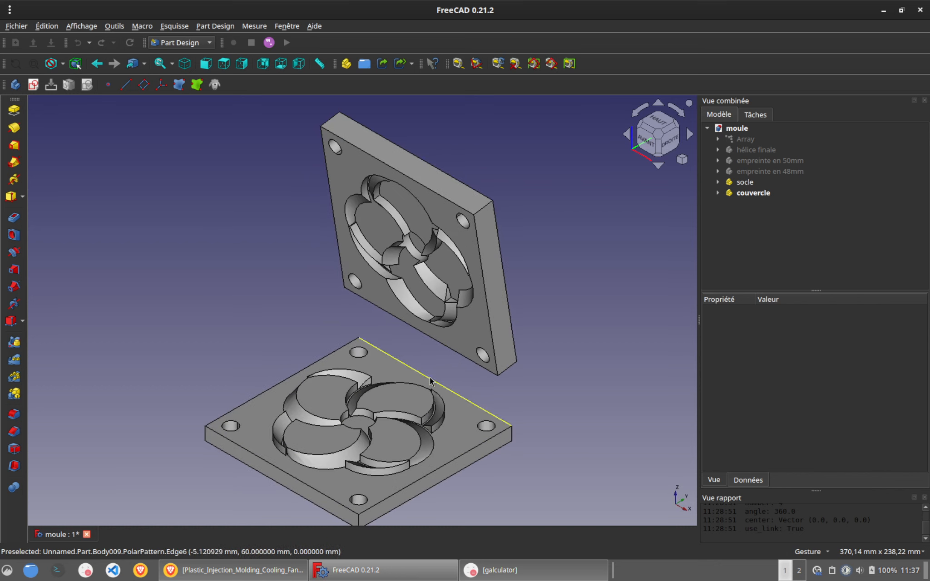